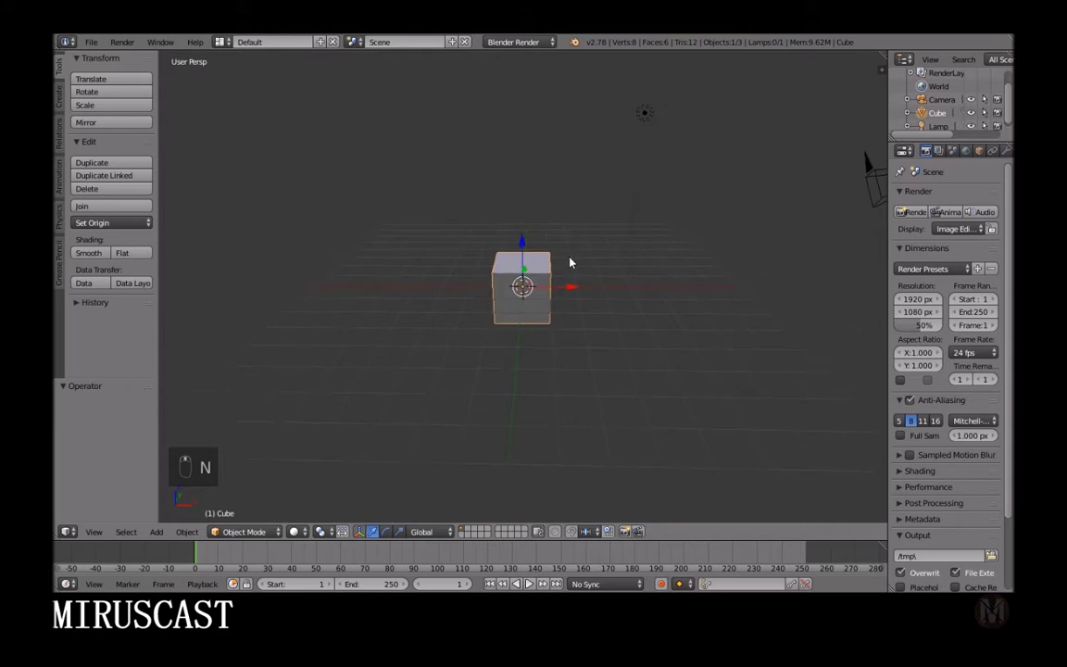
Step: Delete the default cube and add a plane mesh with radius 1 at the origin
scroll(604, 273, "up", 6)
scroll(671, 259, "down", 5)
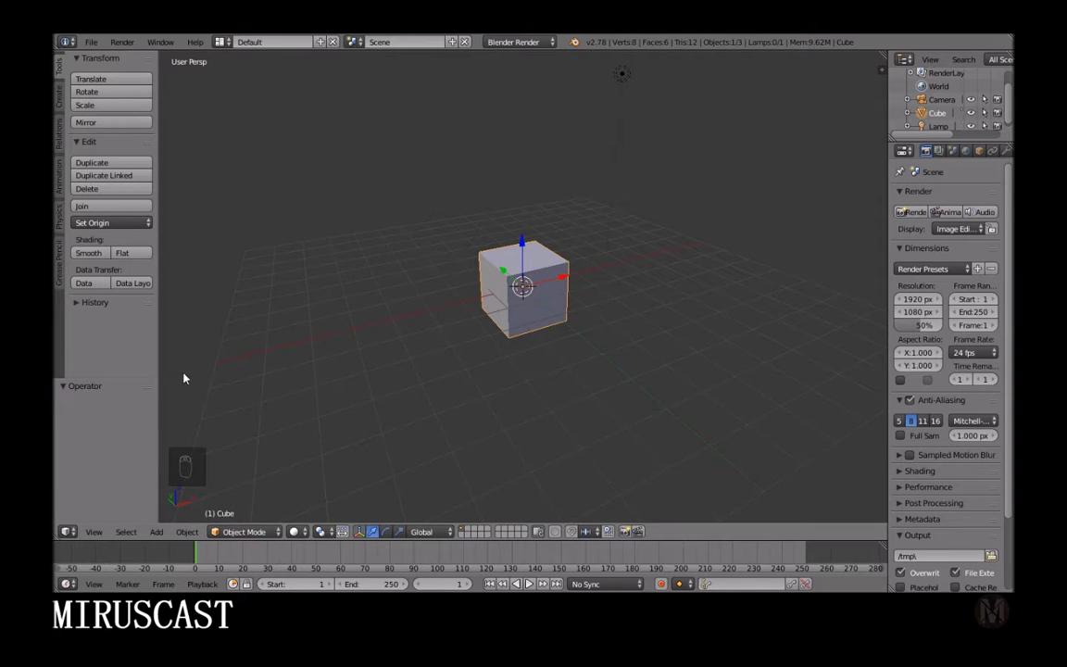
left_click(515, 42)
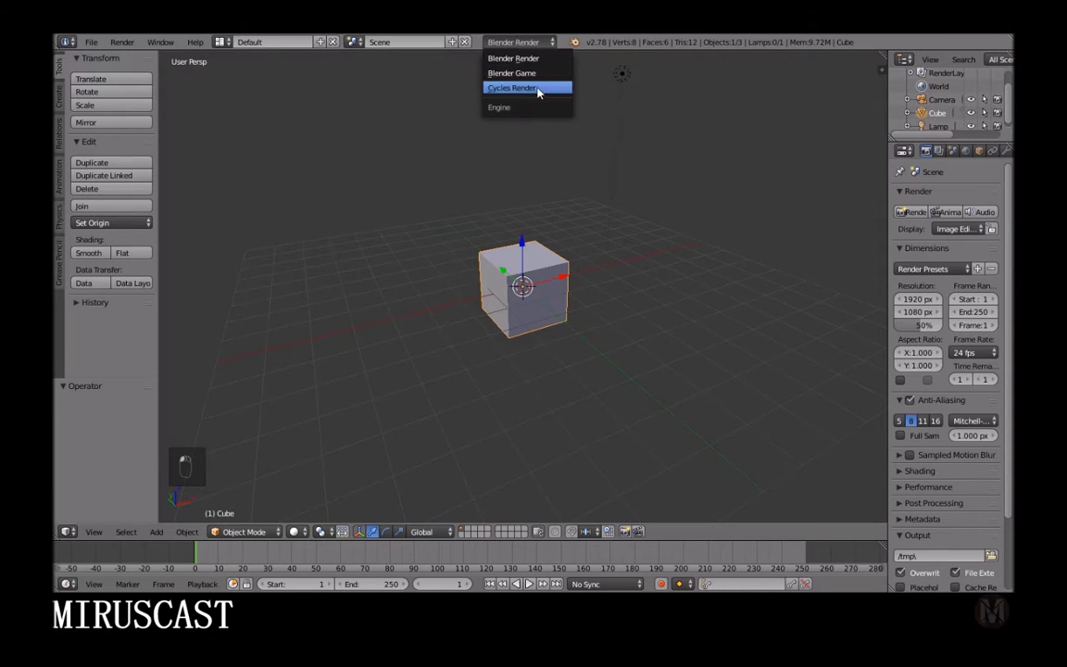
key("Delete")
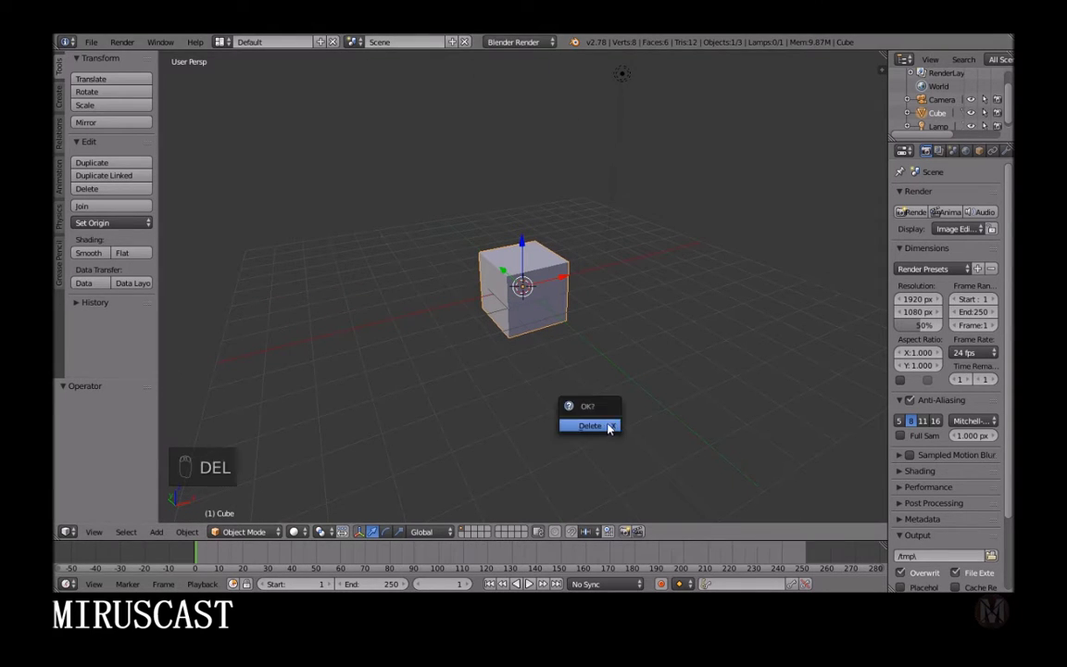
left_click(590, 425)
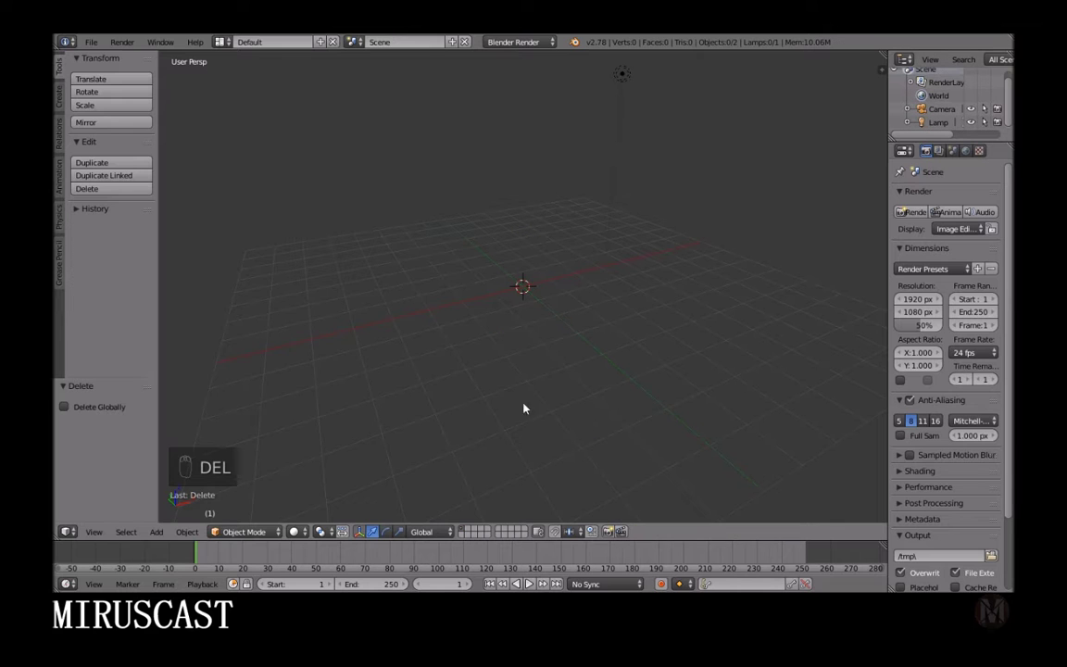
left_click(60, 106)
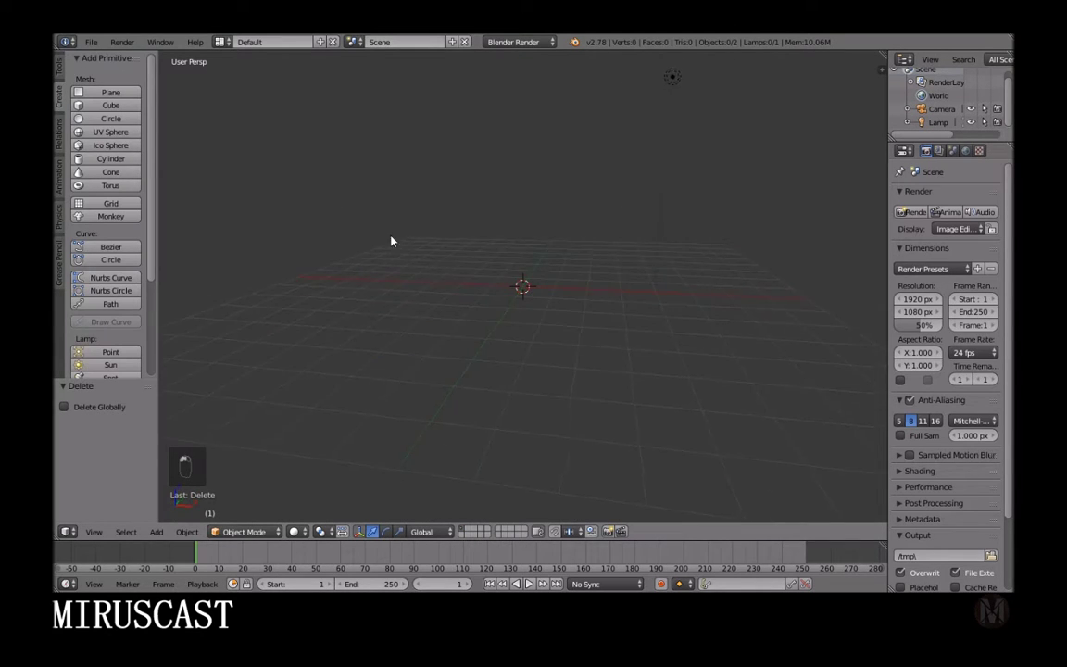
left_click(108, 94)
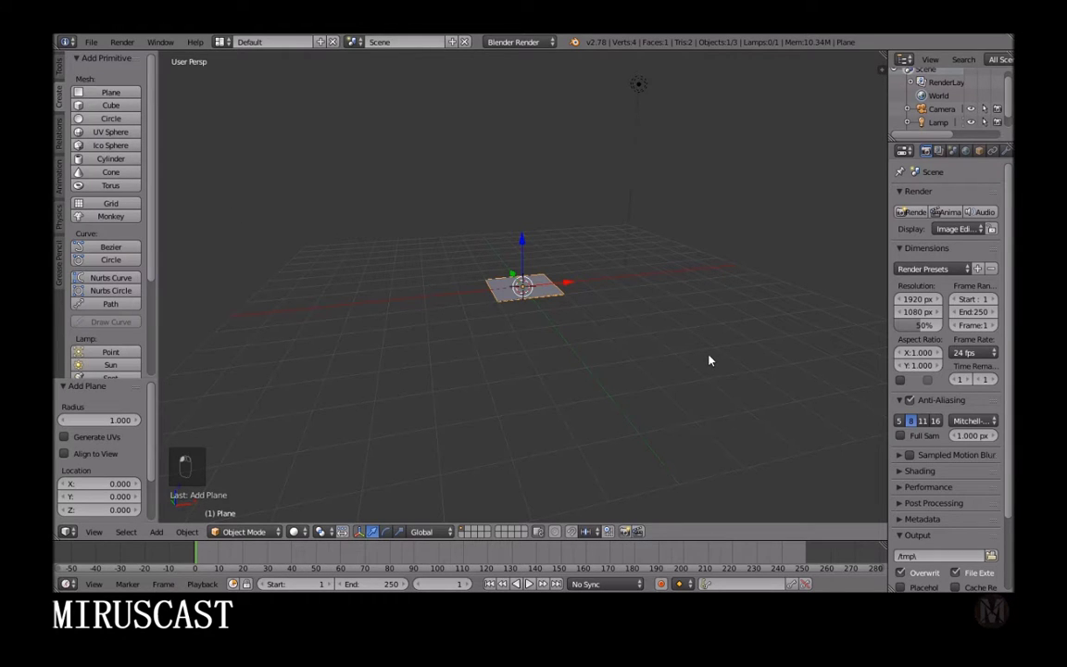
Step: In Edit Mode, extrude the plane upward about 0.545 along Z from the right view to form a flat slab
key("KP_3")
left_click(243, 531)
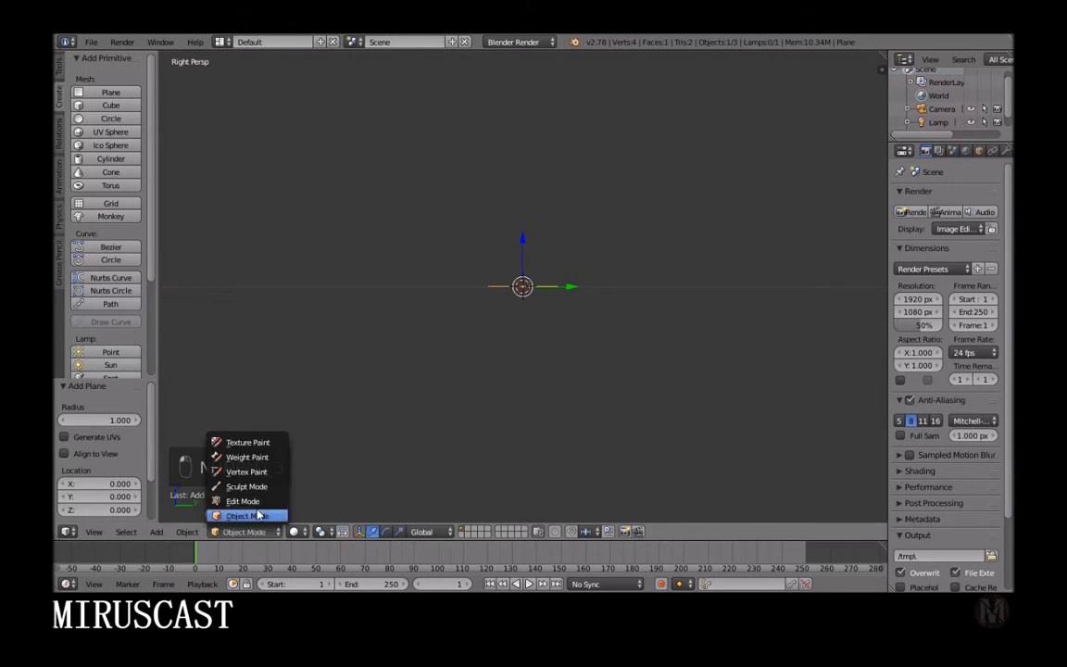
left_click(238, 498)
key("e")
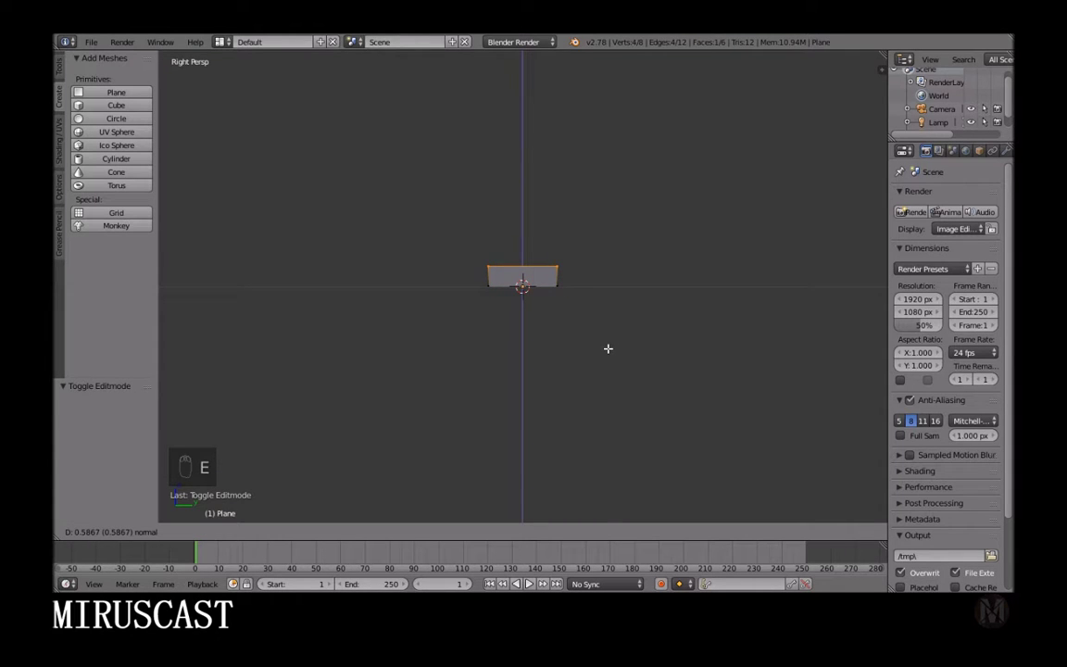
left_click(608, 349)
middle_click_drag(608, 350, 724, 404)
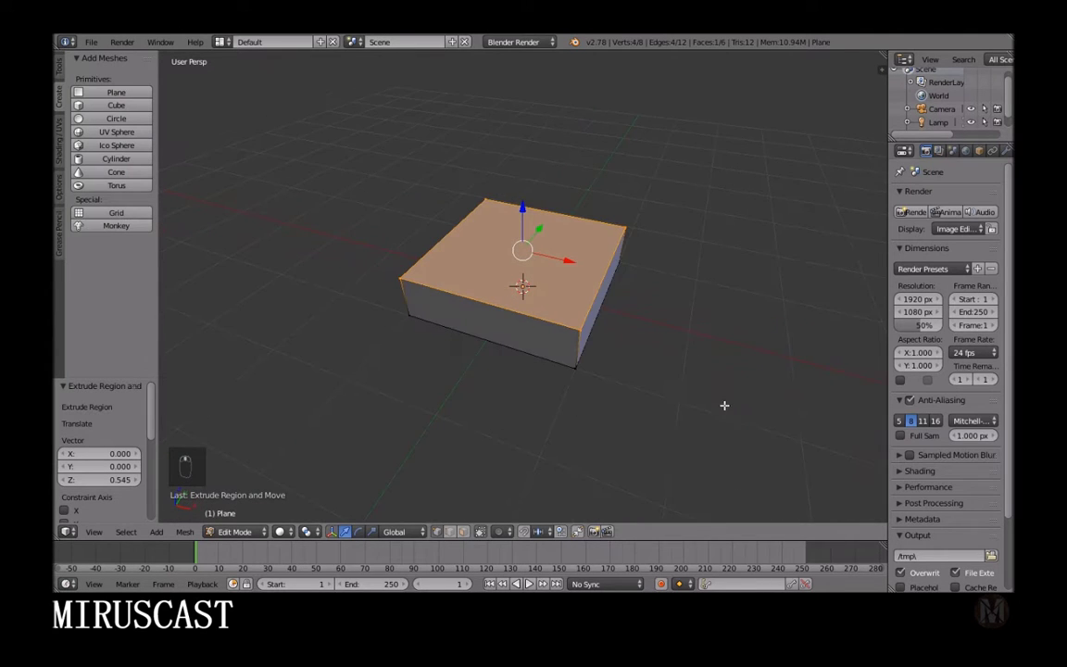
Step: Select the slab's entire mesh
key("a")
key("a")
key("a")
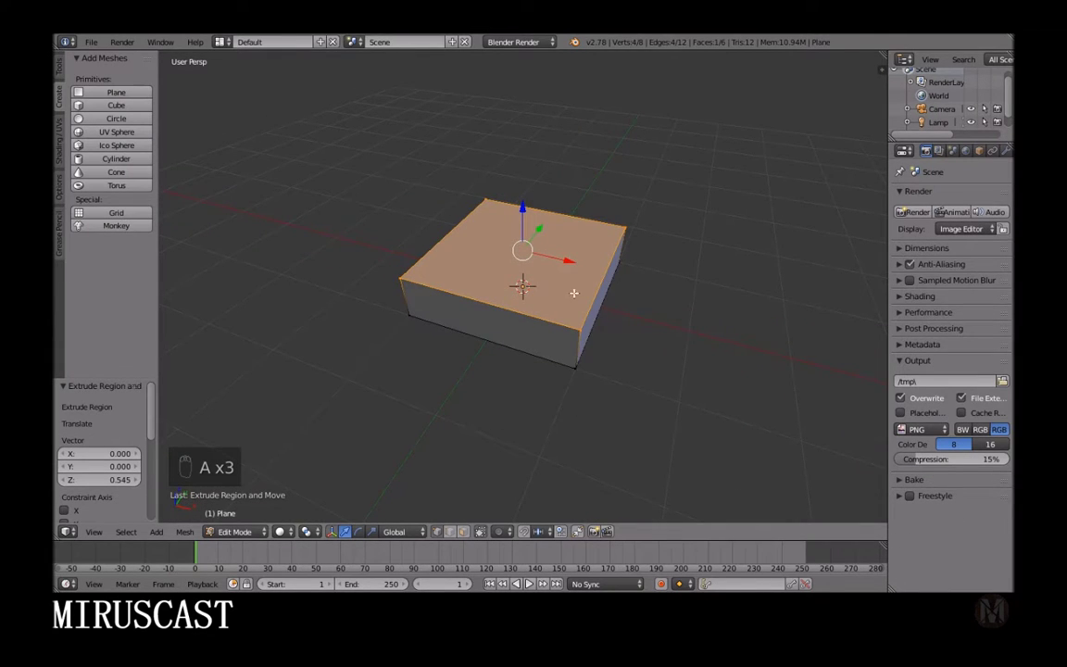
key("a")
key("a")
key("a")
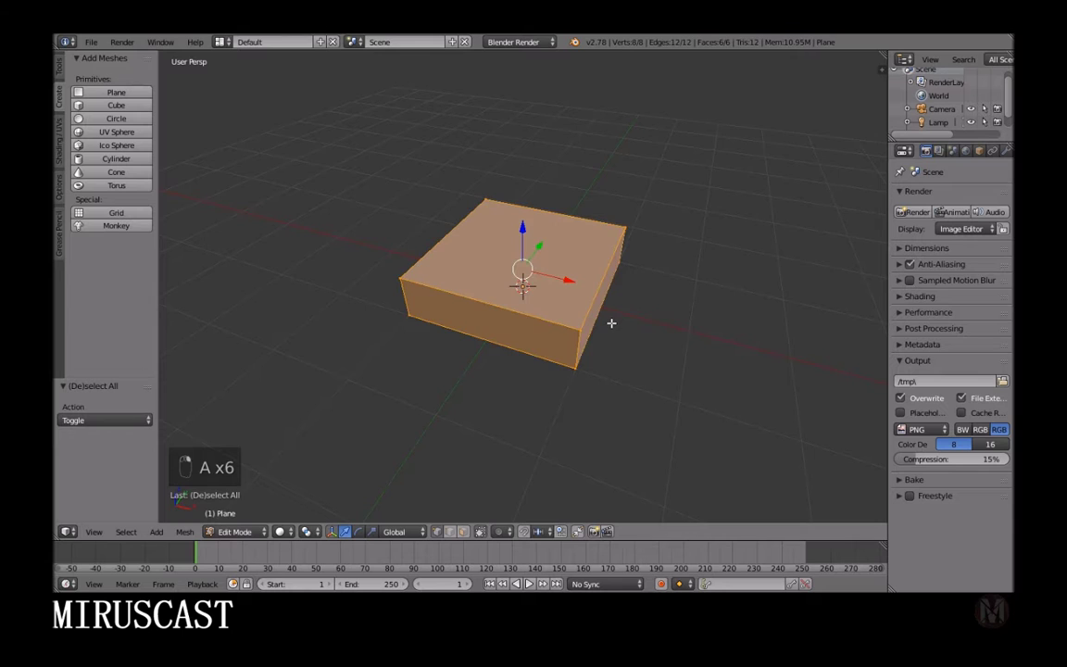
middle_click_drag(680, 323, 556, 319)
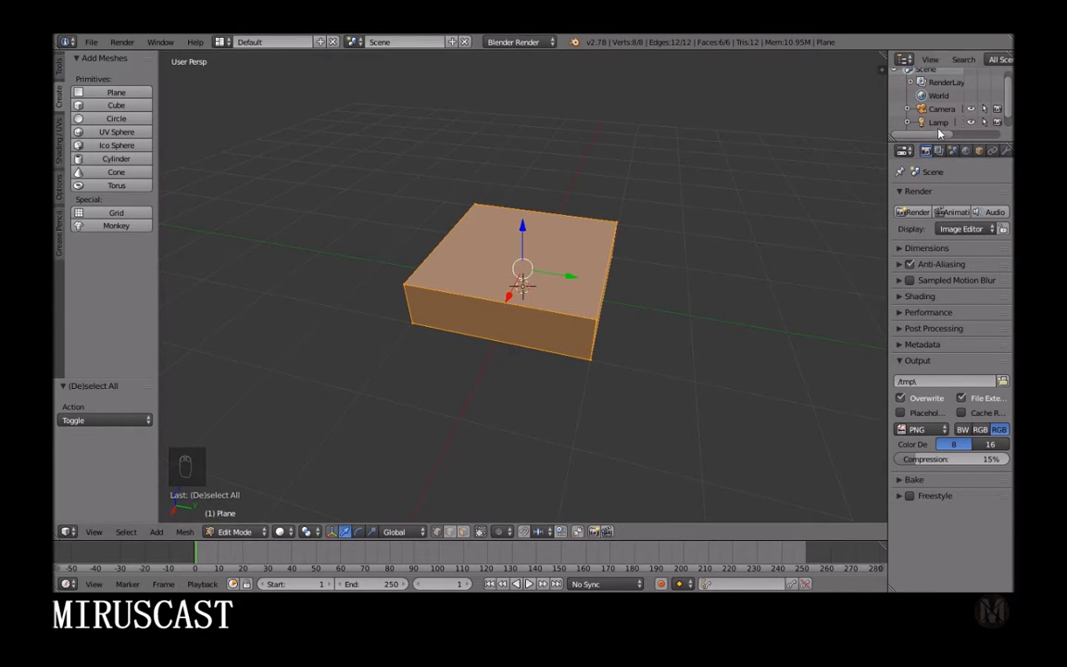
Step: Add a Subdivision Surface modifier to the slab and set its view subdivisions to 2
left_click(1006, 151)
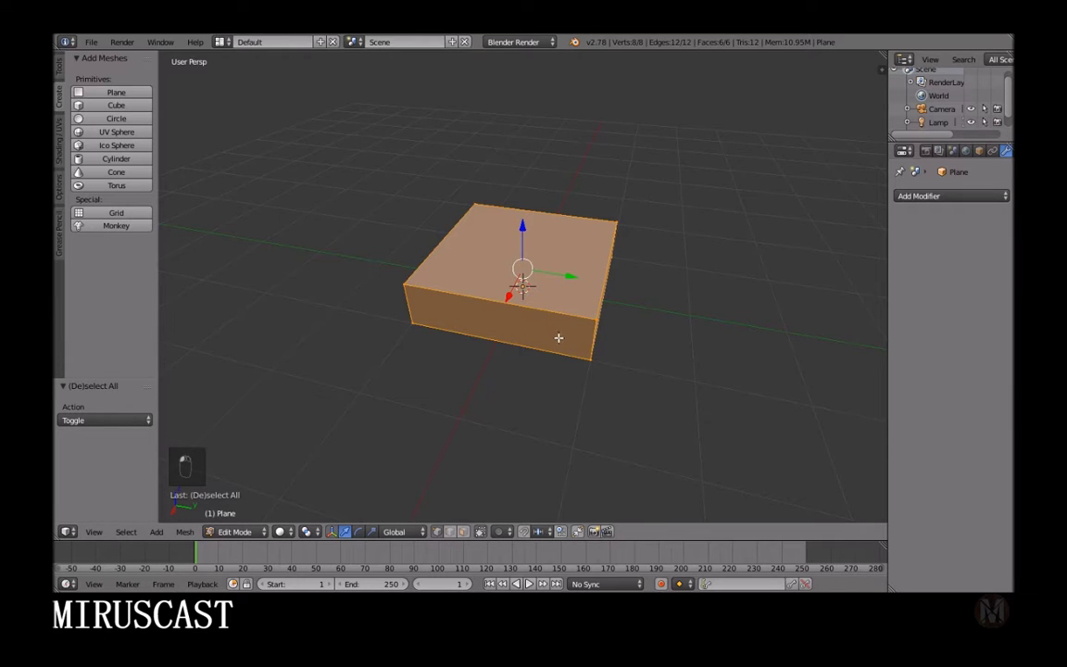
middle_click_drag(556, 337, 640, 317)
scroll(648, 315, "up", 6)
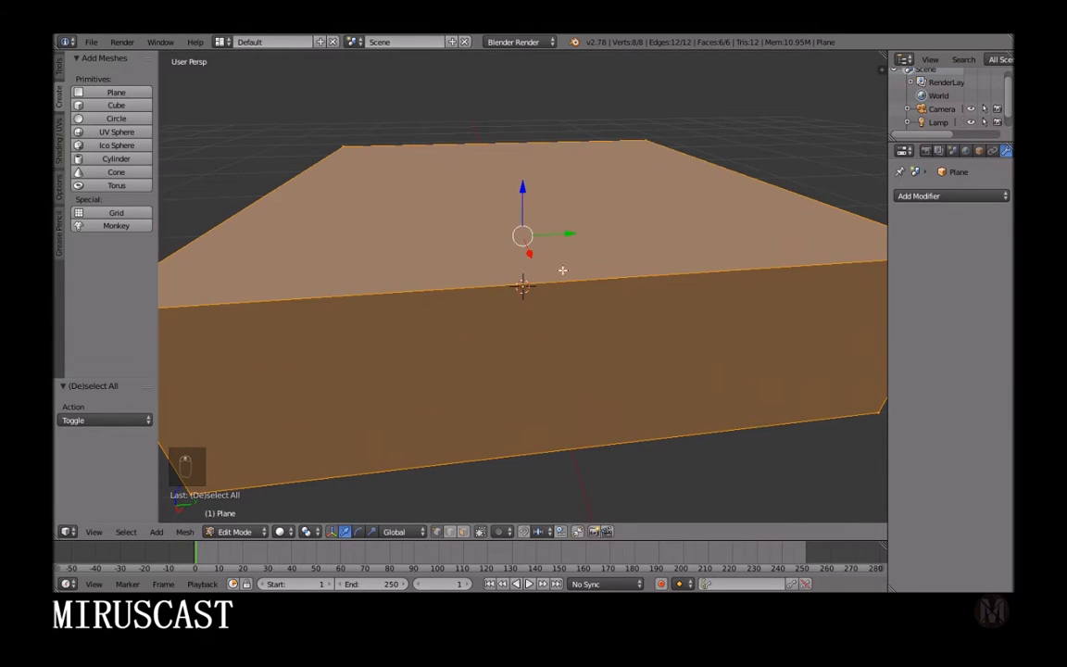
left_click(922, 195)
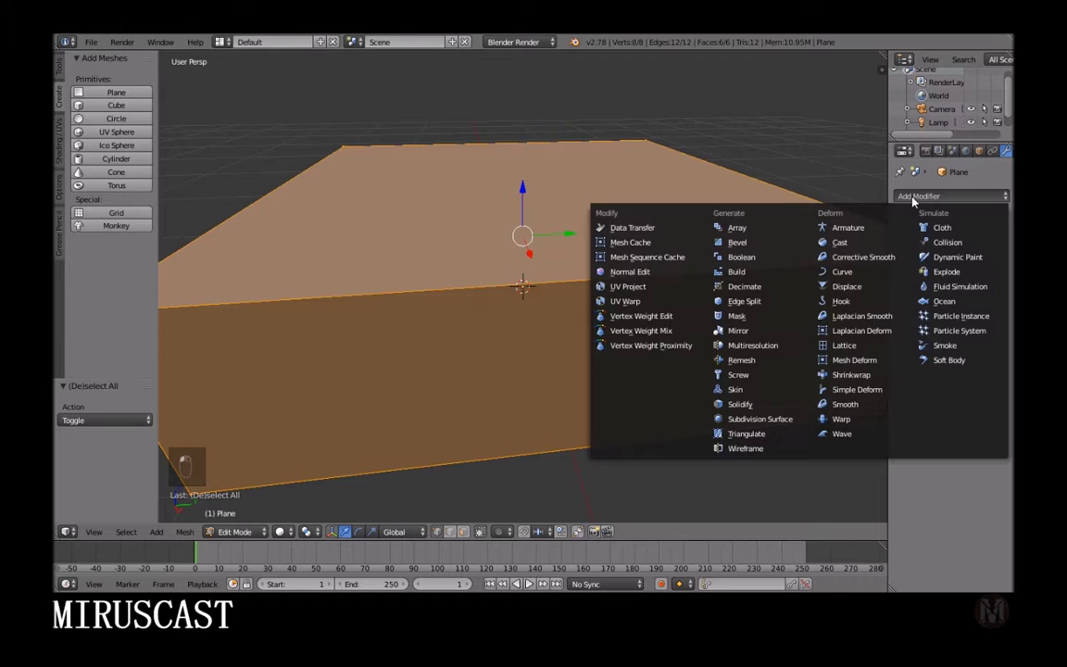
left_click(747, 422)
middle_click_drag(745, 418, 683, 279)
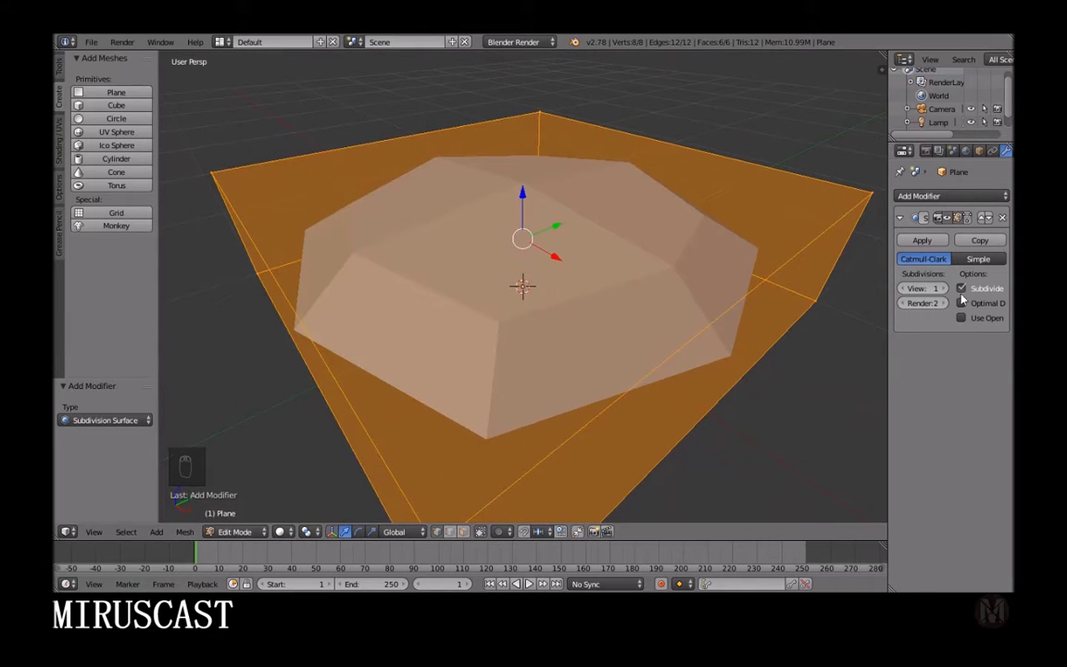
left_click(944, 289)
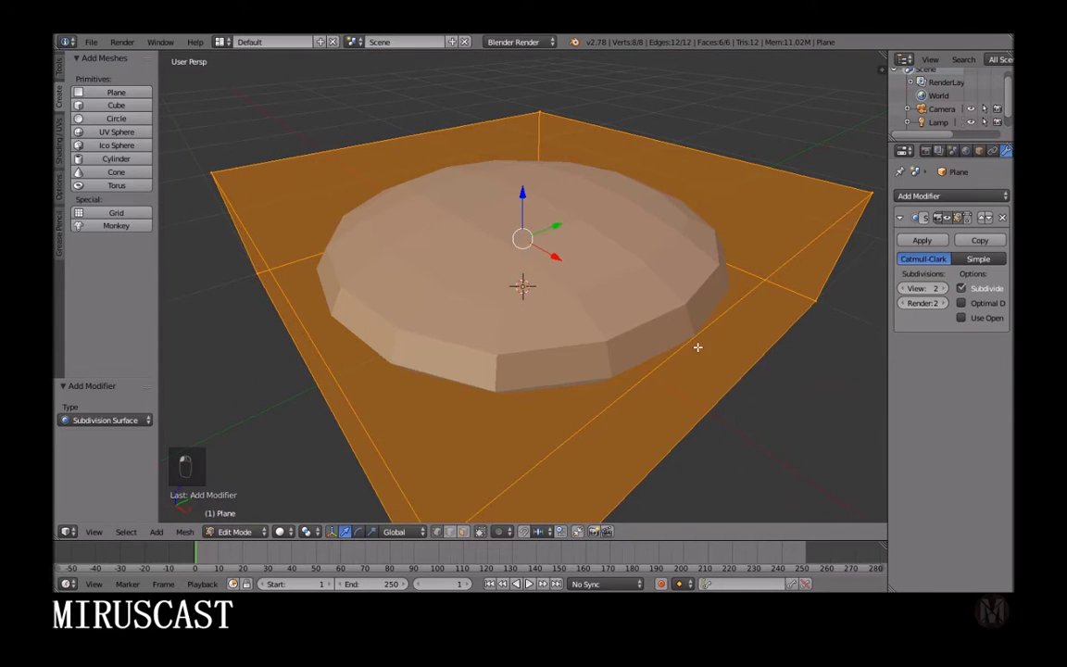
Step: Add two loop cuts across the slab, sliding one close to each Y end to sharpen those edges
middle_click_drag(697, 347, 626, 347)
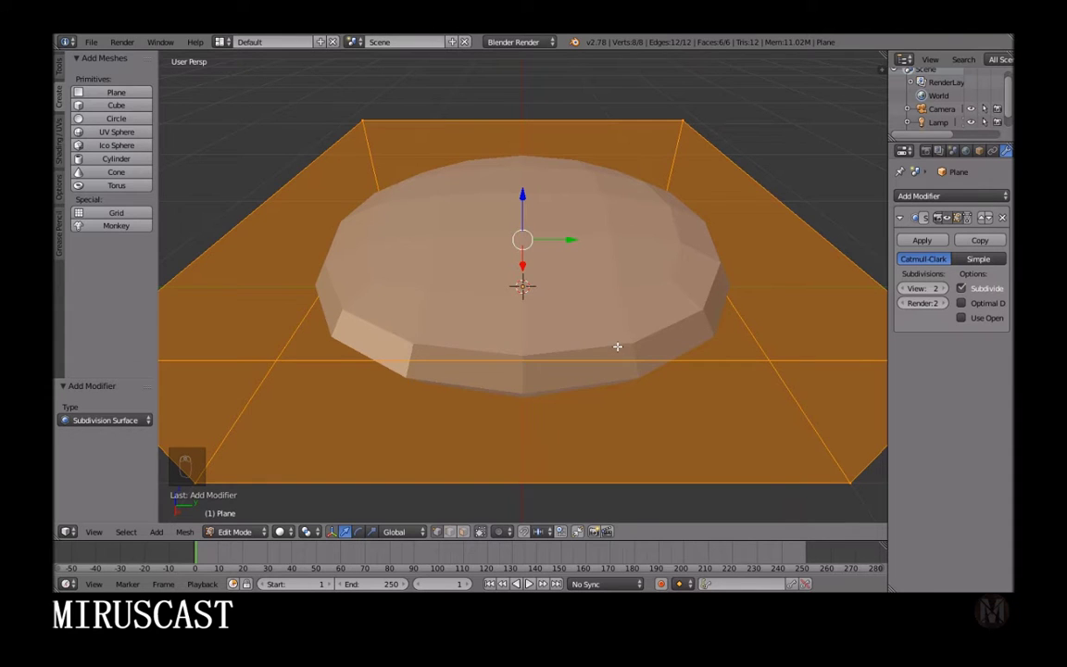
scroll(620, 345, "down", 3)
key("ctrl+r")
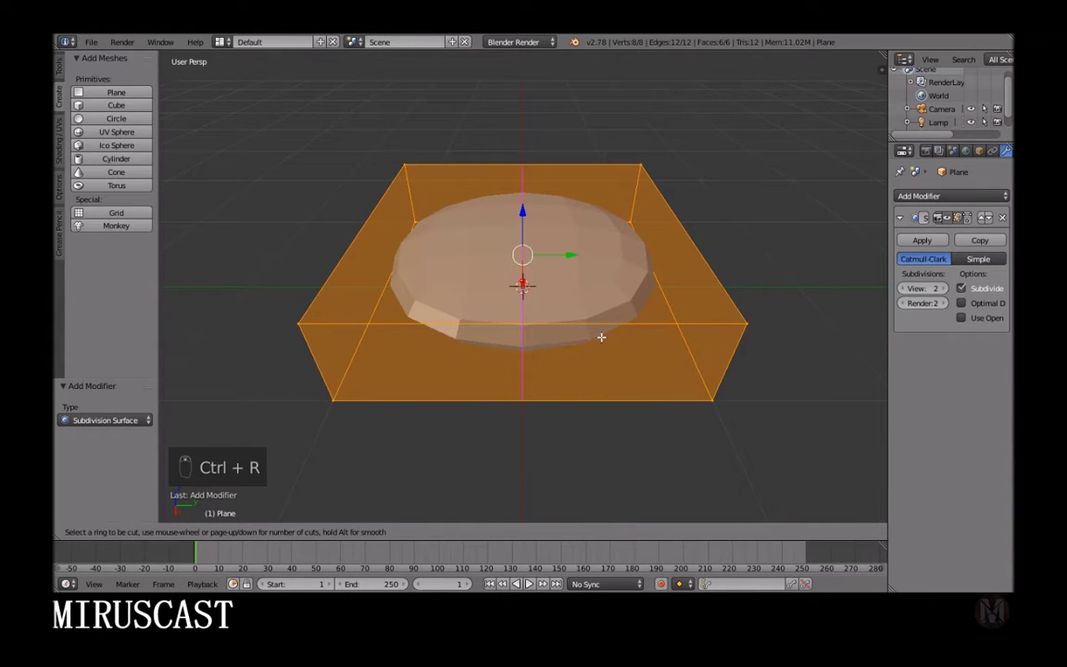
left_click(600, 337)
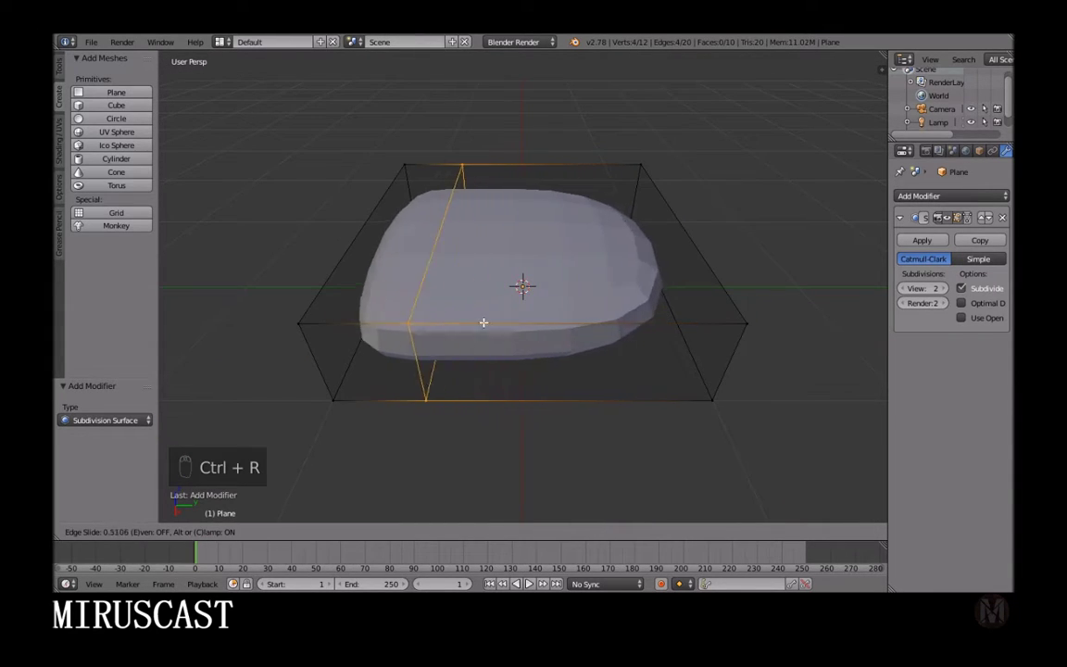
left_click(384, 321)
middle_click_drag(384, 321, 496, 317)
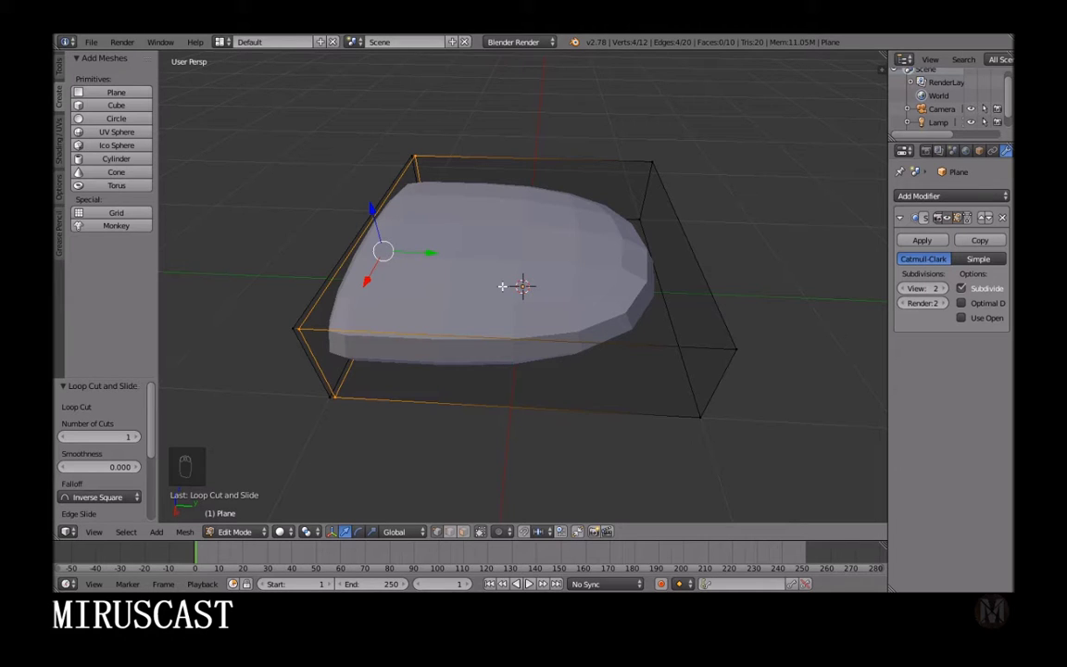
key("ctrl+r")
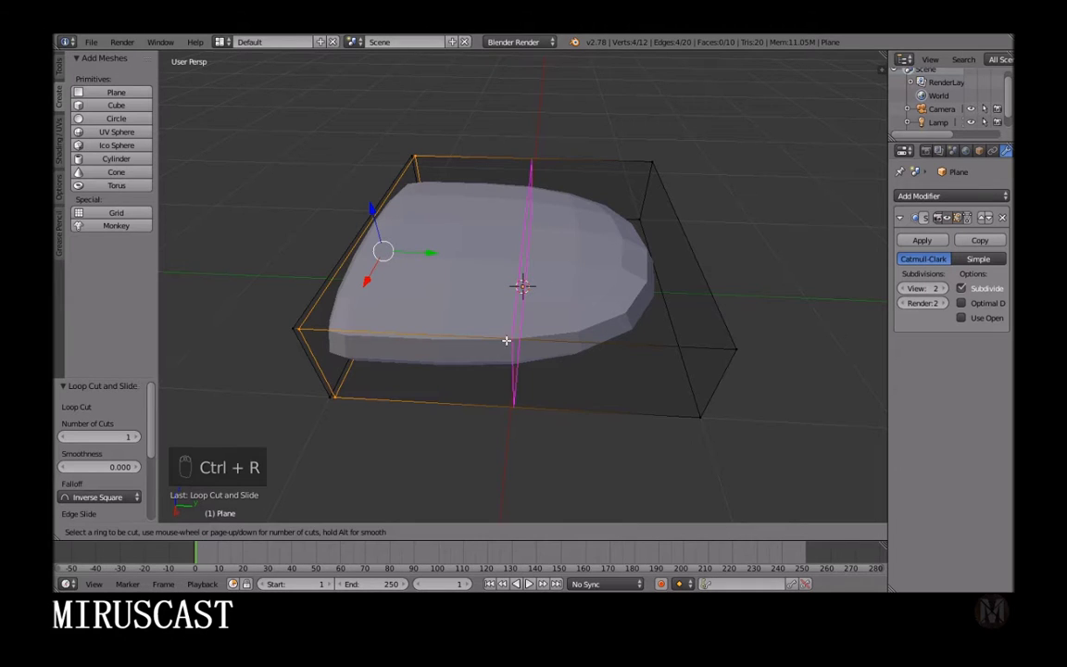
left_click(504, 331)
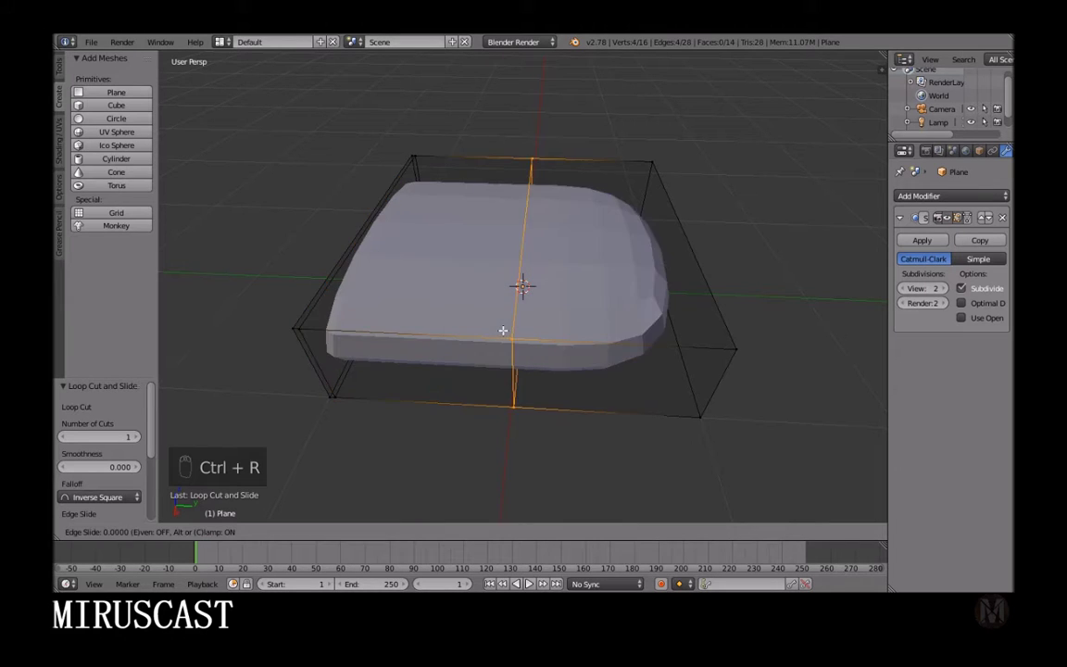
left_click(714, 355)
Step: Add two loop cuts along the slab, sliding one close to each X side to sharpen those edges
middle_click_drag(526, 307, 466, 297)
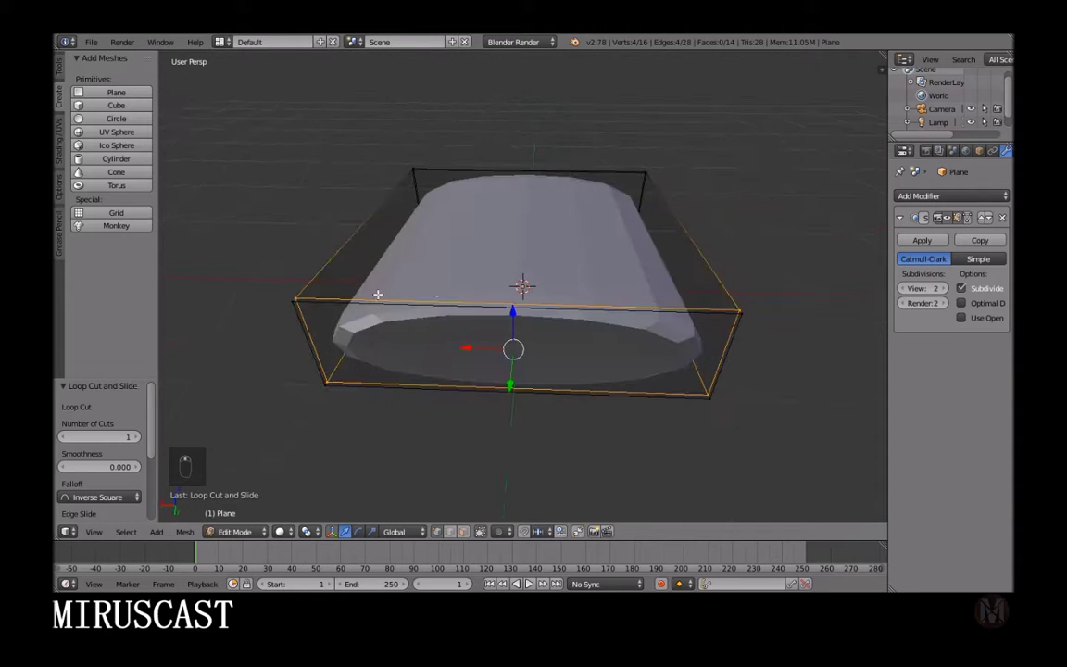
key("ctrl+r")
left_click(466, 298)
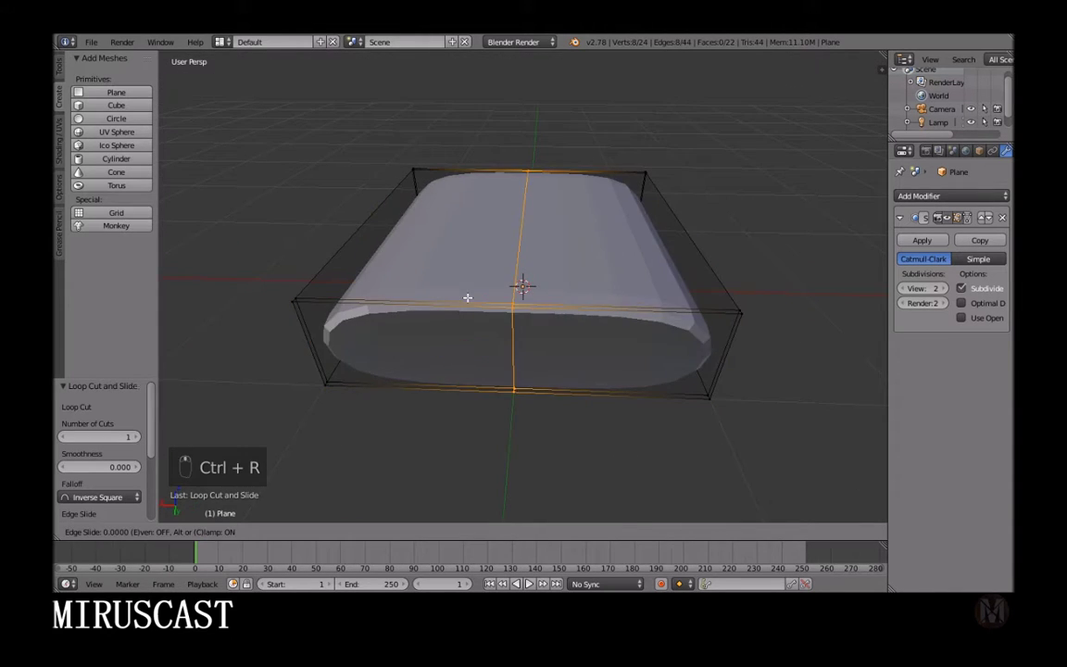
left_click(252, 297)
key("ctrl+r")
left_click(556, 301)
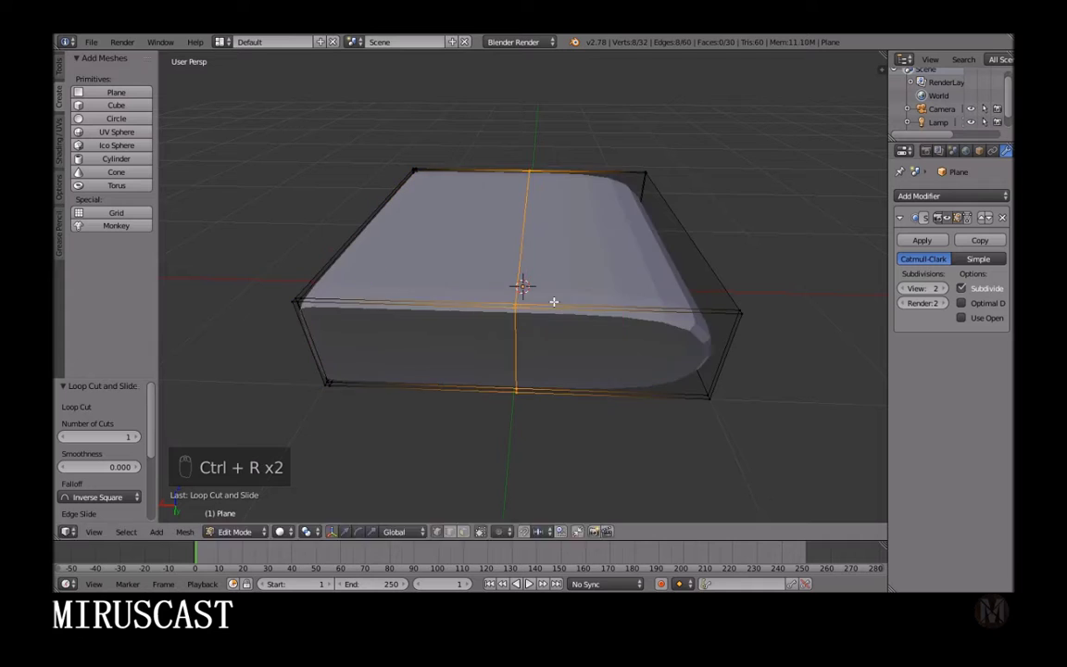
left_click(767, 323)
Step: Apply the Subdivision Surface modifier in Object Mode and return the slab to Edit Mode
middle_click_drag(767, 322, 853, 339)
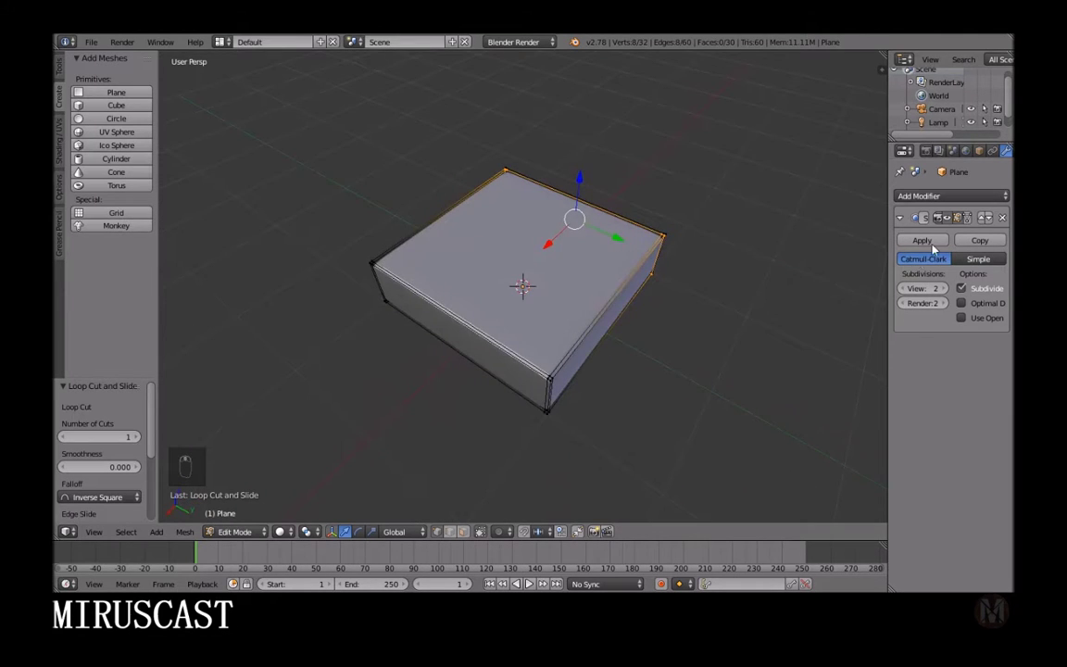
left_click(236, 531)
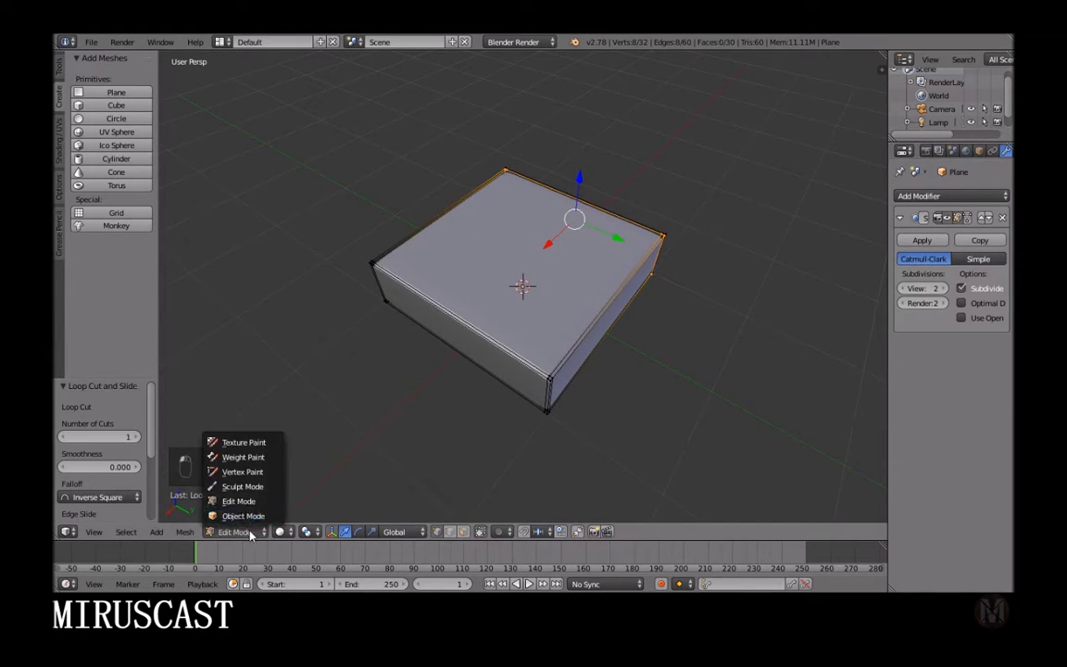
left_click(239, 510)
left_click(922, 241)
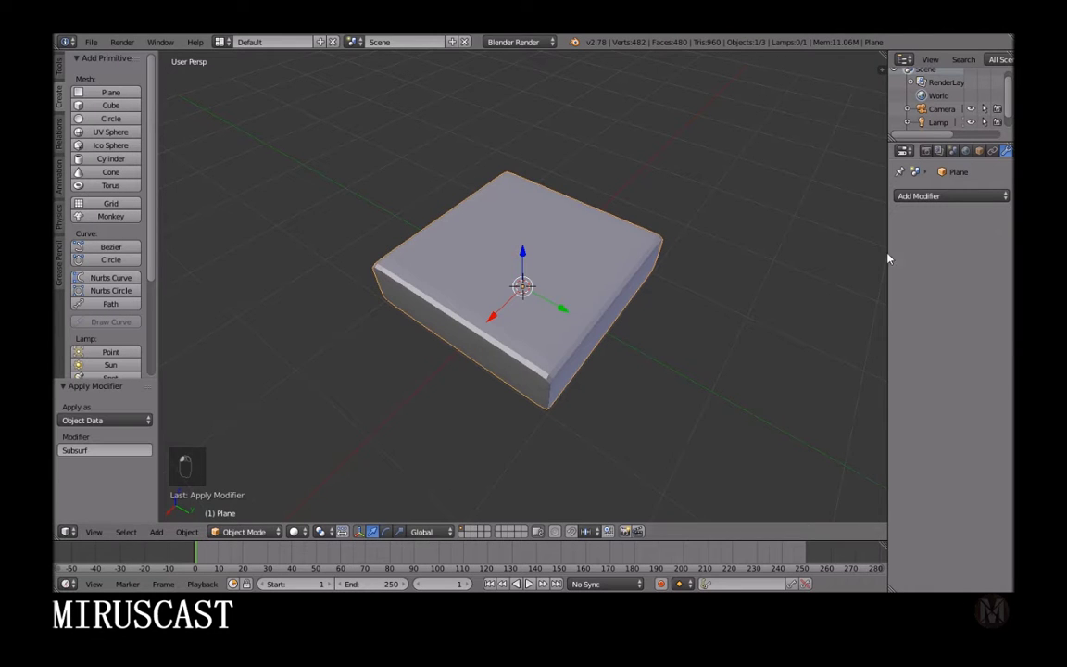
left_click(241, 530)
left_click(254, 499)
Step: Select a square ring of vertices on the slab's top face by picking shortest paths between its corners
scroll(550, 386, "up", 6)
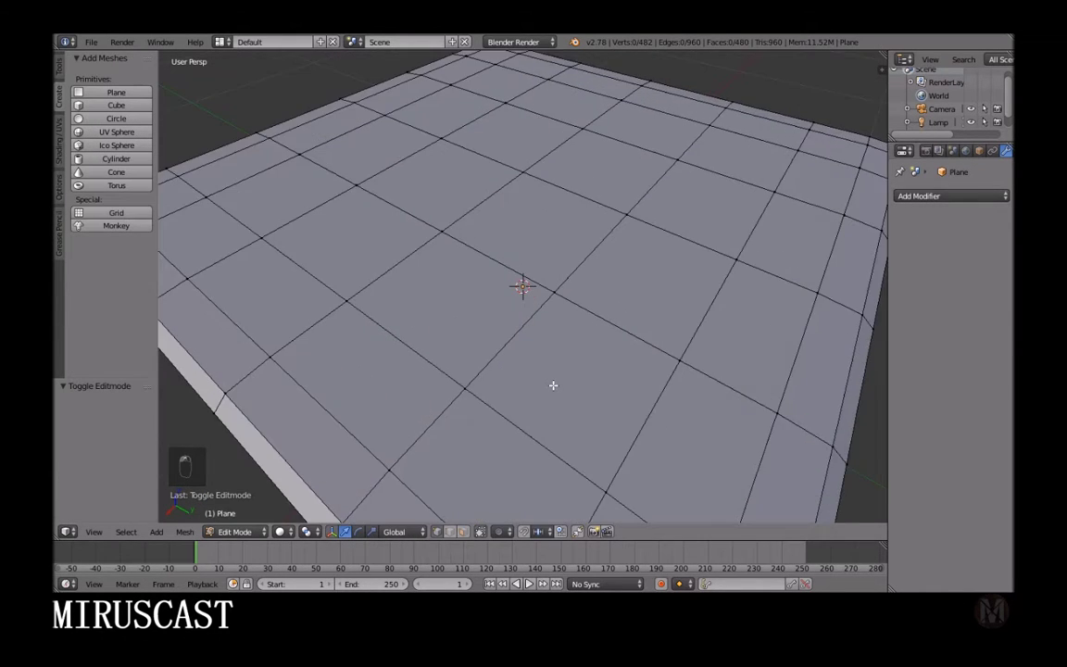
middle_click_drag(553, 383, 446, 316)
scroll(597, 379, "down", 4)
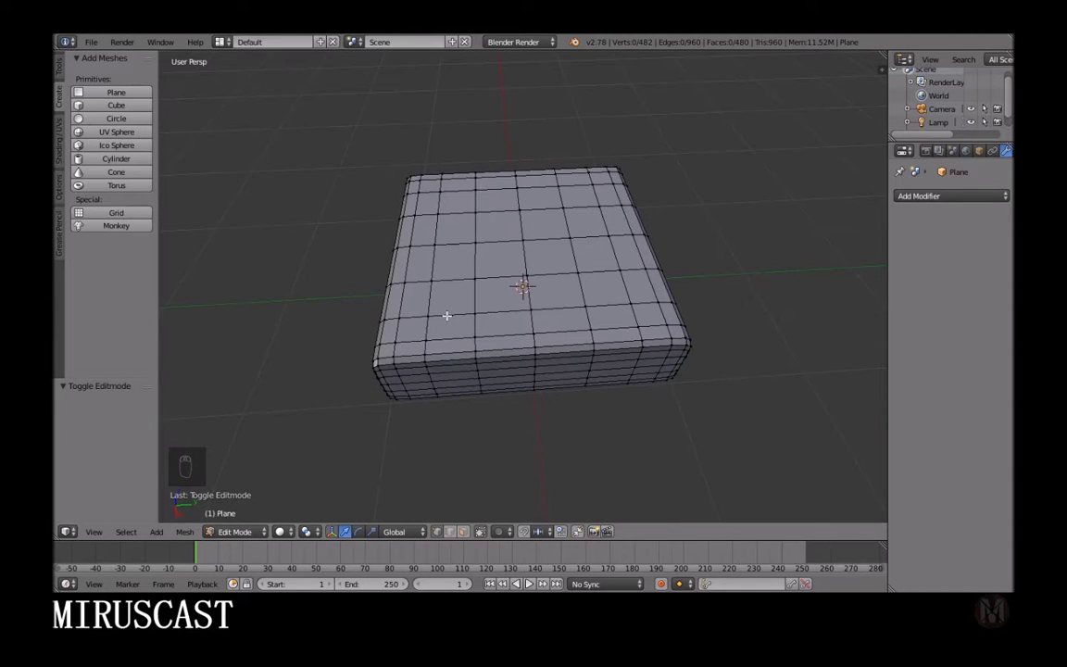
right_click(427, 317)
right_click(594, 185, "ctrl")
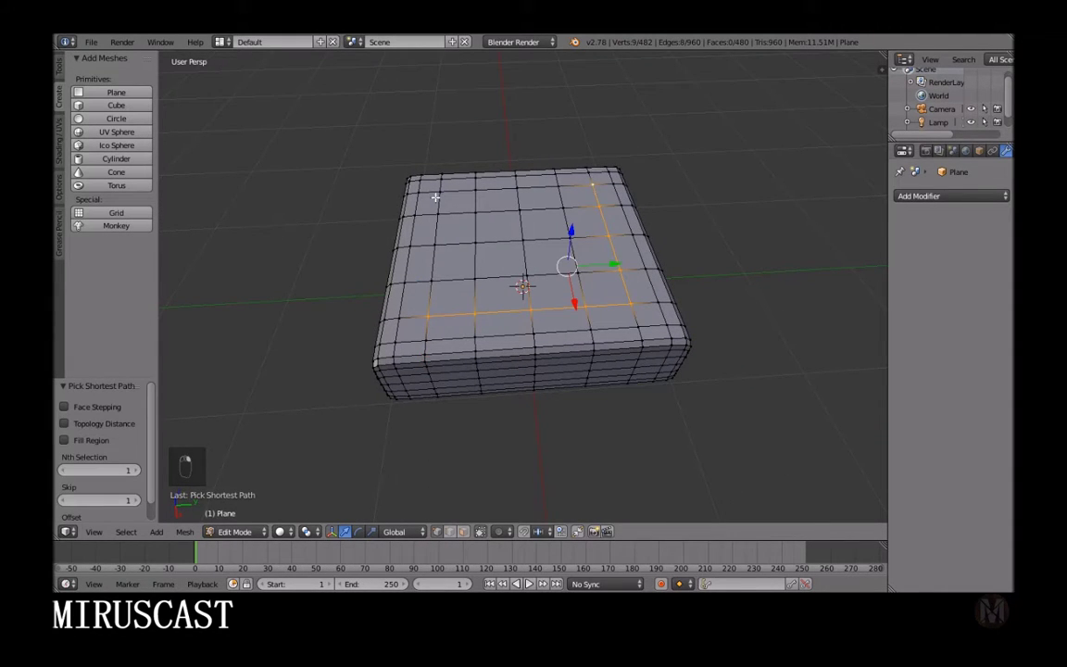
right_click(436, 190, "ctrl")
right_click(431, 277, "ctrl")
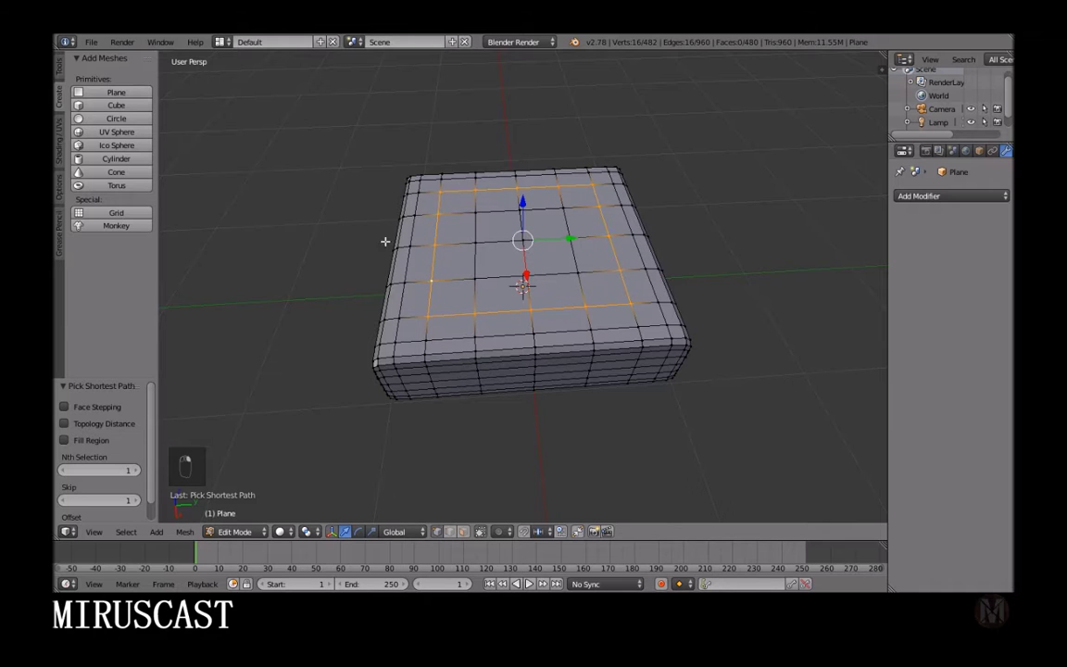
Step: Try a Decimate modifier on the slab with its whole mesh selected, and remove the modifier again
middle_click_drag(575, 435, 695, 448)
key("a")
key("a")
key("a")
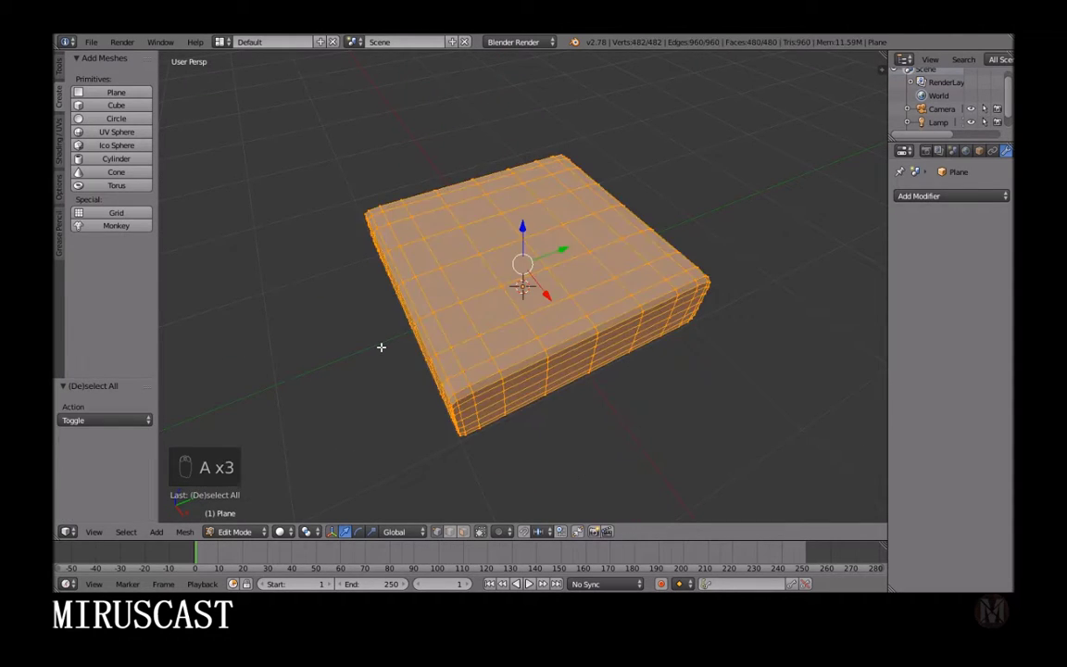
left_click(933, 197)
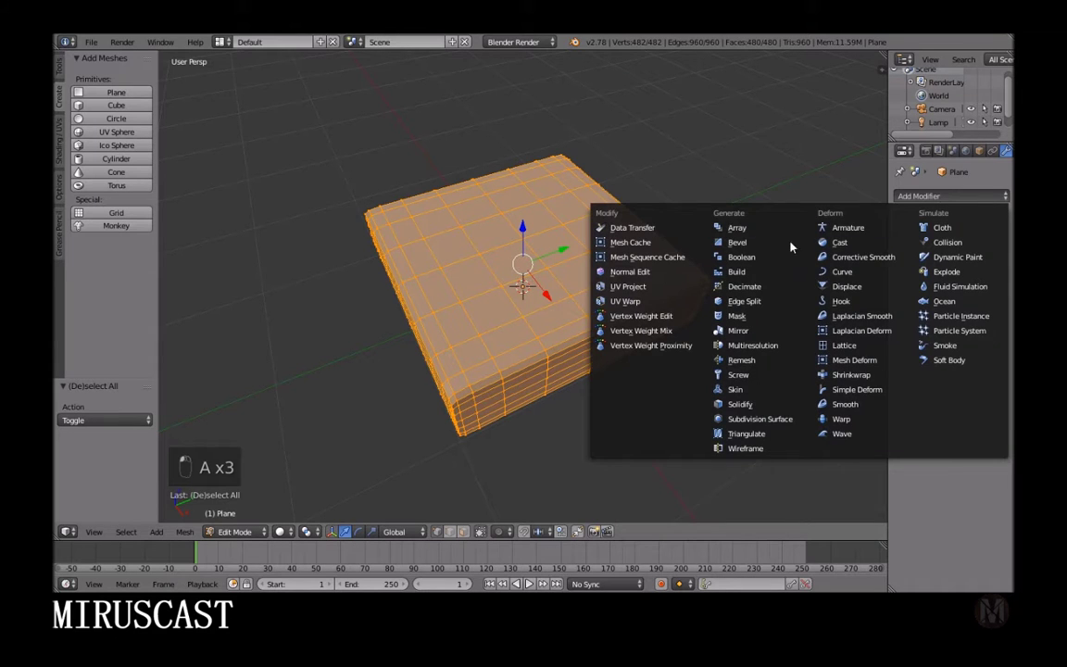
left_click(755, 287)
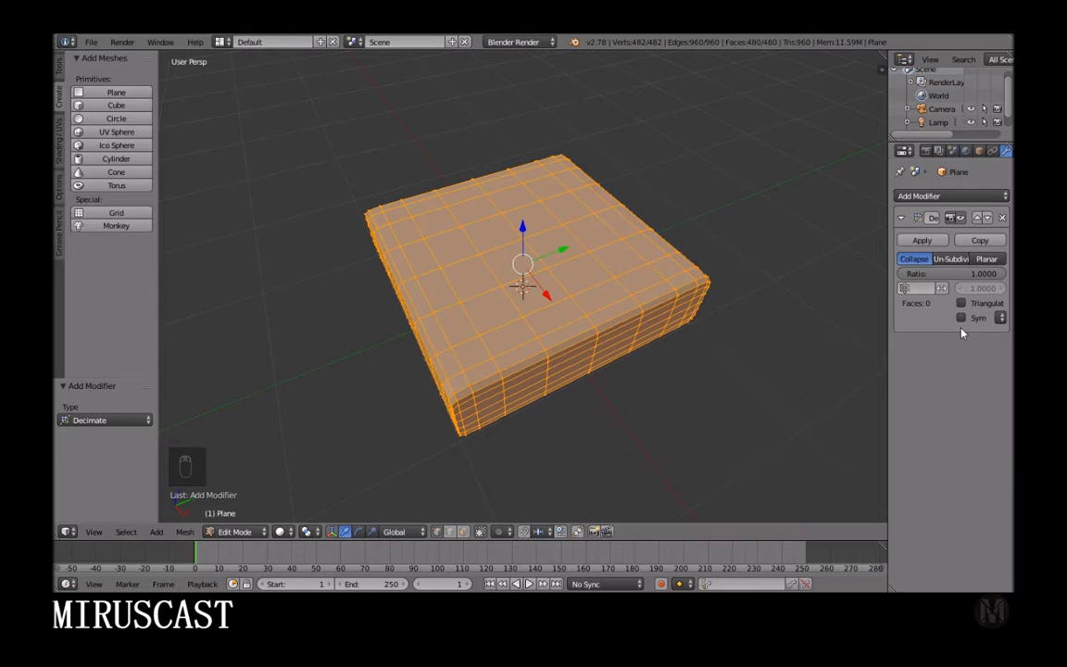
left_click(1004, 220)
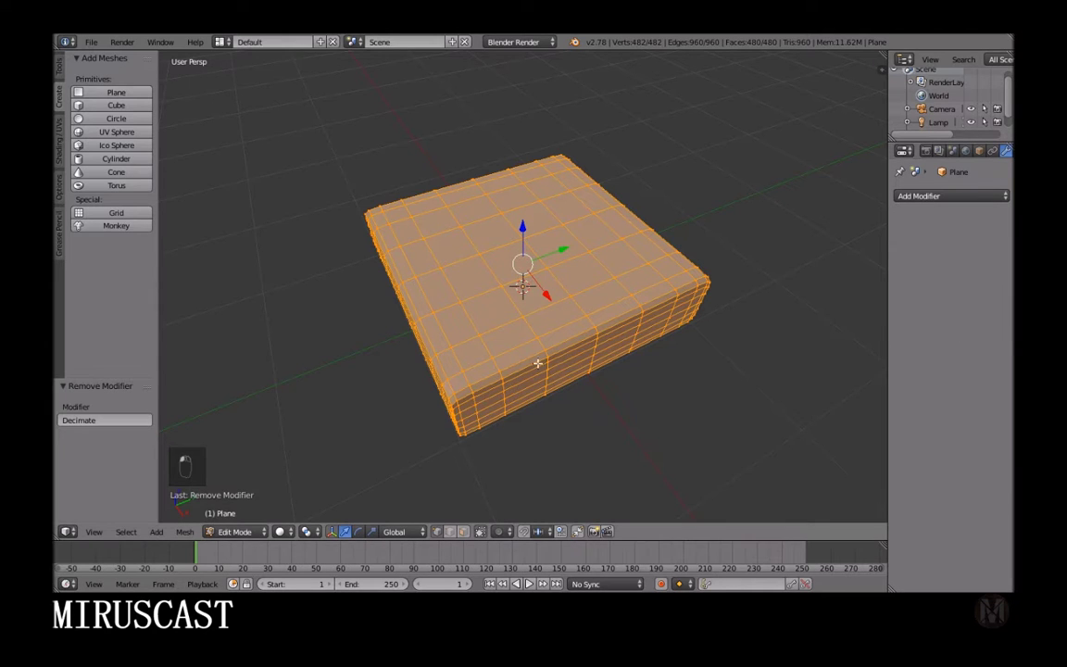
Step: Try to select a closed band of vertices around the slab's top face by picking shortest paths between its corners
middle_click_drag(538, 357, 514, 331)
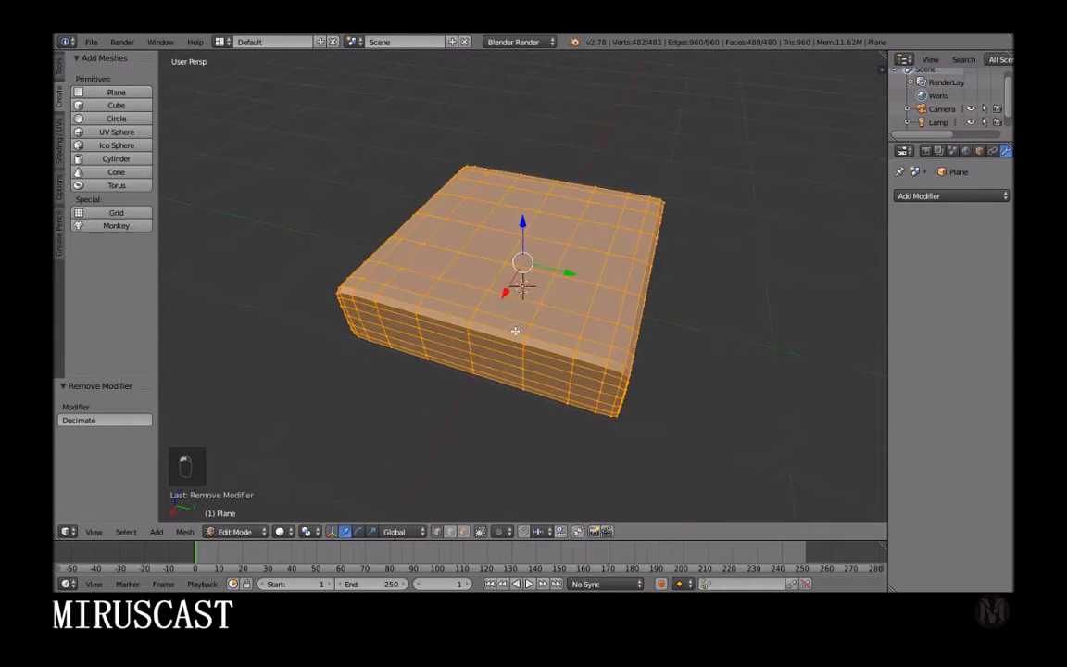
right_click(367, 280)
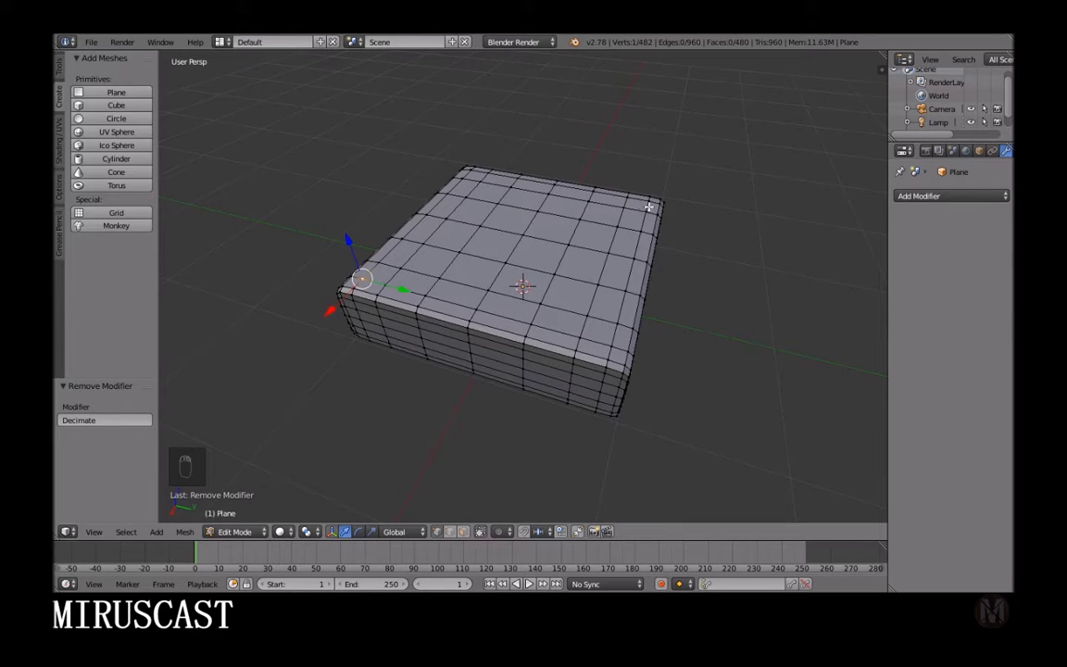
right_click(648, 199, "ctrl")
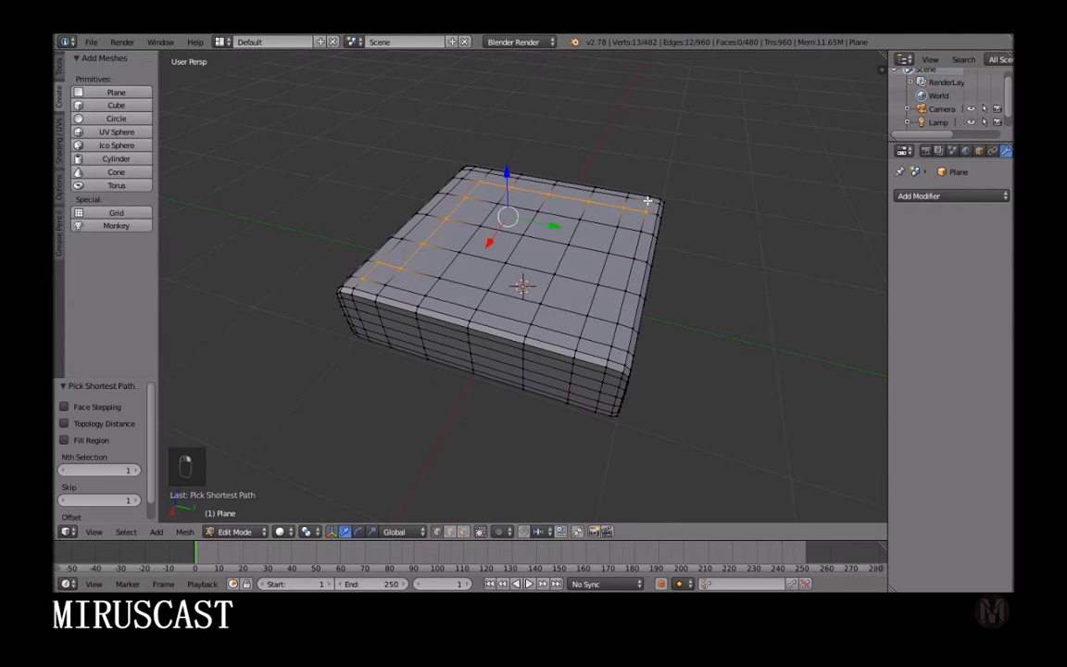
right_click(467, 171, "ctrl")
right_click(399, 237, "ctrl")
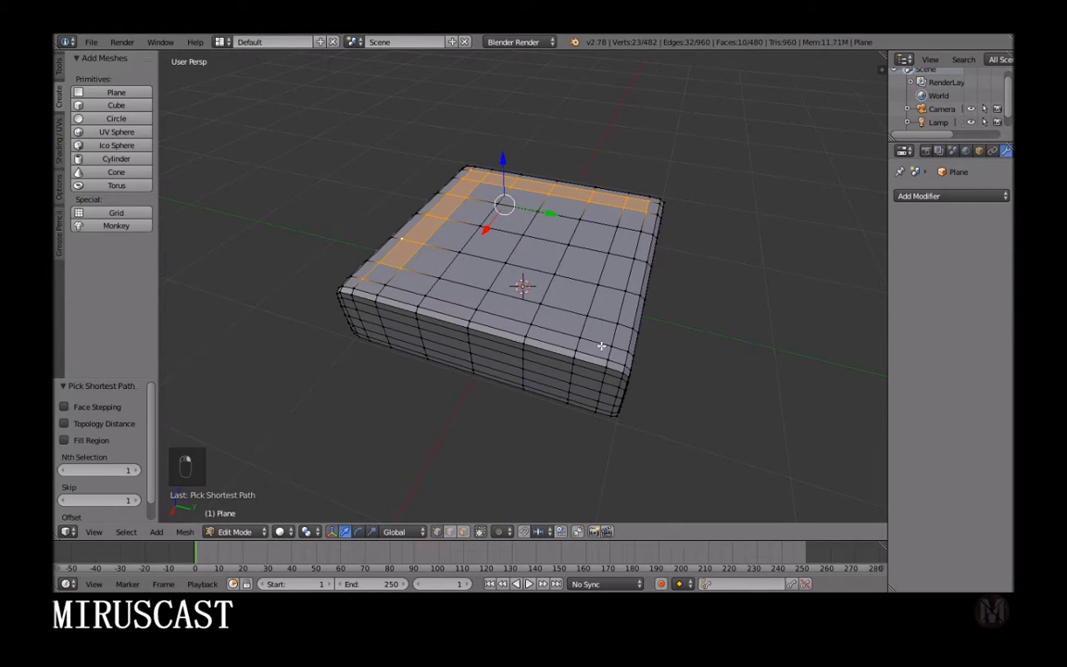
right_click(600, 344, "ctrl")
right_click(388, 284, "ctrl")
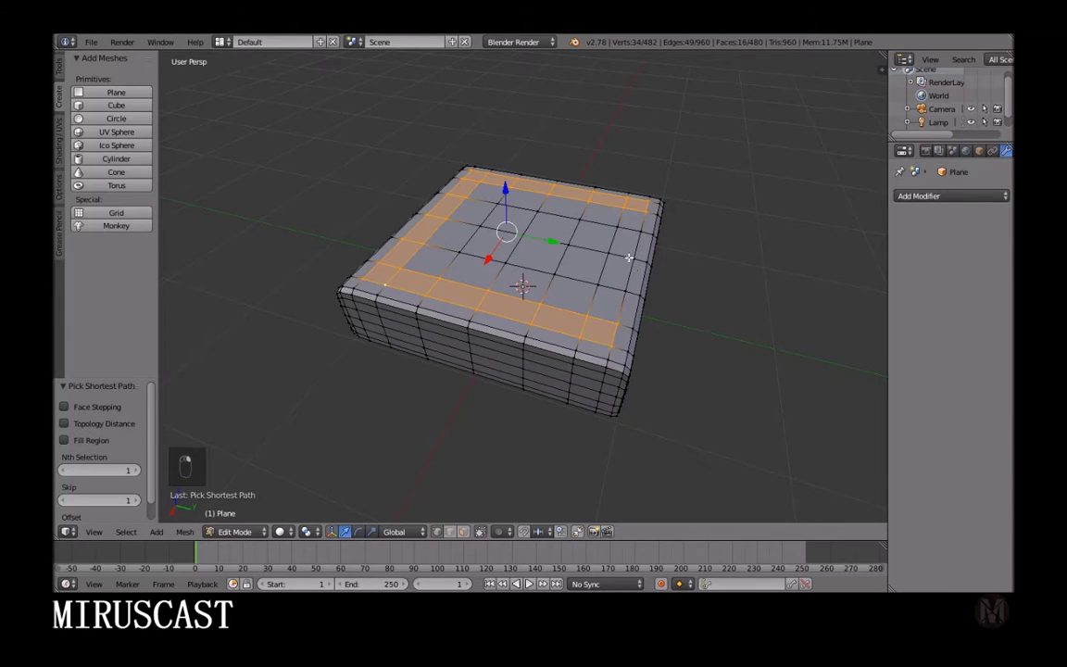
right_click(624, 294, "ctrl")
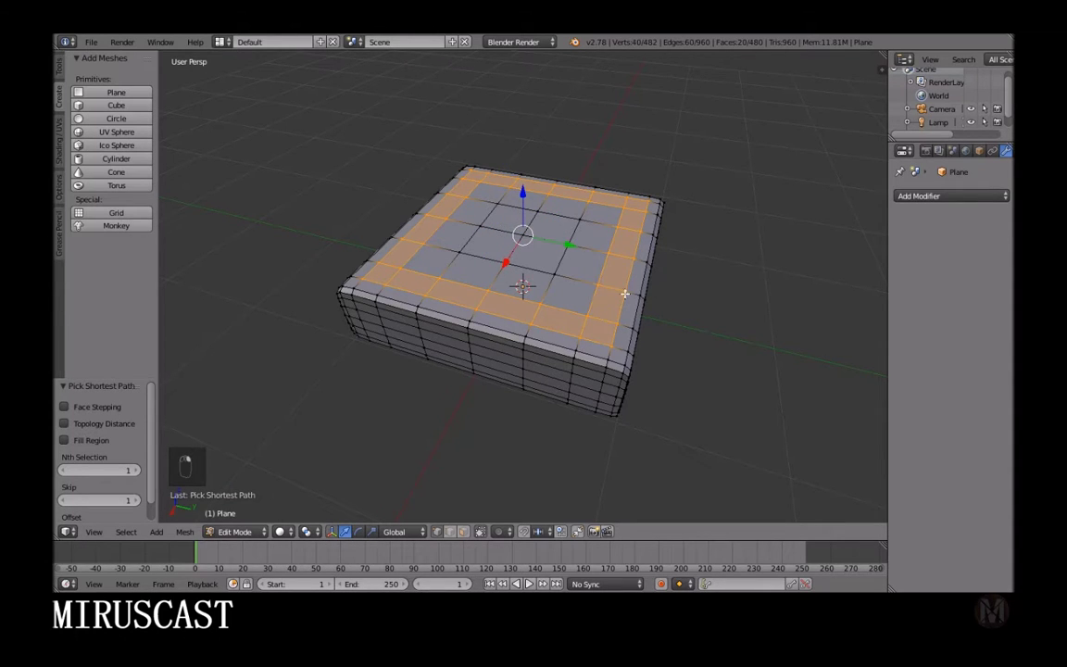
Step: Try to extend the vertex selection inward over the middle of the top face, and drop it for a single vertex
right_click(460, 255, "ctrl")
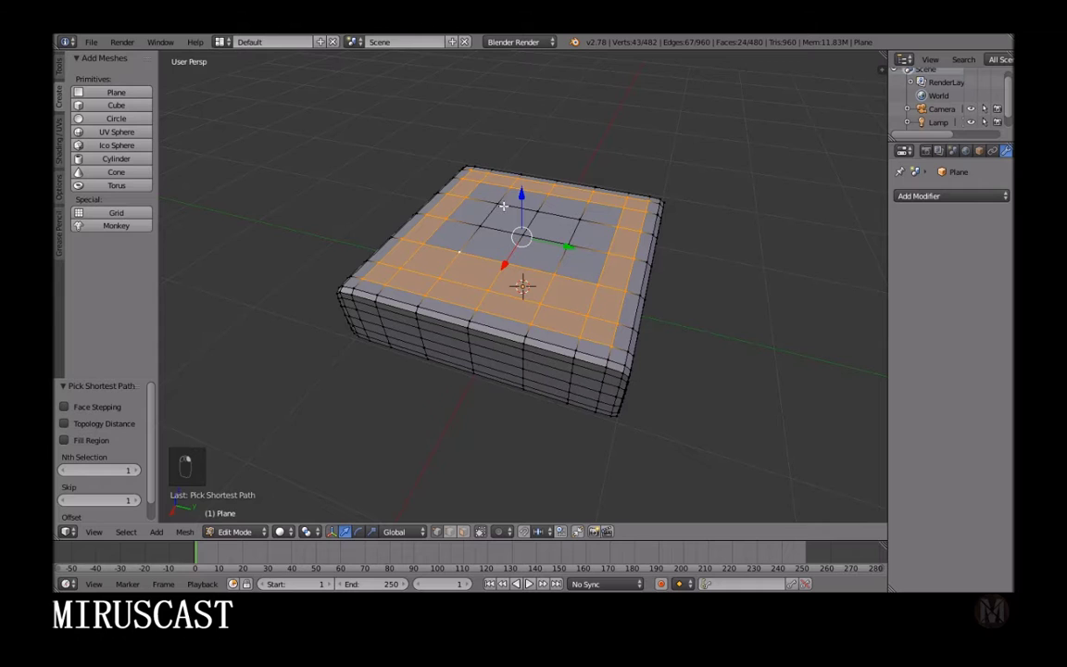
right_click(500, 202, "ctrl")
right_click(515, 198, "ctrl")
right_click(550, 274, "ctrl")
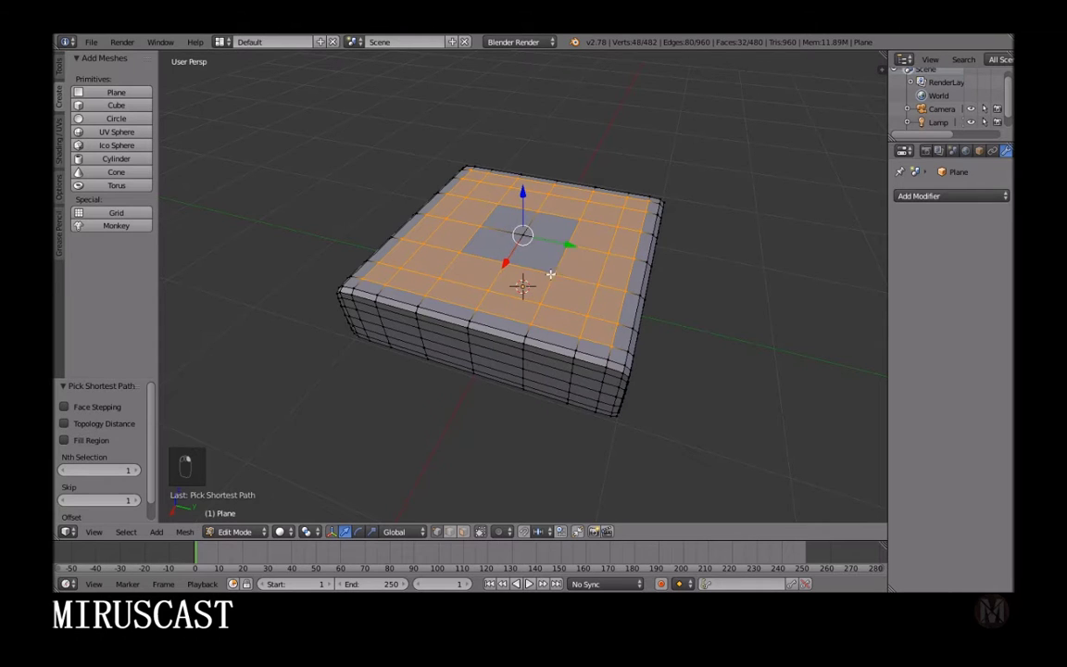
right_click(495, 225, "ctrl")
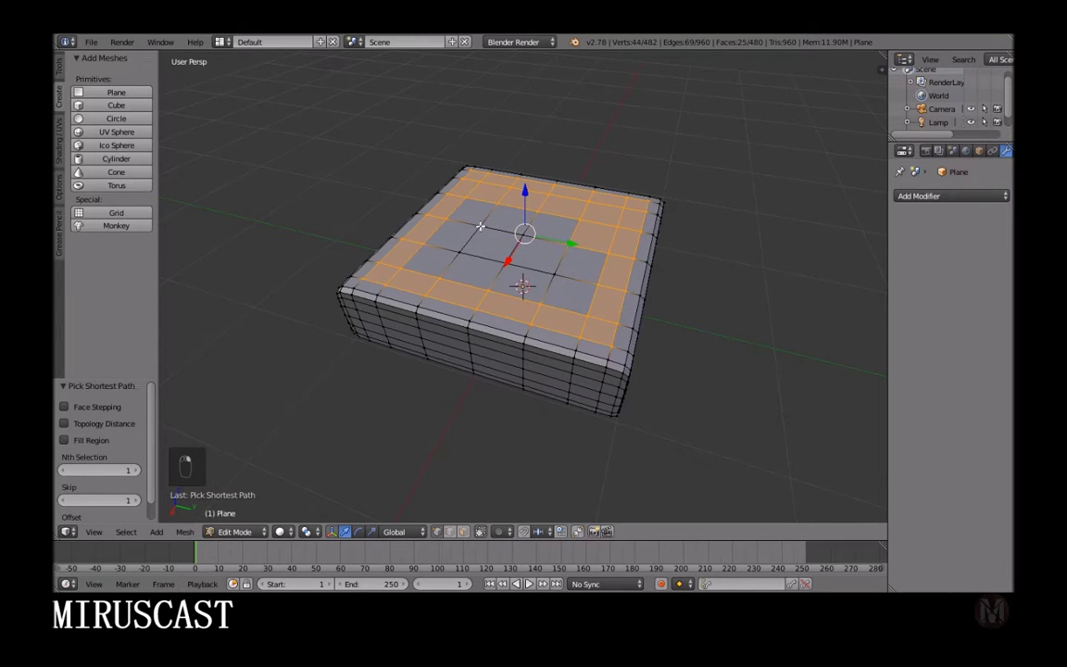
right_click(553, 274)
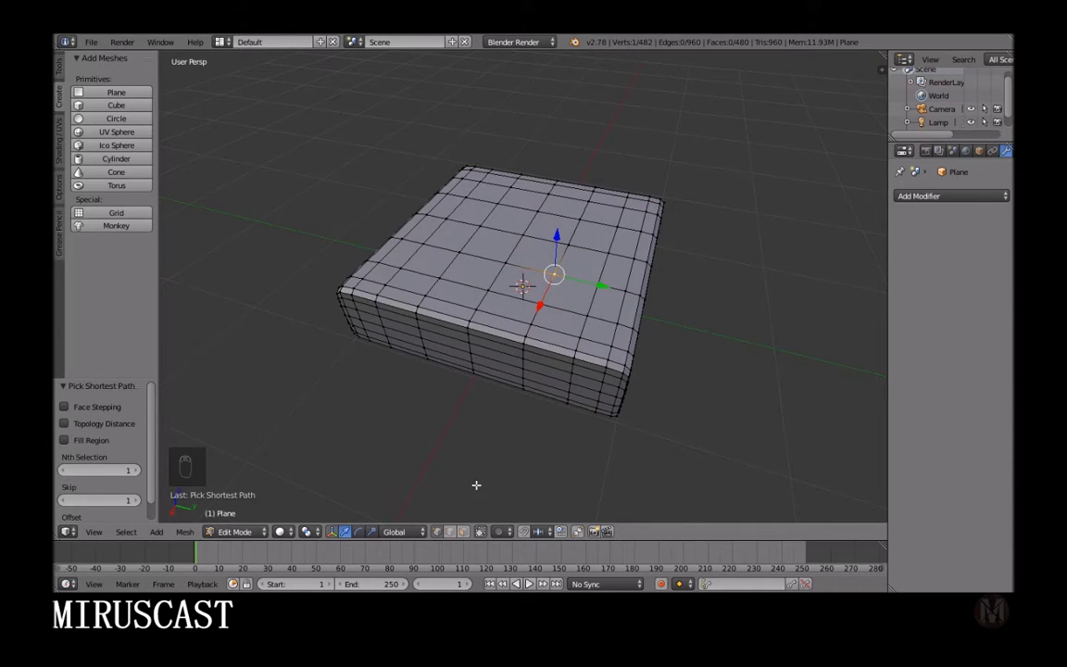
Step: Switch to face selection and select the ring of faces inside the top's border by picking shortest paths between its corners
left_click(463, 532)
right_click(380, 277)
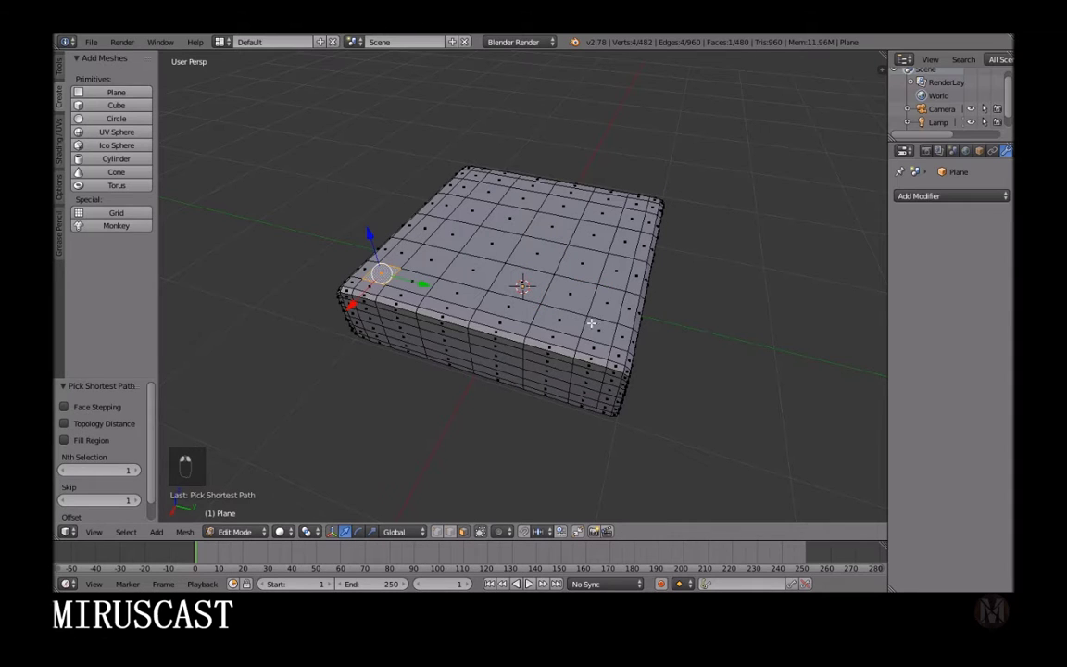
right_click(593, 331, "ctrl")
right_click(631, 220, "ctrl")
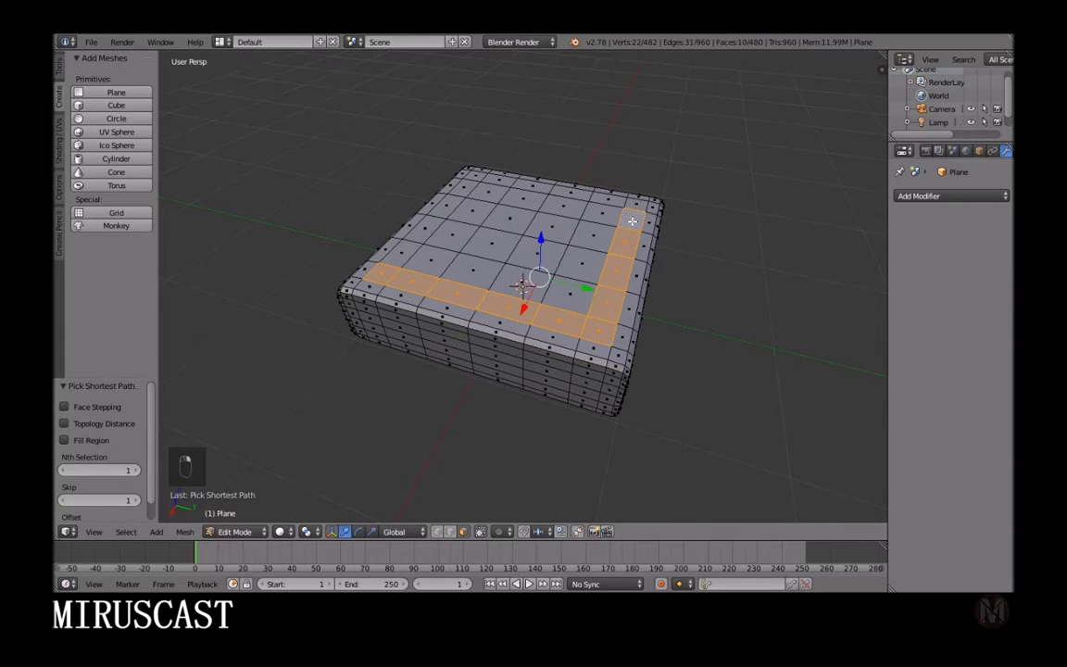
right_click(469, 190, "ctrl")
right_click(375, 235, "ctrl")
Step: Add the remaining inner top faces to the selection and dissolve their edges into one large face
right_click(566, 293, "ctrl")
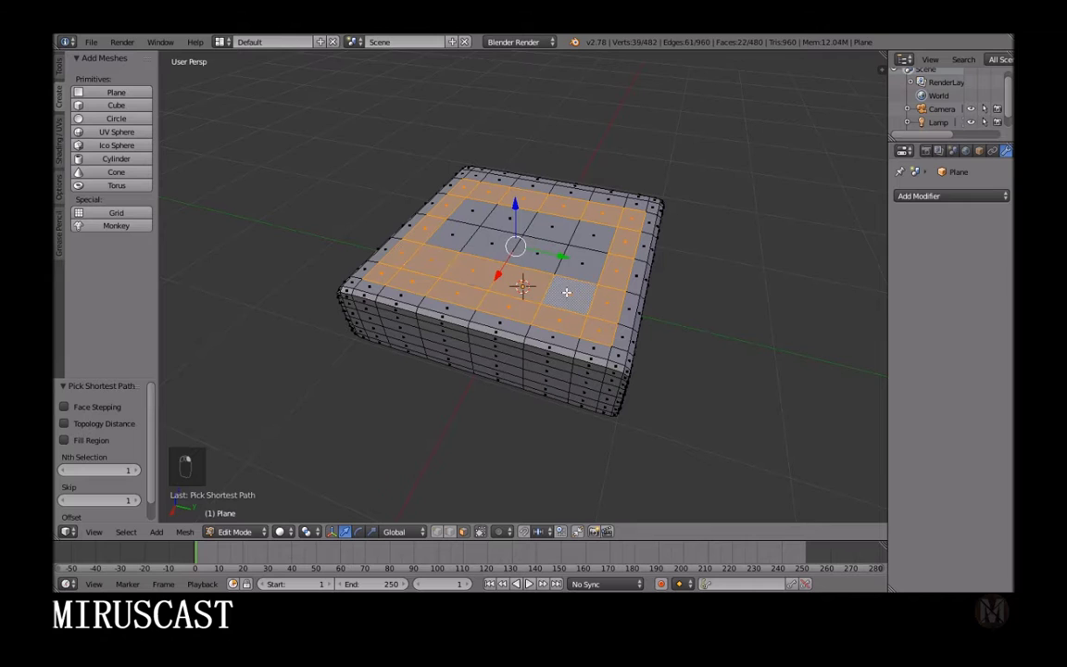
right_click(592, 236, "ctrl")
right_click(452, 241, "ctrl")
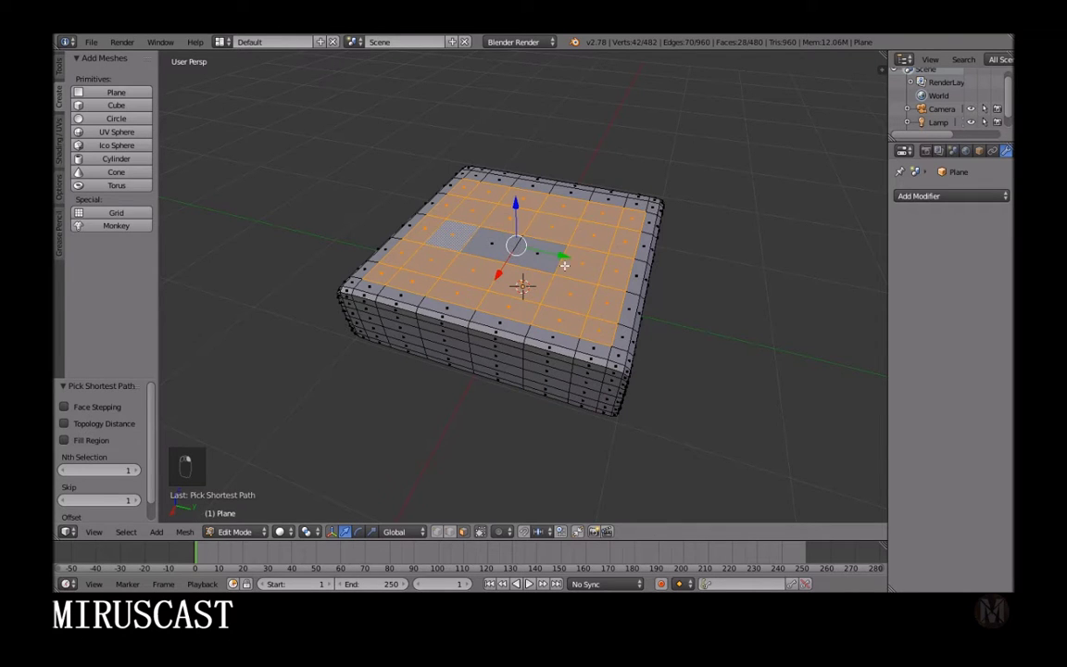
right_click(536, 260, "ctrl")
key("Delete")
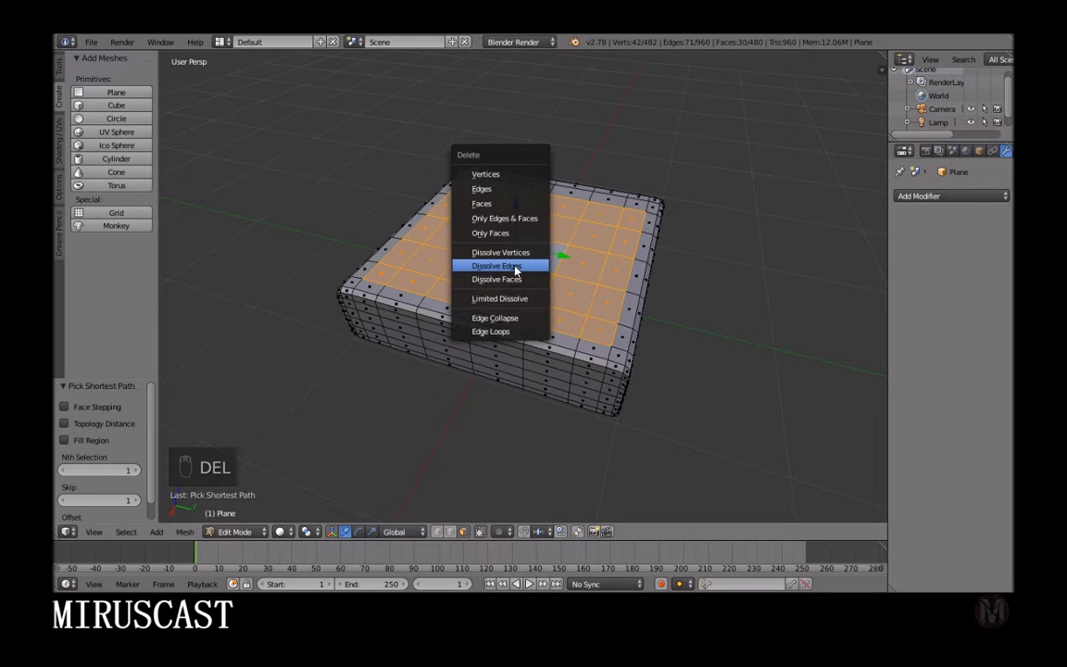
left_click(516, 268)
middle_click_drag(513, 278, 602, 261)
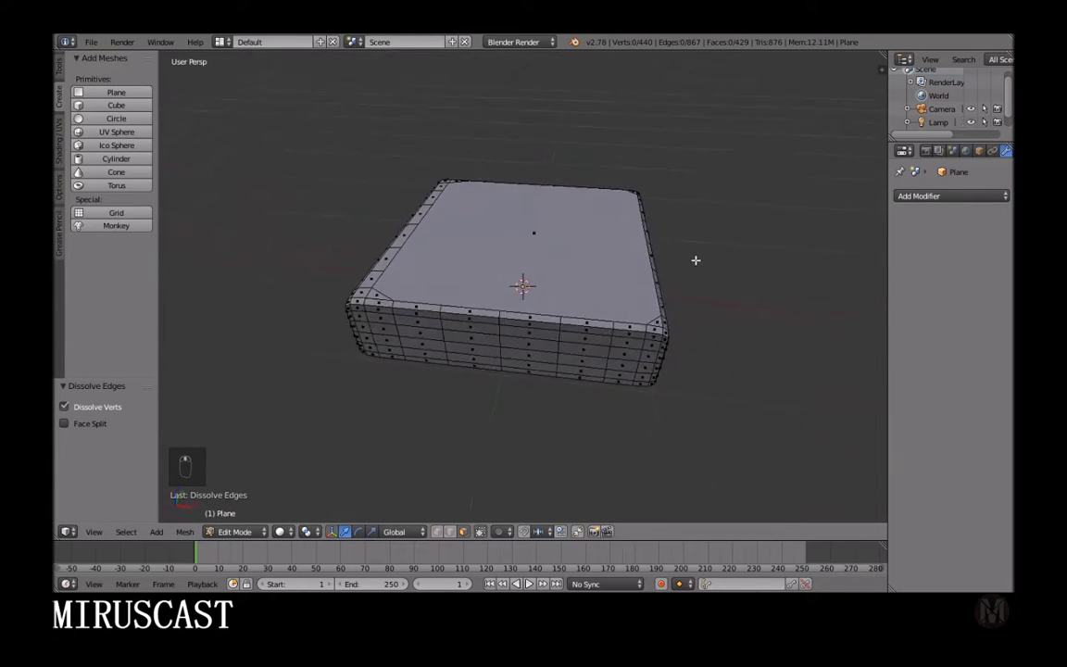
scroll(547, 304, "up", 5)
scroll(592, 252, "down", 6)
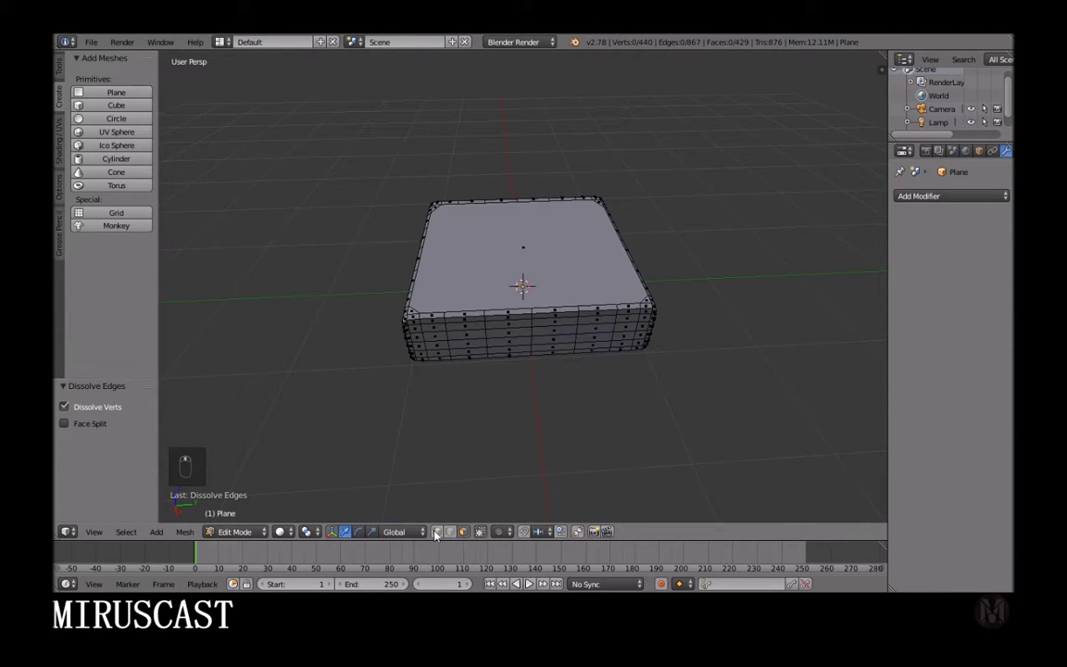
Step: Select the ring of faces inside the border of the slab's underside, using face selection and shortest paths between its corners
left_click(436, 534)
middle_click_drag(517, 313, 439, 164)
scroll(601, 334, "up", 5)
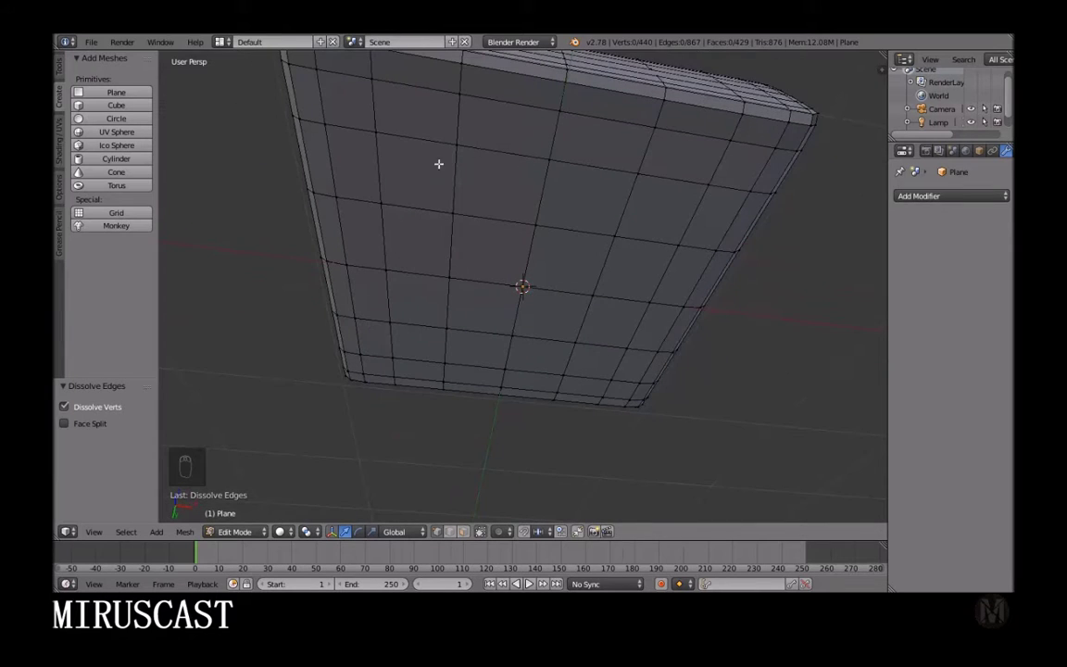
right_click(316, 69)
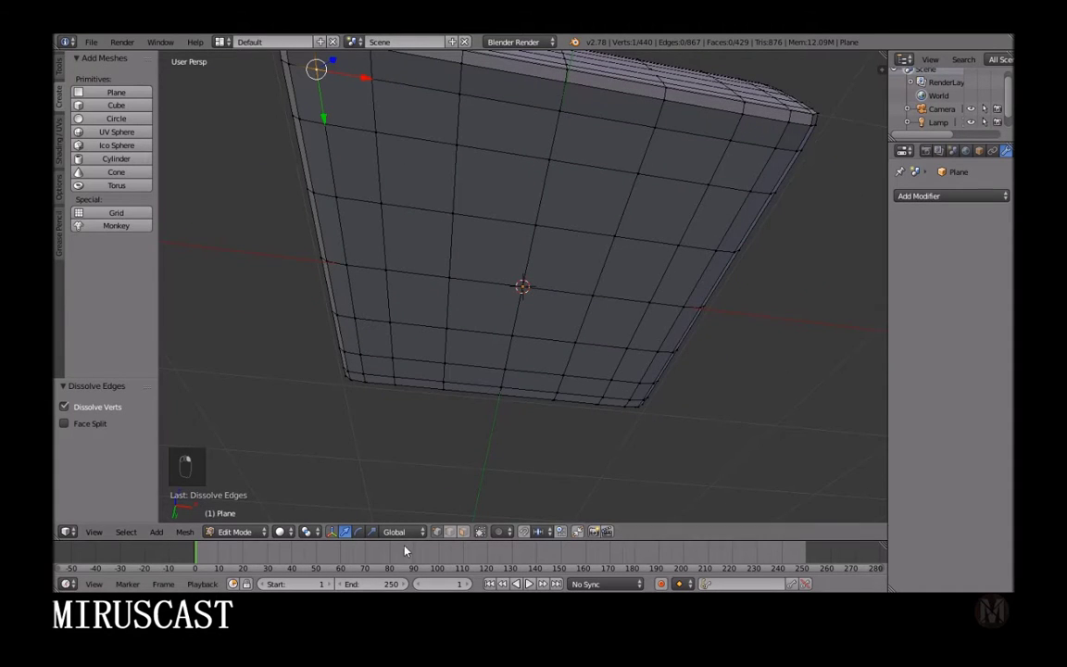
left_click(463, 531)
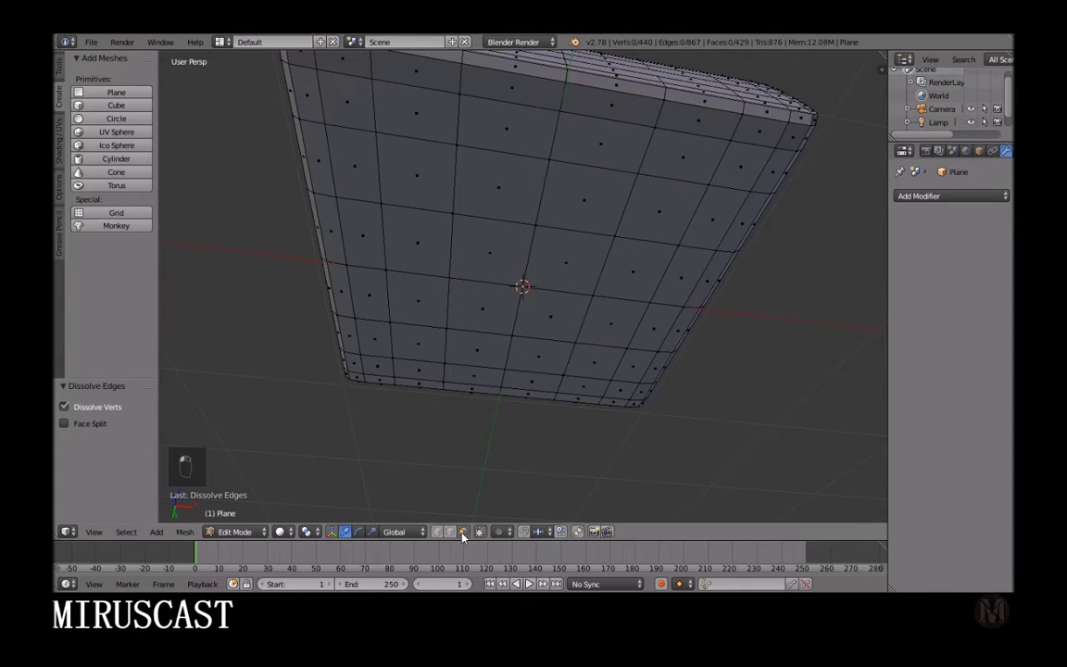
right_click(340, 101)
right_click(372, 371, "ctrl")
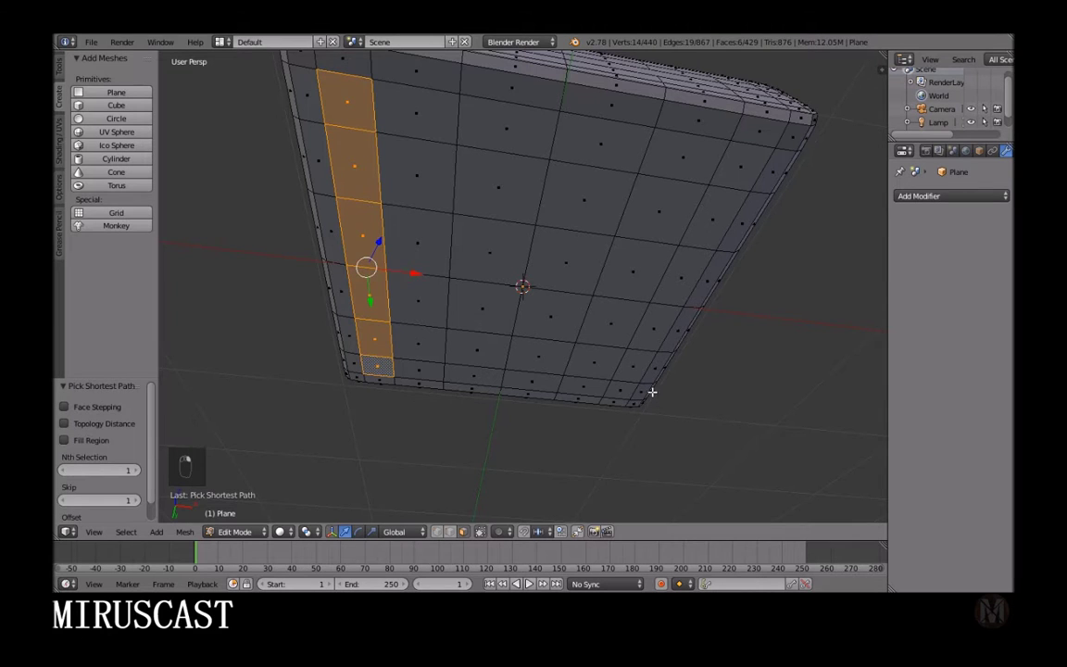
right_click(618, 393, "ctrl")
right_click(741, 168, "ctrl")
right_click(419, 114, "ctrl")
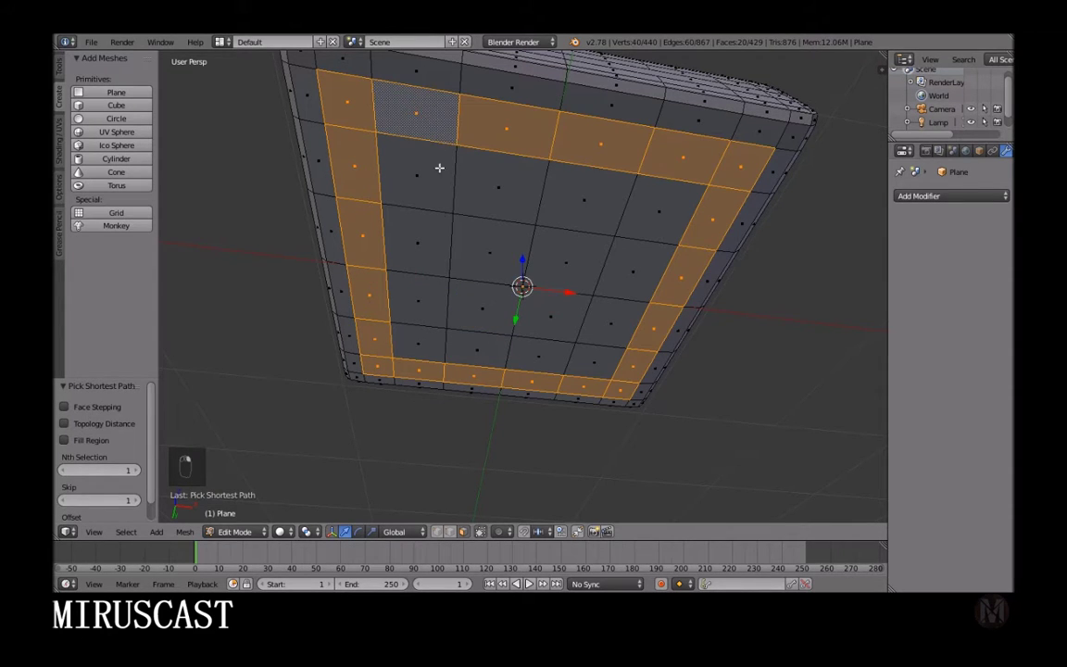
Step: Add the remaining inner faces of the underside to the selection and dissolve their edges into one large face
right_click(400, 309, "ctrl")
right_click(535, 328, "ctrl")
right_click(558, 227, "ctrl")
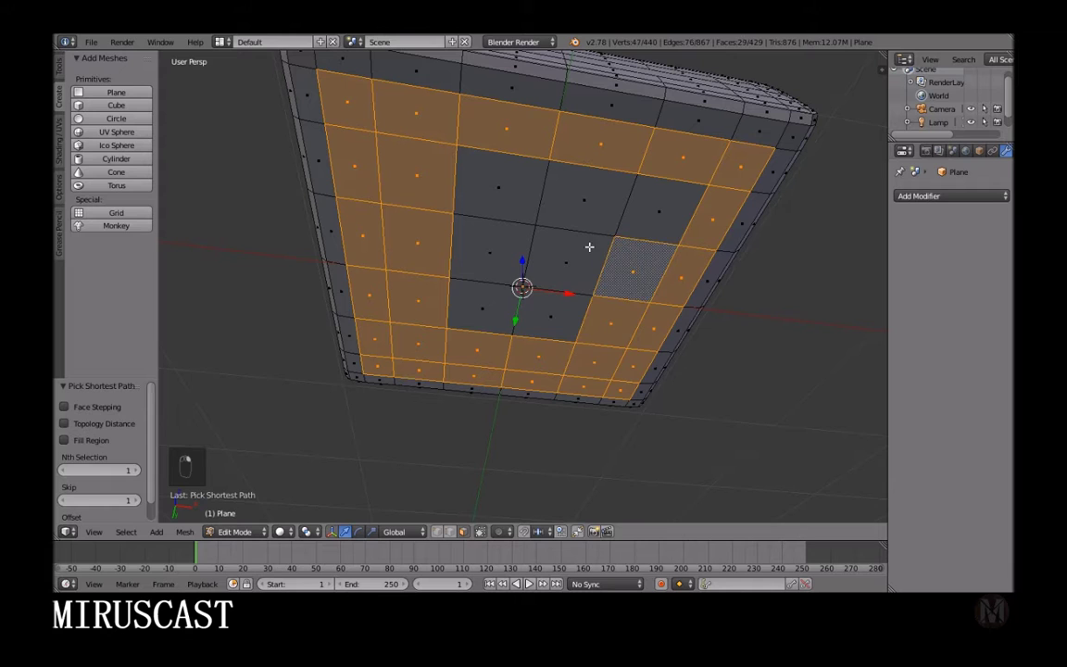
right_click(458, 238, "ctrl")
right_click(498, 322, "ctrl")
right_click(568, 329, "ctrl")
right_click(509, 186, "ctrl")
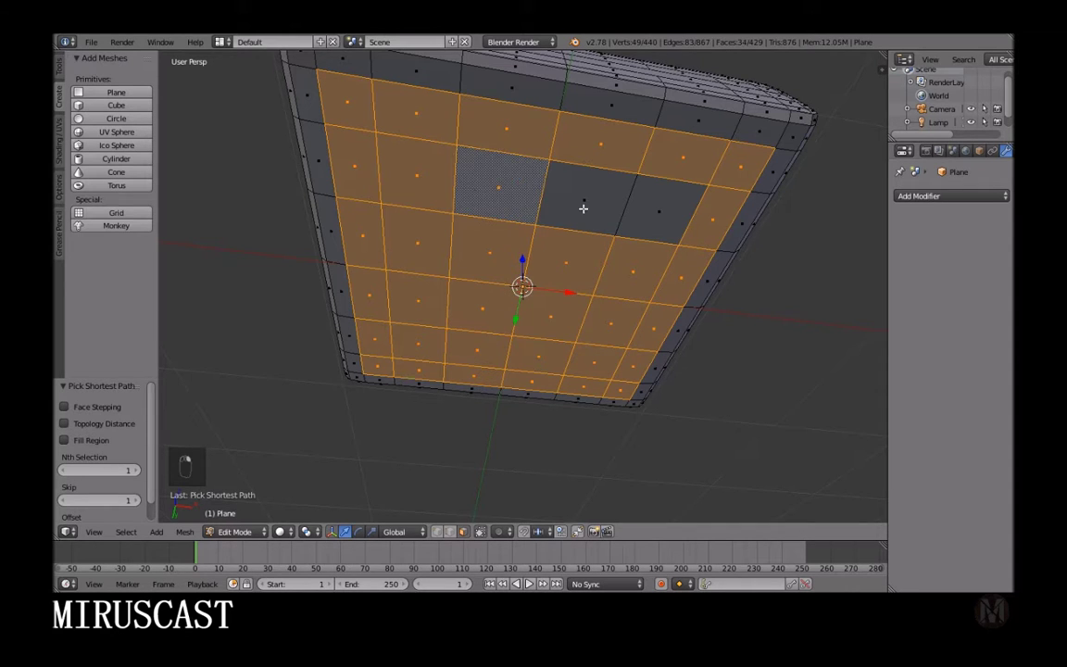
right_click(661, 216, "ctrl")
middle_click_drag(648, 243, 436, 468)
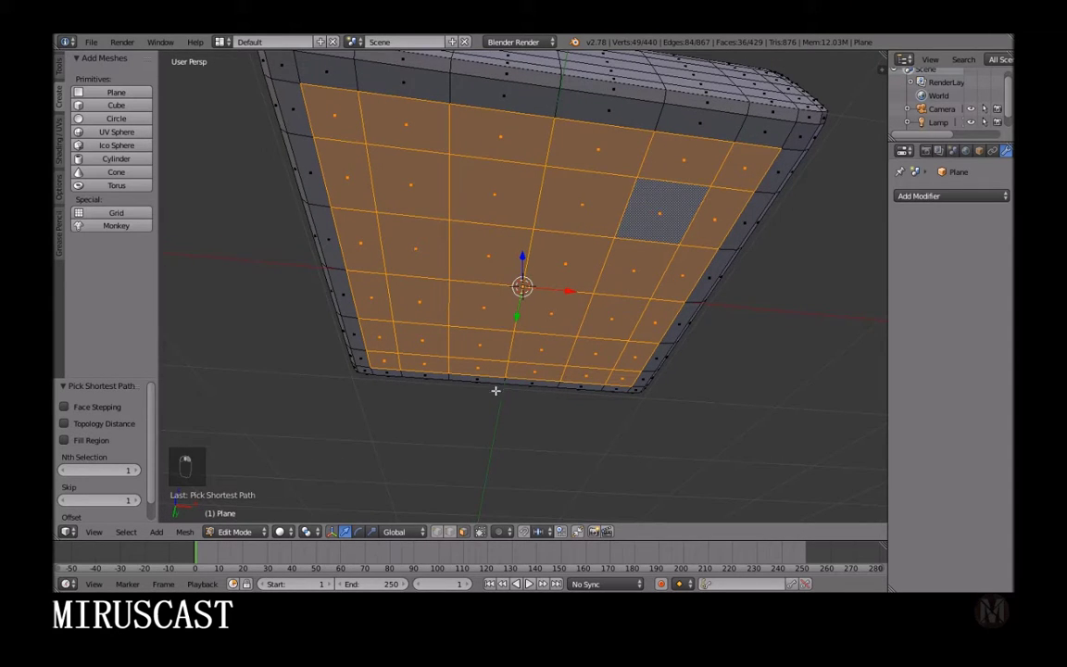
key("Delete")
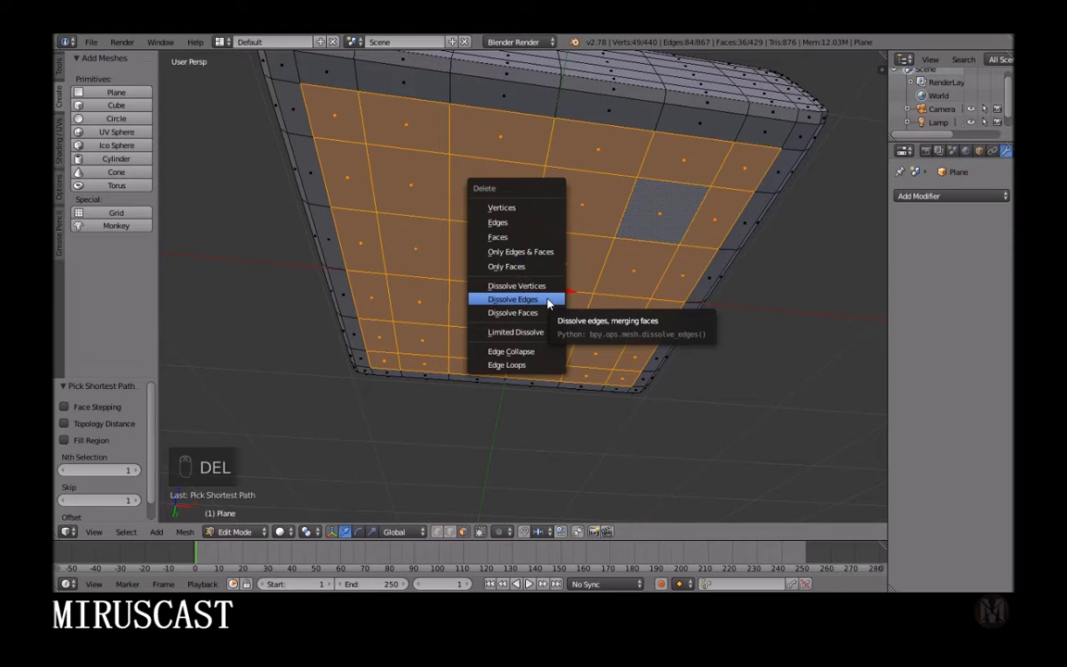
left_click(547, 301)
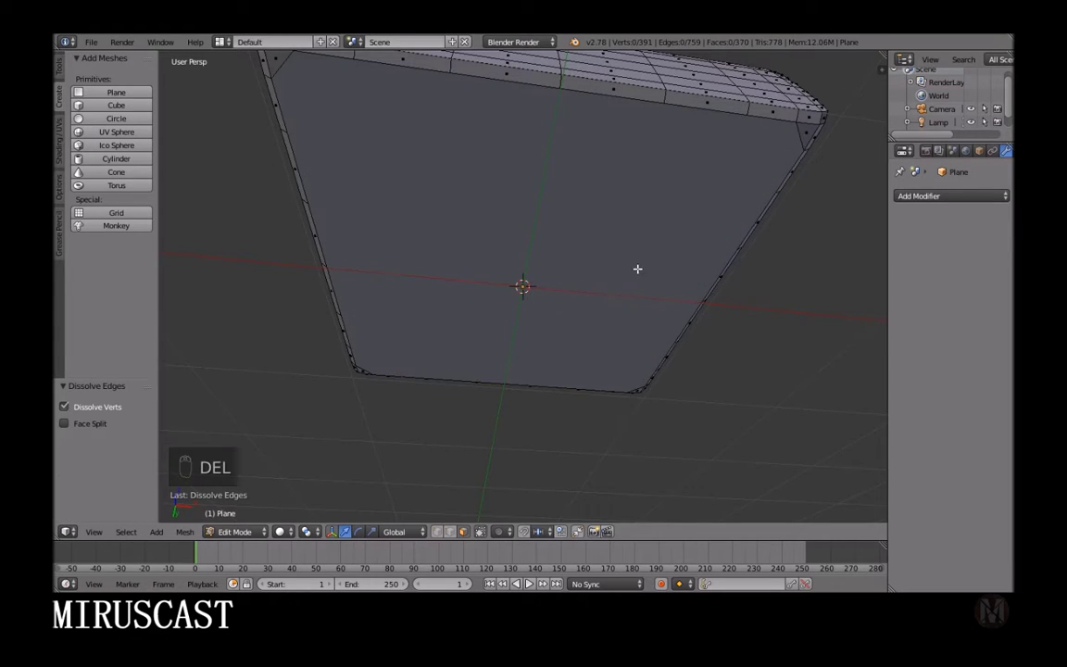
Step: Inspect the slab from below, the side and above, picking each corner face around its top in turn
middle_click_drag(637, 268, 533, 239)
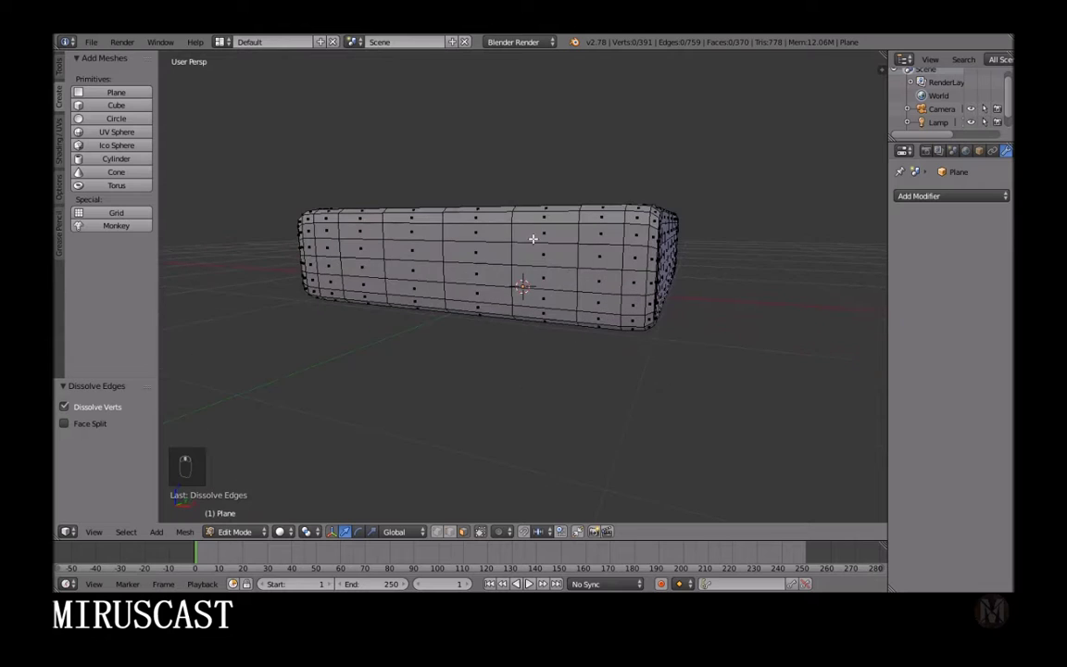
middle_click_drag(630, 263, 588, 302)
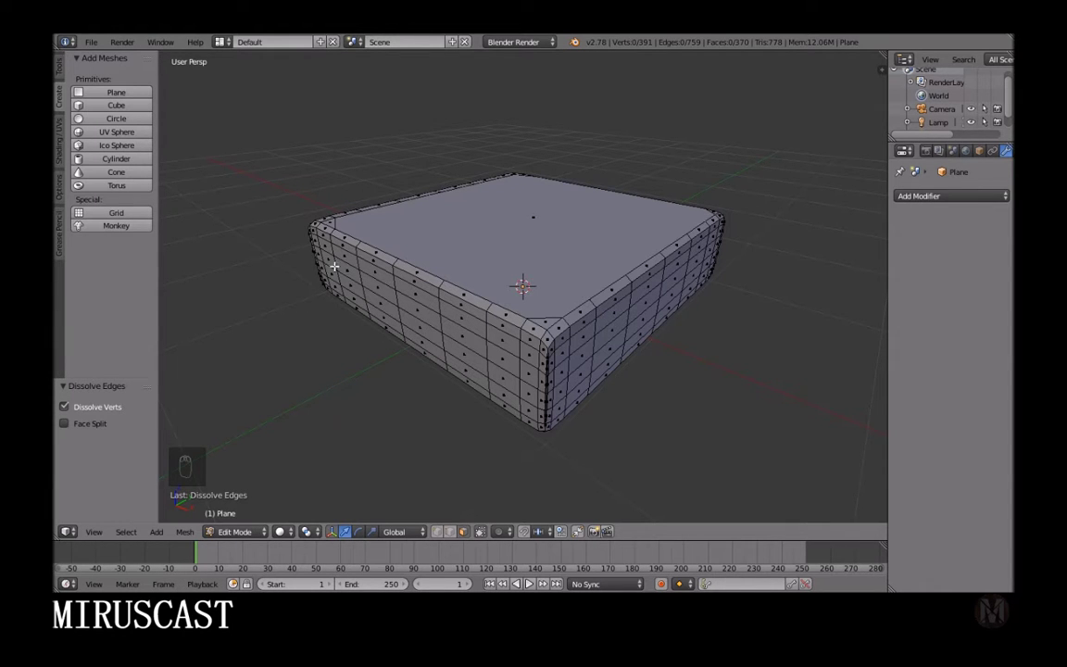
middle_click_drag(469, 293, 554, 328)
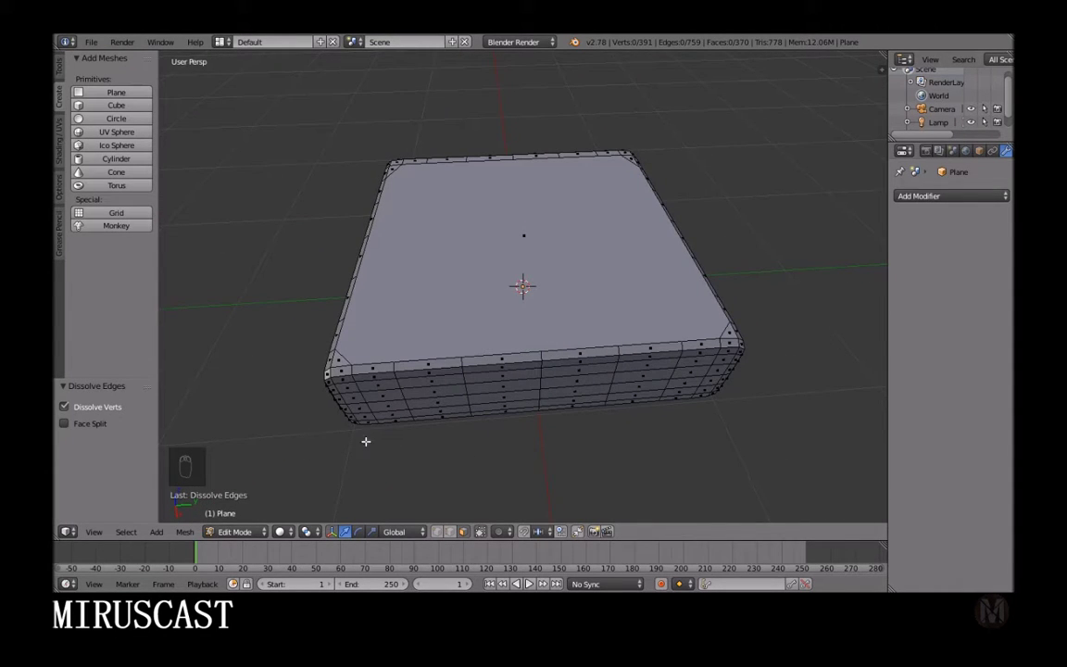
left_click(333, 358)
right_click(337, 361)
right_click(729, 337)
right_click(630, 158)
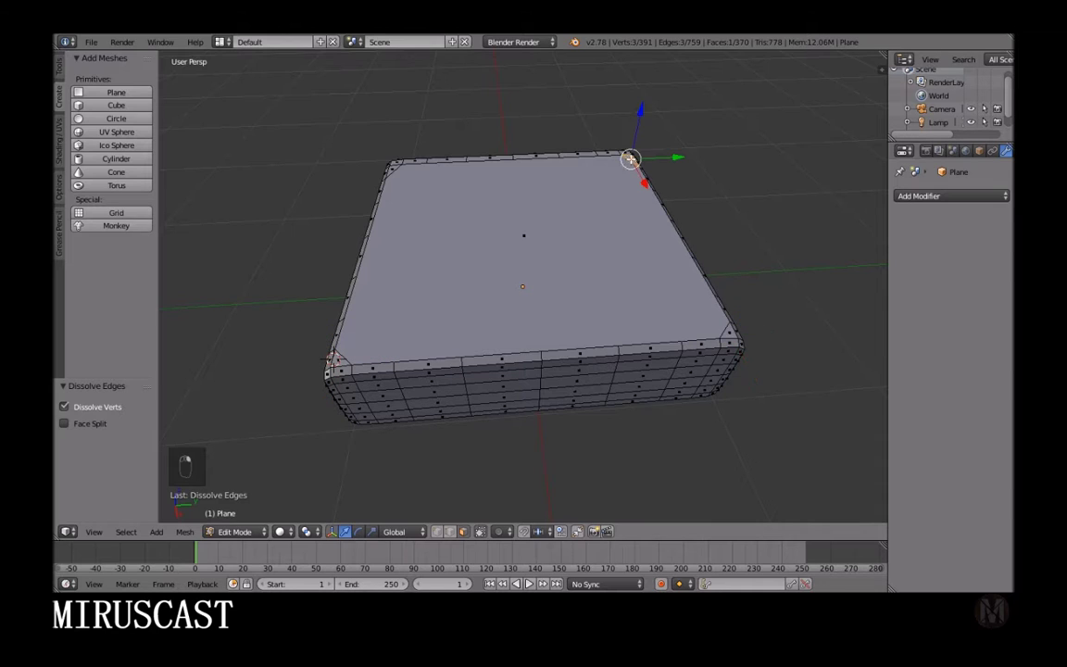
right_click(393, 165)
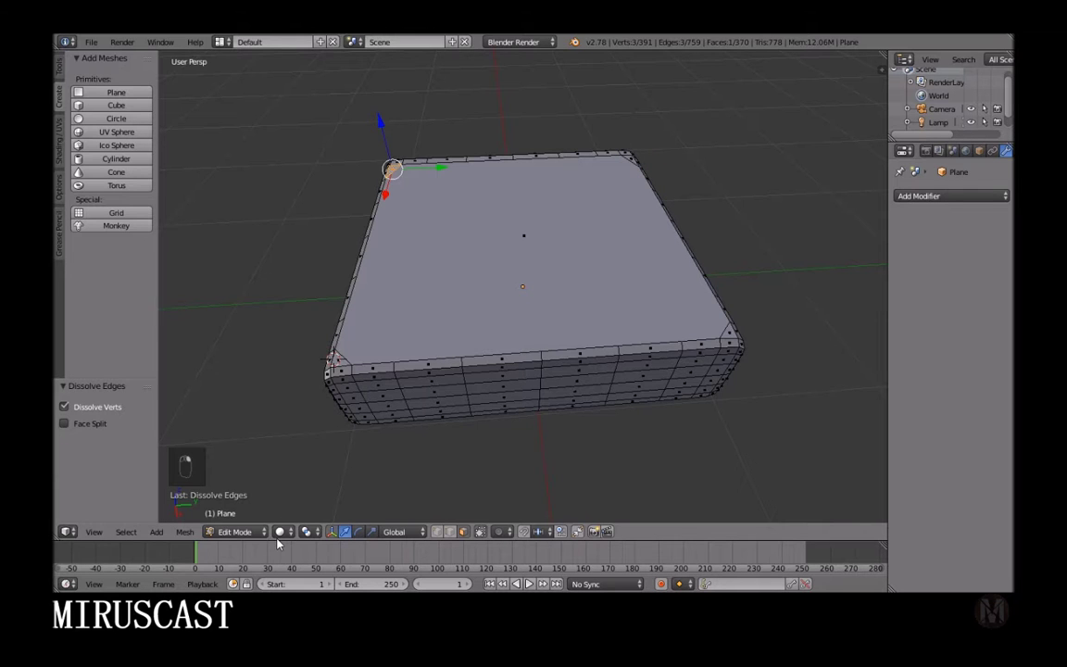
Step: Switch the slab from Edit Mode to Object Mode and view it from the side
left_click(246, 532)
scroll(545, 335, "up", 5)
scroll(612, 317, "down", 6)
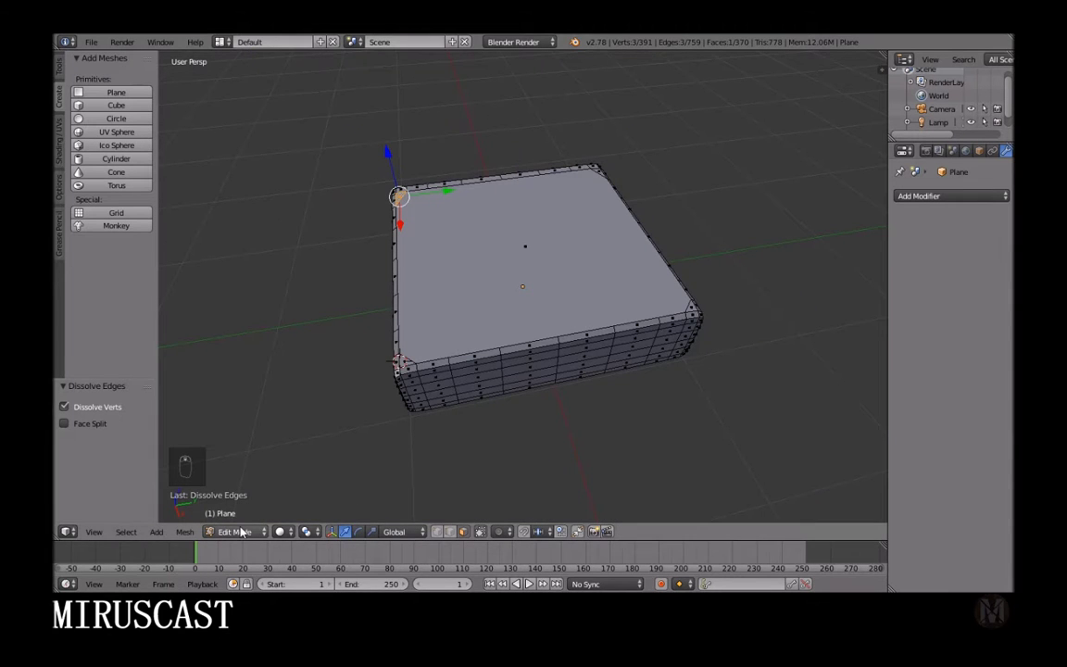
left_click(236, 534)
left_click(239, 512)
middle_click_drag(629, 362, 538, 288)
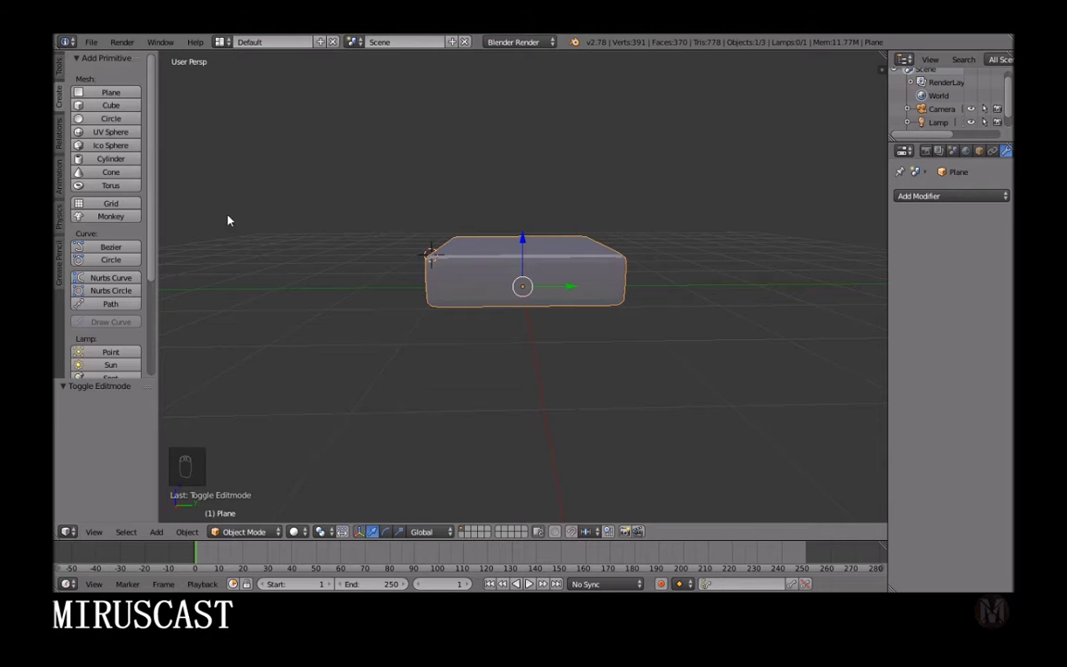
left_click(109, 132)
middle_click_drag(678, 280, 343, 181)
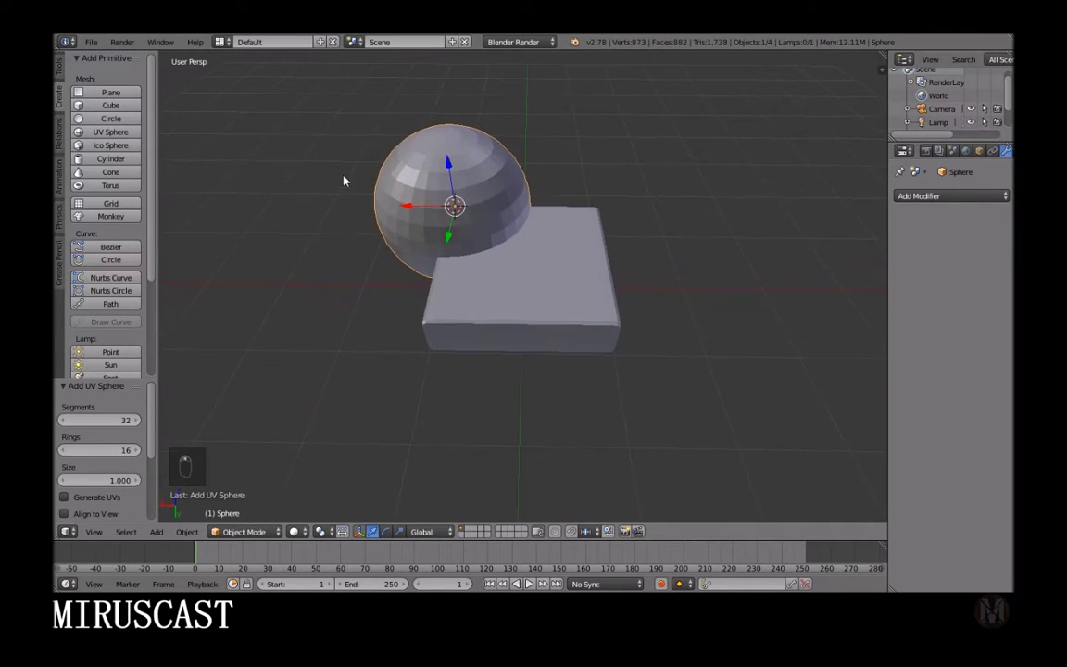
key("ctrl+z")
middle_click_drag(691, 342, 583, 370)
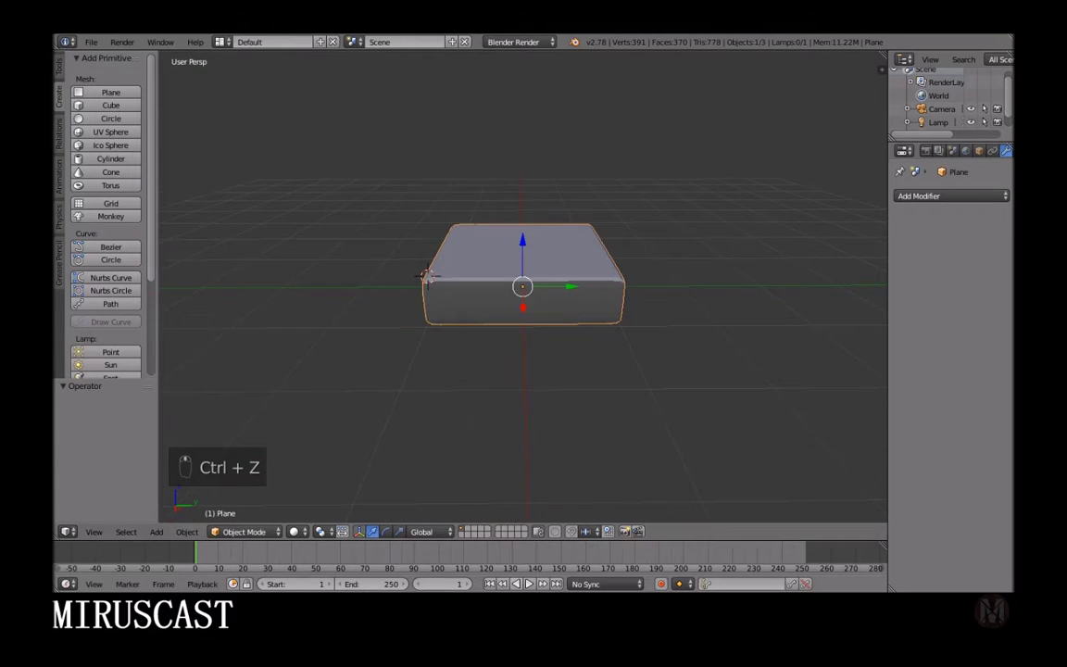
Step: Place the 3D cursor back at the slab's origin
scroll(523, 295, "up", 8)
left_click(522, 305)
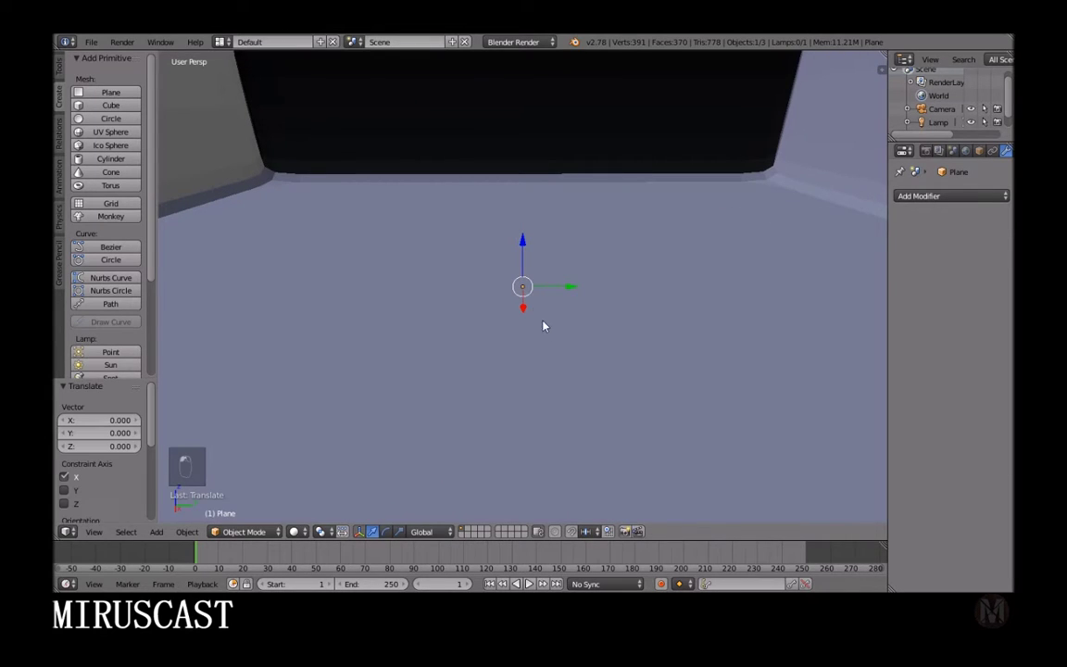
middle_click_drag(522, 292, 523, 277)
scroll(545, 310, "down", 8)
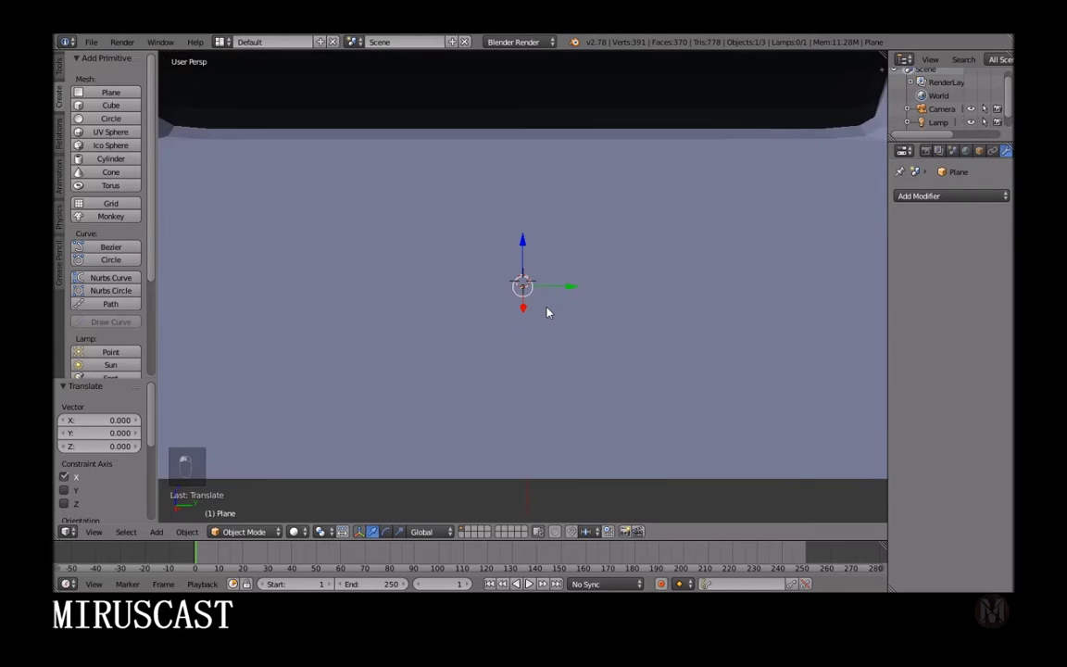
scroll(549, 311, "down", 1)
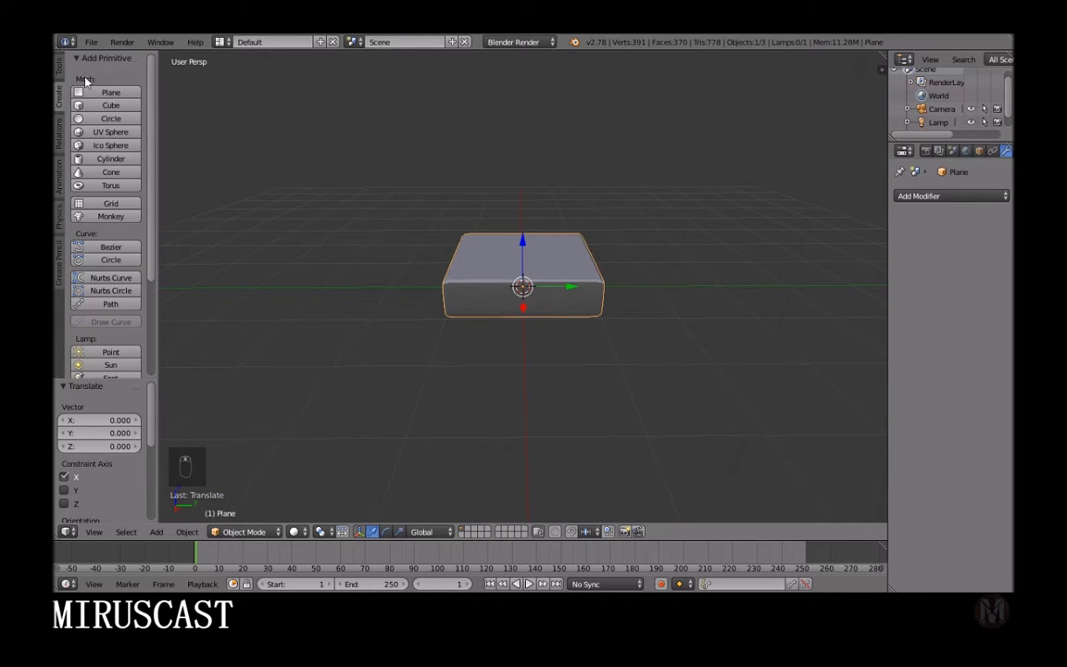
Step: Add a UV sphere at the slab's centre and scale it to about 0.8
left_click(108, 135)
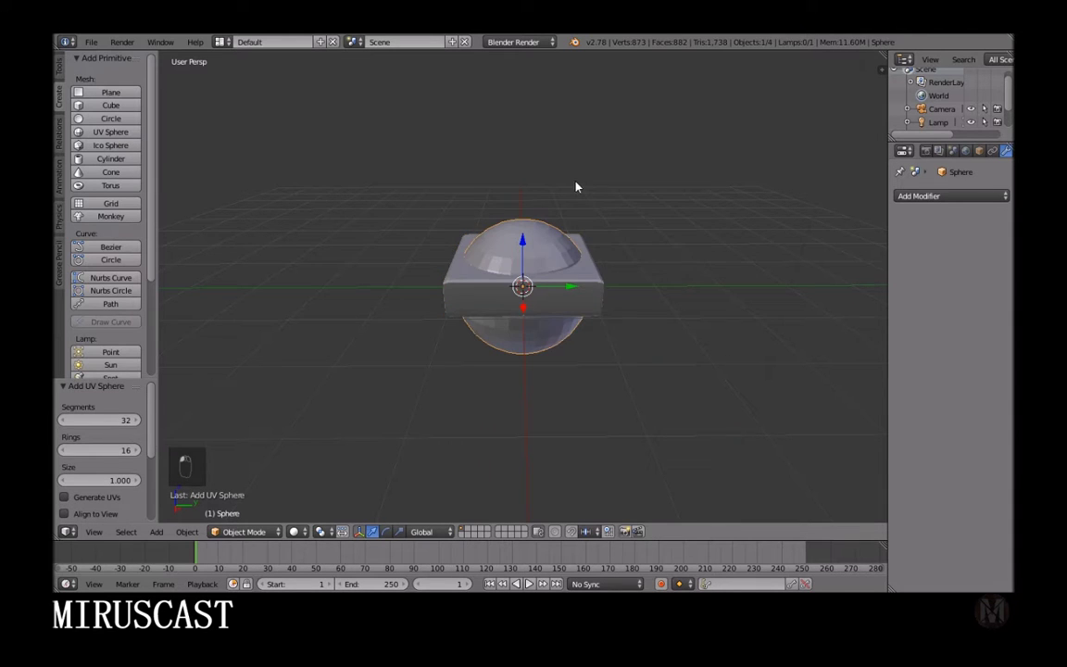
middle_click_drag(575, 187, 770, 212)
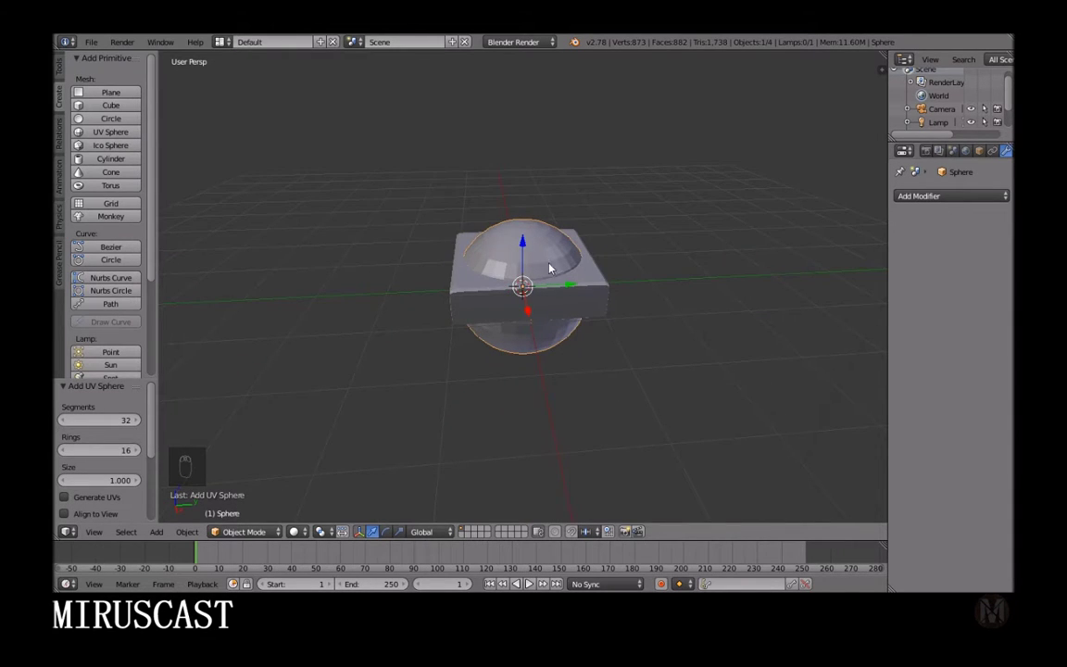
key("s")
left_click(763, 226)
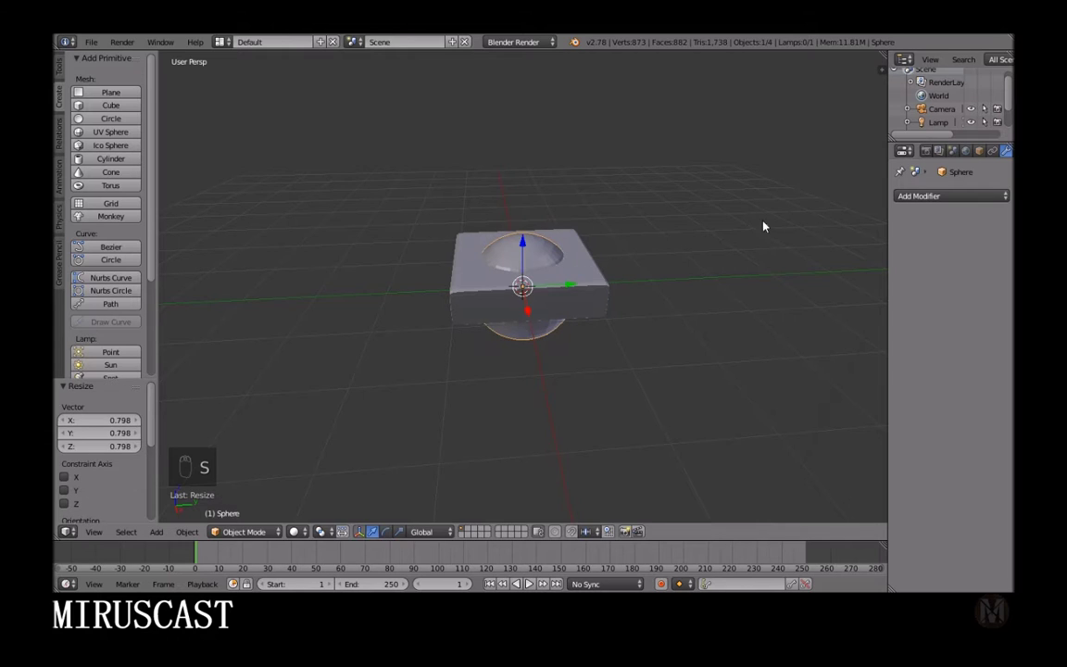
Step: Raise the sphere along Z by about 0.16 and again by about 0.08, shrinking it slightly between the two moves
mouse_move(521, 245)
left_mouse_down()
mouse_move(525, 226)
mouse_move(535, 240)
left_mouse_up()
middle_click_drag(539, 236, 683, 246)
key("s")
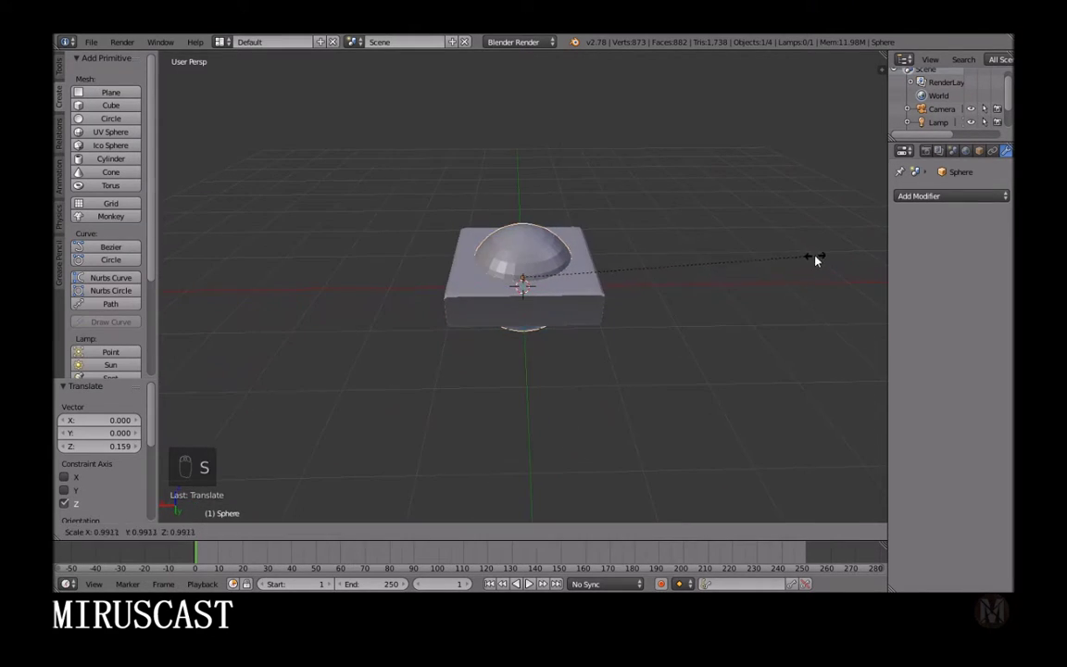
left_click(800, 257)
left_click_drag(524, 242, 520, 243)
middle_click_drag(722, 288, 748, 317)
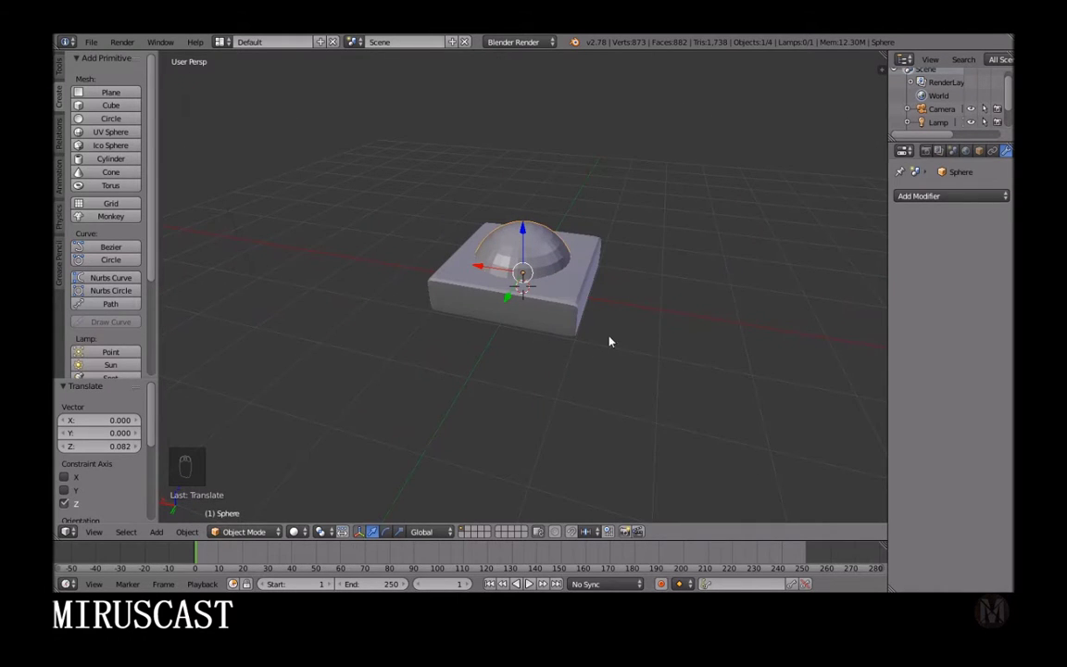
Step: Add a Boolean modifier to the slab with the sphere as its target object
right_click(562, 302)
left_click(954, 195)
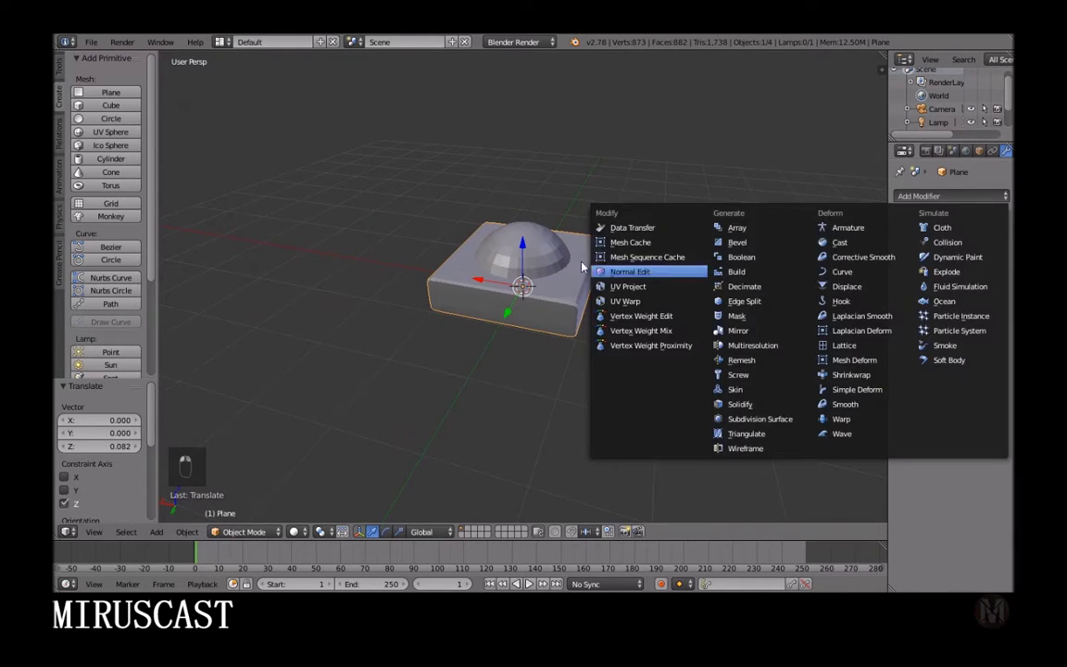
left_click(951, 195)
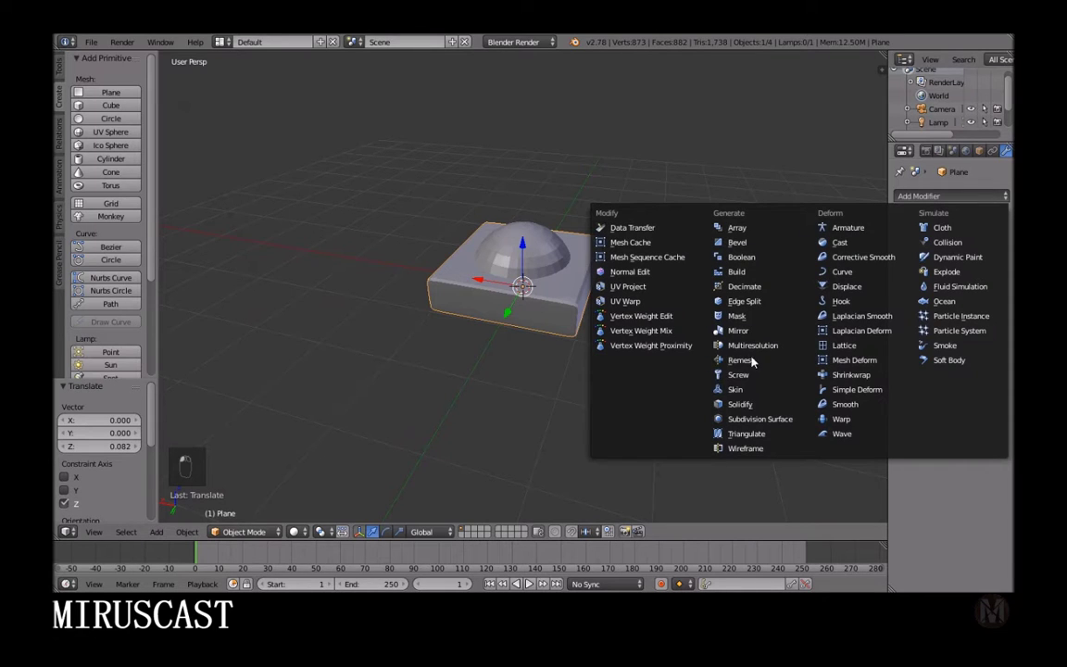
left_click(741, 260)
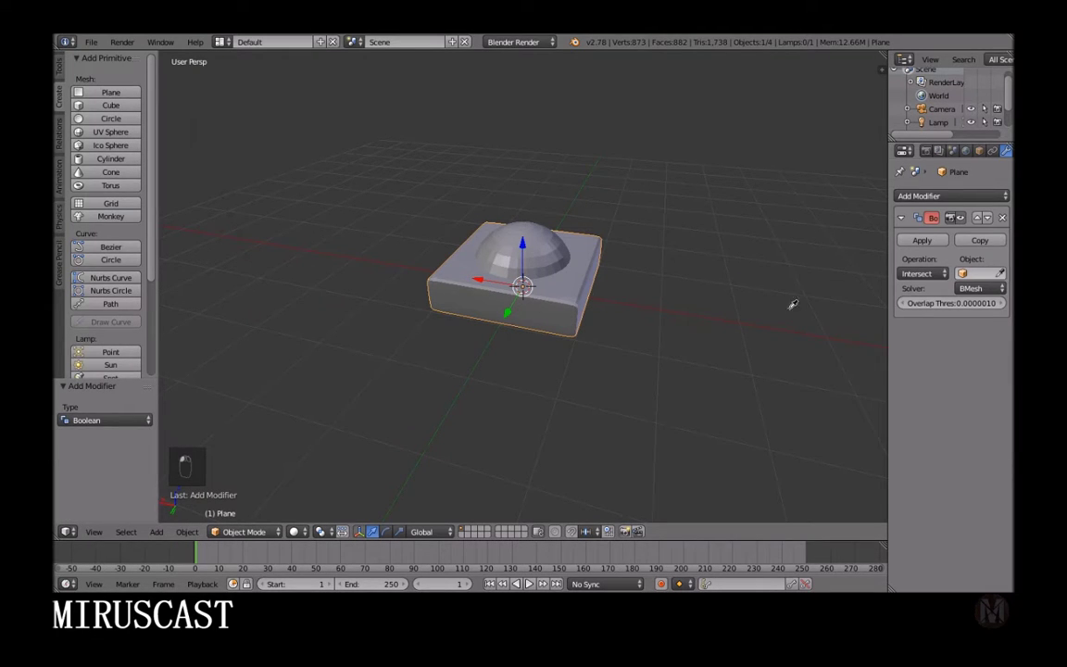
left_click(509, 239)
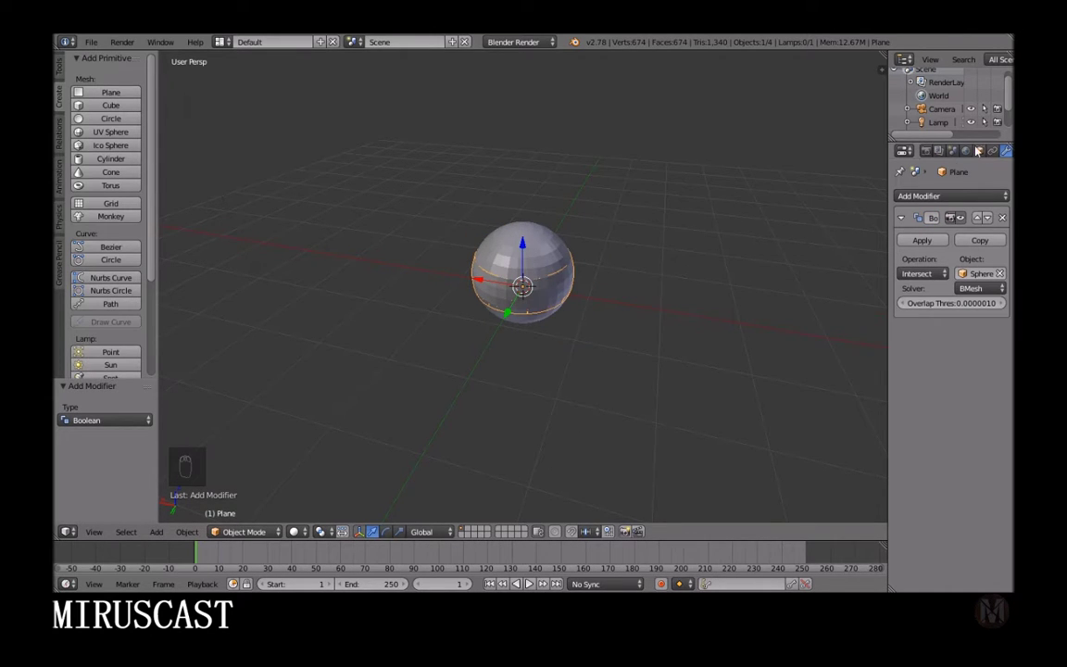
Step: Hide the sphere and try the Difference operation on the slab's Boolean modifier
scroll(948, 111, "down", 2)
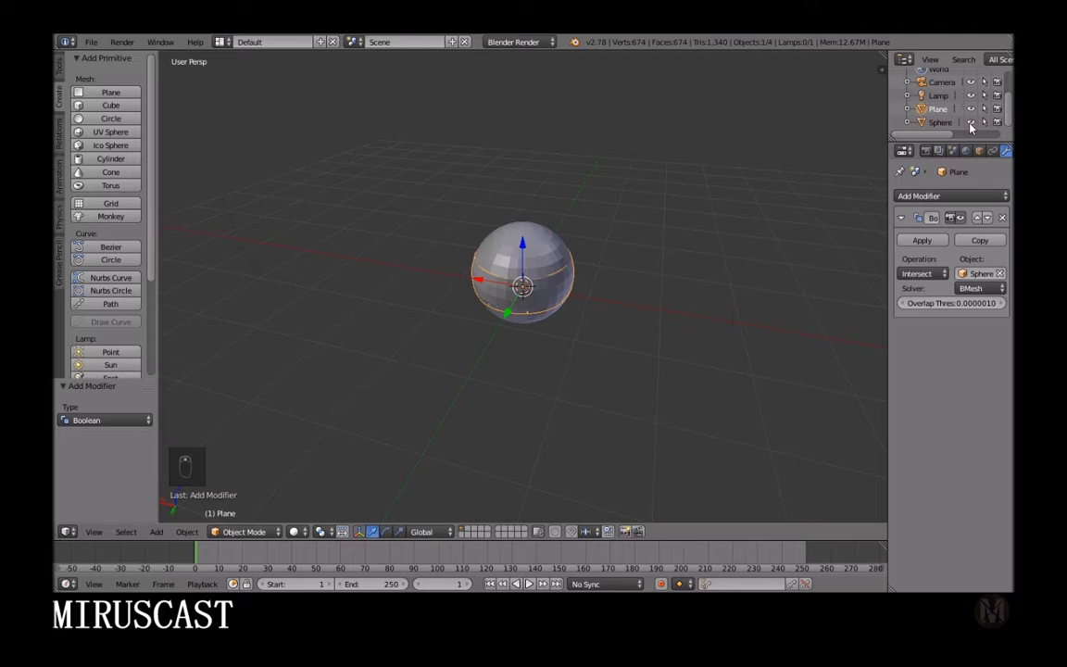
left_click(969, 123)
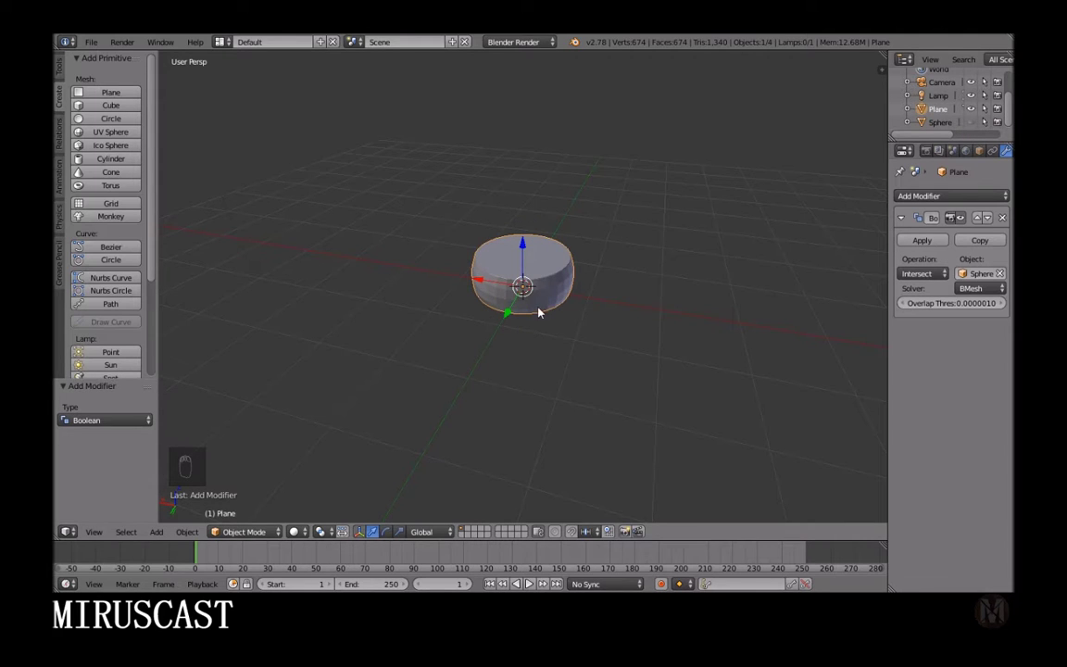
left_click(917, 273)
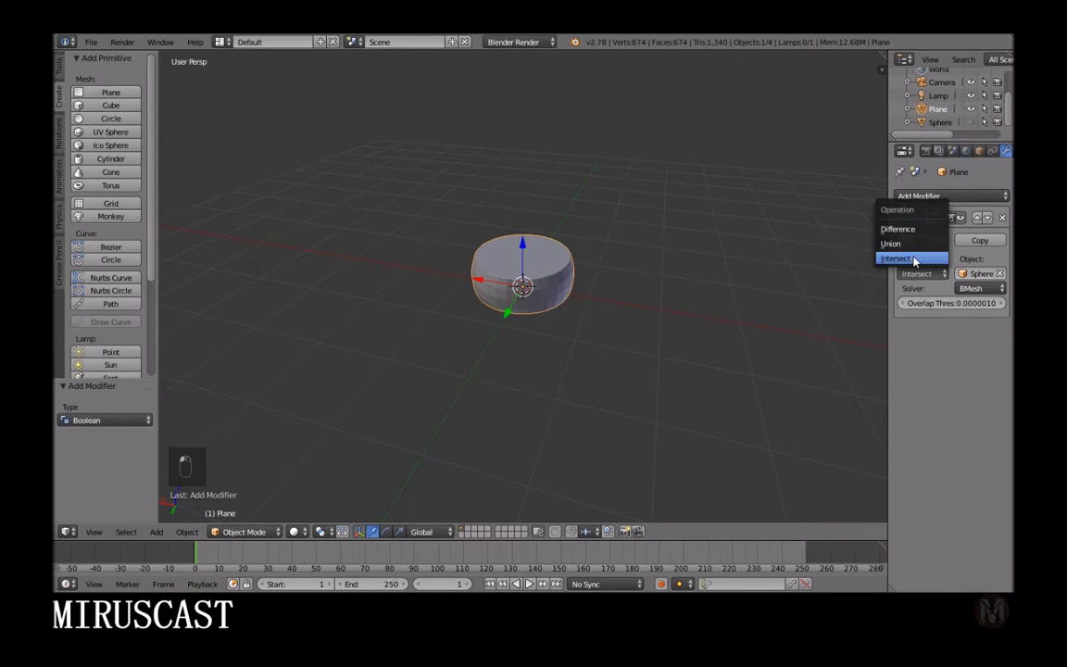
left_click(897, 229)
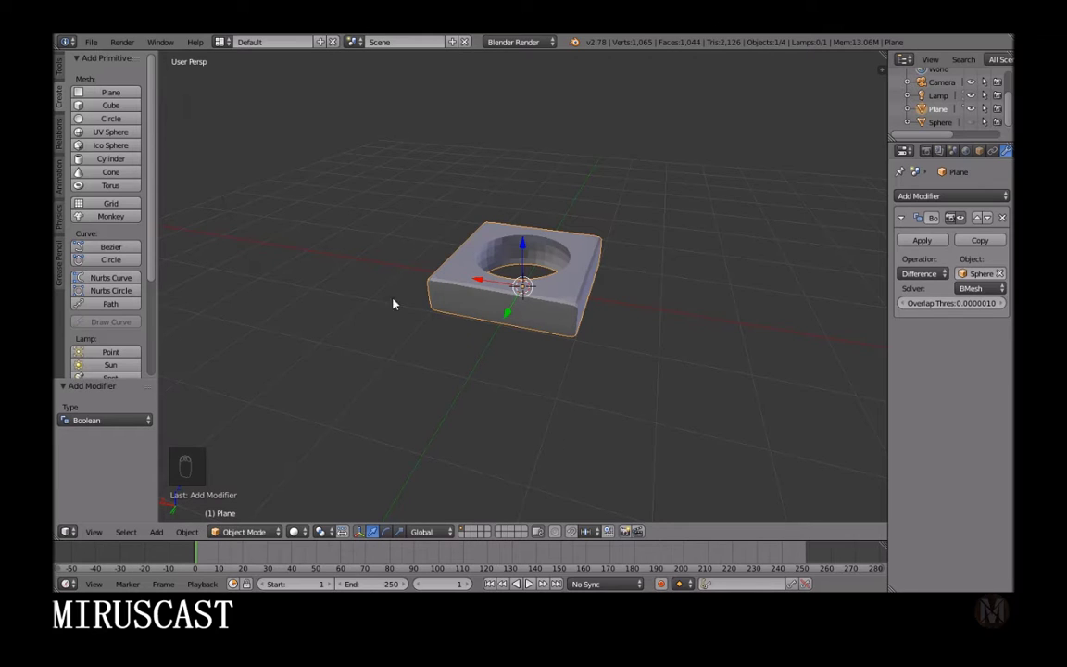
Step: Set the slab's Boolean operation to Union and apply the modifier
left_click(930, 275)
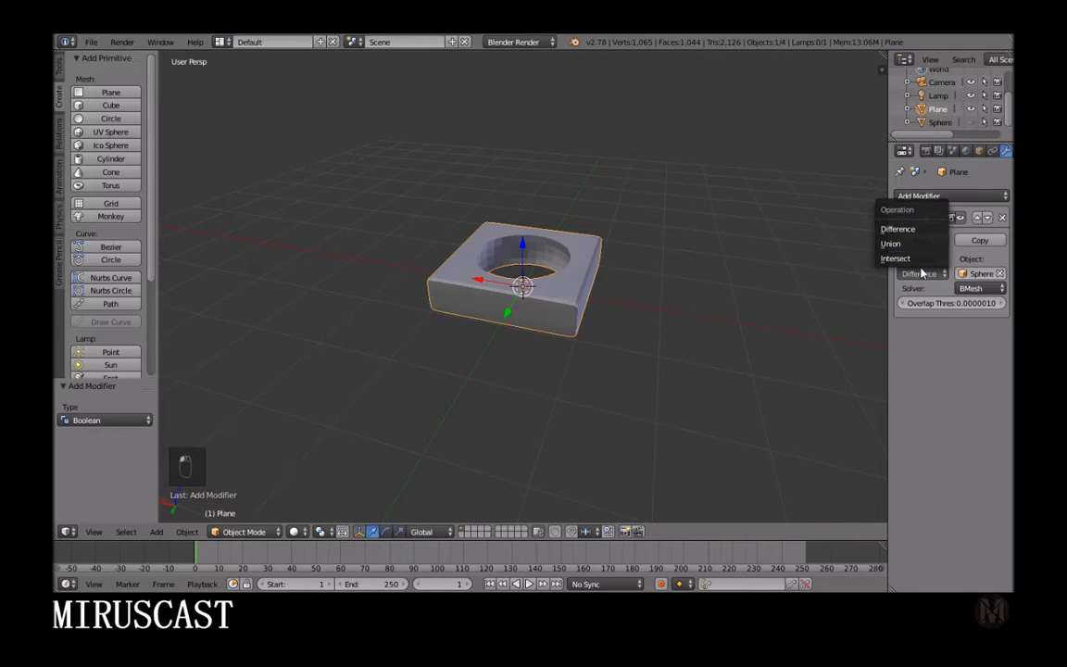
left_click(906, 243)
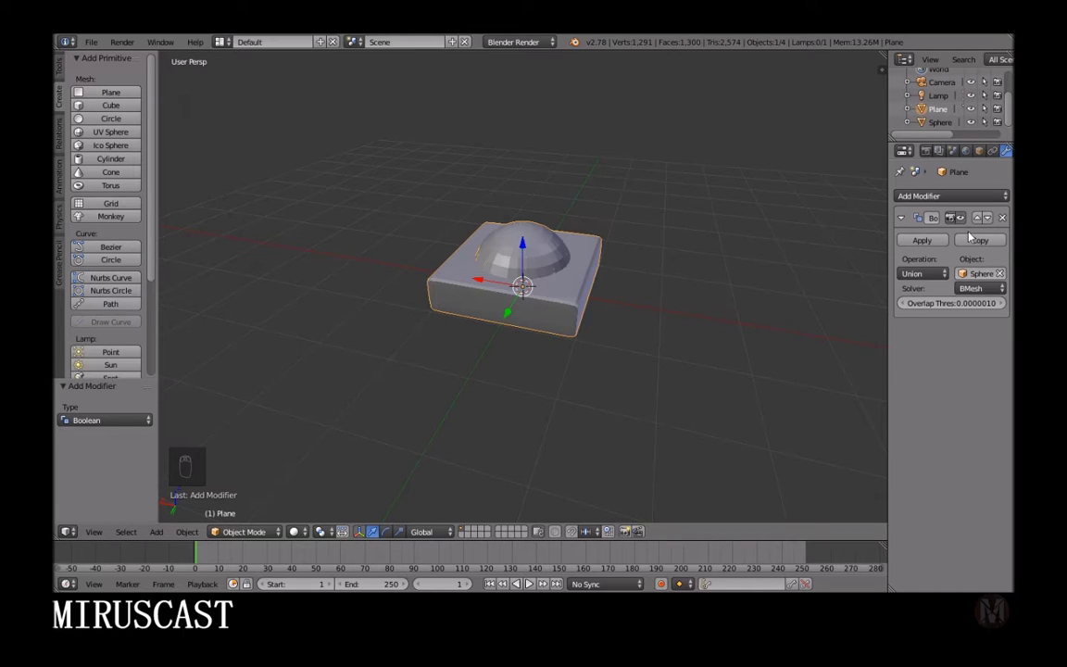
left_click(922, 240)
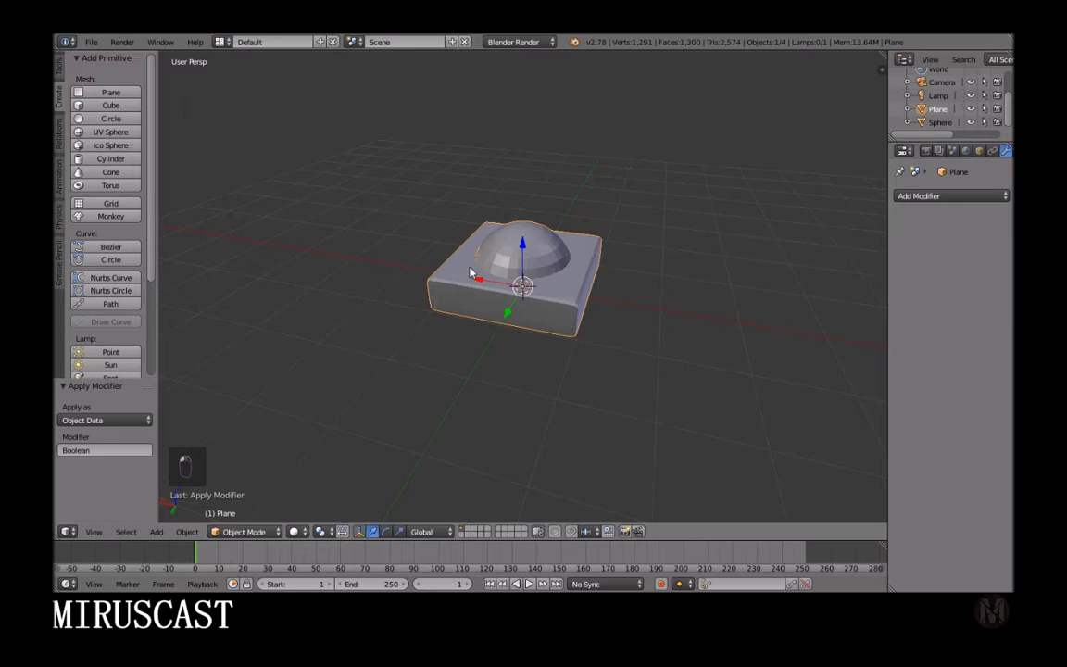
Step: Move the original sphere up out of the merged slab and delete it
right_click(533, 250)
left_click_drag(524, 239, 468, 41)
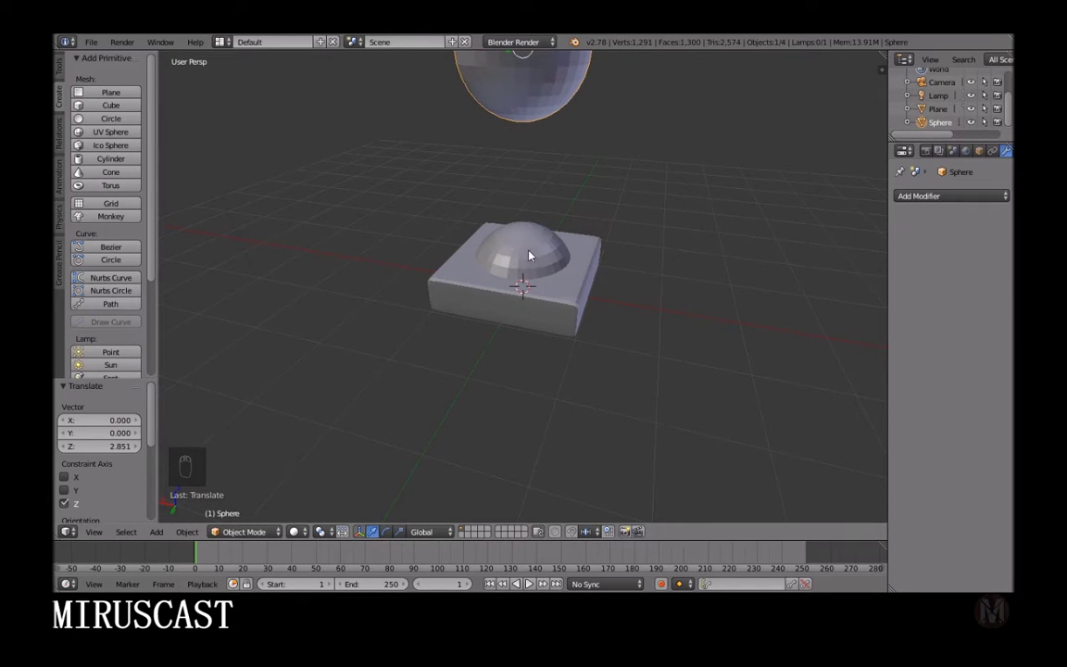
key("Delete")
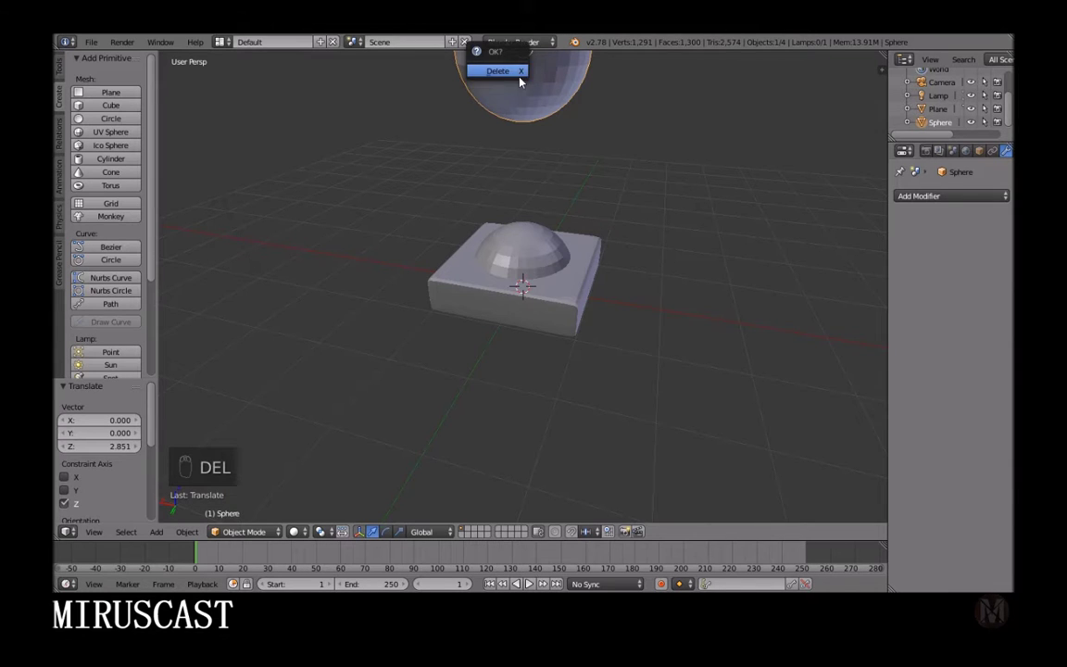
left_click(517, 70)
middle_click_drag(539, 289, 509, 316)
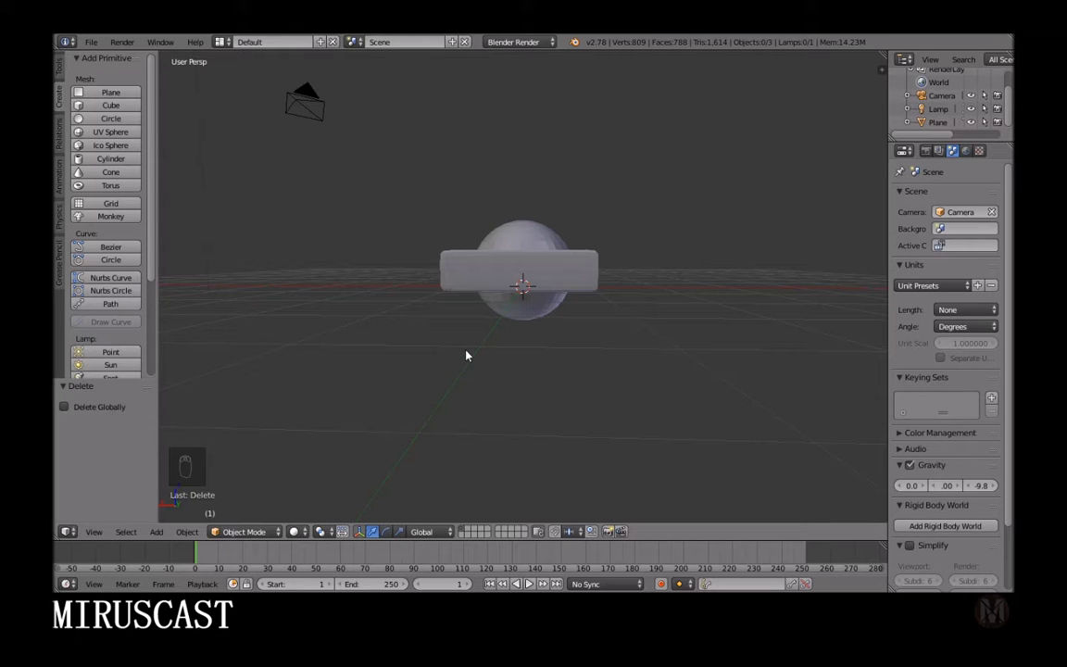
middle_click_drag(552, 306, 519, 326)
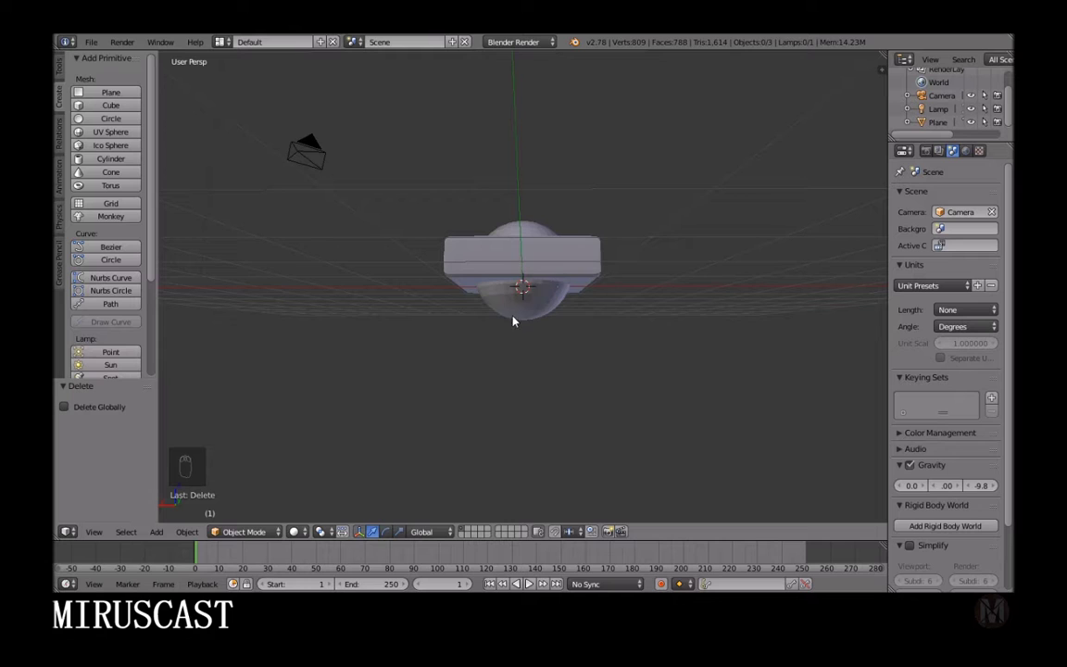
Step: Add a plane at the 3D cursor and extrude its face about 1.13 downward in Edit Mode
left_click(111, 92)
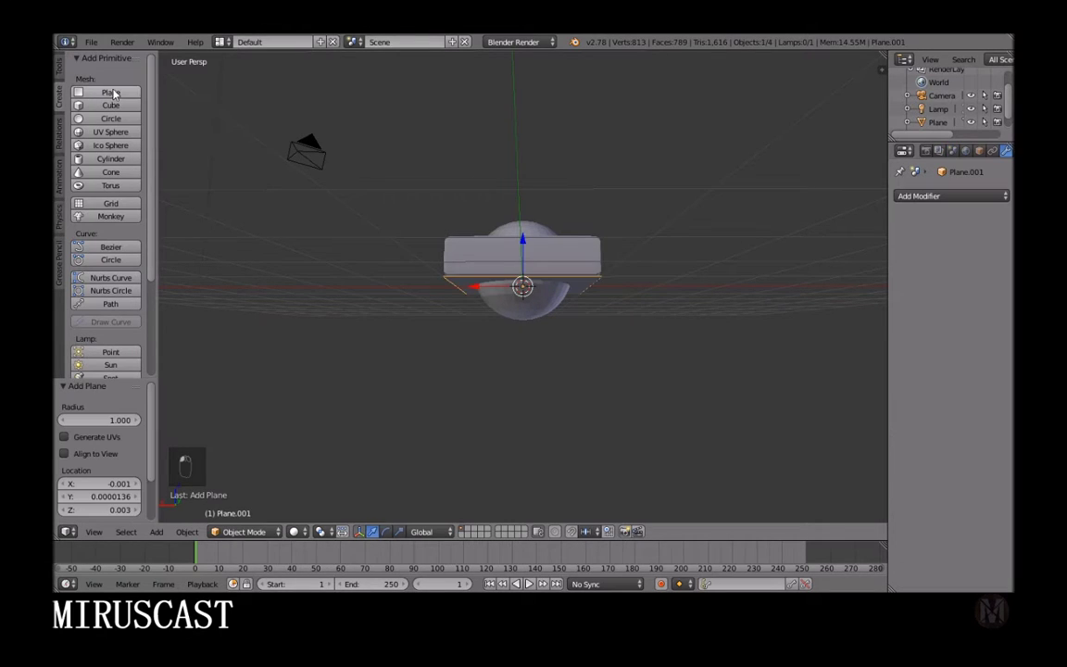
left_click(244, 532)
left_click(245, 501)
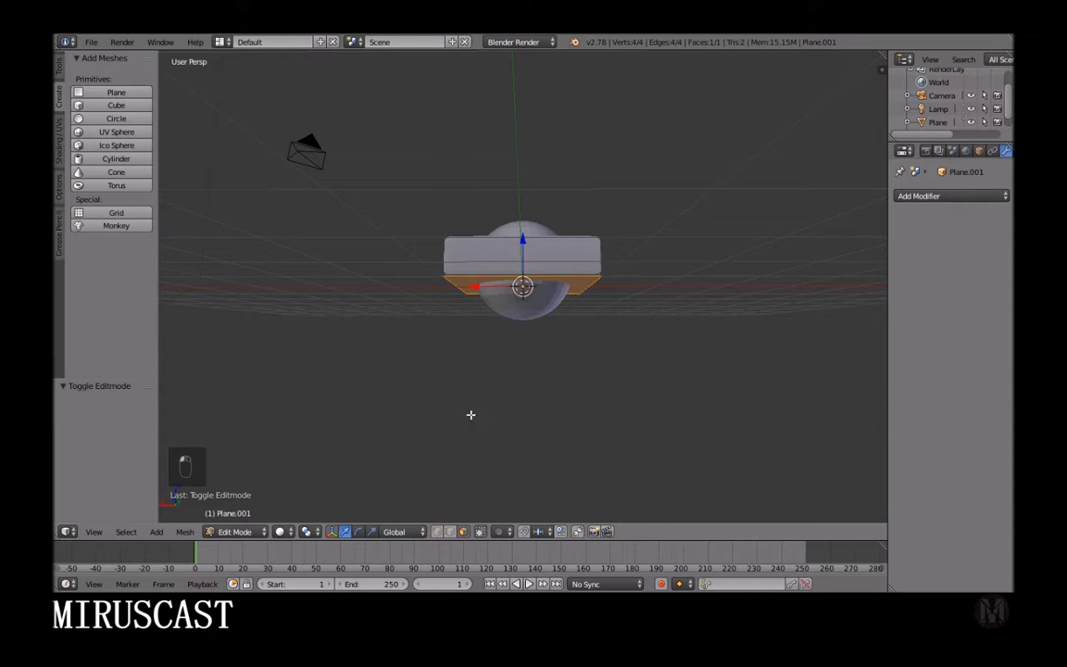
key("e")
left_click(564, 454)
middle_click_drag(564, 455, 592, 451)
scroll(605, 446, "up", 8)
scroll(607, 444, "up", 2)
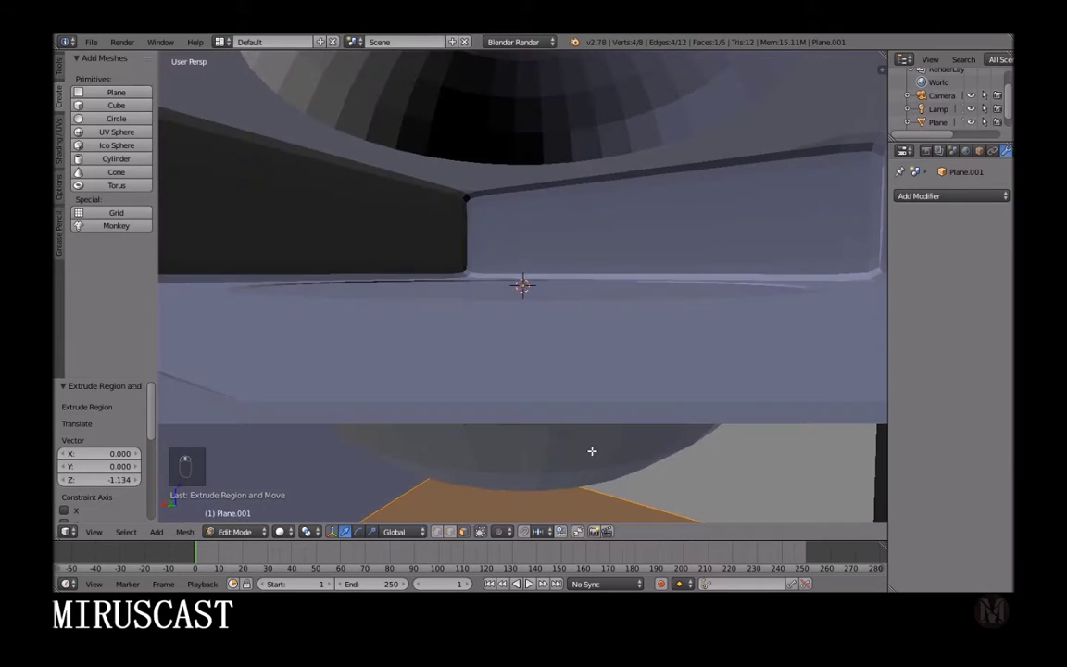
Step: Return to Object Mode and lower the extruded box by 0.015 along Z beneath the slab
scroll(597, 445, "down", 10)
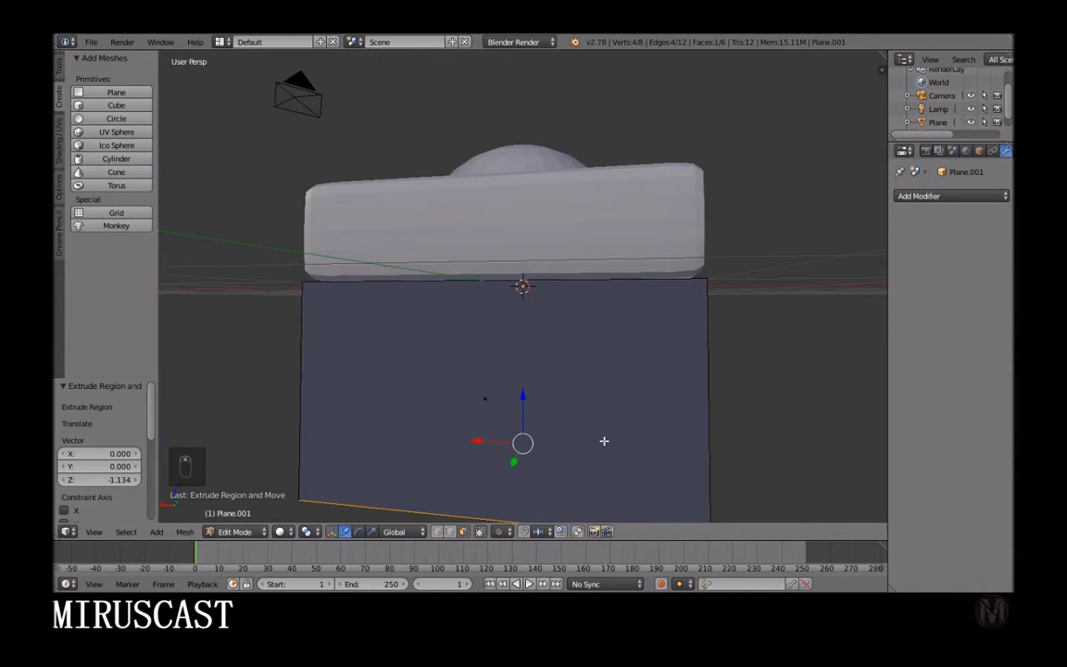
middle_click_drag(598, 410, 530, 253)
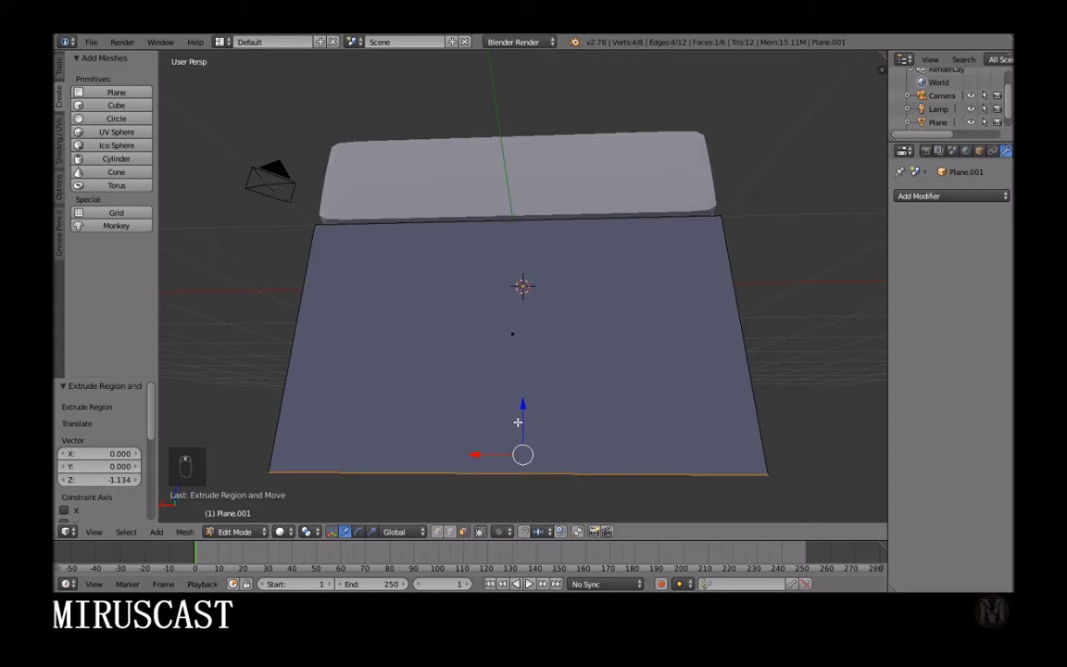
left_click(234, 530)
left_click(238, 514)
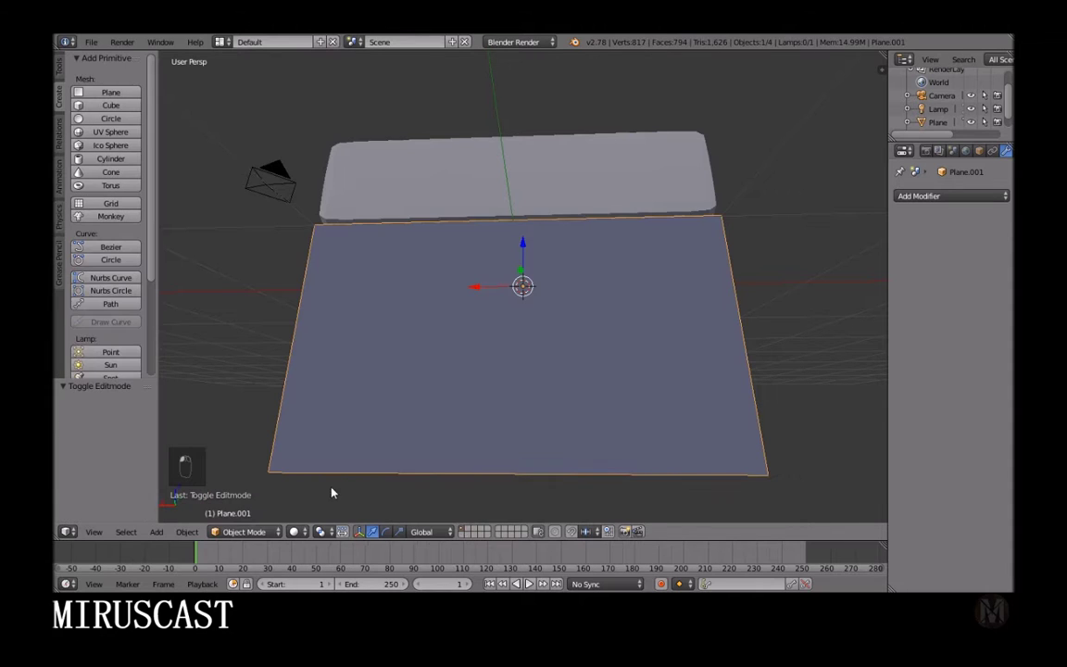
left_click_drag(523, 244, 524, 243)
middle_click_drag(524, 244, 555, 288)
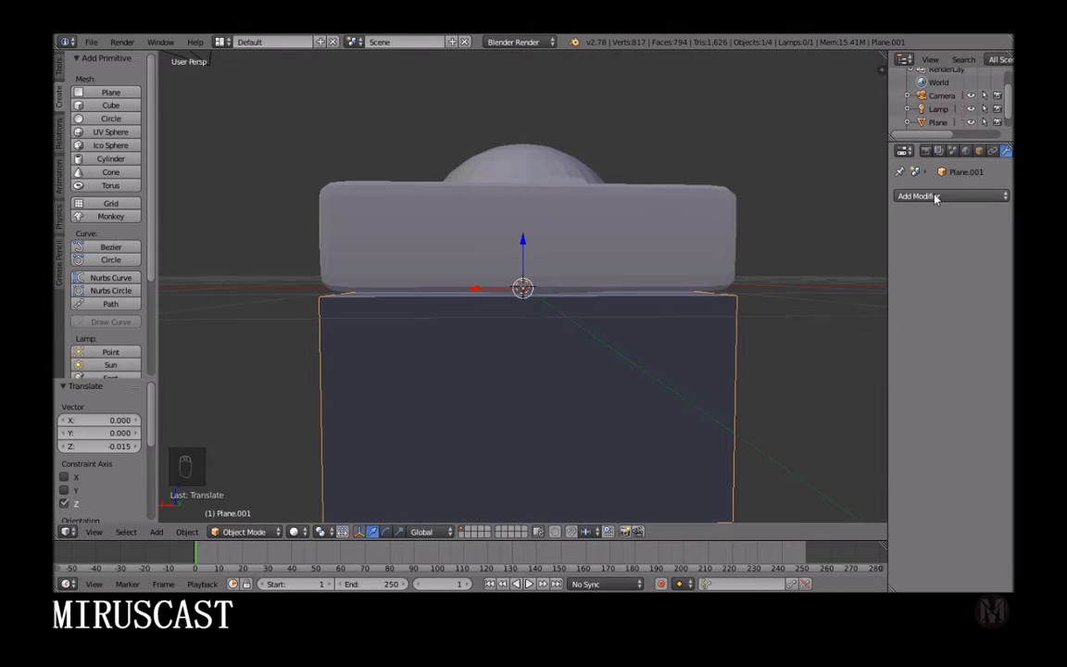
Step: Add a Boolean modifier to the slab with the extruded box as its target object
right_click(716, 224)
left_click(935, 195)
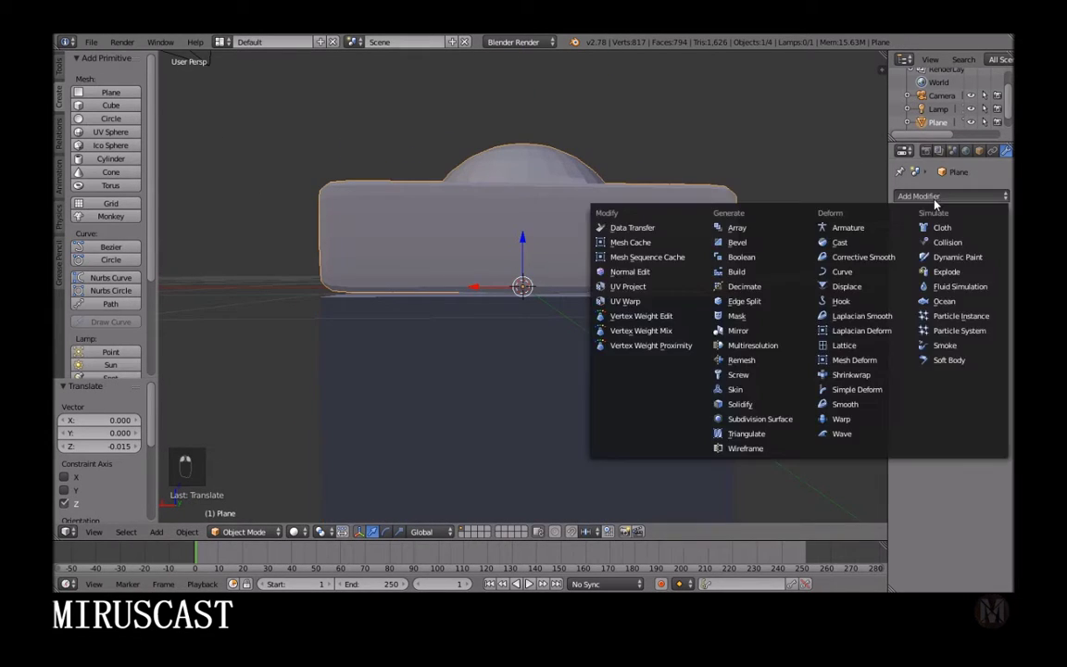
left_click(741, 256)
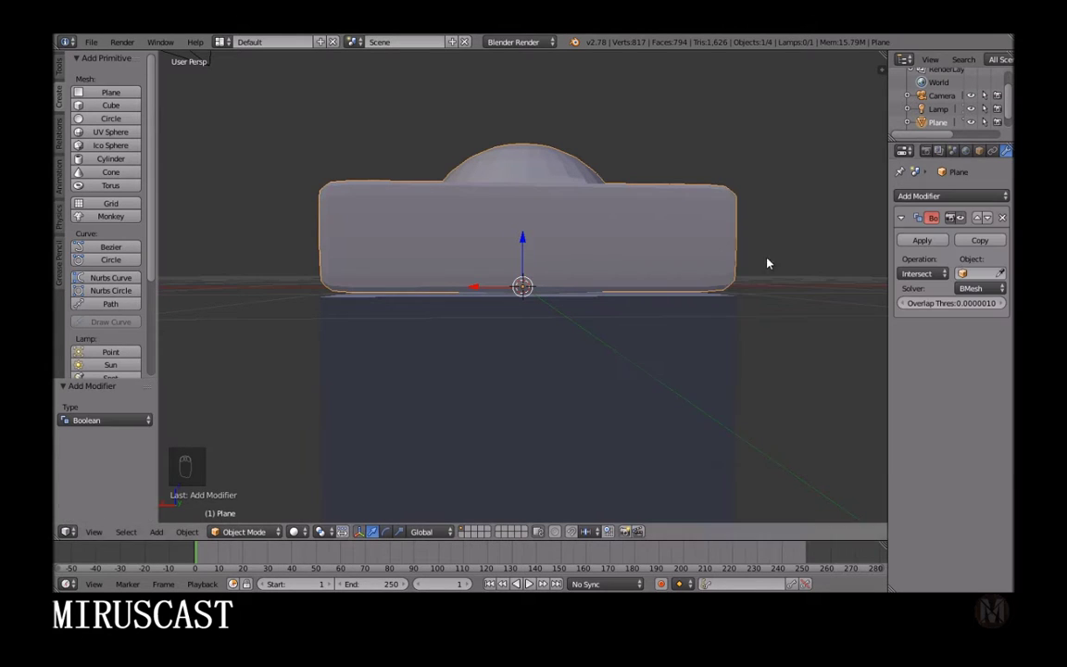
left_click(999, 273)
left_click(611, 352)
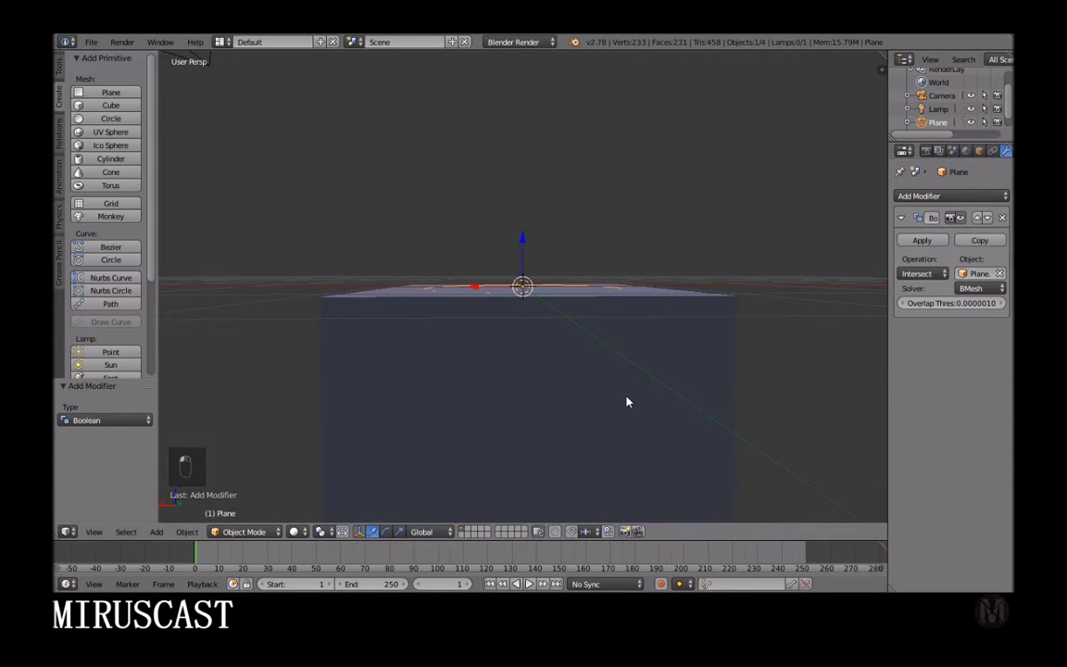
Step: Set the slab's Boolean operation to Difference and apply the modifier
left_click(921, 273)
left_click(824, 206)
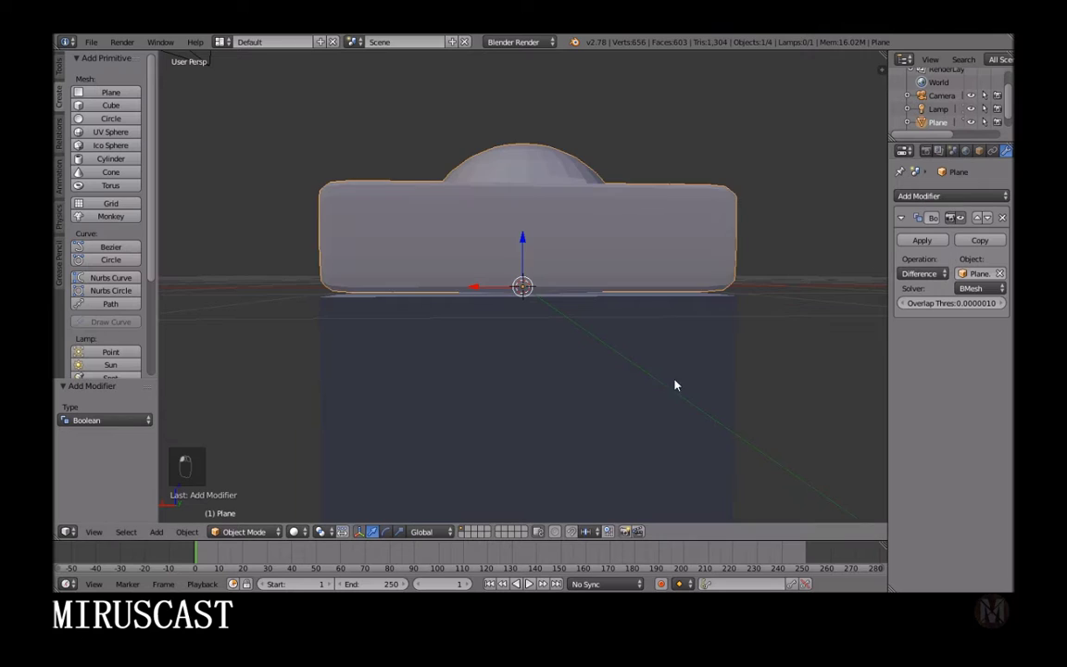
left_click(921, 240)
Step: Delete the extruded box used for cutting and inspect the slab's trimmed underside
right_click(524, 394)
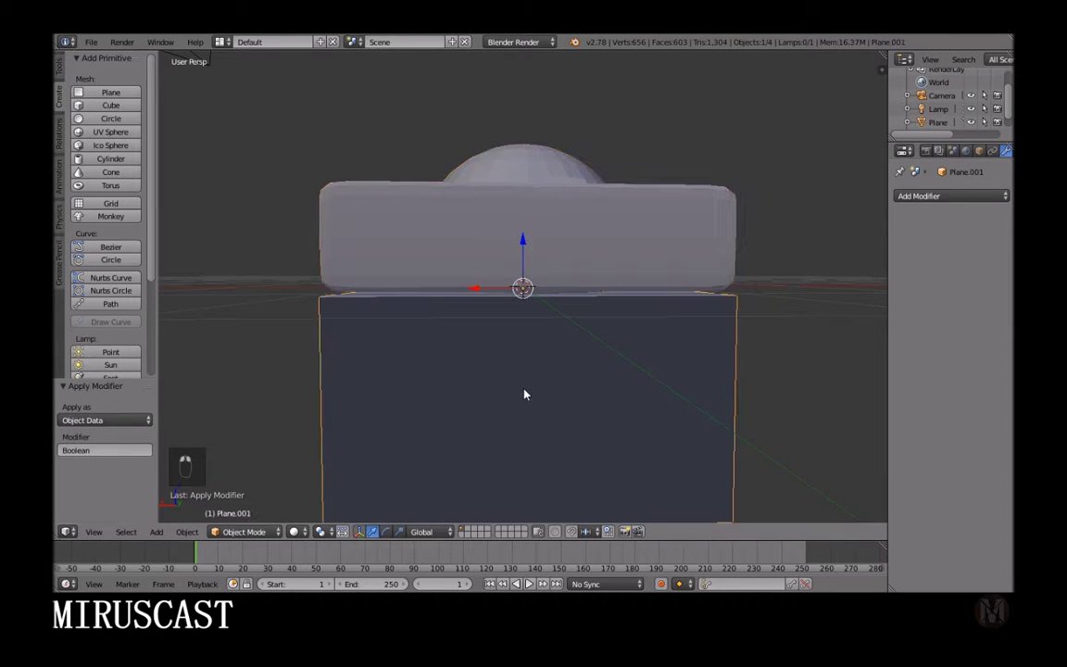
key("Delete")
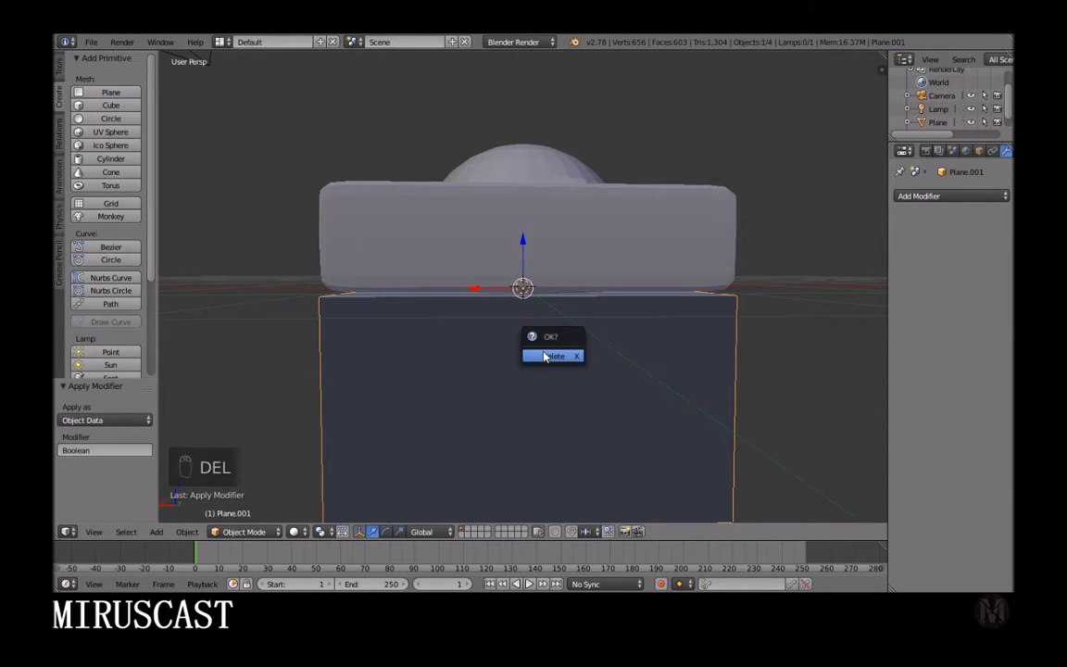
left_click(549, 356)
middle_click_drag(549, 356, 660, 312)
scroll(471, 267, "up", 8)
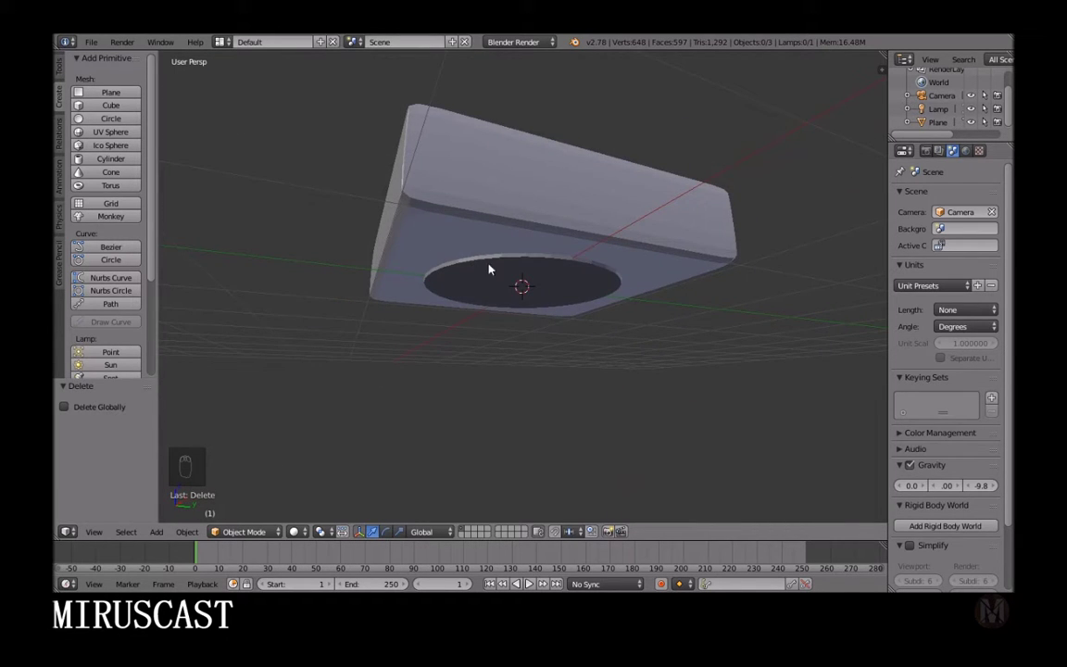
middle_click_drag(540, 299, 326, 319)
scroll(326, 319, "down", 7)
middle_click_drag(477, 312, 623, 397)
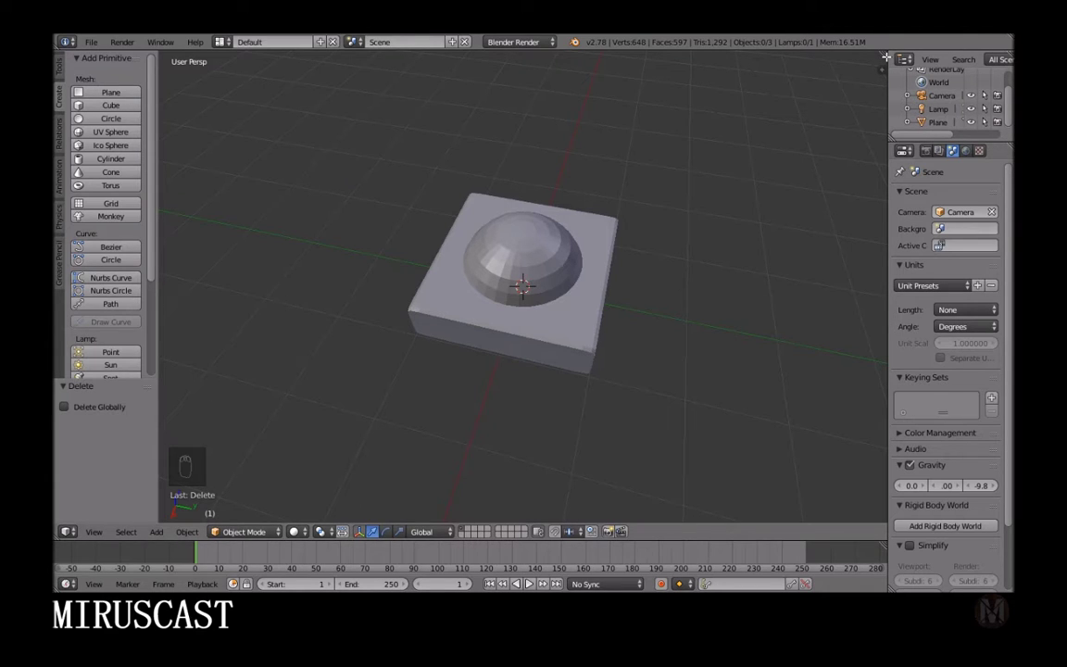
Step: Split the 3D view vertically in two and turn the new area into a UV/Image Editor
left_click_drag(885, 57, 551, 104)
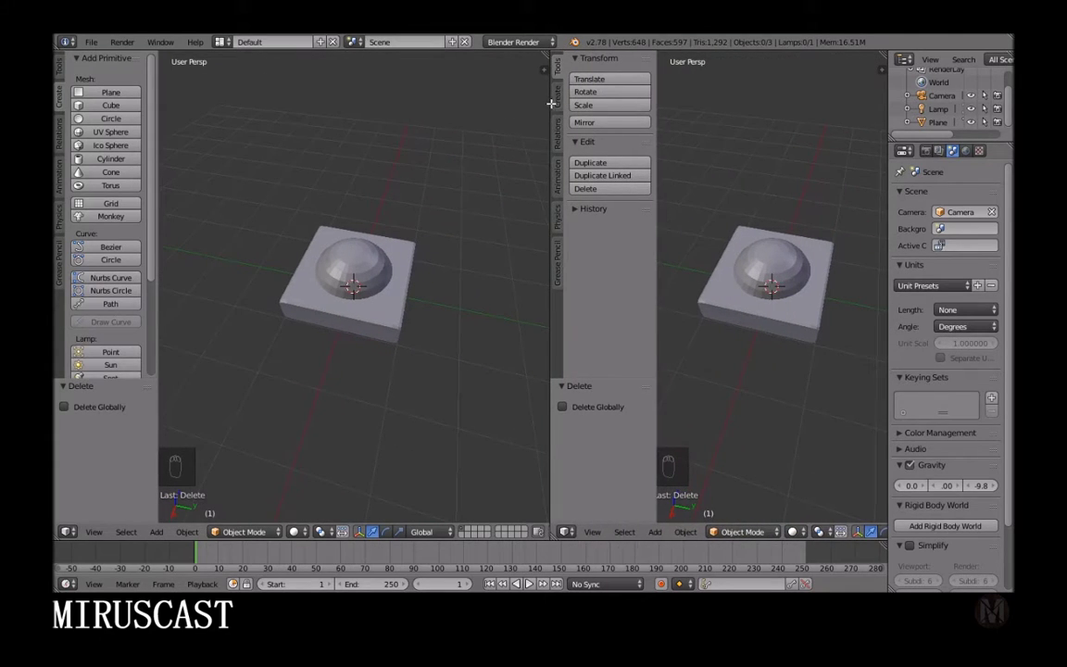
left_click(566, 531)
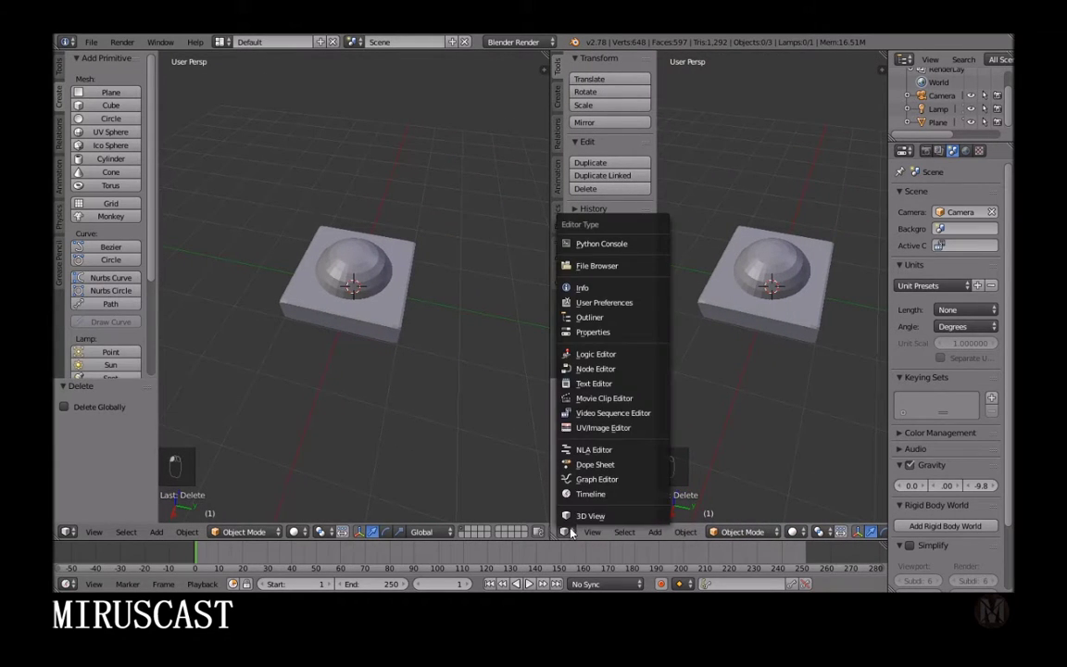
left_click(593, 432)
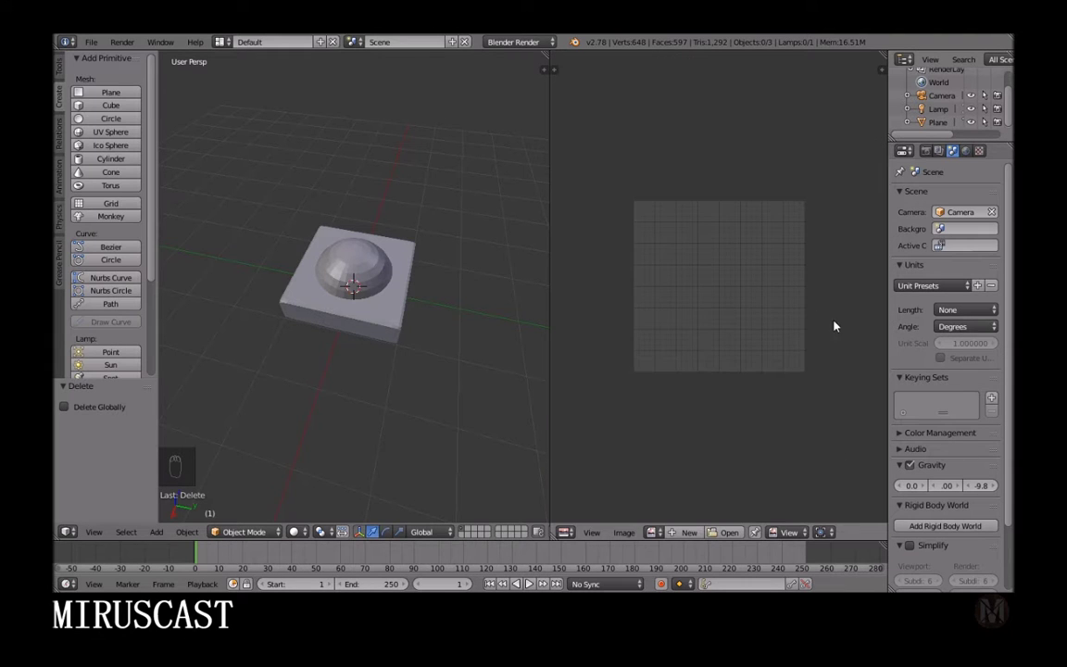
key("ctrl+s")
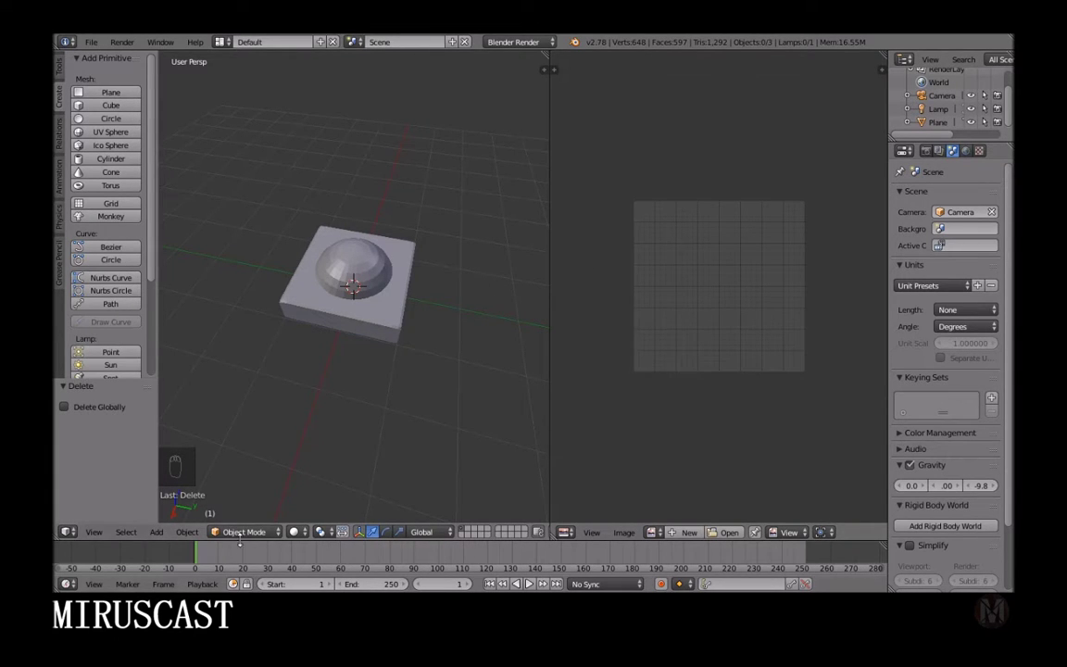
Step: Put the merged slab into Edit Mode and select its entire mesh
right_click(350, 317)
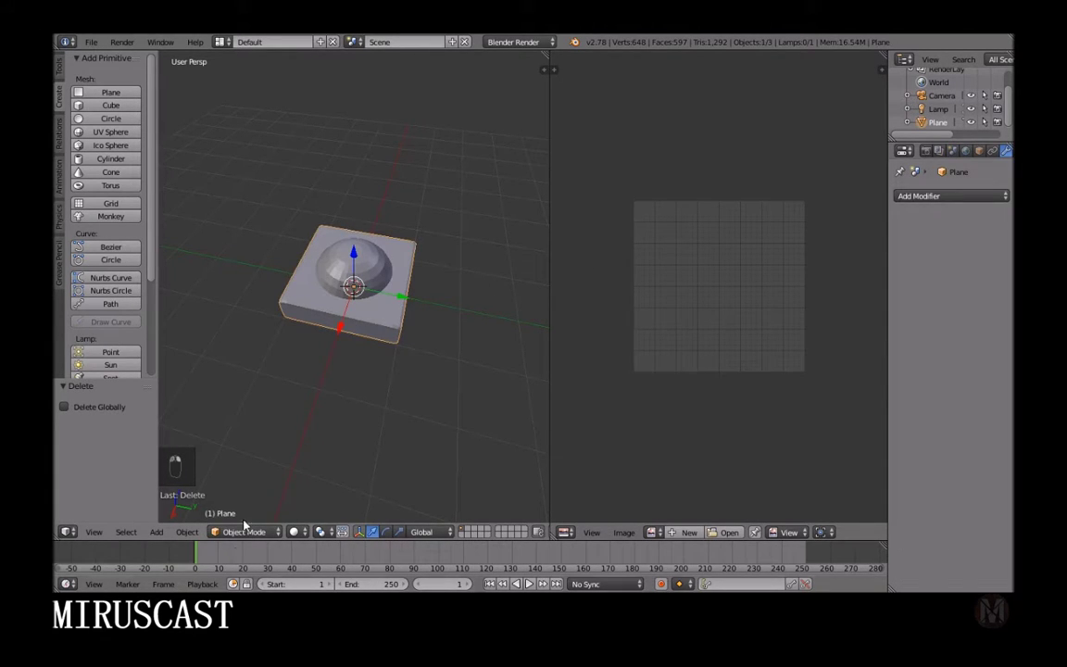
left_click(244, 531)
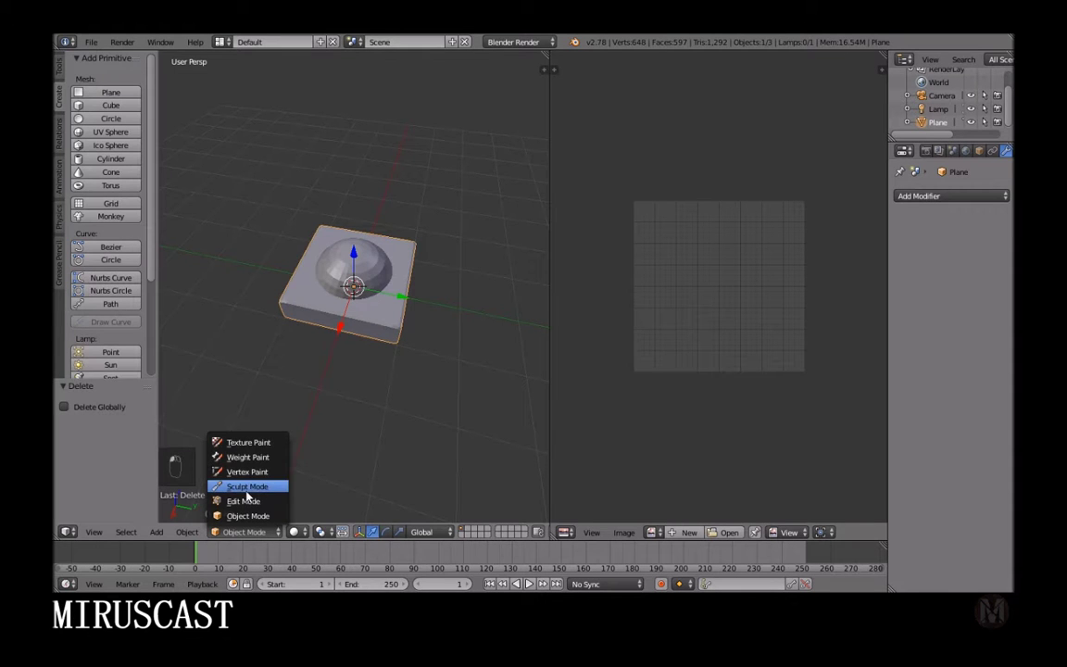
left_click(242, 501)
middle_click_drag(400, 431, 378, 363)
key("a")
key("a")
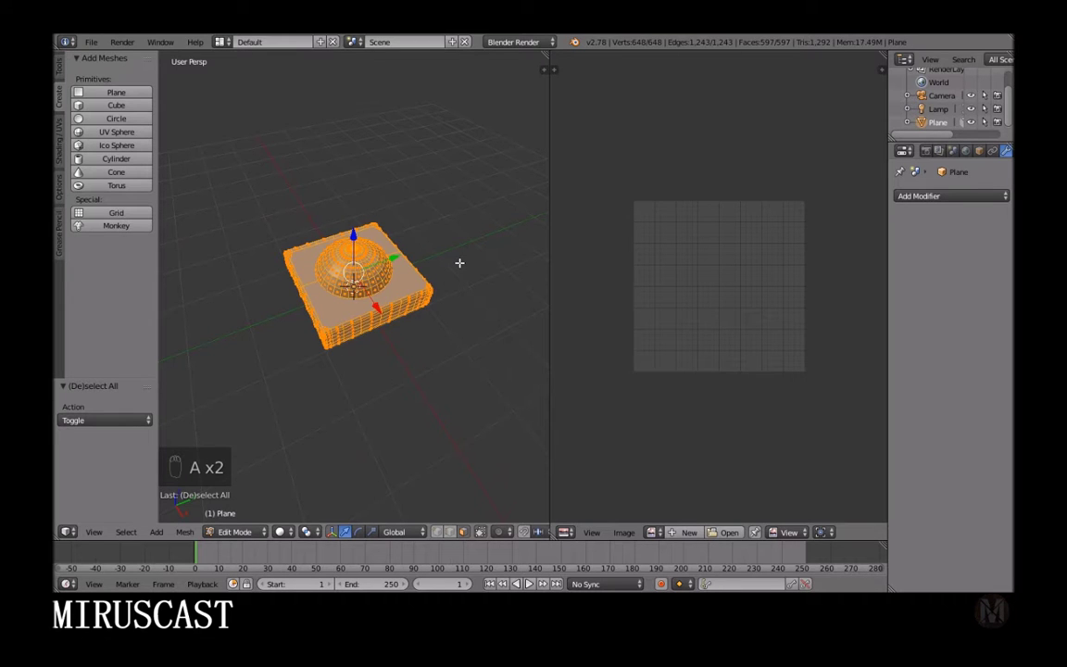
Step: Unwrap the selected mesh with Smart UV Project, using an angle limit of 66 and an island margin of 0
key("u")
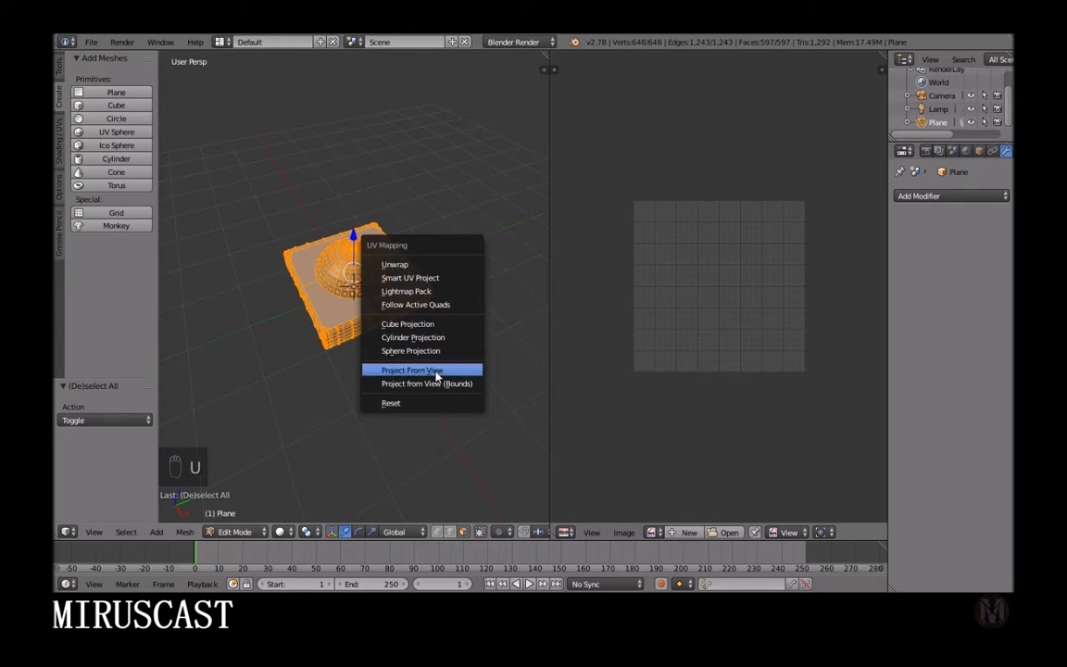
left_click(431, 279)
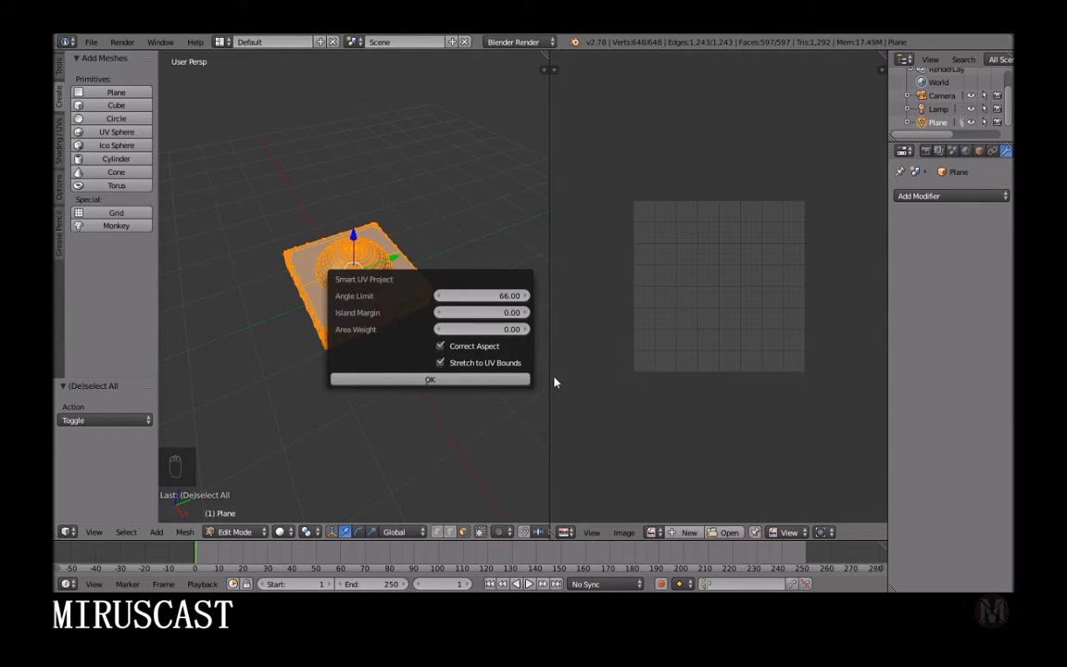
left_click(432, 380)
scroll(715, 375, "up", 3)
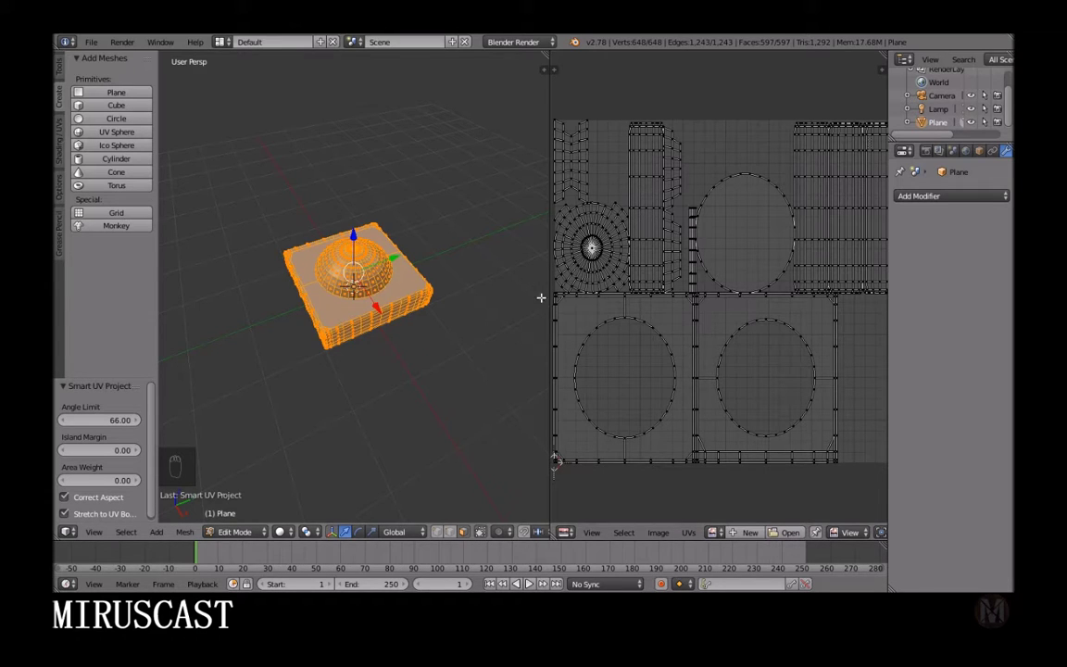
Step: Adjust the Smart UV Project to an angle limit of 43.62 and an island margin of 0.12
middle_click_drag(412, 309, 442, 318)
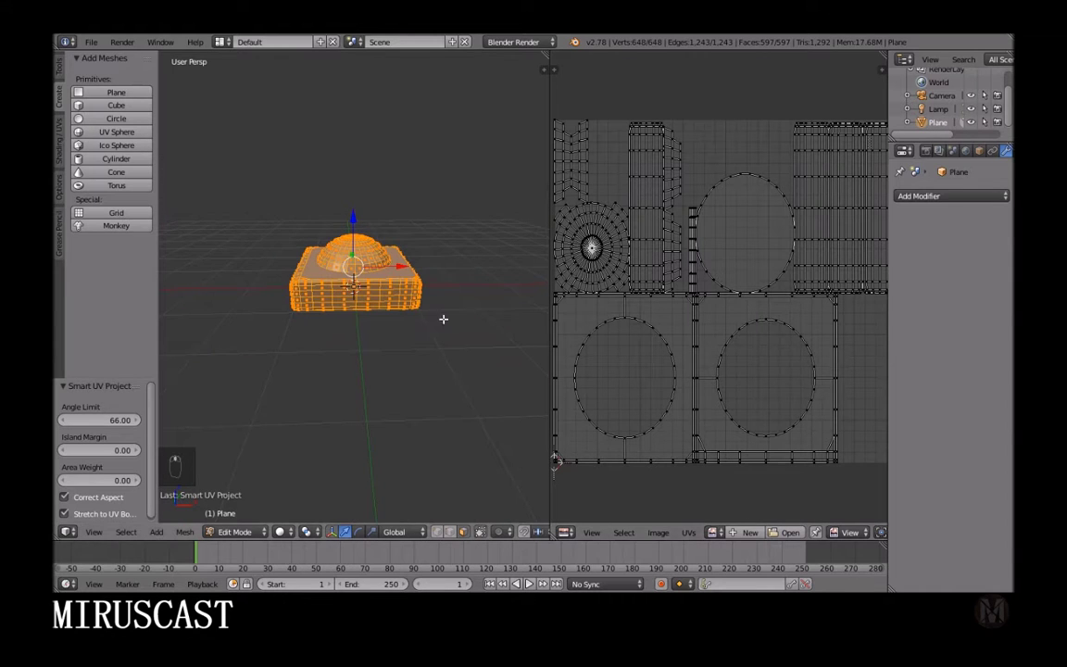
left_click_drag(92, 419, 658, 396)
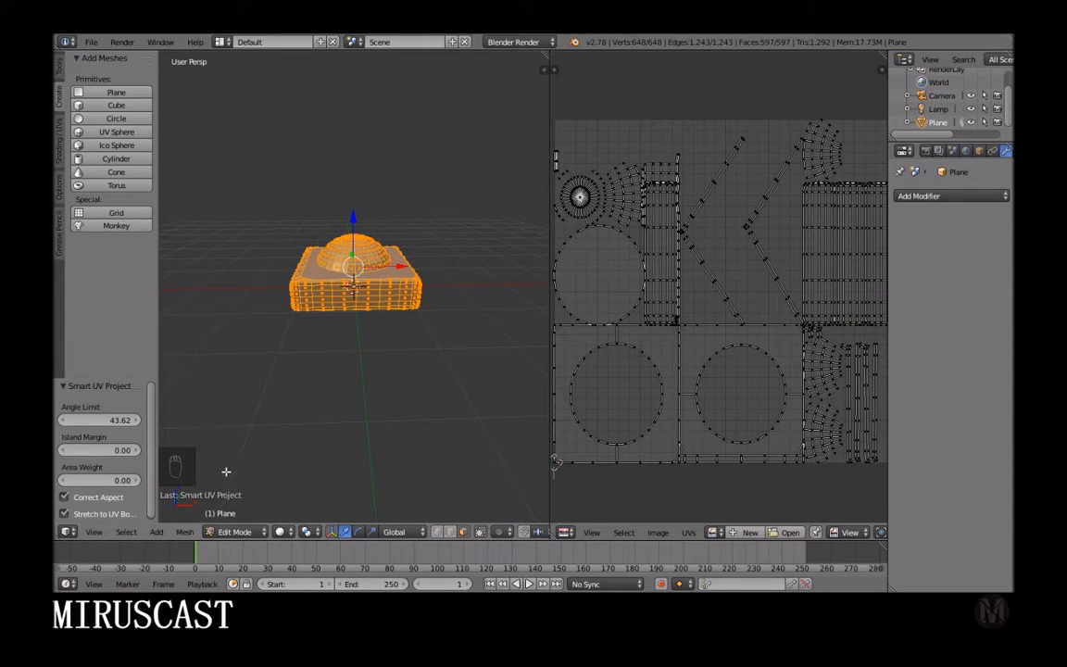
mouse_move(109, 449)
left_mouse_down()
mouse_move(141, 449)
mouse_move(110, 452)
left_mouse_up()
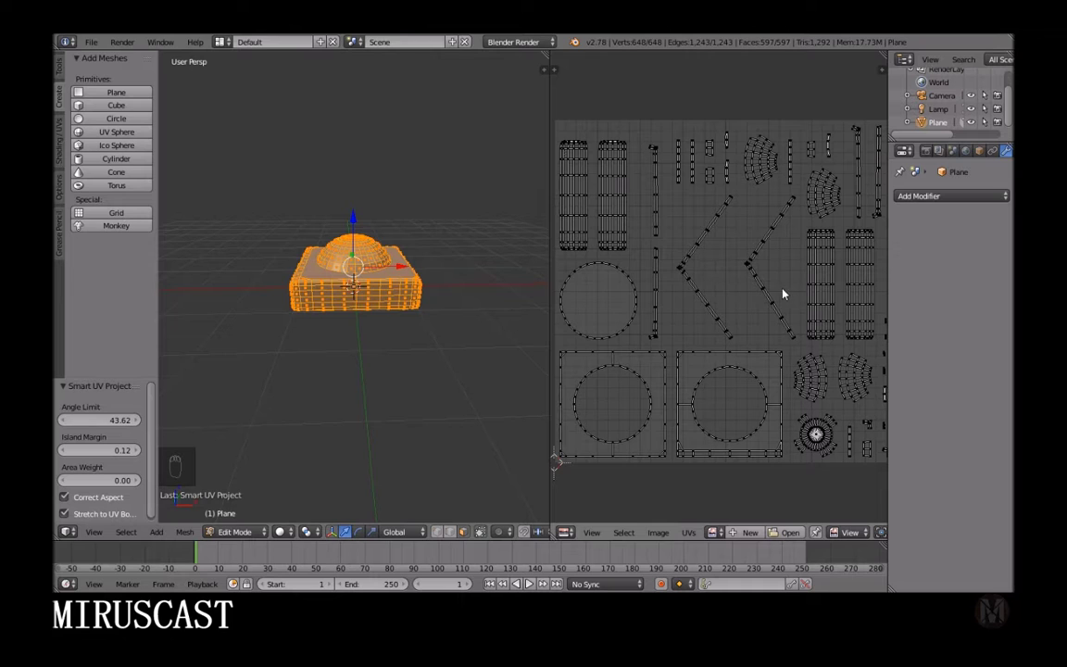
Step: Set the Smart UV Project's angle limit to 66
left_click(122, 420)
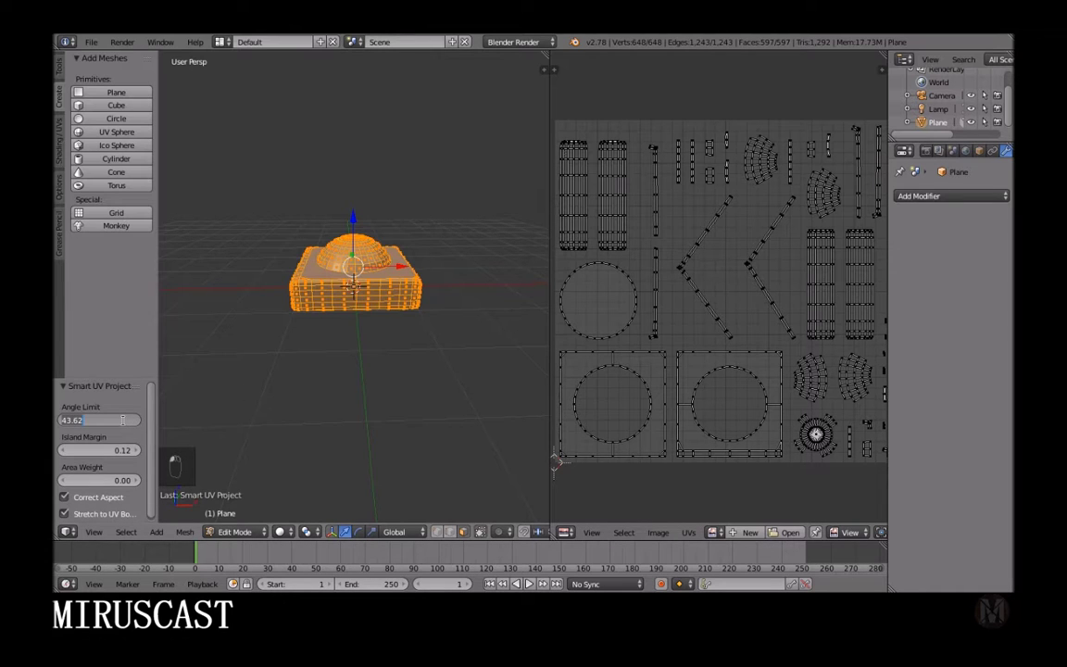
type("66")
key("Return")
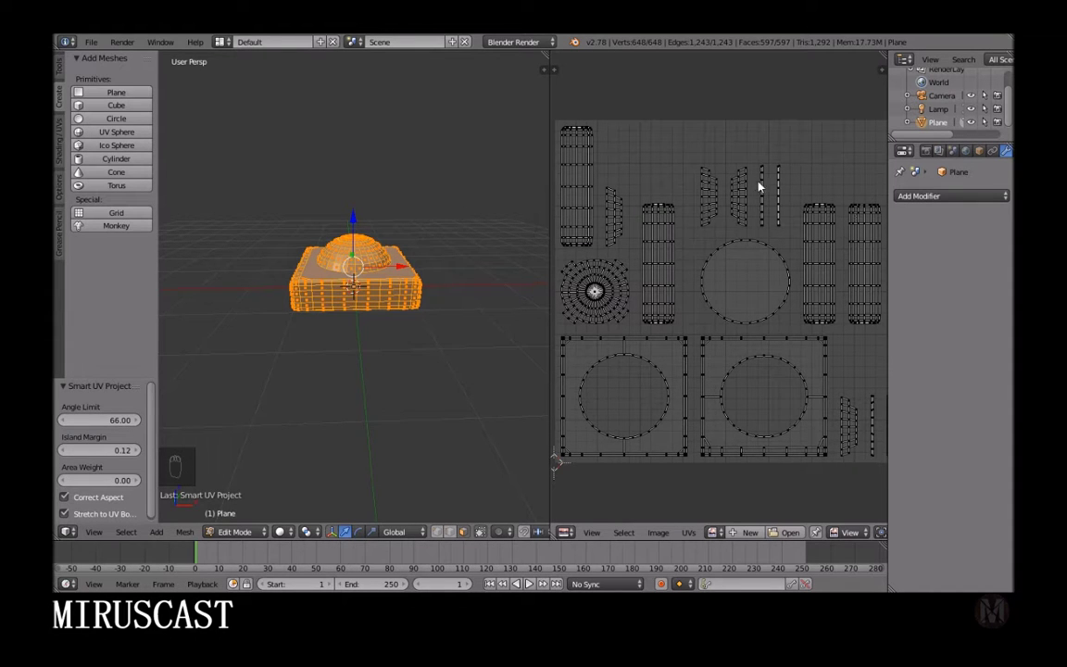
Step: Examine the UV islands up close and review the UV editor's viewing, selection and UV commands
scroll(797, 195, "up", 6)
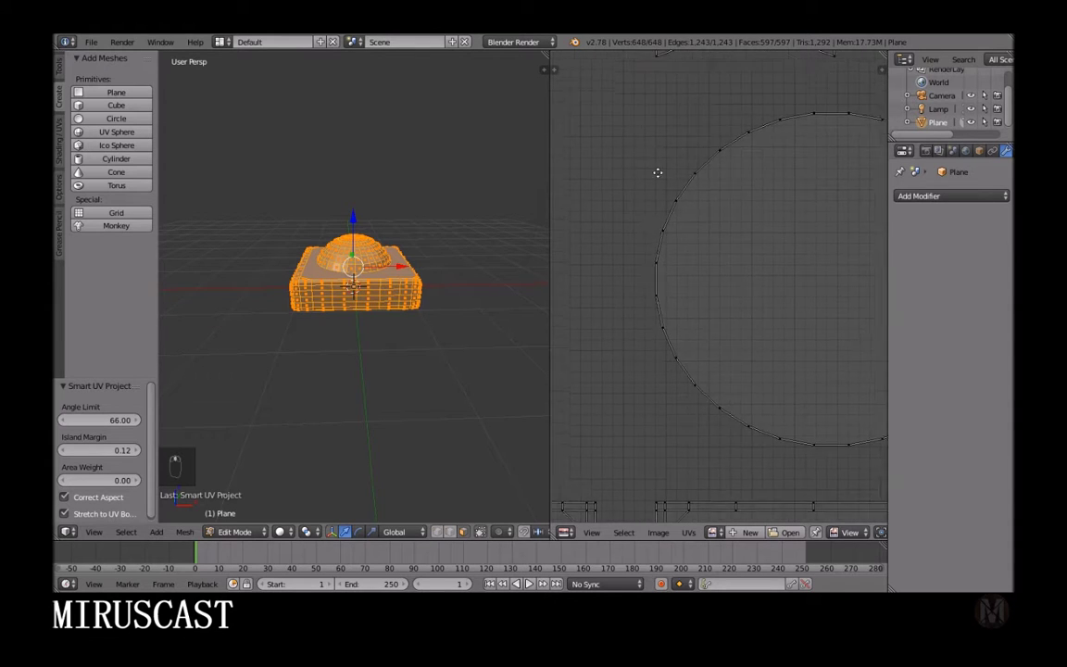
middle_click_drag(658, 174, 613, 331)
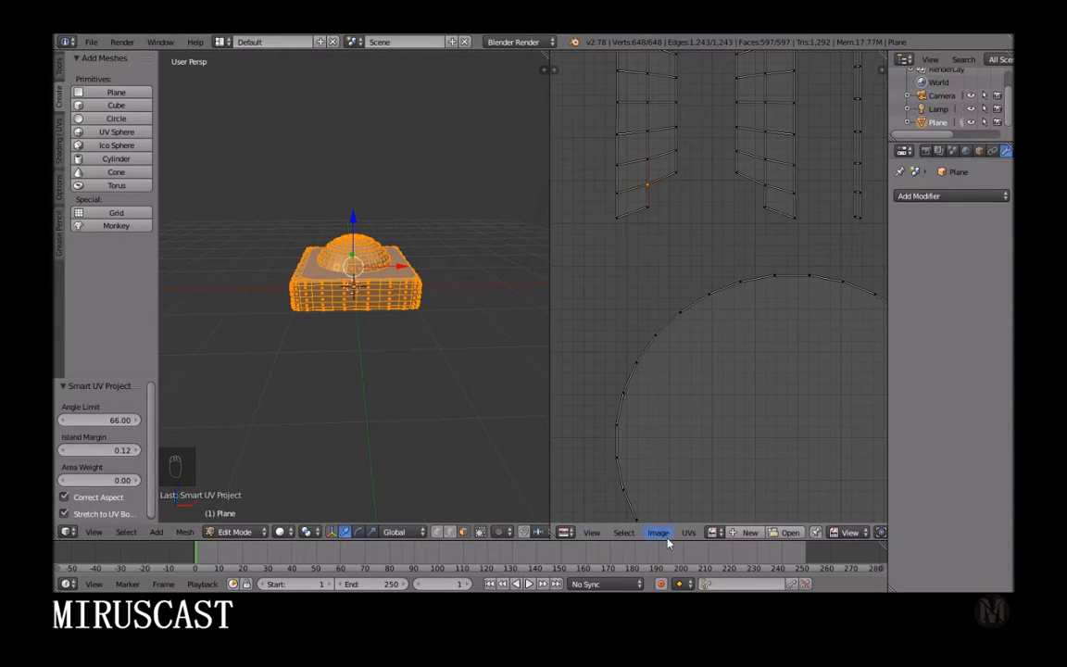
left_click(598, 535)
left_click(585, 535)
left_click(593, 535)
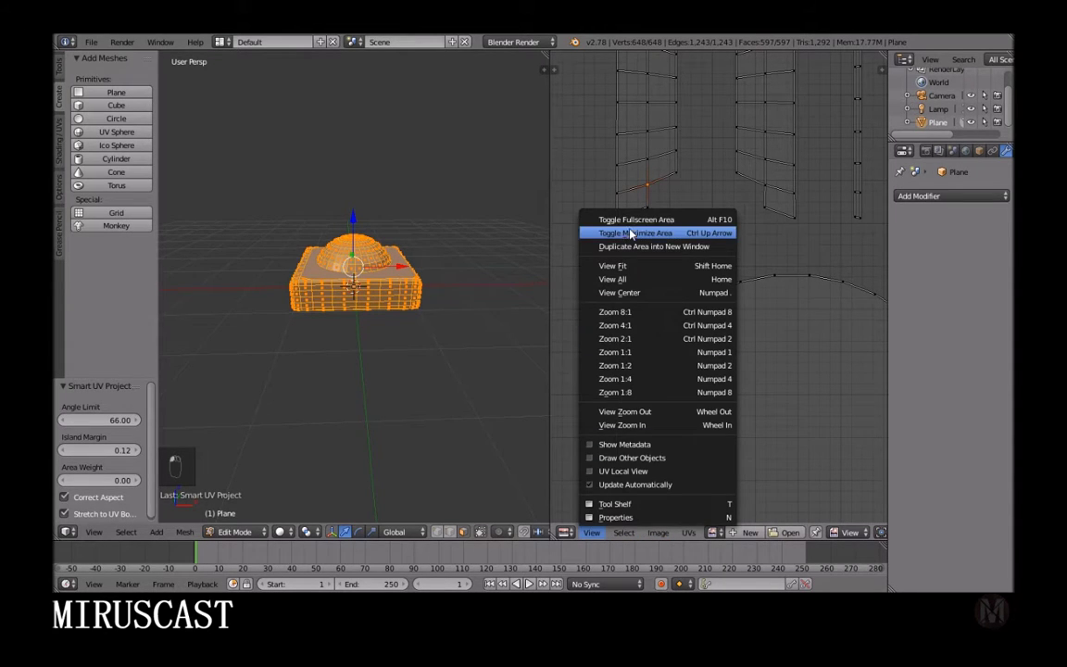
left_click(623, 532)
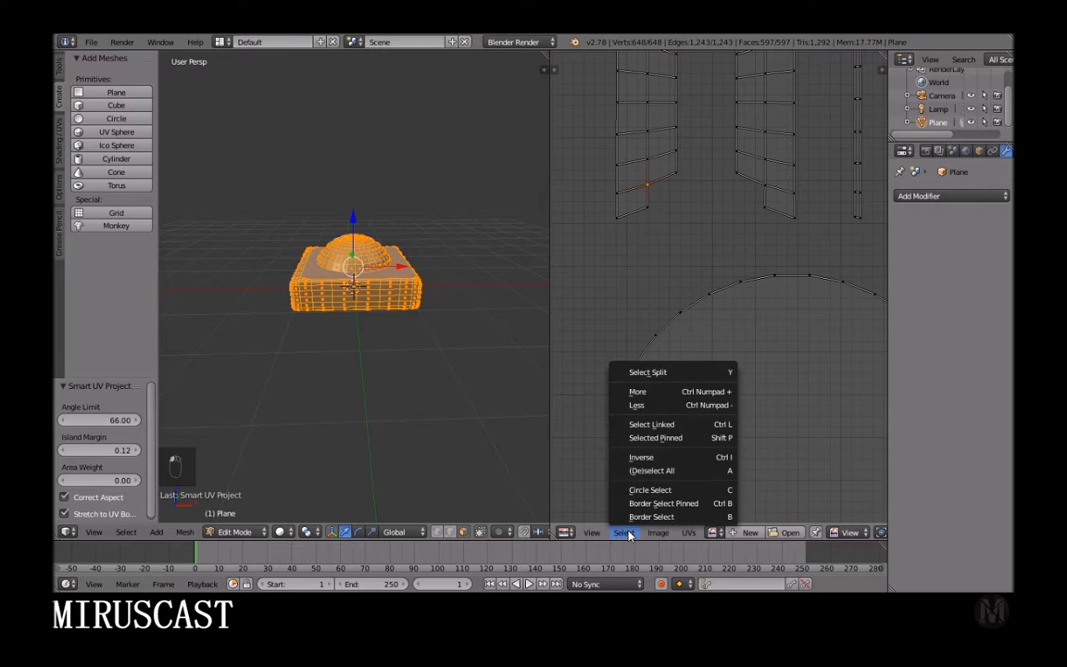
mouse_move(646, 535)
mouse_move(683, 535)
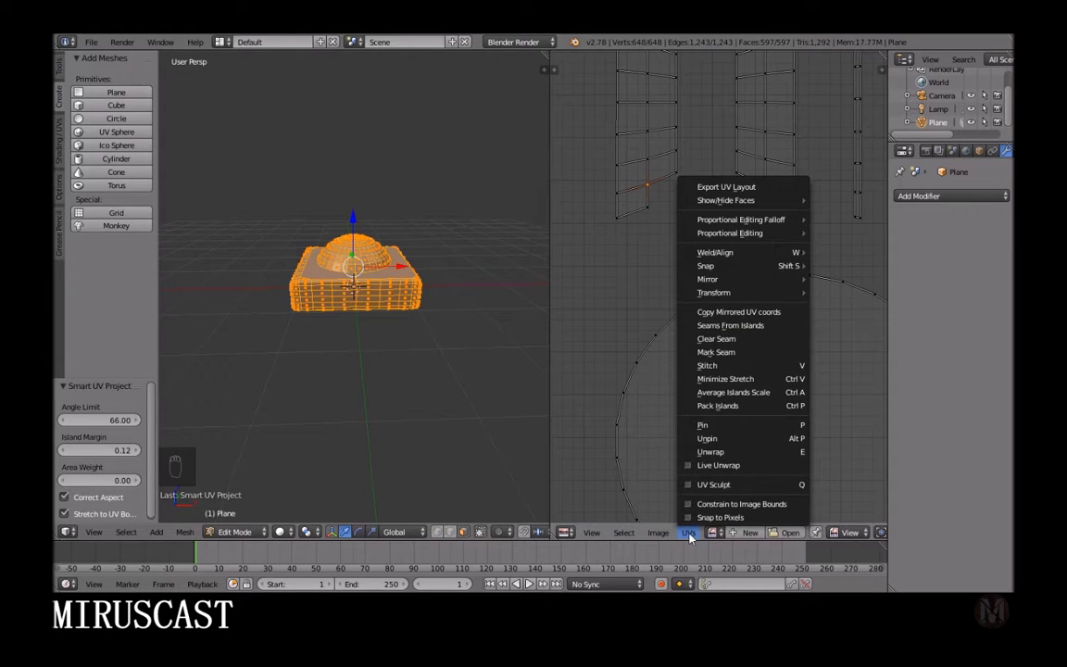
Step: Review the UV editor's remaining header options, including the sticky selection modes, and look over the whole UV layout
scroll(838, 536, "down", 4)
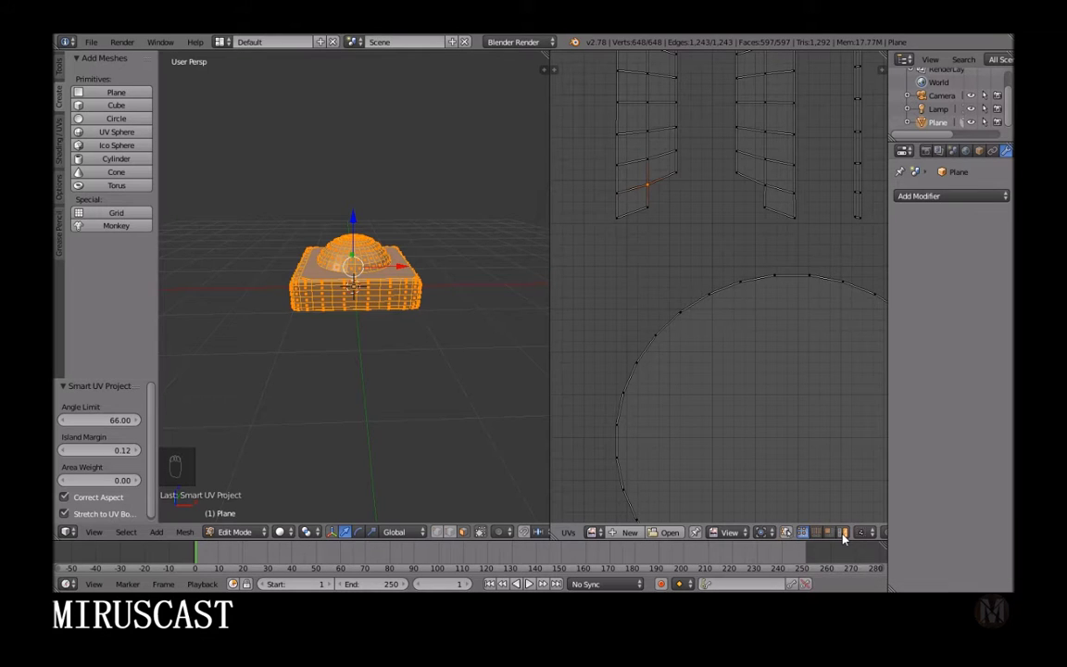
scroll(833, 537, "down", 2)
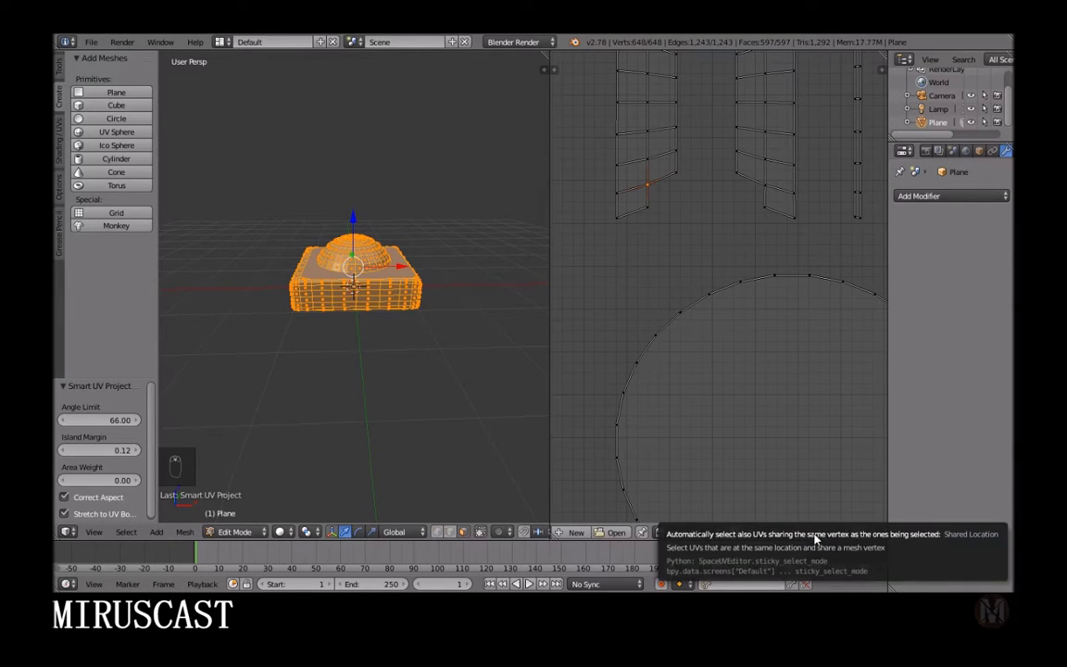
left_click(832, 533)
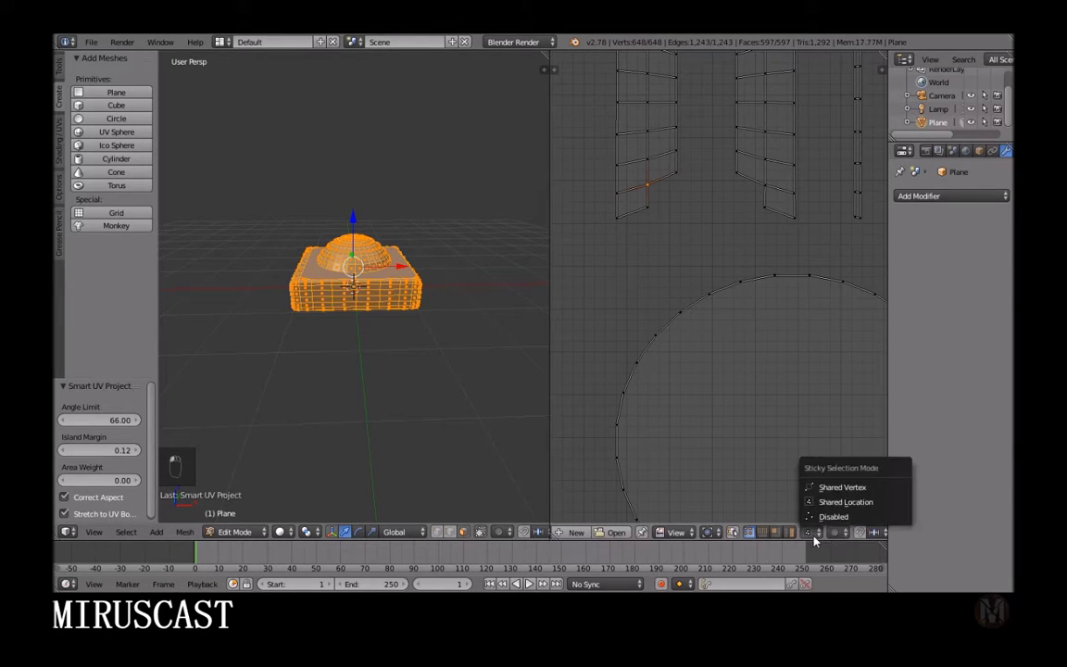
left_click(823, 520)
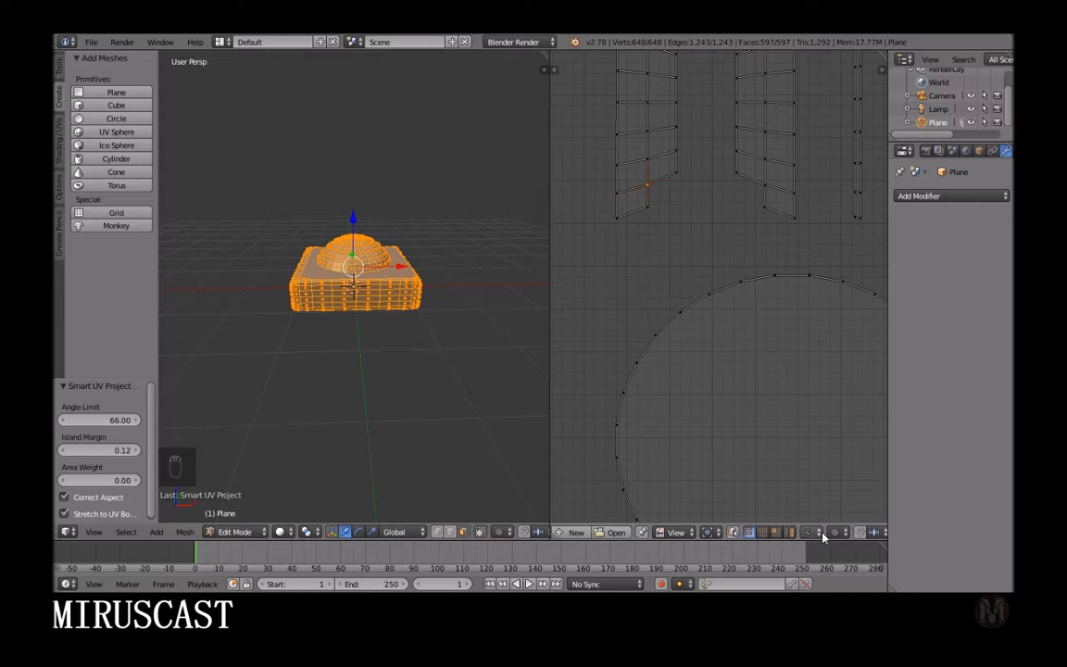
scroll(833, 534, "down", 4)
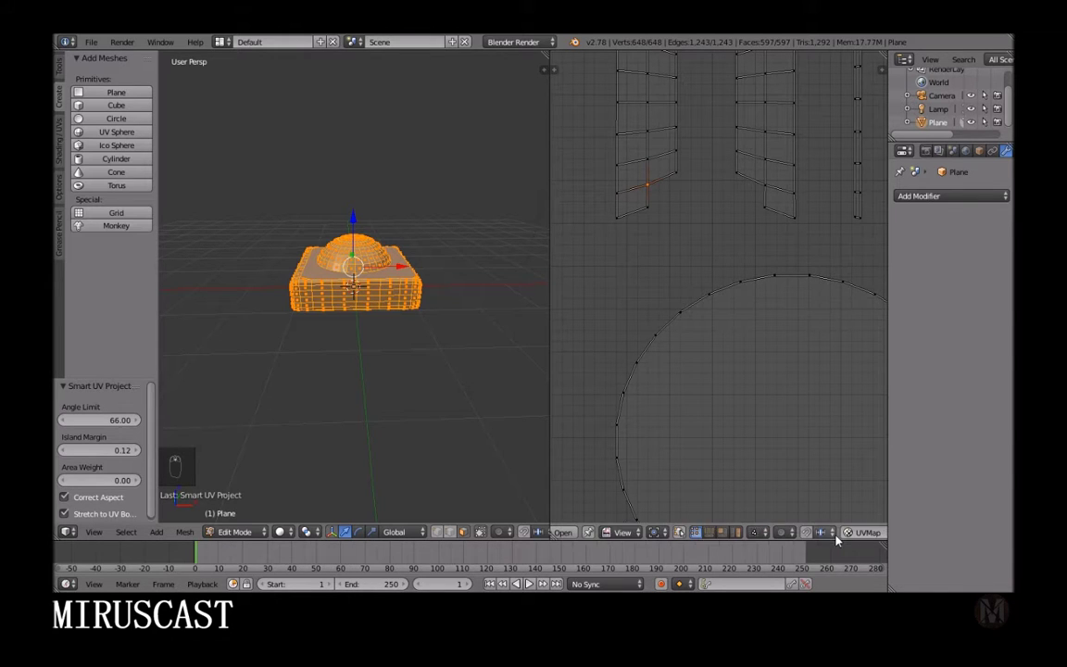
scroll(820, 534, "down", 1)
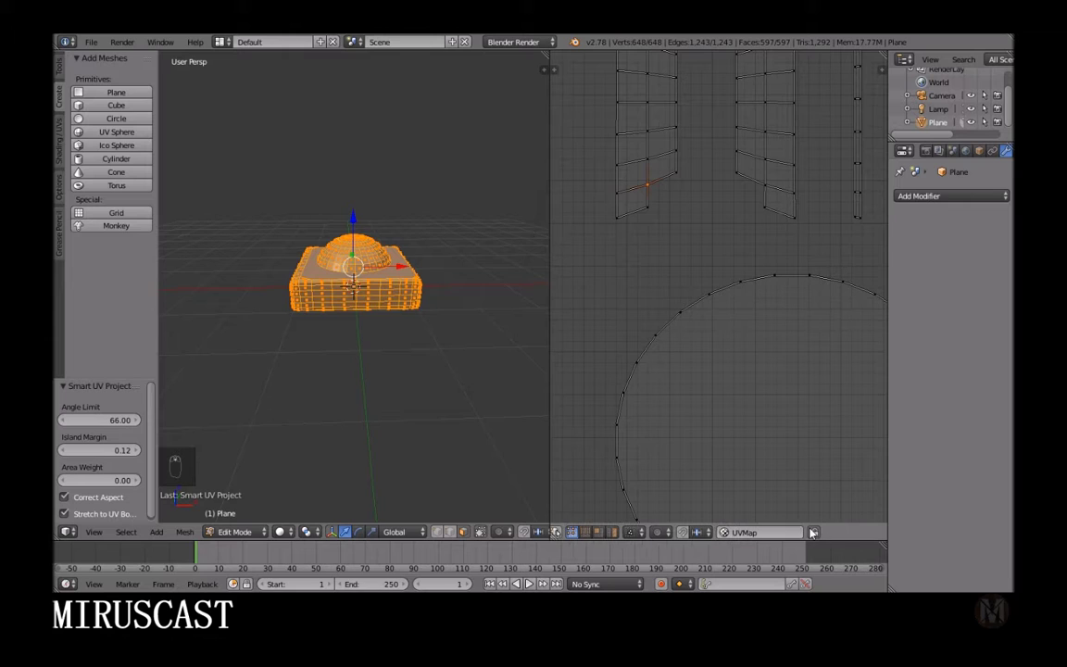
scroll(722, 269, "down", 7)
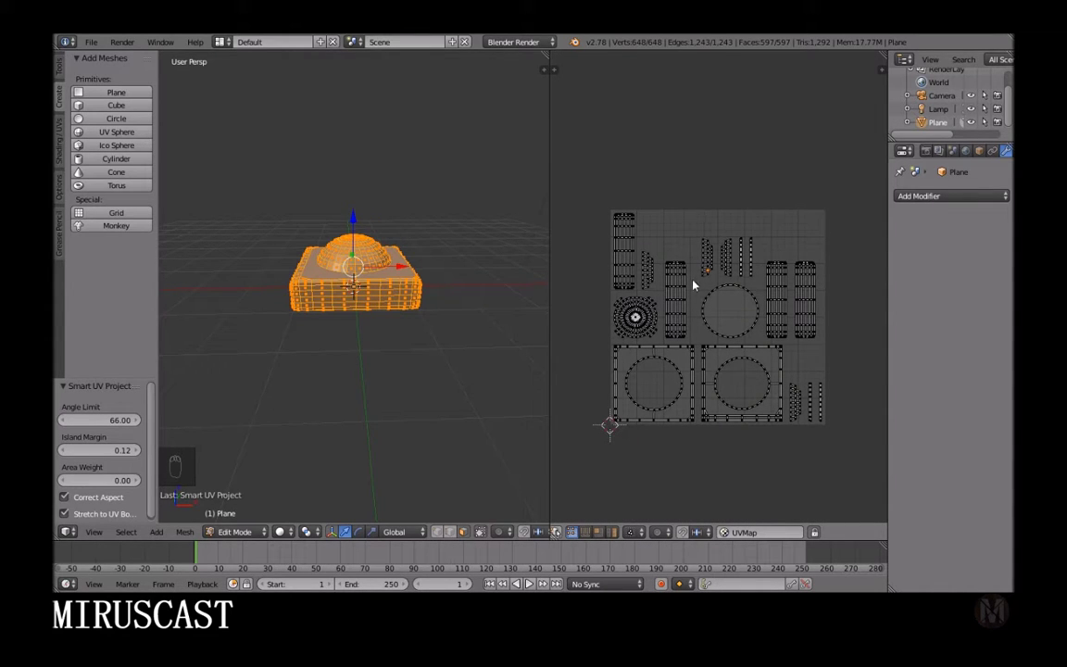
scroll(750, 291, "up", 1)
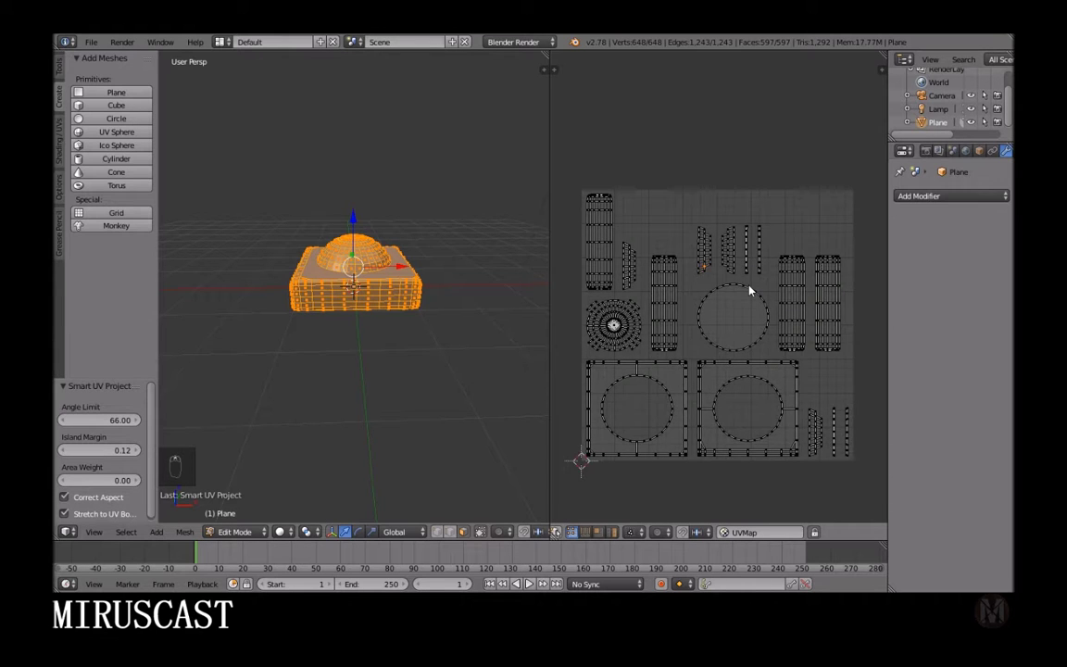
scroll(804, 433, "up", 1)
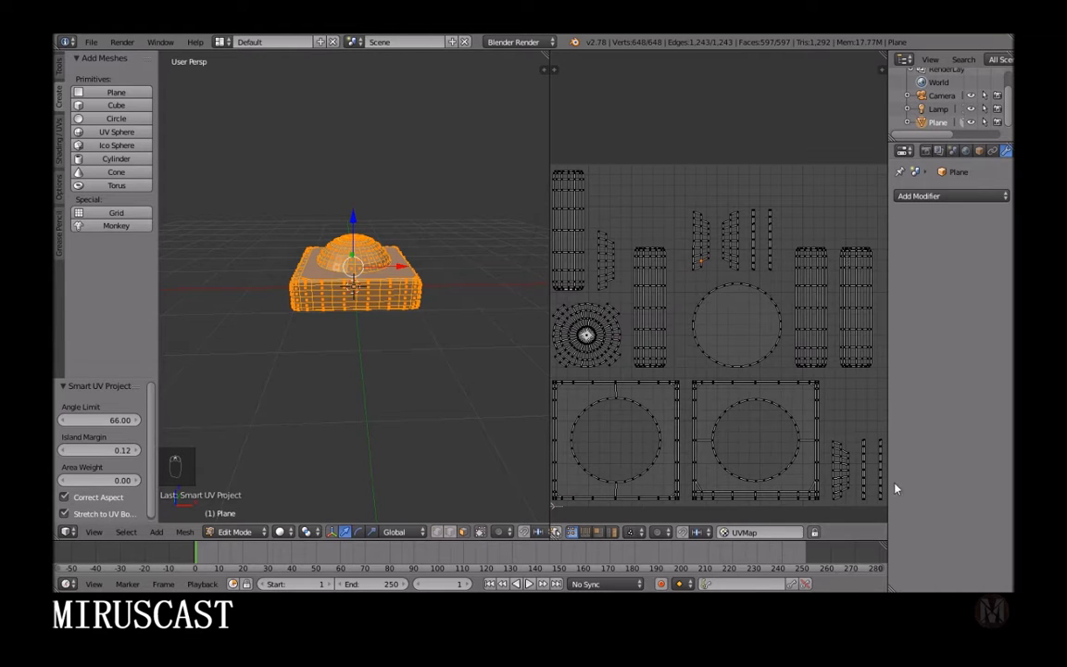
Step: Switch the mesh to vertex selection and select the entire mesh
left_click(553, 303)
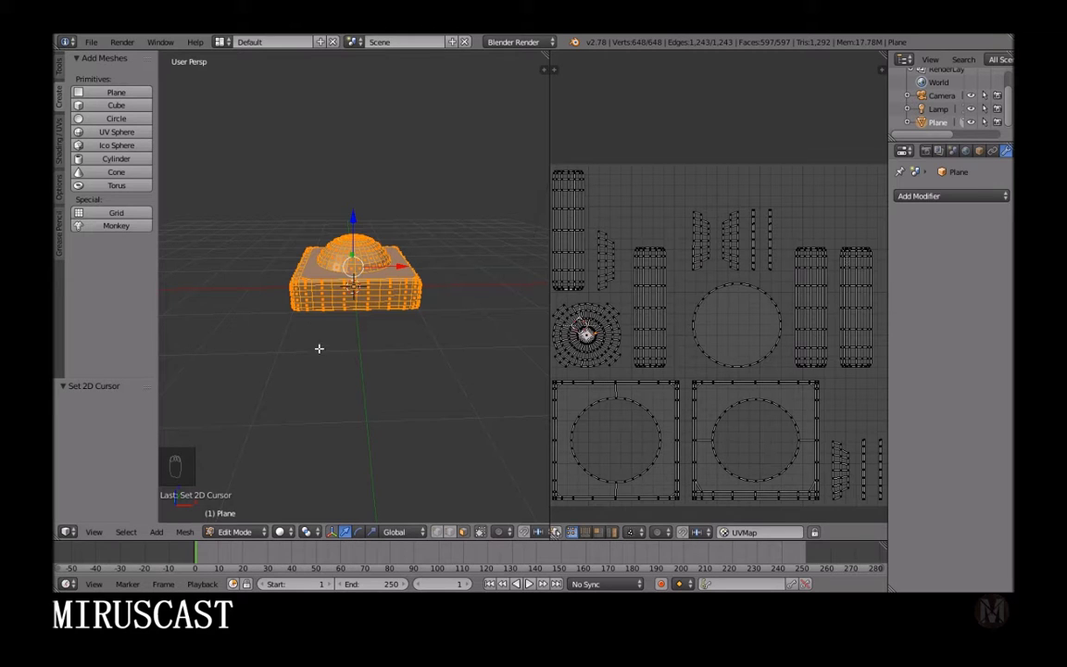
right_click(361, 262)
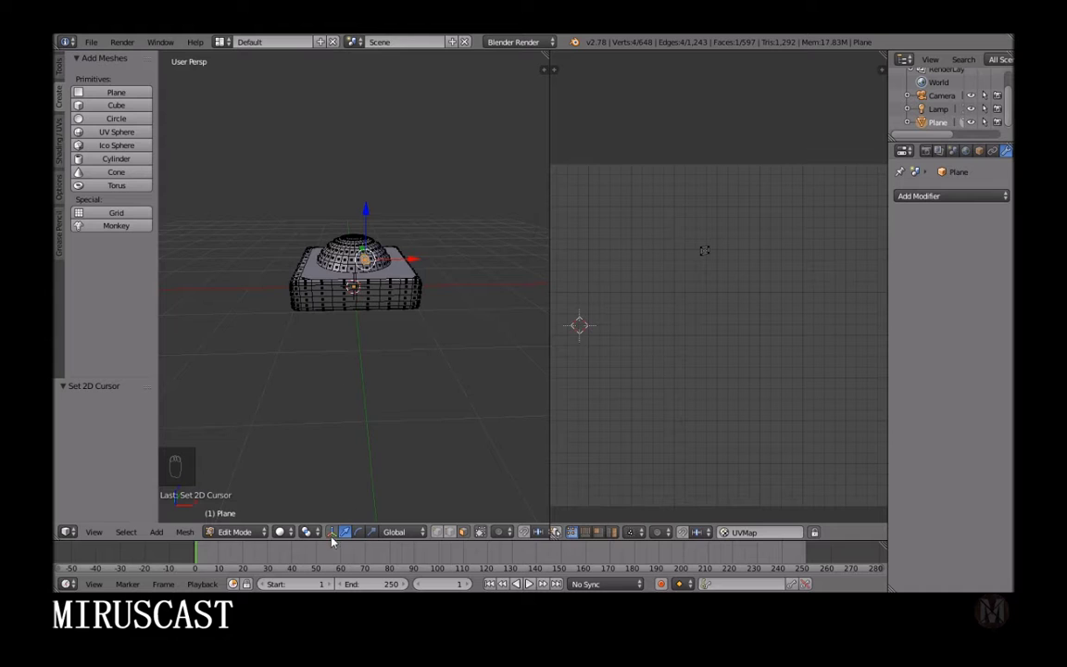
left_click(440, 533)
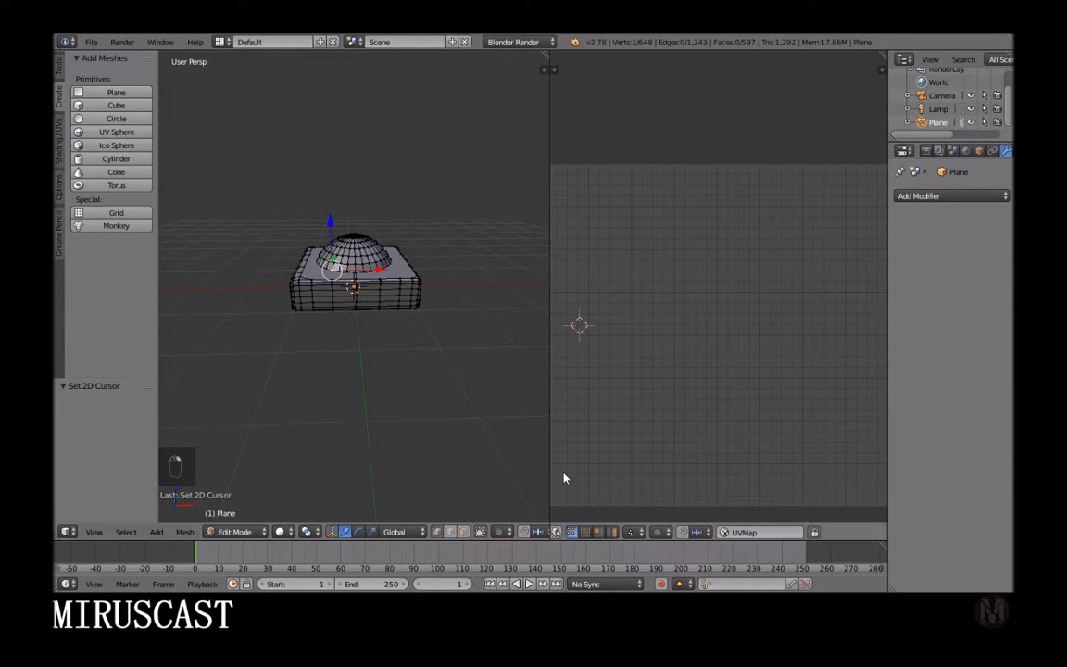
right_click(331, 270)
key("a")
key("a")
key("a")
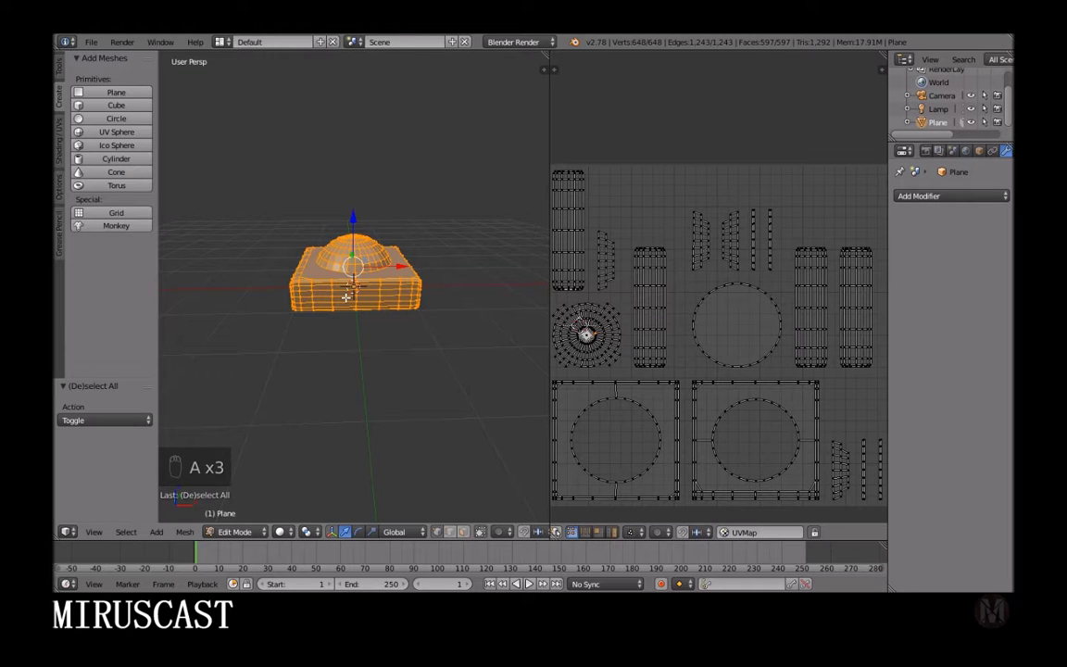
Step: Lasso-select the dome's vertices from a side view of the slab
middle_click_drag(439, 264, 205, 240)
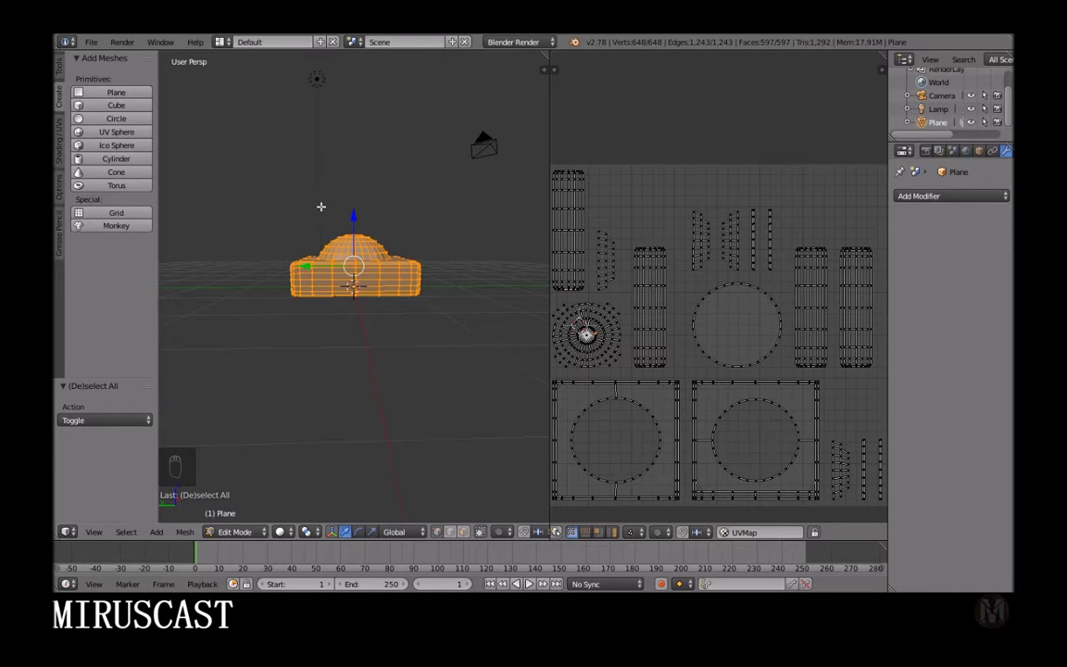
mouse_move(320, 206)
left_mouse_down("ctrl")
mouse_move(330, 246)
mouse_move(362, 255)
mouse_move(399, 235)
left_mouse_up("ctrl")
right_click(342, 252)
mouse_move(278, 200)
left_mouse_down("ctrl")
mouse_move(307, 238)
mouse_move(370, 237)
mouse_move(379, 202)
left_mouse_up("ctrl")
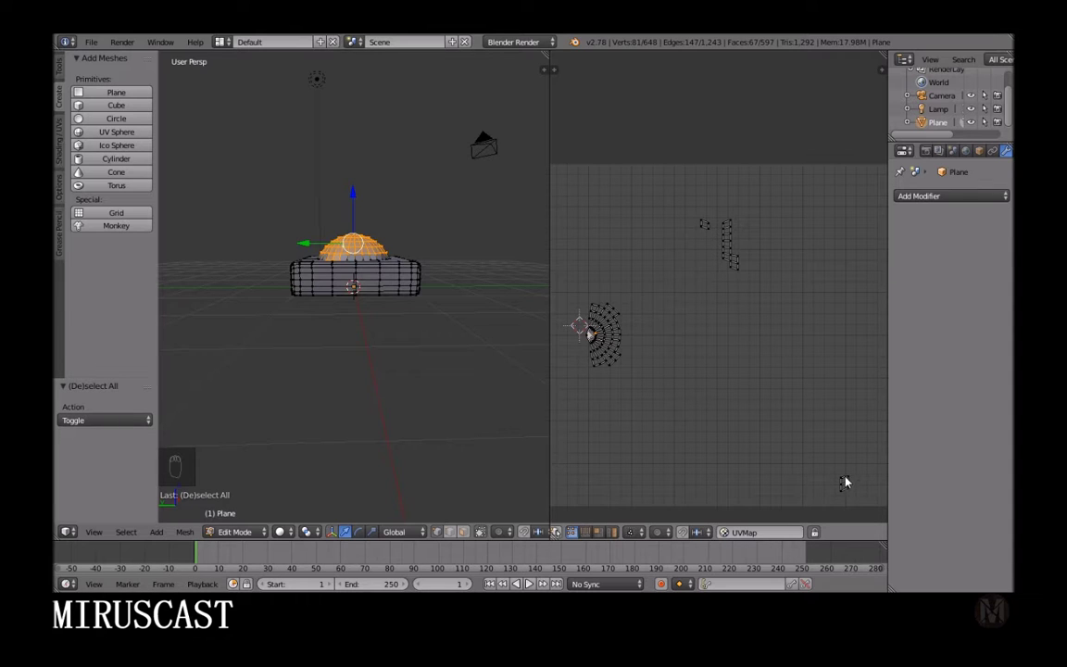
Step: Turn off limiting the selection to visible vertices and lasso-select the dome through its far side
middle_click_drag(519, 370, 282, 319)
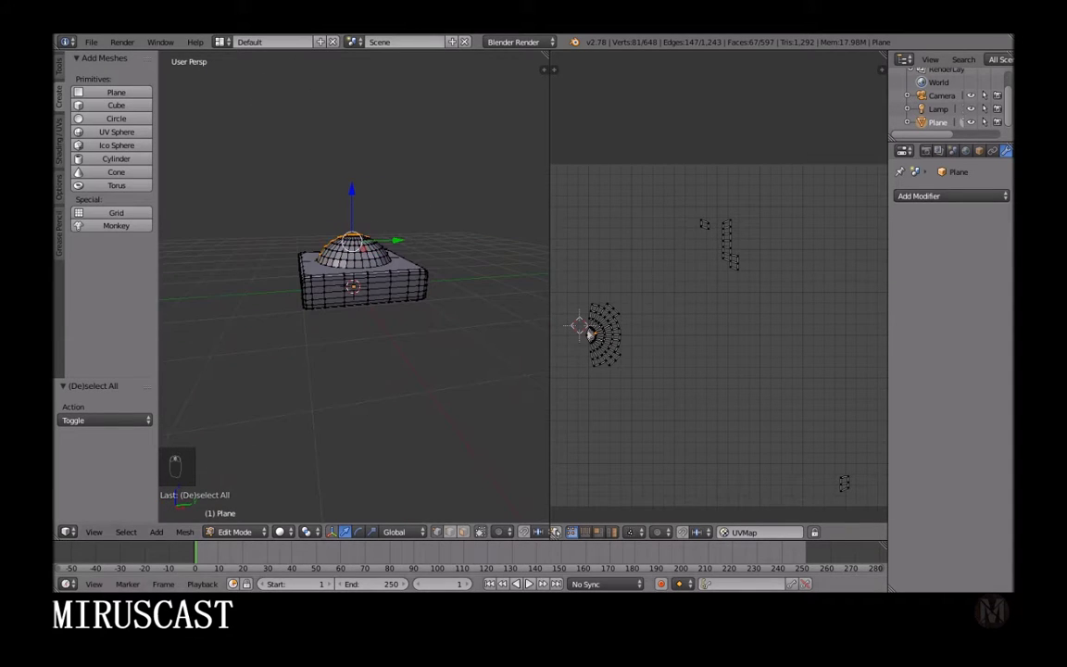
left_click(480, 534)
middle_click_drag(396, 287, 366, 272)
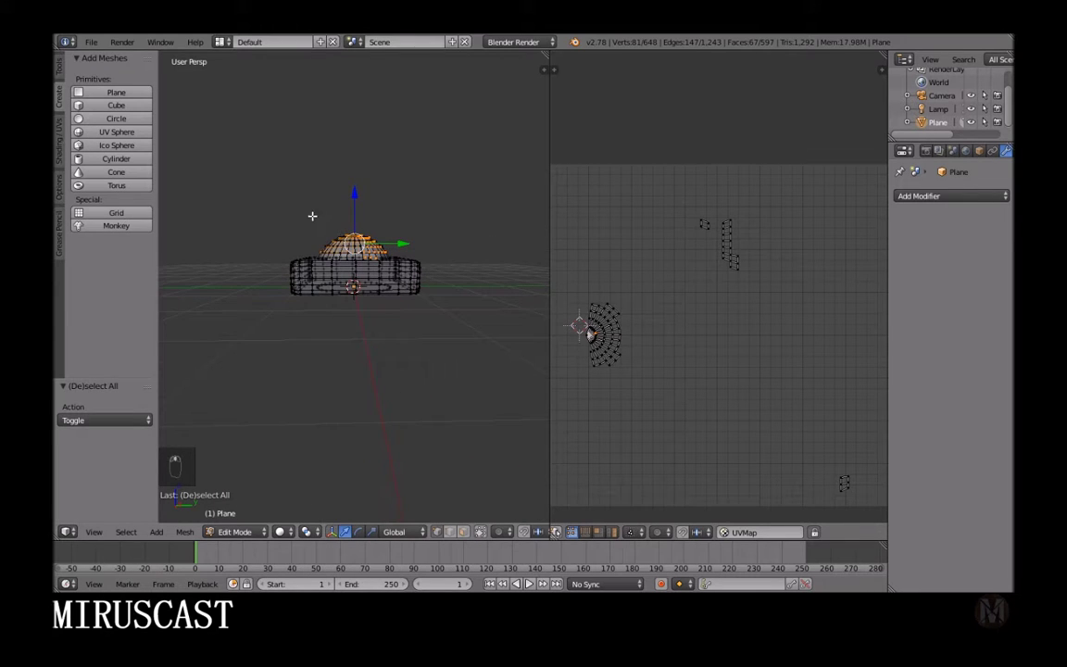
mouse_move(295, 221)
left_mouse_down("ctrl")
mouse_move(321, 238)
mouse_move(409, 231)
left_mouse_up("ctrl")
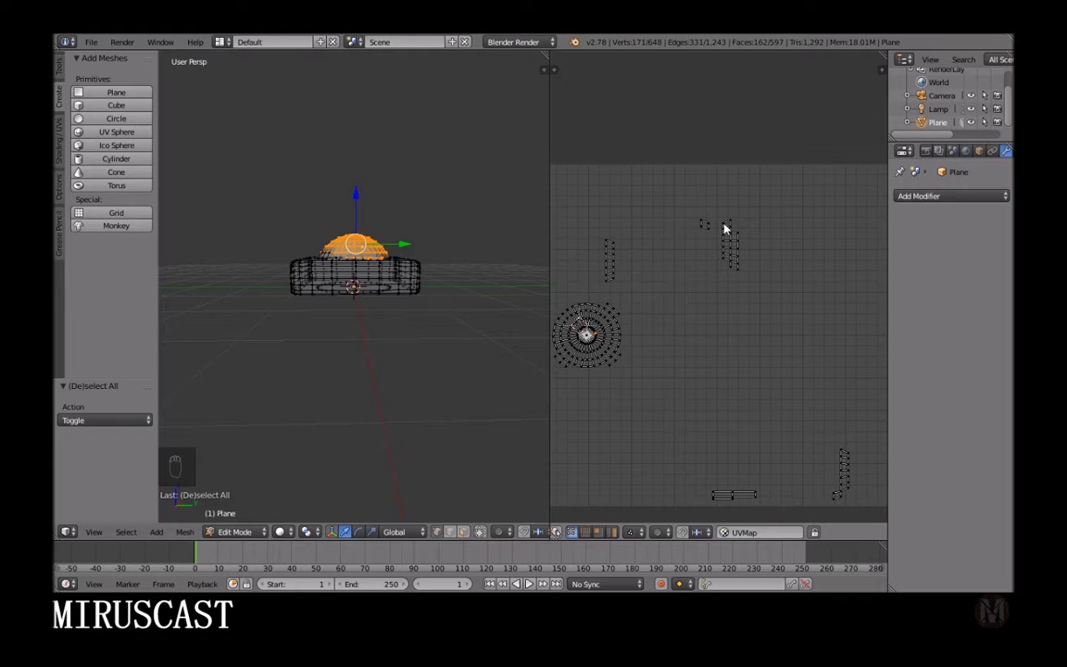
middle_click_drag(326, 269, 271, 221)
middle_click_drag(345, 273, 380, 315)
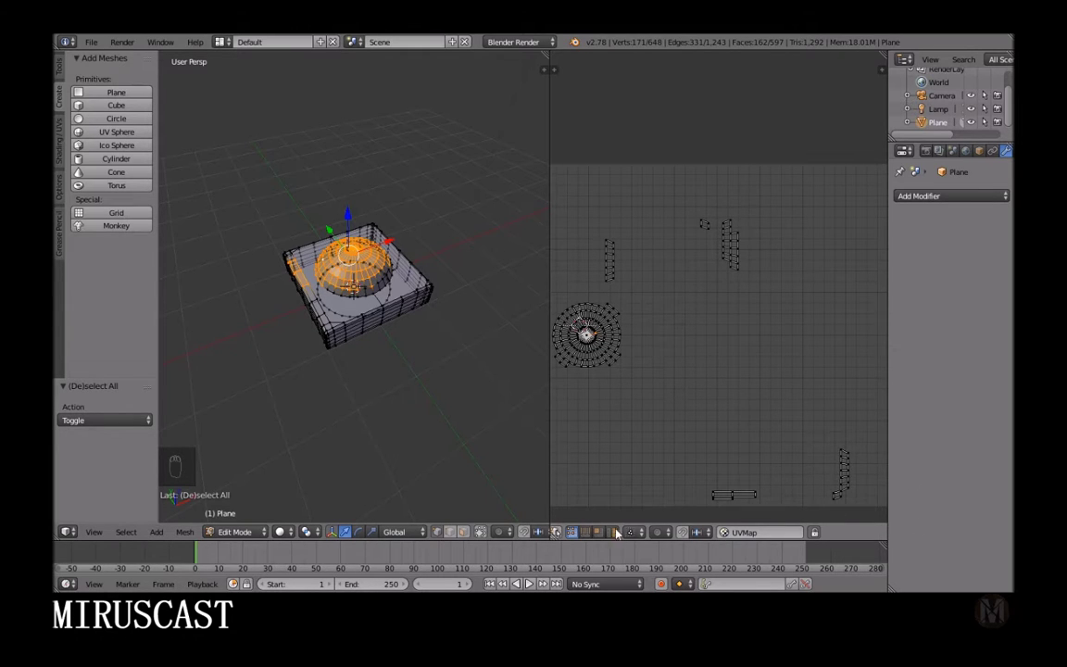
Step: Select the entire mesh so that the UV editor displays all of its islands
key("a")
key("a")
key("a")
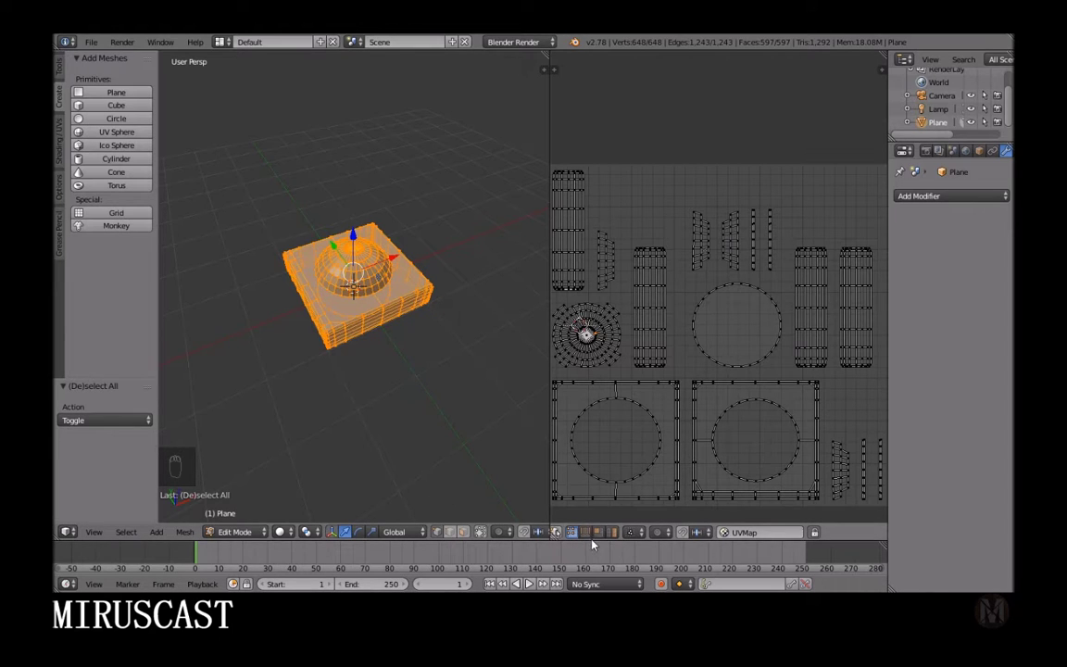
scroll(592, 537, "up", 10)
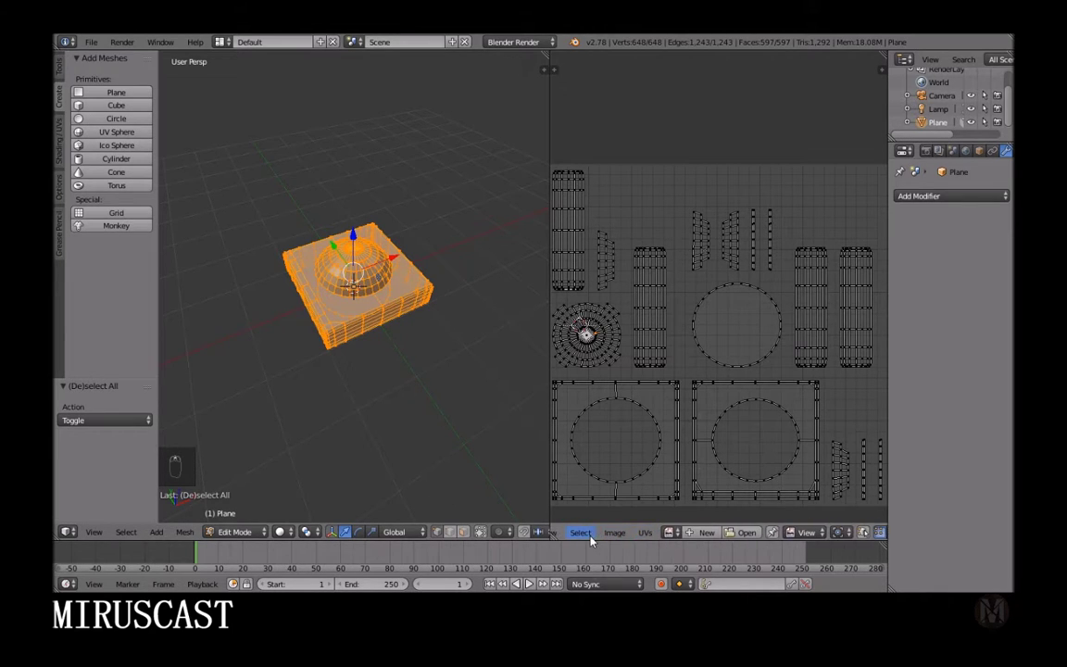
scroll(591, 539, "up", 2)
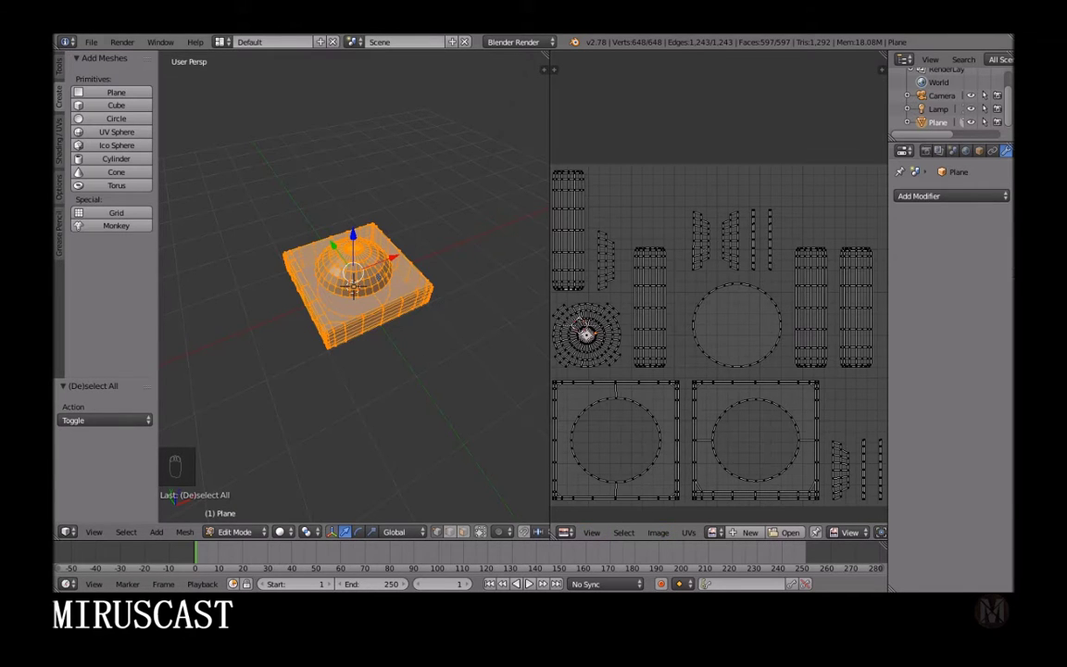
Step: Inspect the domed slab up close in Object Mode and return it to Edit Mode
middle_click_drag(316, 381, 395, 449)
left_click(264, 531)
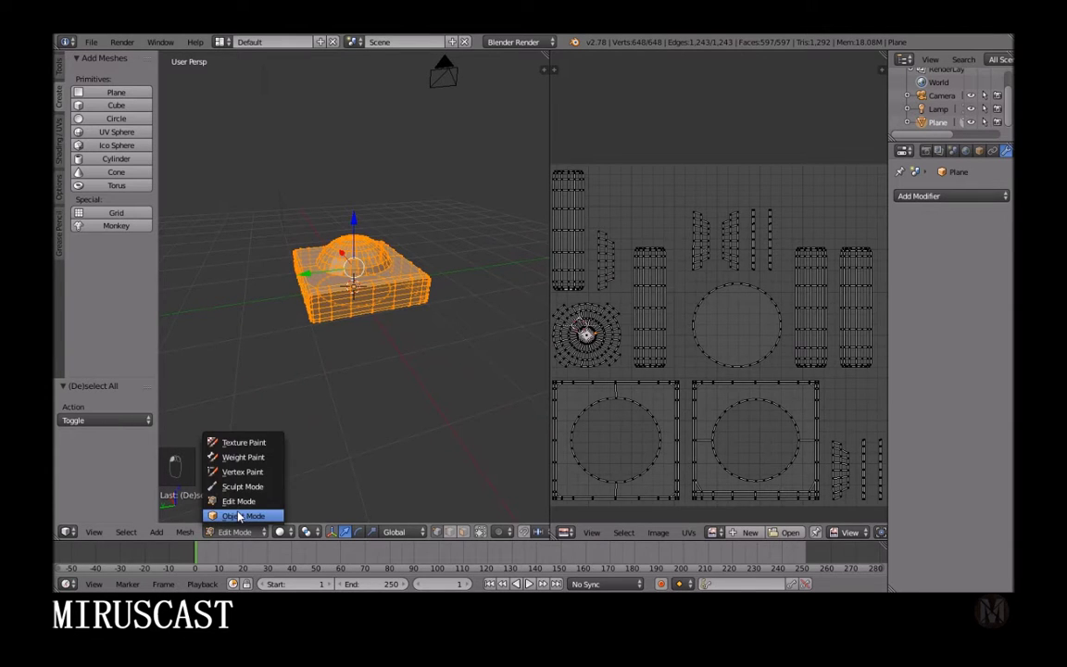
left_click(245, 515)
scroll(385, 349, "up", 5)
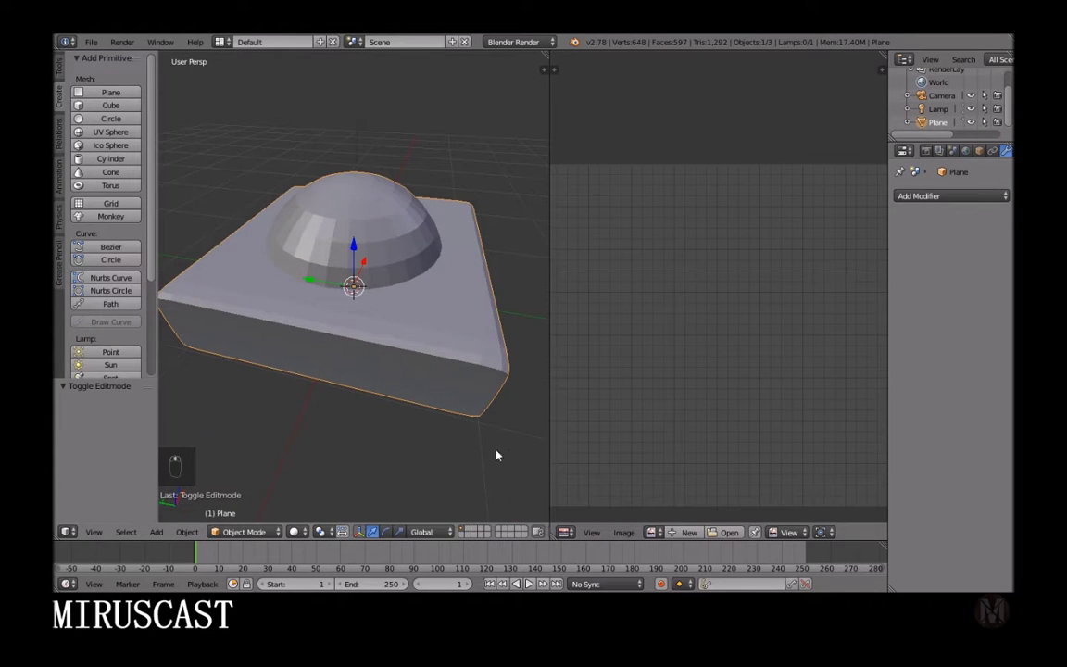
left_click(244, 531)
left_click(245, 501)
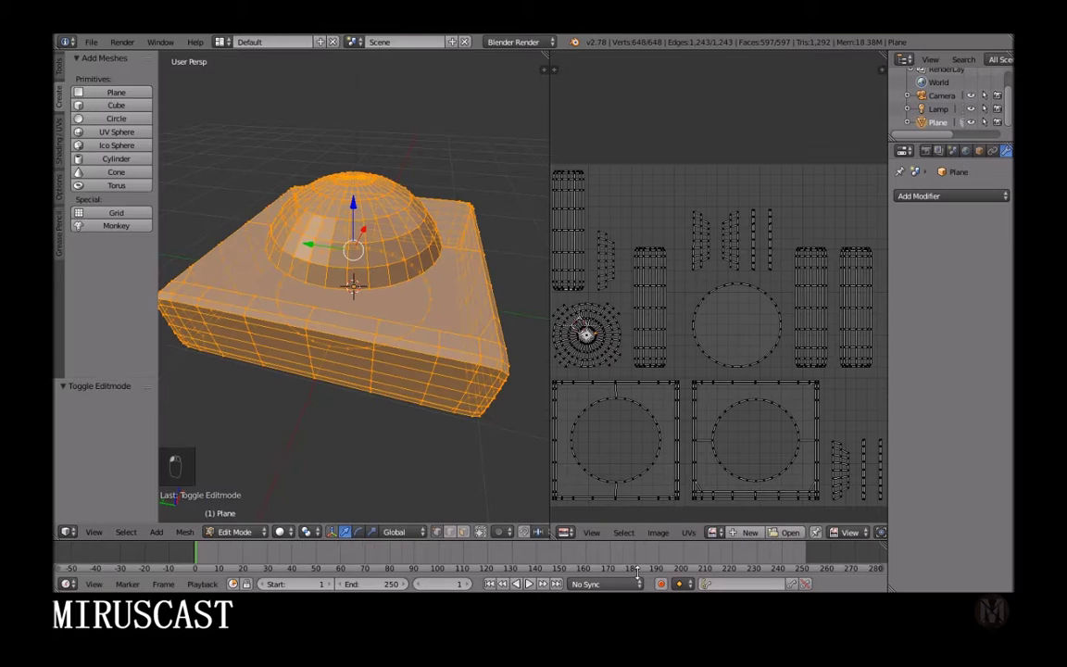
Step: Export the UV layout as MineTutorial.png to the Documents folder
left_click(660, 537)
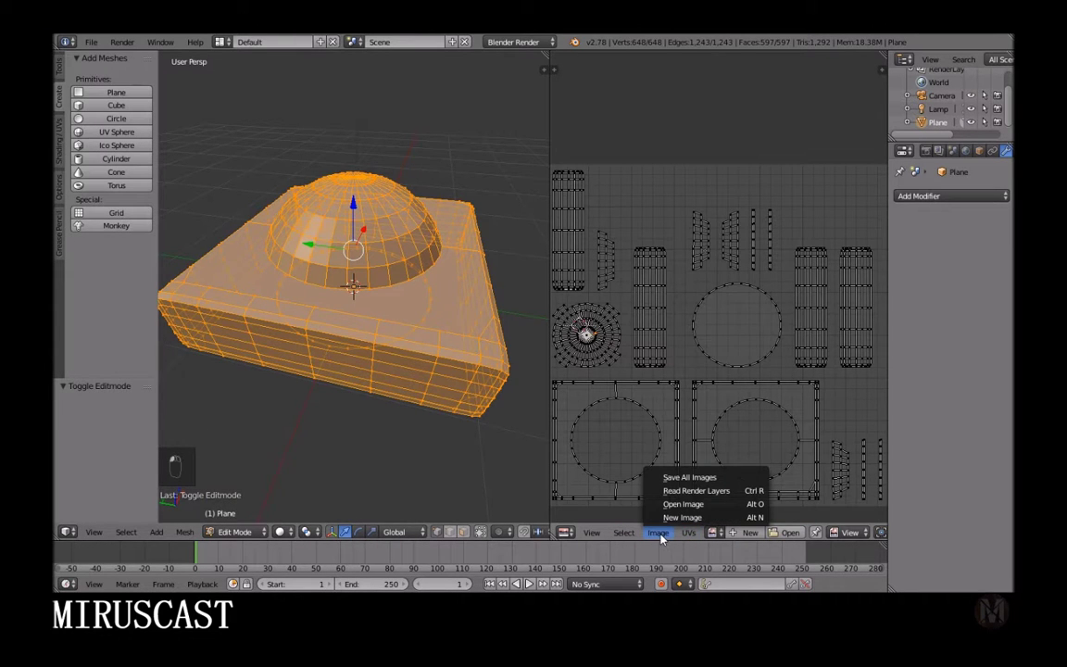
mouse_move(688, 532)
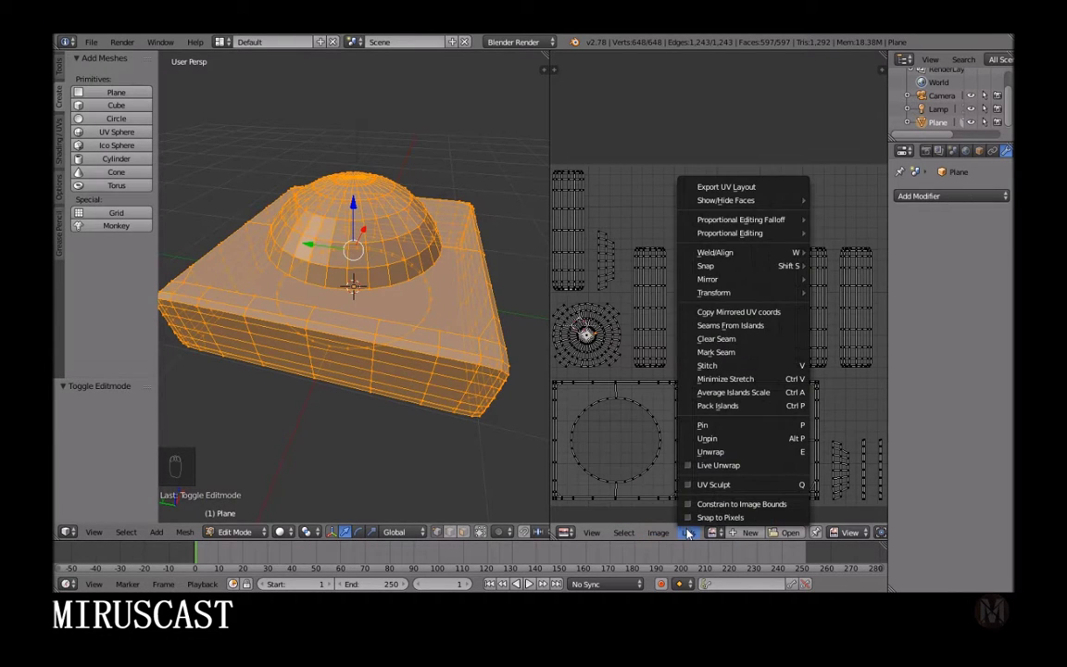
left_click(738, 189)
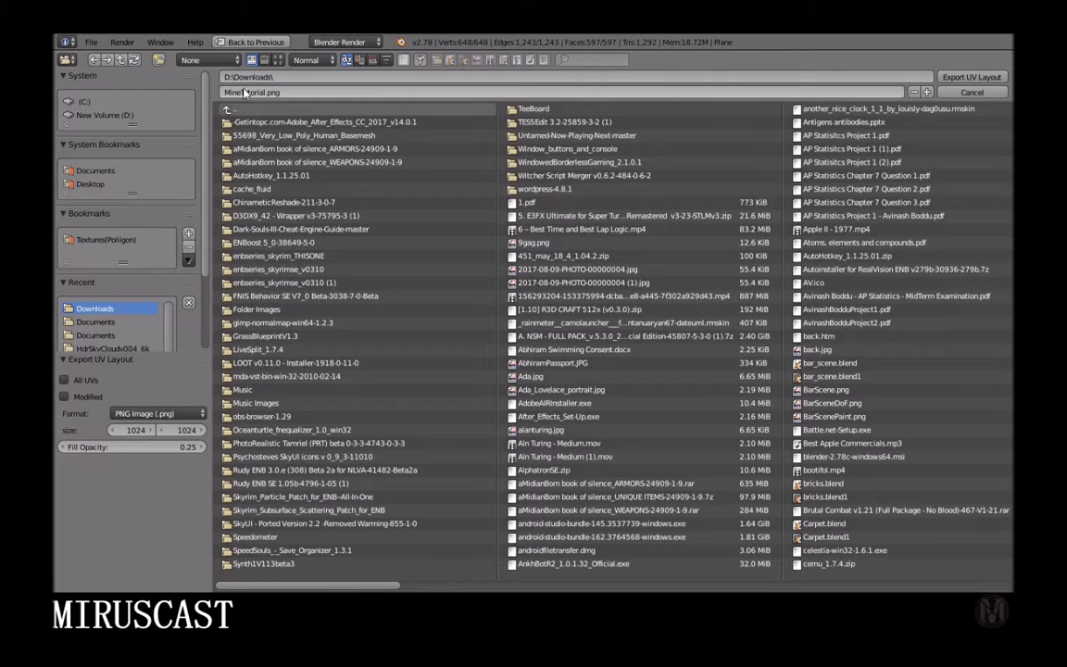
left_click(92, 172)
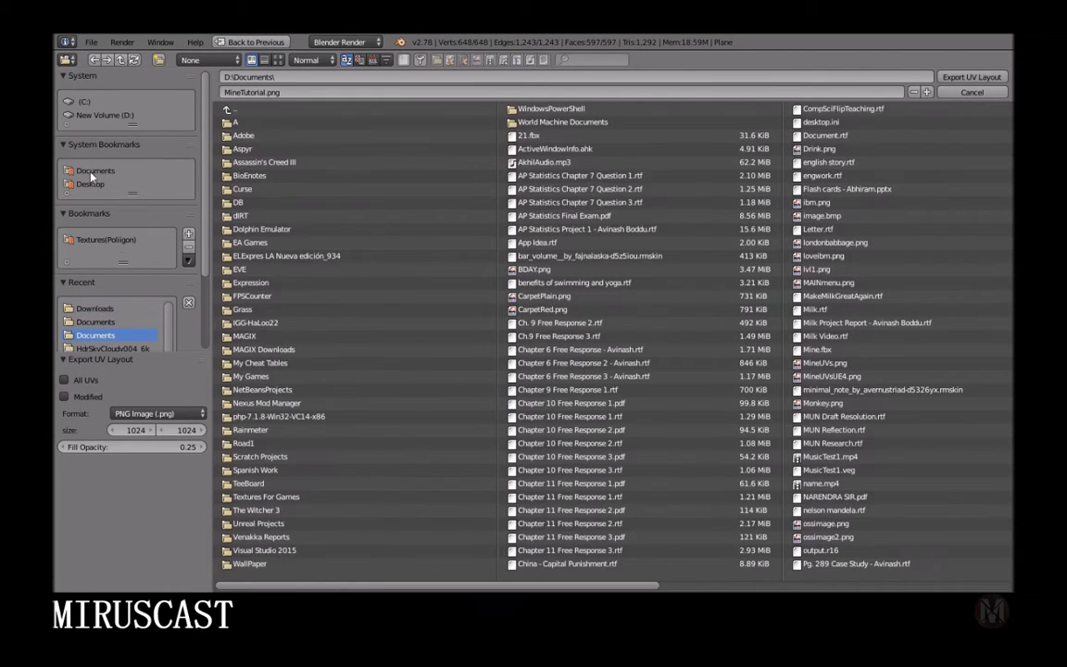
left_click(980, 78)
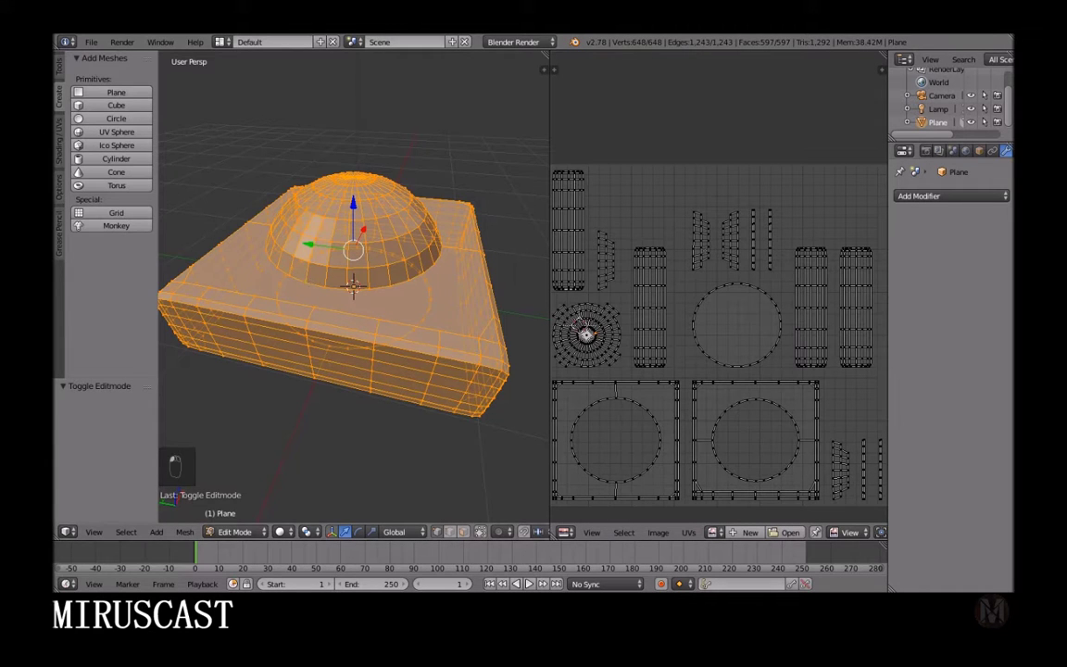
Step: Switch the domed slab to Object Mode and widen the 3D view over most of the UV editor
left_click(90, 42)
mouse_move(126, 282)
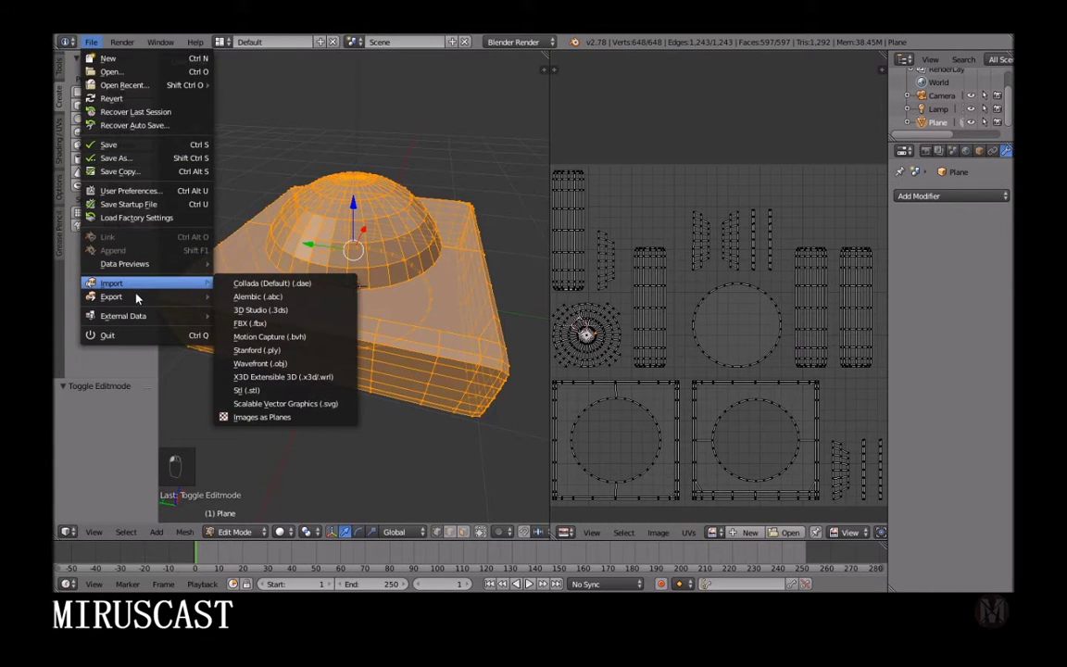
left_click(236, 531)
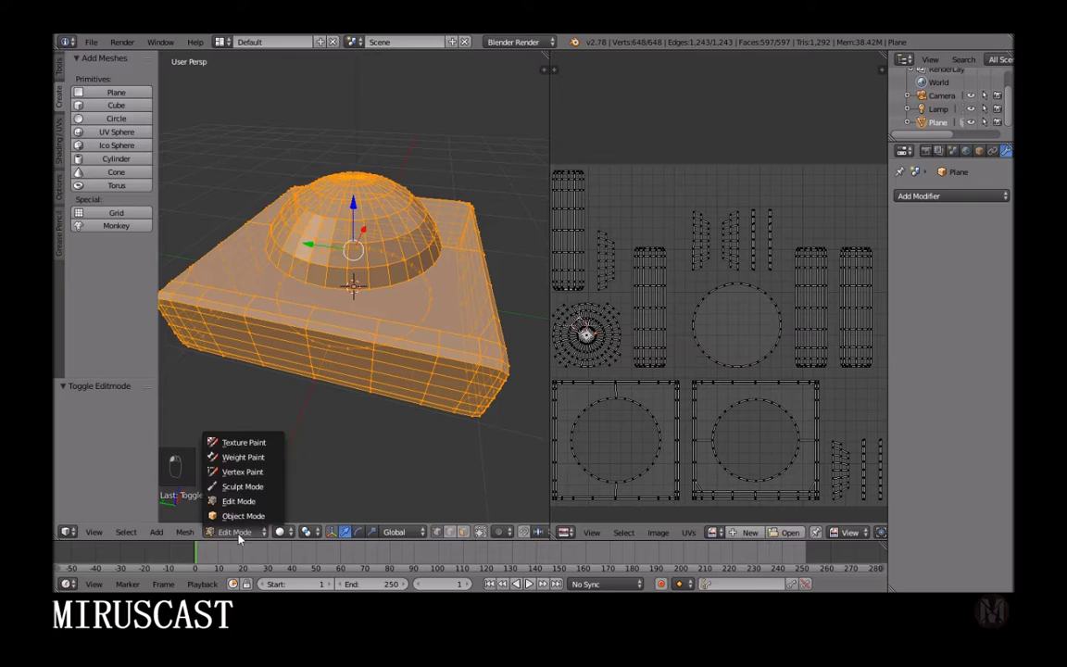
left_click(242, 515)
middle_click_drag(392, 429, 545, 246)
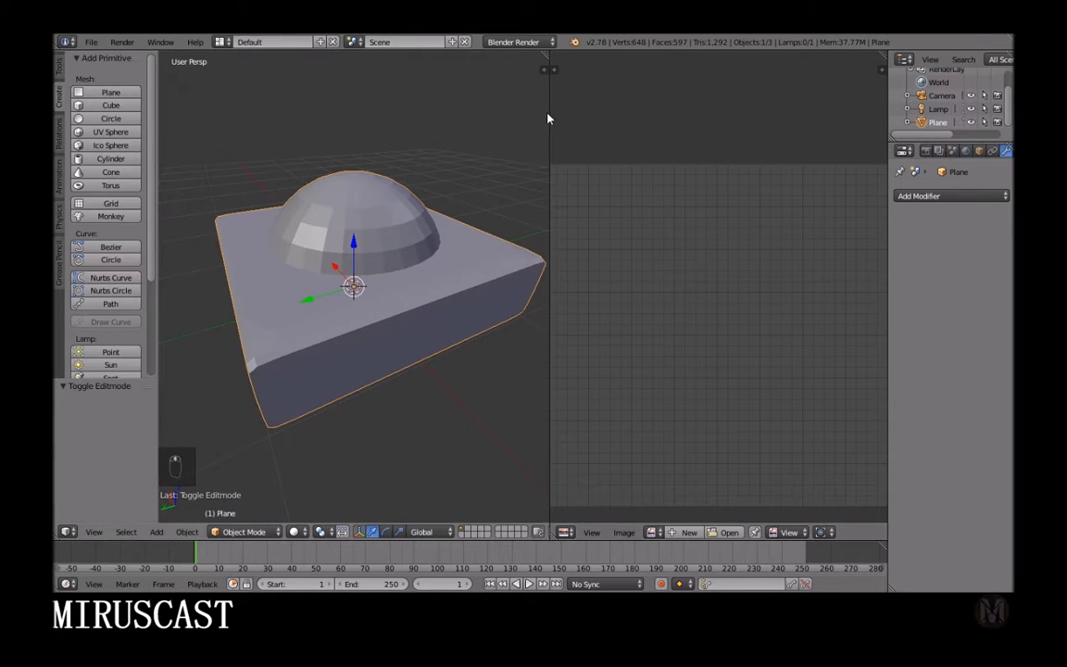
left_click_drag(548, 118, 845, 119)
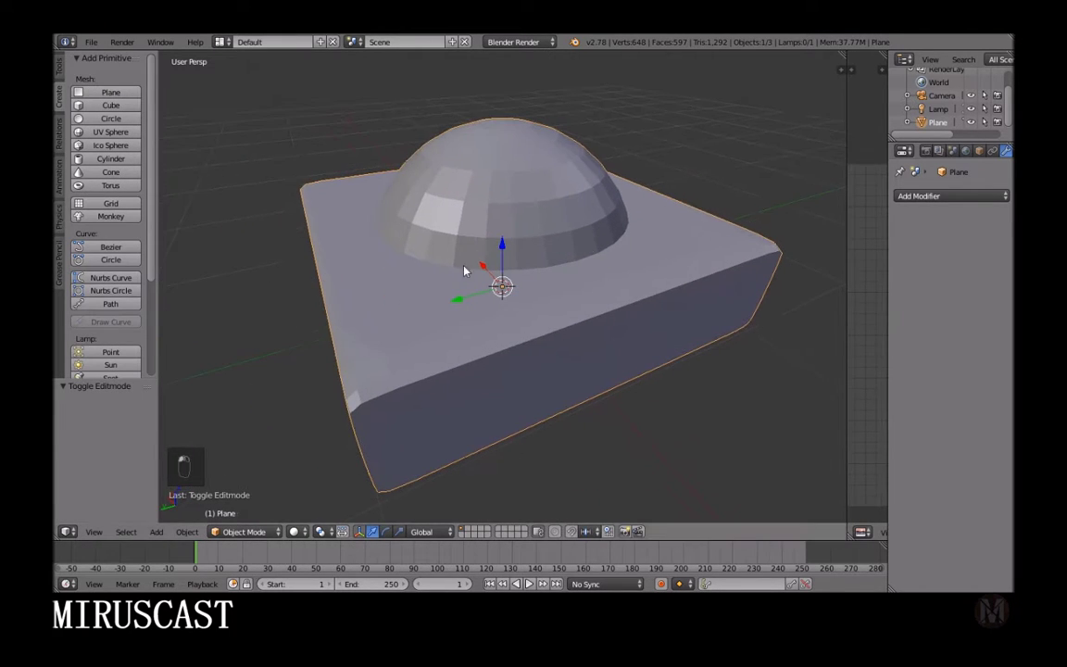
Step: Export the scene in FBX format as MineTutorial.fbx to the Documents folder
left_click(92, 43)
mouse_move(136, 299)
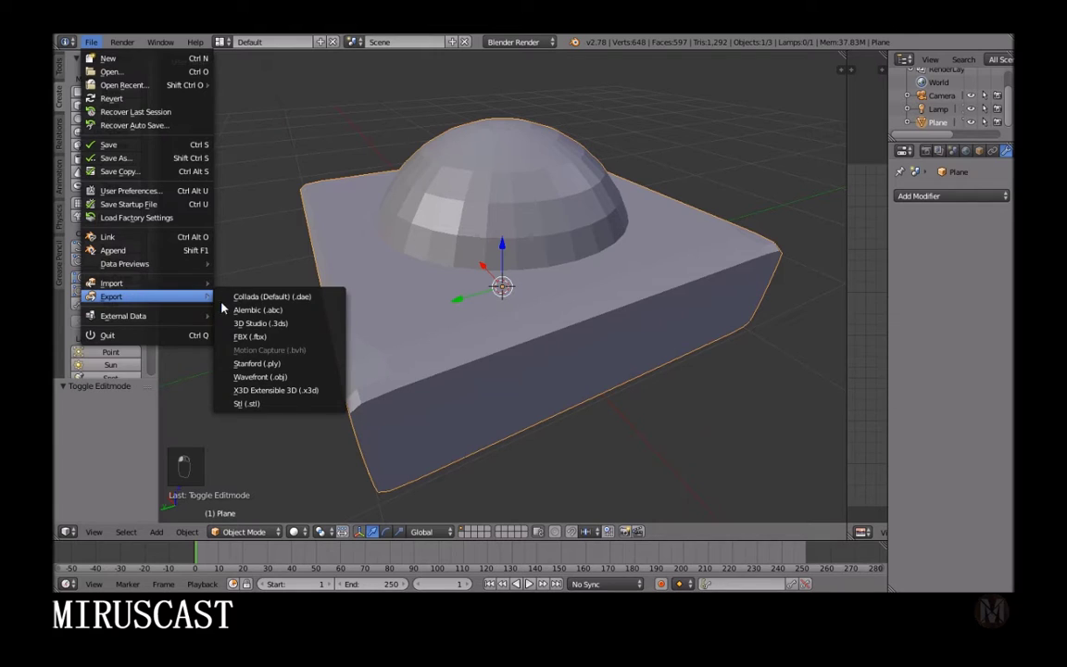
left_click(253, 340)
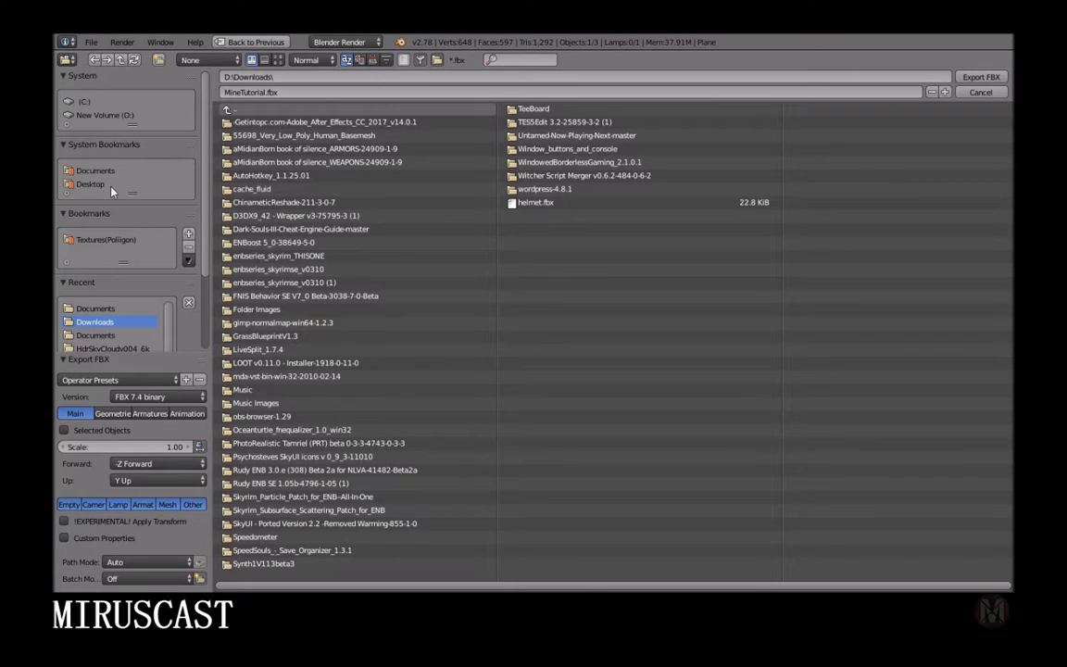
left_click(95, 308)
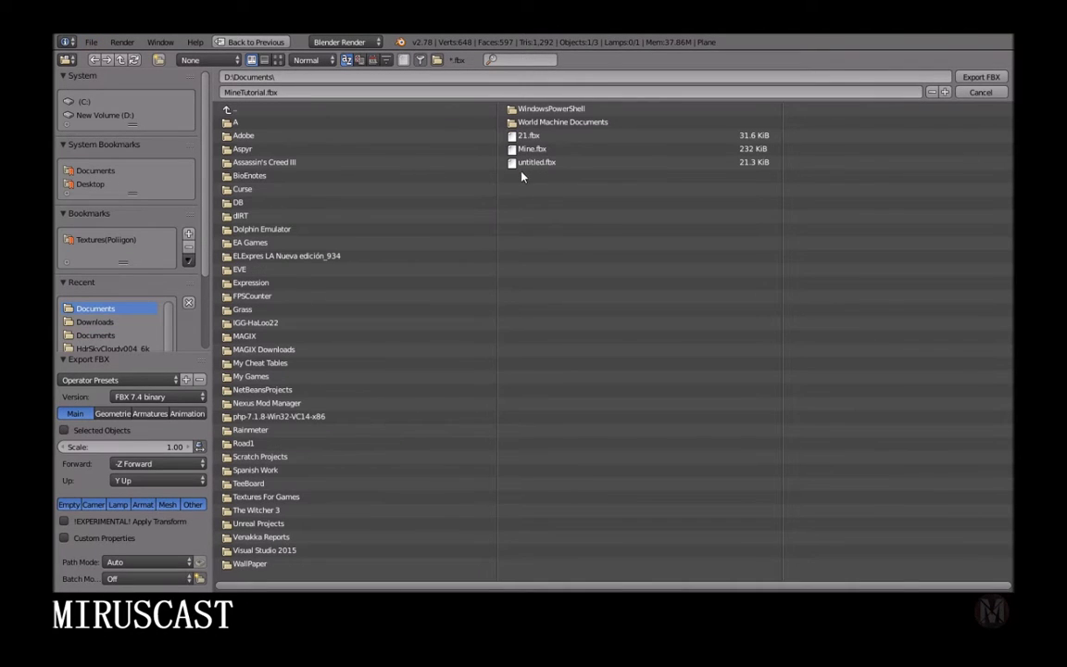
left_click(969, 84)
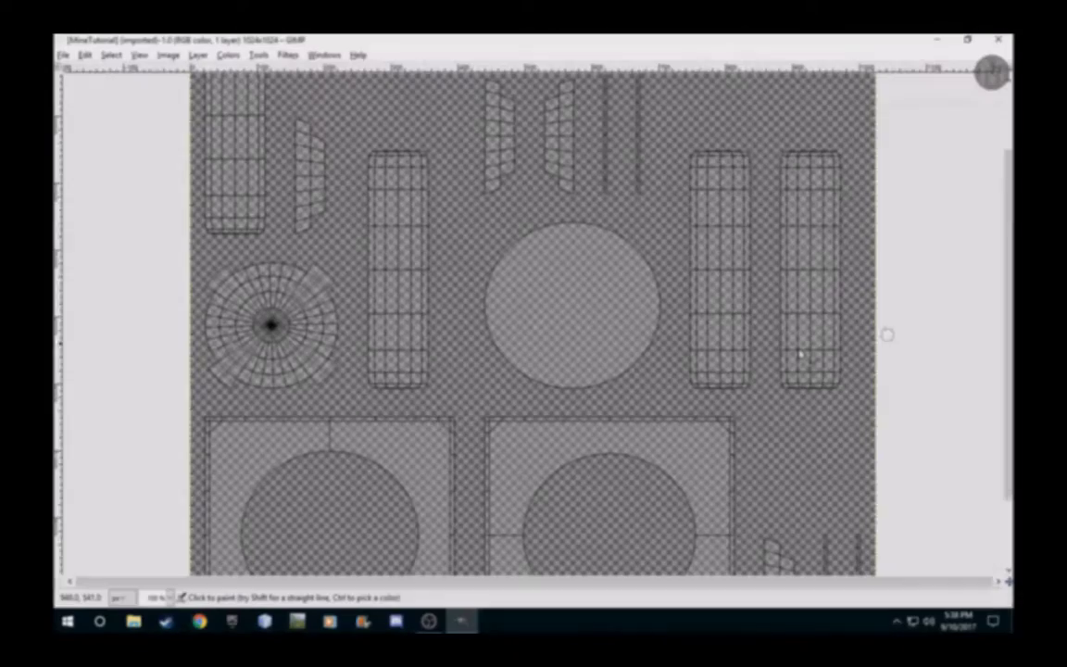
Step: In GIMP, look over the MineTutorial UV layout image and fit the whole image in the window
scroll(574, 352, "down", 2)
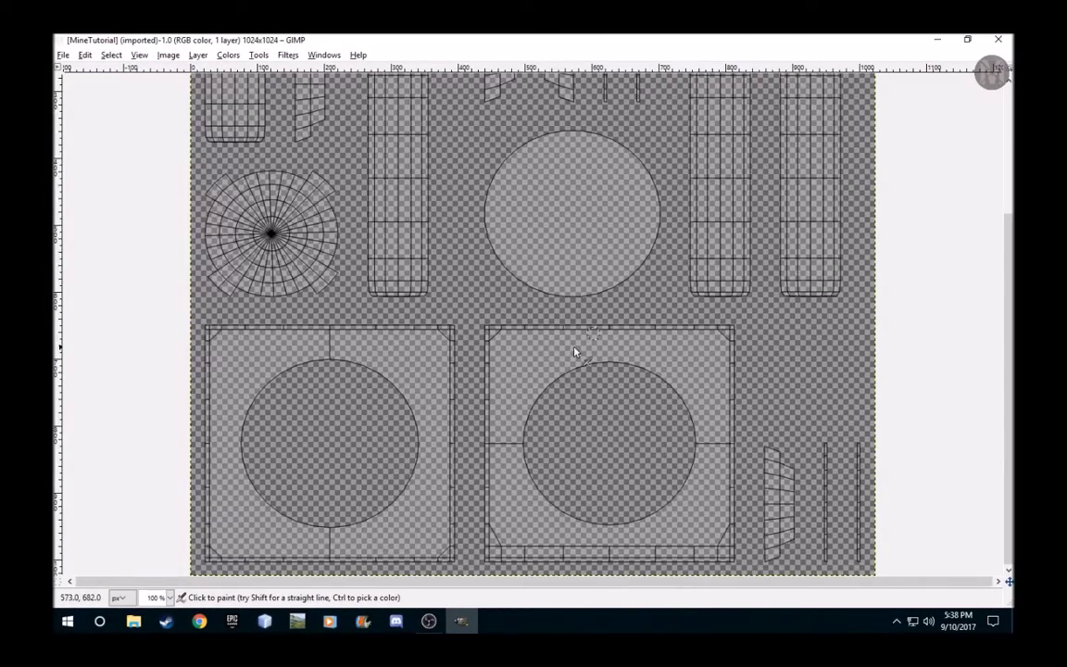
scroll(559, 363, "up", 4)
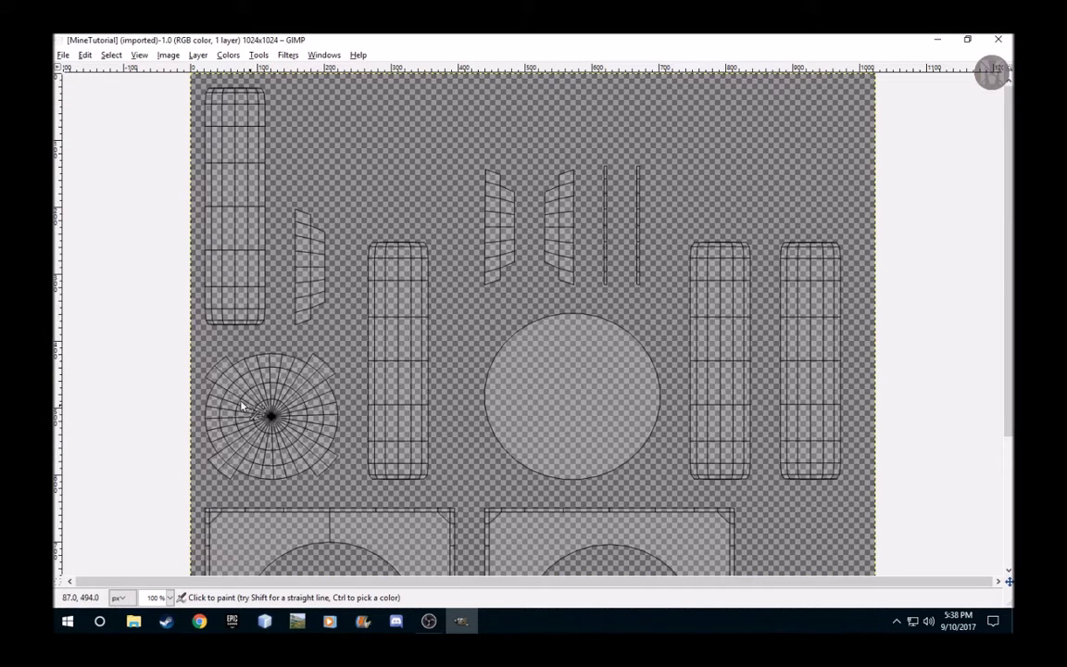
left_click(169, 598)
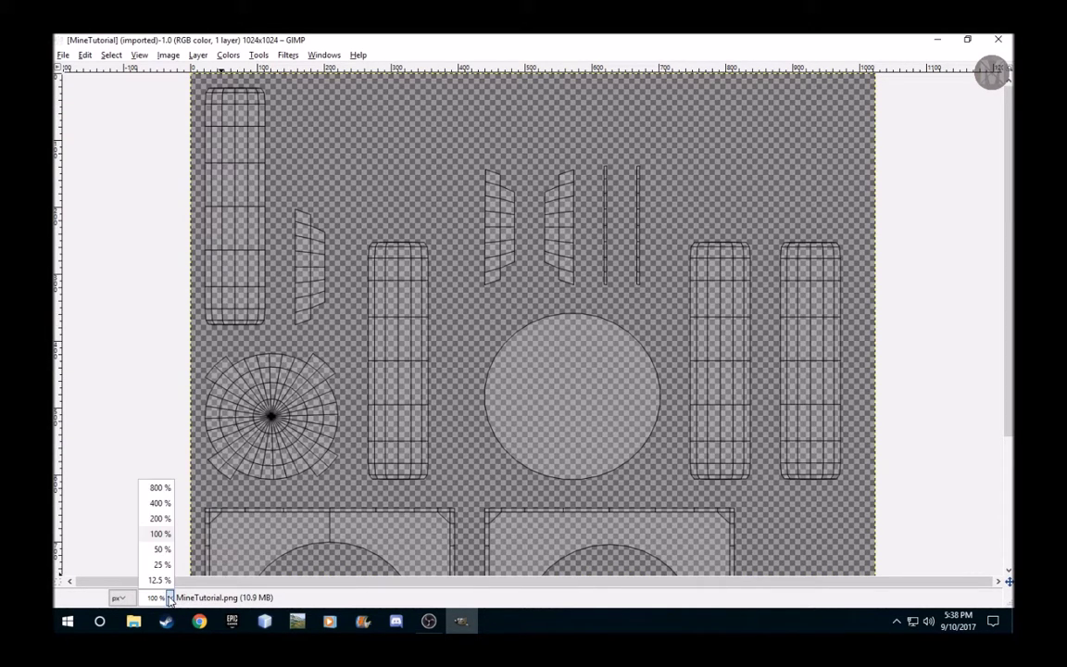
left_click(159, 550)
left_click(139, 54)
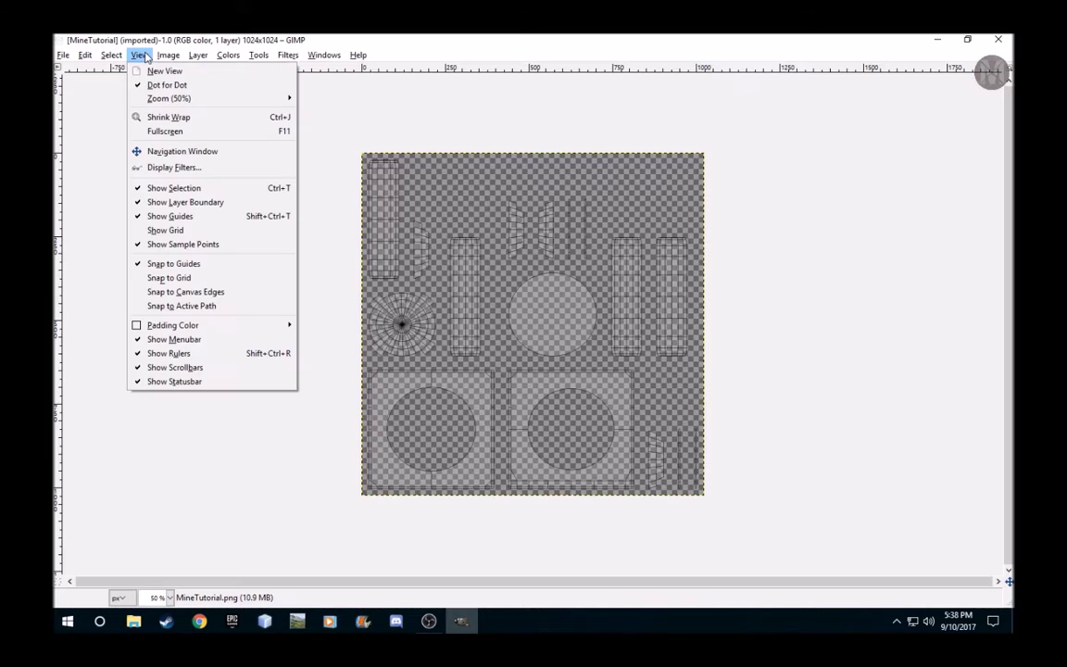
mouse_move(166, 99)
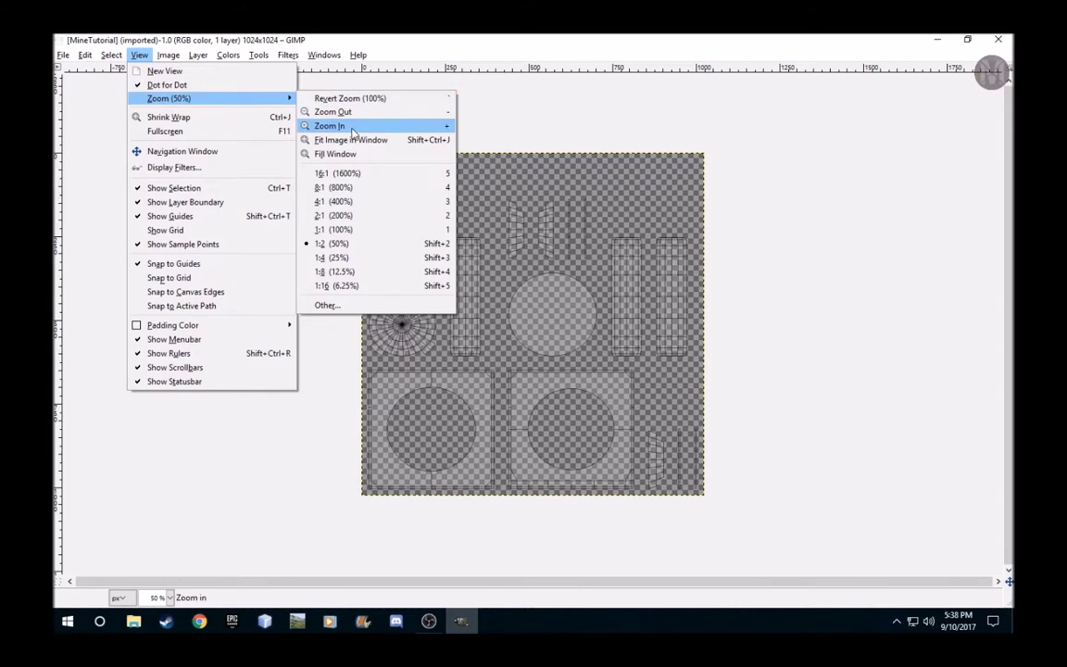
left_click(324, 139)
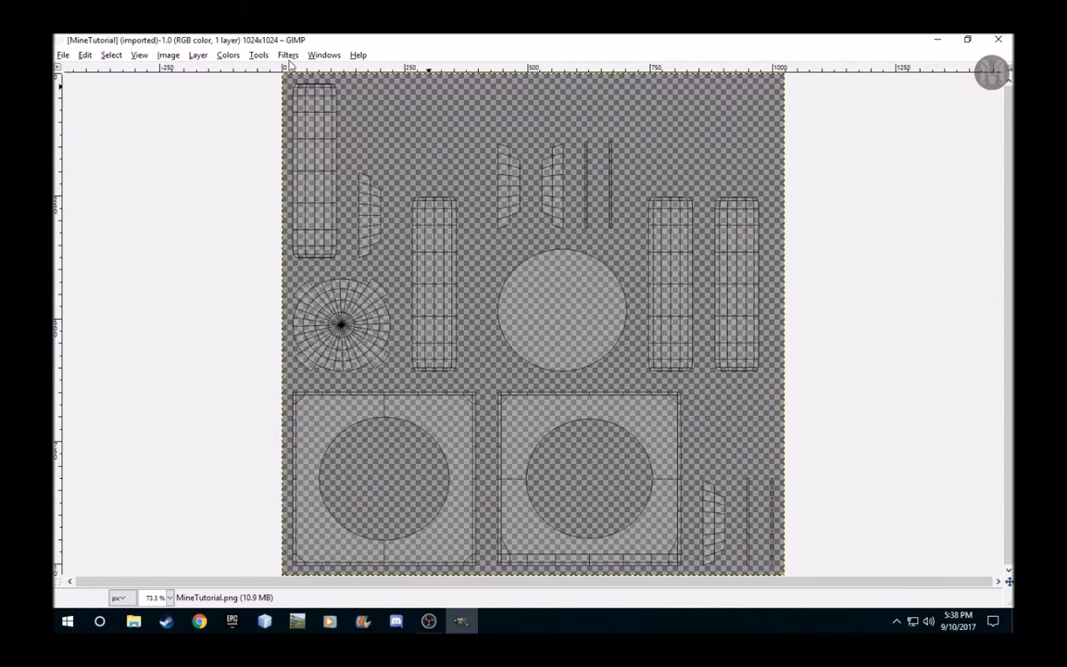
left_click(259, 55)
left_click(895, 341)
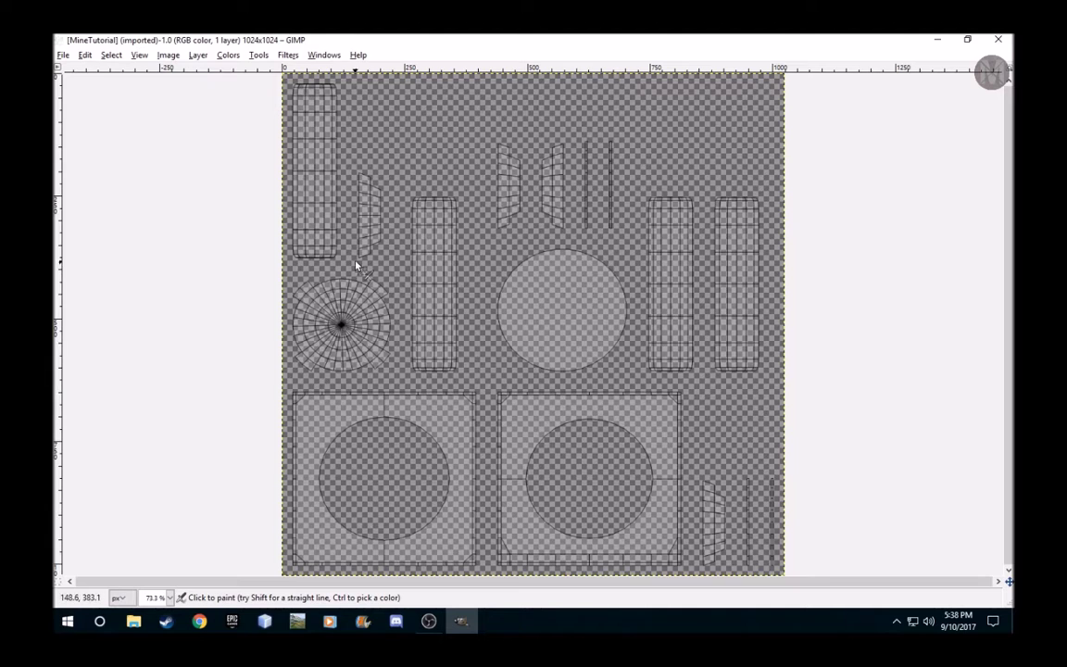
Step: Make a rectangular selection of about 263 × 217 px around the dome's circular UV island
left_click(257, 56)
mouse_move(297, 69)
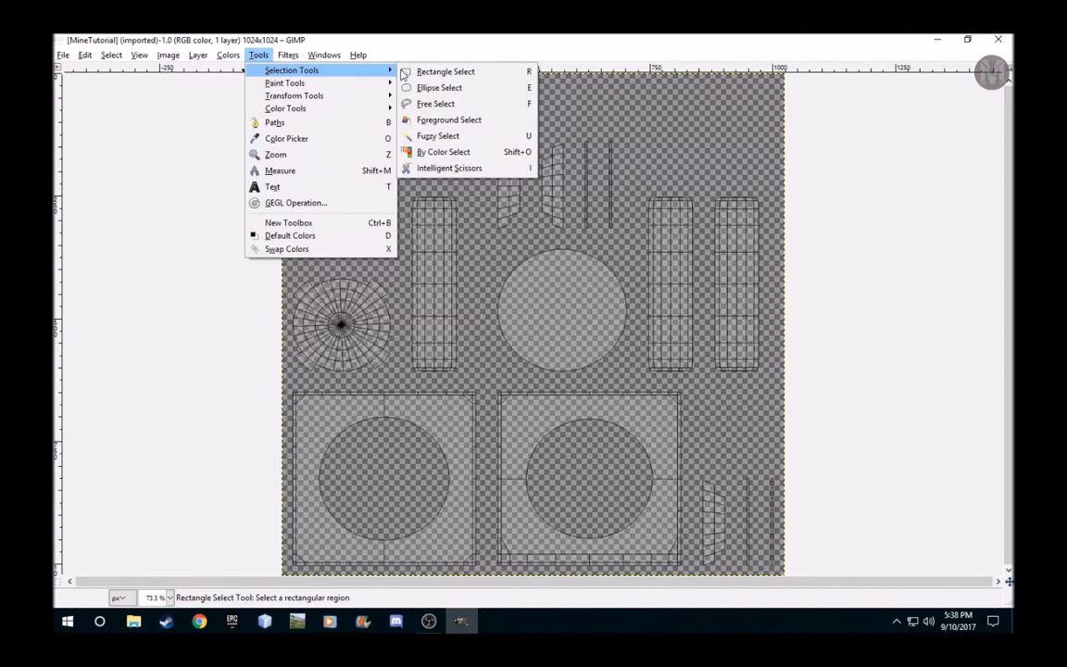
left_click(441, 71)
left_click_drag(269, 276, 398, 382)
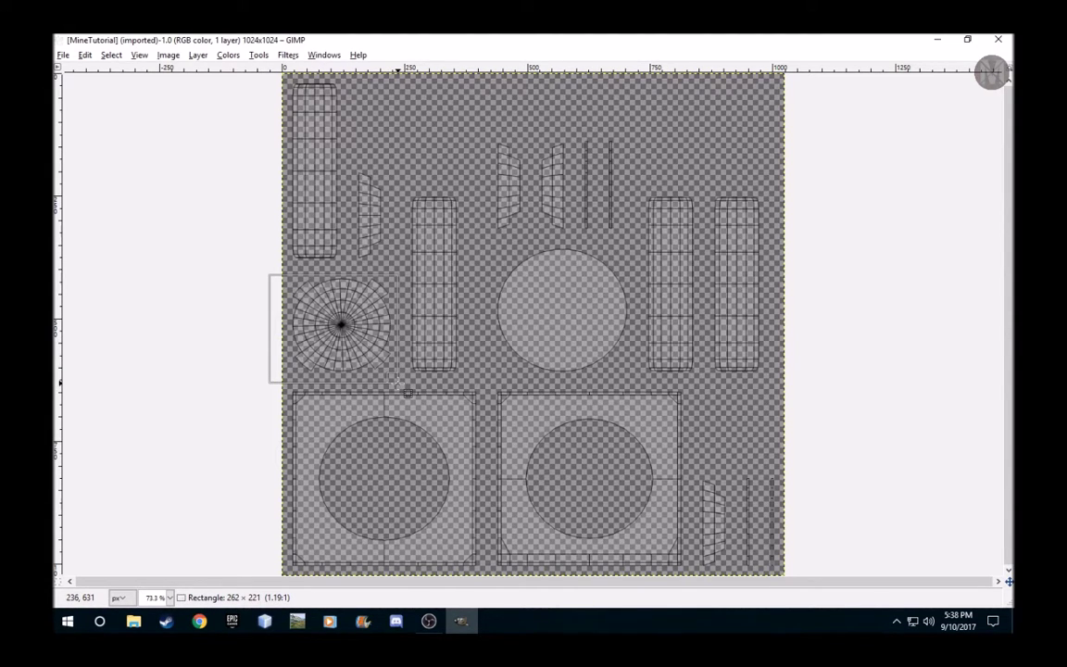
left_click_drag(394, 383, 398, 379)
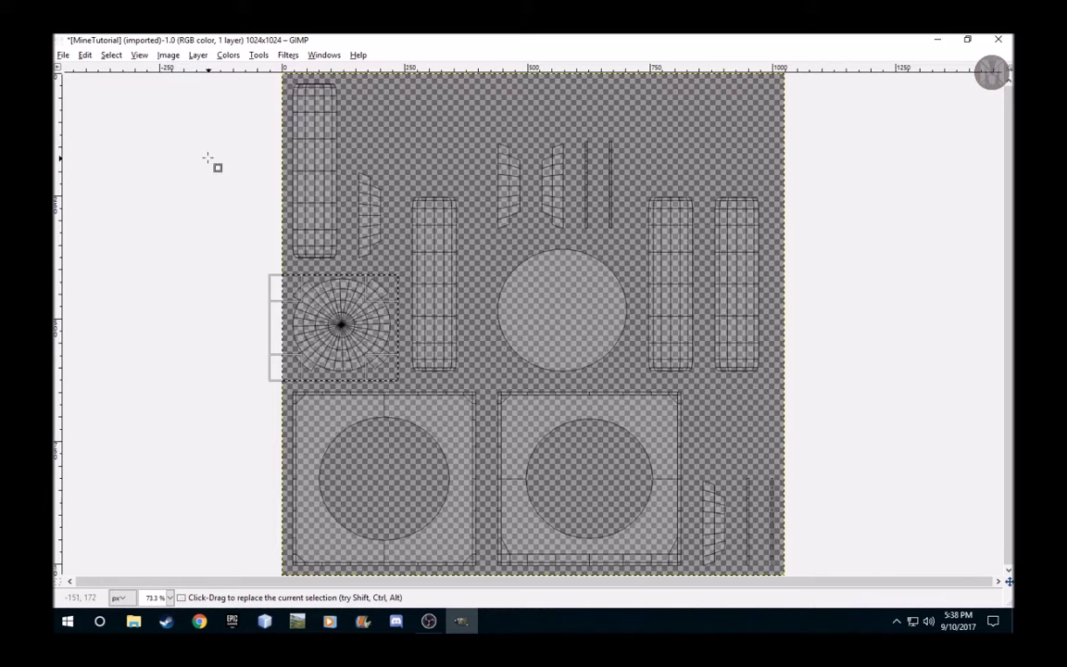
Step: Restore the recently closed Toolbox - Tool Options dock
left_click(287, 56)
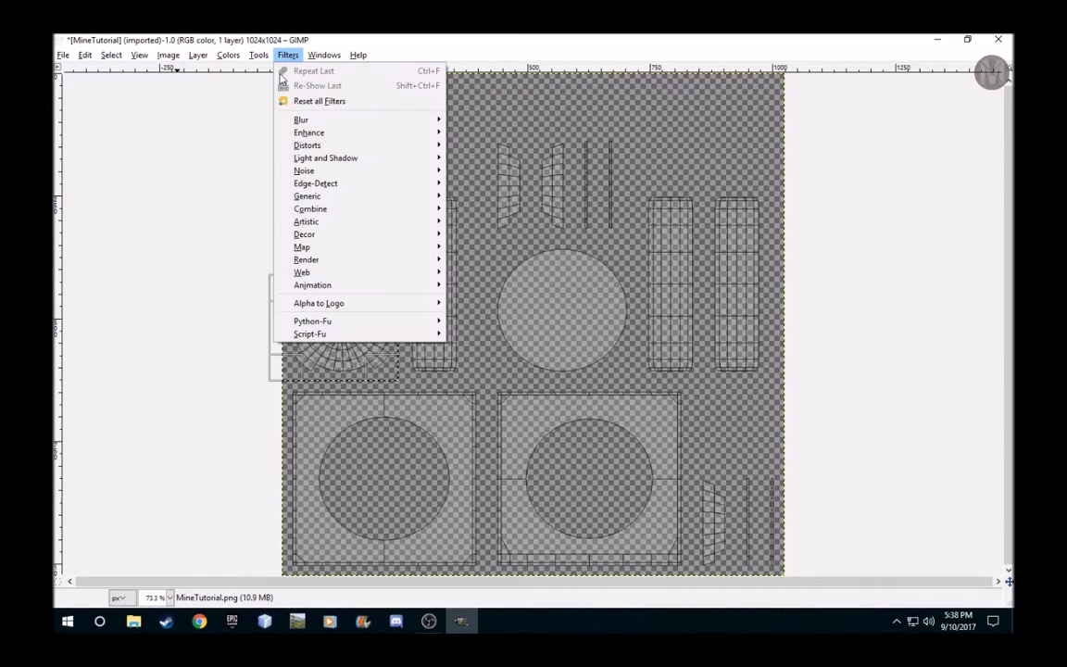
left_click(141, 148)
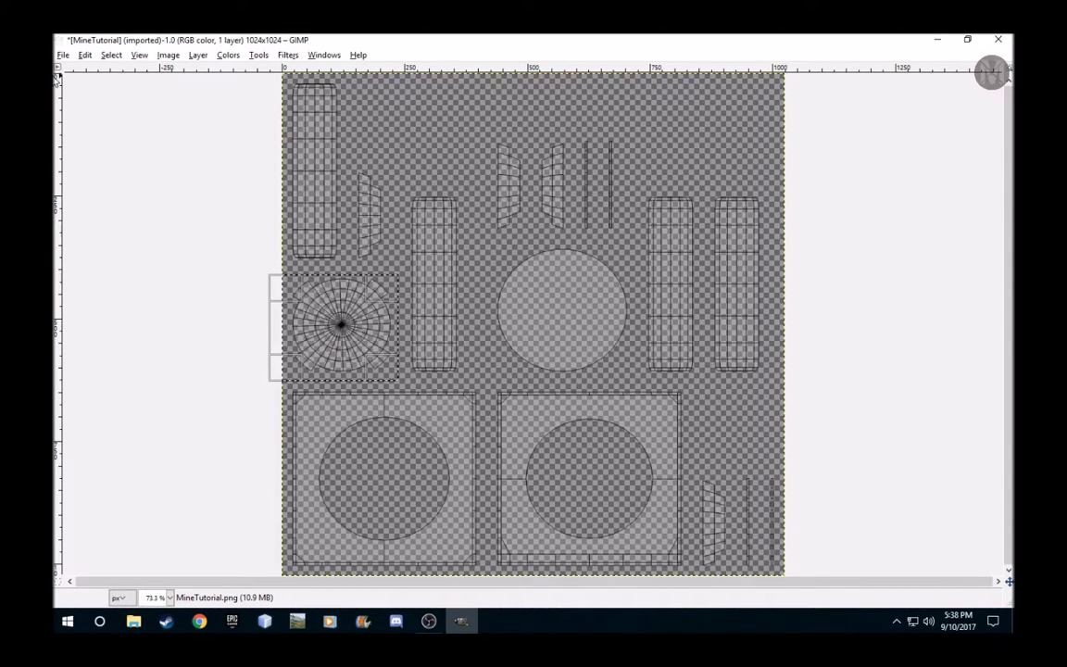
left_click(324, 54)
mouse_move(347, 70)
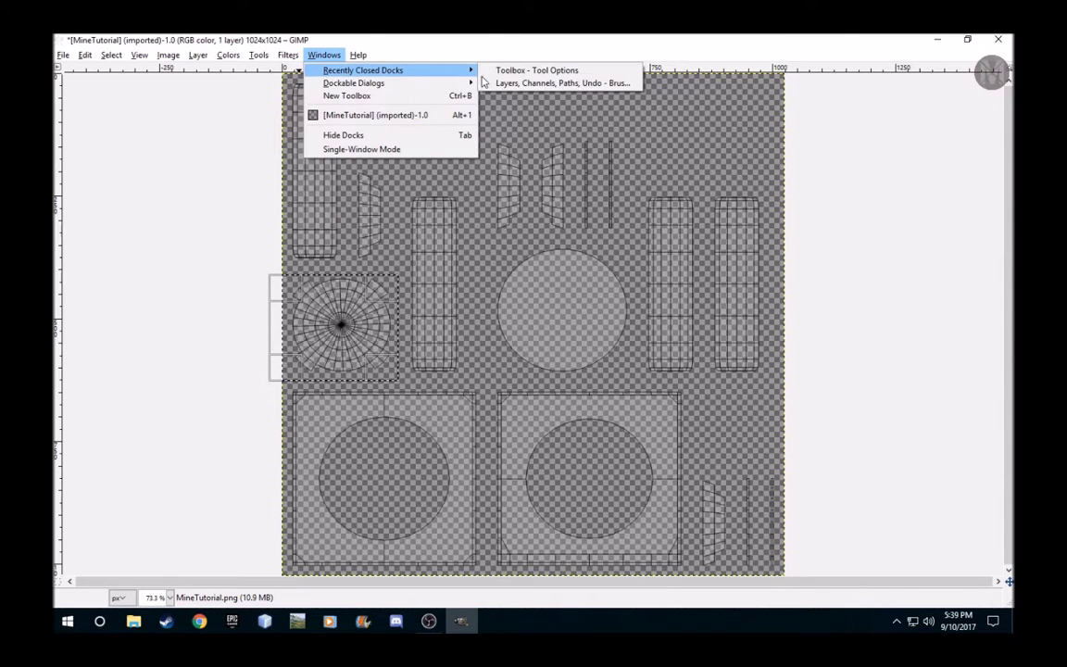
left_click(537, 83)
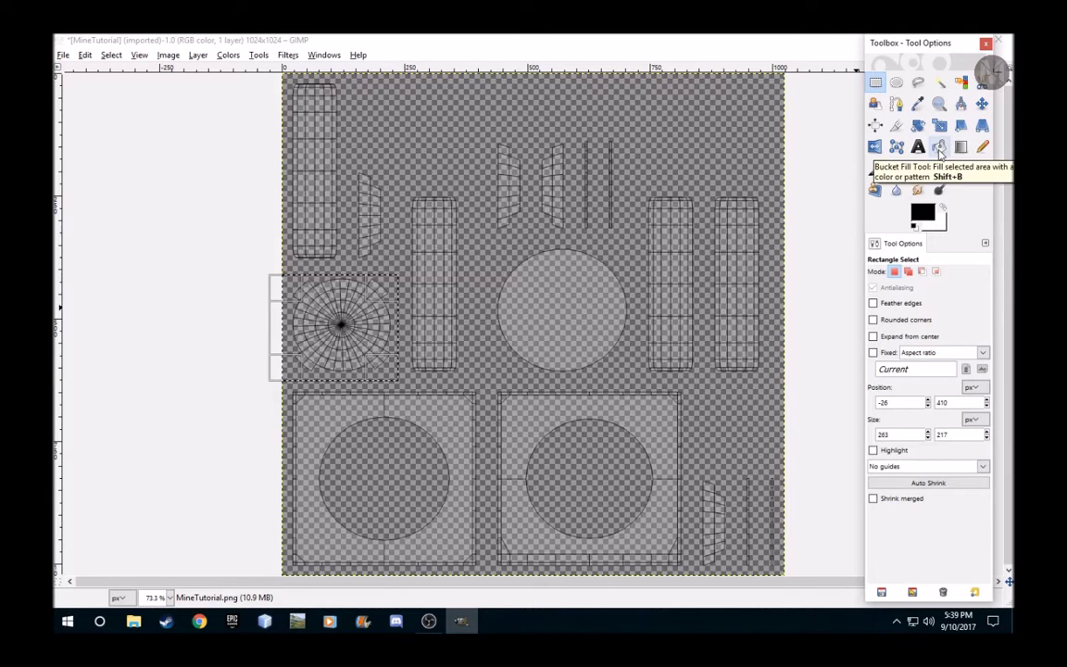
Step: Set Bucket Fill to affect the whole selection and fill the area around the dome's island with black
left_click(939, 146)
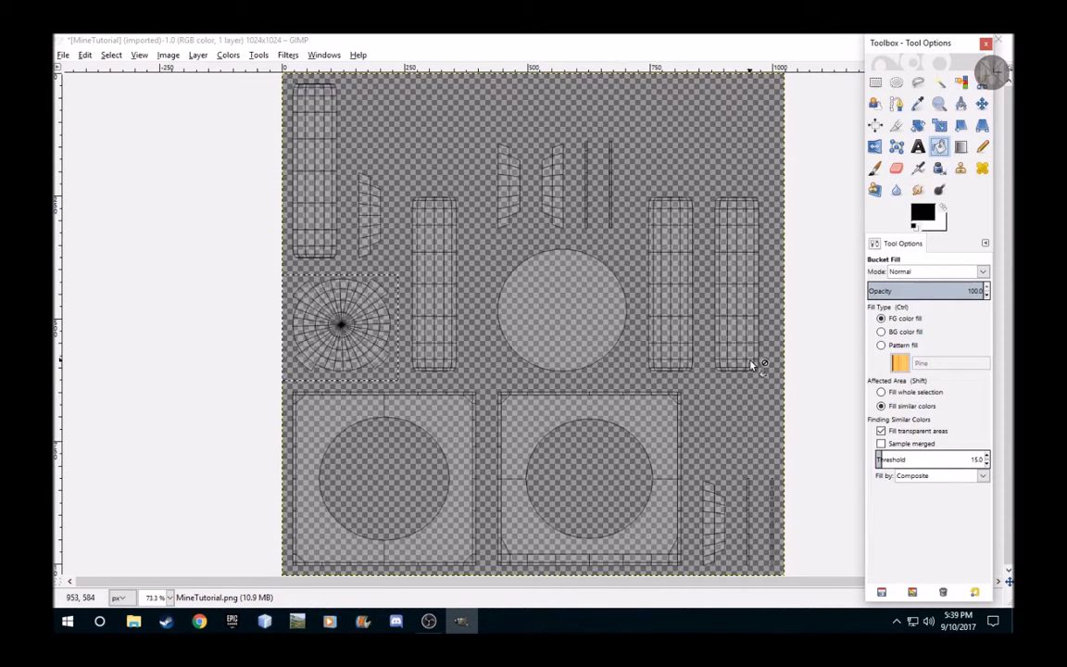
left_click(883, 392)
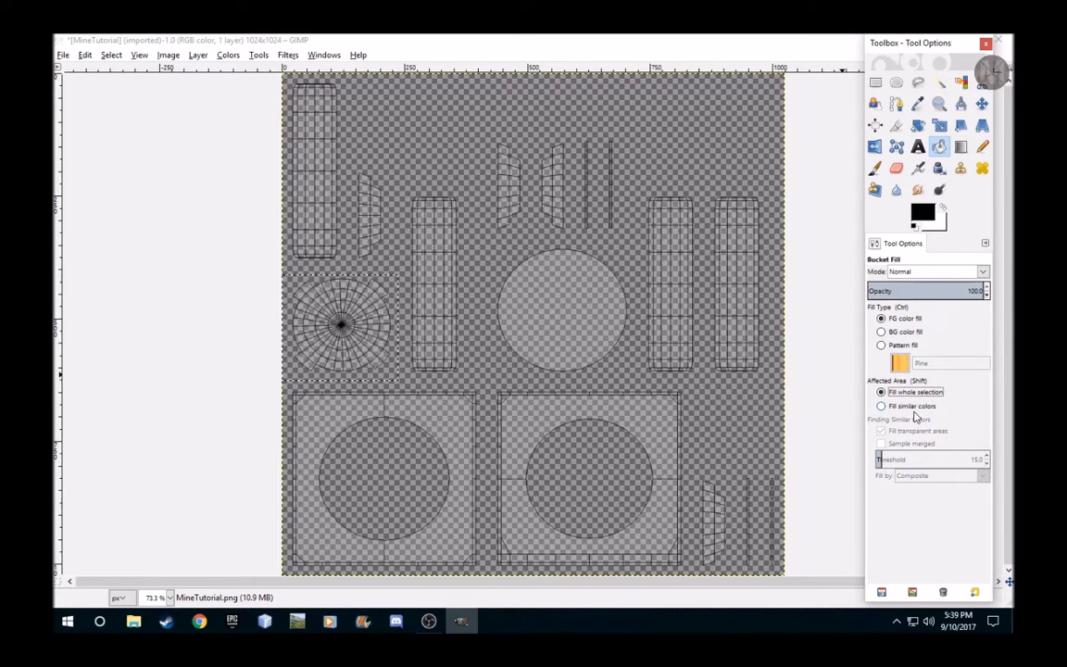
left_click(320, 317)
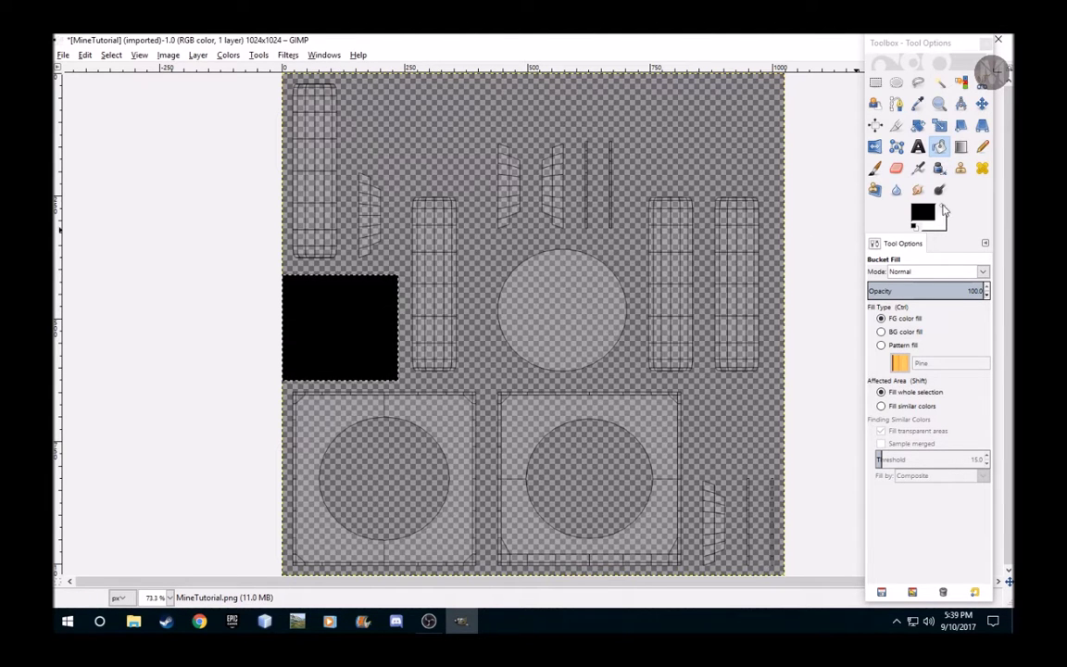
Step: Set the foreground color to red (ff0000) and refill the selected dome island area with it
left_click(924, 214)
left_click(216, 291)
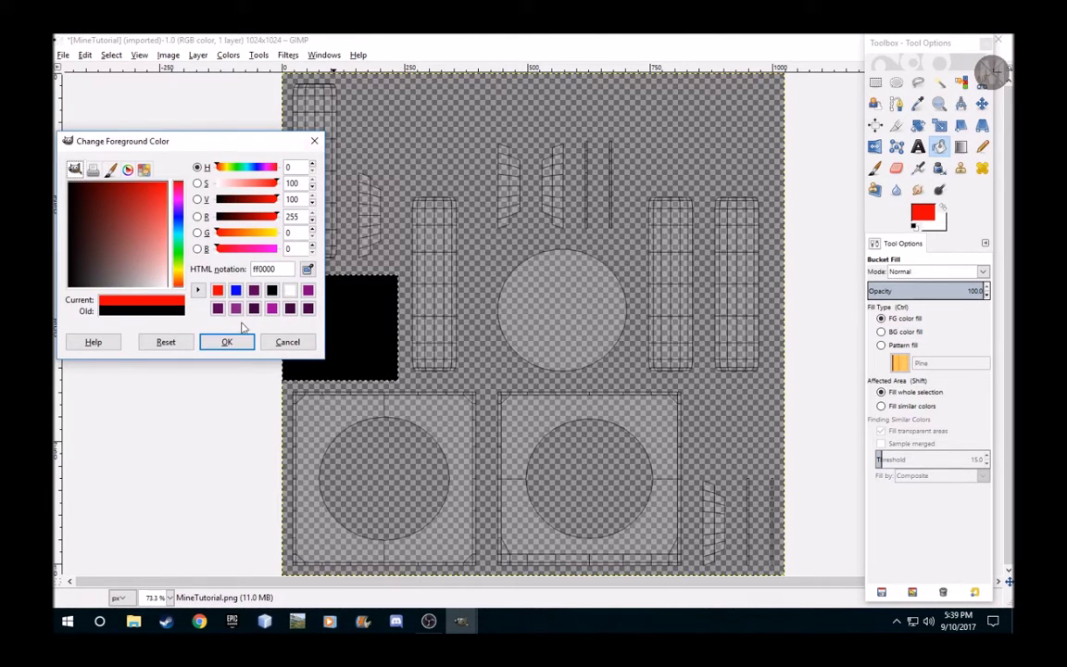
left_click(227, 343)
left_click(319, 321)
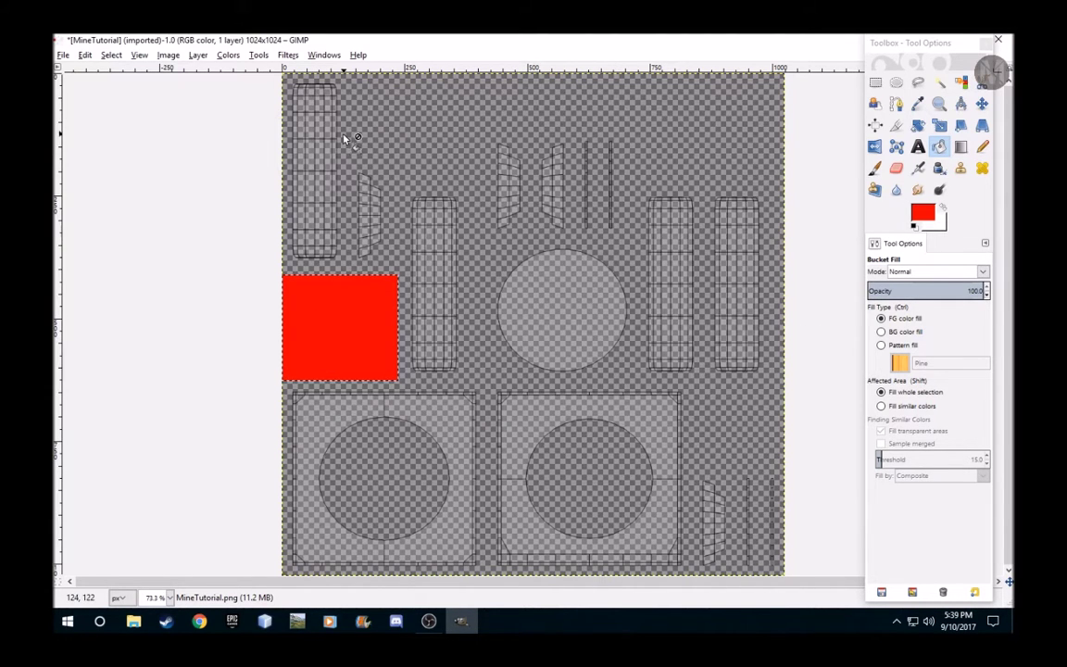
Step: Draw a rectangular selection of about 71 × 268 px around the narrow tapered island above the red area and try to fill it red
left_click(287, 54)
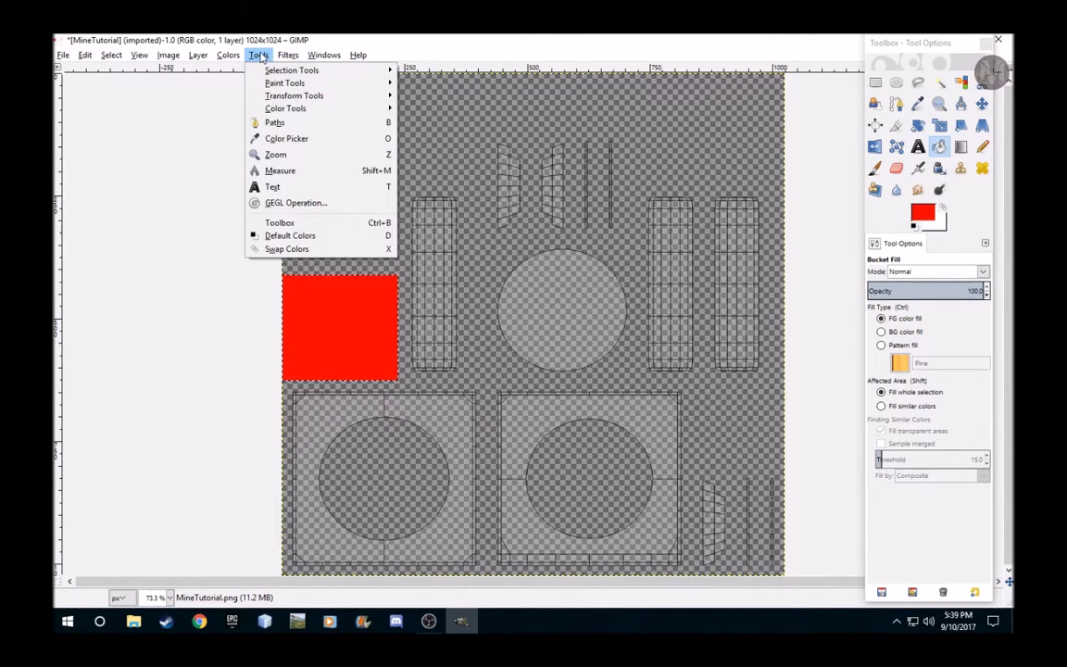
mouse_move(289, 70)
left_click(452, 70)
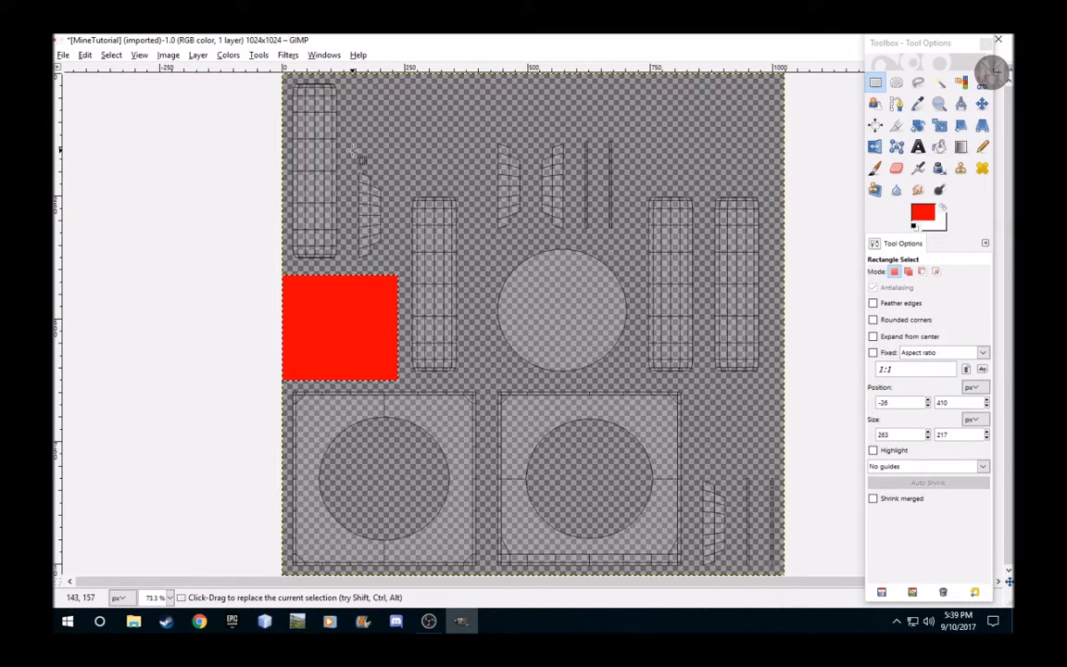
left_click_drag(353, 151, 387, 280)
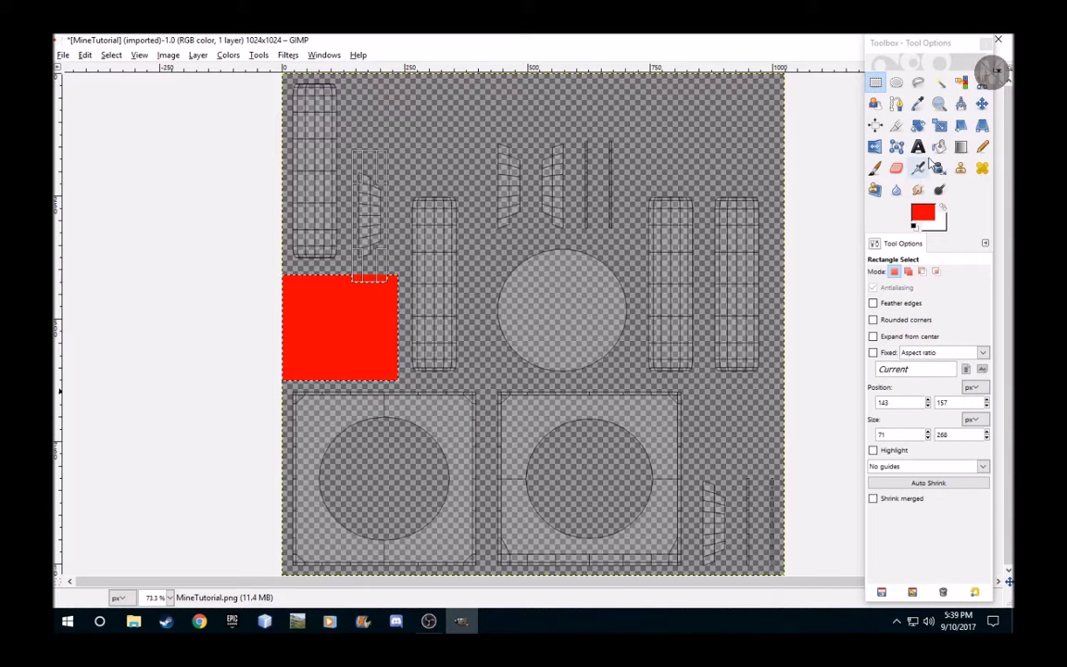
left_click(938, 146)
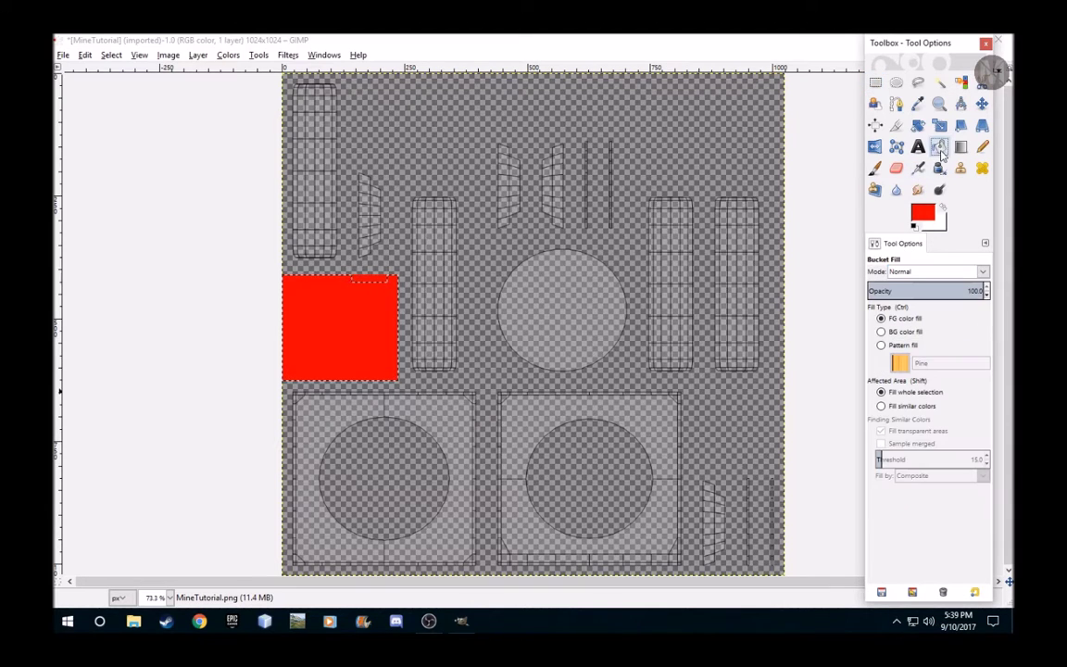
left_click(356, 210)
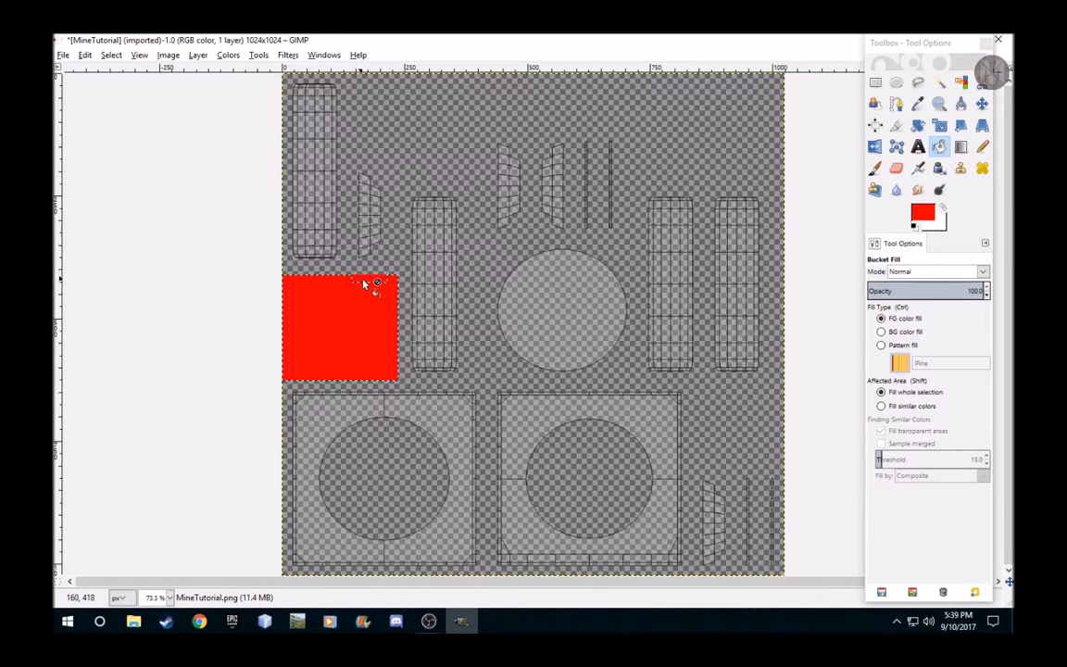
right_click(236, 324)
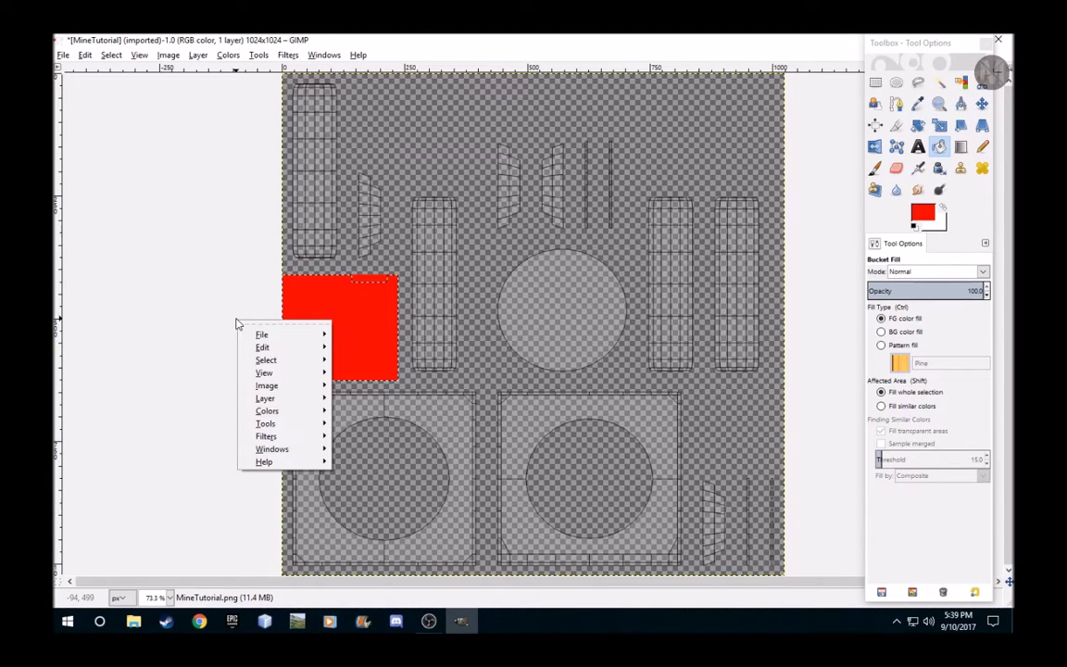
left_click(230, 269)
Step: Select a rectangle of about 81 × 210 px around the narrow tapered island above the red area and fill it red
left_click(258, 55)
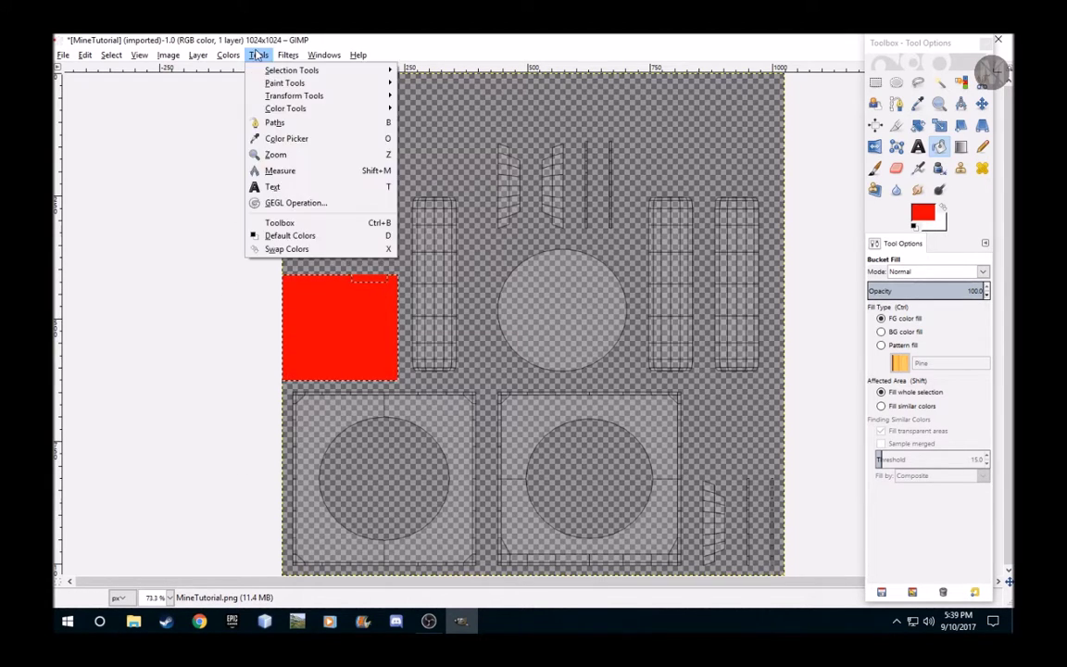
mouse_move(352, 74)
left_click(446, 71)
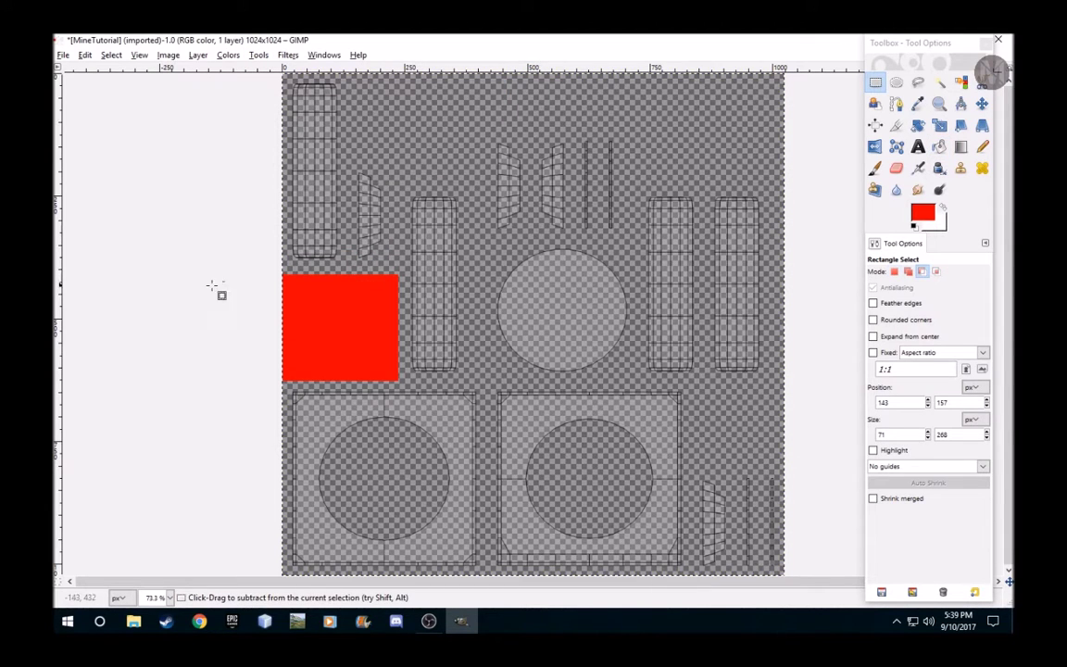
left_click_drag(352, 163, 393, 266)
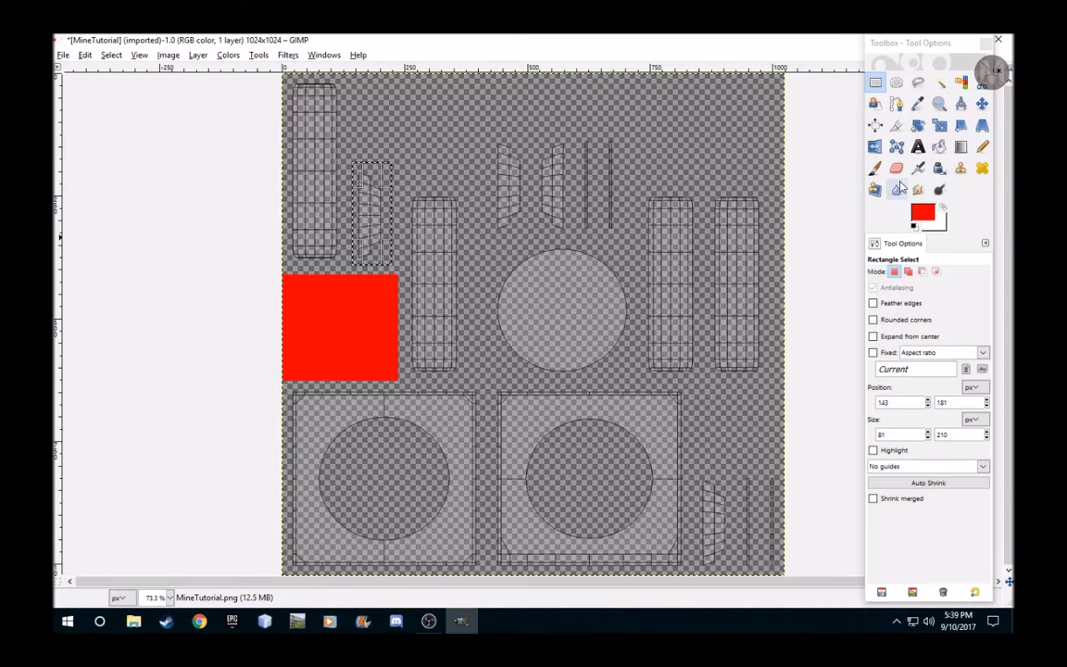
left_click(938, 146)
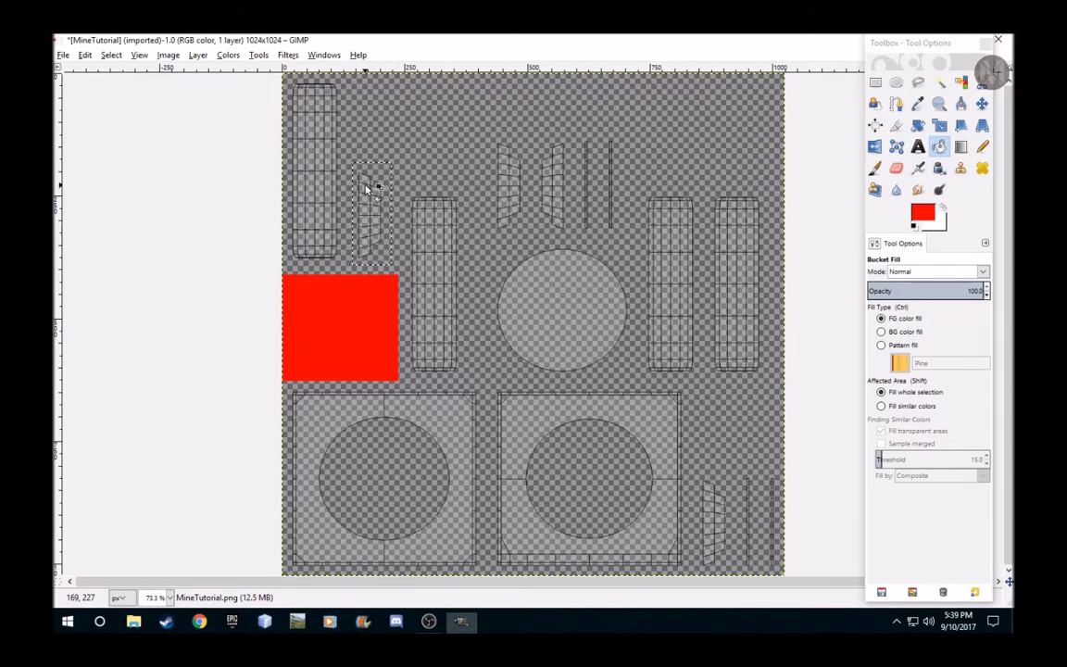
left_click(372, 208)
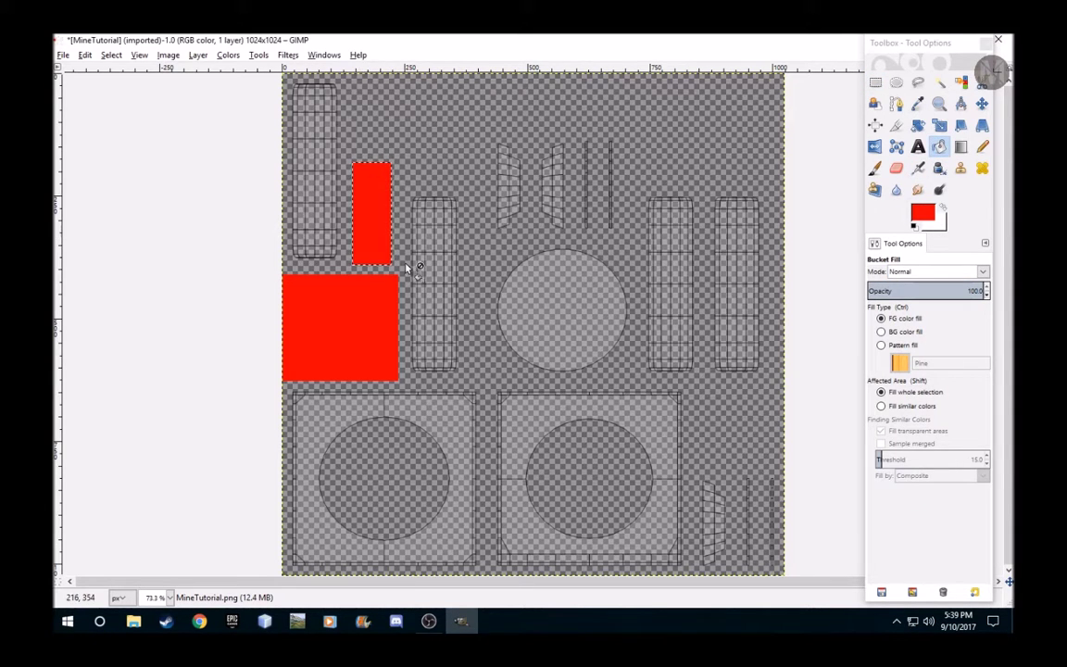
Step: Select a rectangle of about 195 × 222 px around the two facing tapered islands above the circle and fill it red
left_click(258, 55)
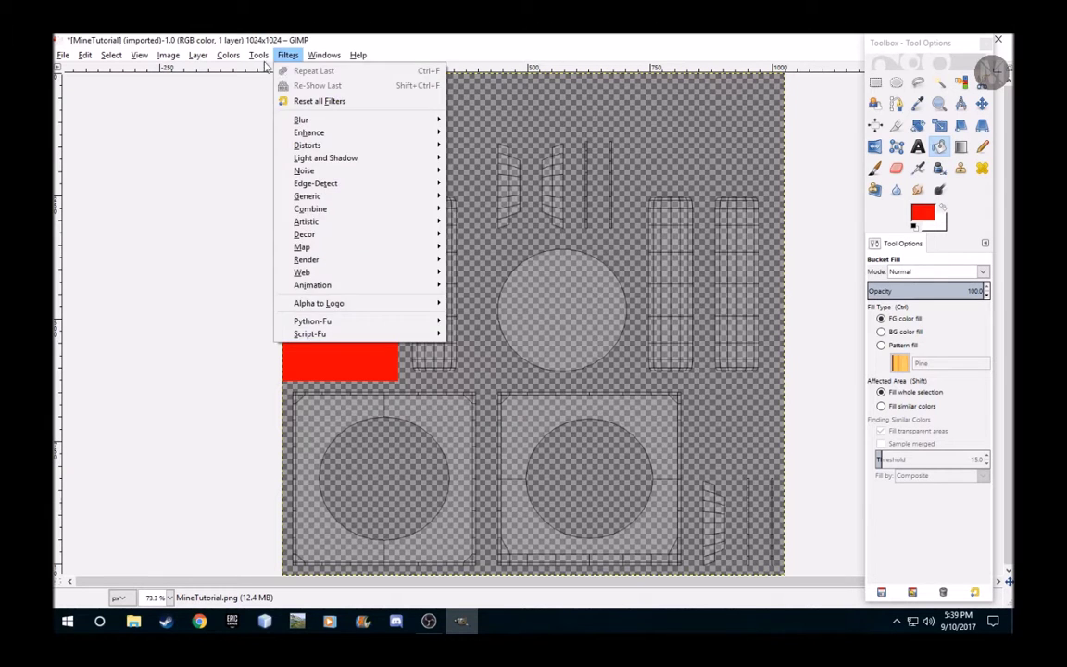
left_click(425, 74)
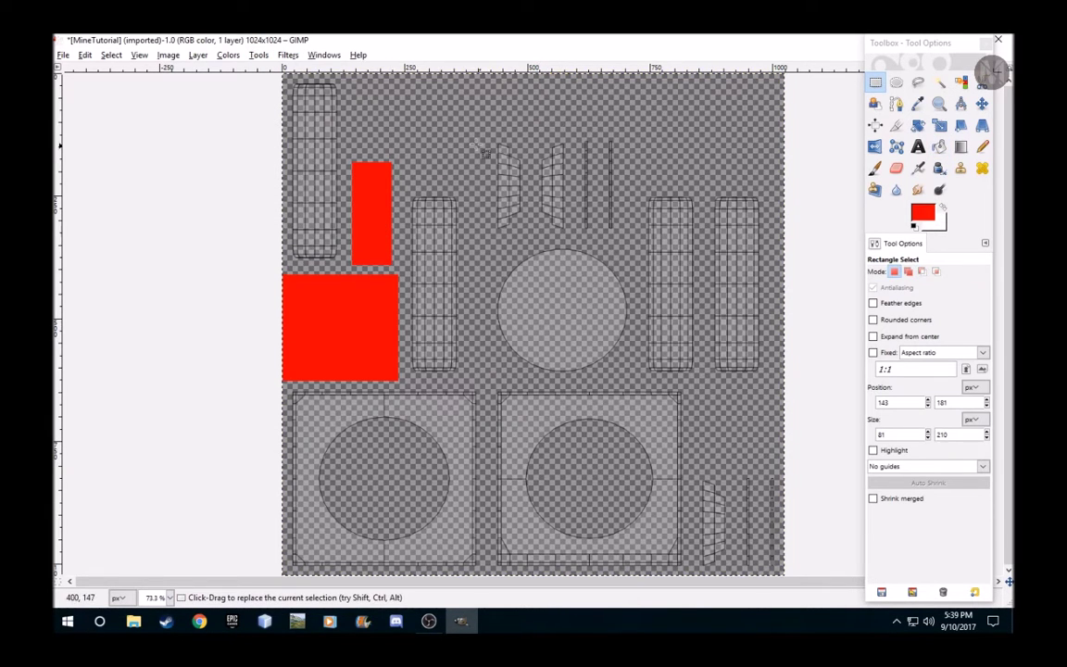
left_click_drag(479, 129, 574, 236)
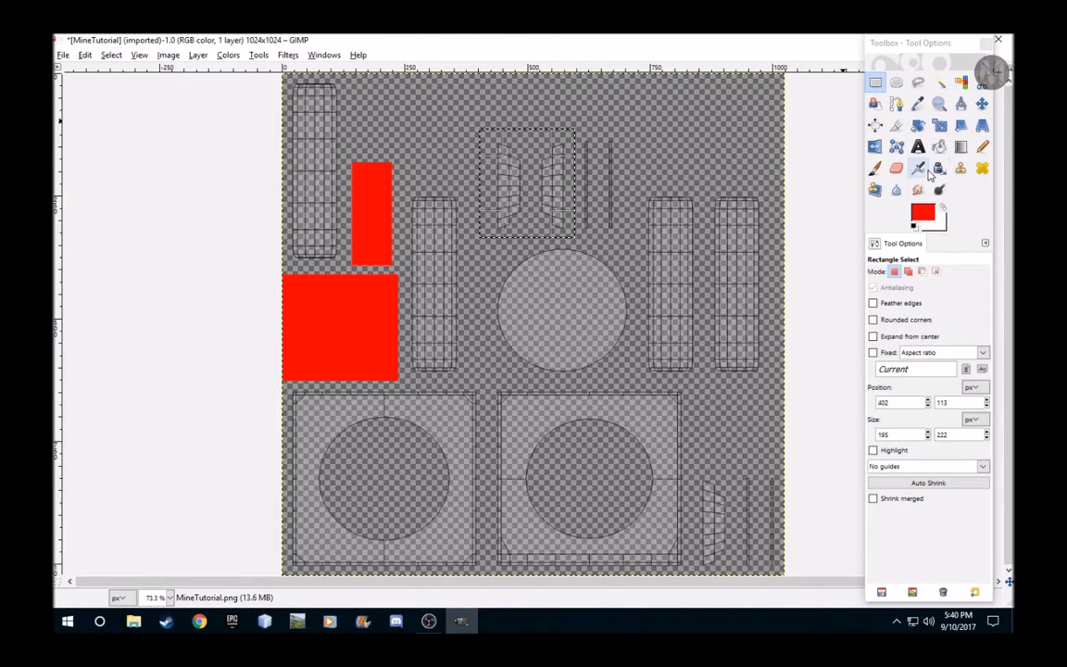
left_click(938, 146)
left_click(509, 161)
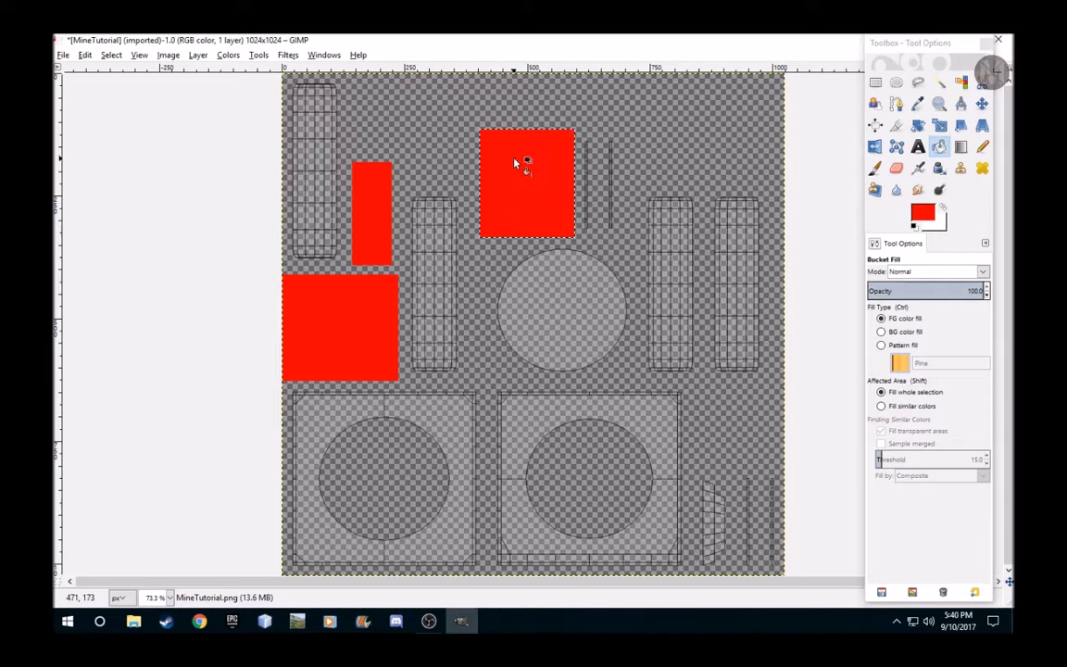
Step: Select a rectangle of about 71 × 260 px around the tapered island near the layout's lower-right corner and fill it red
left_click(258, 55)
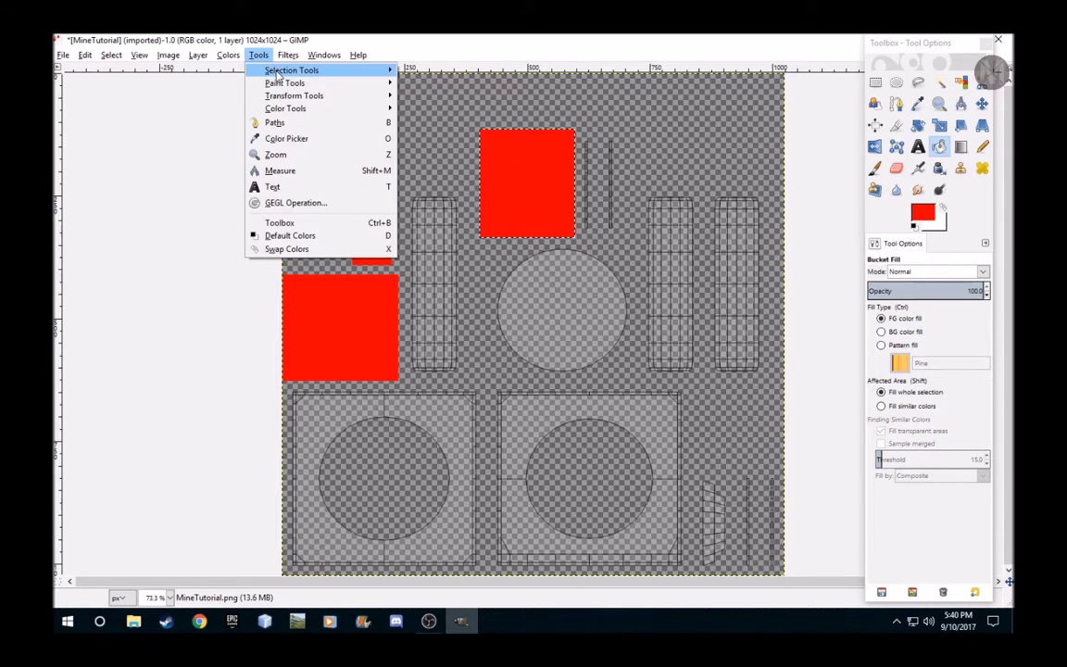
mouse_move(292, 70)
left_click(442, 71)
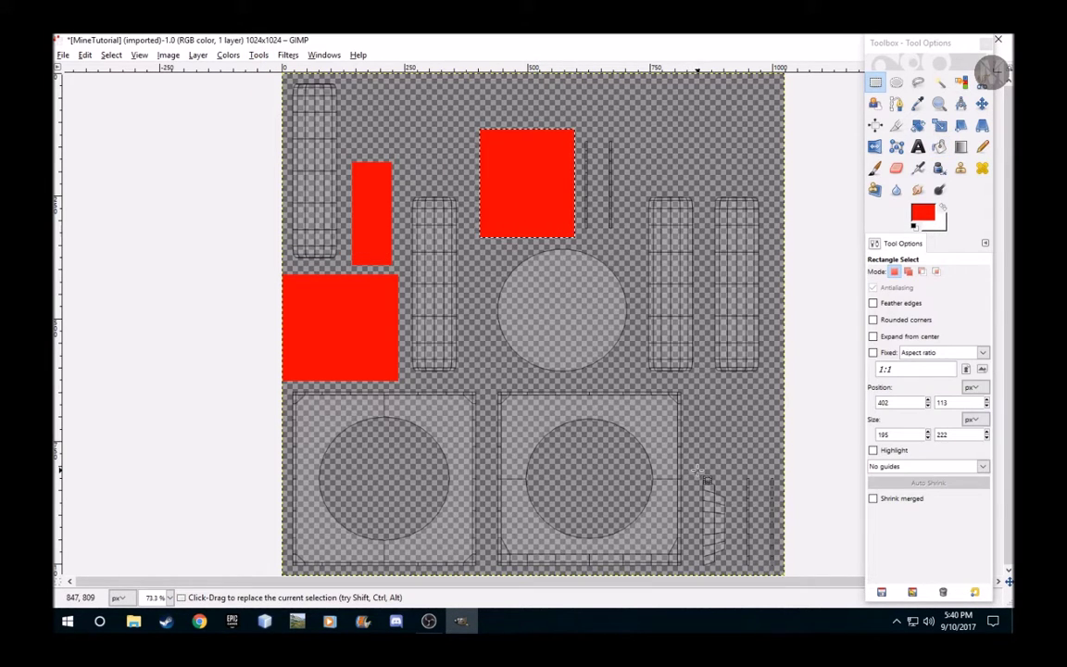
left_click_drag(698, 469, 734, 602)
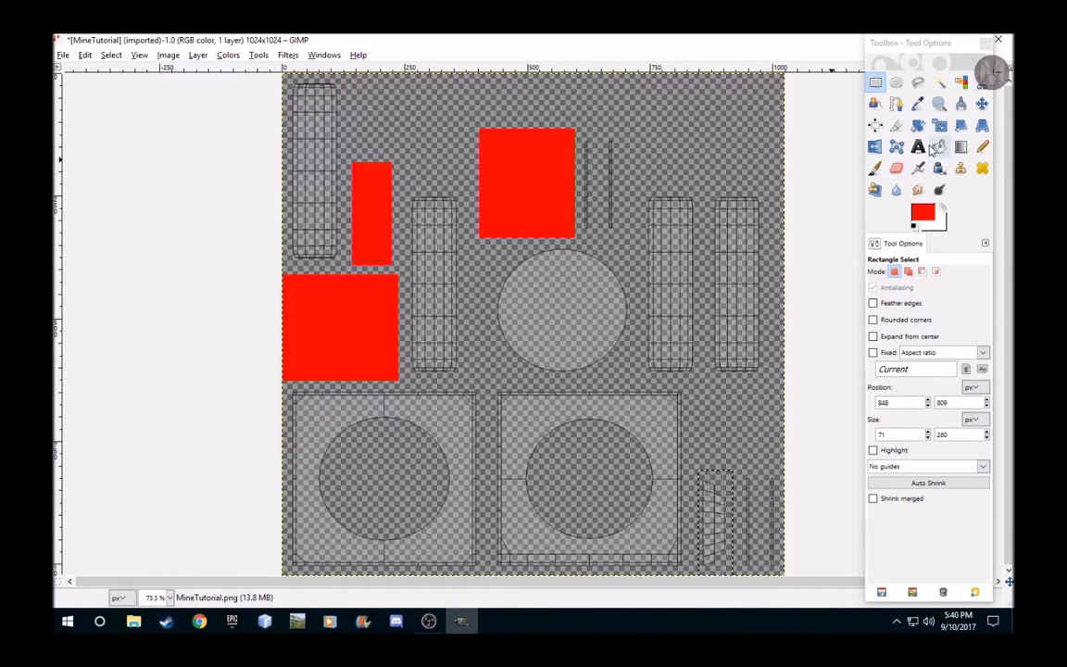
left_click(938, 146)
left_click(704, 492)
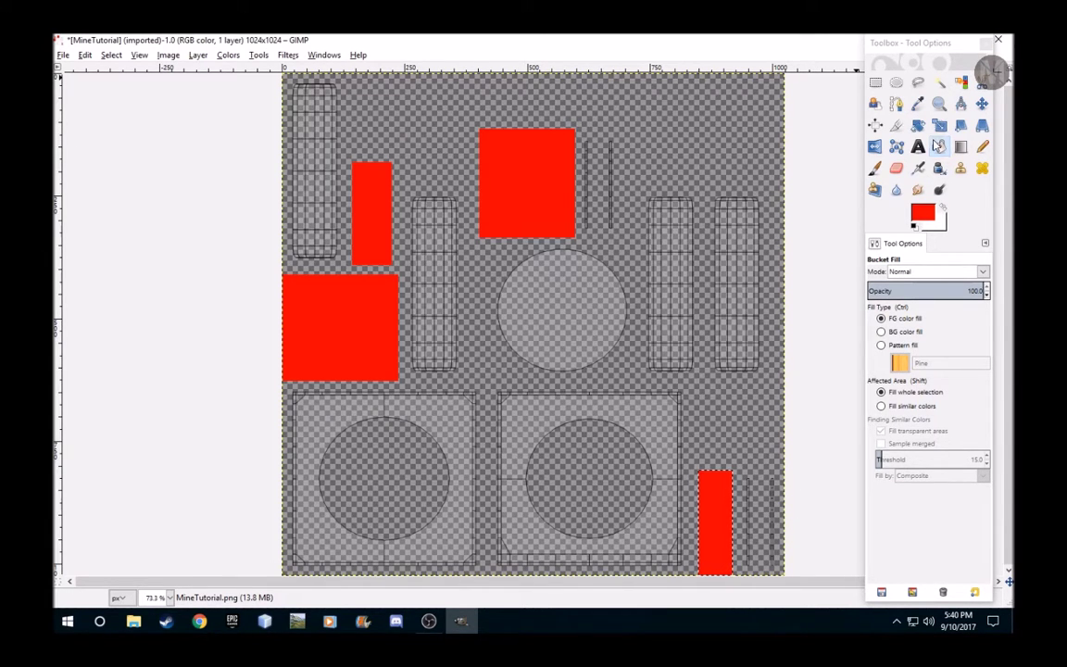
Step: Set the foreground color to pure blue (0000ff)
left_click(922, 214)
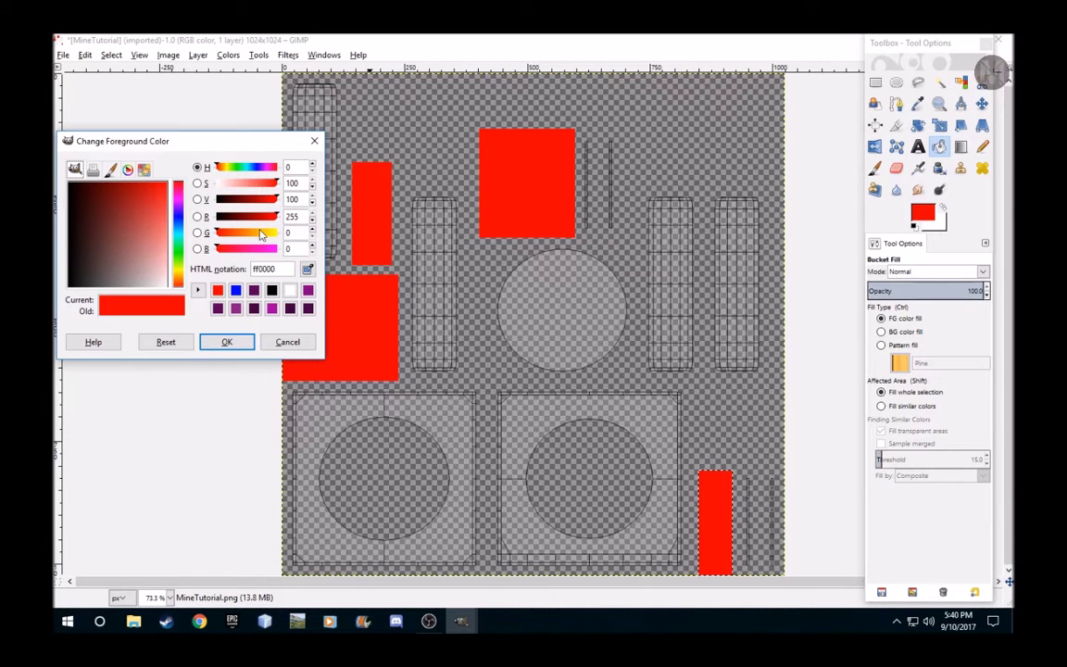
left_click_drag(231, 249, 213, 222)
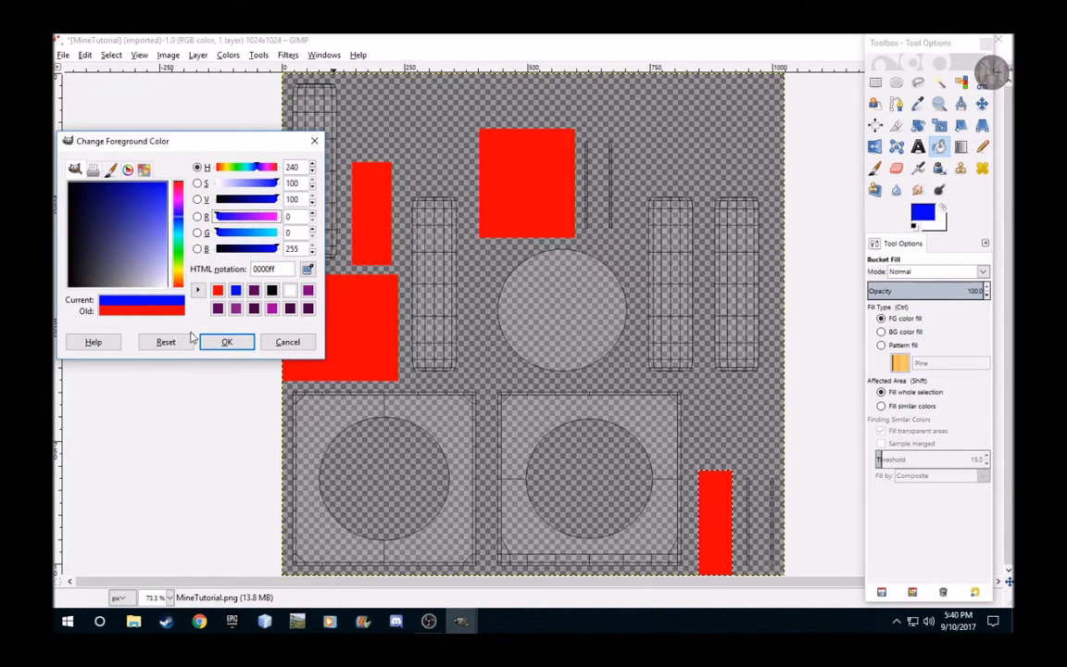
left_click(225, 342)
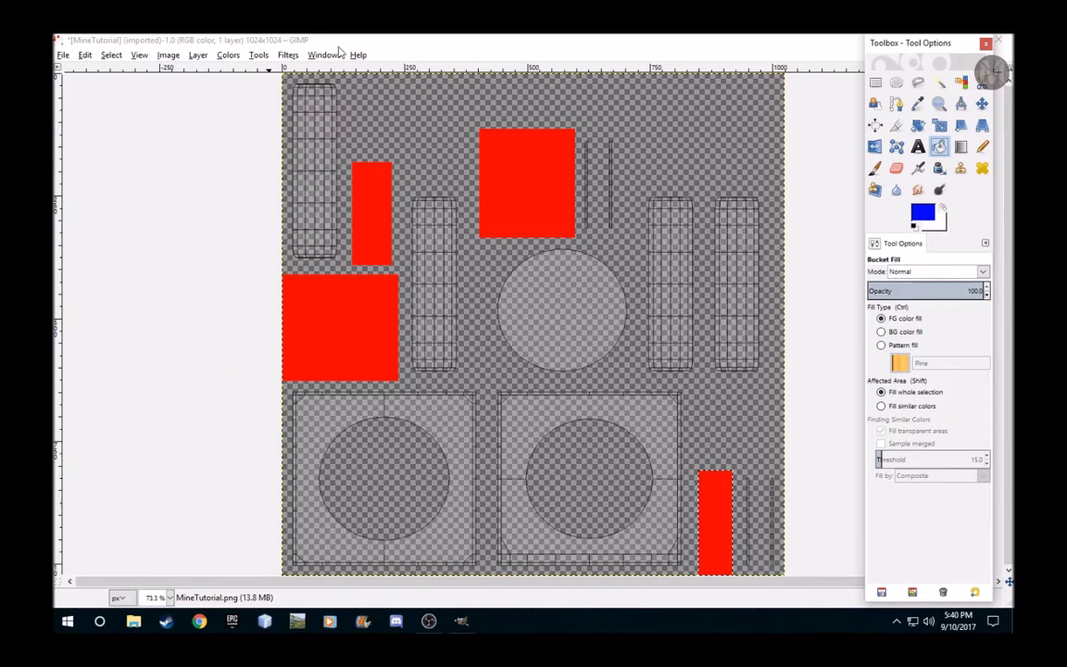
Step: Select everything outside the red areas with Select by Color and bucket-fill the selection with blue
left_click(259, 55)
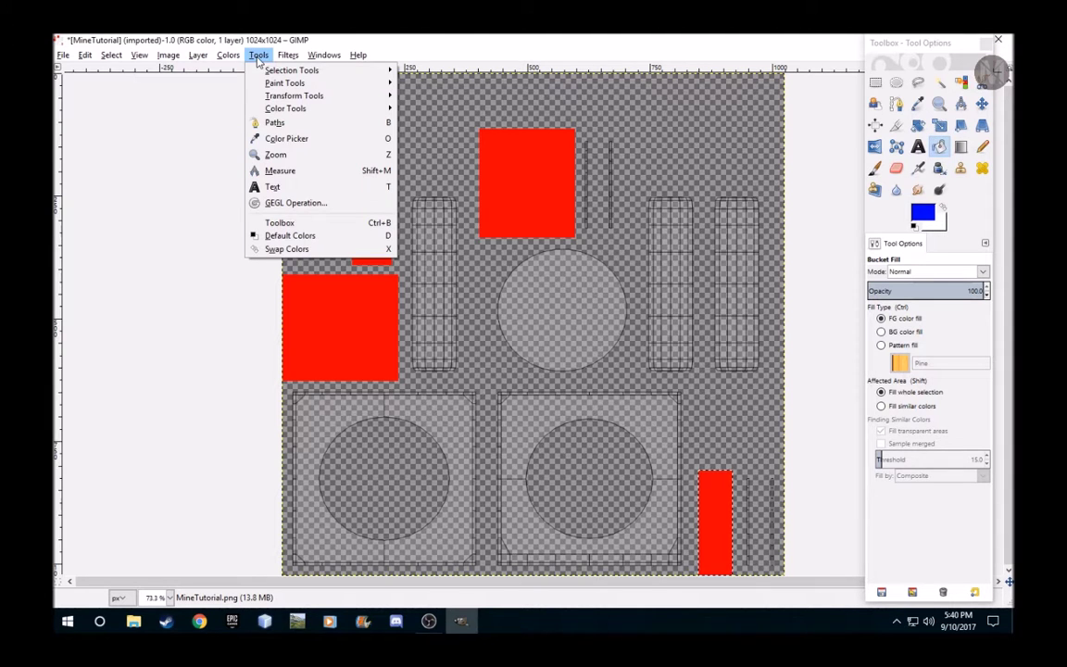
mouse_move(311, 73)
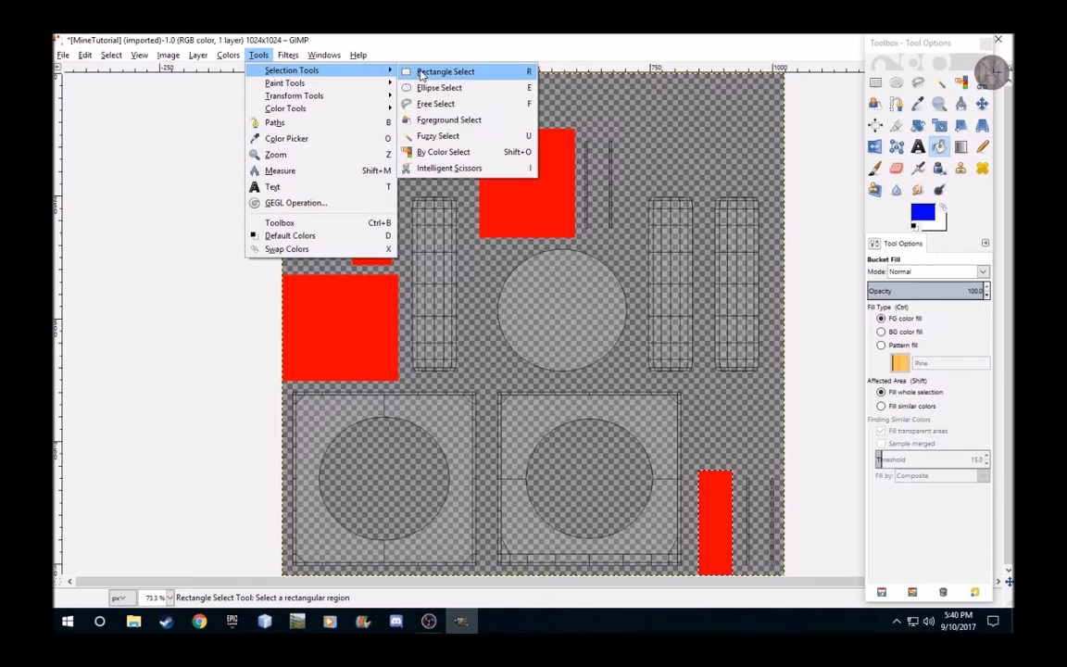
left_click(441, 153)
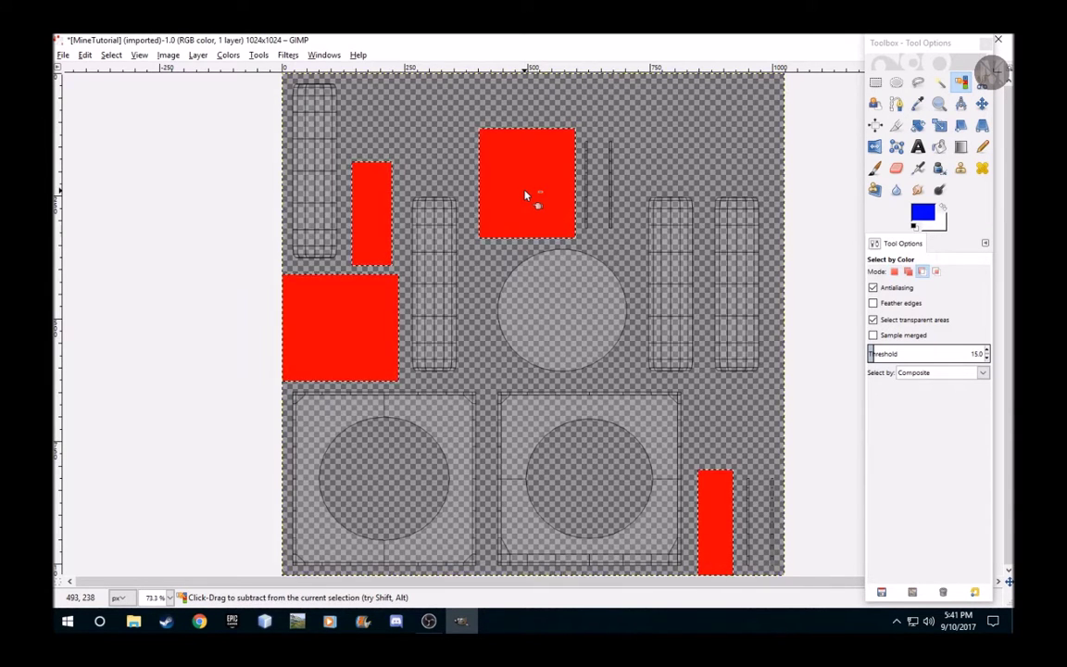
left_click(939, 146)
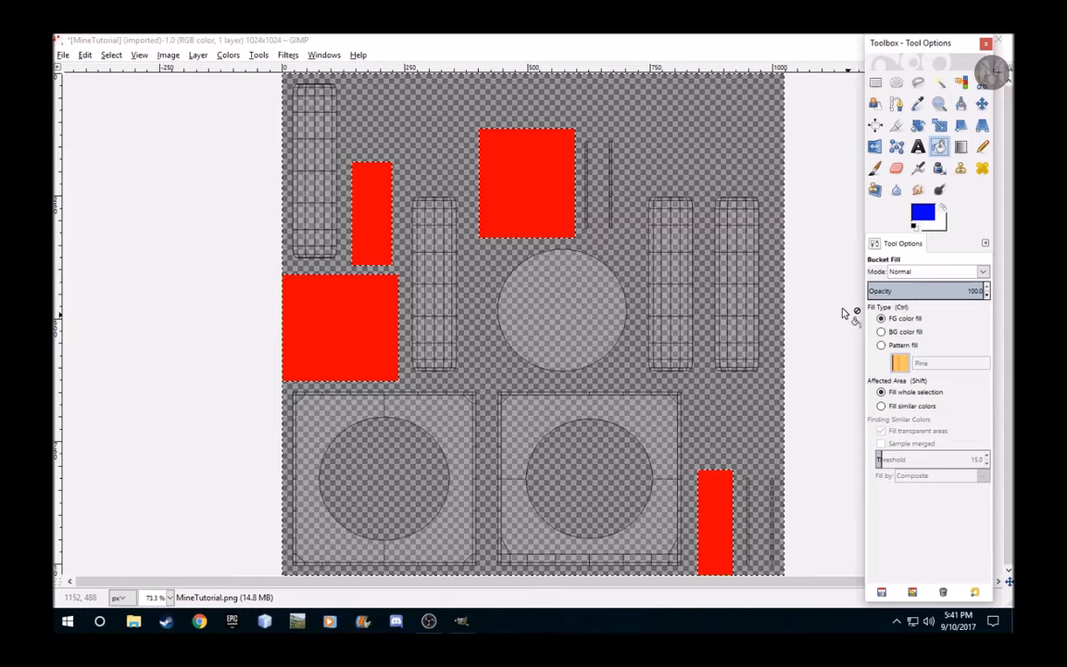
left_click(665, 119)
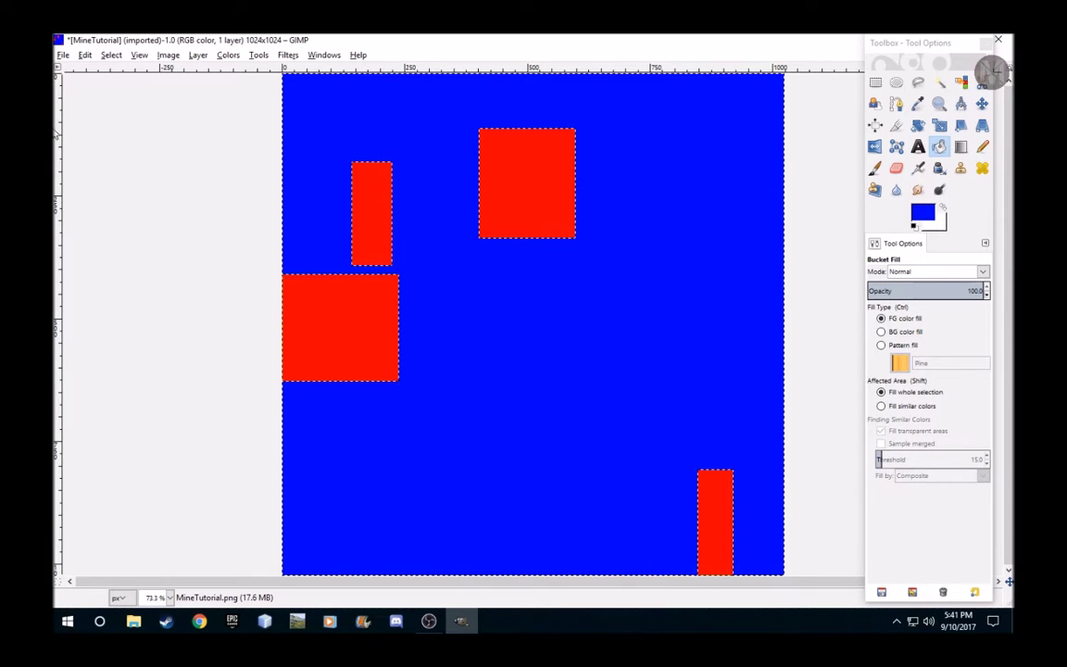
Step: Export the colored layout to the Documents folder as MineTutorialUE4.png
left_click(63, 54)
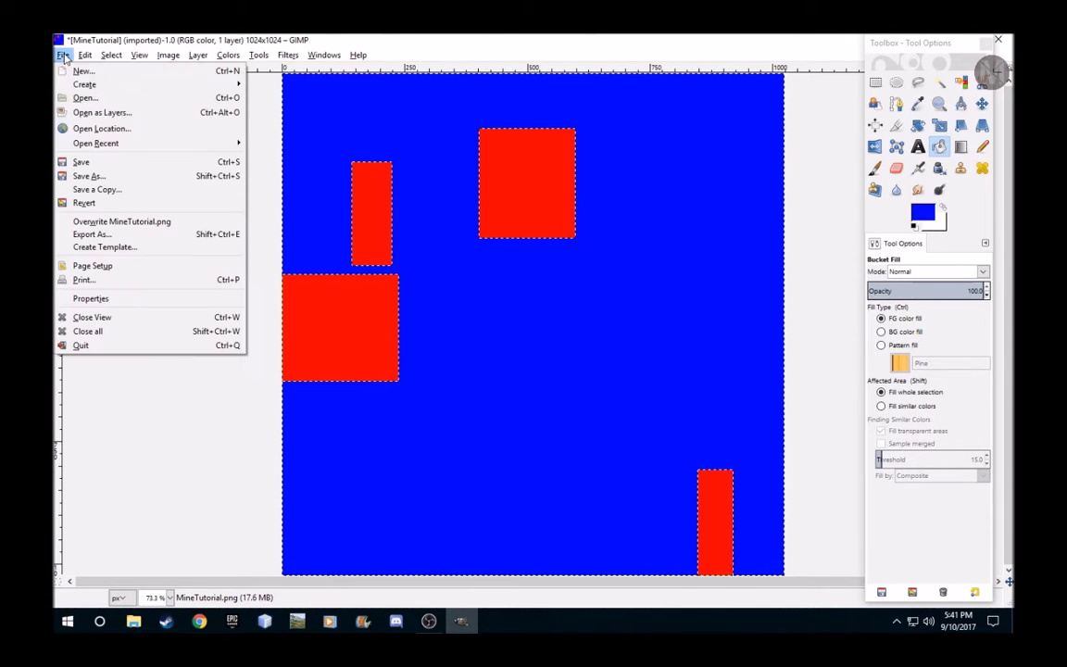
left_click(108, 231)
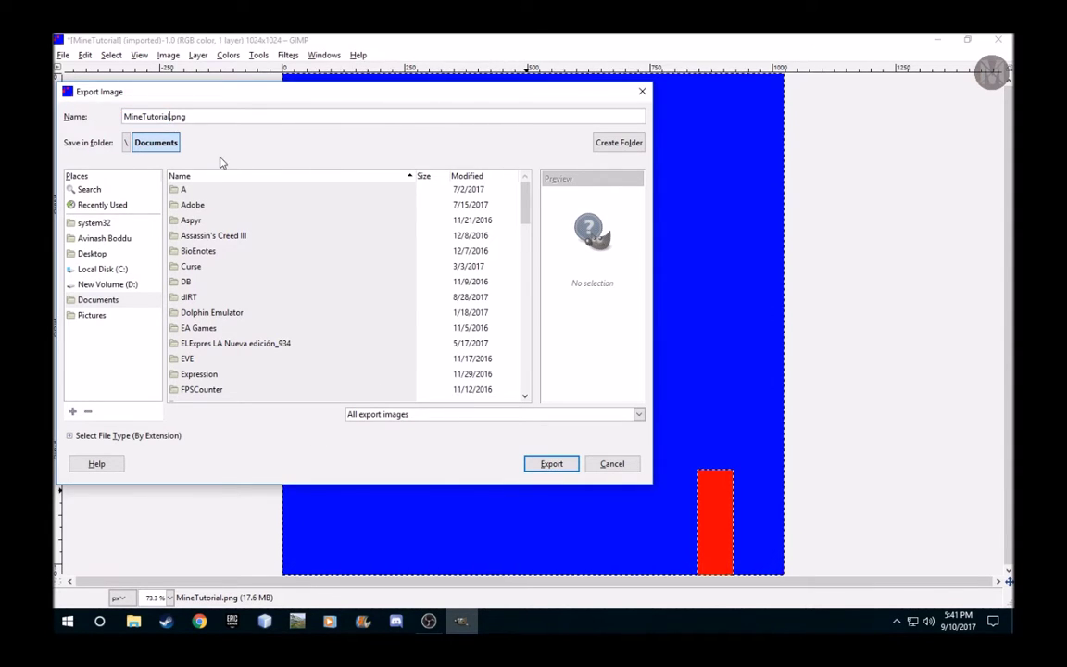
type("4")
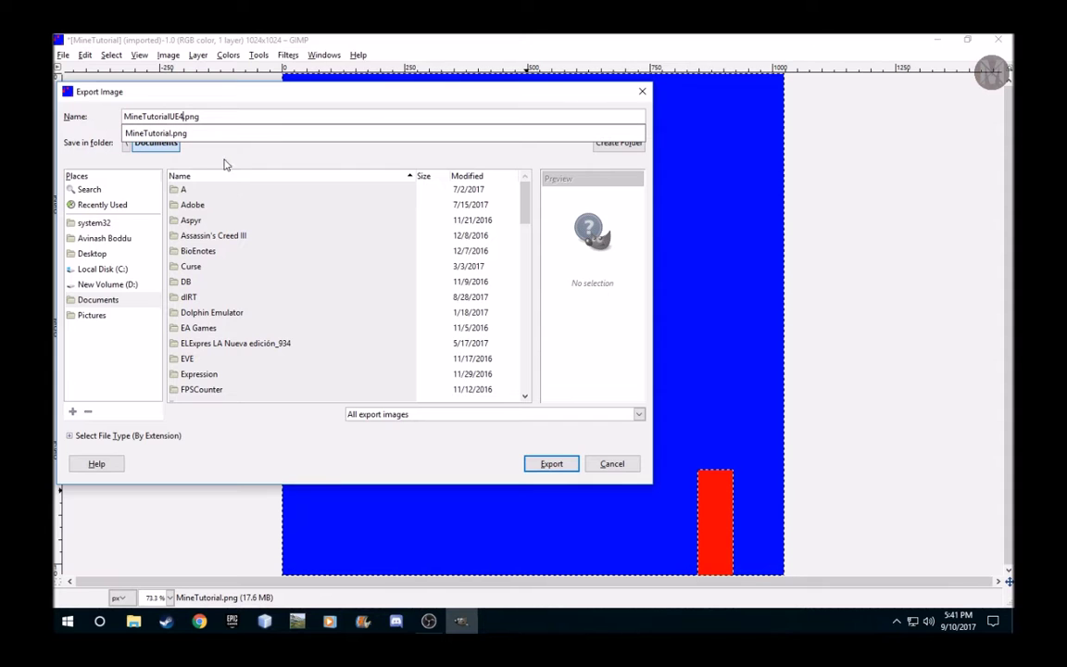
left_click(540, 465)
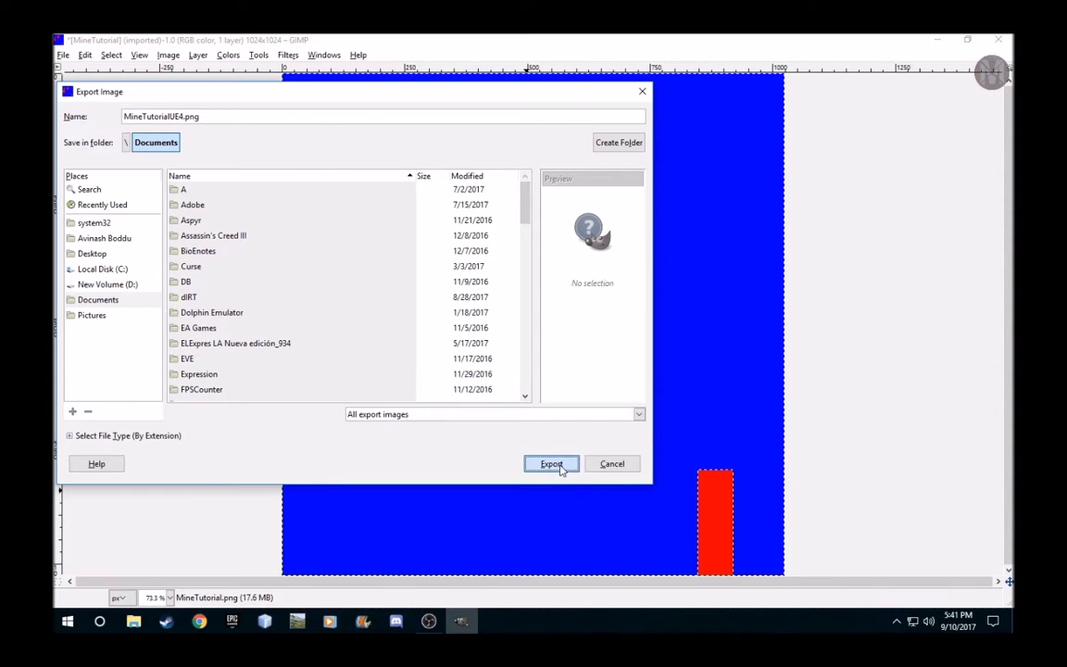
left_click(544, 464)
left_click(539, 453)
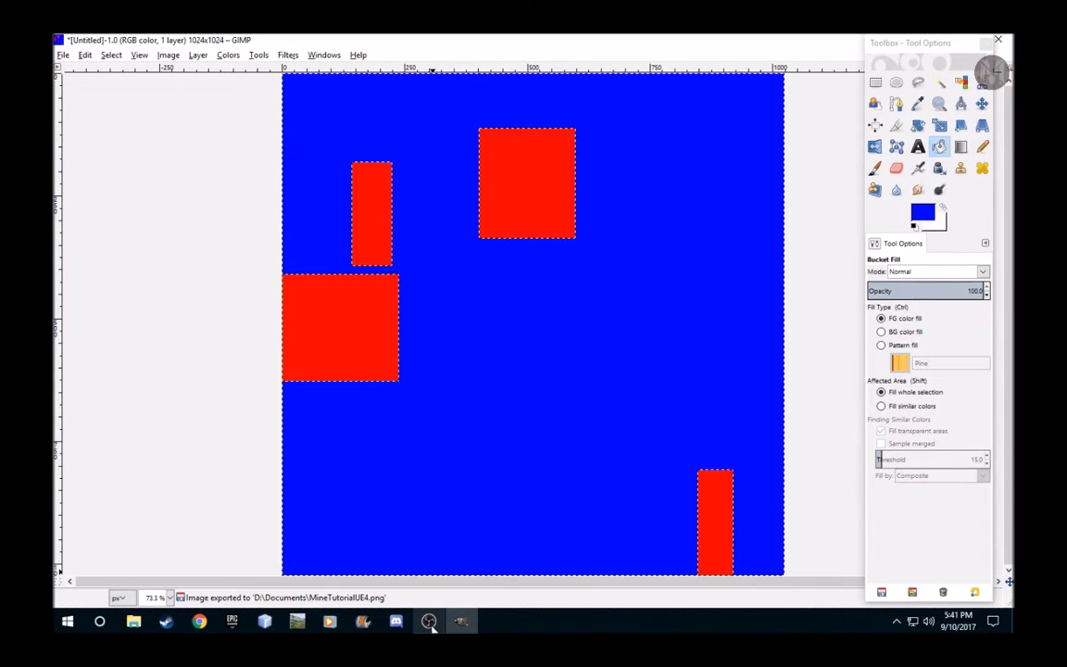
Step: Switch to the MineTutorial project in Unreal Editor and create a folder named Mine in the Content root
left_click(419, 572)
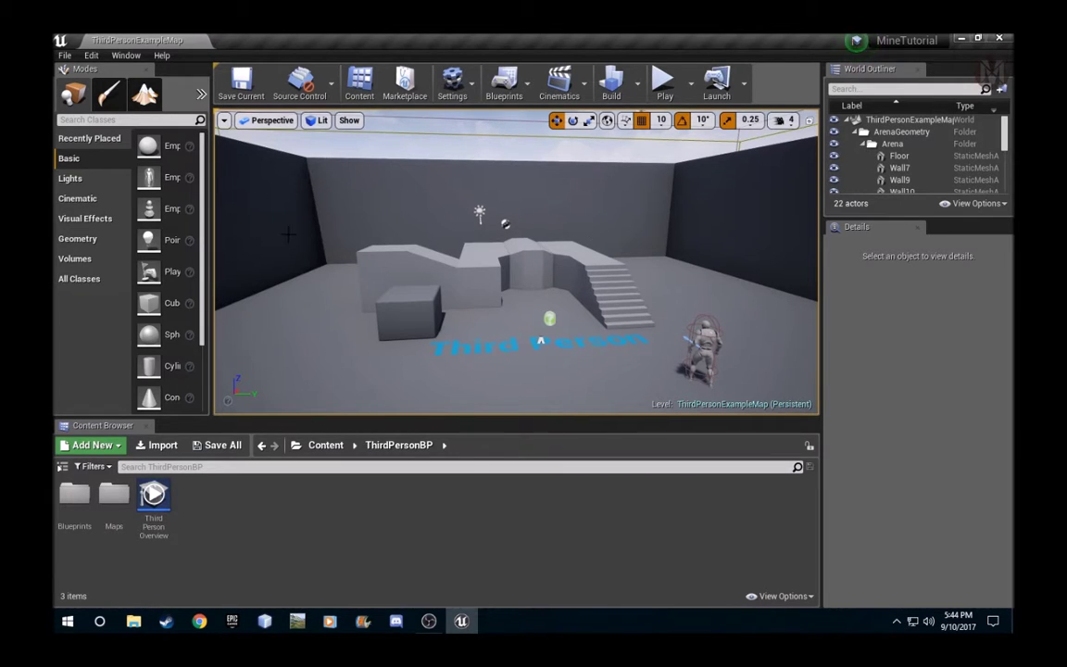
left_click(325, 444)
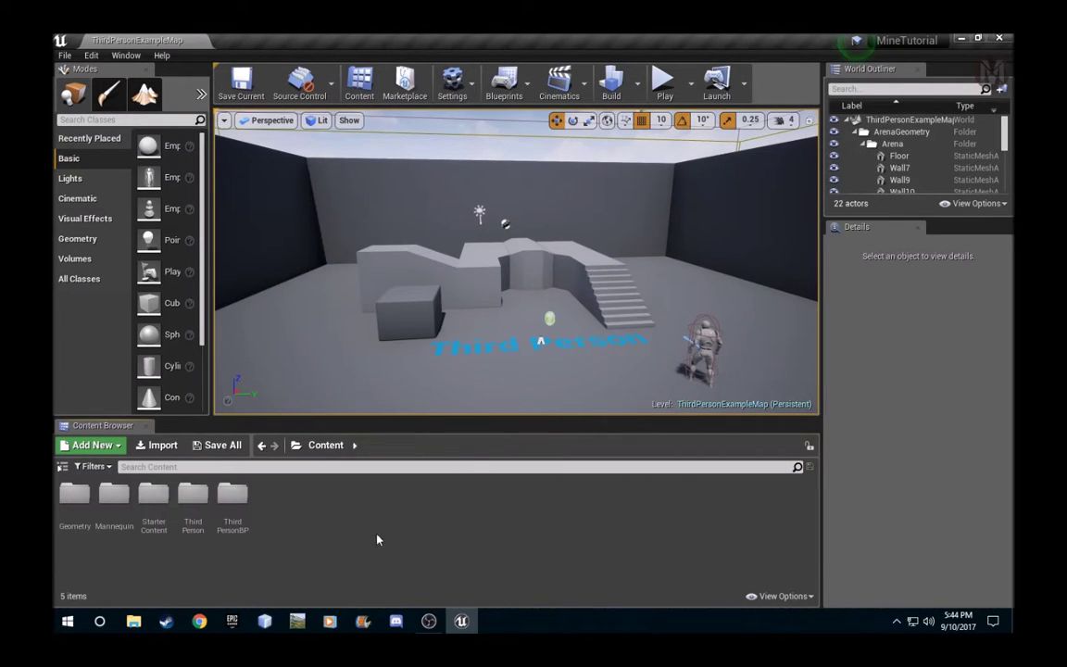
right_click(284, 508)
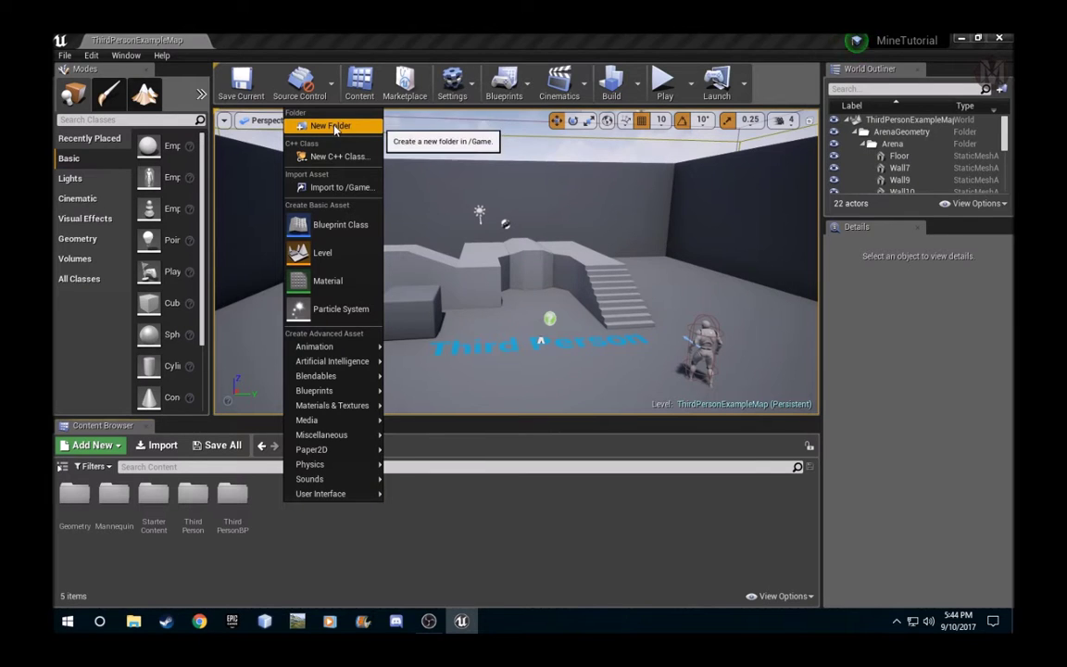
left_click(301, 113)
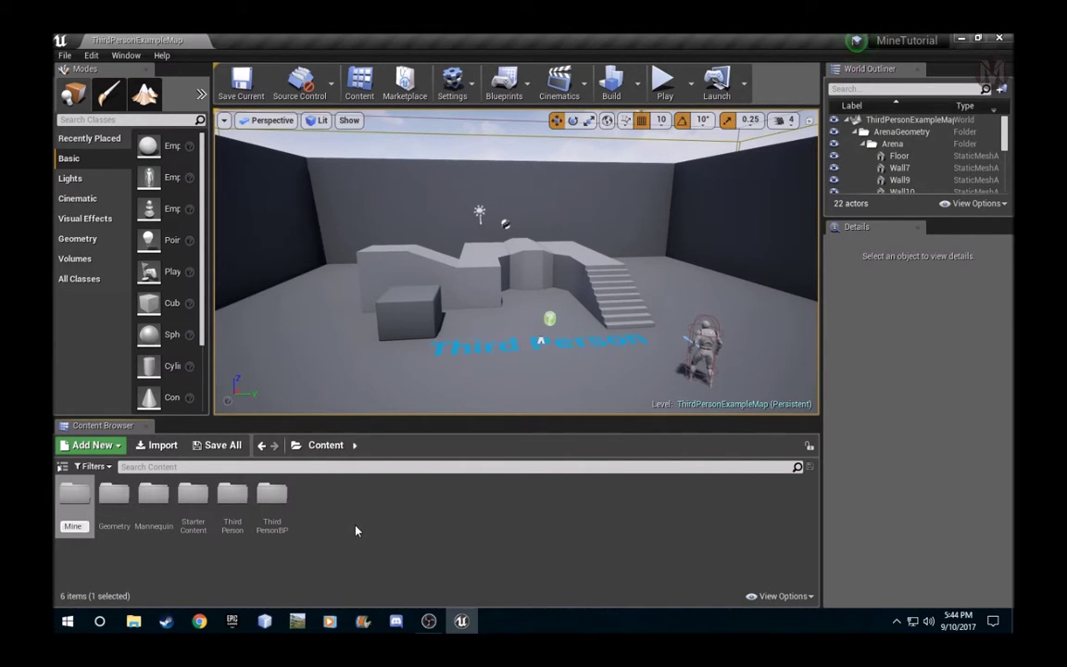
key("Return")
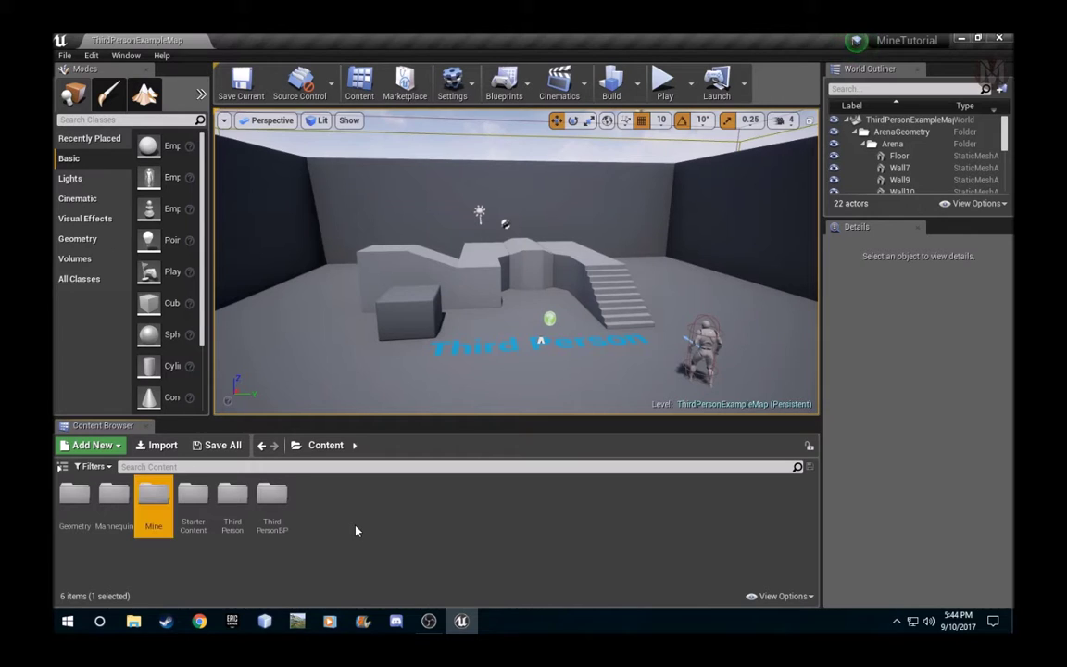
Step: Create a subfolder named MeshAndTextures inside the Mine folder and open it
double_click(152, 494)
right_click(145, 519)
left_click(184, 136)
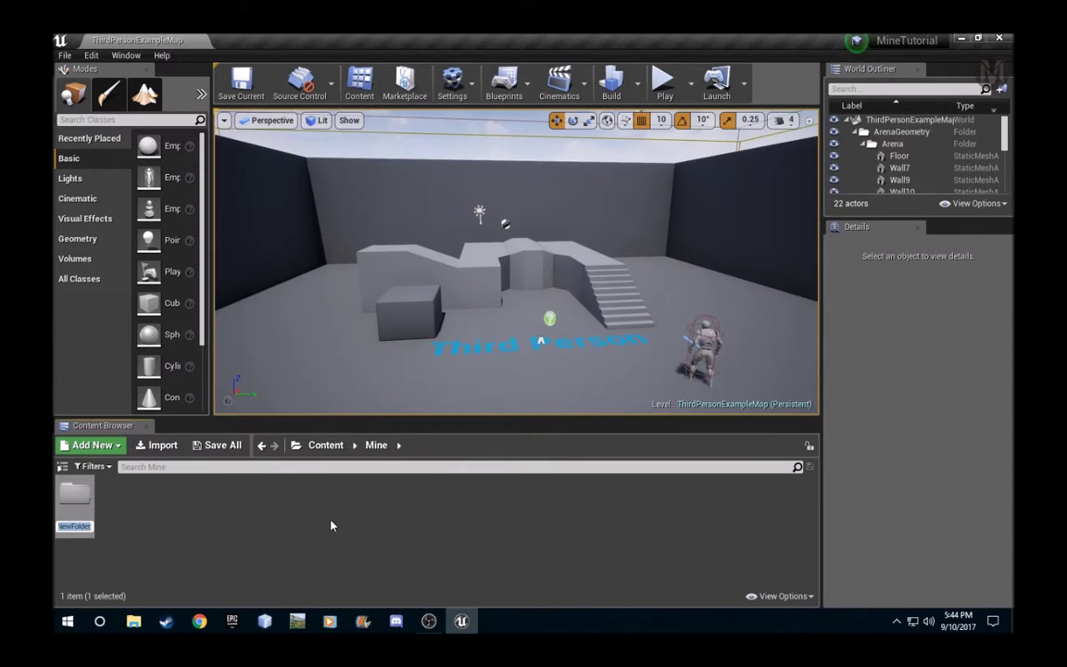
type("Mesh")
key("BackSpace")
key("Return")
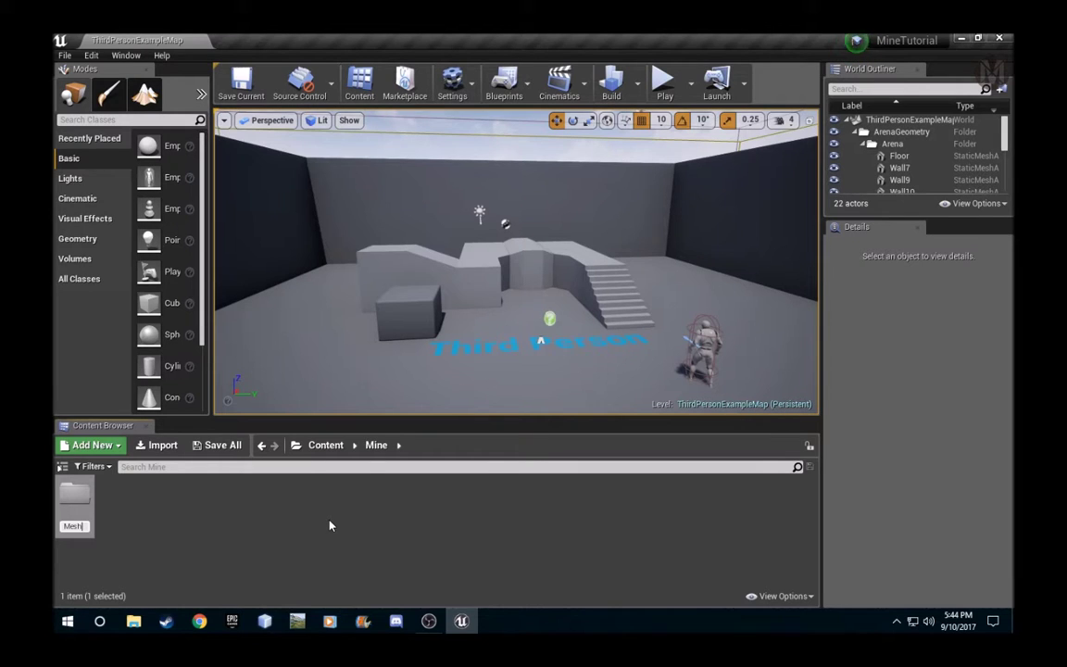
type("And")
type("Textures")
key("Return")
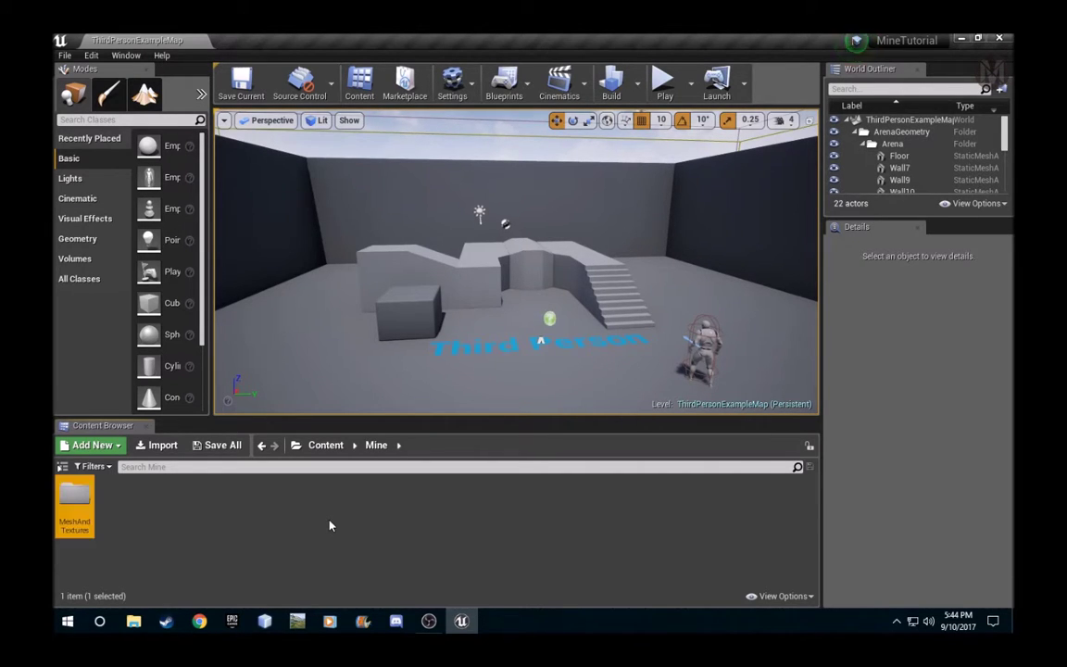
double_click(66, 513)
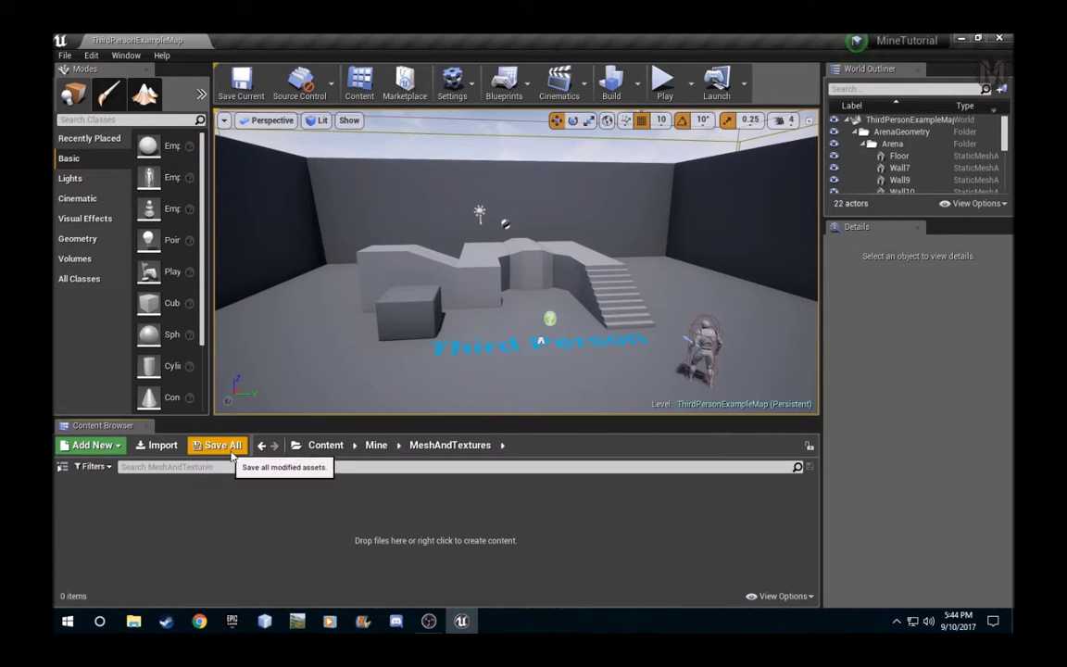
Step: Import the MineTutorial mesh and the MineTutorialUE4 texture from Documents into MeshAndTextures, using Import All with the default FBX options
left_click(163, 445)
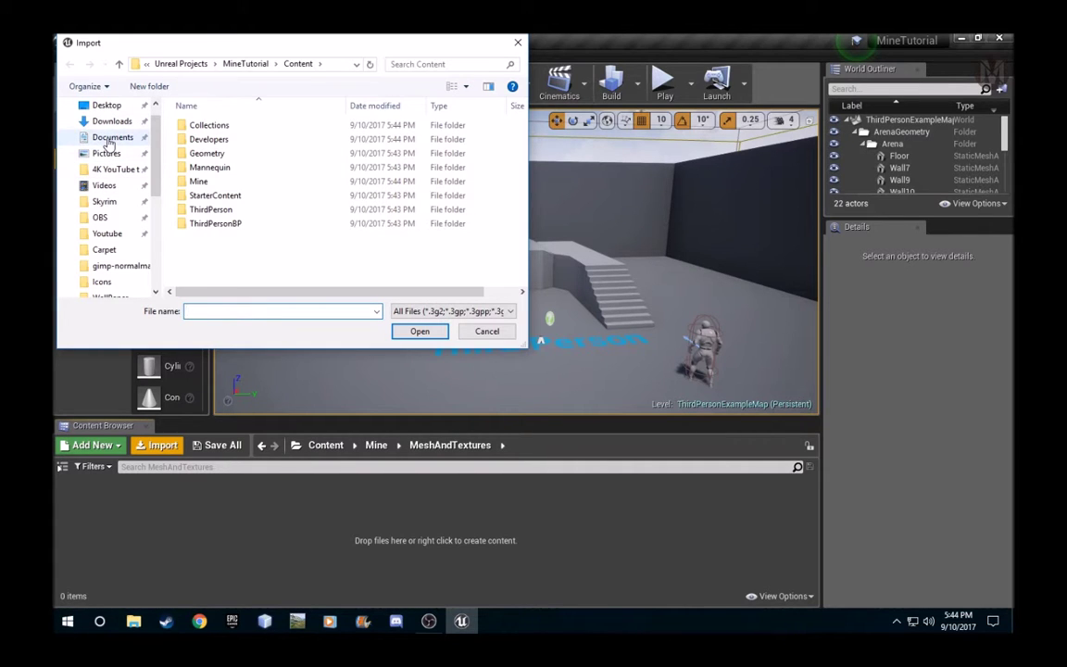
left_click(110, 137)
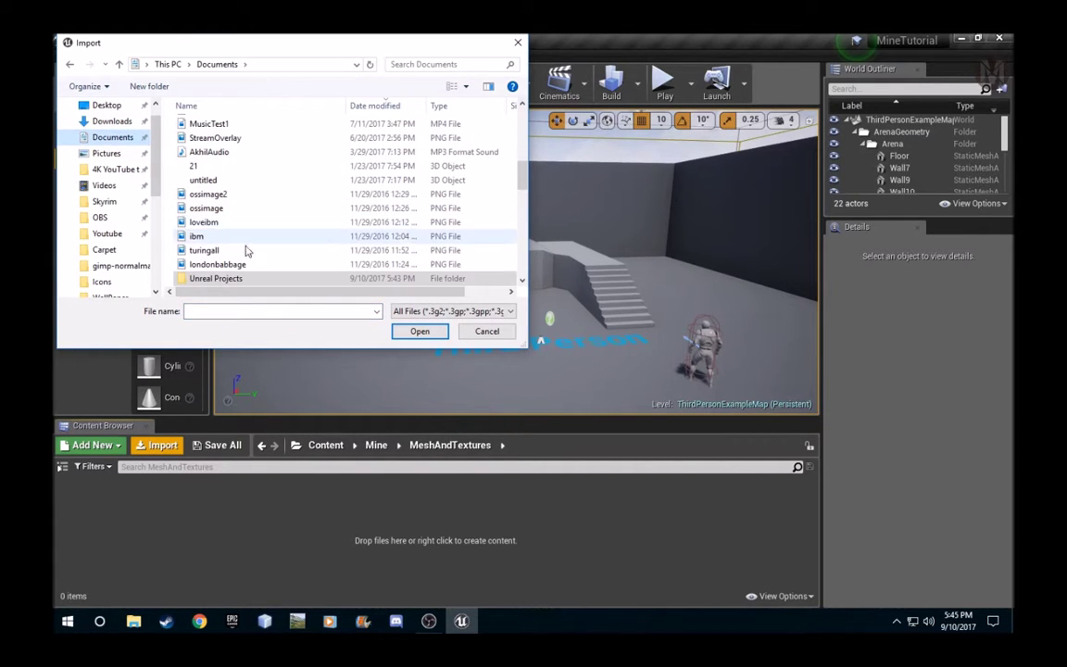
scroll(243, 264, "down", 2)
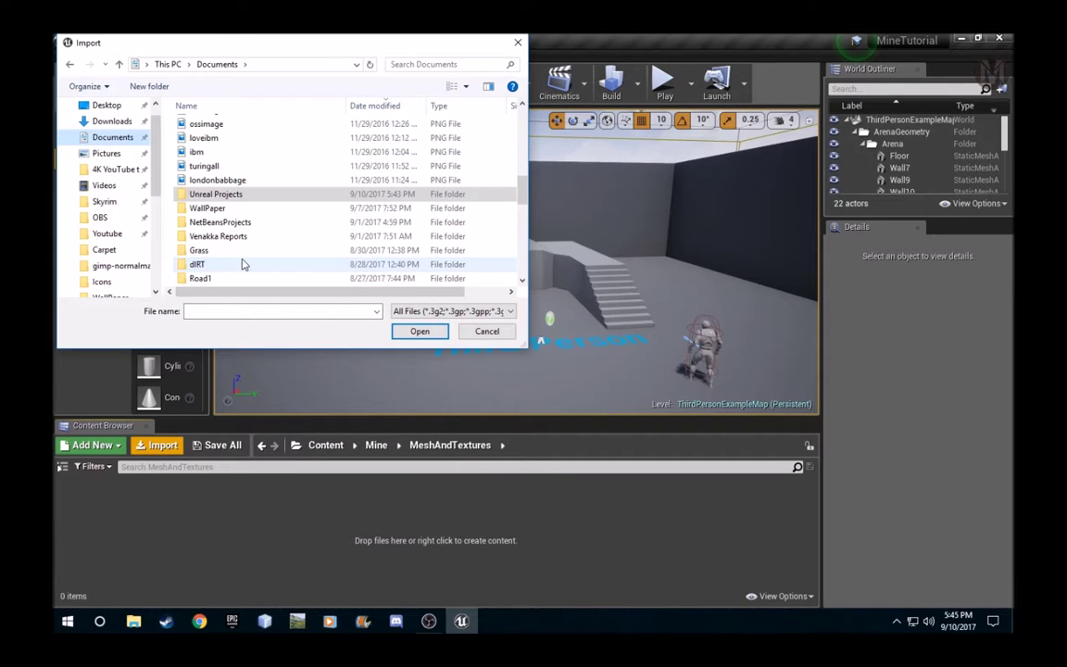
scroll(242, 265, "down", 5)
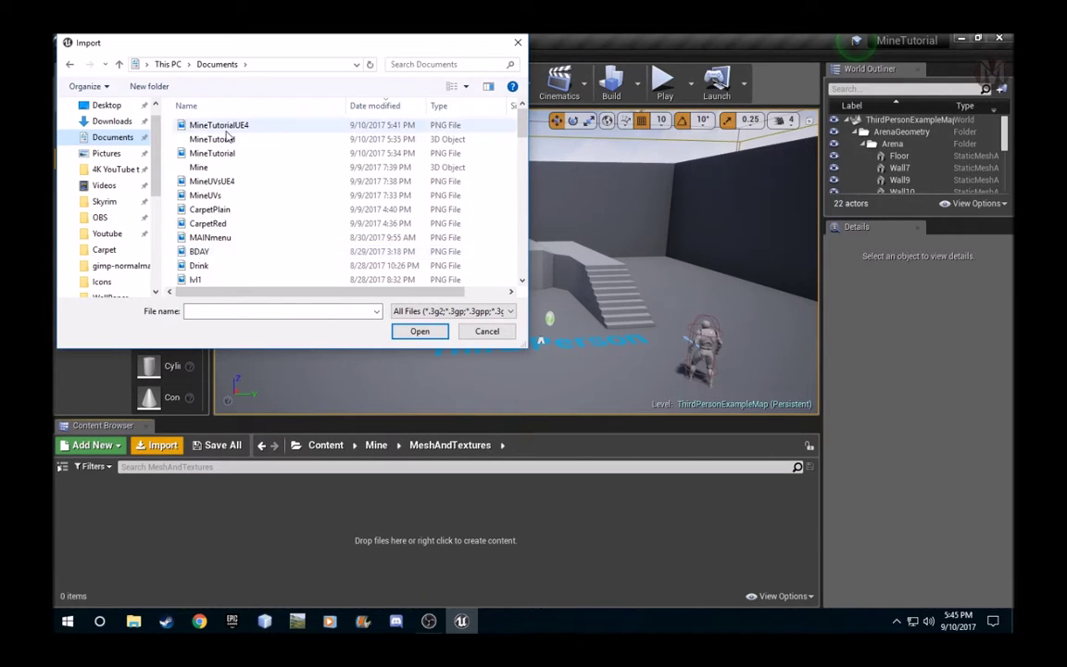
left_click(209, 124)
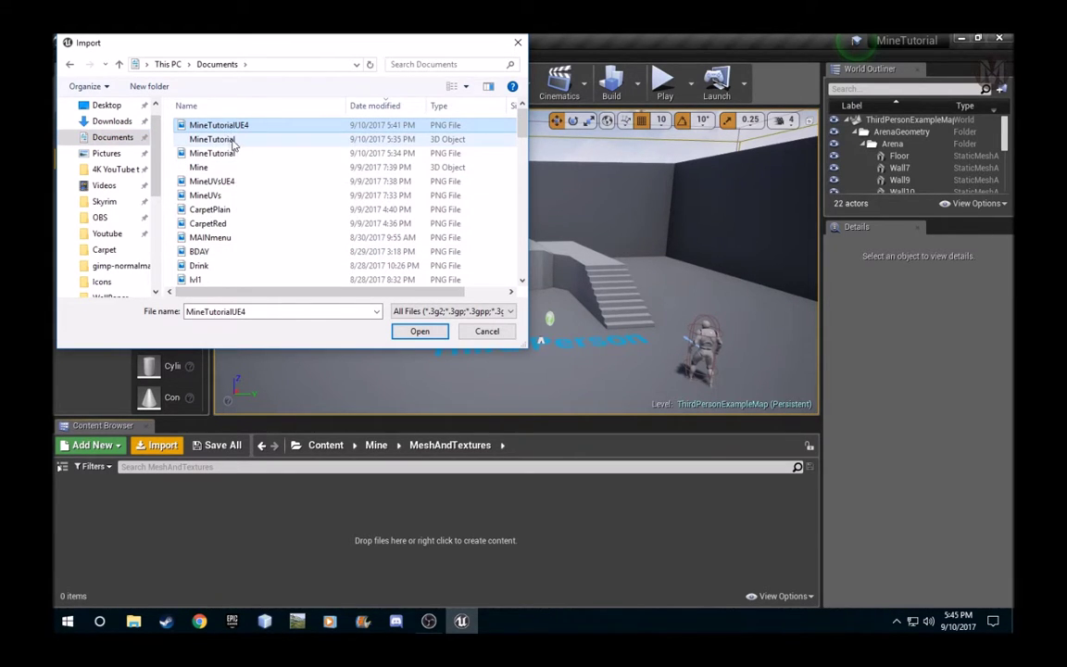
left_click(232, 140, "ctrl")
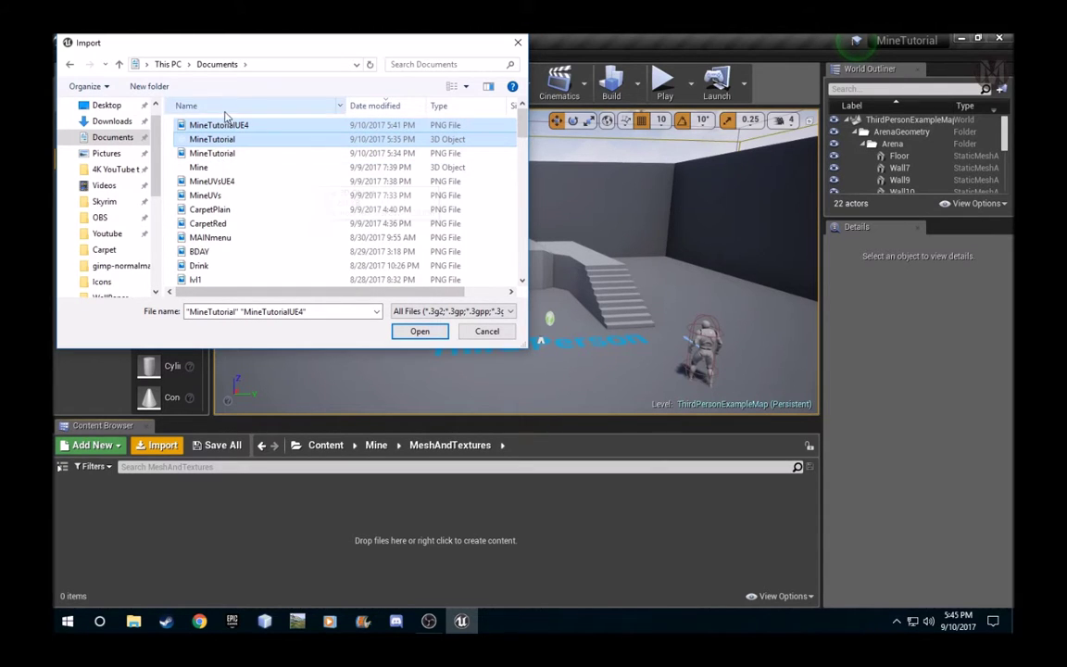
left_click(419, 331)
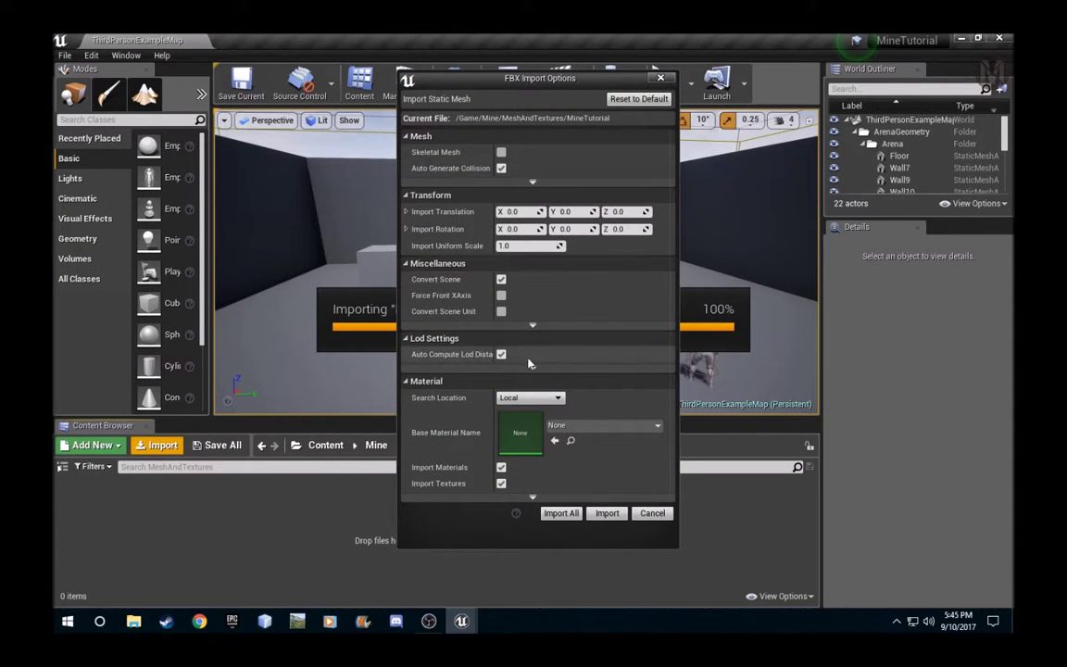
left_click(561, 513)
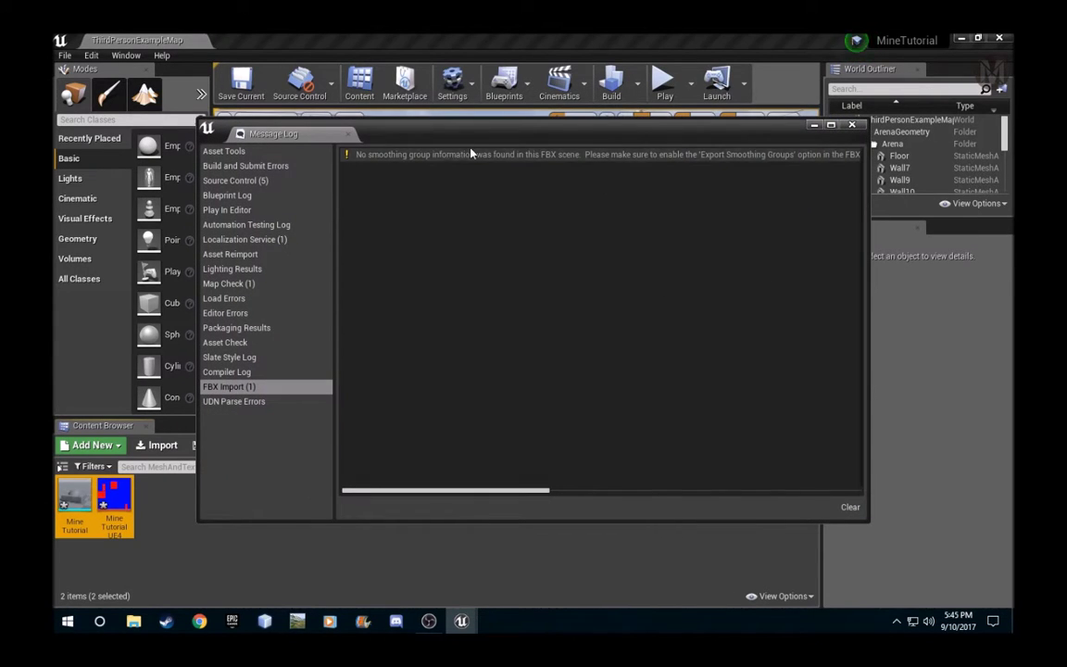
left_click(851, 125)
left_click(105, 569)
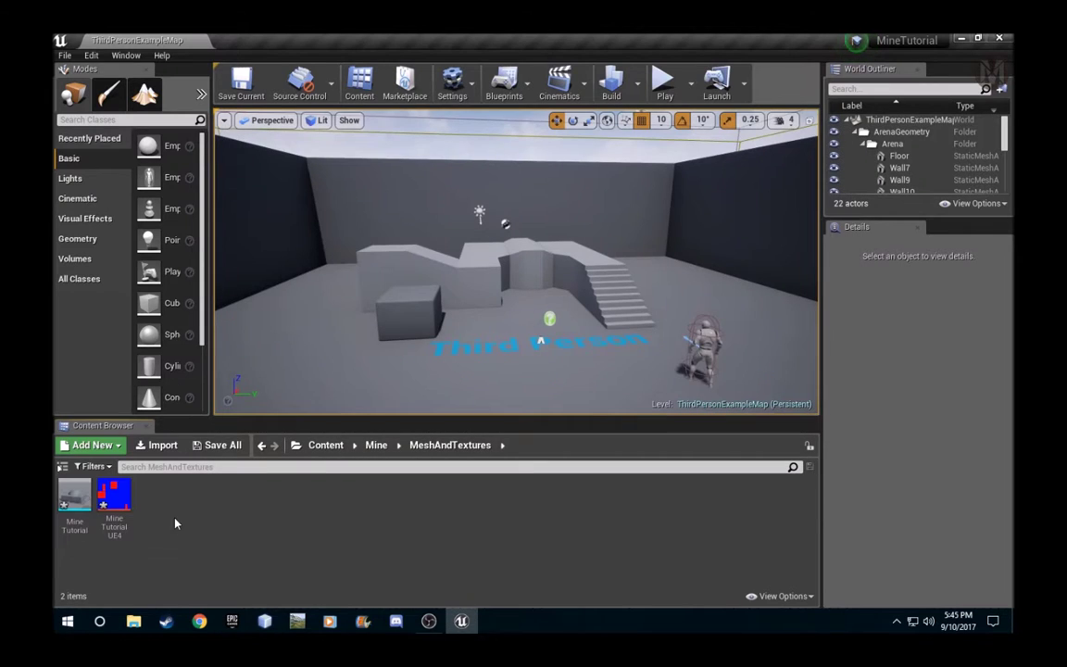
Step: Open the MineTutorial static mesh in its own editor, examine the model from several angles, and close it
double_click(74, 517)
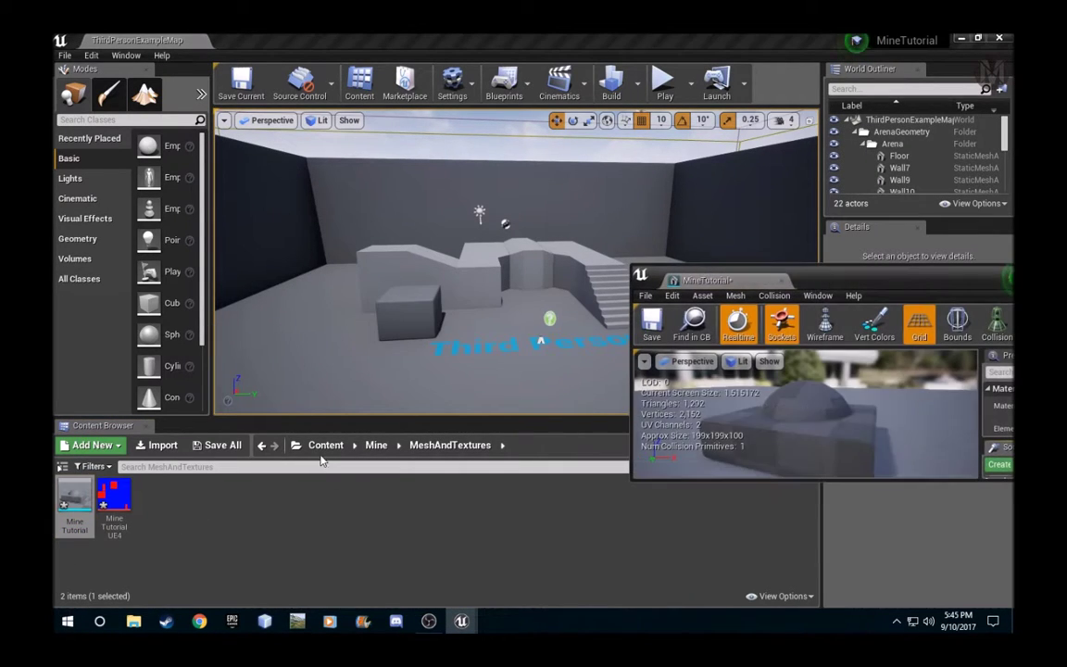
left_click_drag(917, 283, 456, 247)
left_click(597, 237)
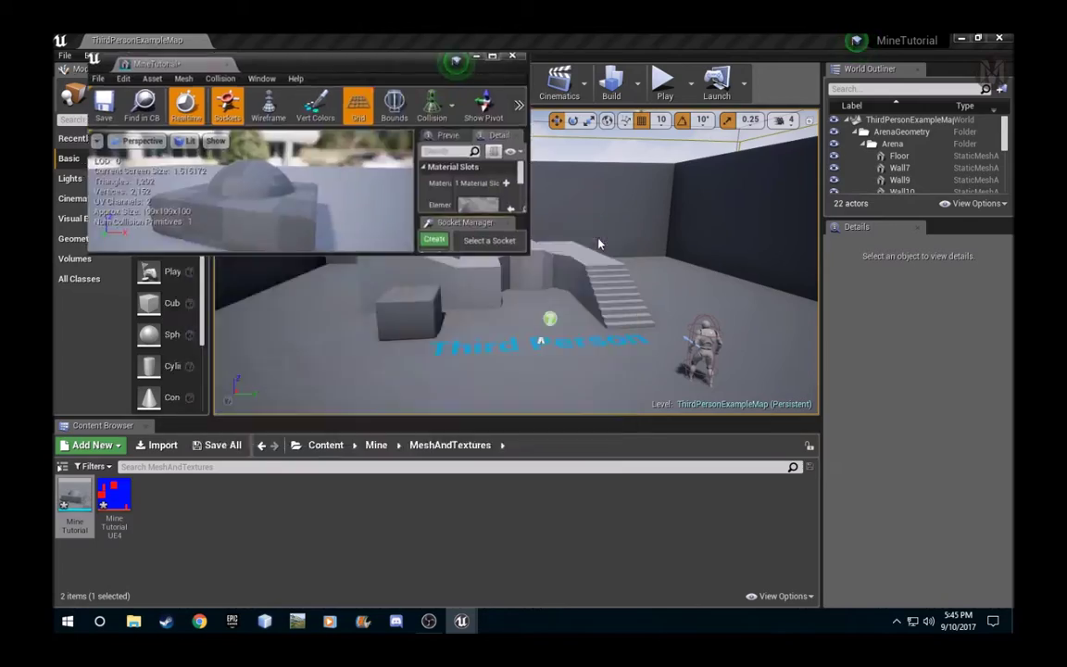
right_click_drag(452, 339, 111, 491)
key("d")
key("w")
key("w")
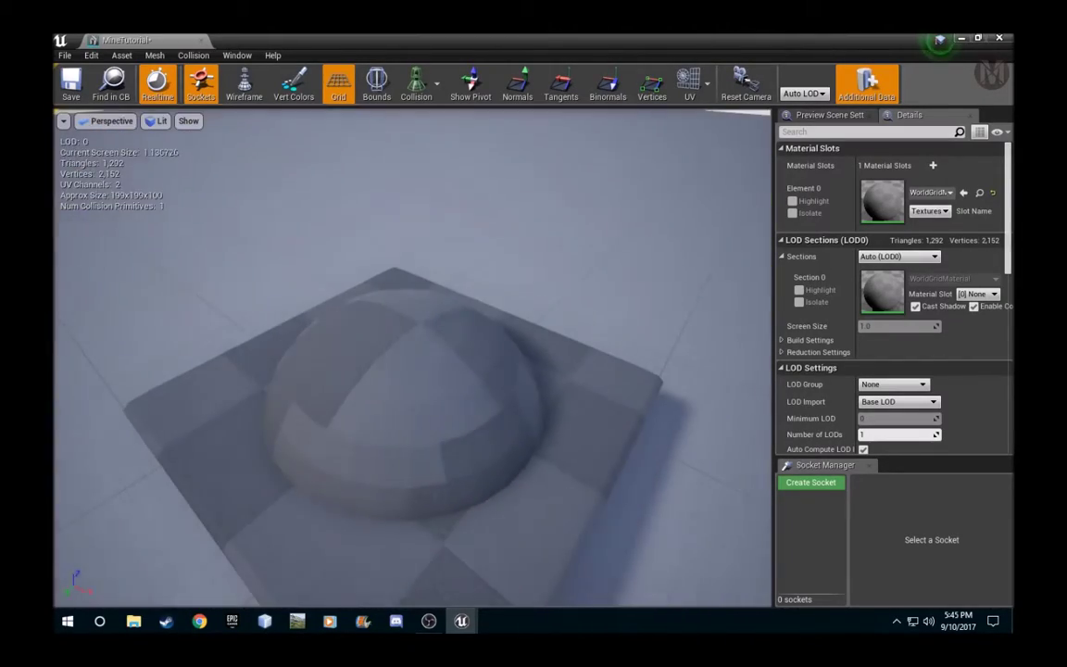
left_click(205, 40)
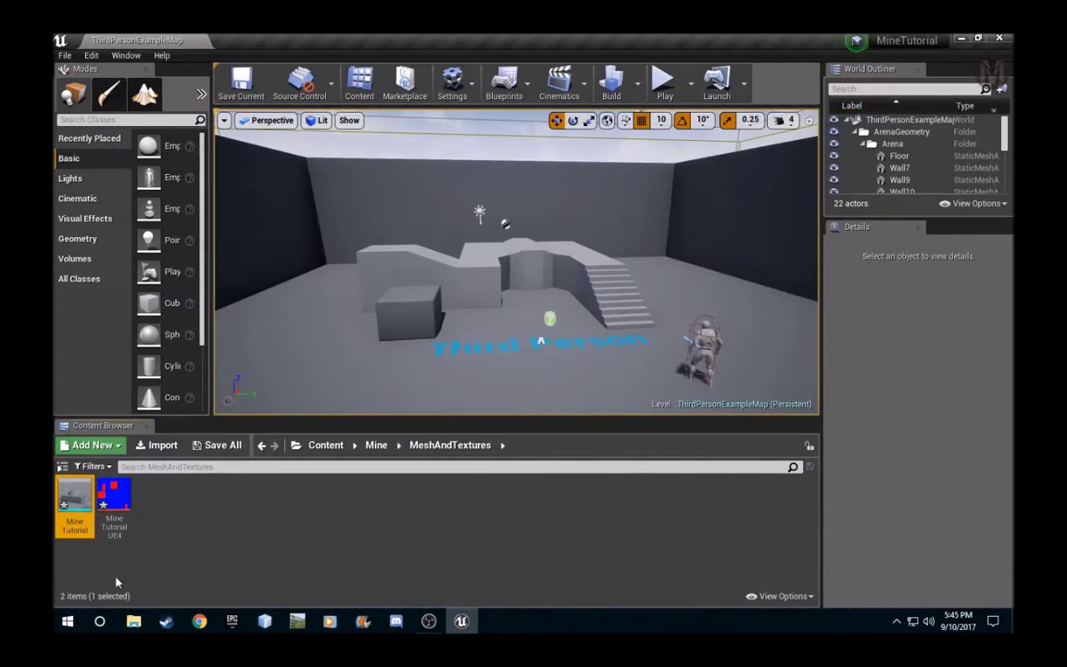
Step: Place the MineTutorial mesh in the level on the floor by the Third Person lettering
left_click(113, 500)
left_click_drag(70, 507, 523, 350)
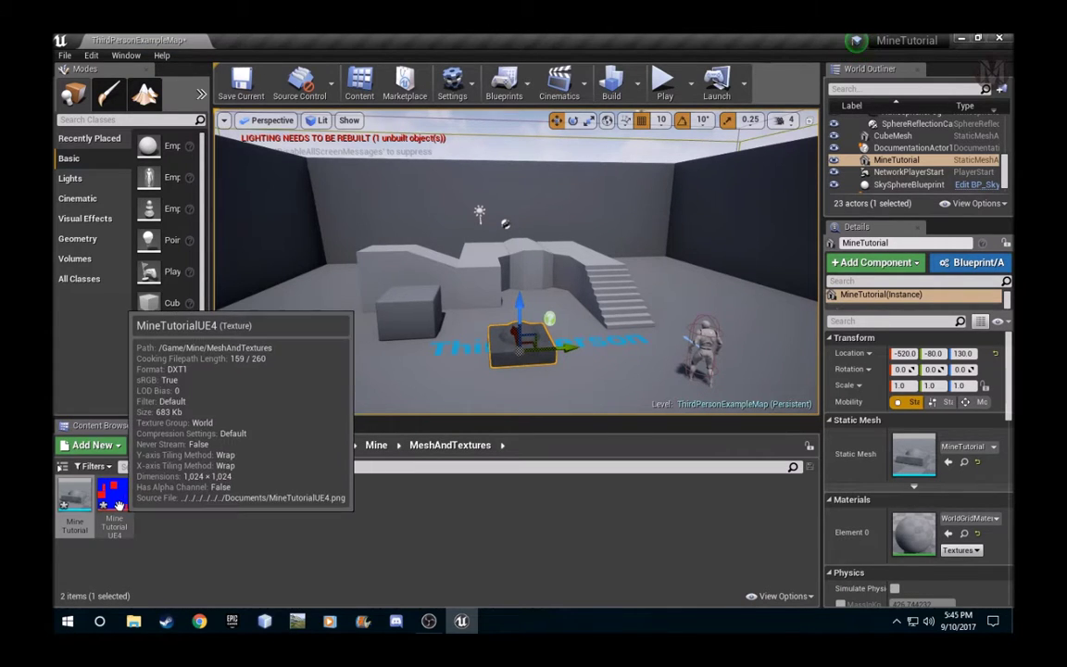
Step: Create a material from the MineTutorialUE4 texture and assign it to Element 0 of the placed mine
left_click_drag(118, 504, 911, 536)
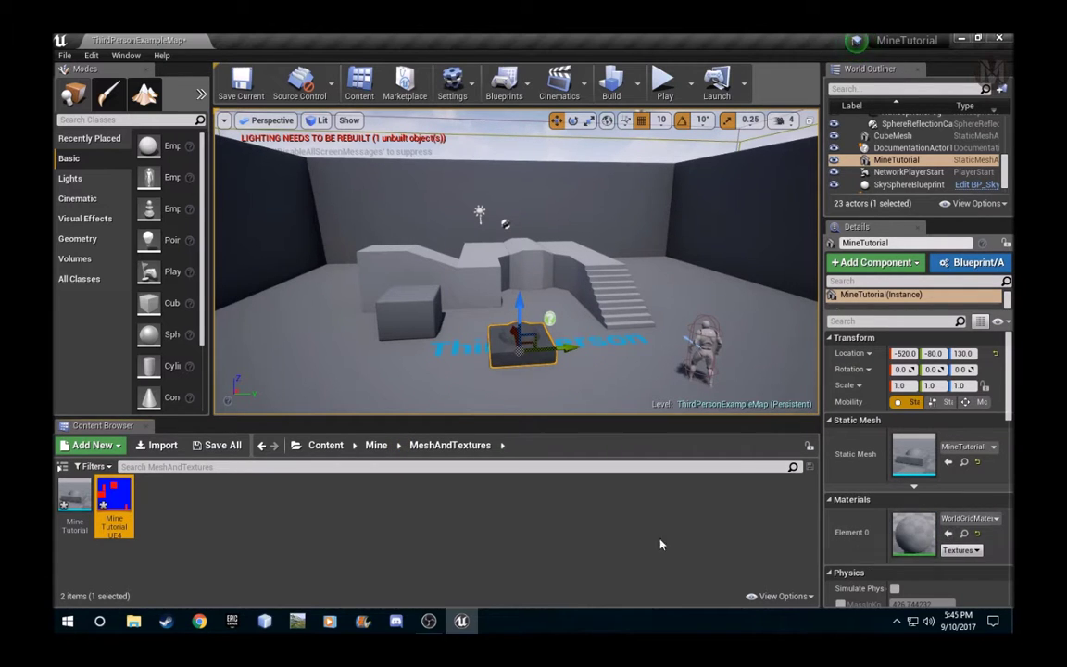
right_click(125, 507)
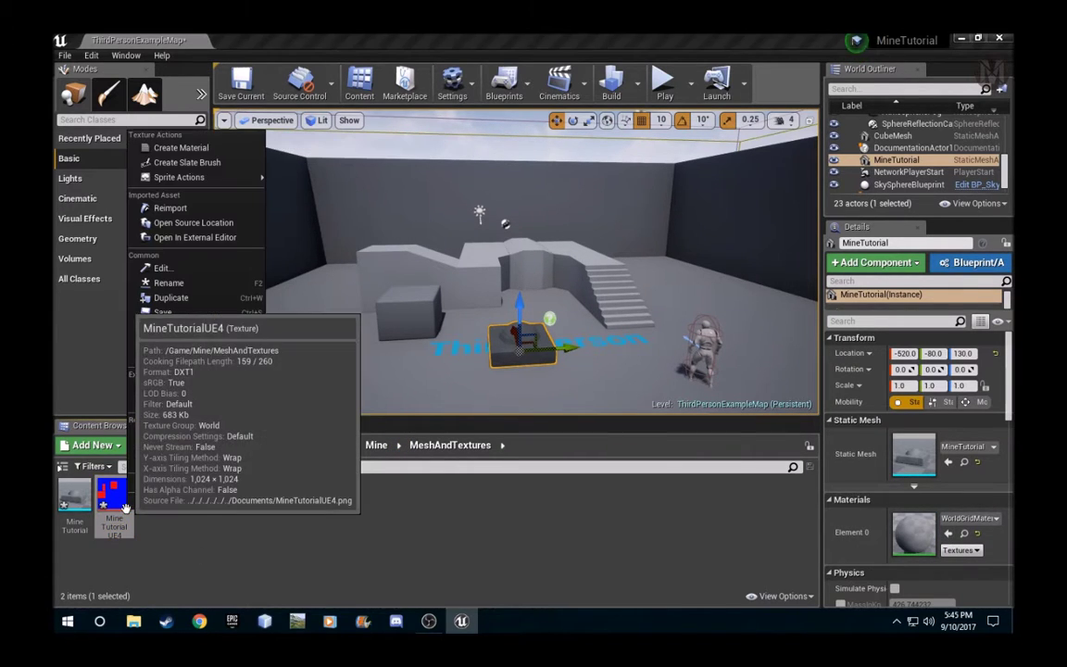
left_click(165, 133)
key("Return")
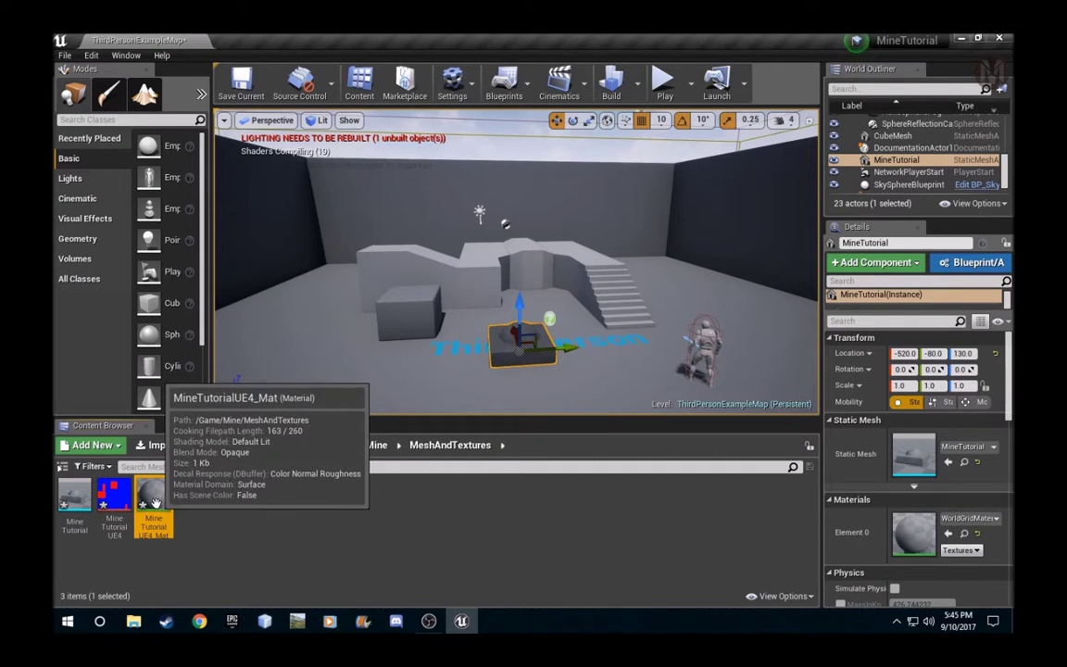
left_click_drag(154, 500, 923, 531)
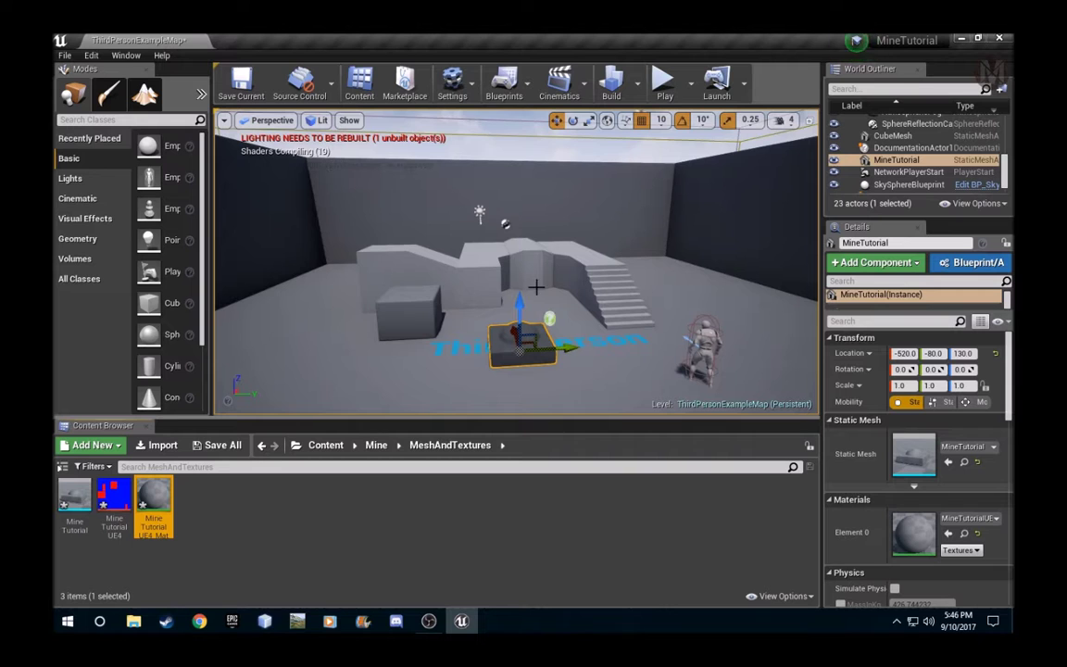
key("f")
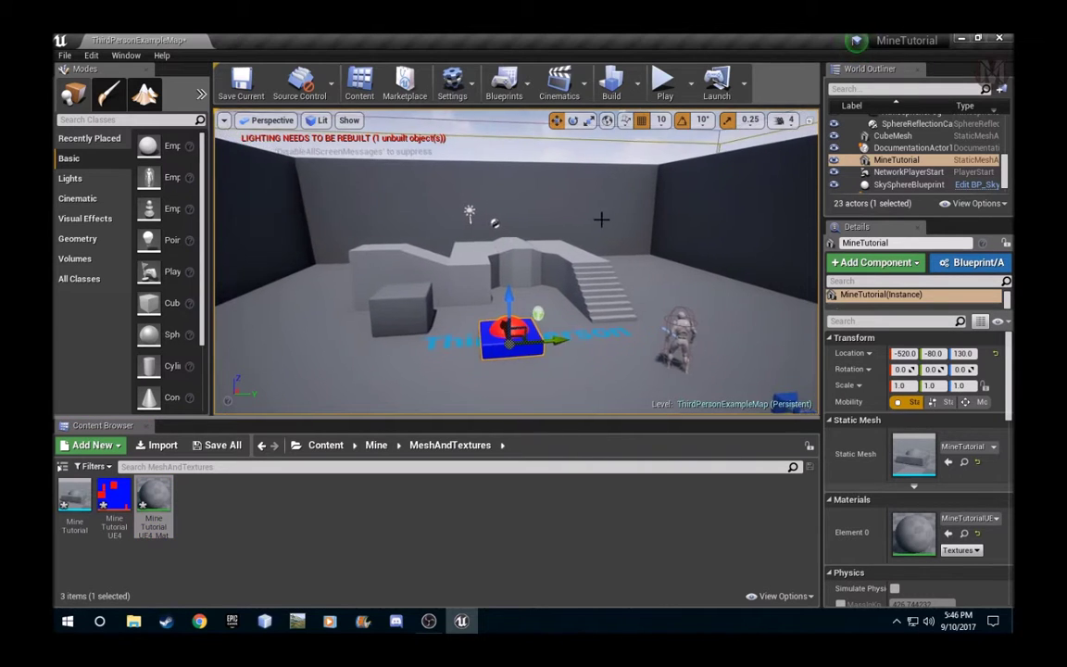
right_click_drag(515, 262, 319, 269)
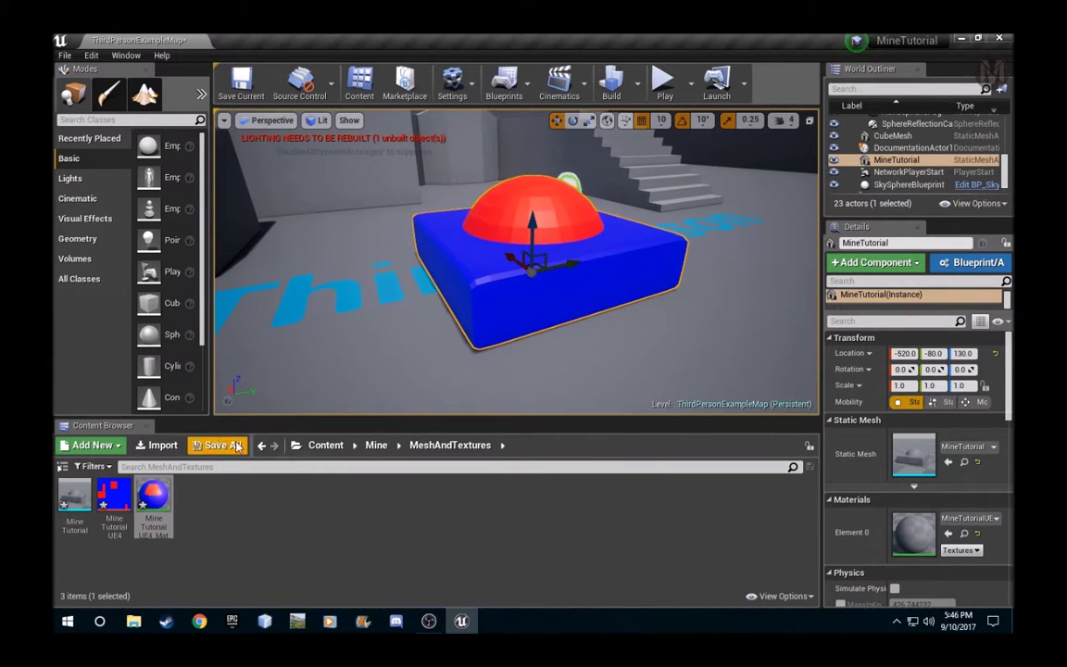
Step: Open the MineTutorialUE4_Mat material and move its Texture Sample node farther away from the main material node
double_click(161, 491)
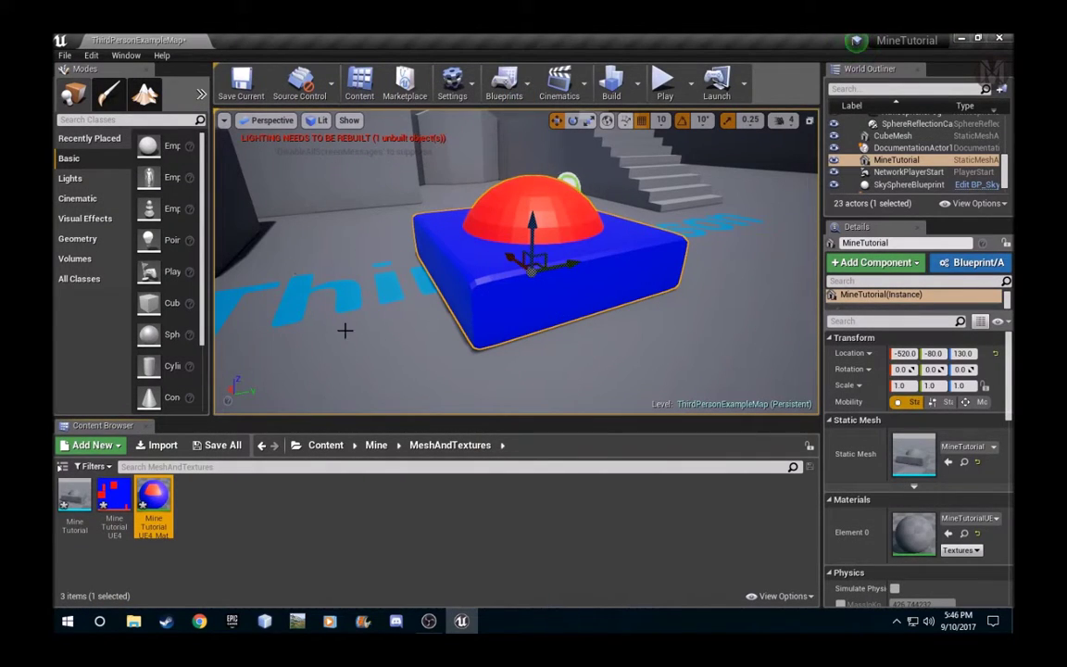
double_click(163, 494)
right_click_drag(349, 343, 626, 381)
left_click_drag(631, 199, 267, 215)
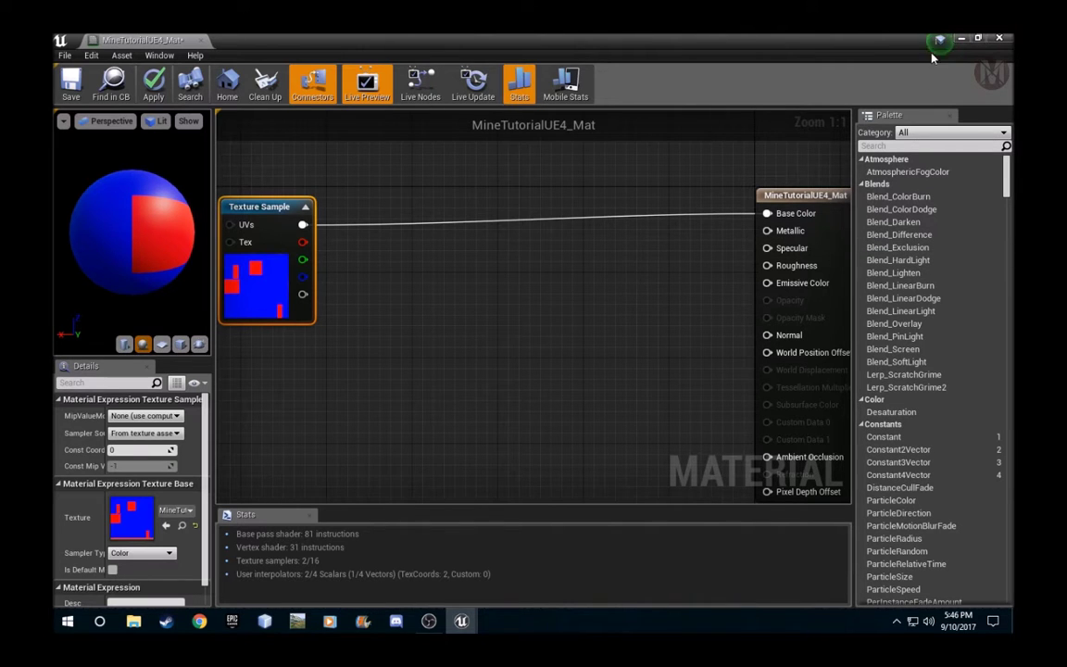
Step: Float the material editor over the level editor, clear of the Content Browser, and make it tall enough to show the Texture Sample node
left_click(977, 40)
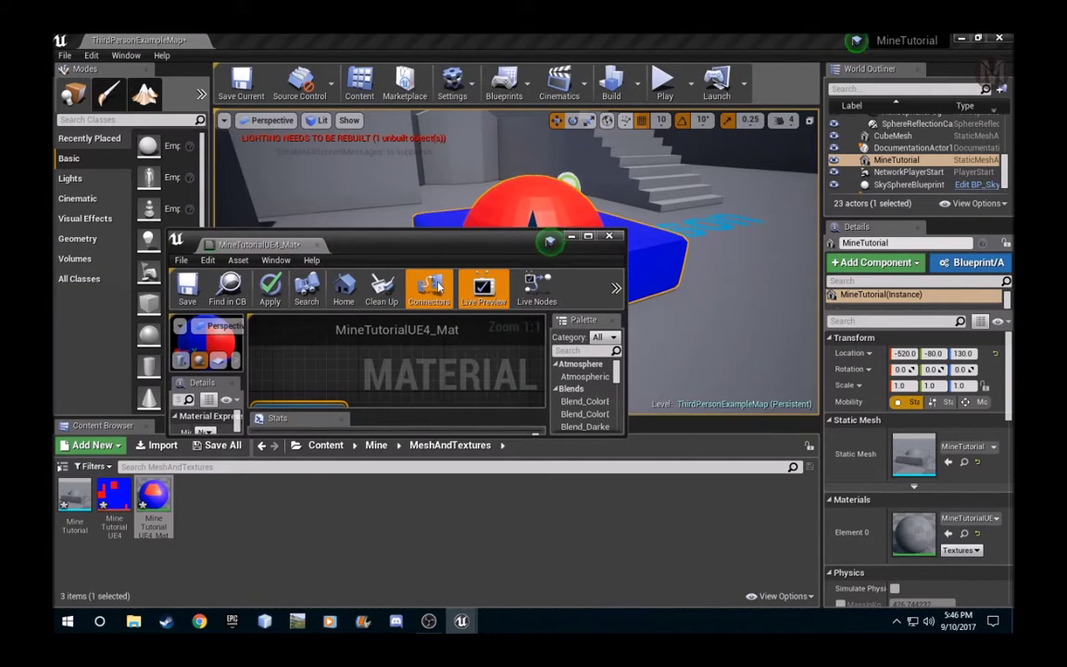
left_click_drag(427, 241, 411, 144)
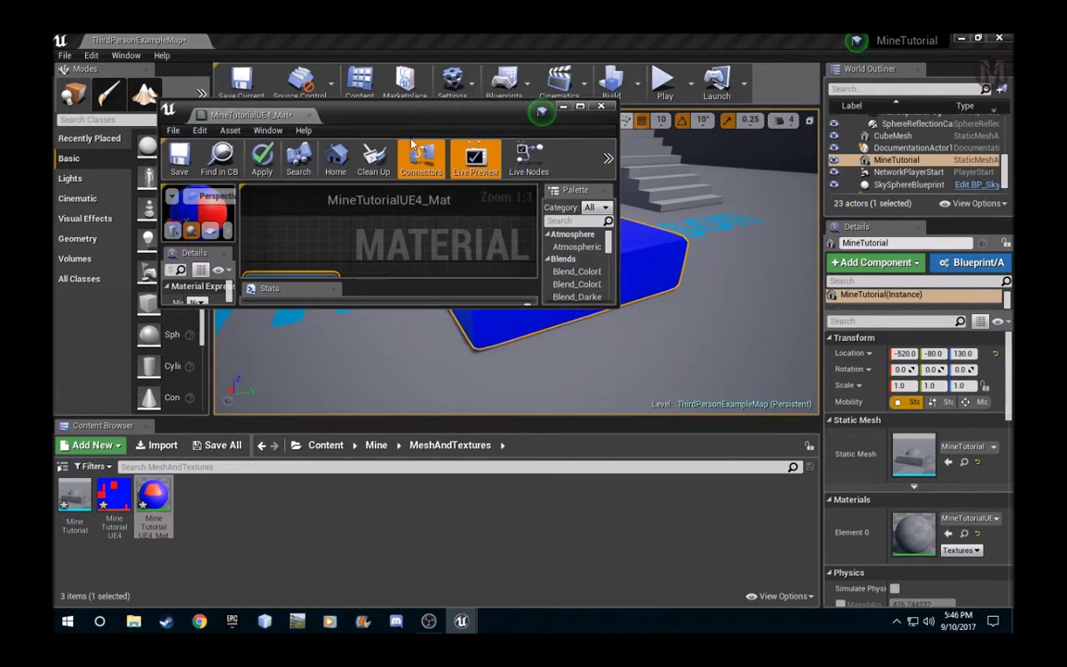
left_click(372, 311)
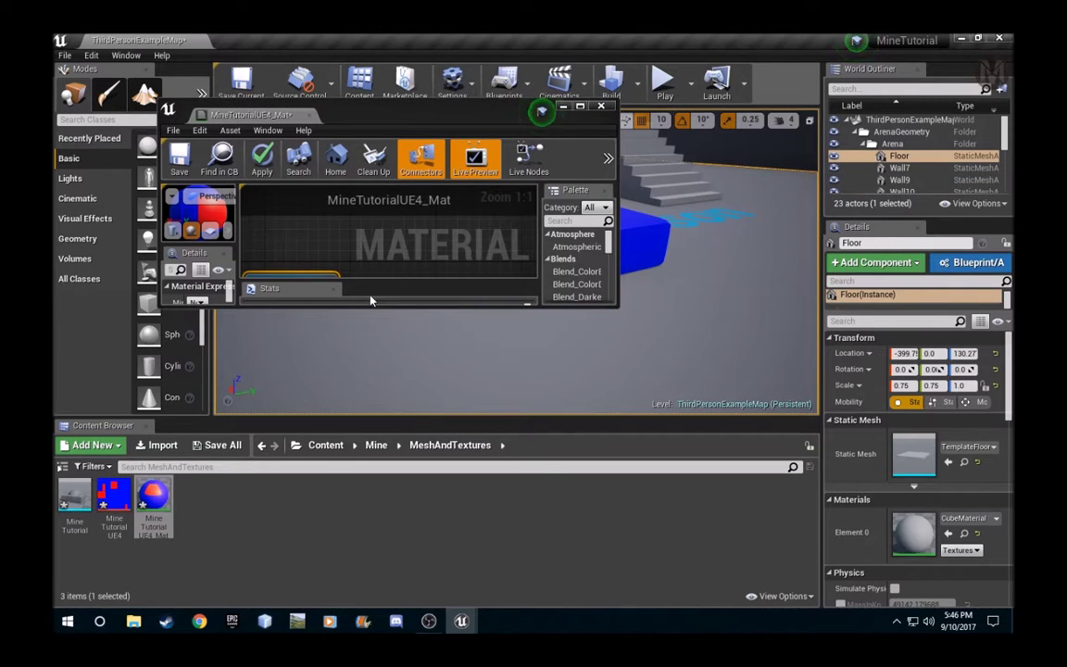
left_click_drag(378, 307, 378, 421)
left_click_drag(327, 299, 530, 299)
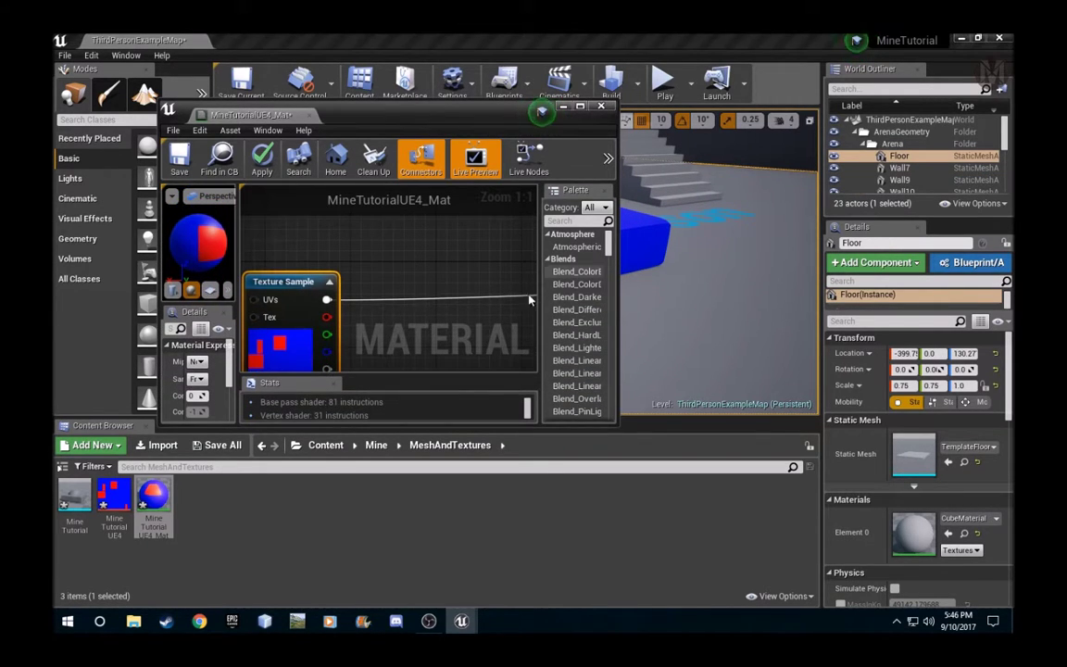
Step: Open the Textures folder inside StarterContent in the Content Browser
left_click(380, 445)
left_click(326, 445)
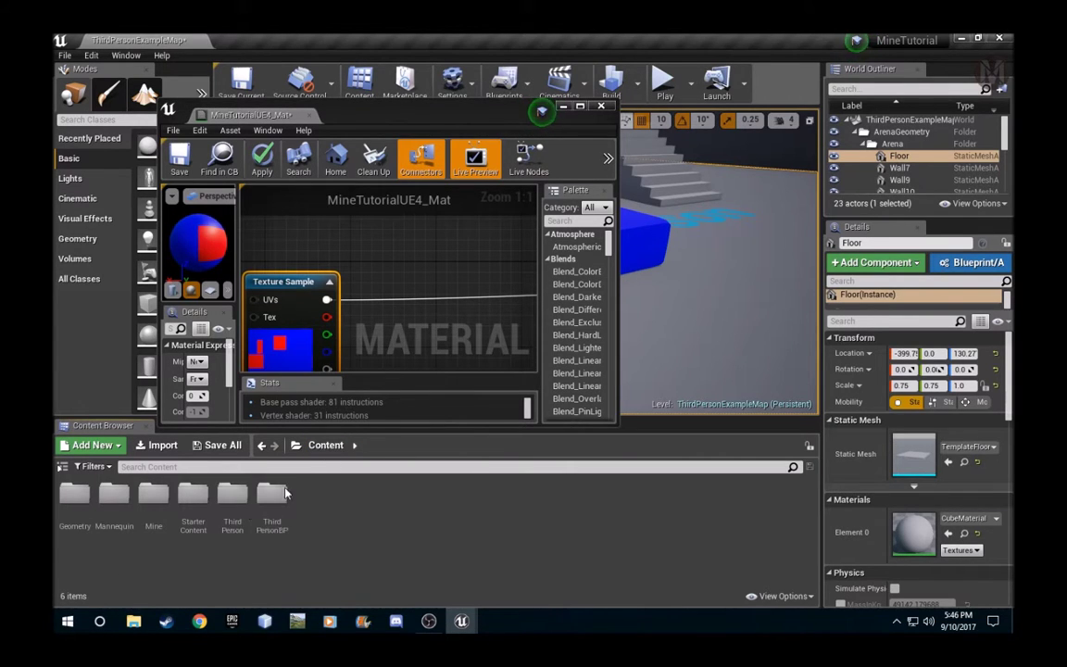
left_click(195, 526)
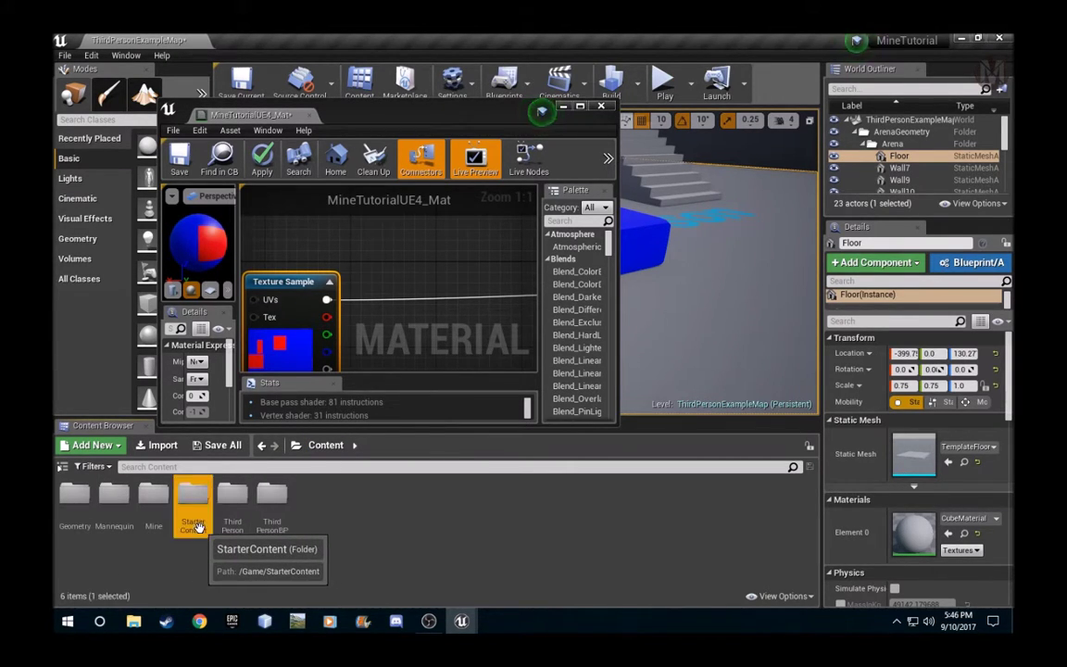
double_click(195, 524)
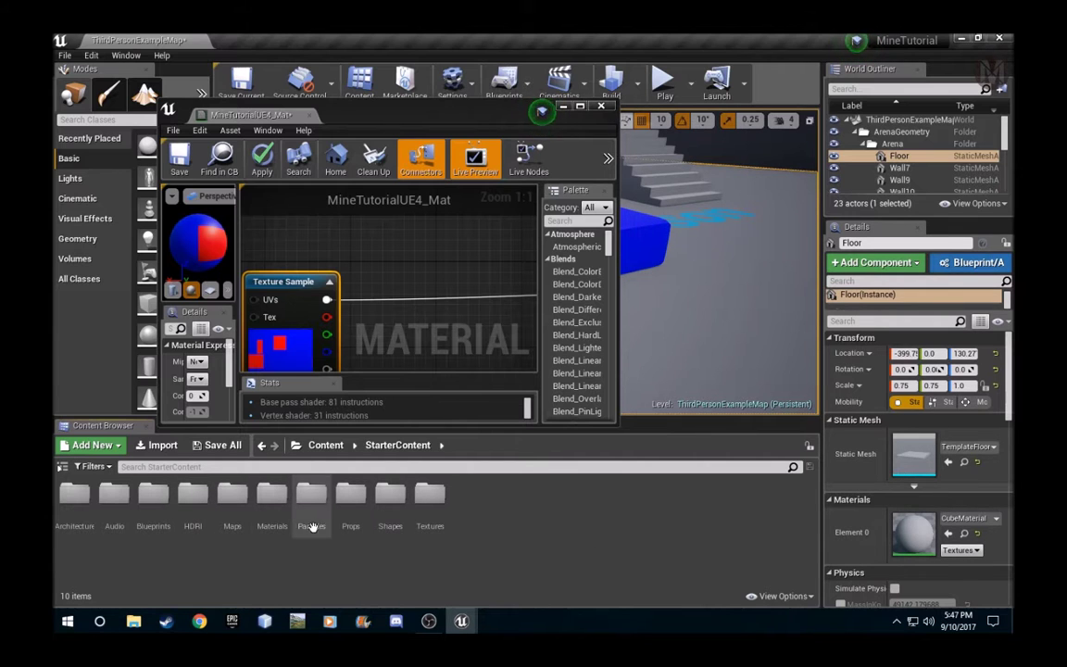
double_click(429, 490)
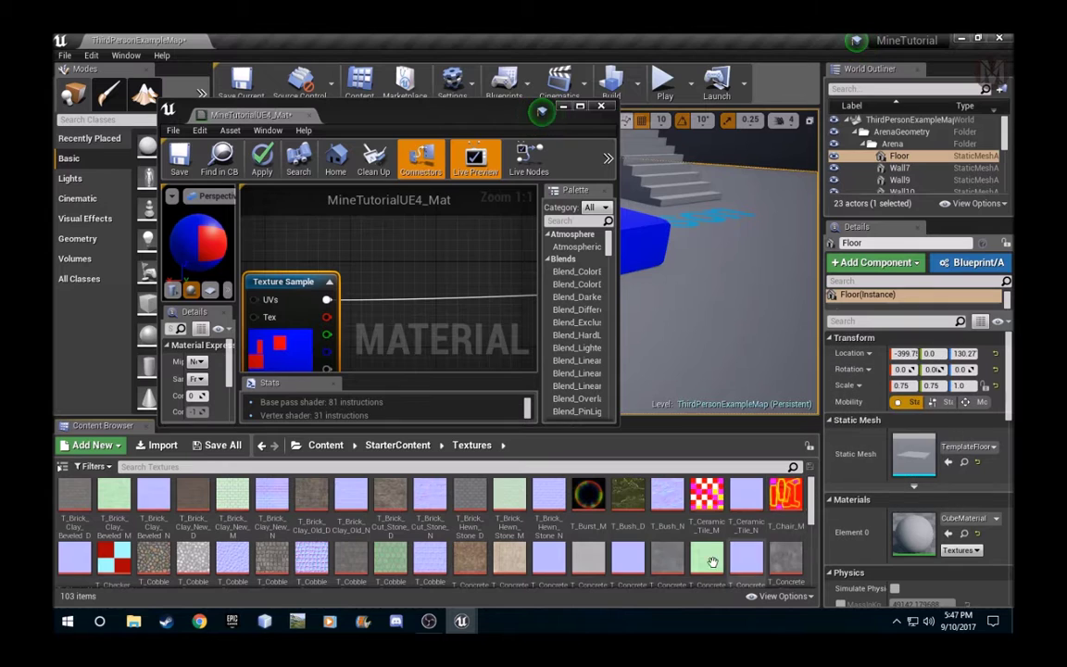
Step: Add the T_Rock_Basalt_D and T_Rock_Basalt_N textures to the material graph as texture samples
scroll(756, 552, "down", 1)
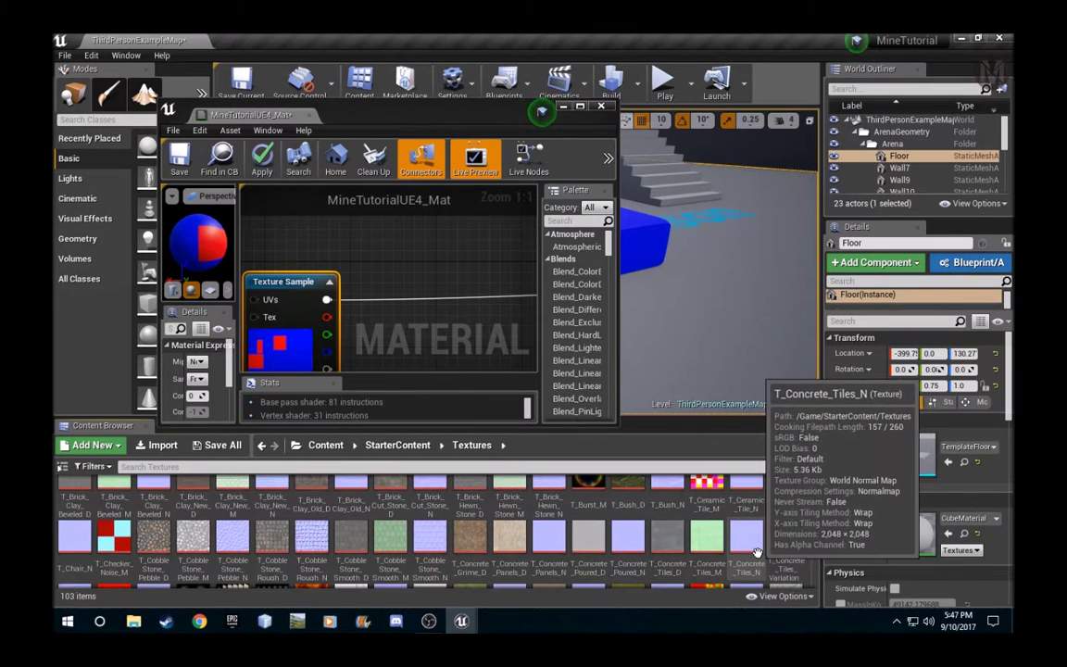
scroll(756, 552, "down", 4)
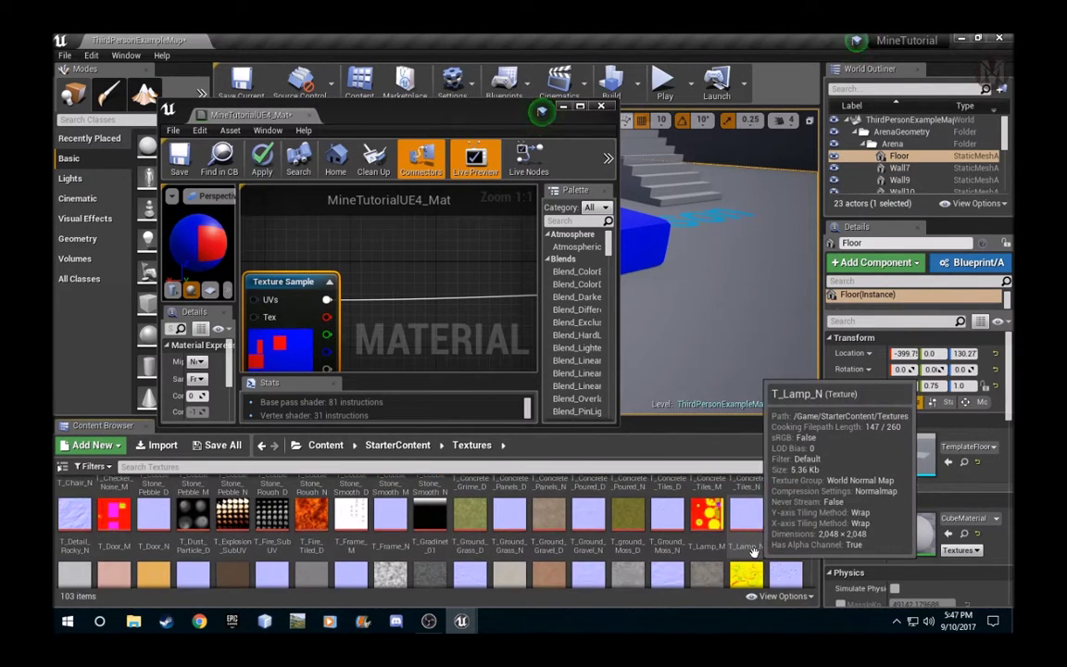
scroll(757, 552, "down", 2)
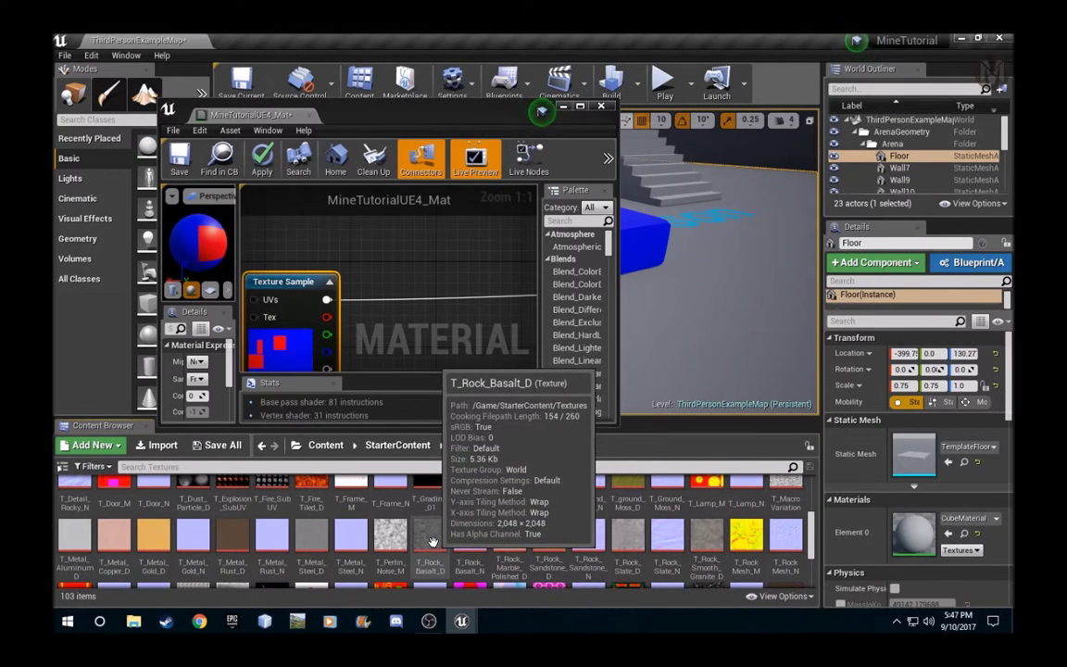
left_click_drag(431, 543, 387, 242)
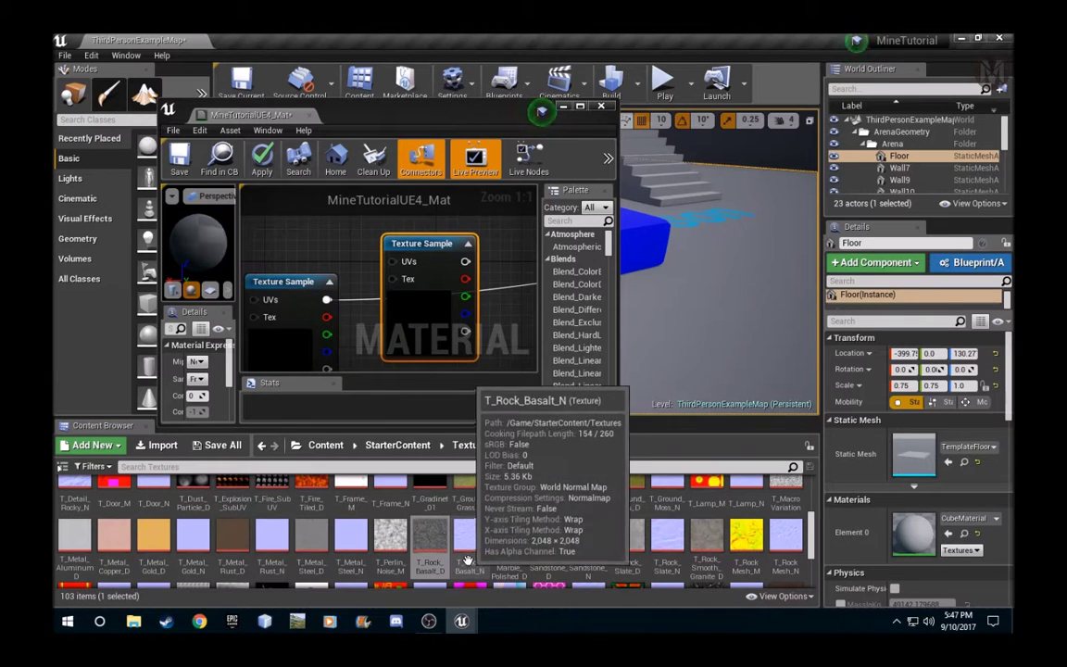
left_click_drag(469, 535, 293, 227)
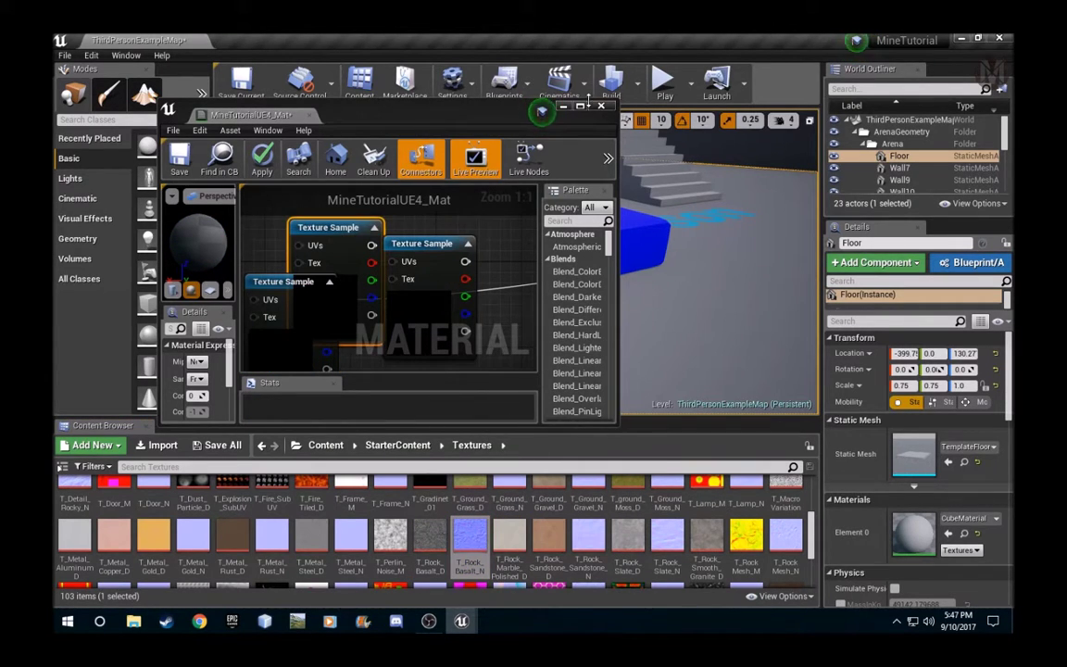
Step: Maximize the material editor and move the T_Rock_Basalt_N sample up, clear of the other two texture nodes
left_click(580, 106)
scroll(398, 347, "down", 3)
scroll(405, 380, "down", 3)
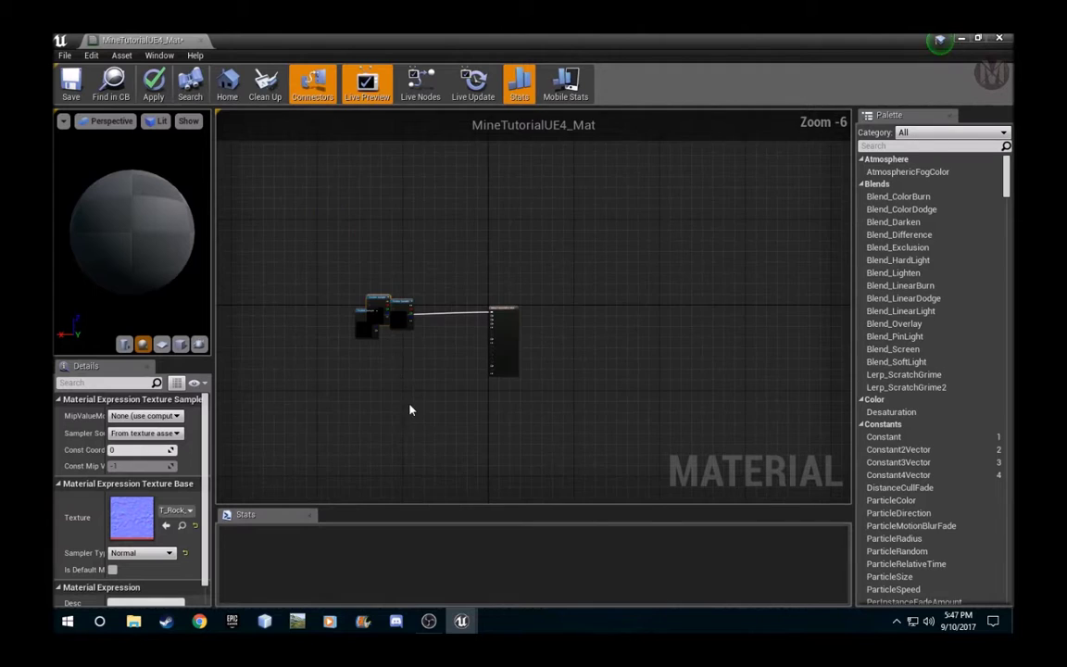
left_click_drag(374, 299, 330, 231)
scroll(410, 396, "up", 5)
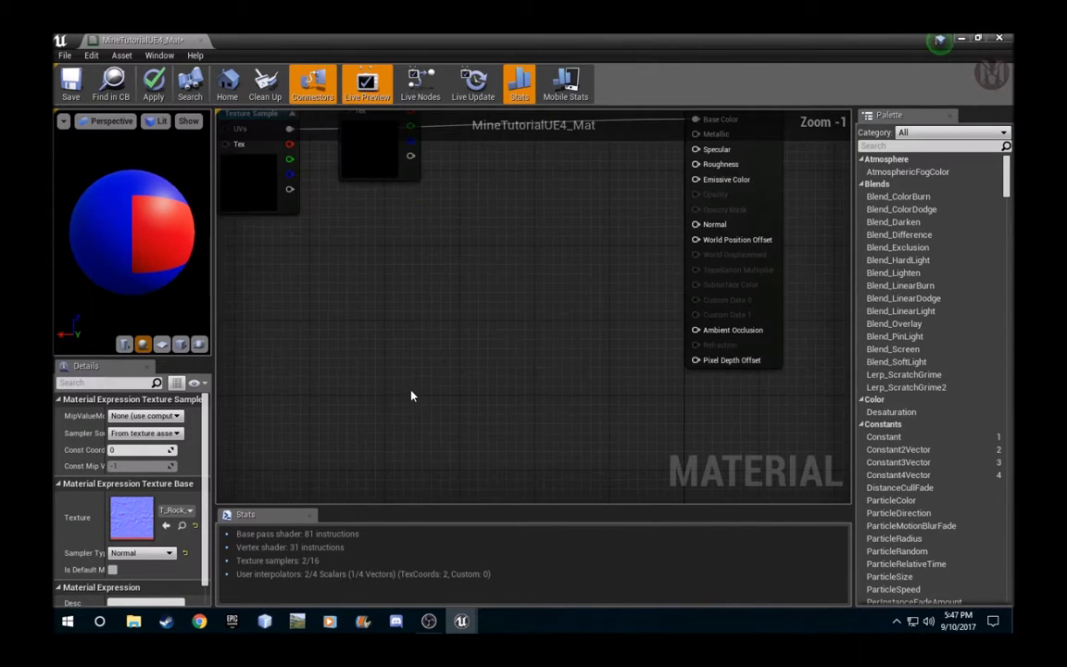
Step: Move the rock texture sample node below the red-and-blue mask texture sample in the material graph
right_click_drag(347, 268, 535, 438)
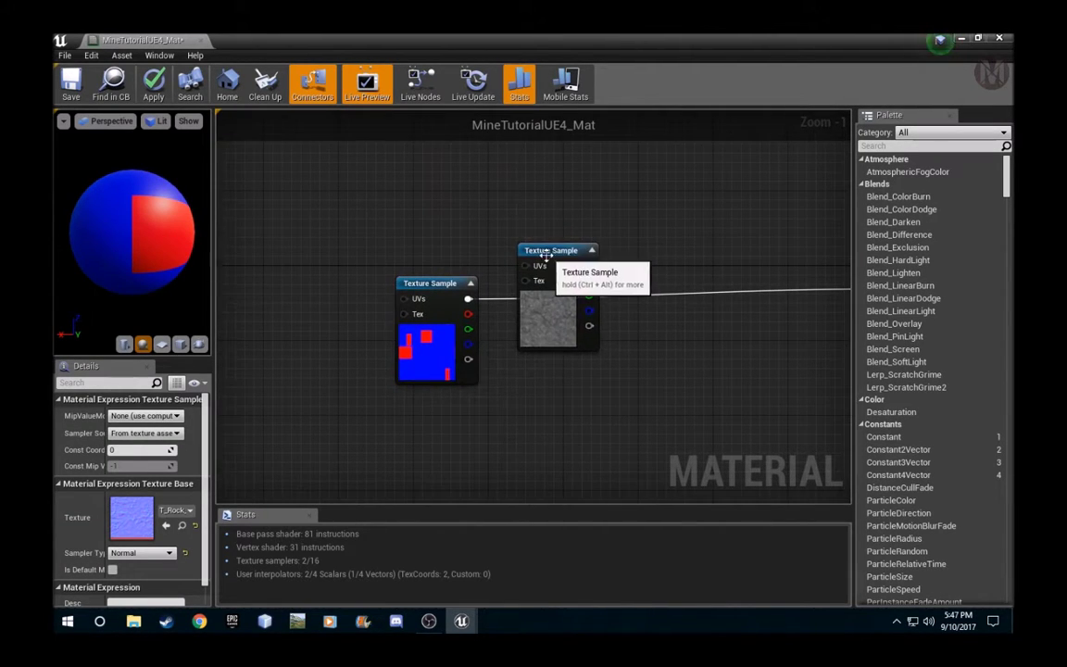
left_click_drag(539, 254, 418, 428)
right_click_drag(622, 397, 535, 326)
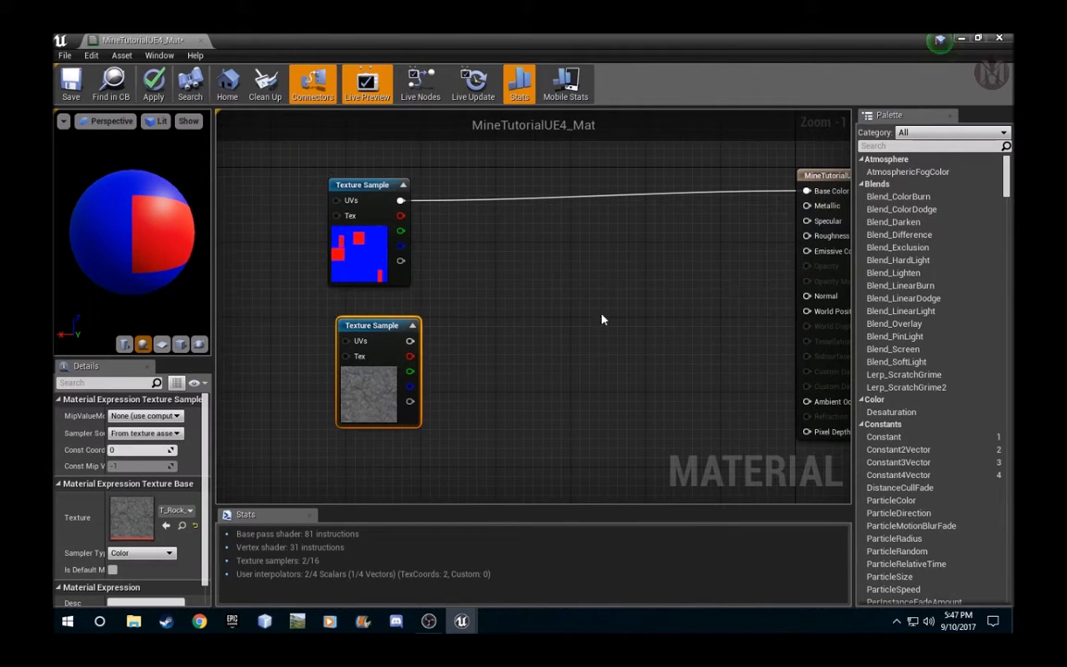
Step: Add a Lerp node taking the mask texture's color as A, the rock texture as B and the mask's blue channel as Alpha
left_click(552, 240)
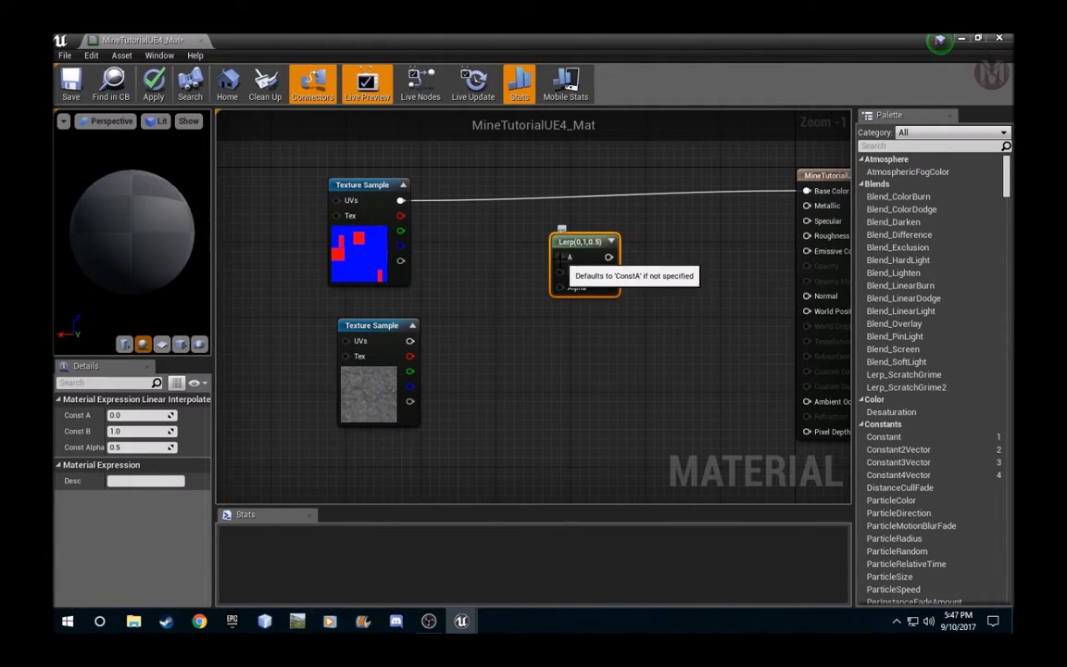
left_click_drag(560, 259, 511, 246)
left_click_drag(385, 213, 400, 200)
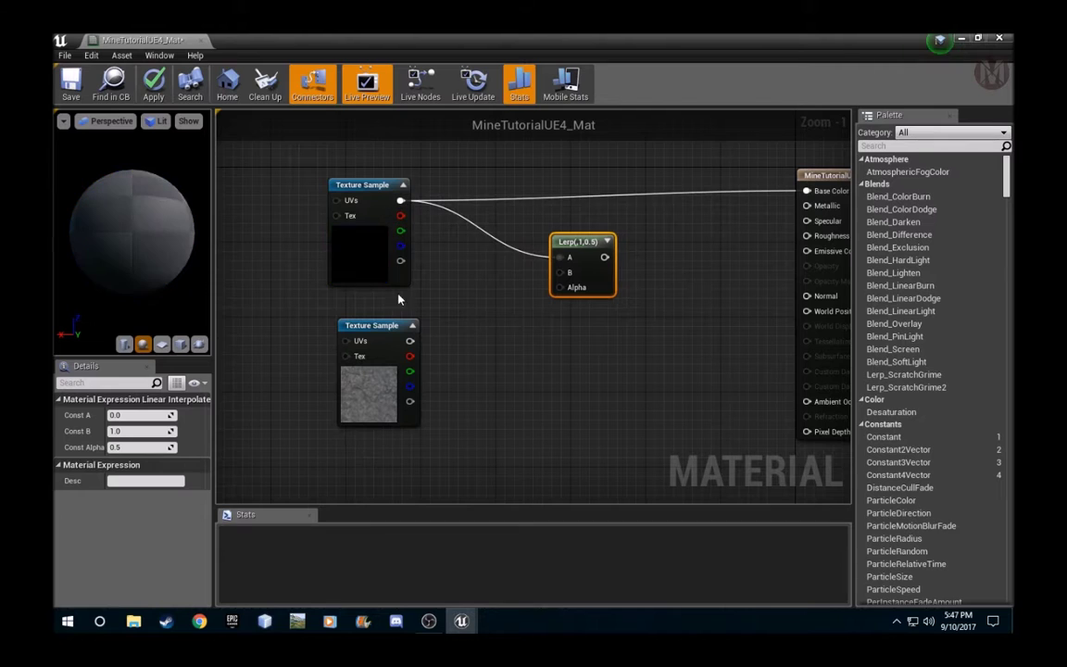
left_click_drag(557, 274, 410, 340)
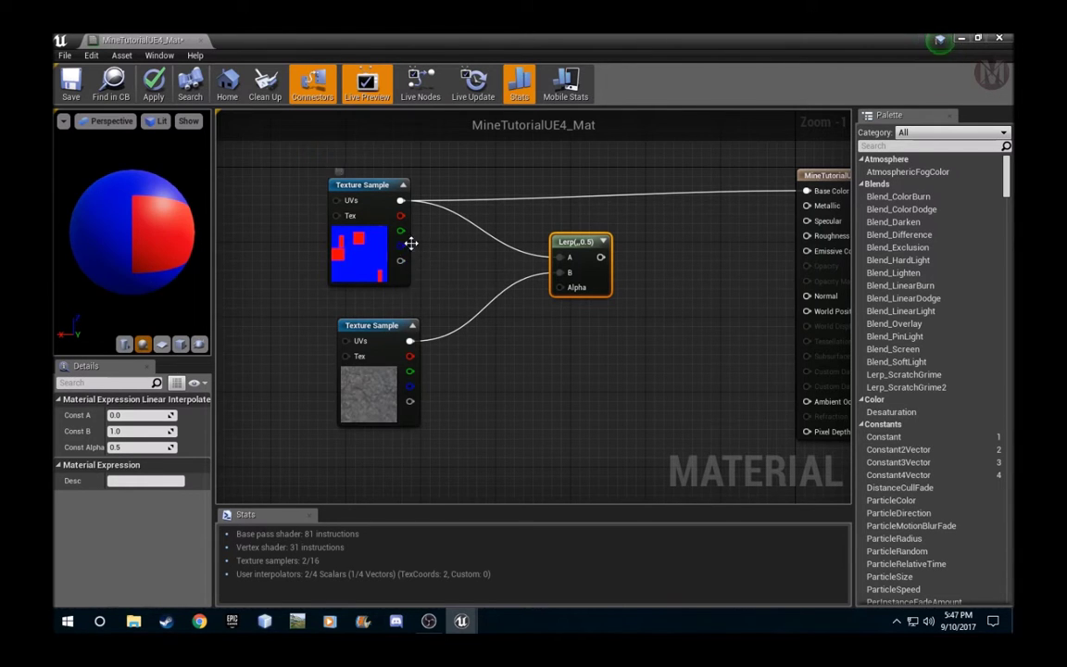
left_click_drag(400, 247, 555, 287)
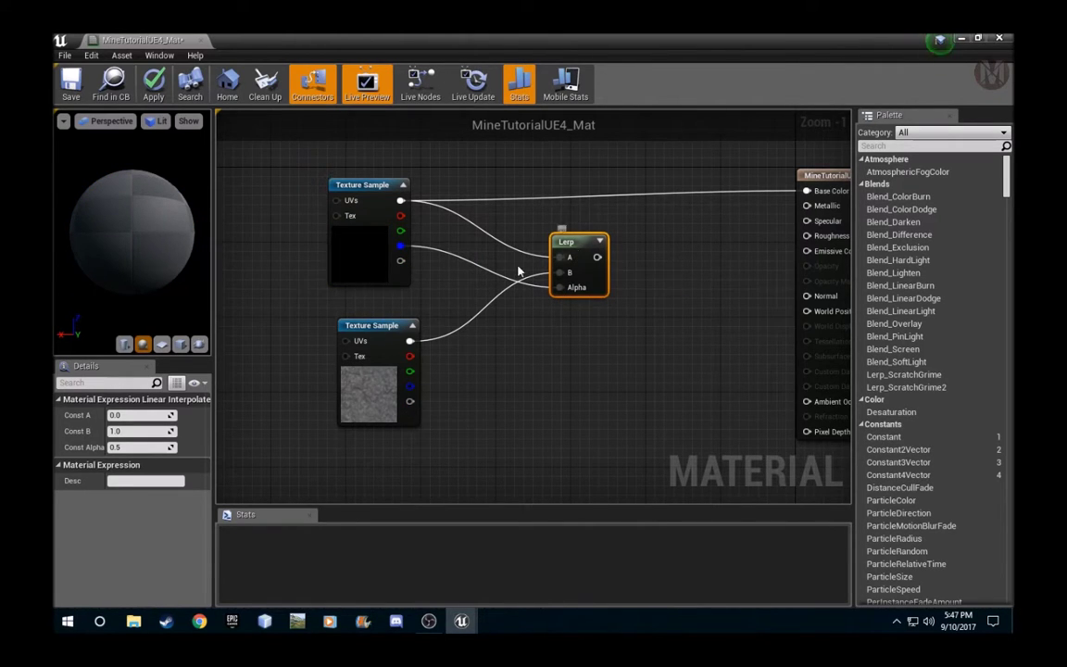
Step: Connect the Lerp output to the material's Base Color input and shift the Lerp node slightly upward
left_click_drag(597, 256, 805, 191)
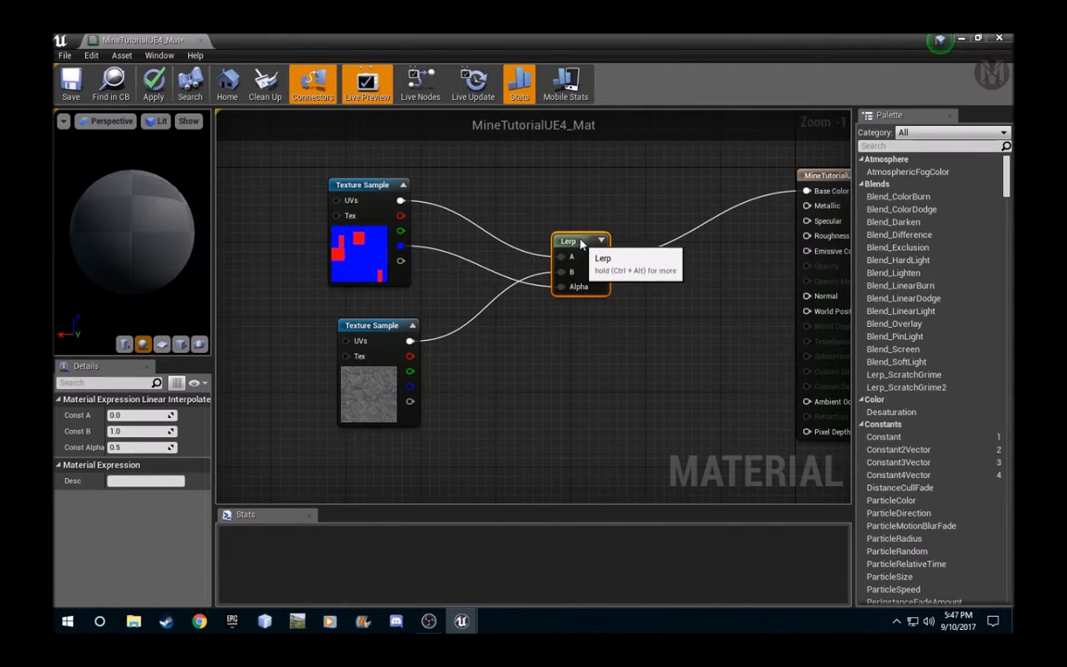
left_click_drag(582, 242, 575, 216)
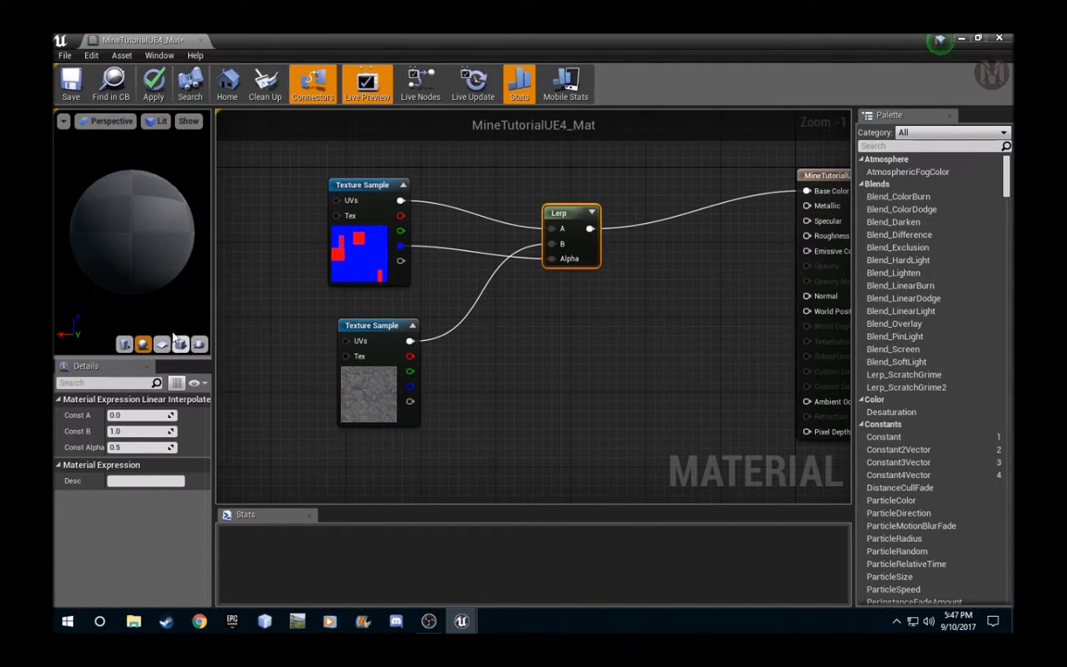
left_click_drag(145, 244, 172, 233)
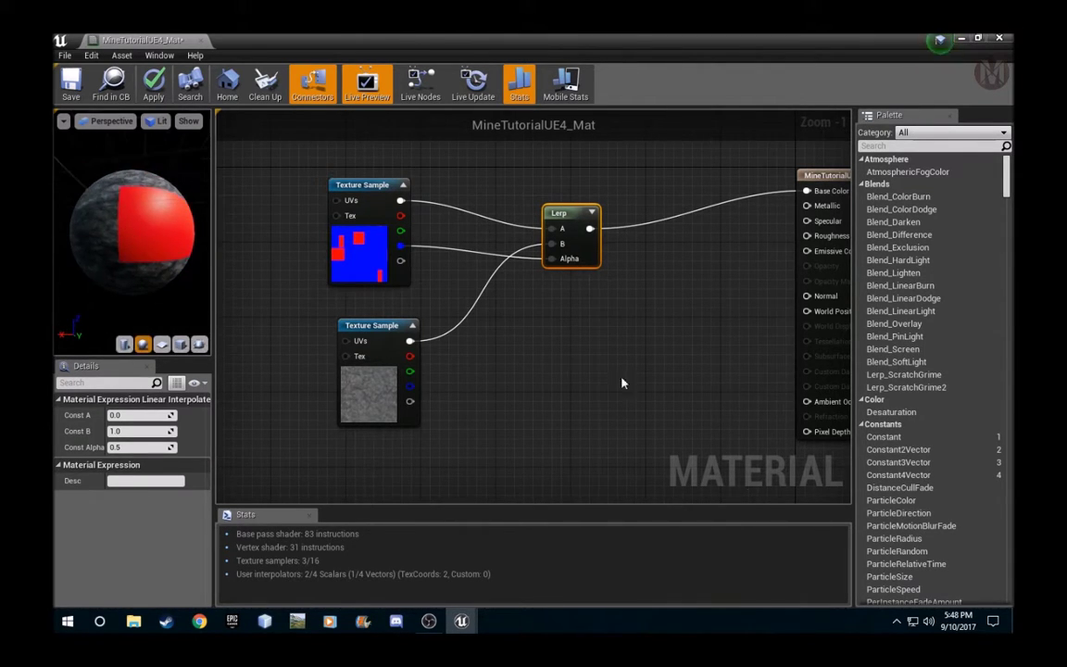
Step: Reposition the rock normal map node so it sits beneath the mask and rock texture samples
right_click_drag(559, 385, 497, 399)
scroll(565, 350, "down", 3)
left_click_drag(269, 158, 361, 200)
right_click_drag(435, 200, 435, 476)
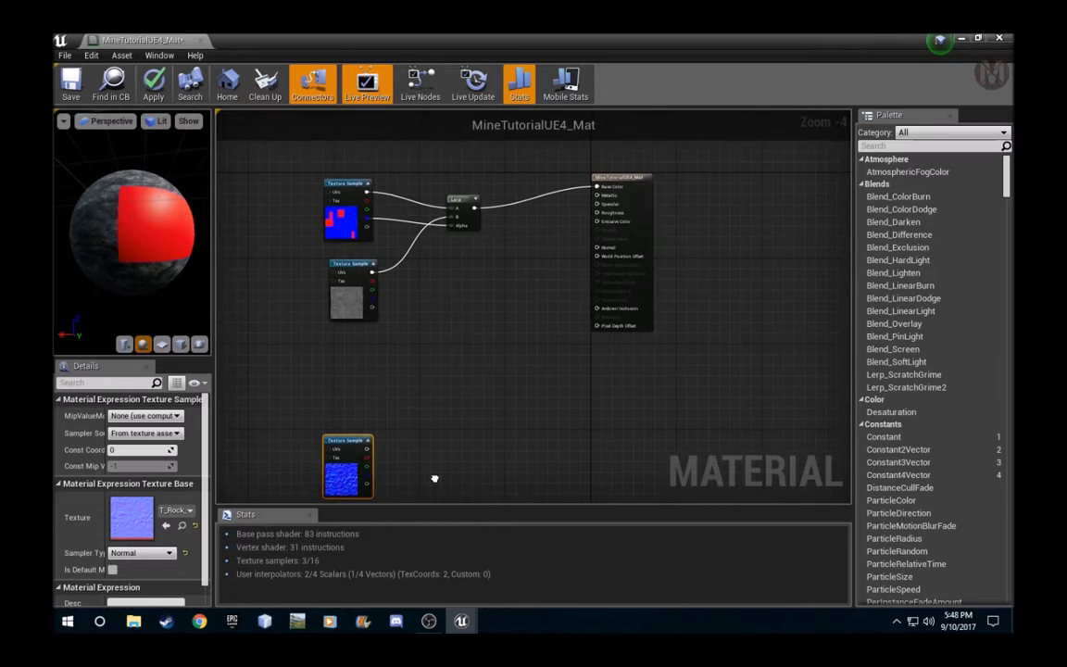
left_click_drag(336, 451, 342, 410)
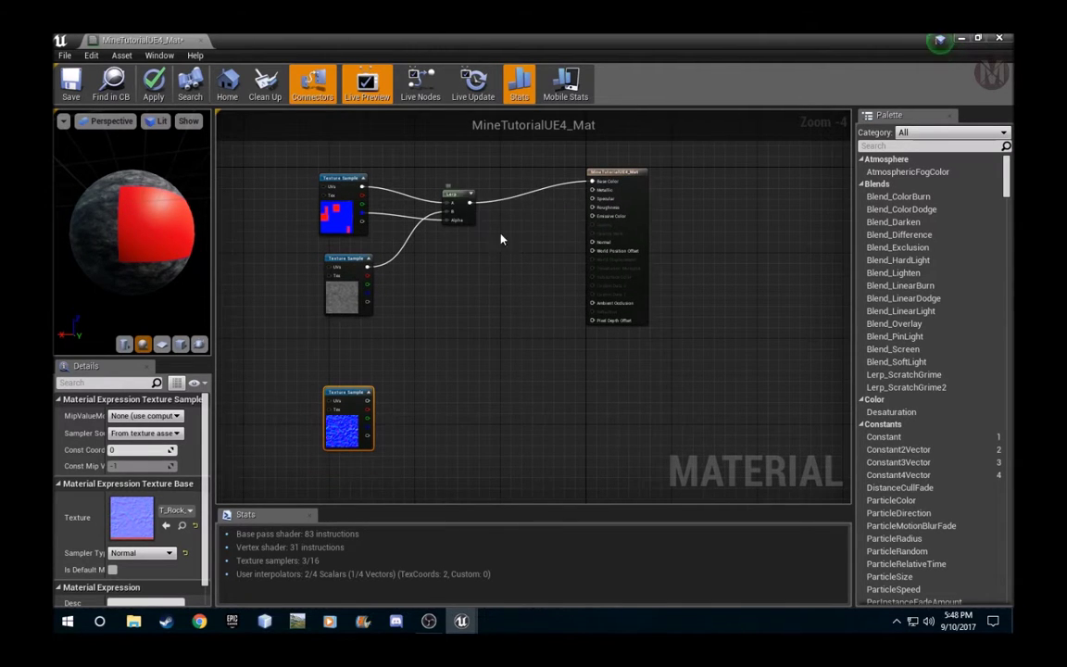
Step: Add a concrete normal map from the StarterContent Textures folder to the material graph
left_click(978, 38)
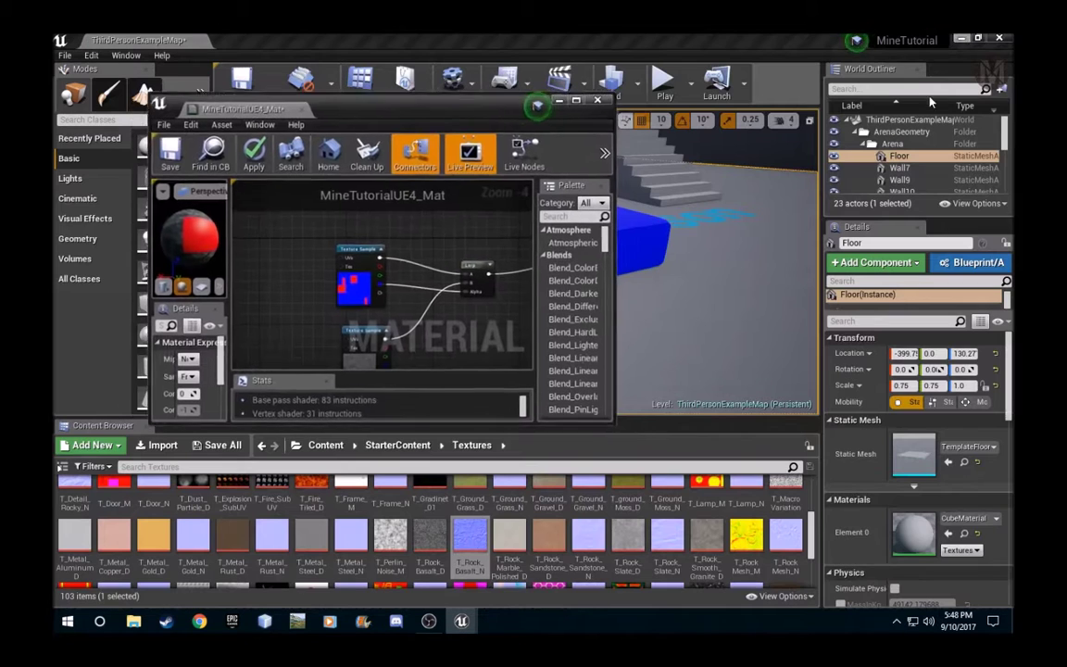
scroll(574, 538, "down", 3)
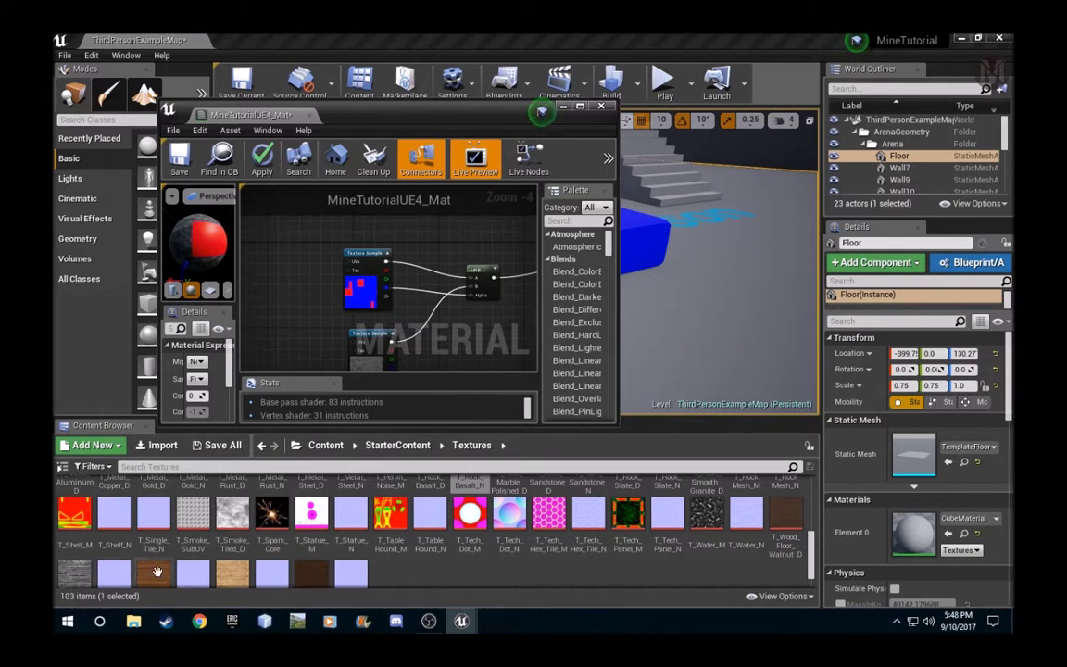
scroll(404, 574, "down", 1)
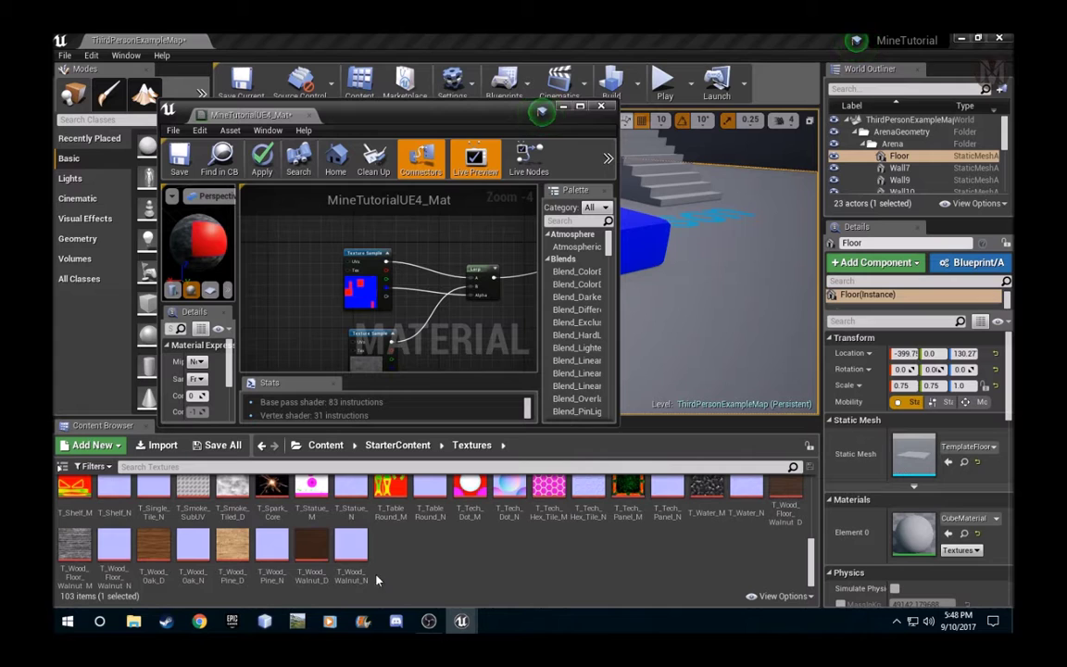
scroll(398, 569, "up", 4)
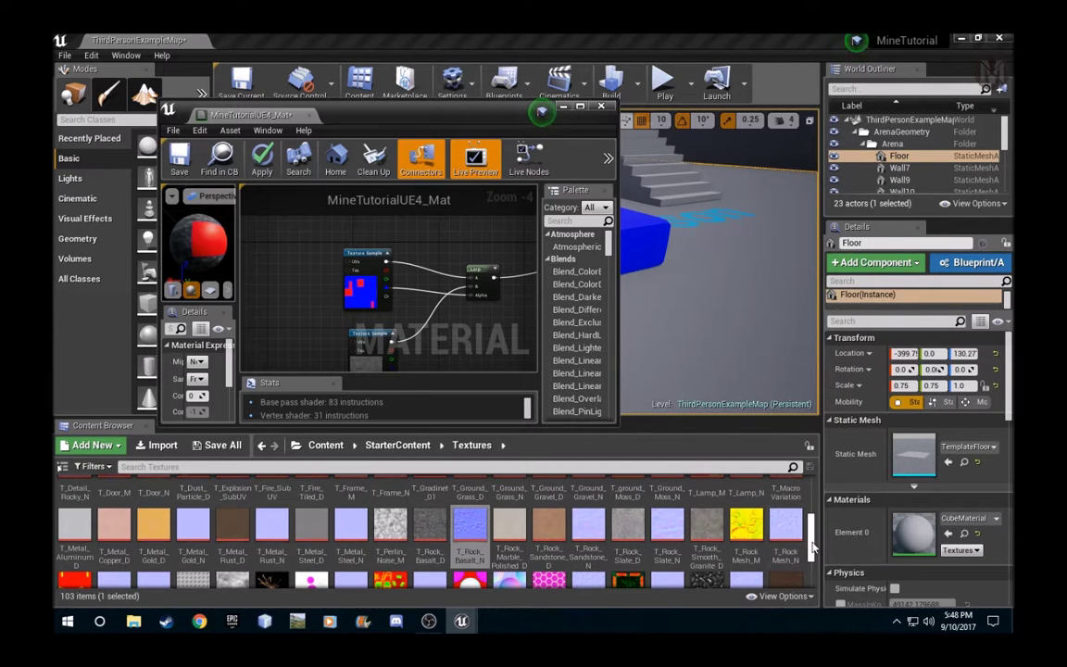
left_click_drag(809, 541, 806, 501)
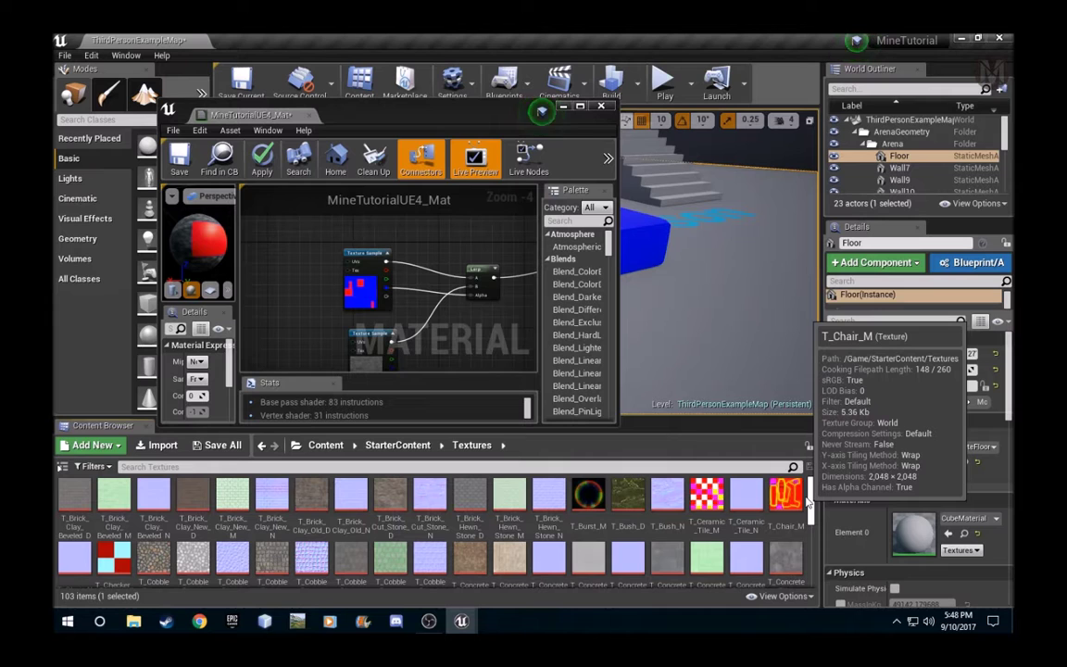
left_click_drag(628, 556, 471, 321)
left_click(580, 107)
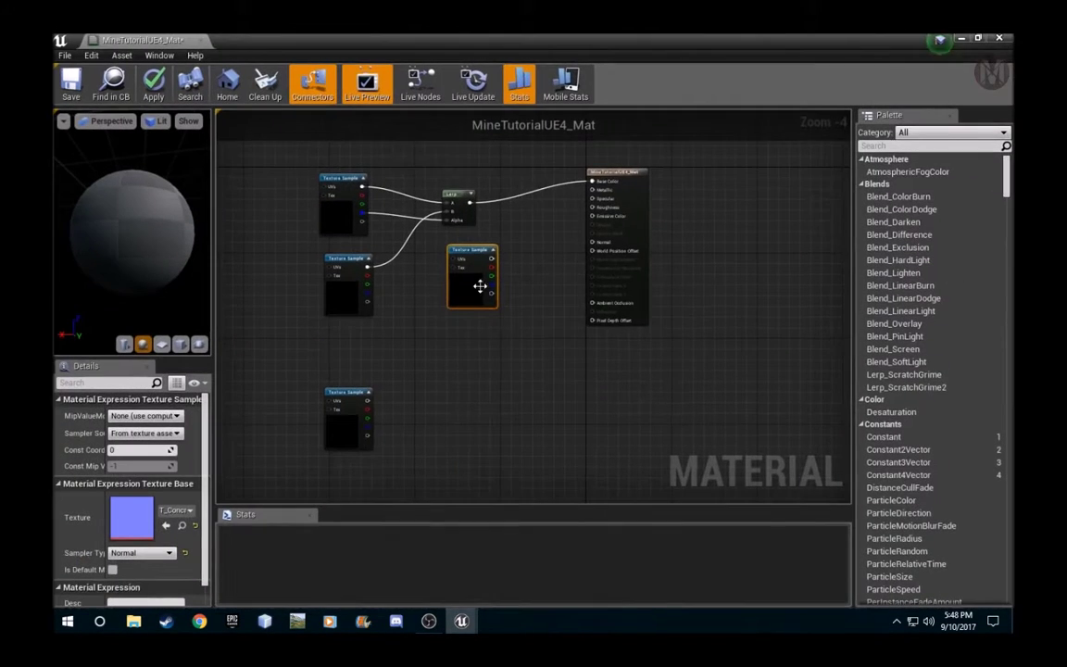
Step: Stack the concrete normal map node directly above the rock normal map node, beneath the color textures
left_click_drag(471, 252, 342, 328)
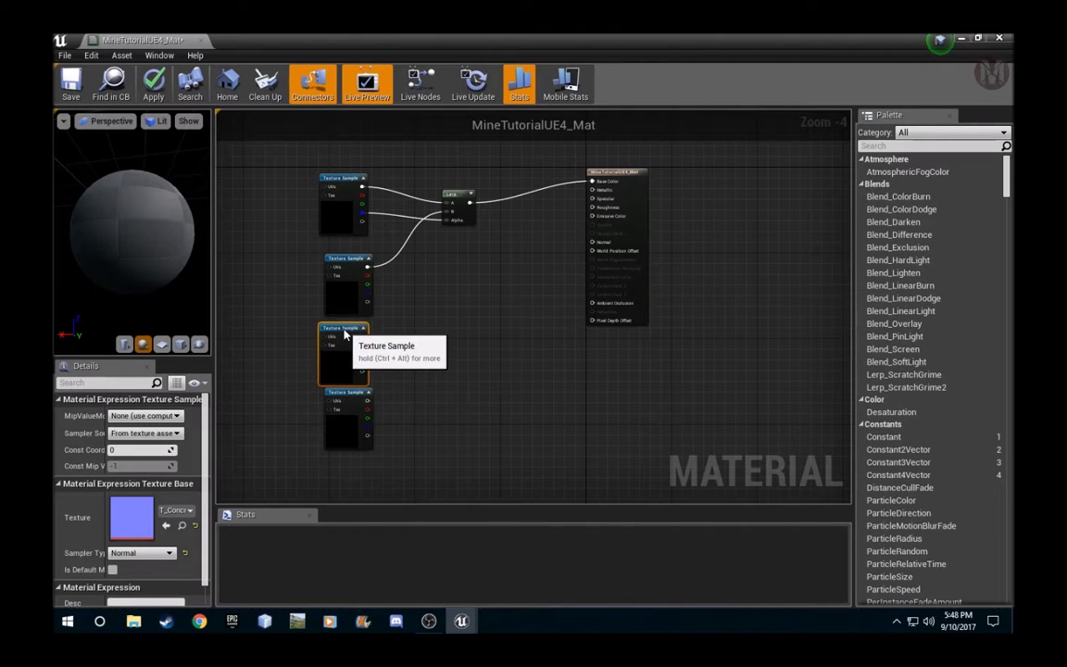
left_click_drag(352, 397, 342, 419)
left_click_drag(347, 332, 341, 349)
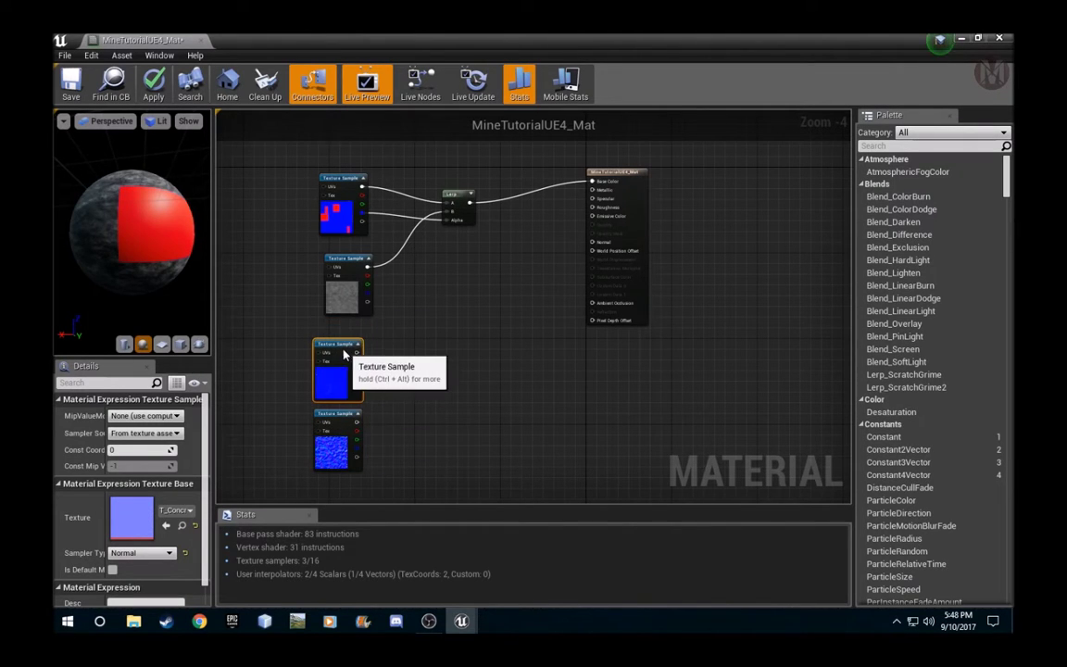
Step: Add a second Lerp node with the concrete normal as A, the rock normal as B and the mask's blue channel as Alpha
left_click(473, 341)
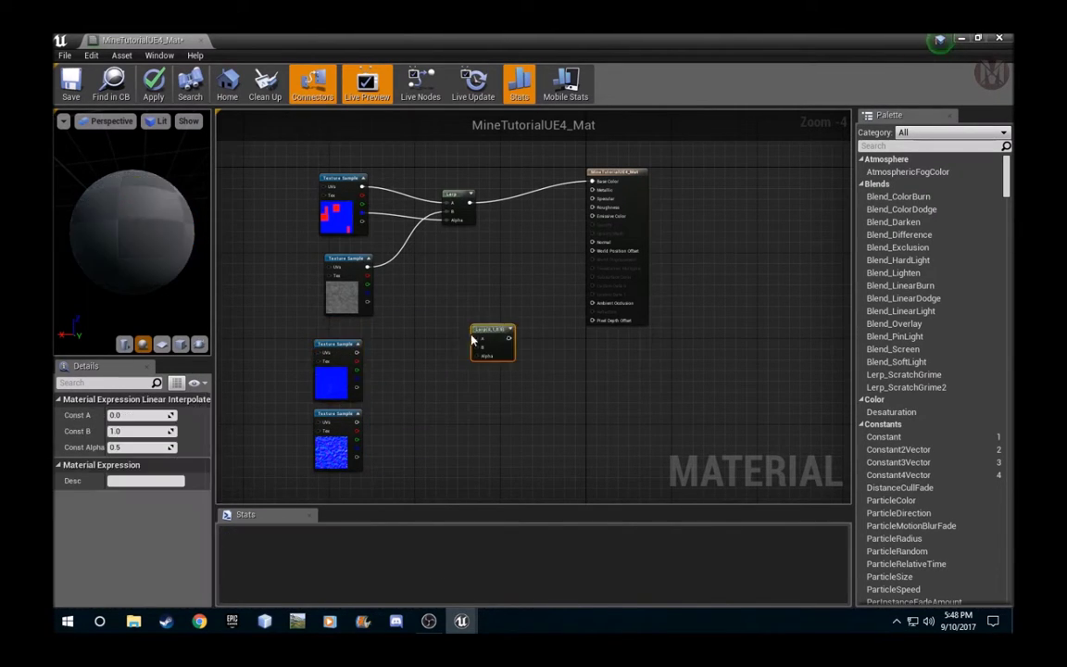
left_click_drag(476, 348, 365, 426)
left_click_drag(477, 338, 470, 344)
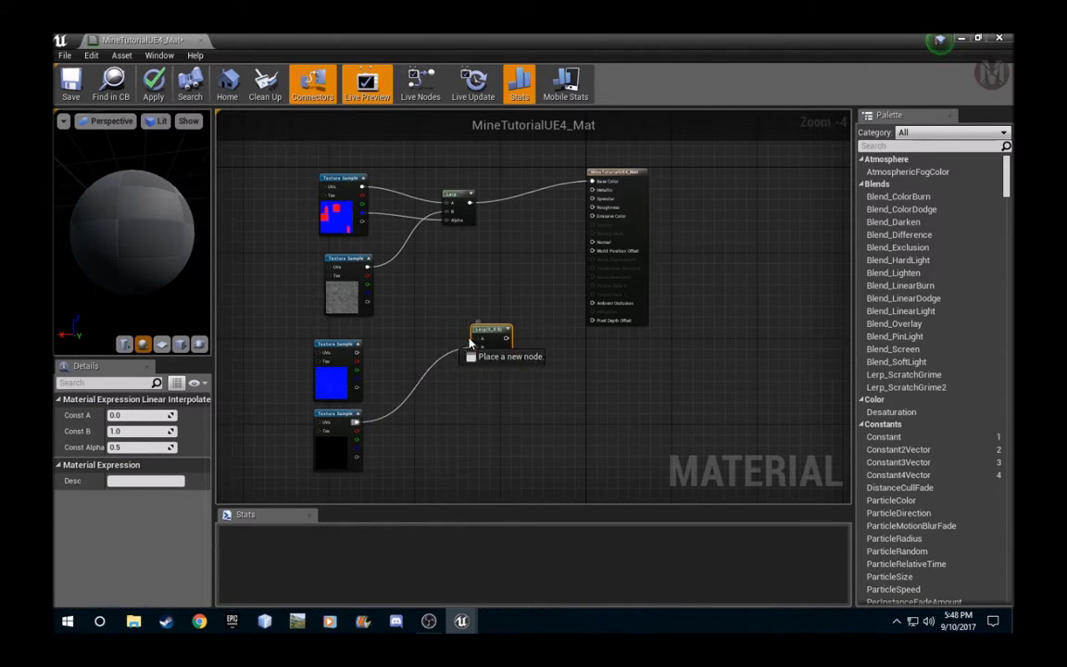
left_click_drag(365, 359, 356, 353)
left_click_drag(475, 357, 424, 328)
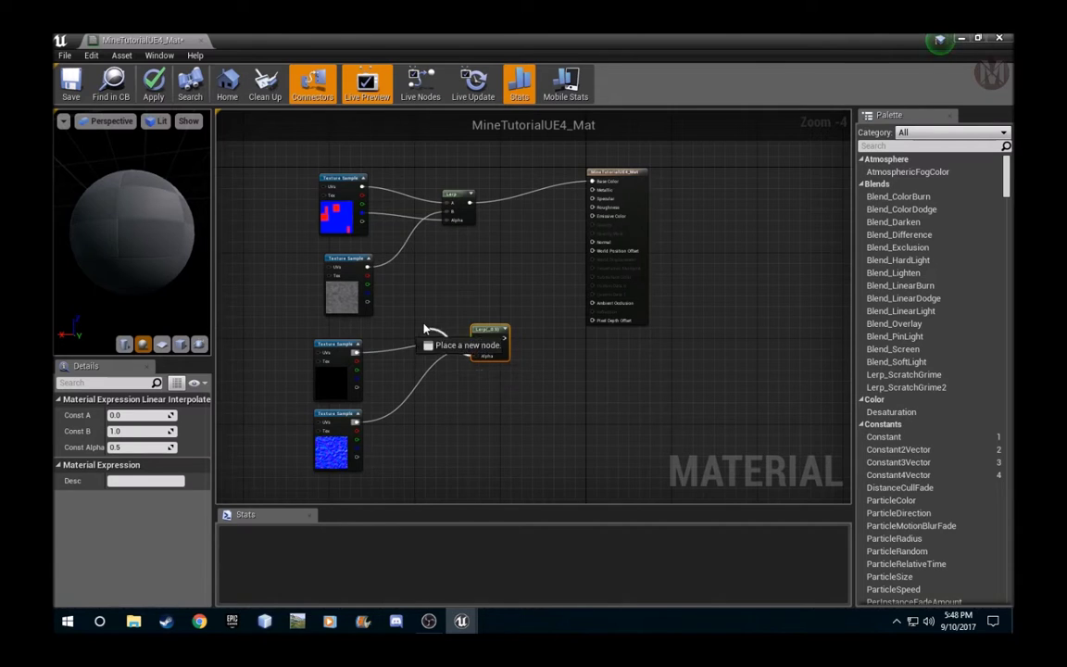
left_click_drag(378, 228, 362, 219)
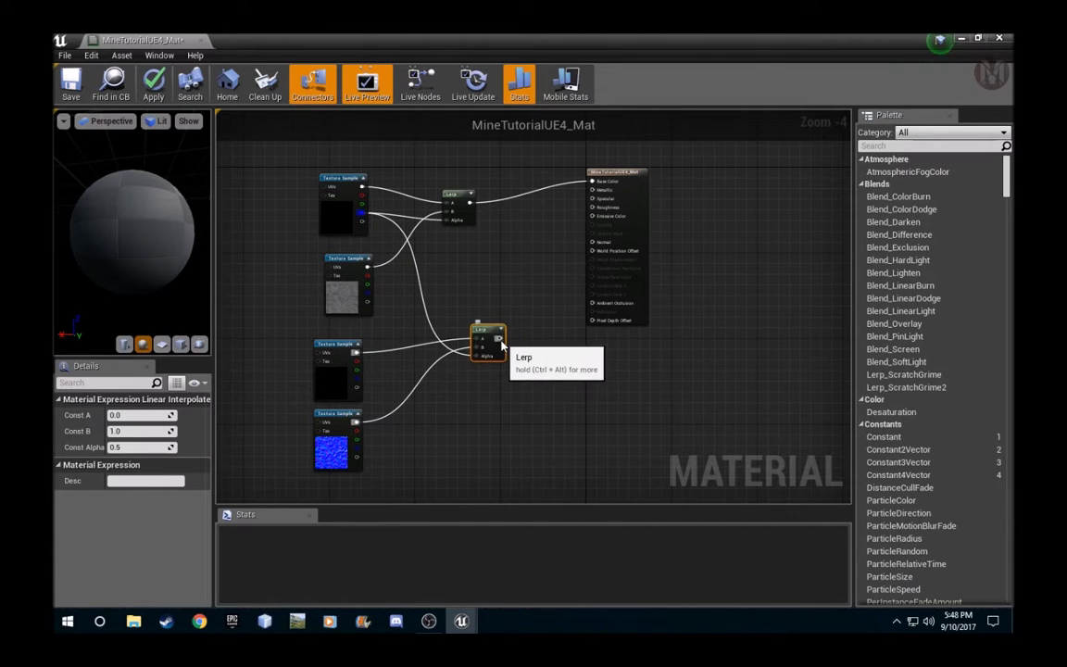
Step: Connect the second Lerp's output to the material's Normal input and inspect the blended normals on the preview sphere
left_click_drag(501, 337, 593, 242)
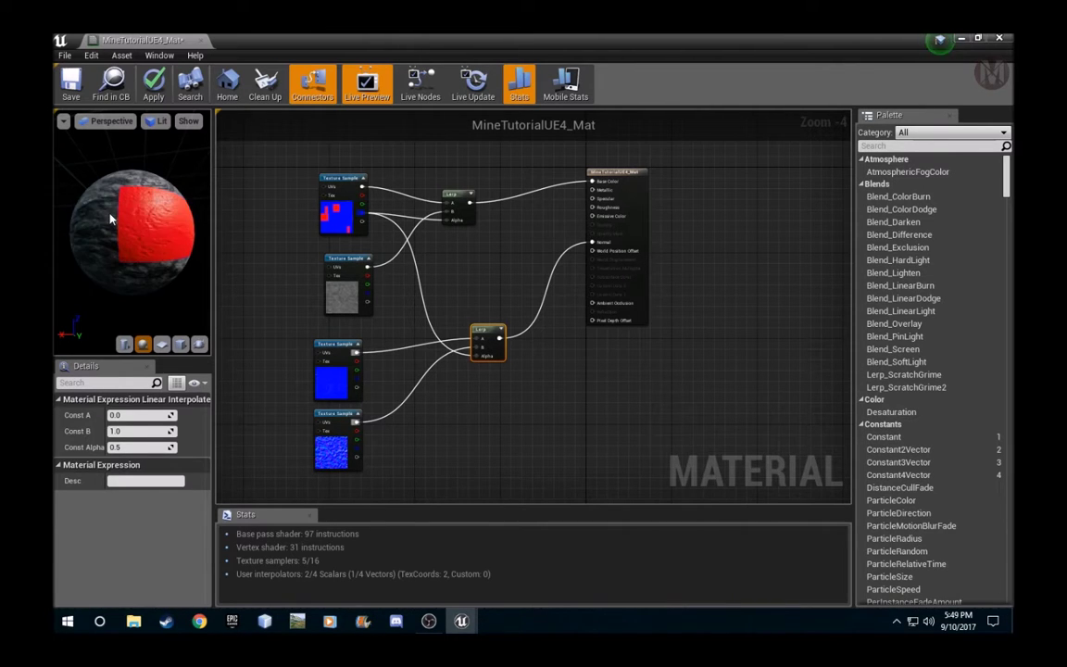
left_click_drag(111, 218, 159, 239)
scroll(129, 224, "up", 5)
scroll(130, 224, "down", 5)
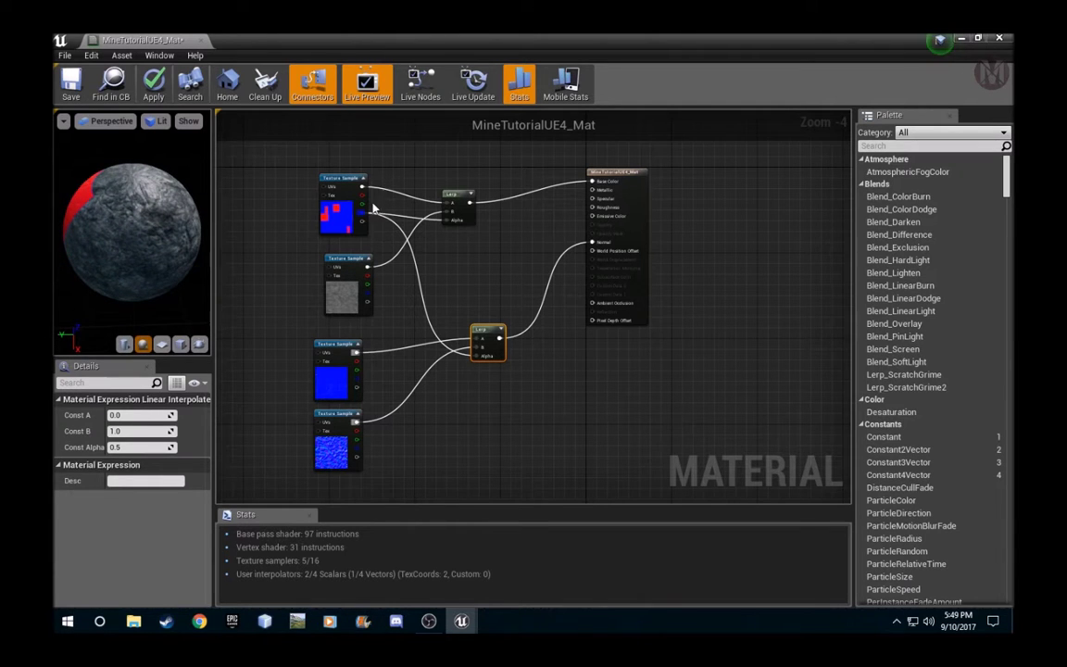
left_click_drag(110, 189, 151, 187)
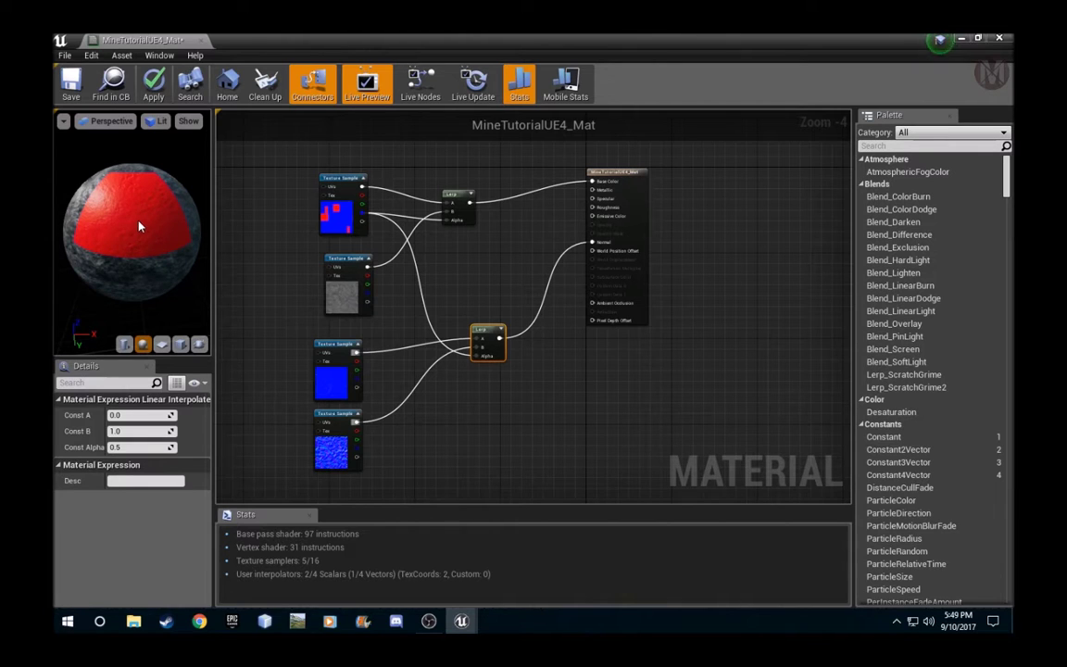
left_click_drag(205, 193, 130, 195)
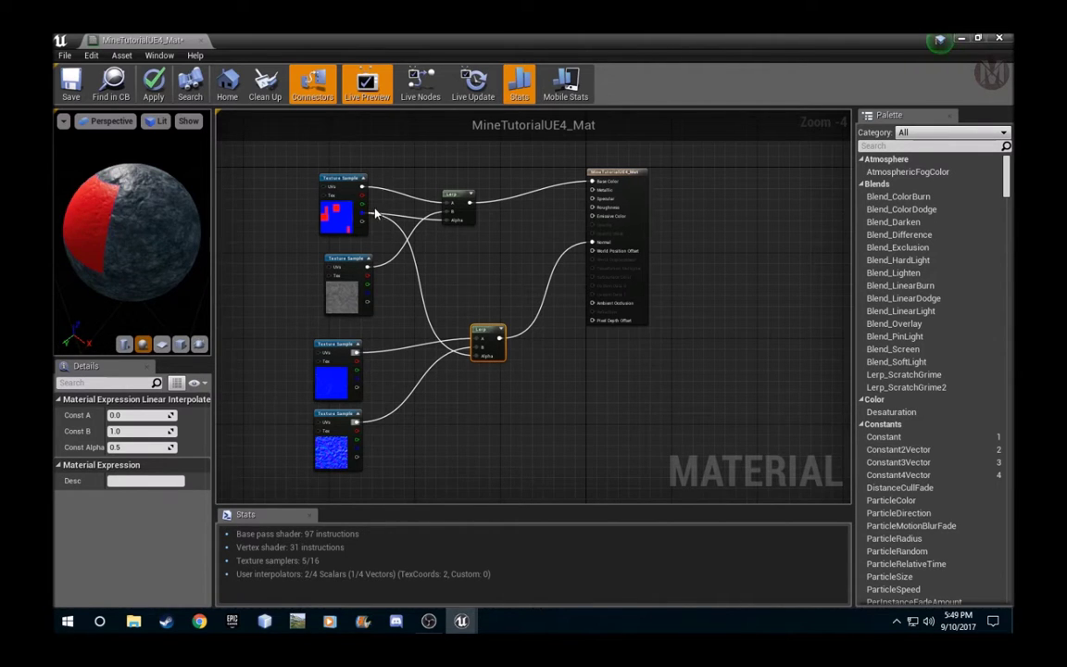
Step: Add a third Lerp with Const A 0.5 and the mask's blue channel as Alpha, and connect it to the material's Roughness input
key("l")
left_click(513, 227)
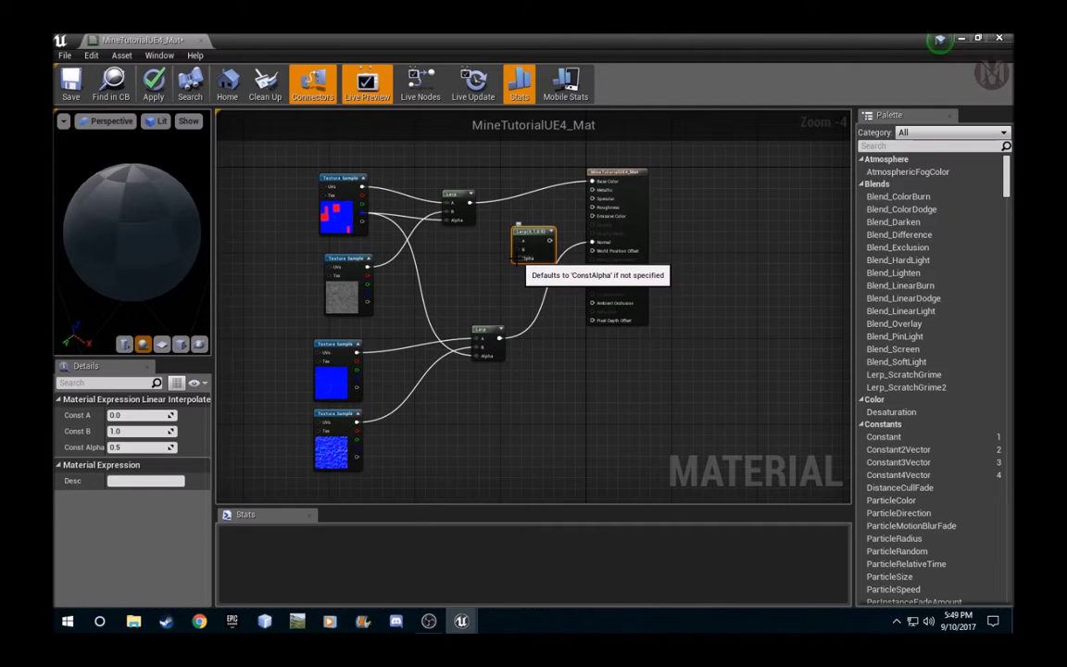
left_click_drag(515, 258, 428, 243)
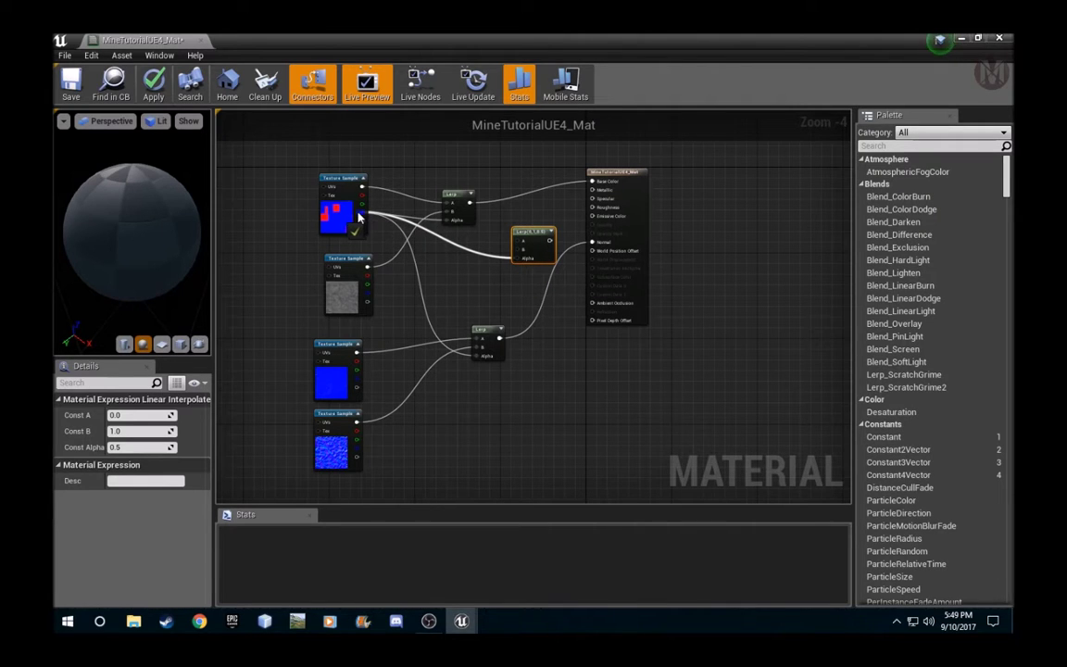
left_click_drag(360, 216, 360, 216)
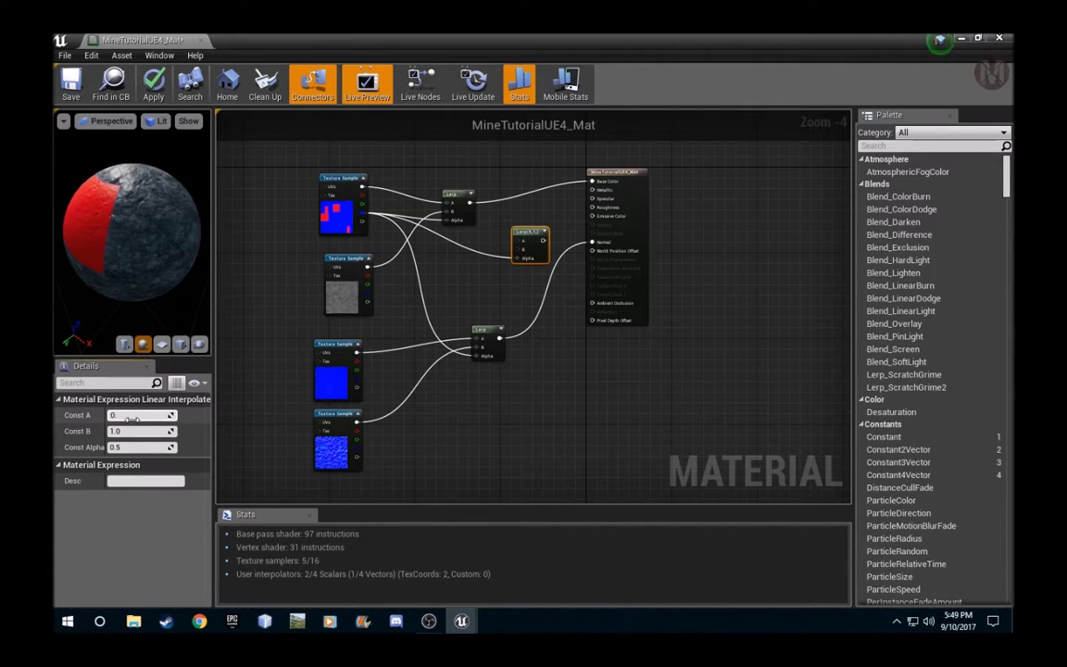
key("Return")
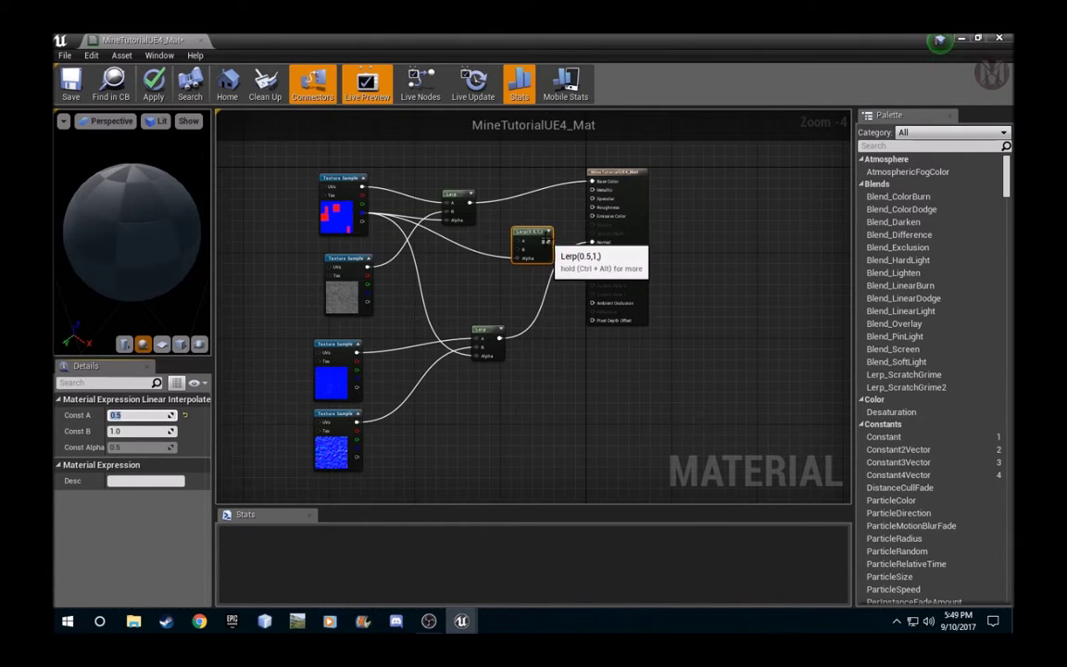
left_click_drag(546, 241, 597, 209)
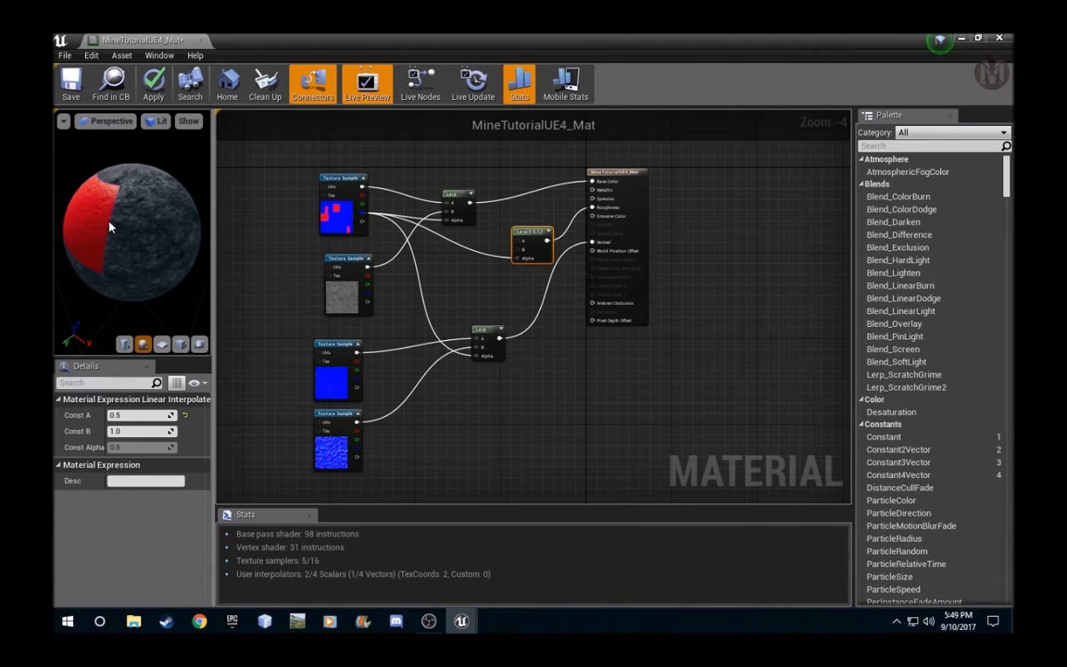
Step: Inspect the roughness blend on the preview sphere and switch the preview mesh to a cube
left_click_drag(110, 225, 248, 230)
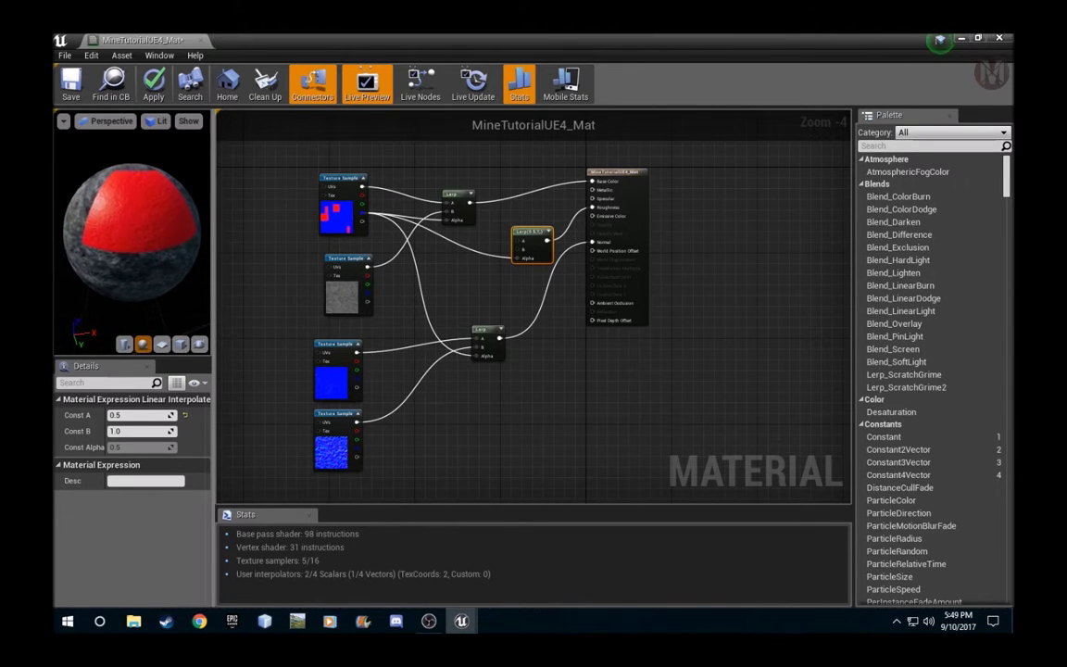
left_click_drag(115, 234, 185, 233)
scroll(114, 234, "up", 5)
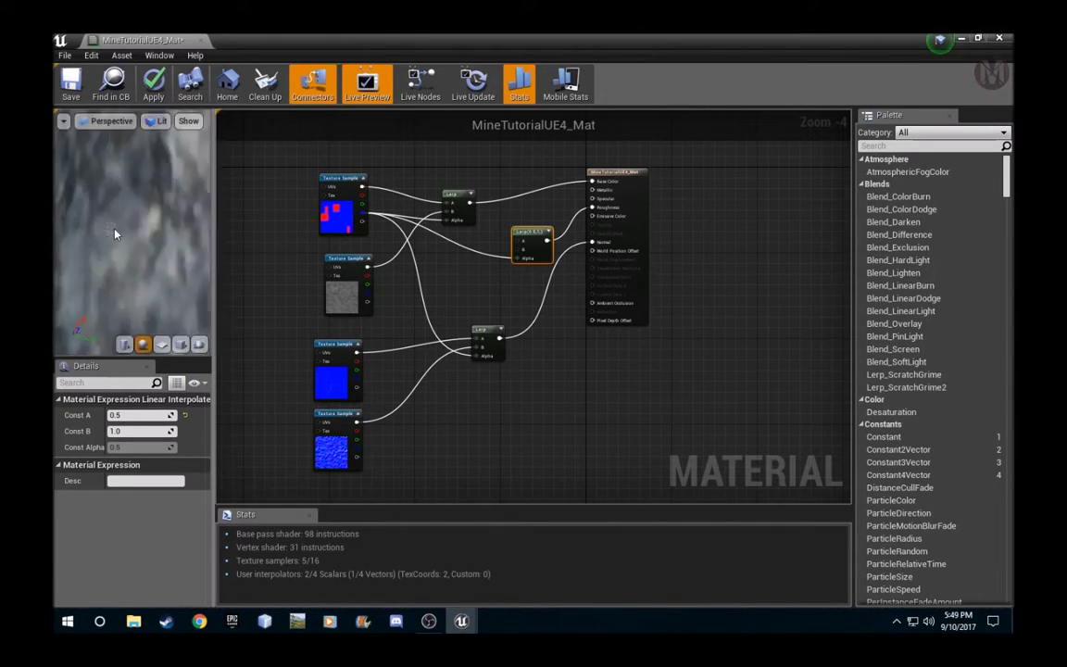
scroll(114, 233, "up", 3)
scroll(122, 224, "down", 8)
left_click(180, 344)
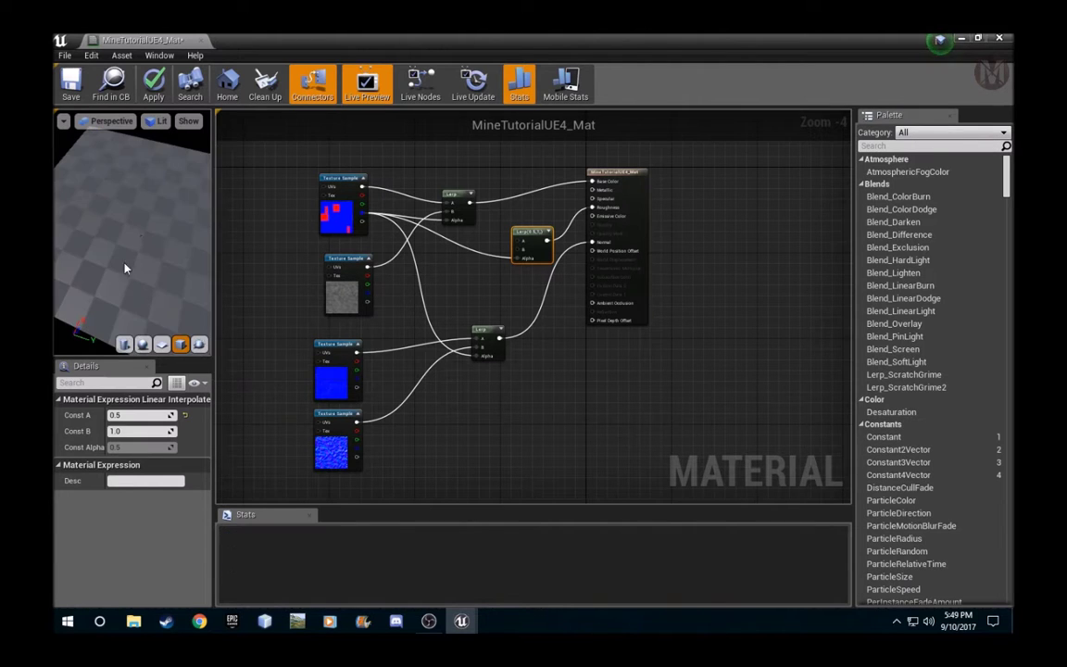
Step: Connect the roughness Lerp's output to the material's Metallic input as well and inspect the result on the preview cube
left_click_drag(143, 251, 131, 291)
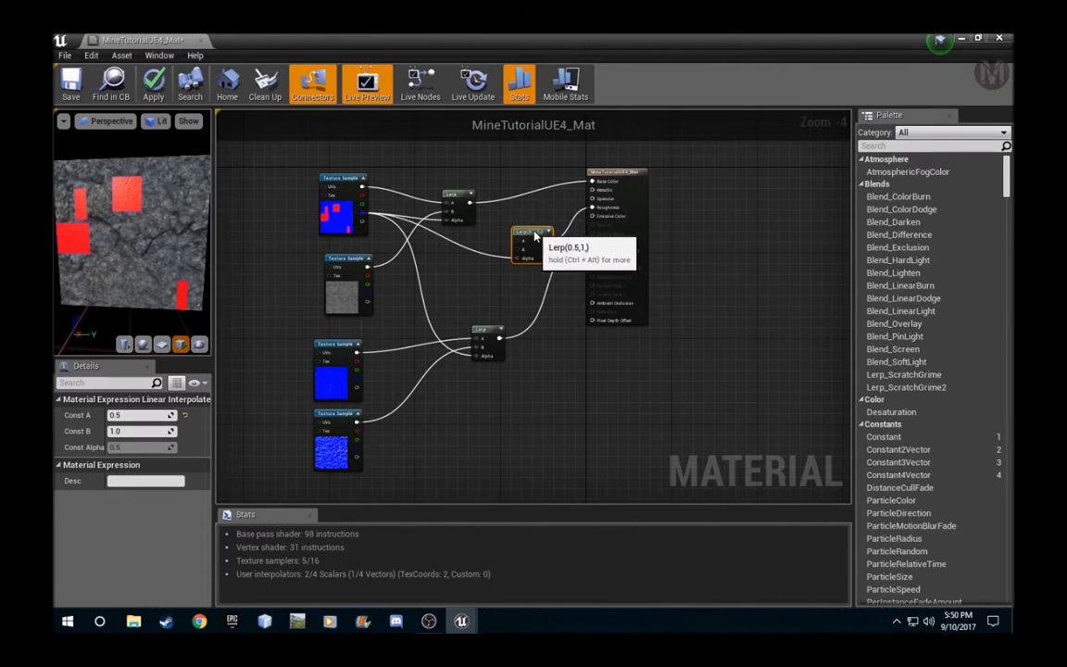
left_click_drag(531, 225, 493, 235)
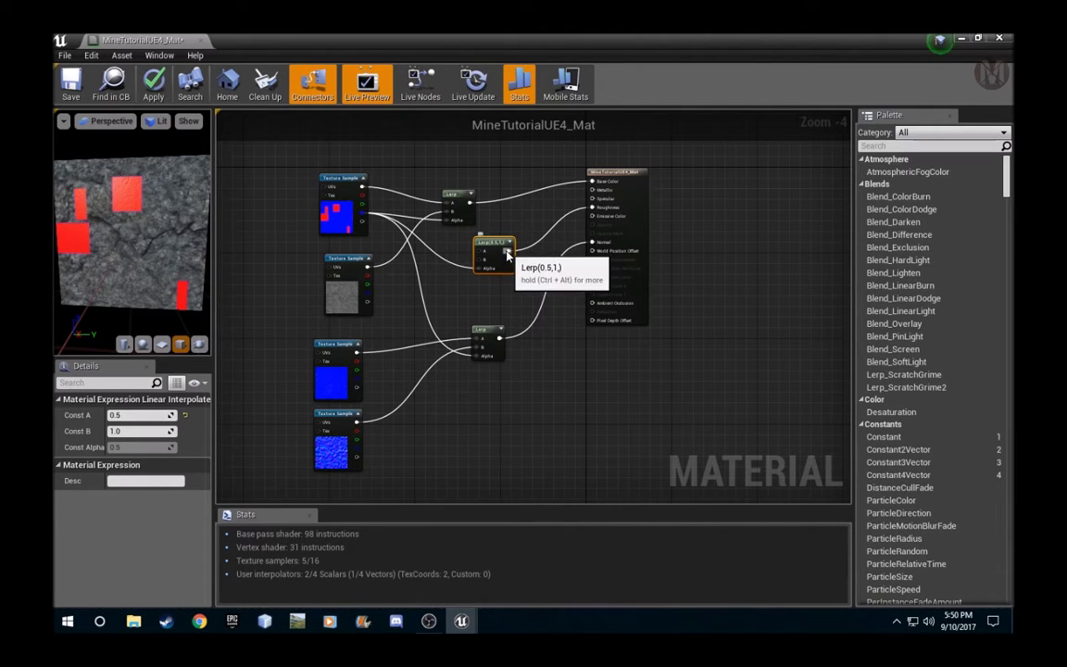
left_click_drag(508, 256, 592, 198)
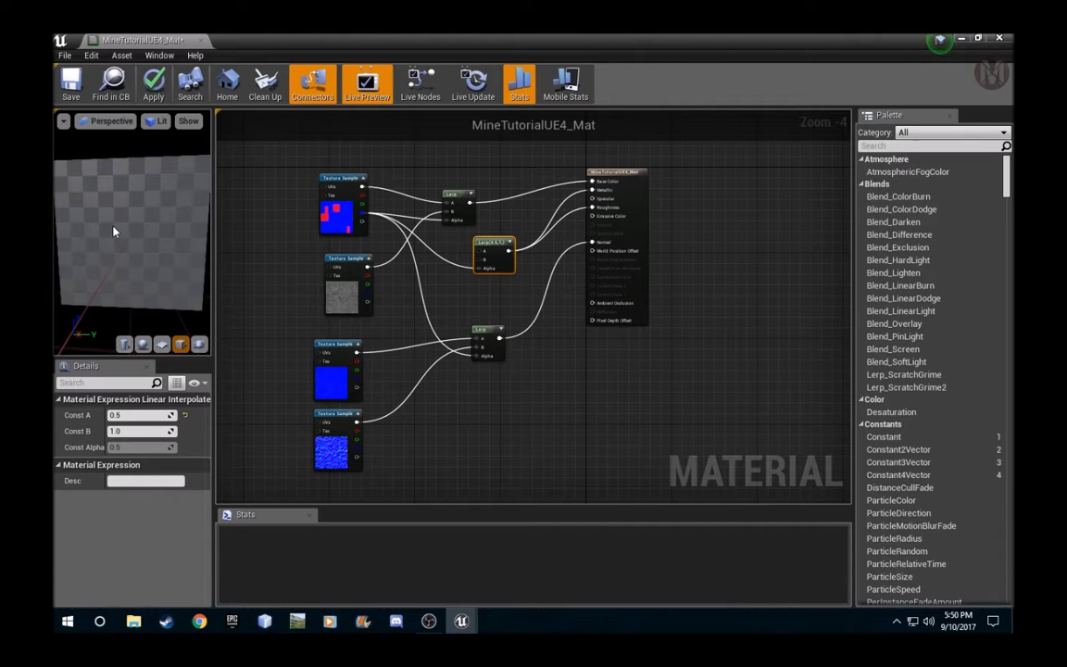
left_click_drag(116, 237, 154, 231)
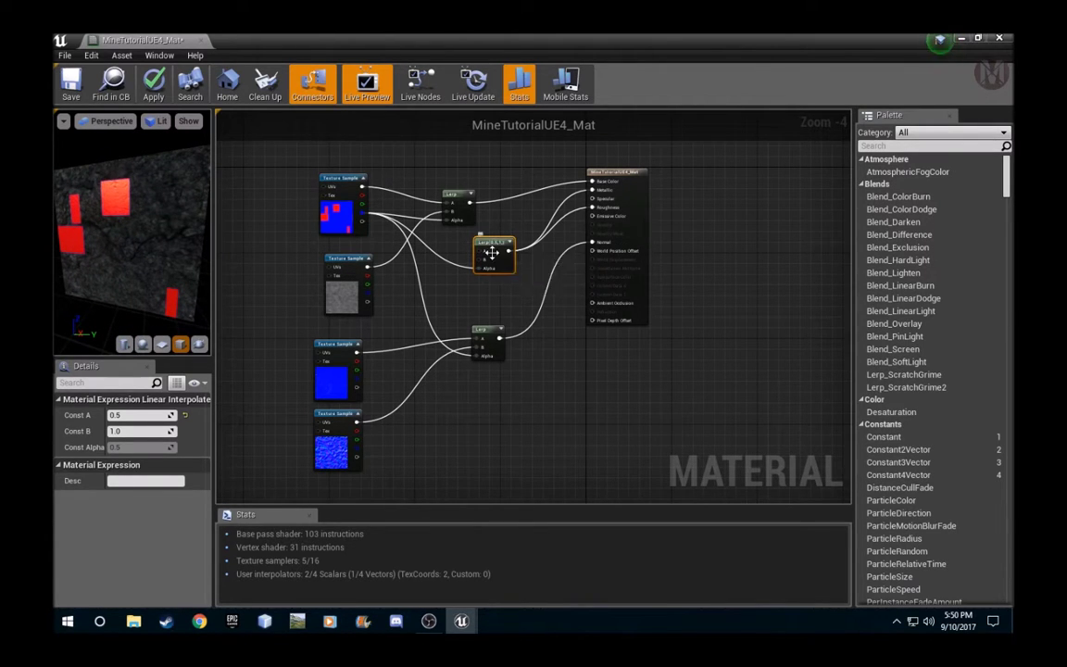
Step: Rearrange the graph, placing the rock texture sample above the mask texture and moving the normal textures with their Lerp further down
mouse_move(493, 258)
left_mouse_down()
mouse_move(520, 243)
mouse_move(504, 241)
left_mouse_up()
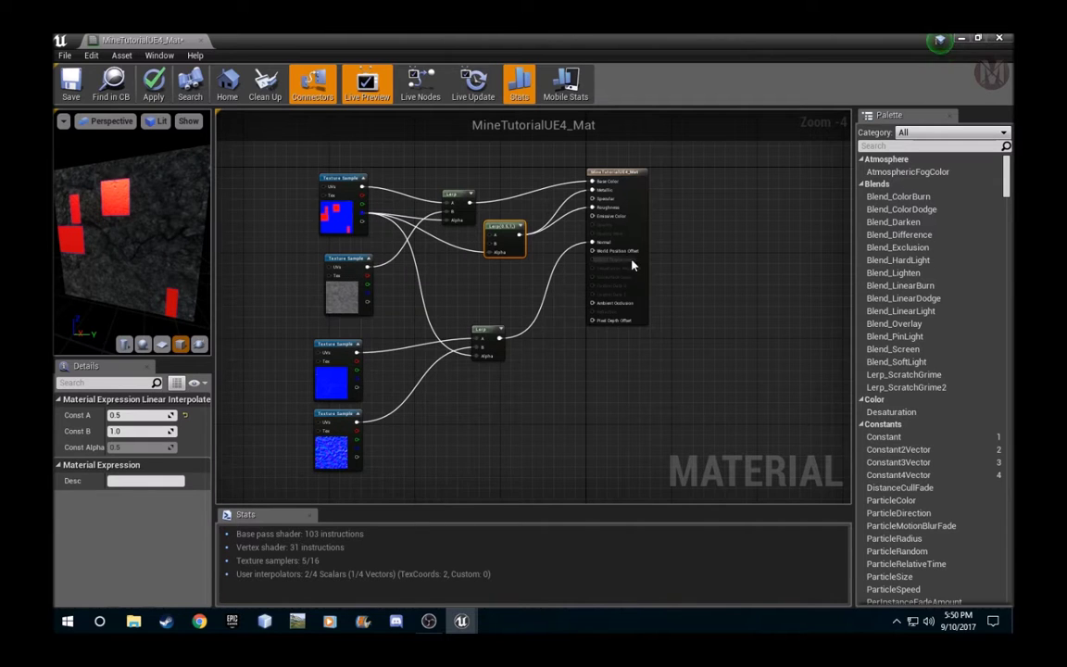
left_click_drag(505, 231, 511, 227)
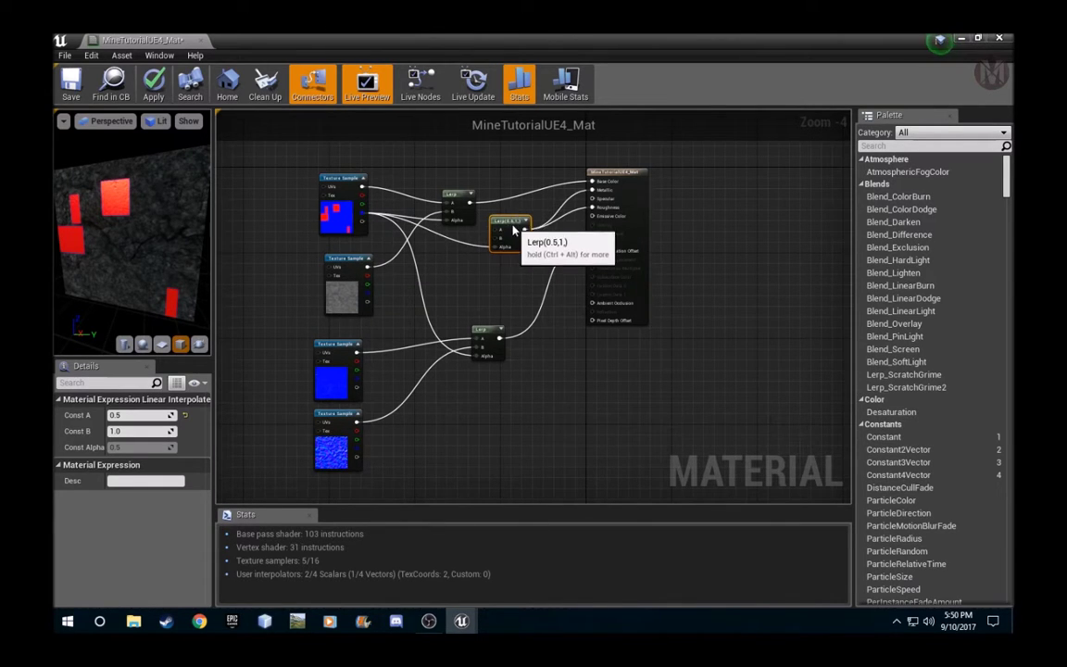
left_click_drag(350, 266, 338, 143)
scroll(470, 400, "down", 1)
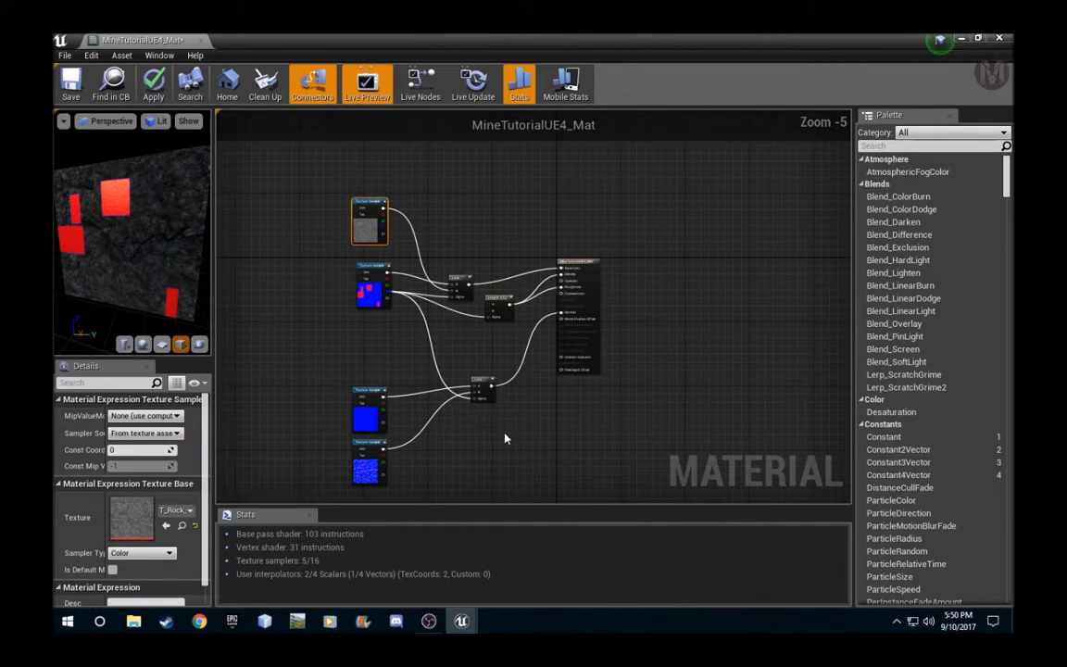
right_click_drag(466, 442, 503, 358)
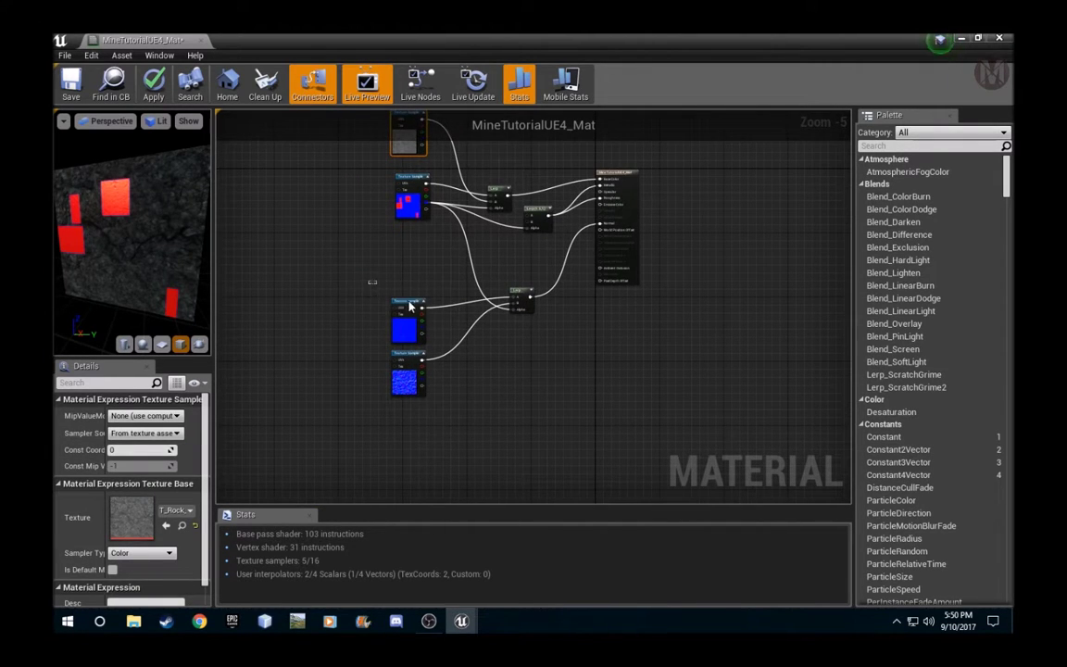
left_click_drag(369, 286, 593, 424, "shift")
left_click_drag(405, 309, 369, 356)
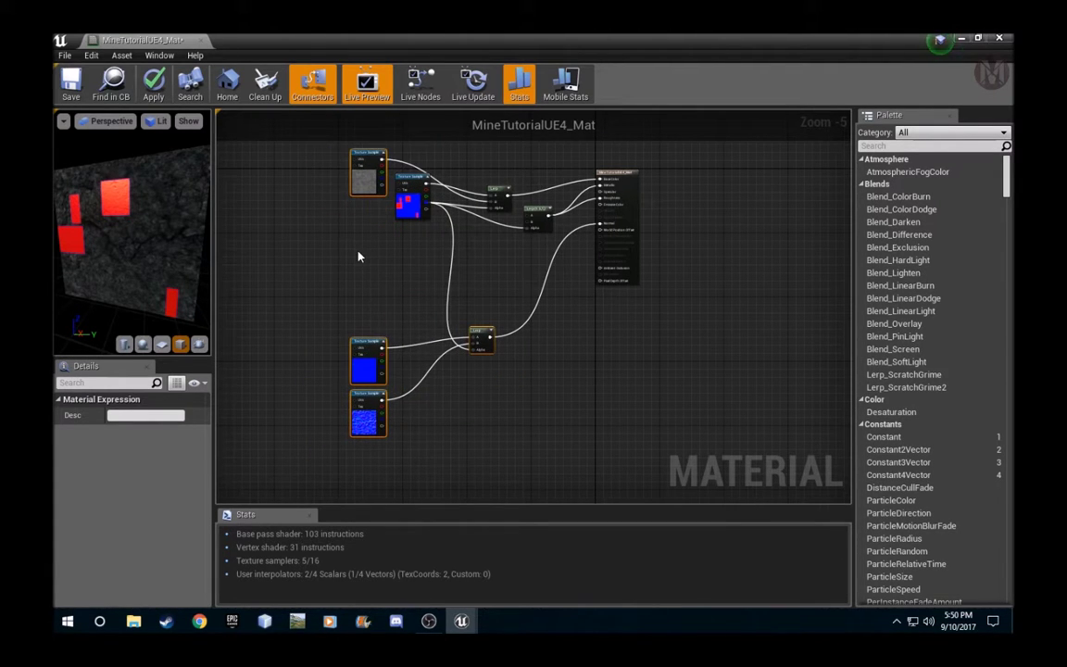
Step: Spread out the rock texture, mask texture, base color Lerp and roughness Lerp to open space above the normal nodes
right_click(359, 257)
left_click(330, 245)
left_click(331, 246)
left_click_drag(361, 166, 352, 116)
left_click_drag(409, 301, 335, 256)
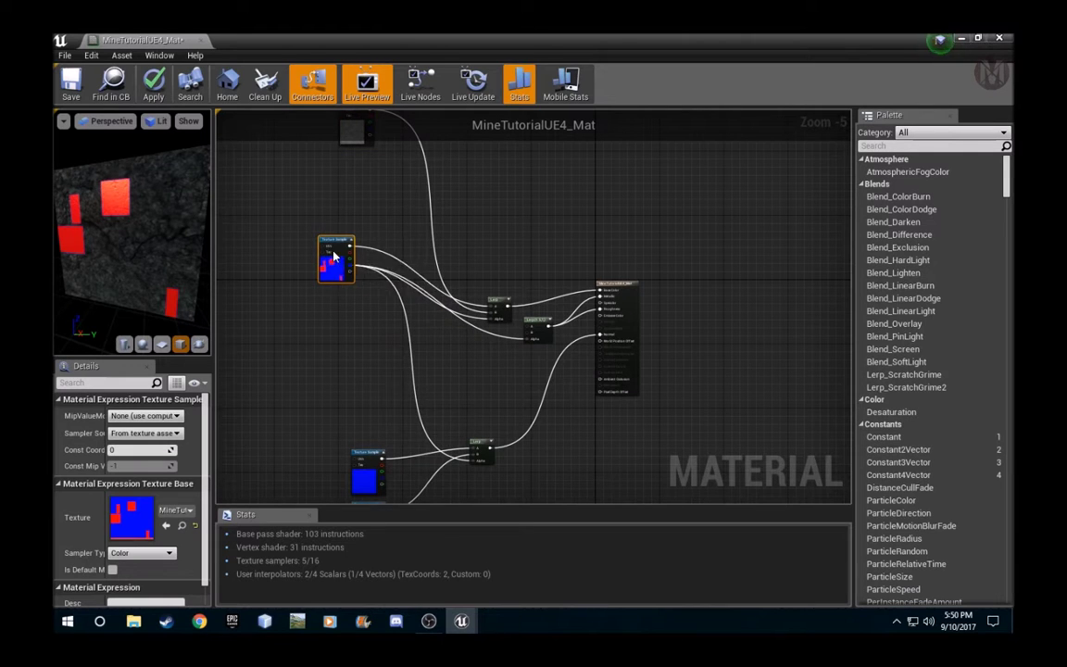
left_click_drag(506, 300, 496, 223)
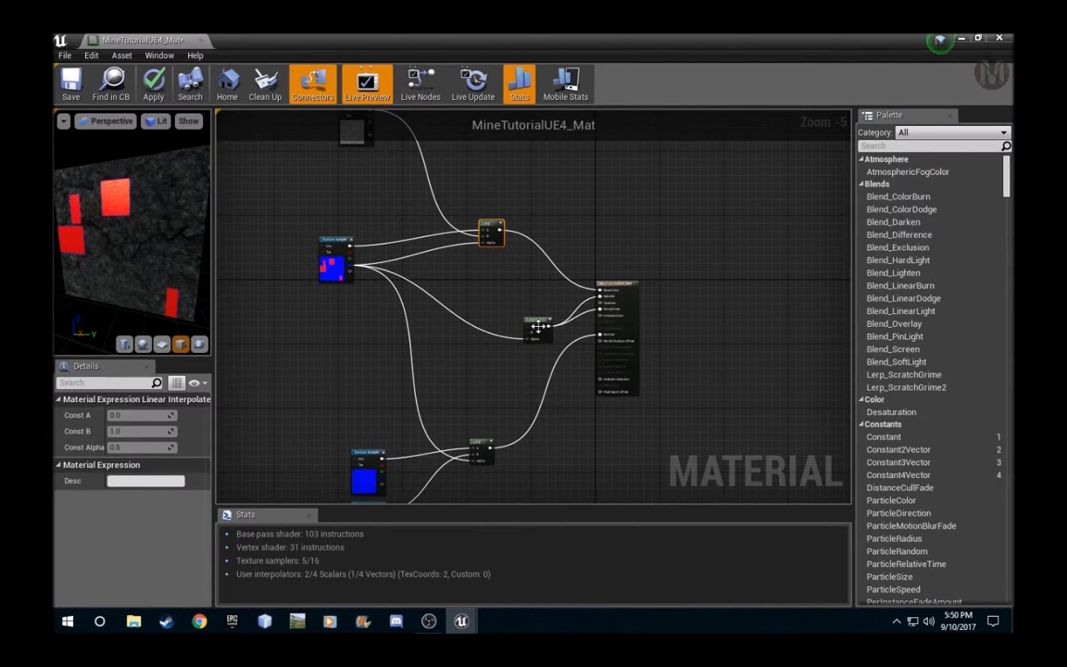
left_click_drag(530, 332, 470, 301)
scroll(530, 478, "down", 2)
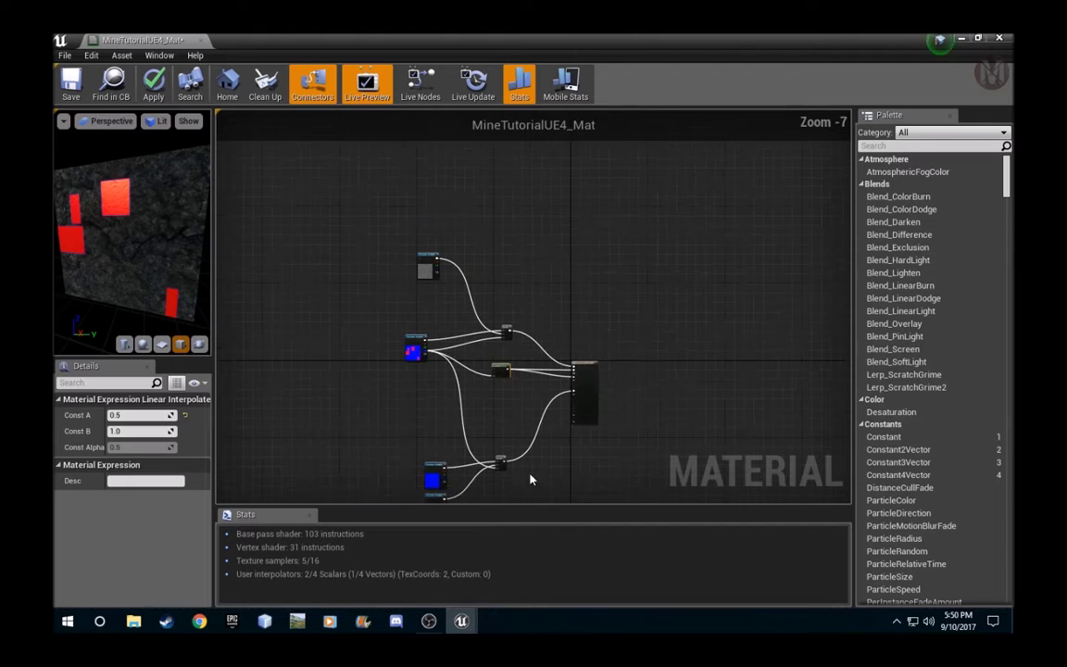
right_click_drag(556, 473, 625, 387)
scroll(553, 429, "up", 3)
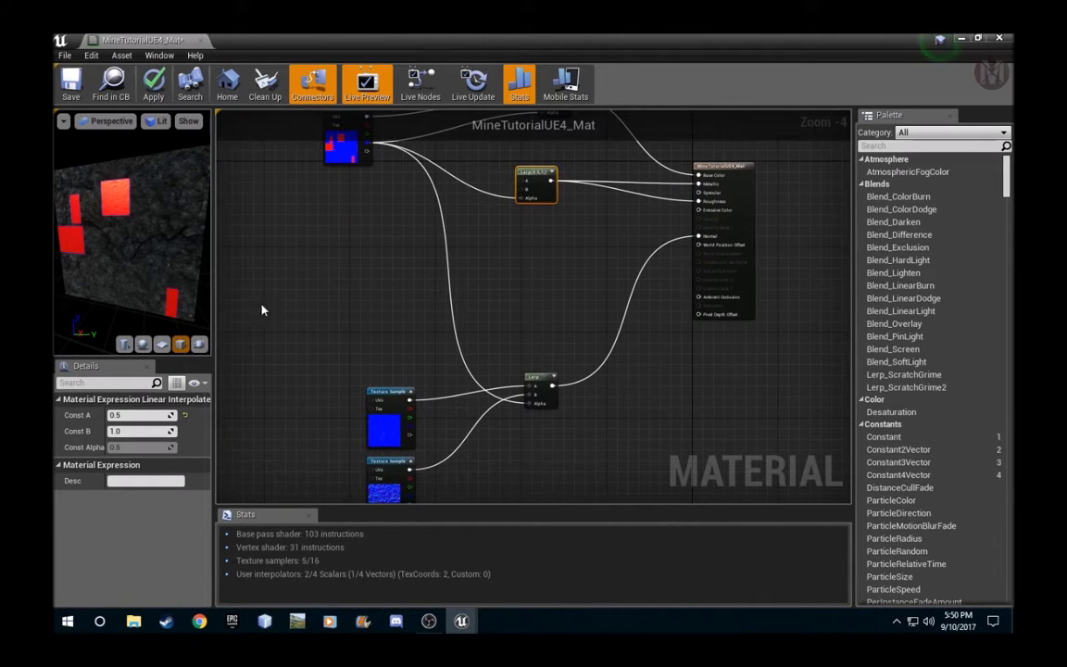
Step: Add a Constant3Vector node below the mask texture and set its color to pure red (R 1, G 0, B 0)
left_click(301, 269)
left_click(146, 415)
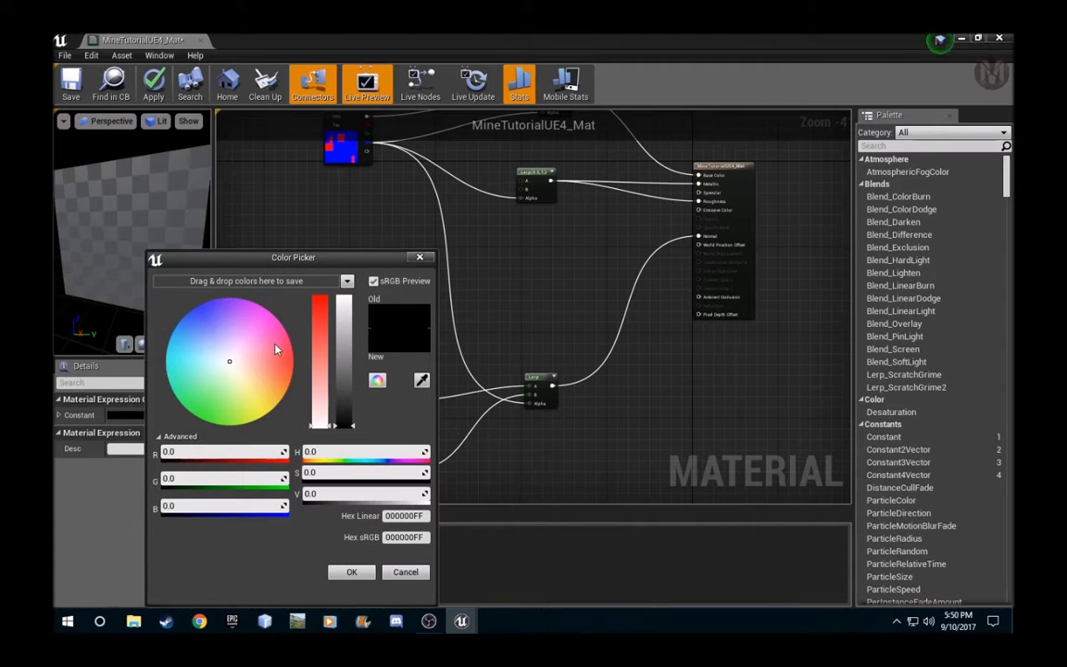
left_click(349, 572)
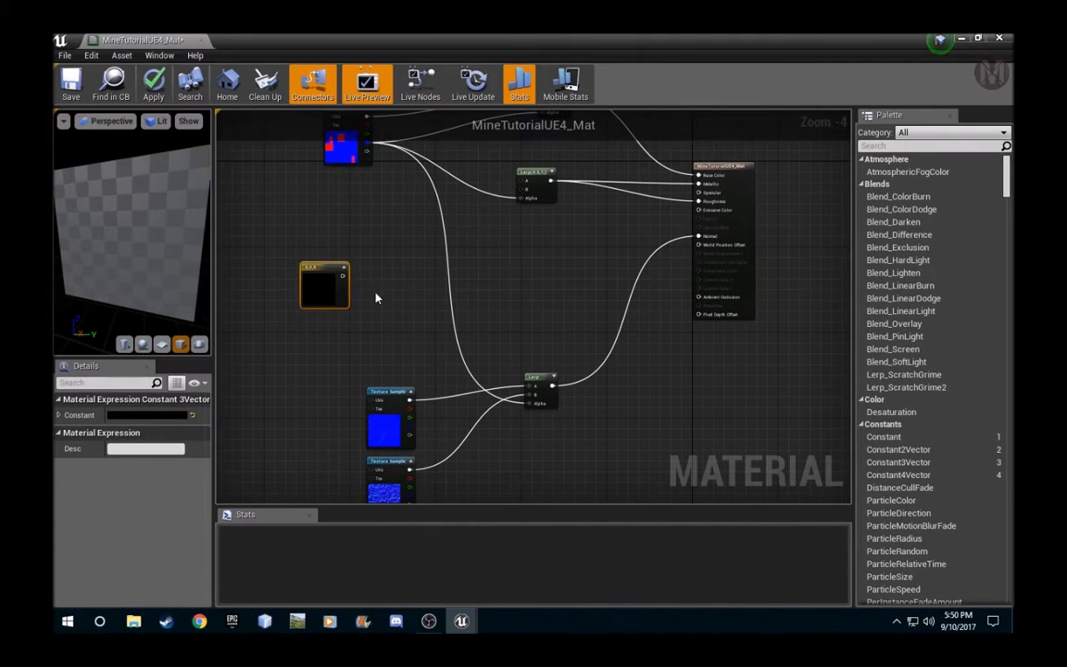
left_click(131, 416)
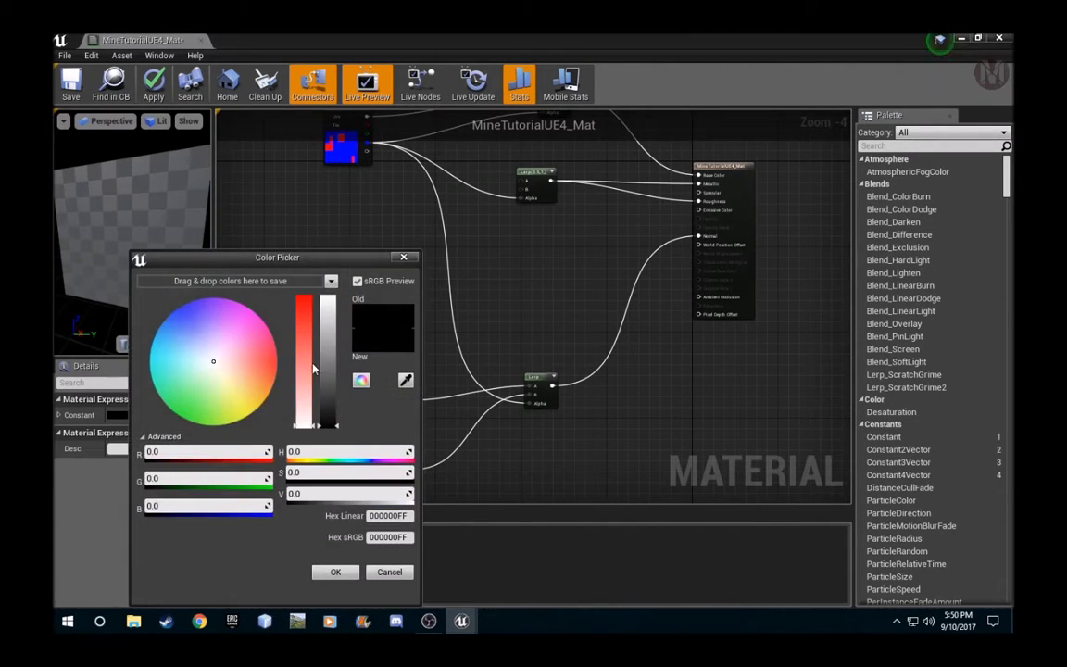
left_click_drag(312, 369, 315, 294)
left_click(335, 572)
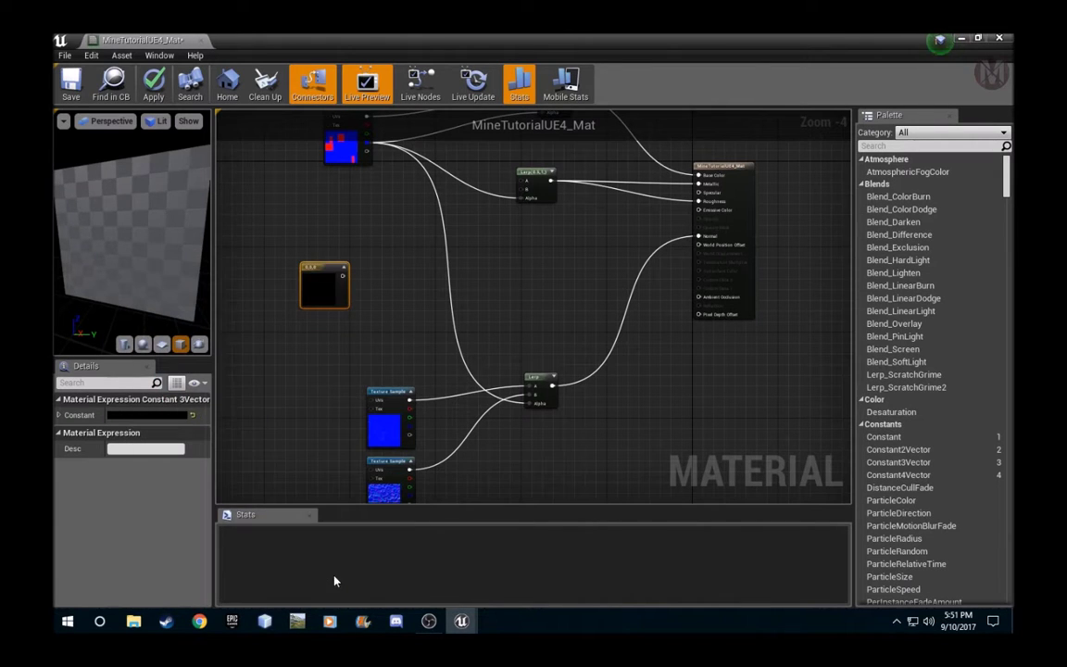
left_click(136, 416)
left_click_drag(309, 414, 324, 275)
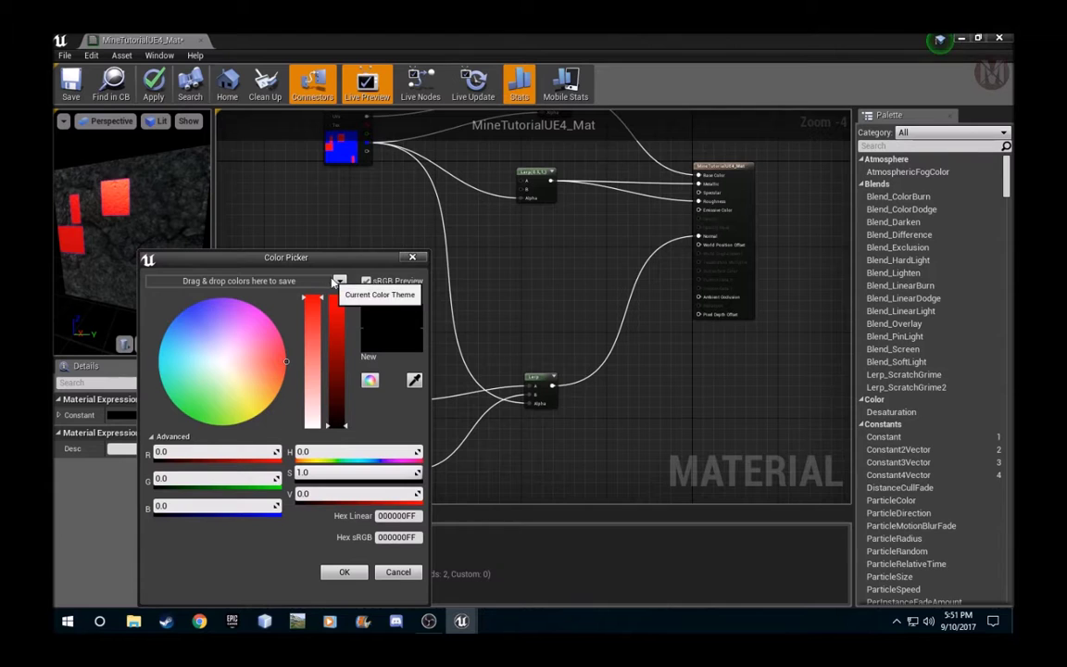
left_click_drag(337, 388, 352, 229)
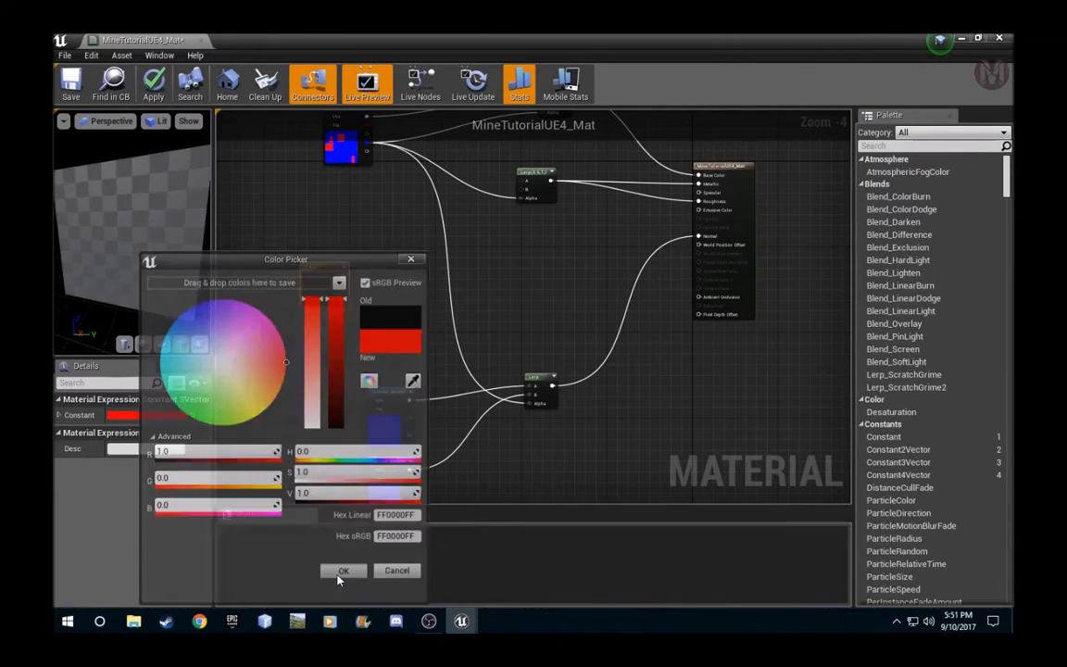
left_click(339, 572)
Step: Add a Lerp with the mask's red channel as A and Alpha and the red constant as B, and connect it to Emissive Color
right_click_drag(501, 271, 472, 347)
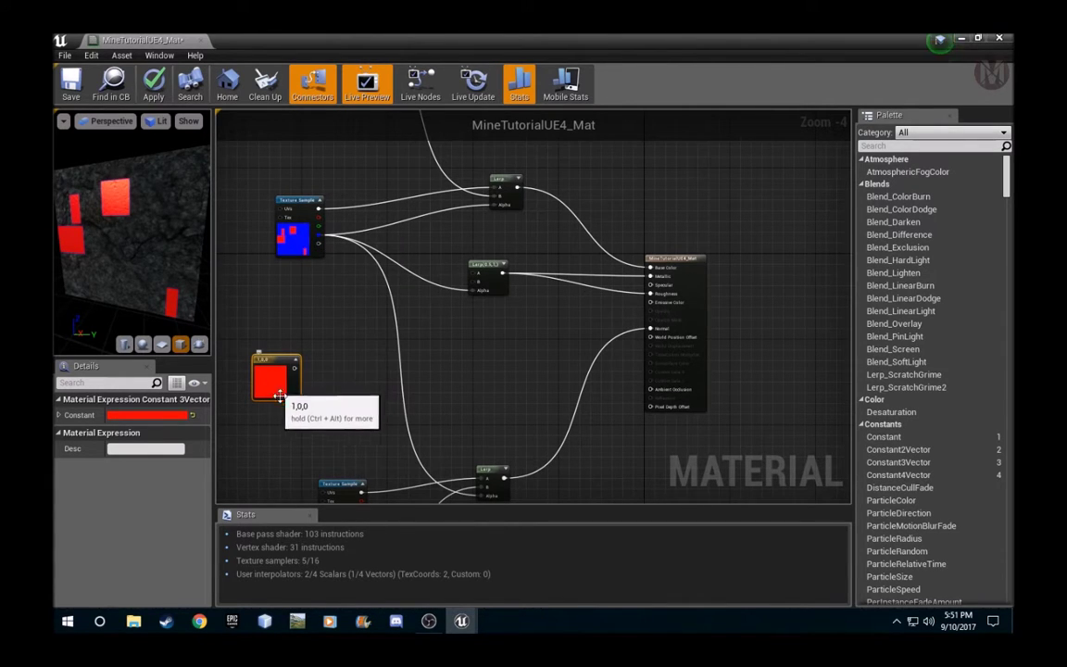
left_click(477, 349)
left_click_drag(478, 357, 319, 219)
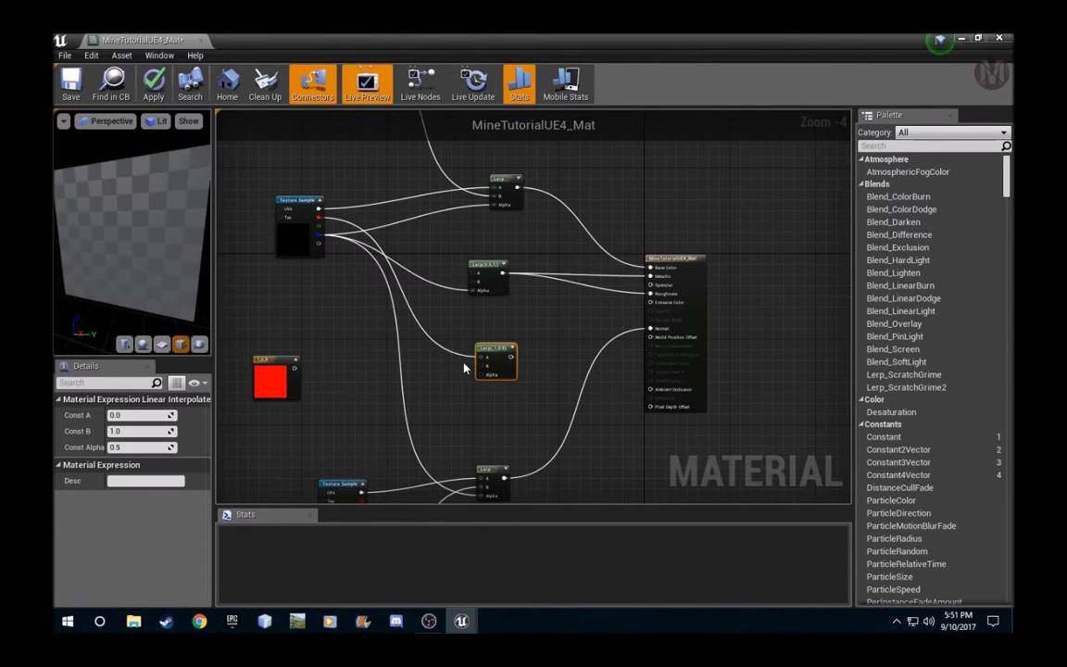
left_click_drag(483, 375, 319, 220)
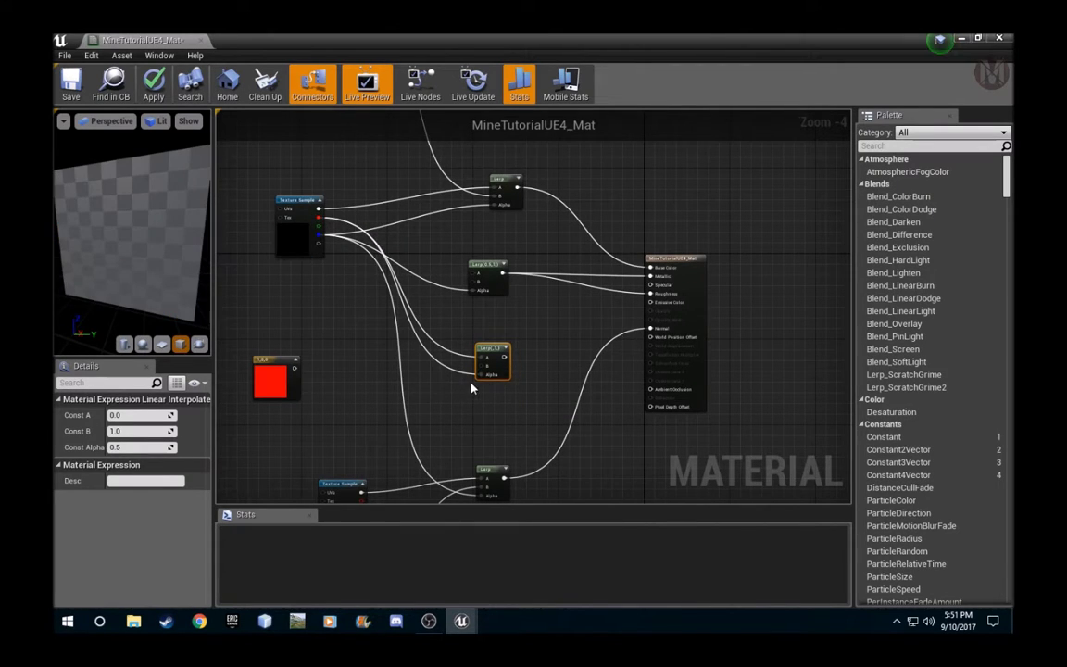
left_click_drag(482, 369, 294, 367)
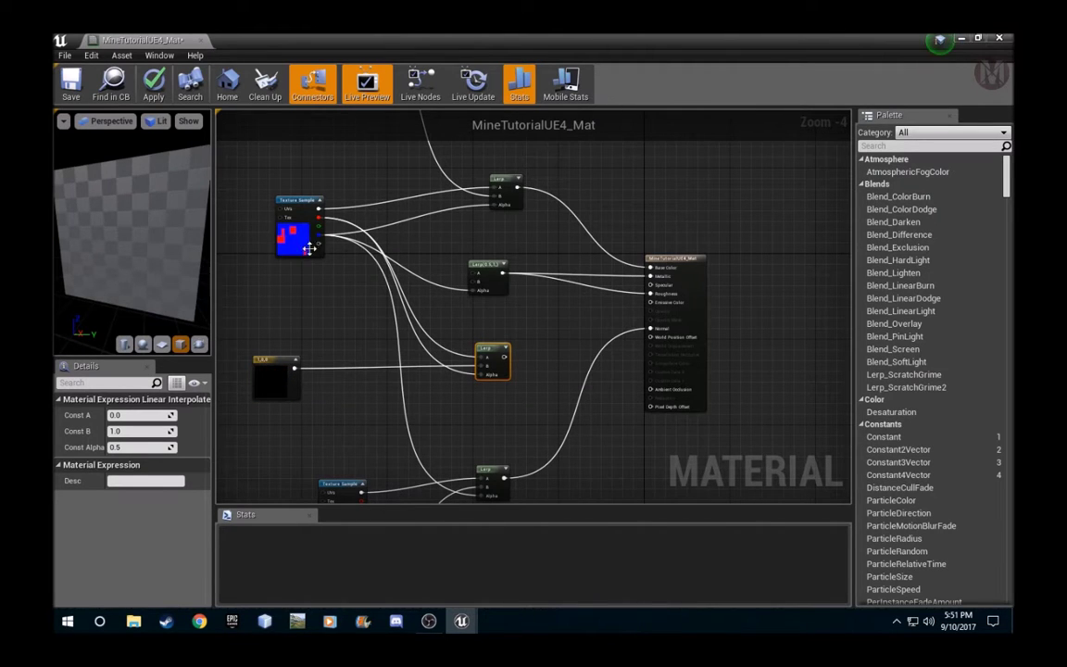
left_click_drag(505, 357, 651, 303)
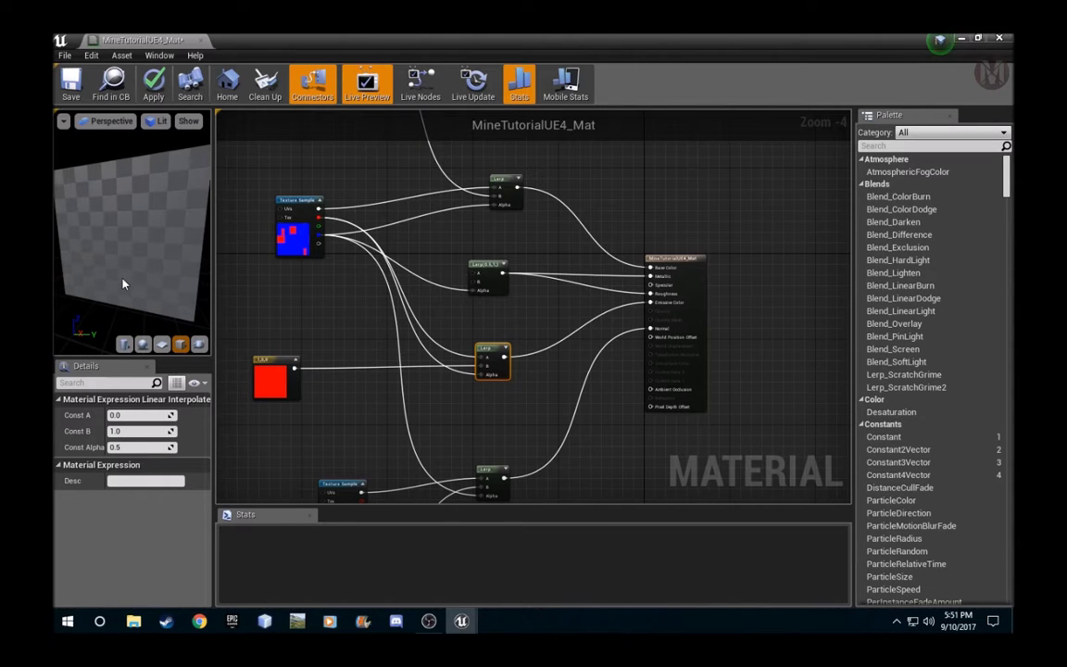
Step: Inspect the emissive areas on the preview cube, then switch the preview mesh to a sphere and rotate around it
left_click_drag(124, 283, 168, 248)
scroll(167, 251, "up", 4)
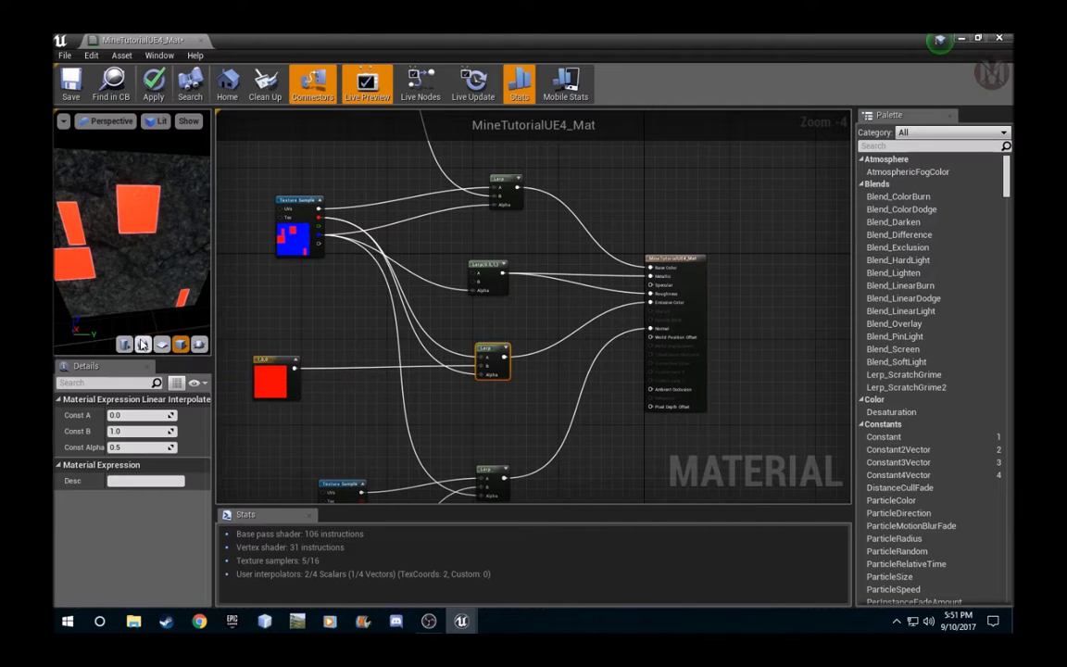
left_click(142, 344)
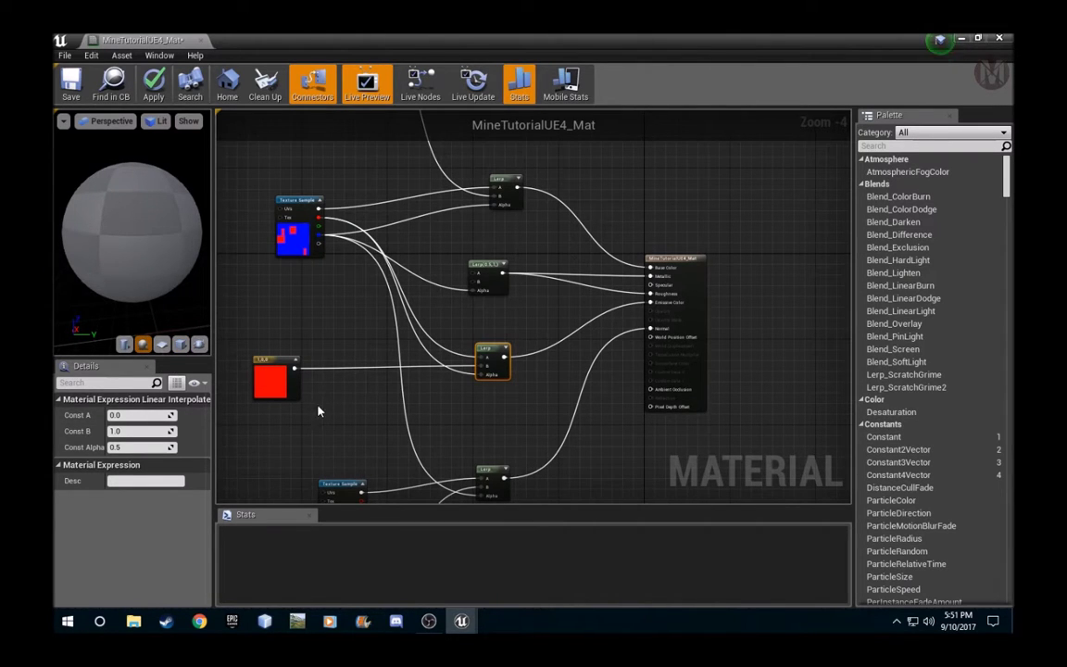
left_click_drag(133, 317, 181, 313)
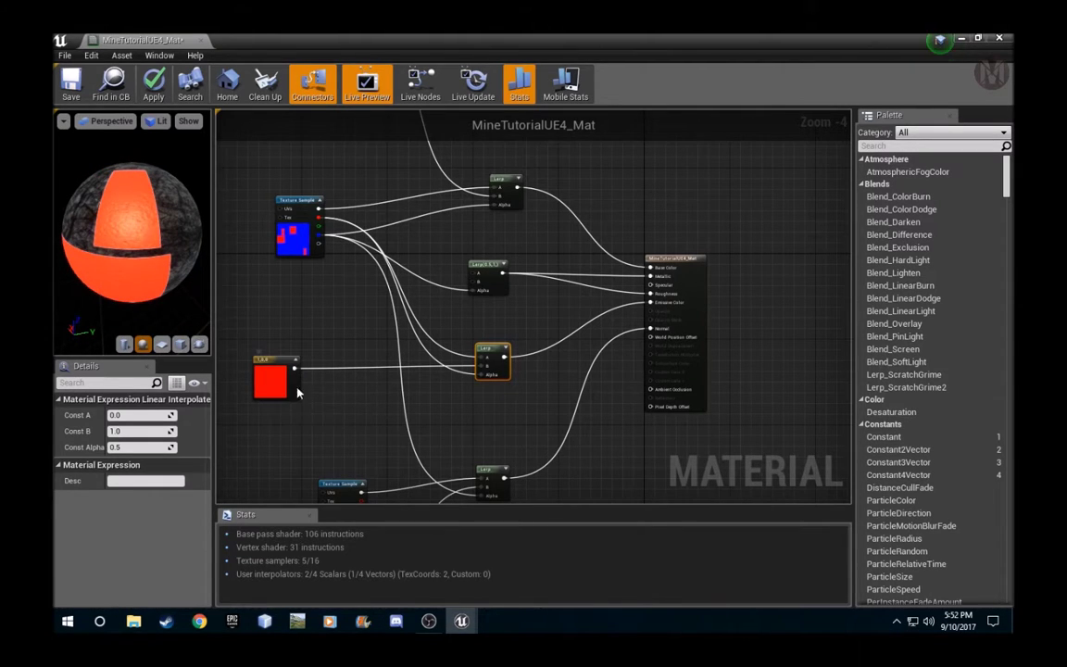
Step: Change the Constant3Vector's color to light blue, about R 0.21, G 0.457, B 1, and inspect the glowing areas on the preview sphere
left_click(262, 392)
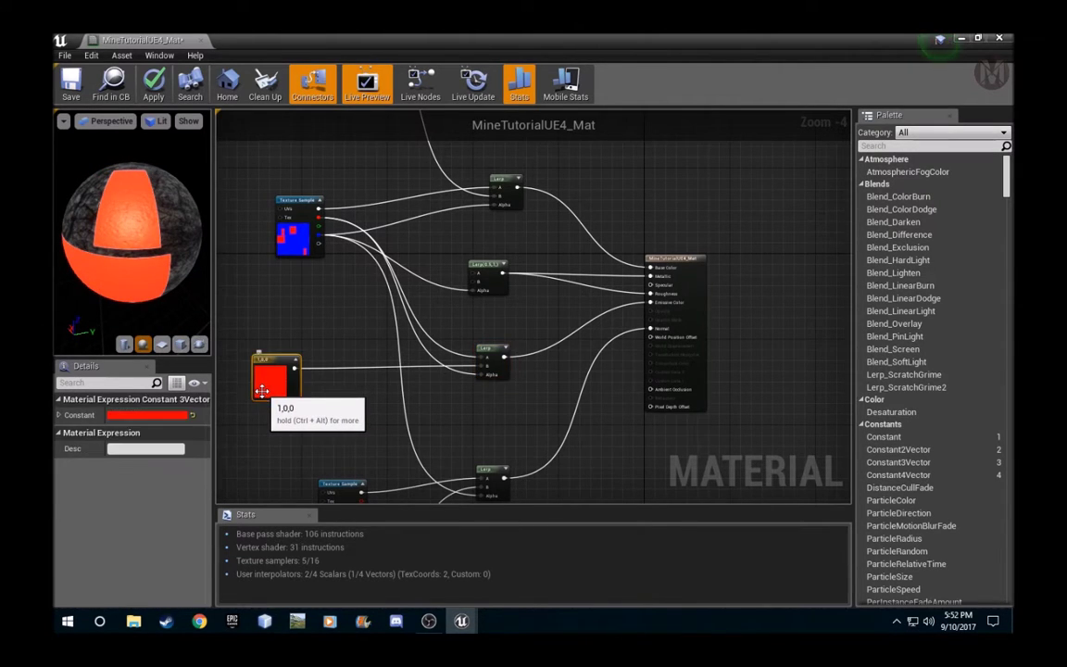
left_click(141, 415)
left_click(234, 354)
left_click_drag(234, 355, 191, 332)
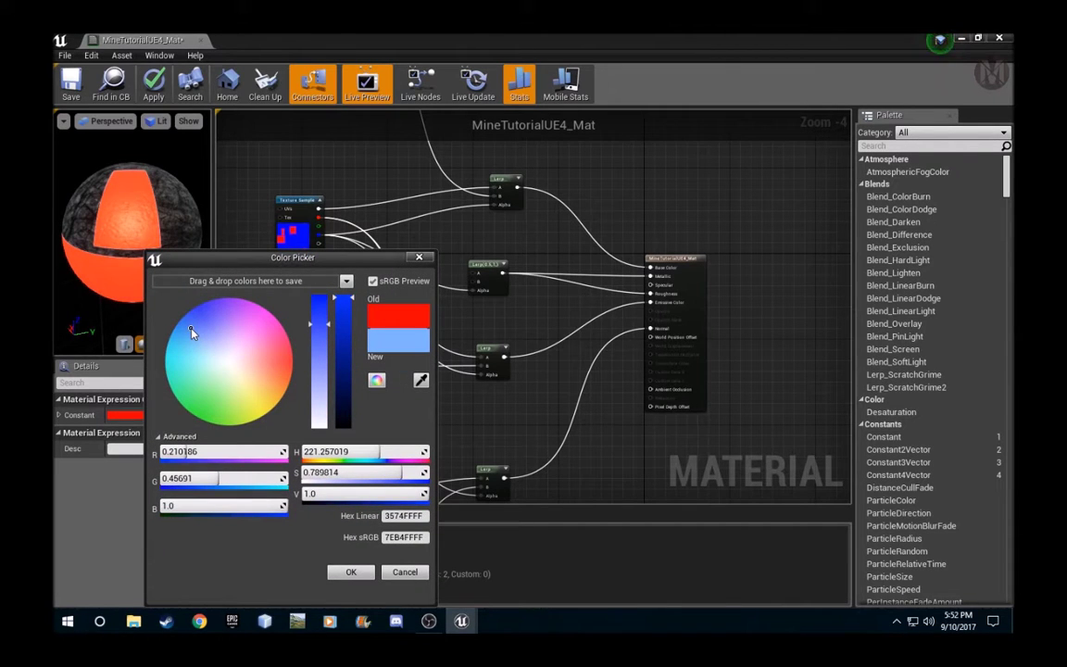
left_click(351, 571)
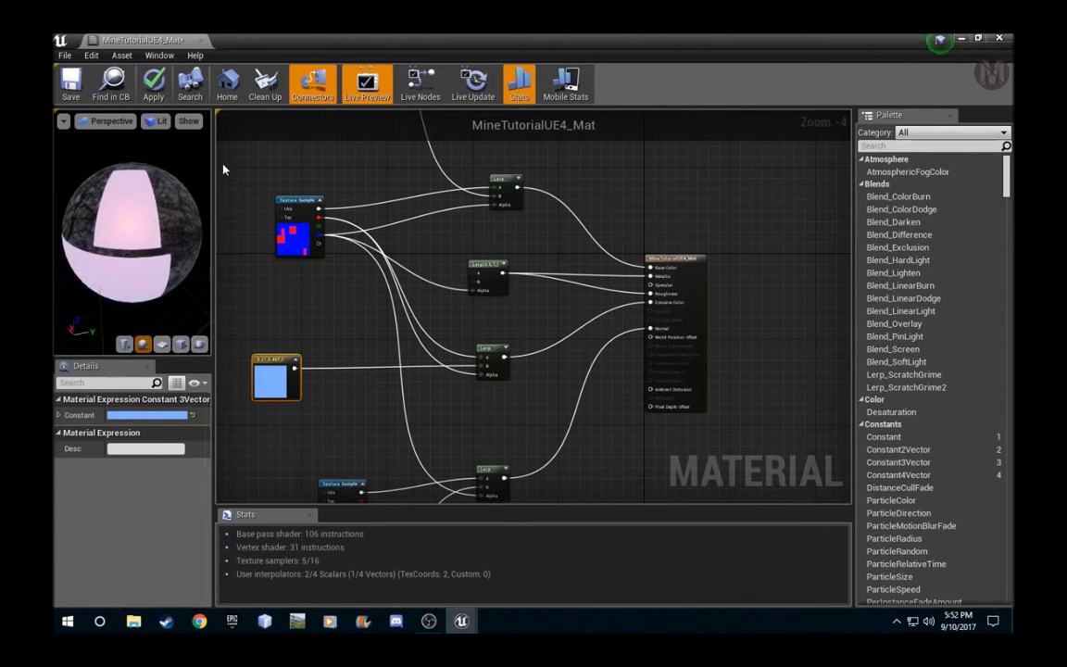
left_click_drag(166, 237, 194, 248)
scroll(167, 247, "up", 5)
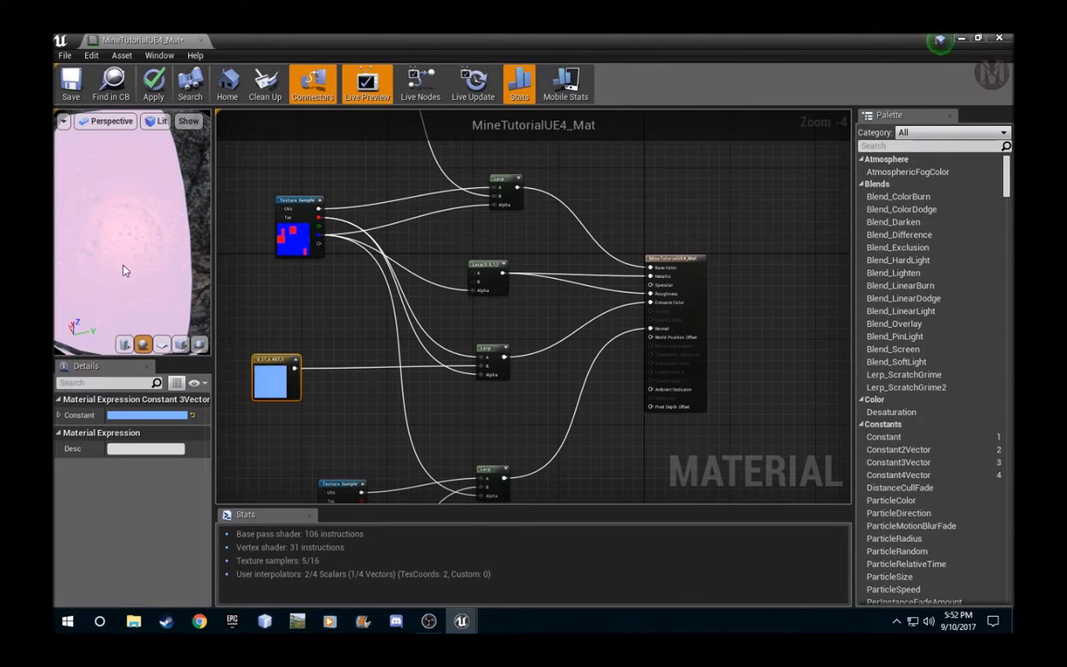
Step: Add another Lerp with the base color Lerp's output as A, the light blue constant as B and the mask's red channel as Alpha
left_click_drag(500, 179, 479, 152)
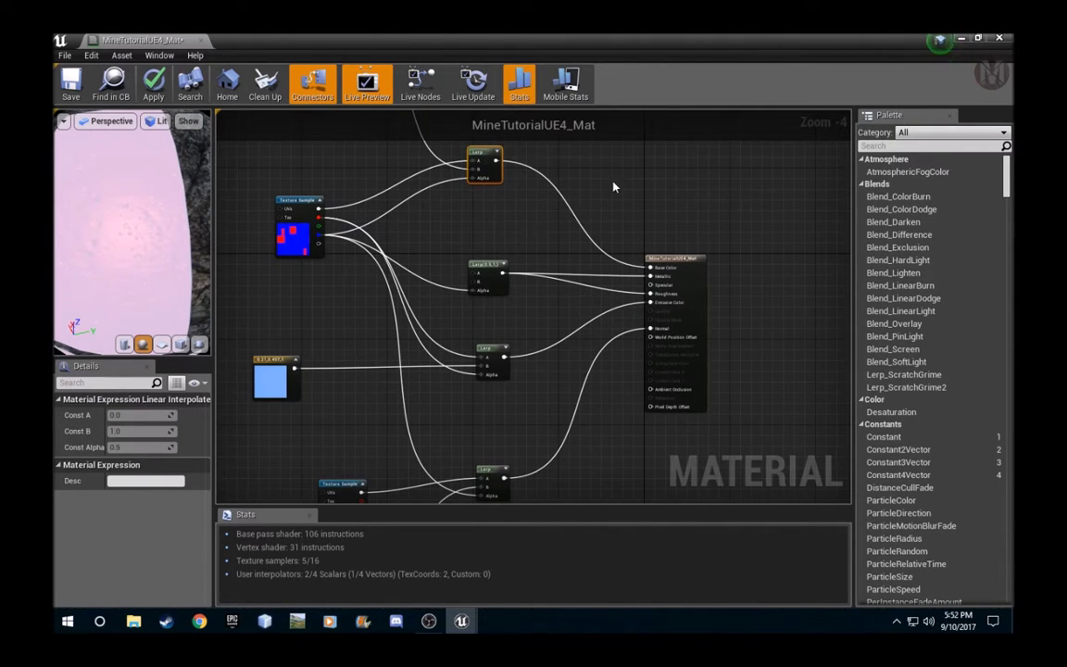
key("l")
left_click(606, 170)
left_click_drag(611, 182, 495, 163)
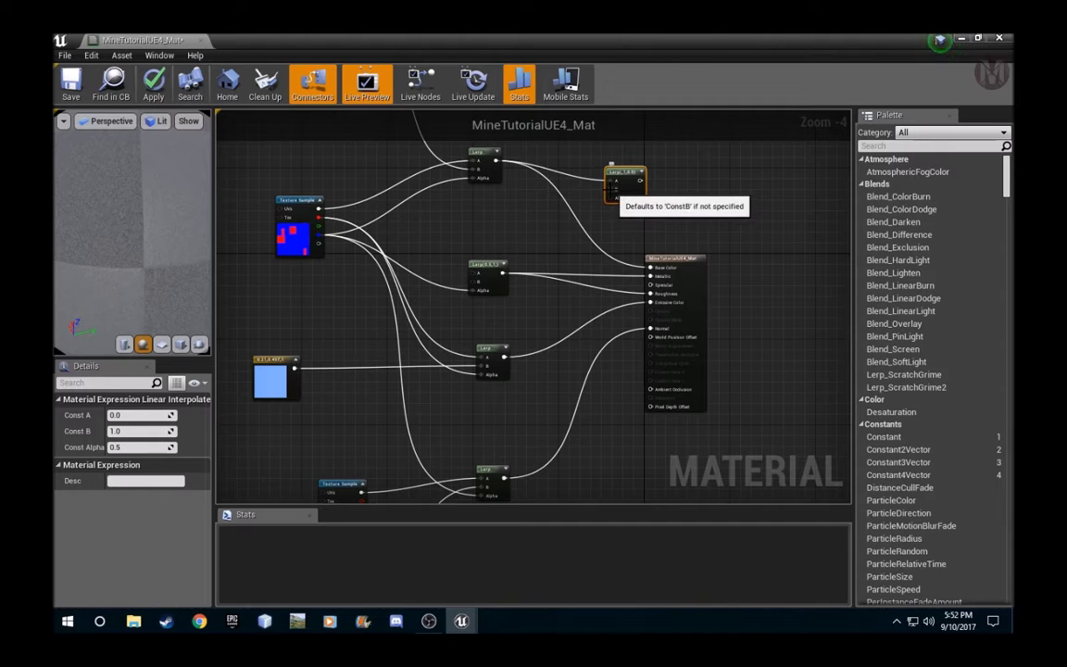
left_click_drag(609, 189, 295, 367)
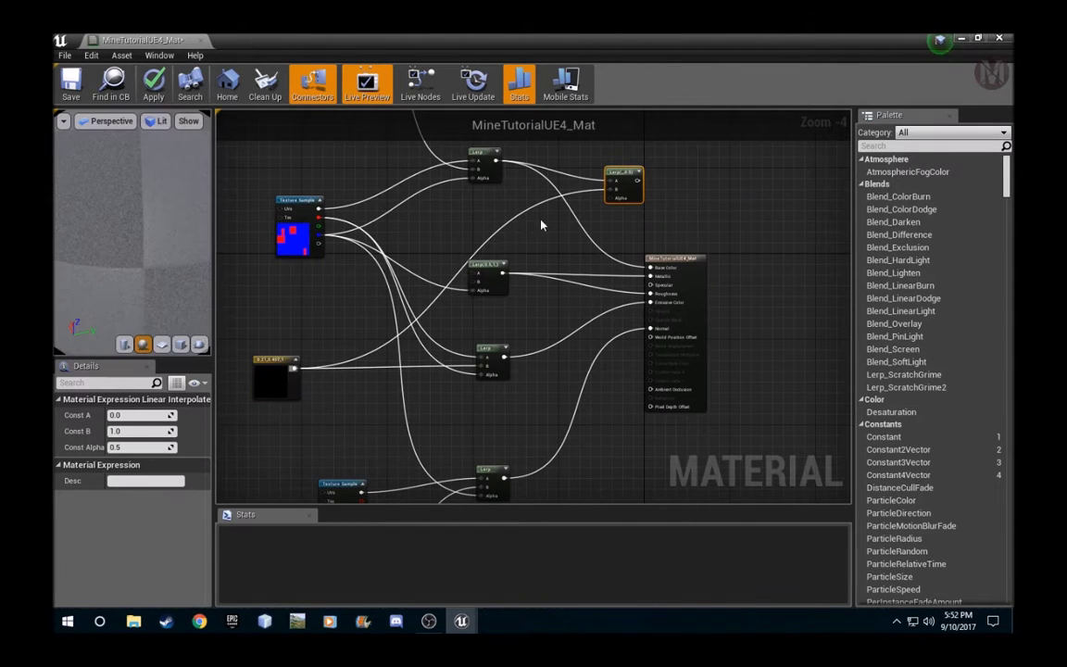
left_click_drag(614, 197, 318, 218)
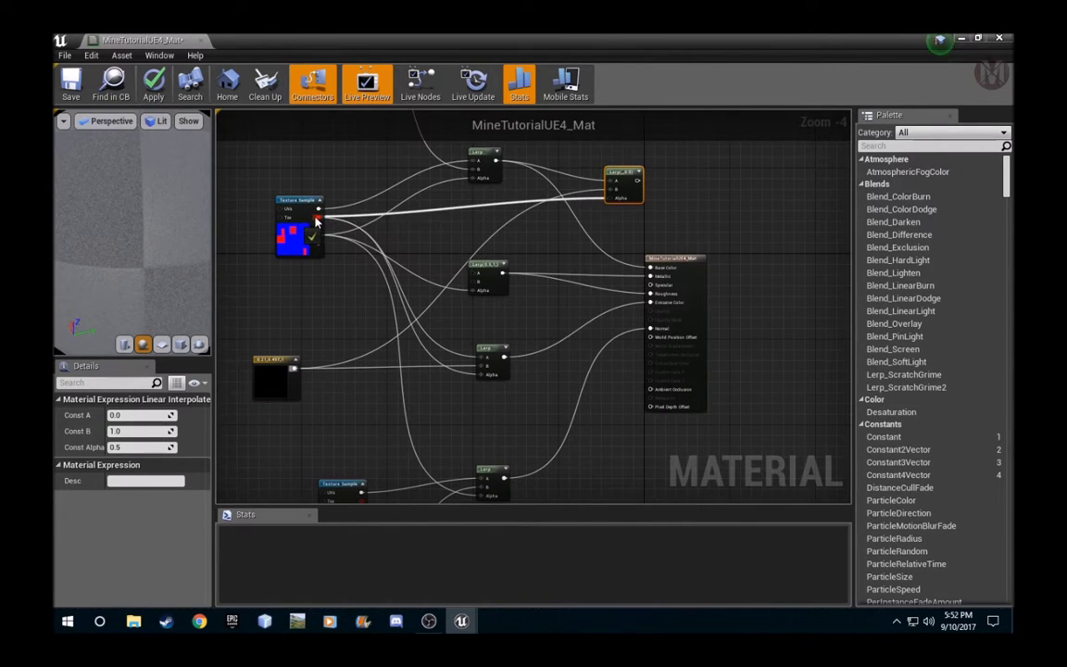
Step: Connect the new Lerp's output to Base Color and check the glowing areas on the preview sphere
left_click_drag(633, 180, 650, 267)
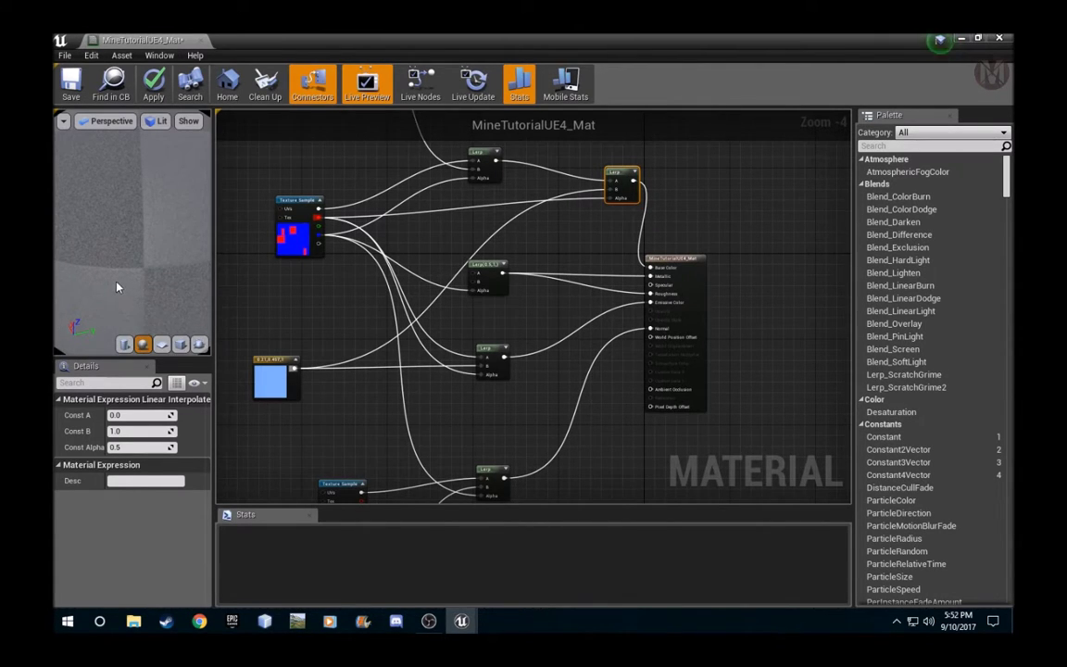
scroll(118, 270, "down", 5)
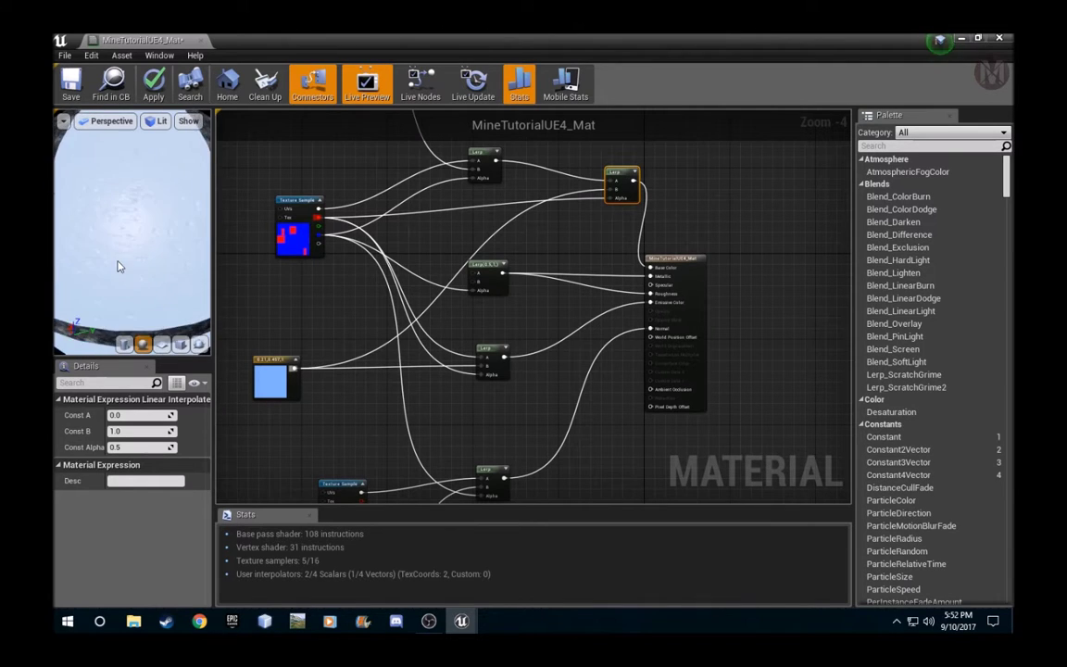
scroll(171, 265, "up", 5)
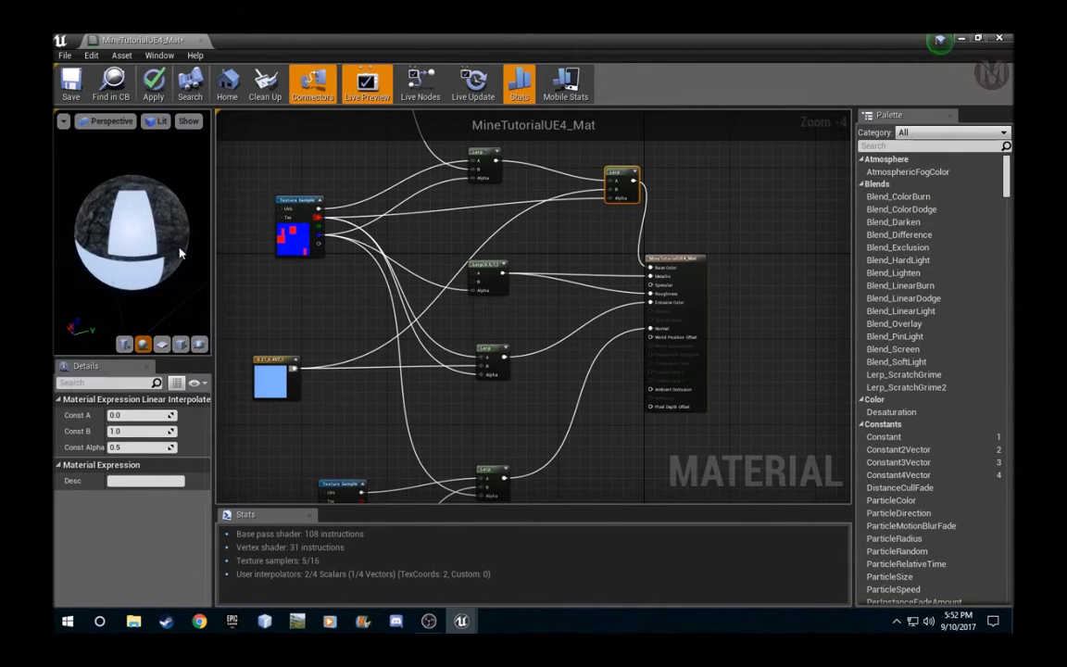
Step: Change the light blue constant's color to pure red with R 1.0, G 0.0 and B 0.0
left_click(271, 378)
left_click(122, 415)
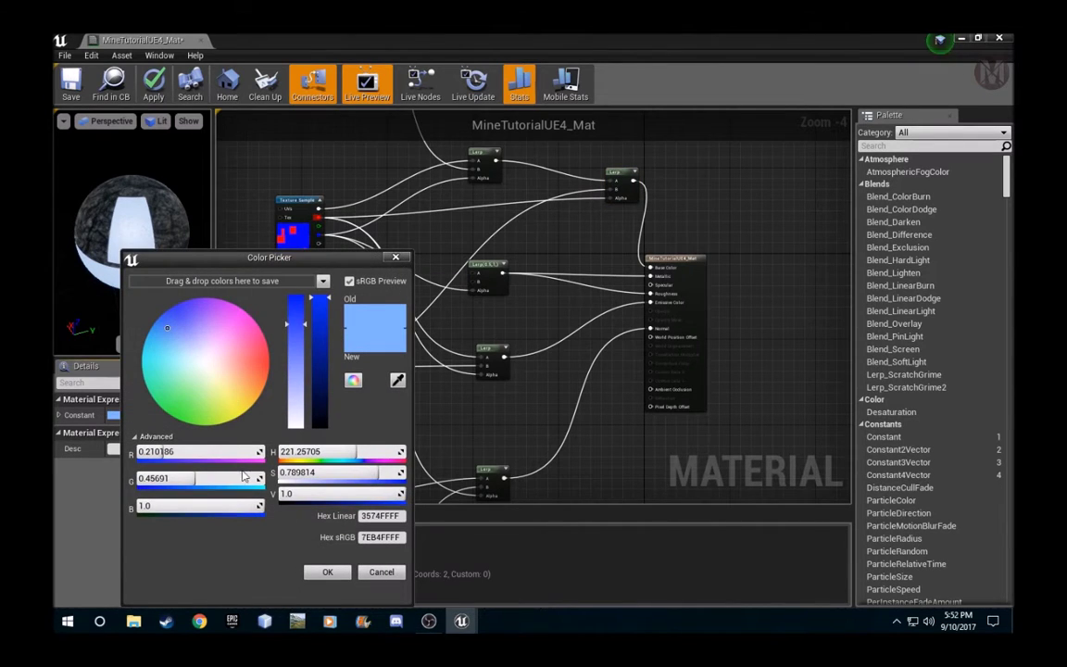
left_click_drag(202, 477, 263, 453)
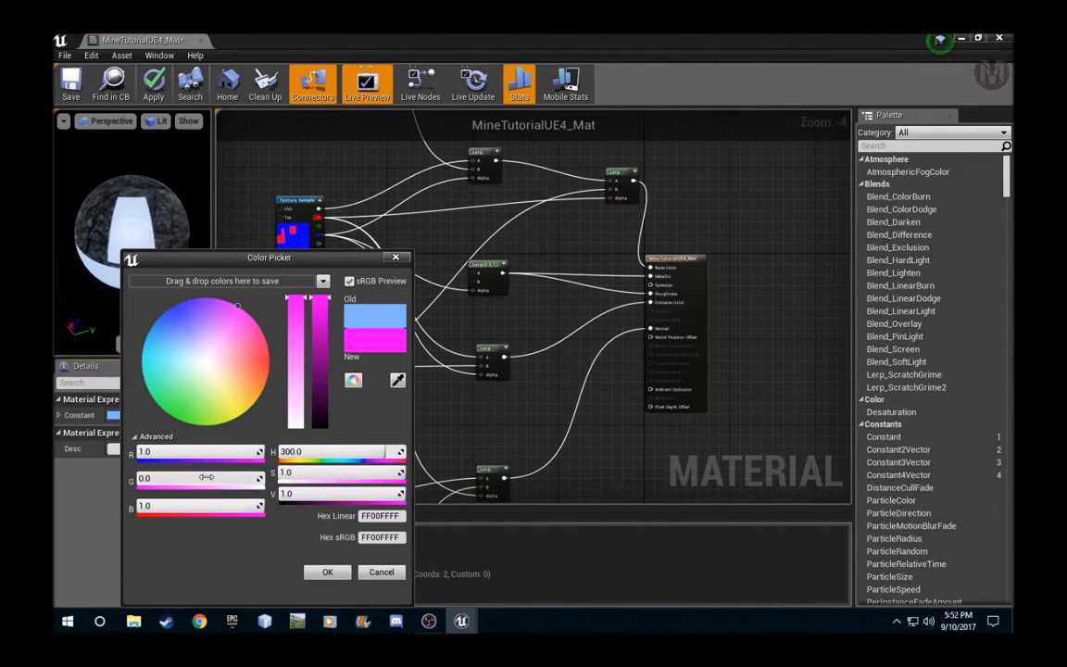
left_click_drag(204, 505, 79, 528)
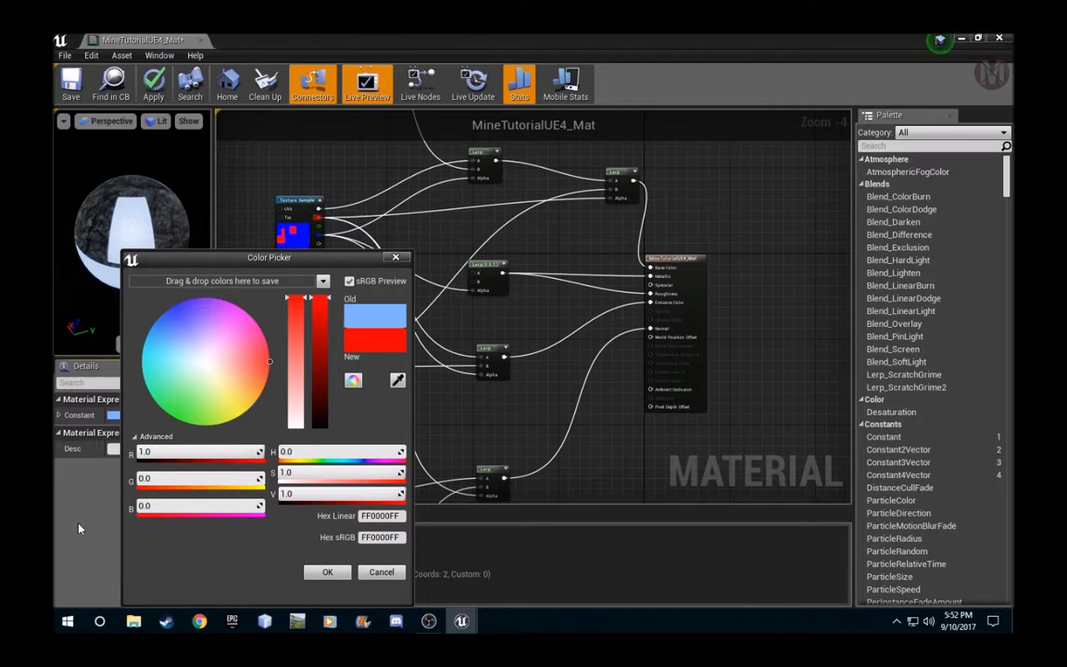
left_click(328, 572)
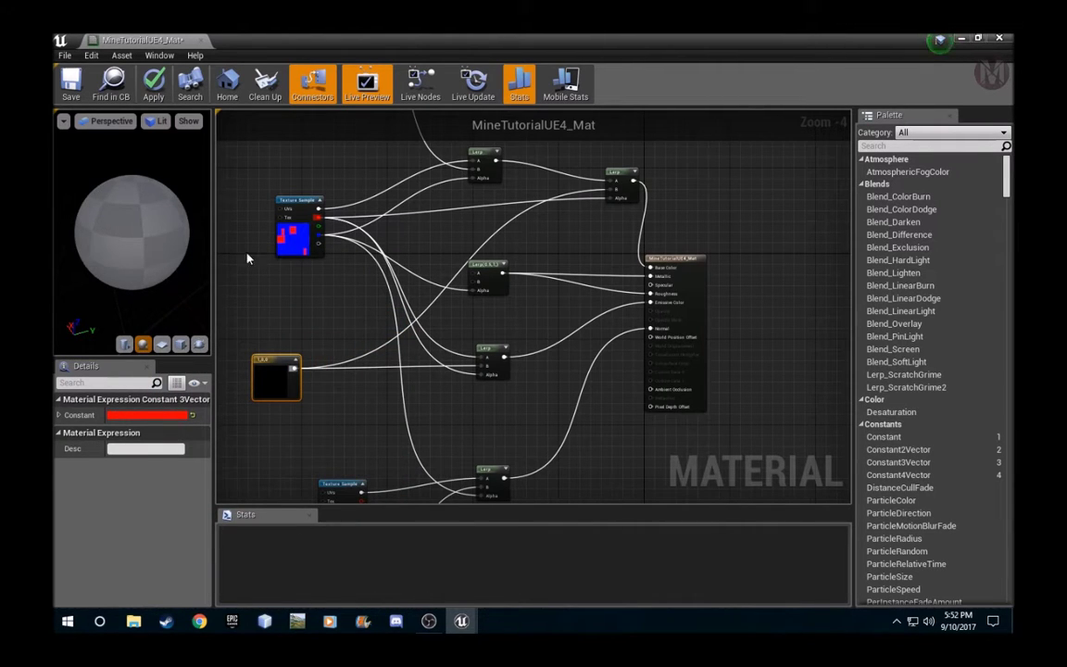
Step: Tidy the graph by moving the rock base texture closer to the mask and aligning the two normal Texture Samples in a column
scroll(286, 268, "down", 2)
left_click_drag(298, 148, 286, 190)
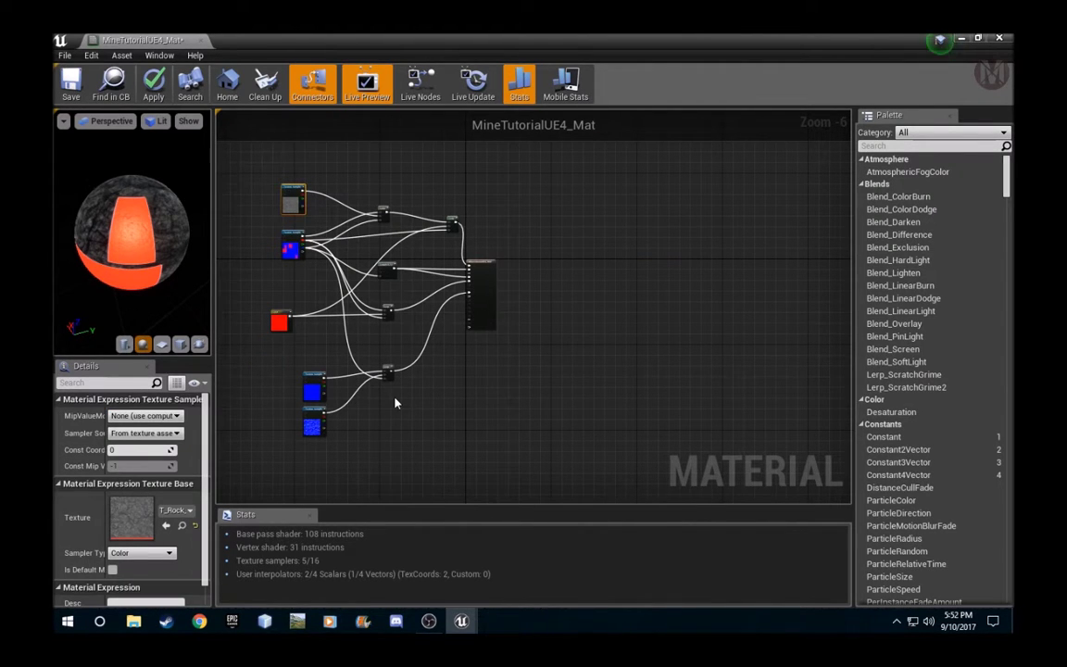
scroll(394, 403, "up", 1)
scroll(453, 362, "down", 2)
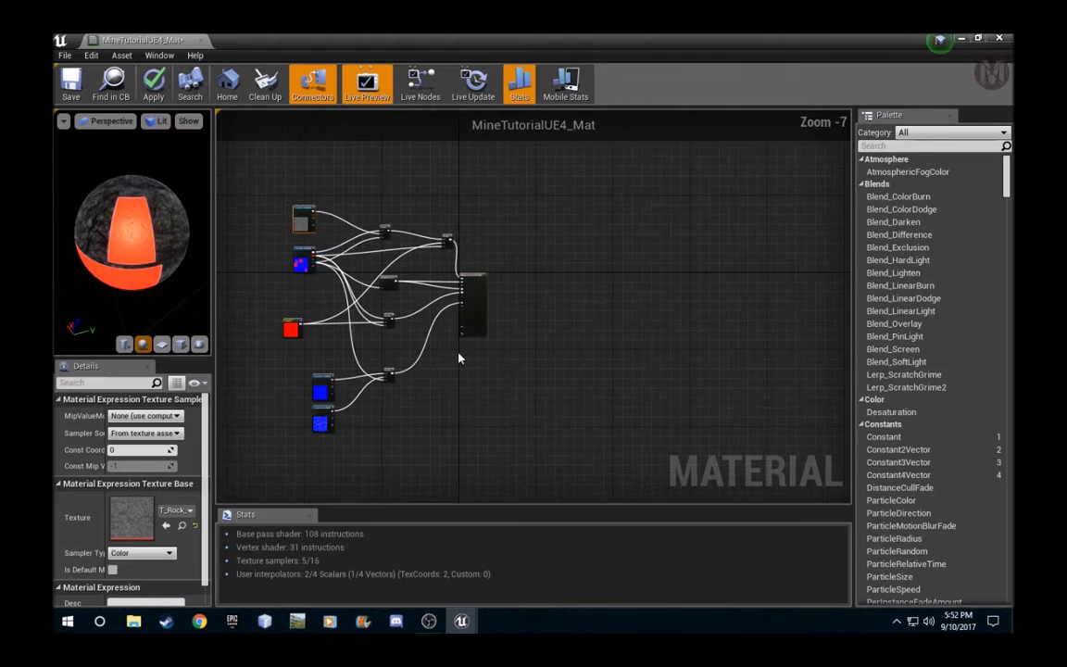
scroll(458, 357, "up", 4)
left_click_drag(455, 354, 445, 357)
right_click_drag(444, 356, 760, 246)
left_click_drag(368, 327, 338, 277)
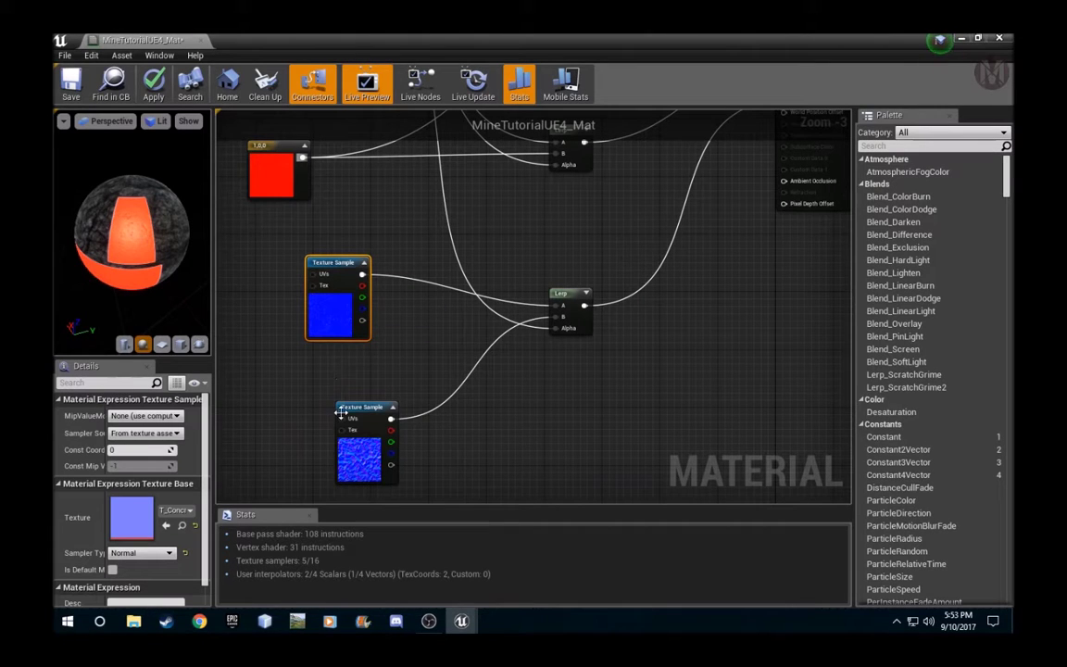
left_click_drag(361, 419, 332, 390)
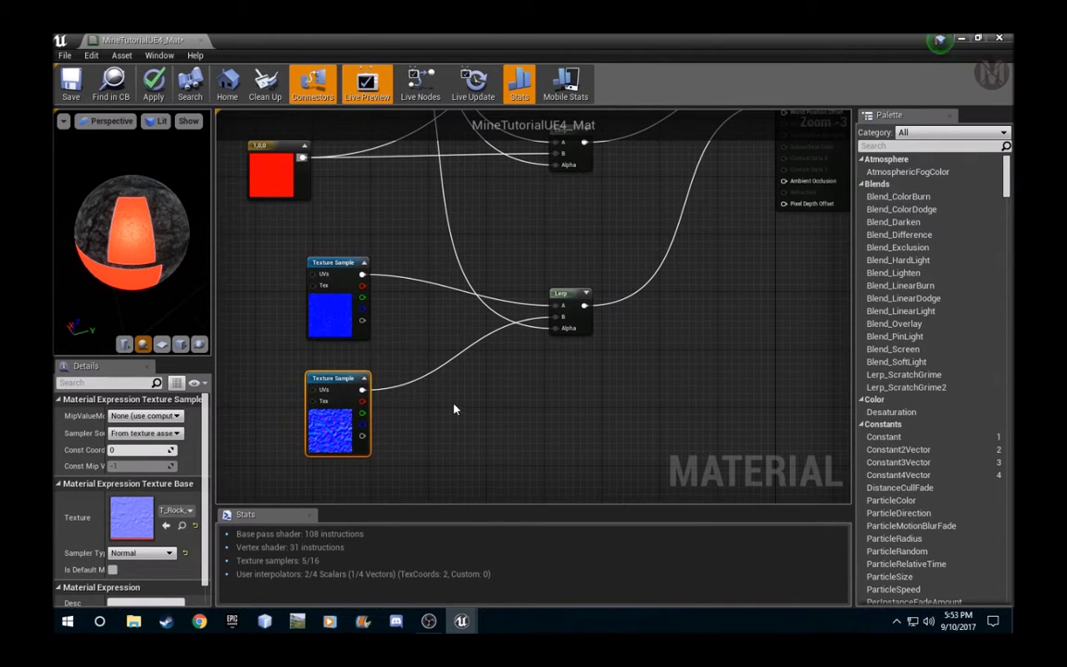
Step: Convert the red Constant3Vector to a parameter and name it Color
right_click_drag(454, 408, 540, 528)
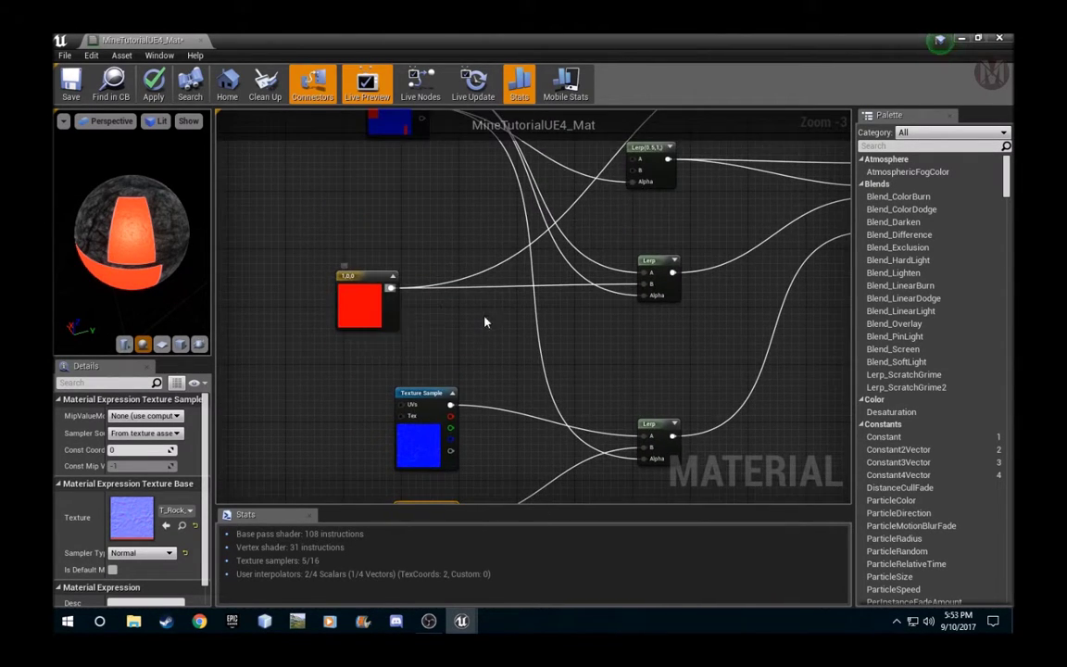
right_click_drag(484, 321, 484, 348)
left_click(378, 309)
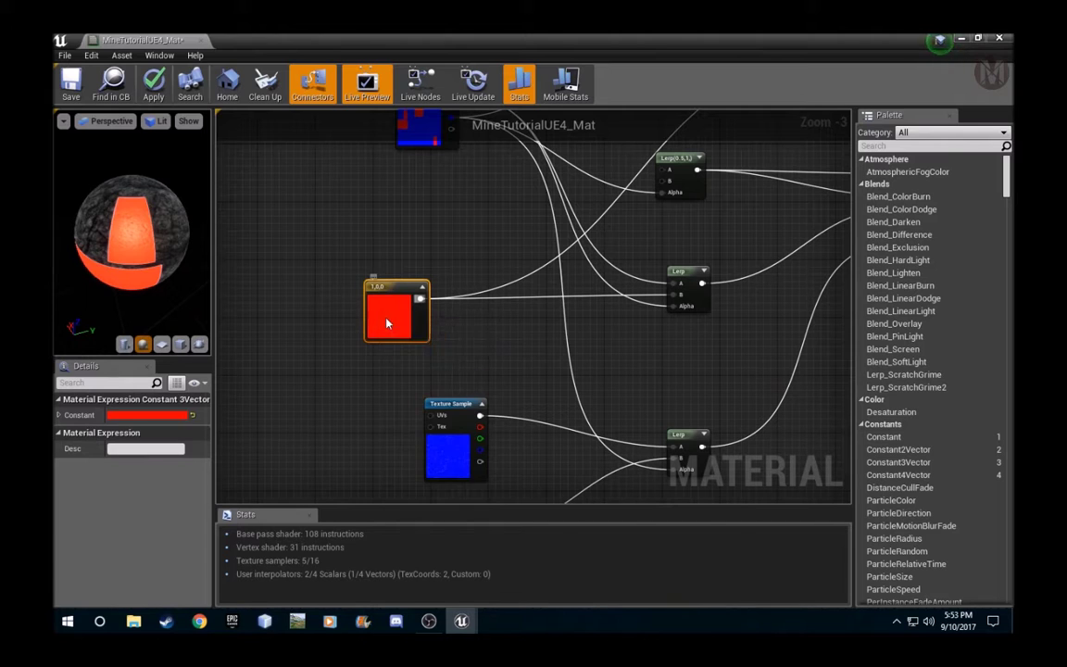
right_click(387, 317)
left_click(421, 325)
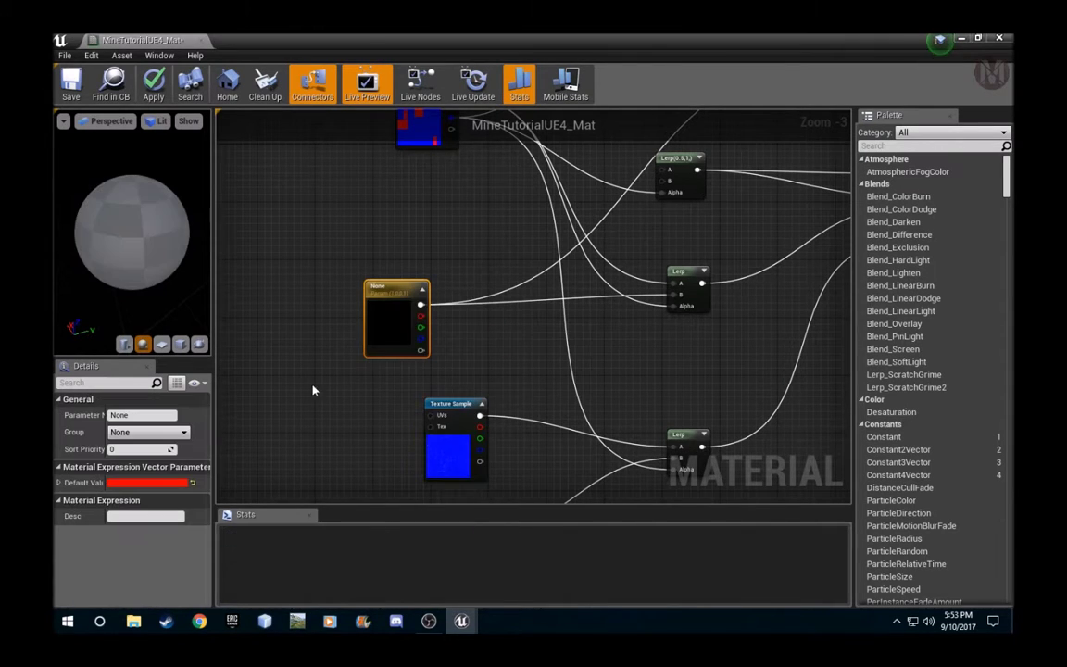
left_click(145, 415)
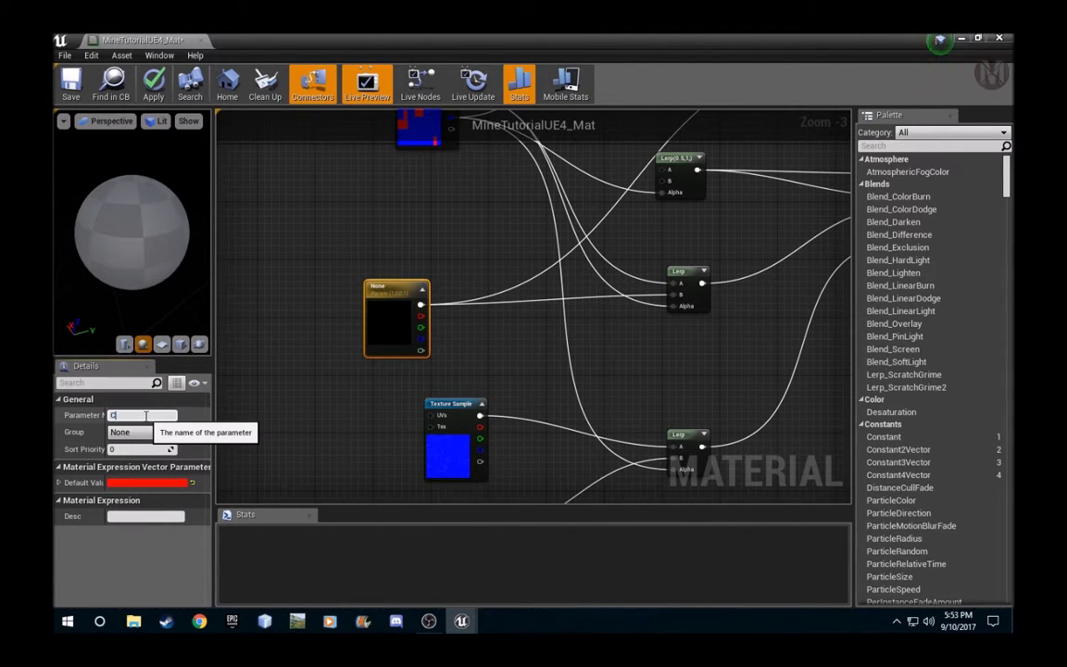
Step: Convert the rock base color Texture Sample to a parameter and name it BaseTexture
left_click_drag(414, 196, 435, 291)
right_click_drag(437, 200, 435, 474)
left_click(408, 254)
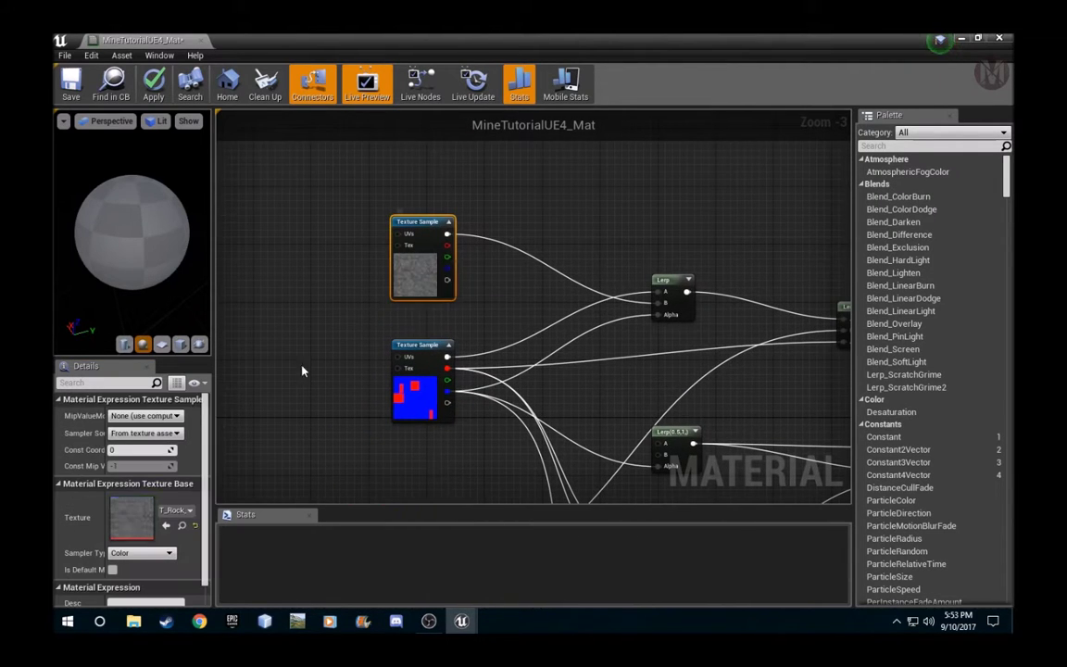
right_click(412, 257)
left_click(467, 304)
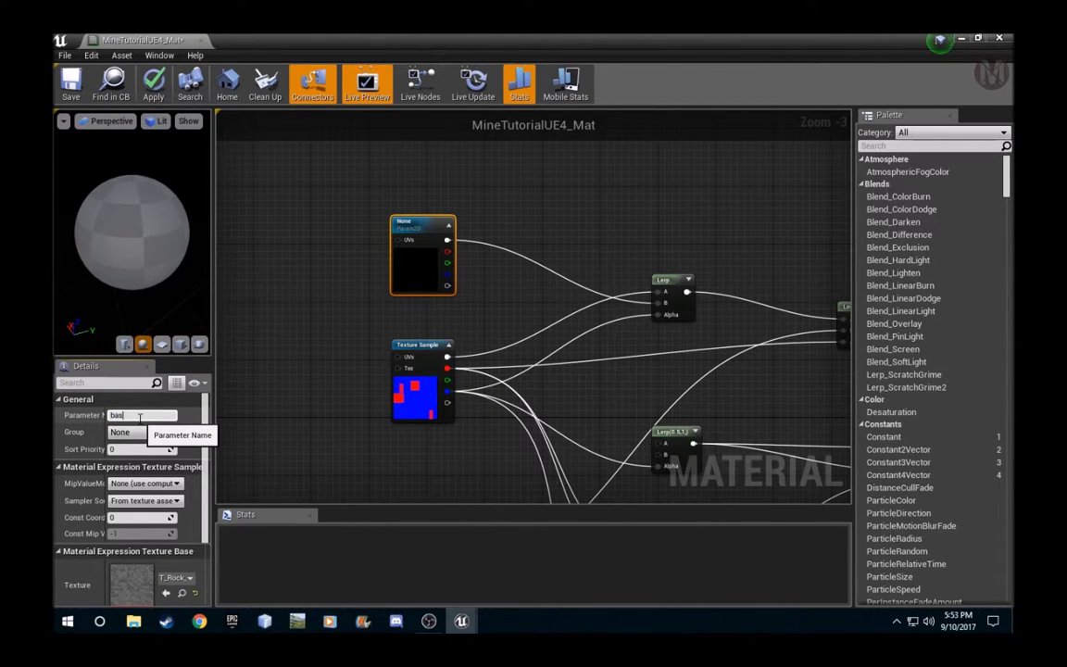
left_click(140, 417)
type("baseTextur")
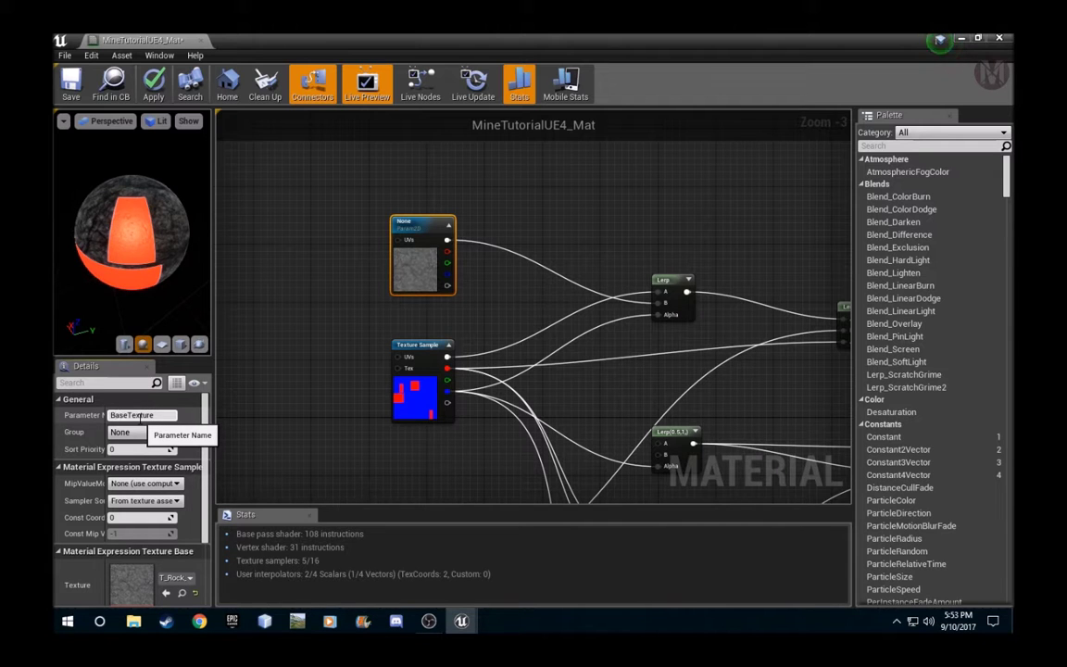
key("Return")
Step: Convert the rock normal Texture Sample to a parameter and name it BaseTextureNormals
right_click_drag(320, 321, 340, 13)
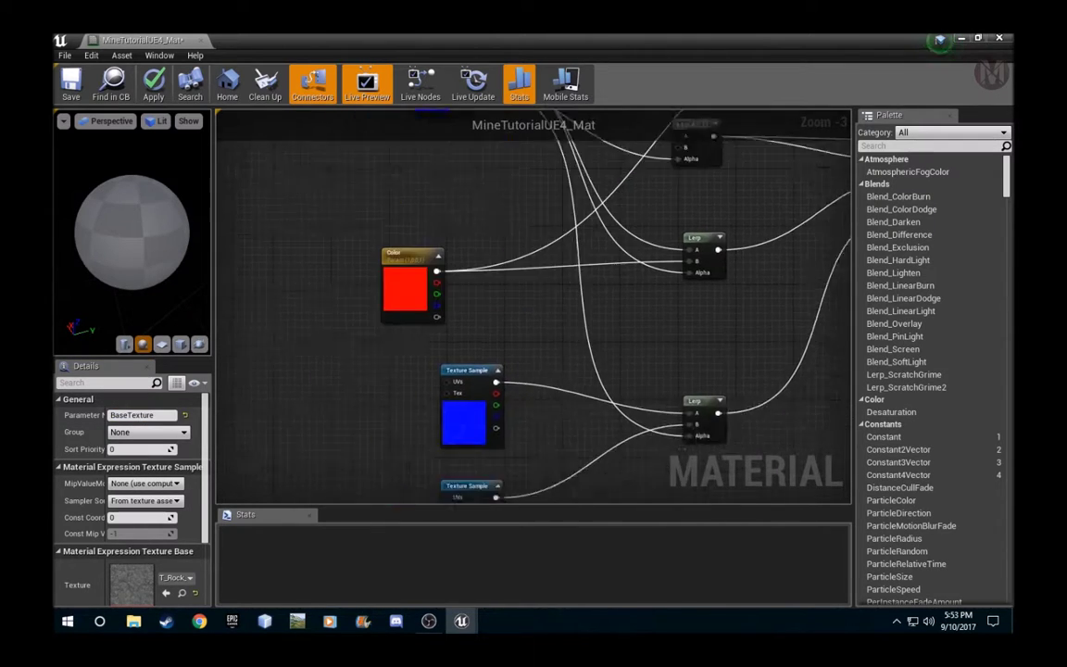
right_click_drag(592, 384, 621, 338)
left_click(494, 466)
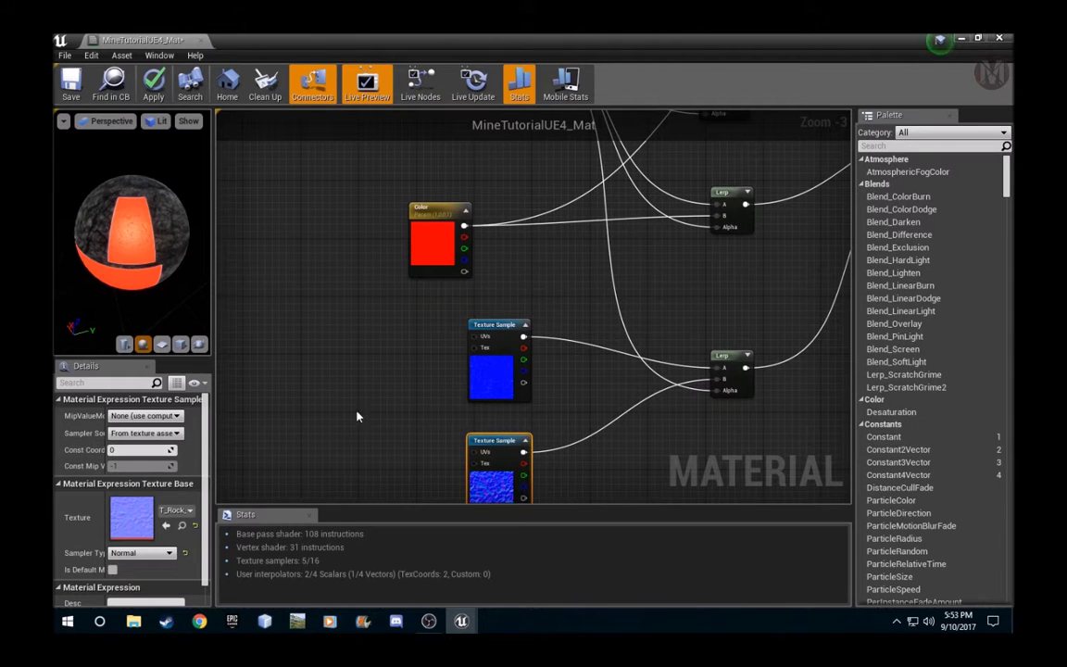
right_click(488, 449)
left_click(556, 239)
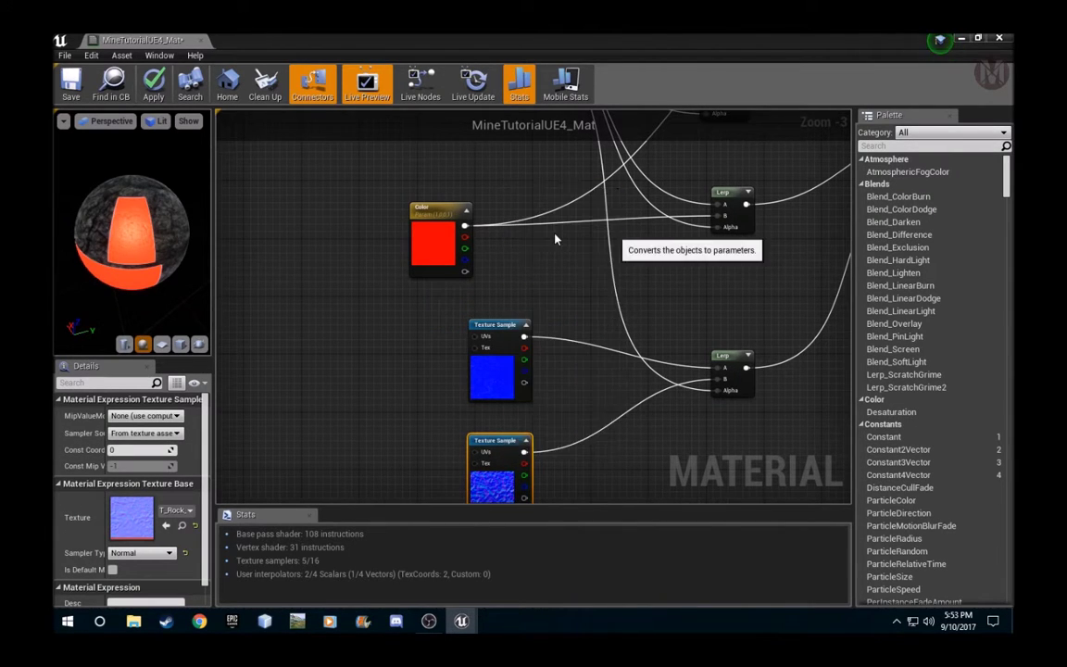
left_click(133, 416)
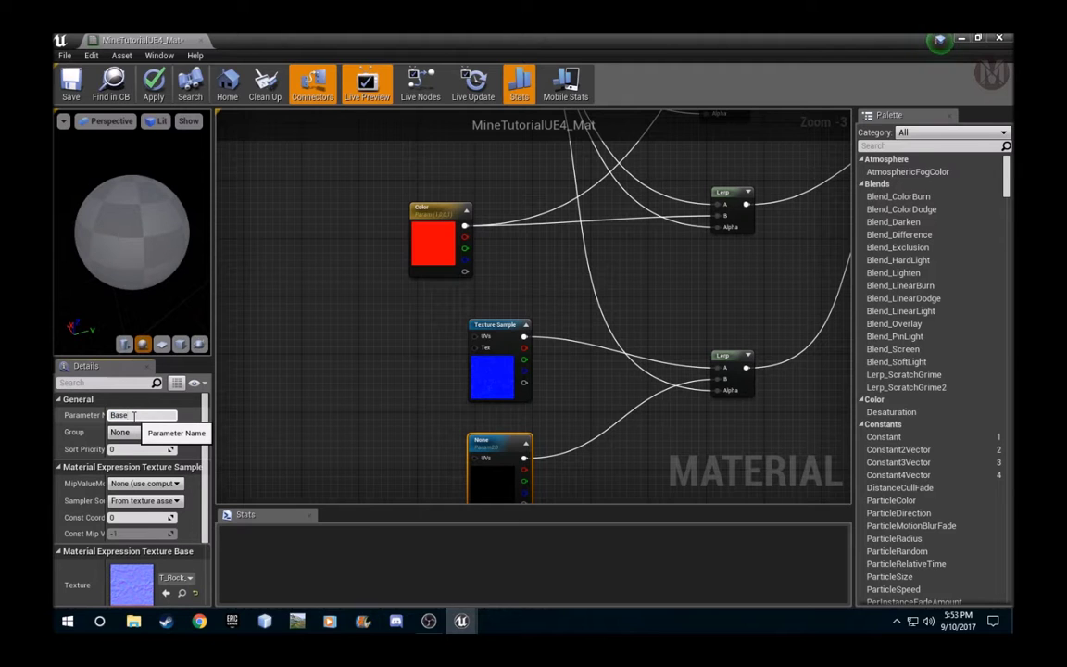
type("BaseTextureNormals")
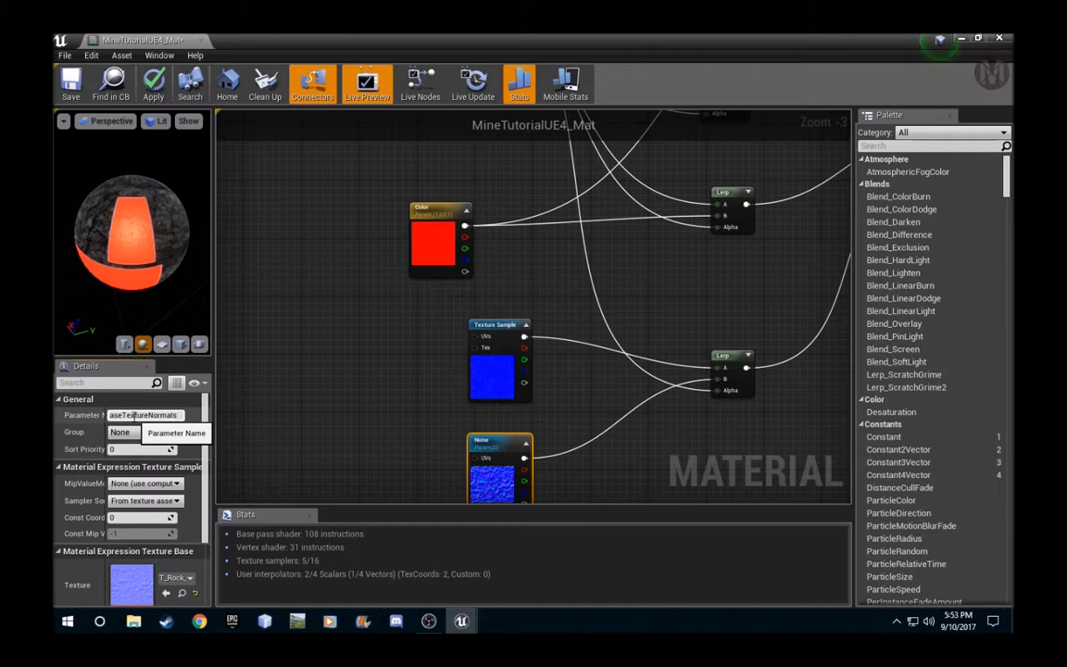
key("Return")
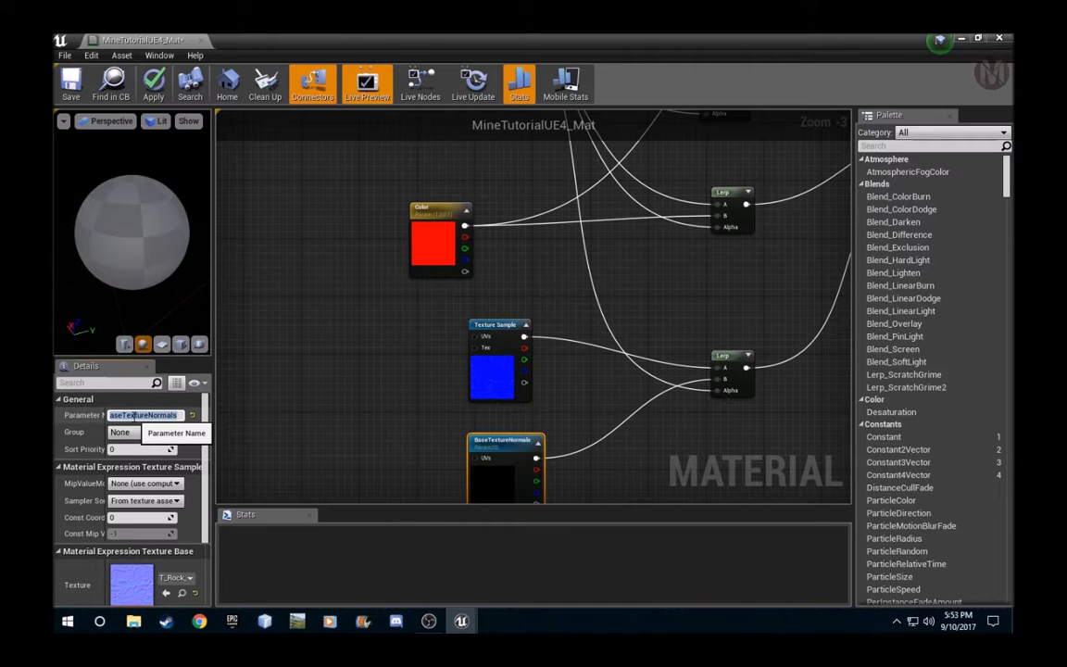
Step: Apply the changes to the material and close its editor
right_click_drag(654, 472, 555, 586)
right_click_drag(381, 313, 431, 359)
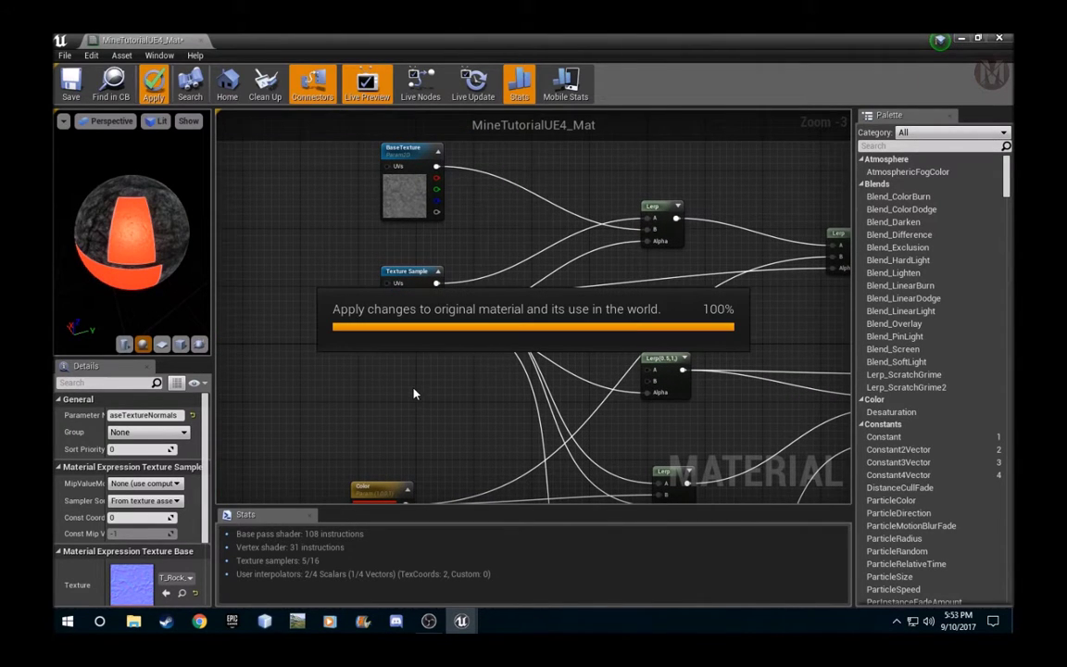
left_click(202, 40)
Step: Examine the mine mesh in the level from near and far to check the applied material
right_click_drag(595, 258, 572, 300)
key("w")
key("w")
key("a")
key("w")
key("s")
key("w")
key("s")
key("s")
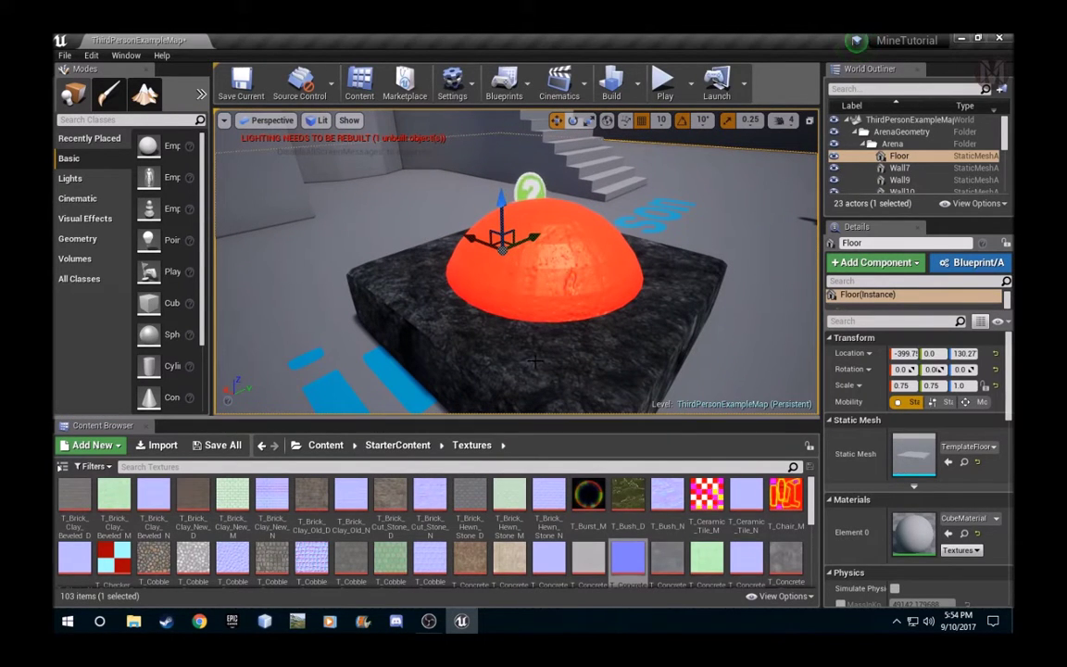
Step: Reopen the MineTutorialUE4_Mat material from the Content/Mine/MeshAndTextures folder
left_click(324, 446)
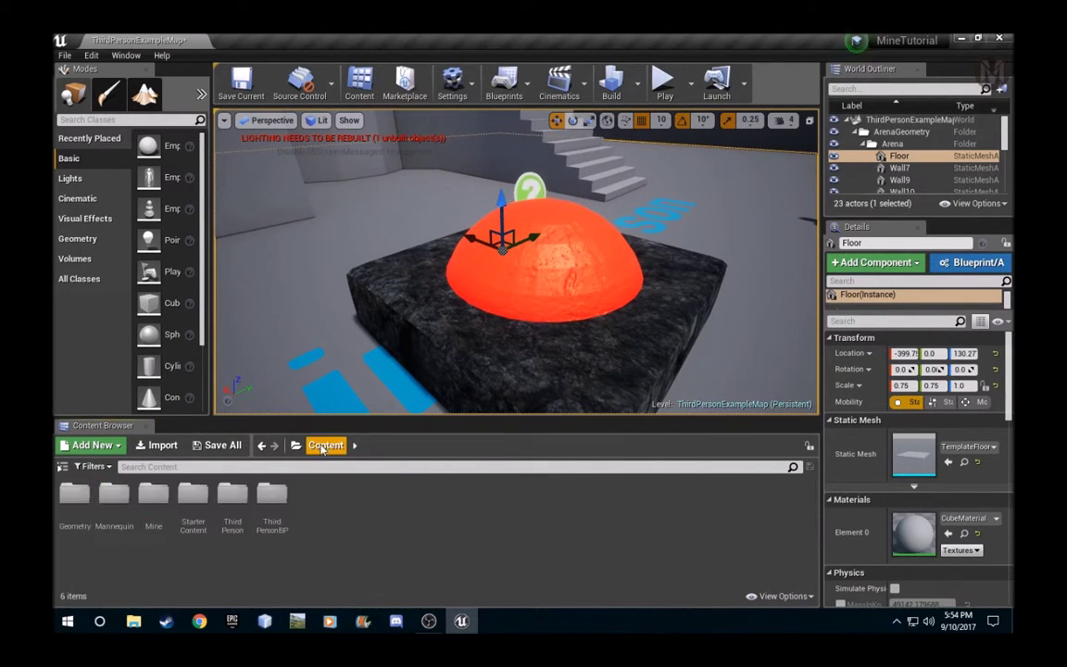
double_click(154, 498)
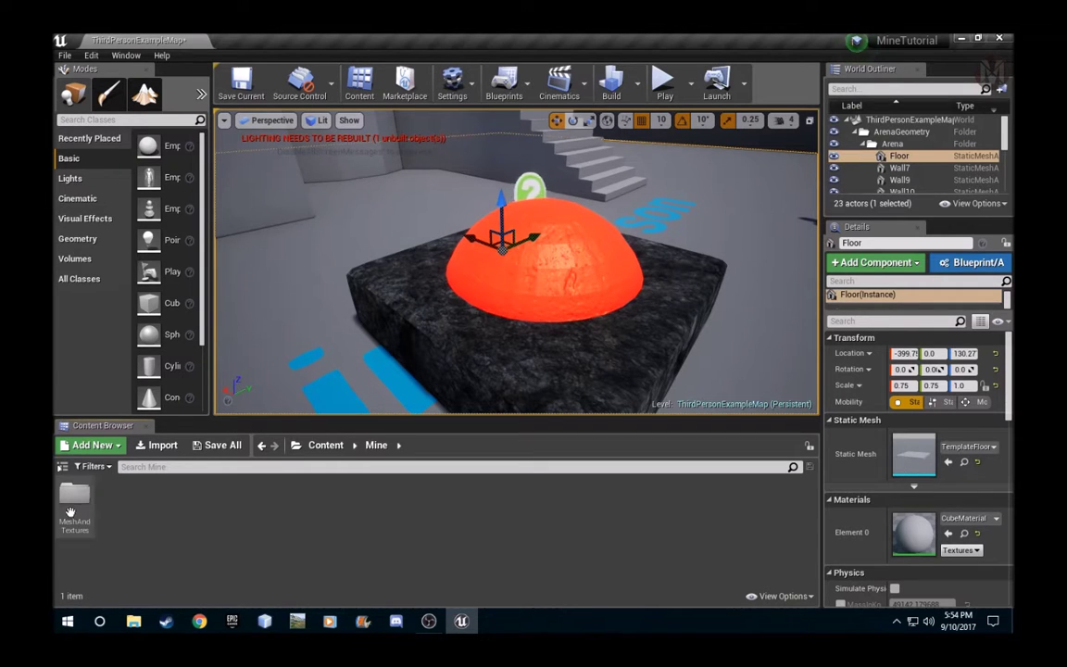
double_click(74, 498)
mouse_move(154, 501)
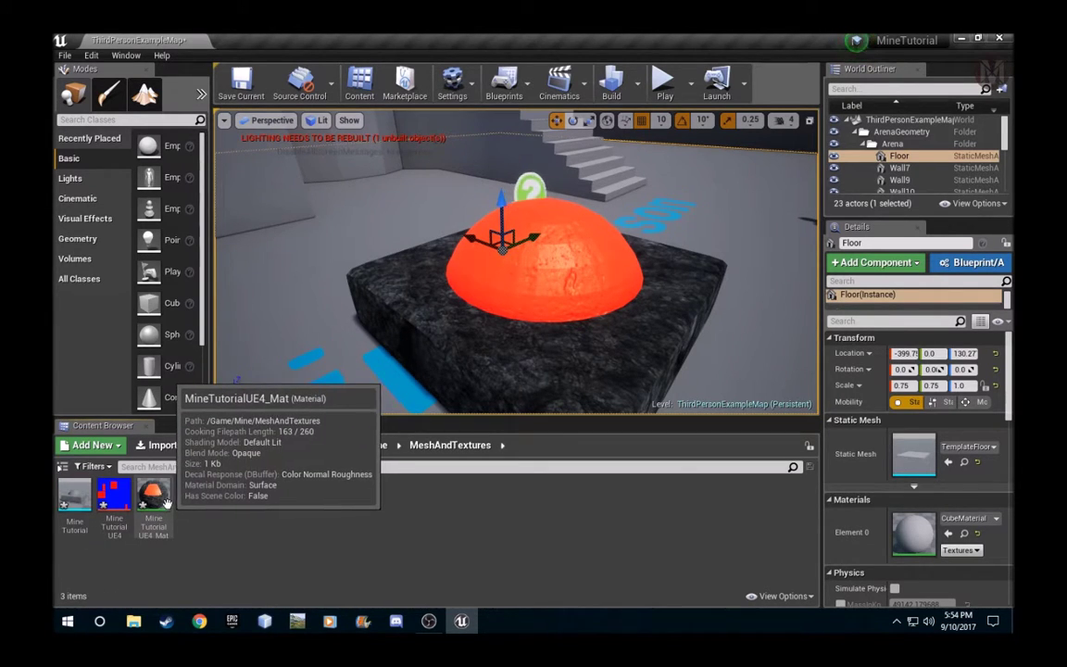
double_click(154, 501)
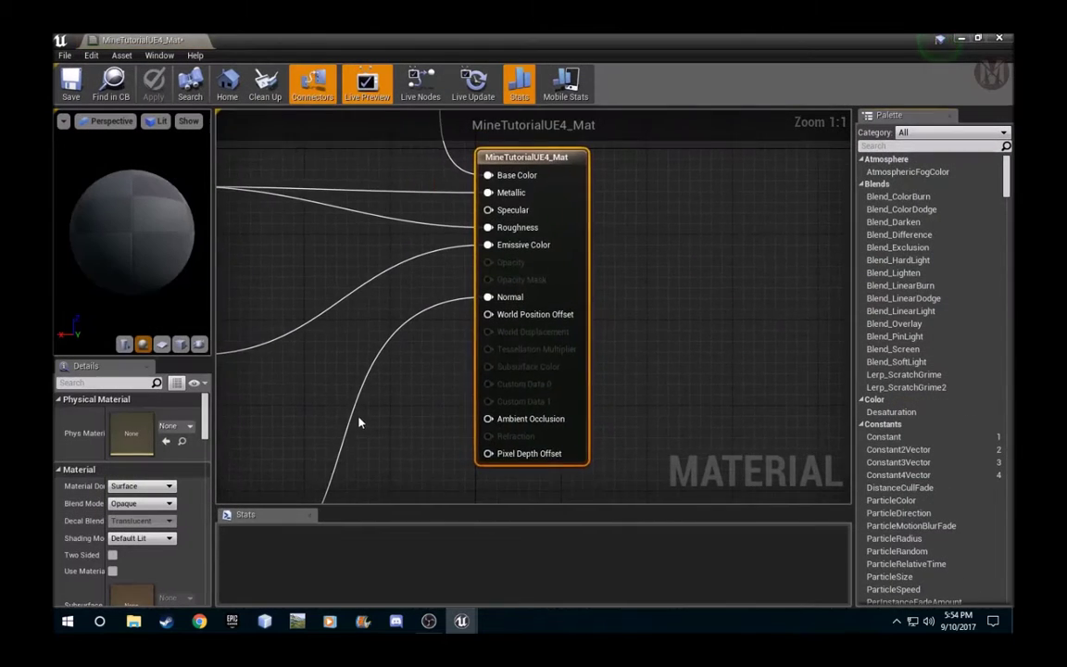
Step: Disconnect the concrete normal Texture Sample from input A of the normal Lerp, check the preview sphere and apply the material
right_click_drag(358, 421, 966, 378)
left_click(448, 237)
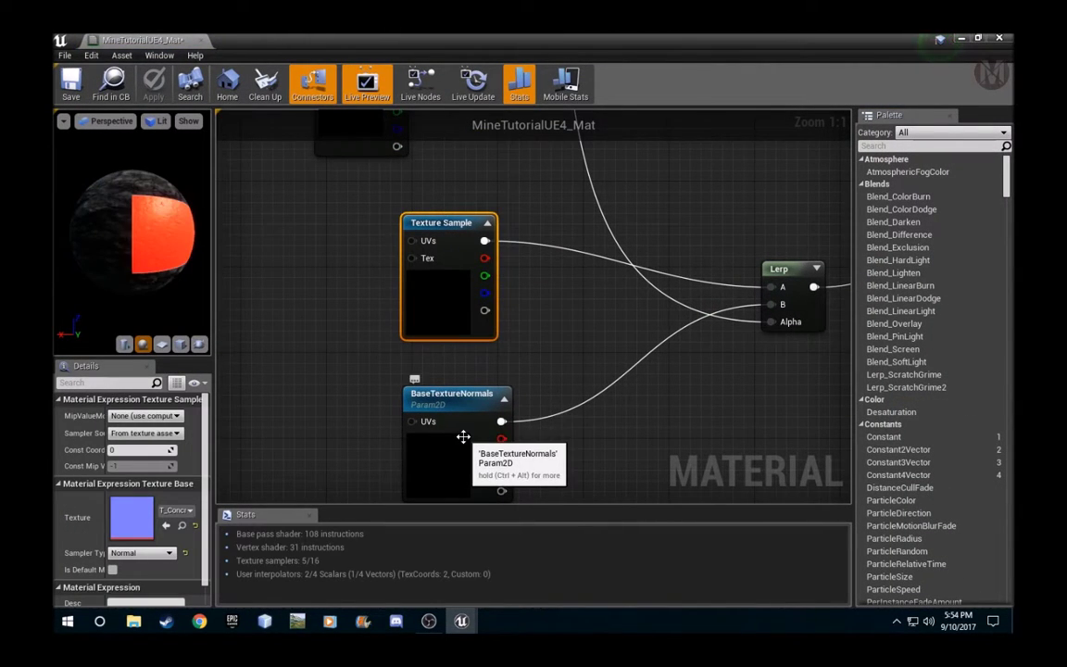
left_click(485, 242, "alt")
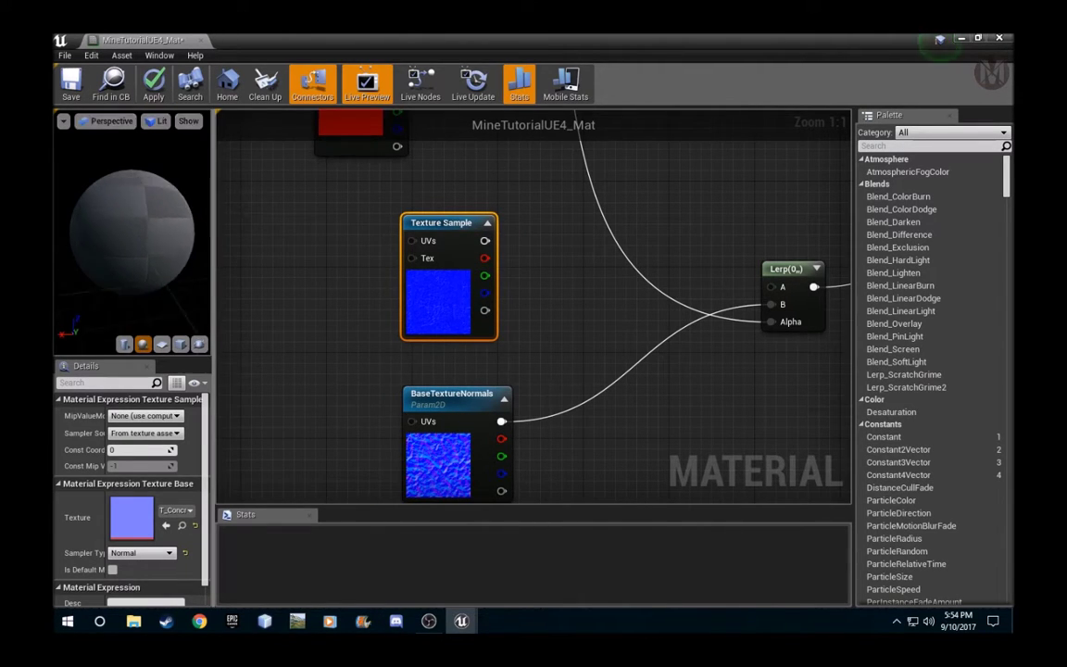
mouse_move(145, 243)
left_mouse_down()
mouse_move(120, 259)
mouse_move(139, 249)
mouse_move(146, 264)
left_mouse_up()
scroll(146, 243, "up", 5)
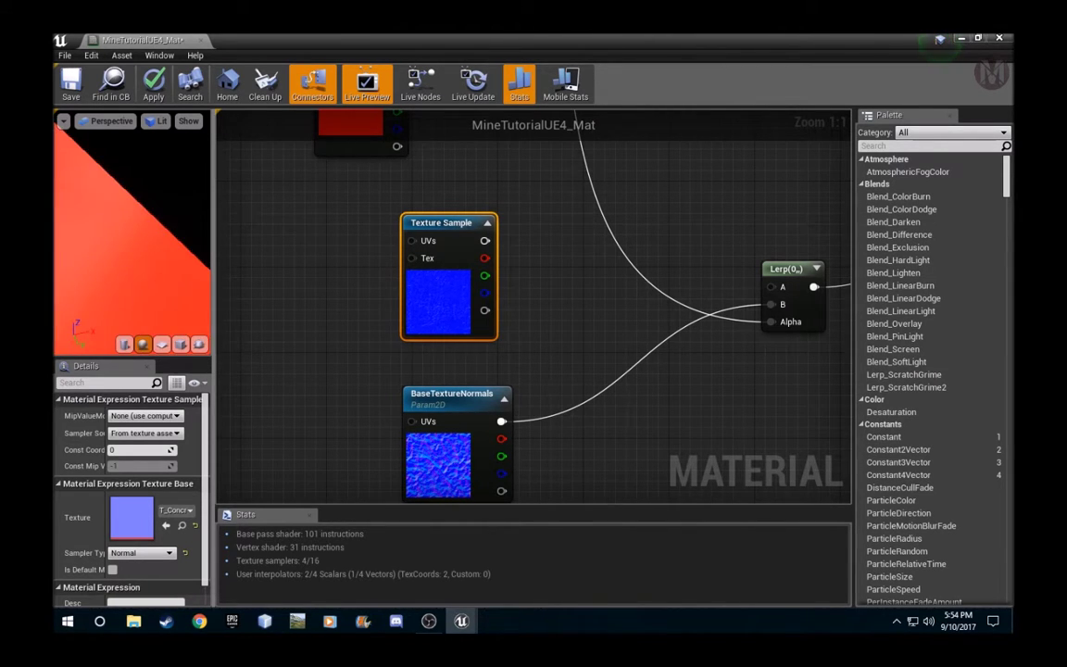
scroll(146, 242, "down", 5)
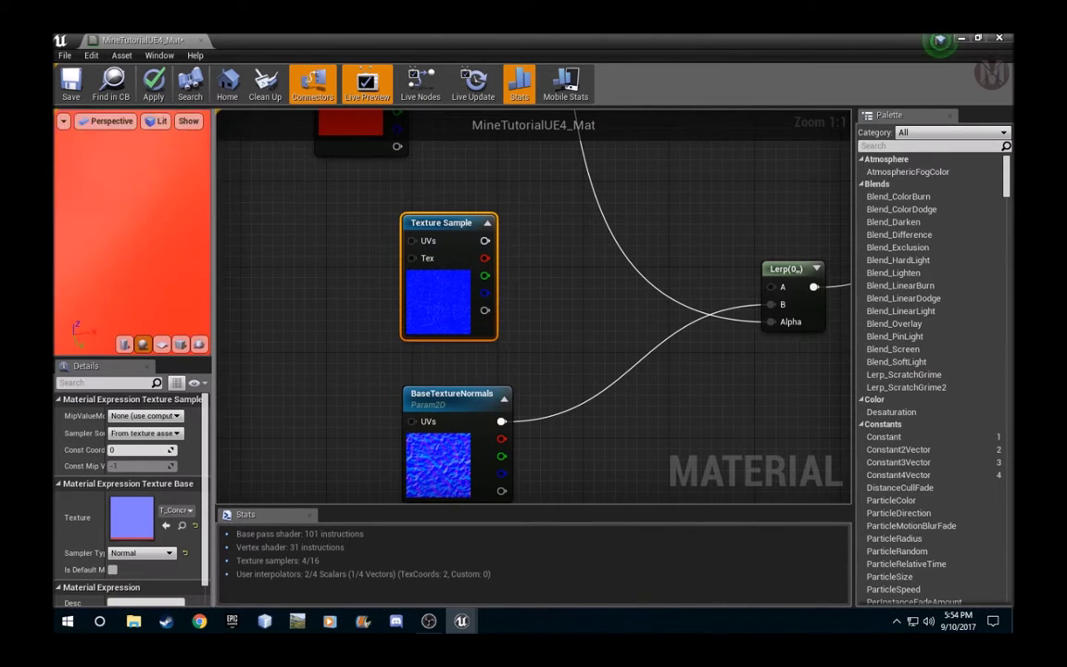
left_click(154, 85)
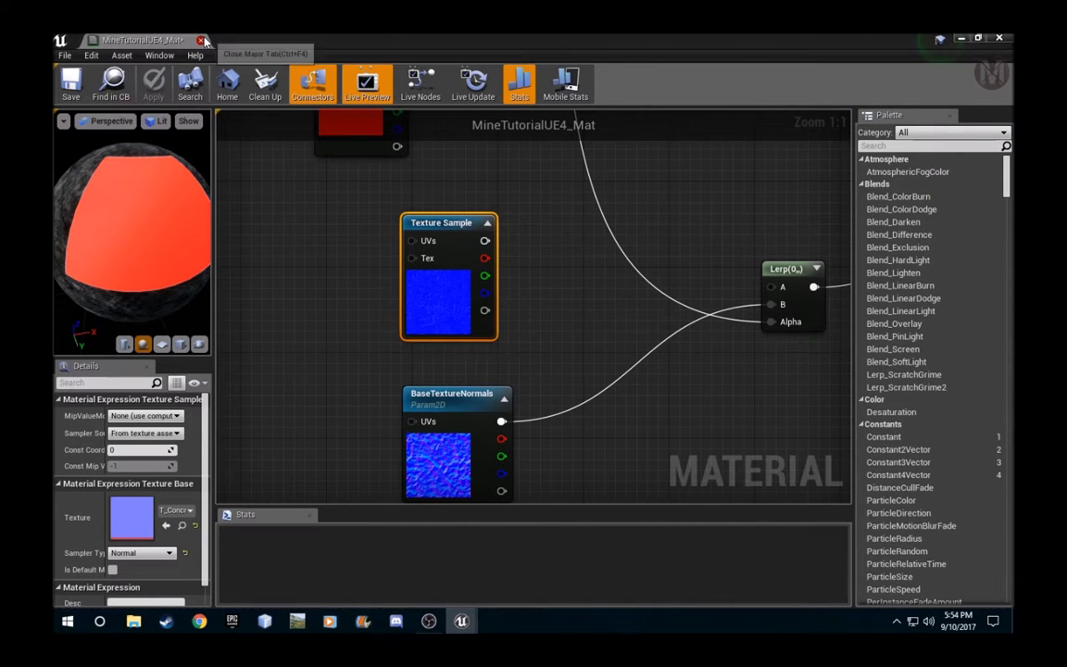
Step: Close the material's editor and examine the mine in the level from a new viewpoint
right_click_drag(723, 163, 595, 402)
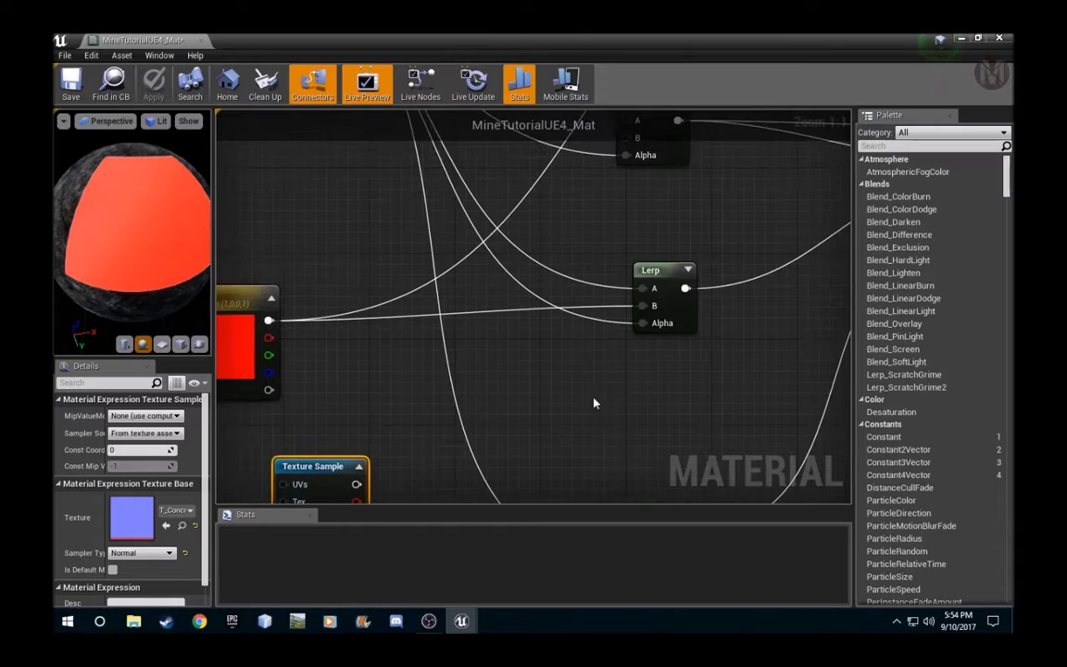
left_click(202, 41)
key("d")
right_click_drag(634, 300, 546, 272)
key("s")
key("w")
key("s")
Step: Create a material instance from MineTutorialUE4_Mat and apply it to the mine in the level
right_click(154, 501)
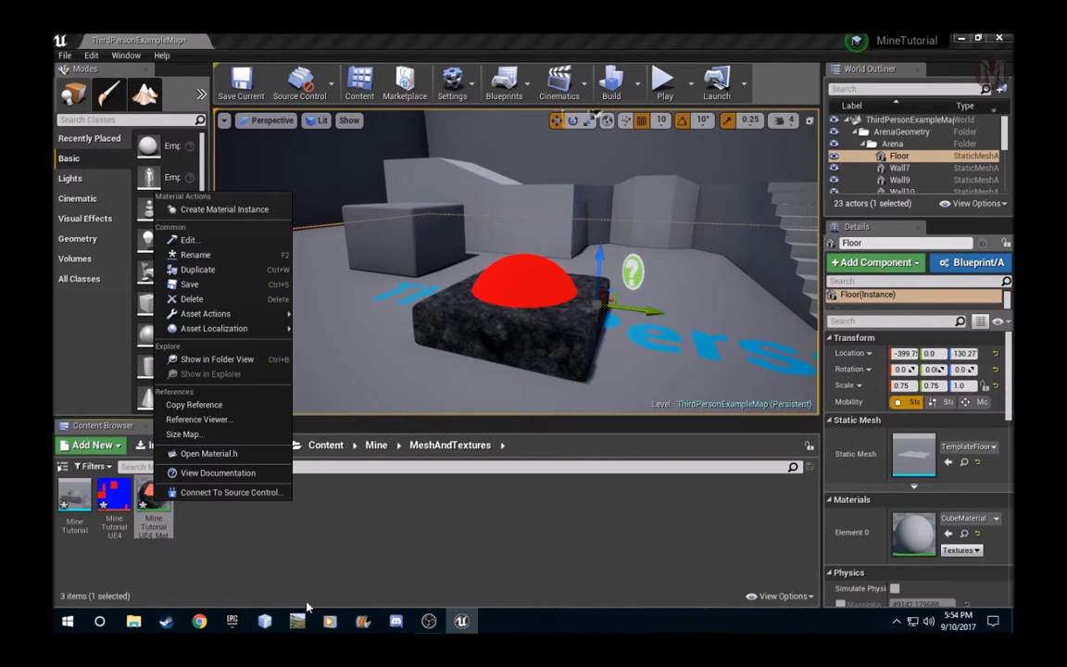
left_click(222, 209)
left_click_drag(205, 510, 501, 305)
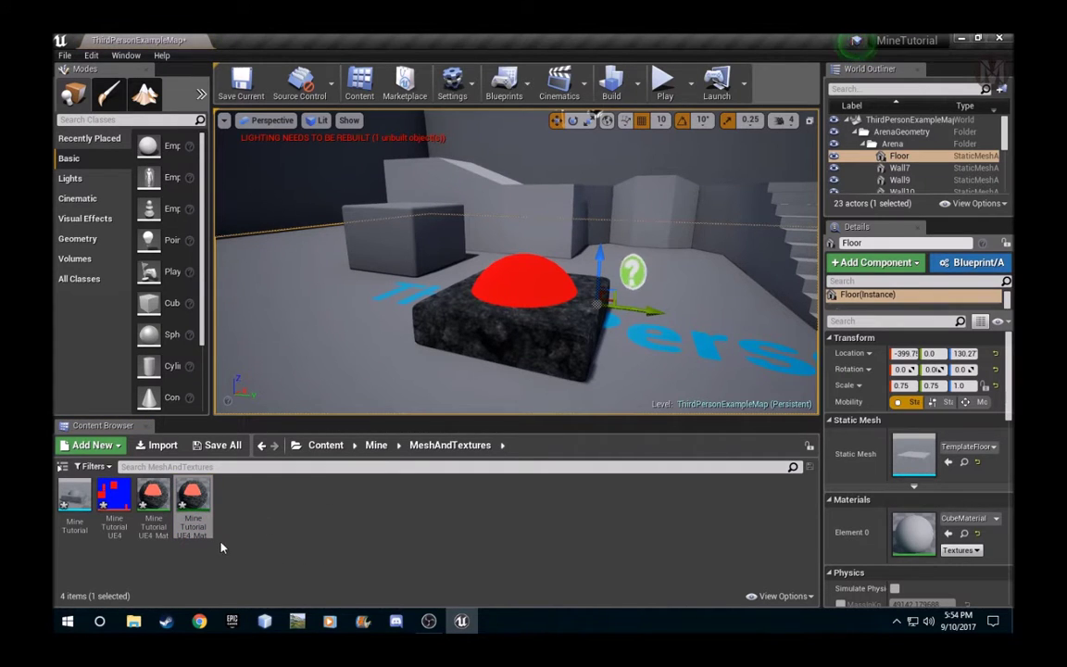
Step: Open the material instance beside the level view and change its color parameter to white, trying green along the way
double_click(193, 503)
left_click(981, 40)
left_click_drag(404, 117, 843, 129)
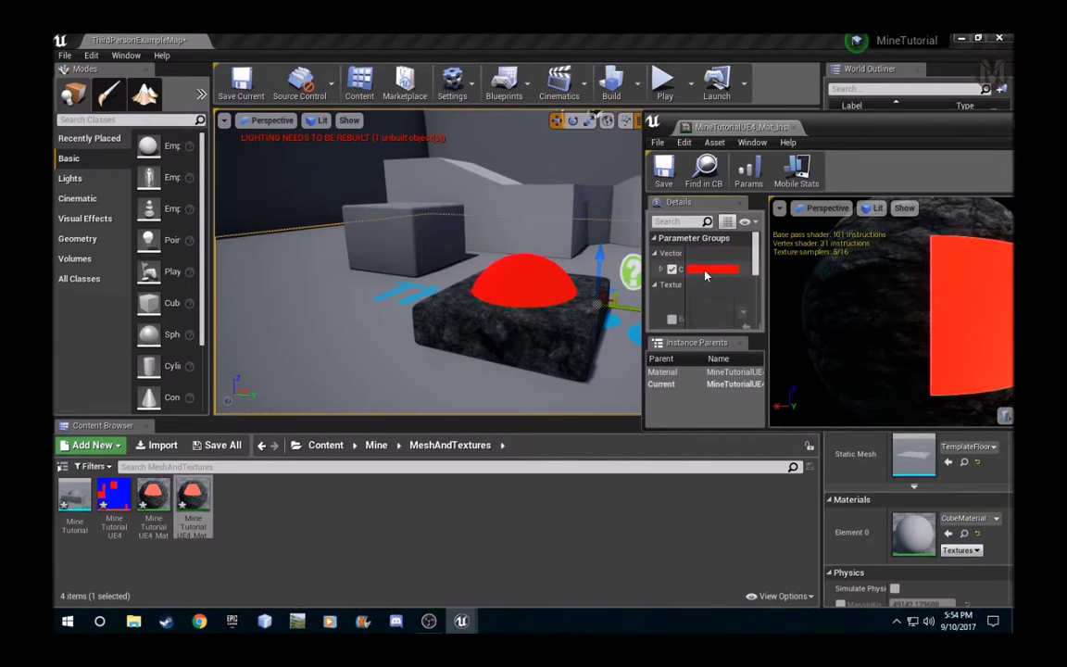
left_click(704, 275)
mouse_move(778, 356)
left_mouse_down()
mouse_move(745, 317)
mouse_move(743, 377)
mouse_move(741, 348)
mouse_move(741, 359)
mouse_move(800, 359)
mouse_move(812, 391)
mouse_move(770, 324)
mouse_move(784, 396)
mouse_move(826, 352)
mouse_move(881, 375)
mouse_move(880, 329)
mouse_move(732, 264)
mouse_move(704, 246)
mouse_move(709, 233)
mouse_move(610, 619)
left_mouse_up()
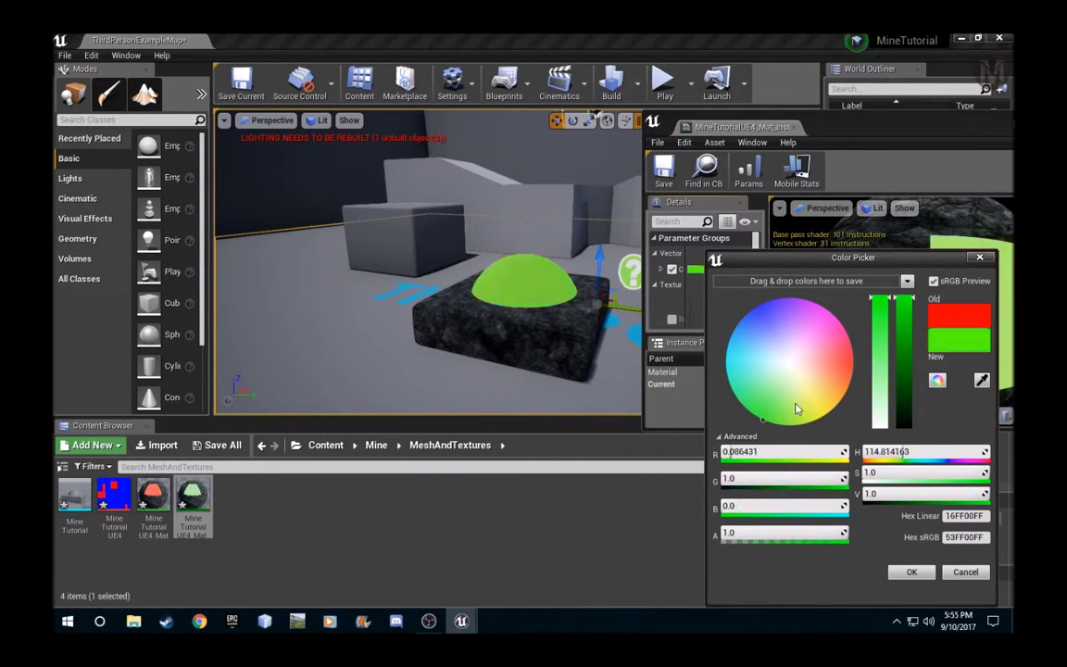
left_click_drag(794, 408, 792, 366)
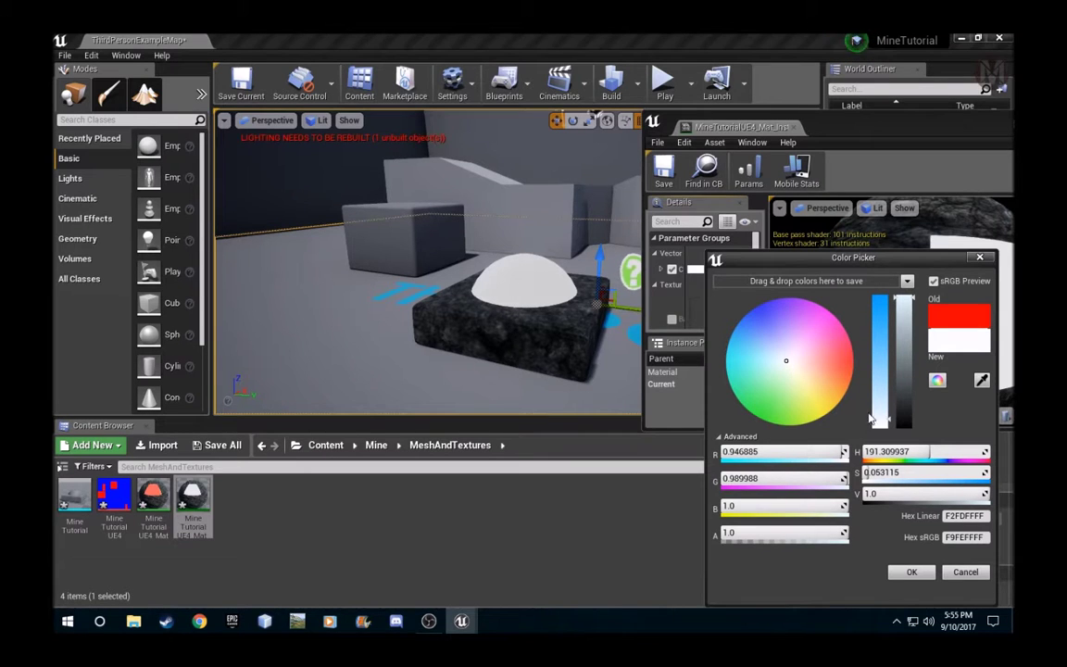
left_click_drag(871, 419, 896, 508)
left_click(911, 572)
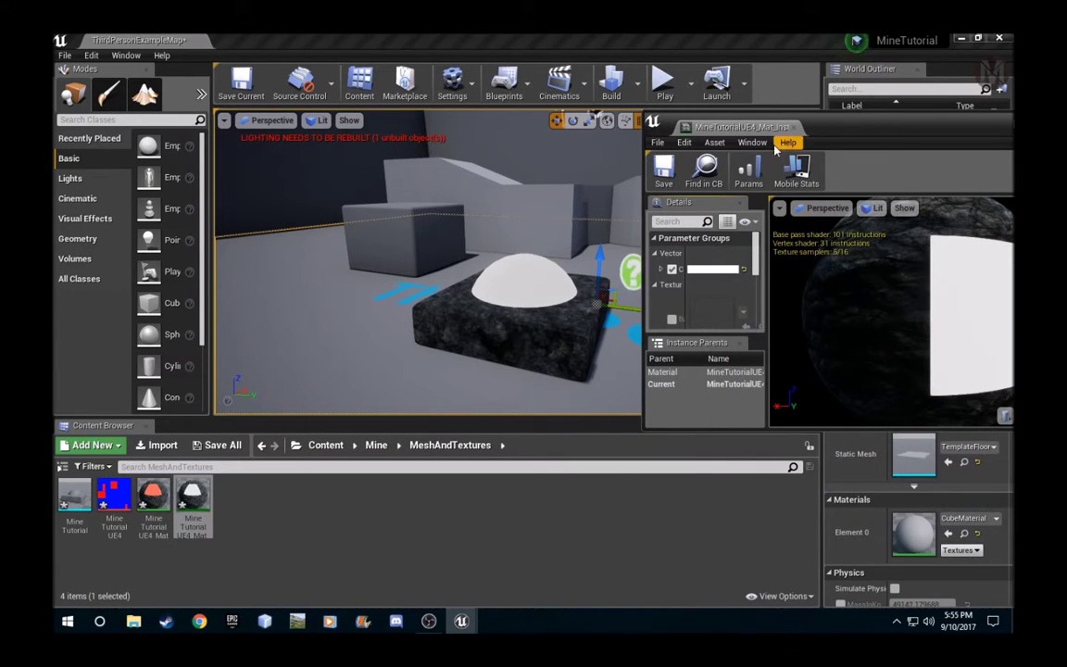
Step: Override the instance's base texture, try T_Perlin_Noise_M on the mine, and set the texture back to T_Rock_Basalt_D
left_click_drag(812, 126, 842, 134)
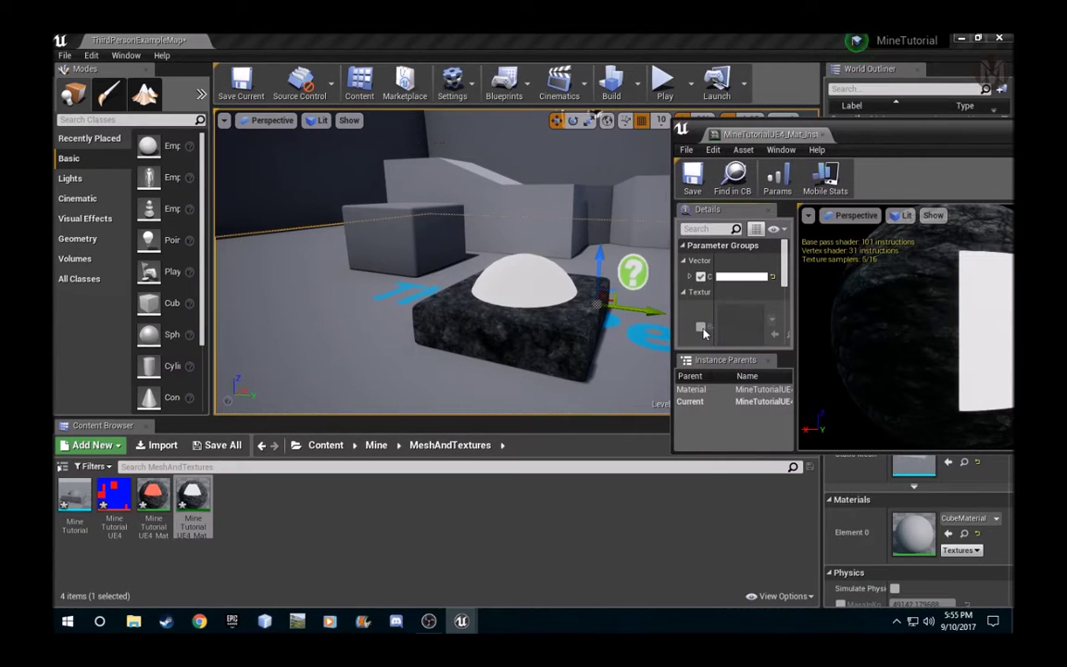
left_click(701, 327)
left_click(771, 319)
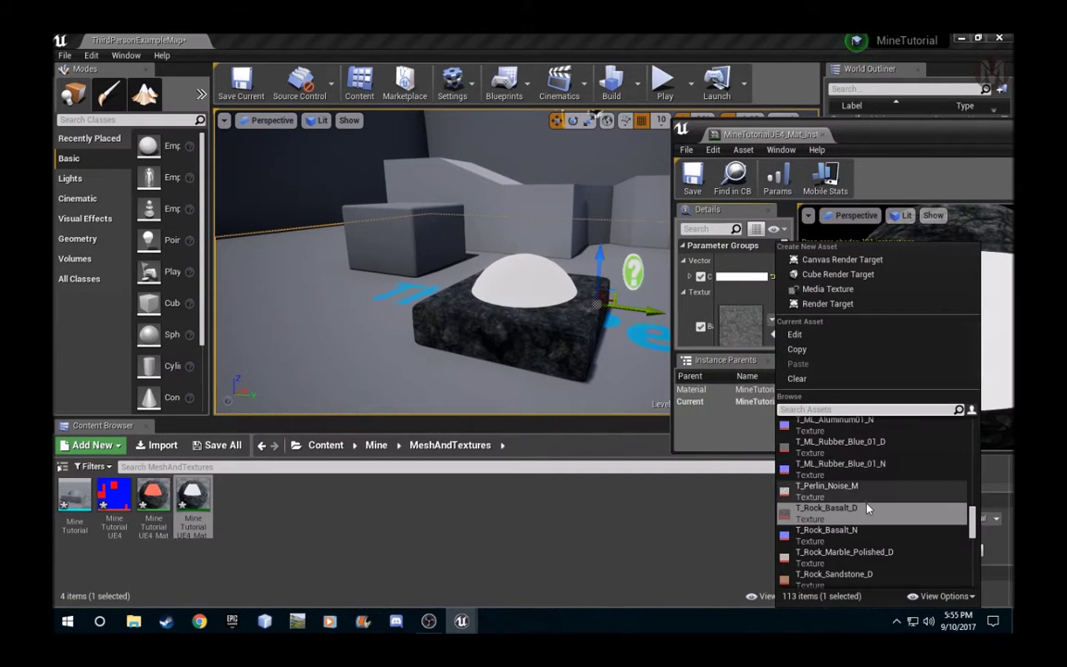
left_click(866, 507)
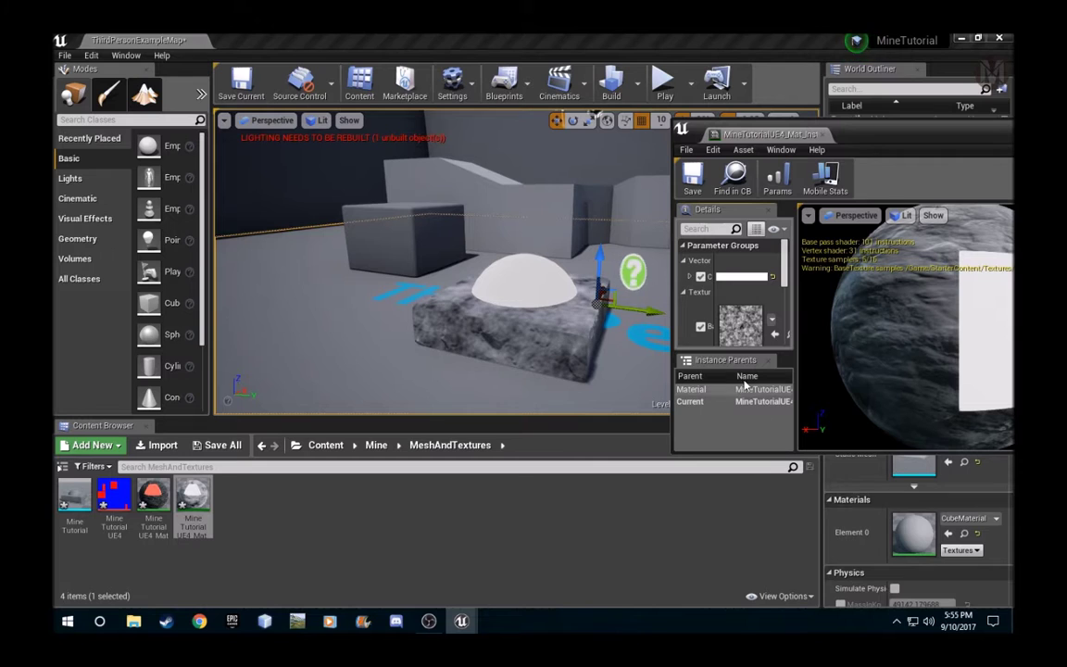
left_click(772, 322)
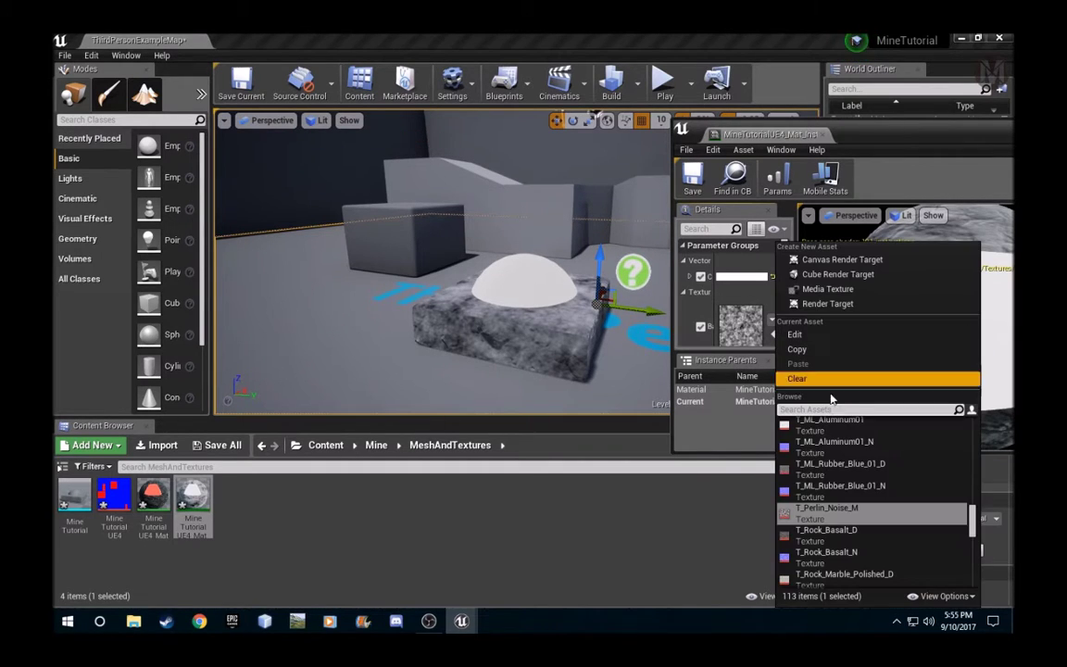
left_click(845, 545)
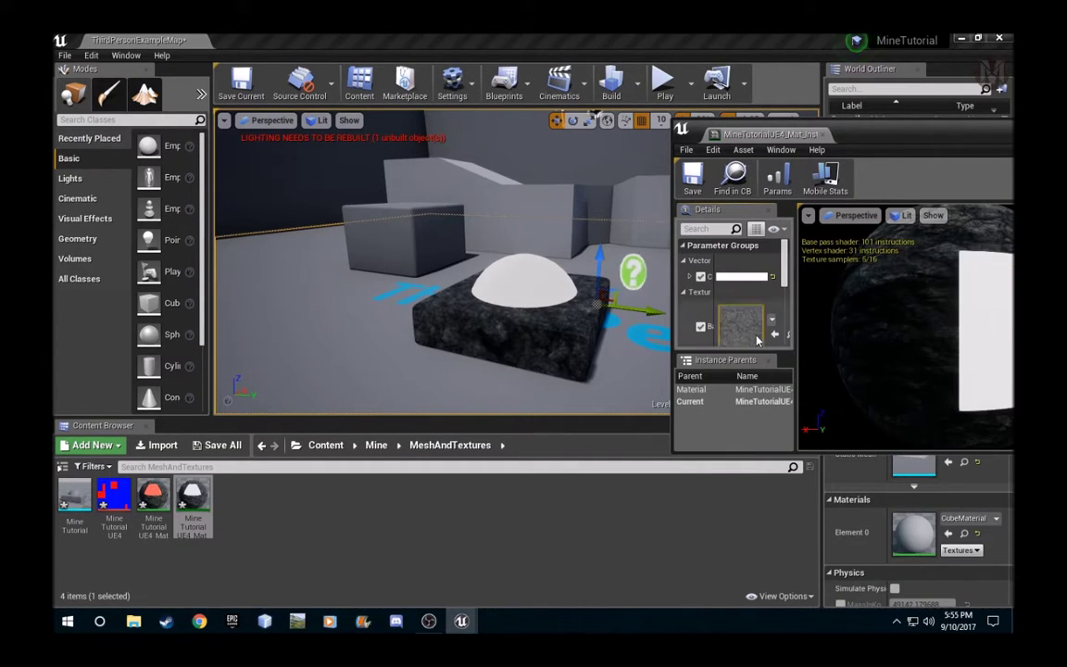
Step: Review the material instance's remaining parameters and settings, close its editor and check the mine in the level
left_click_drag(864, 139, 401, 145)
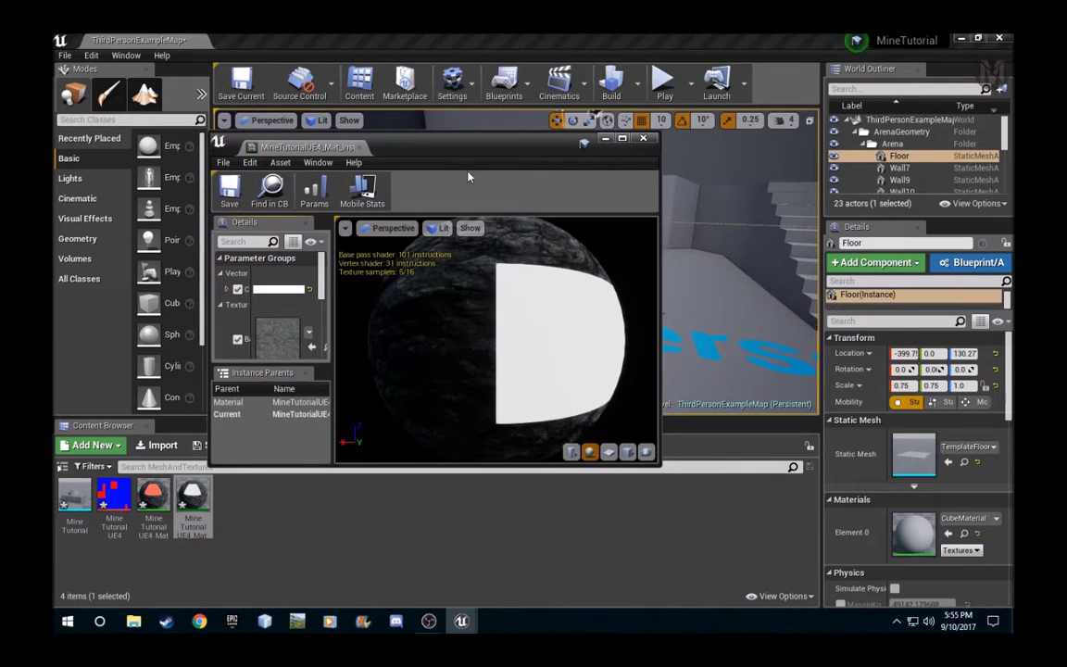
scroll(238, 342, "down", 6)
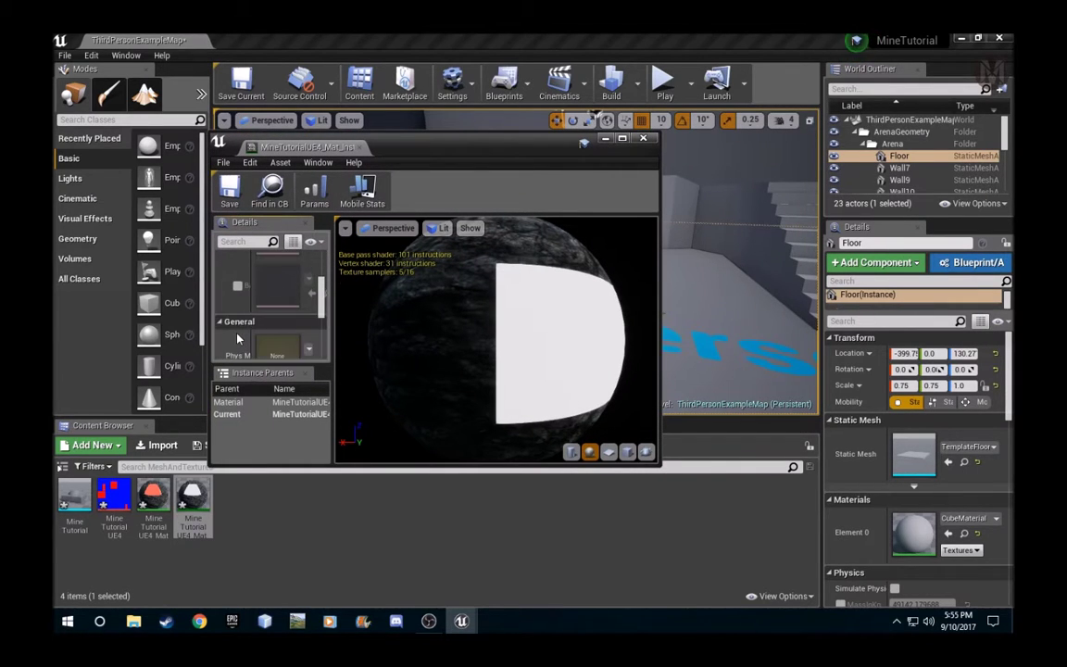
scroll(238, 339, "down", 2)
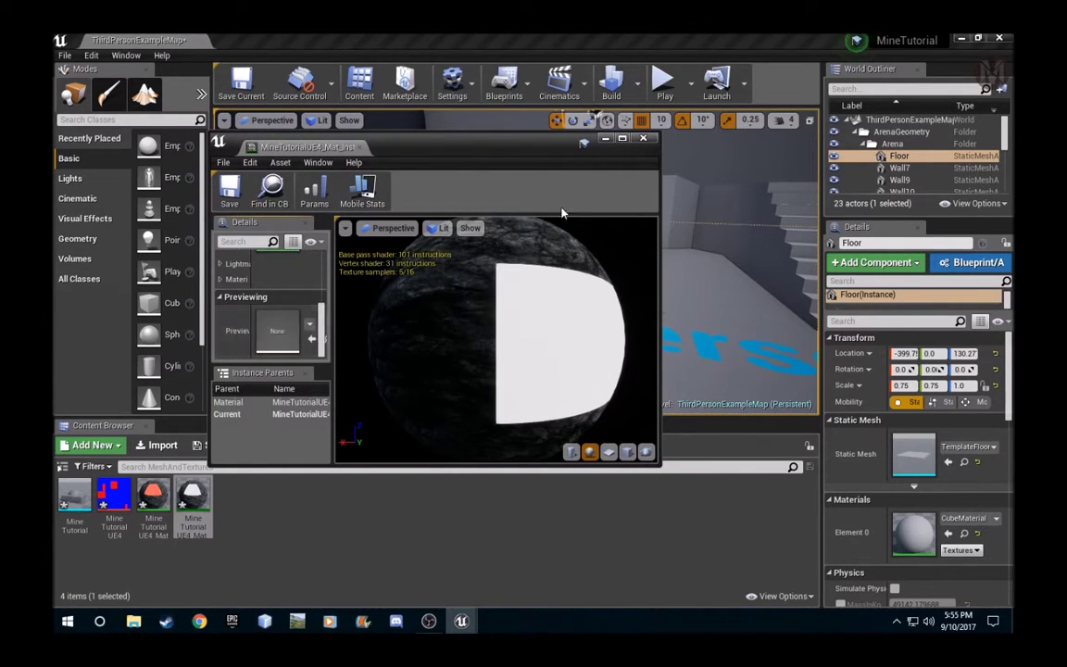
left_click(642, 138)
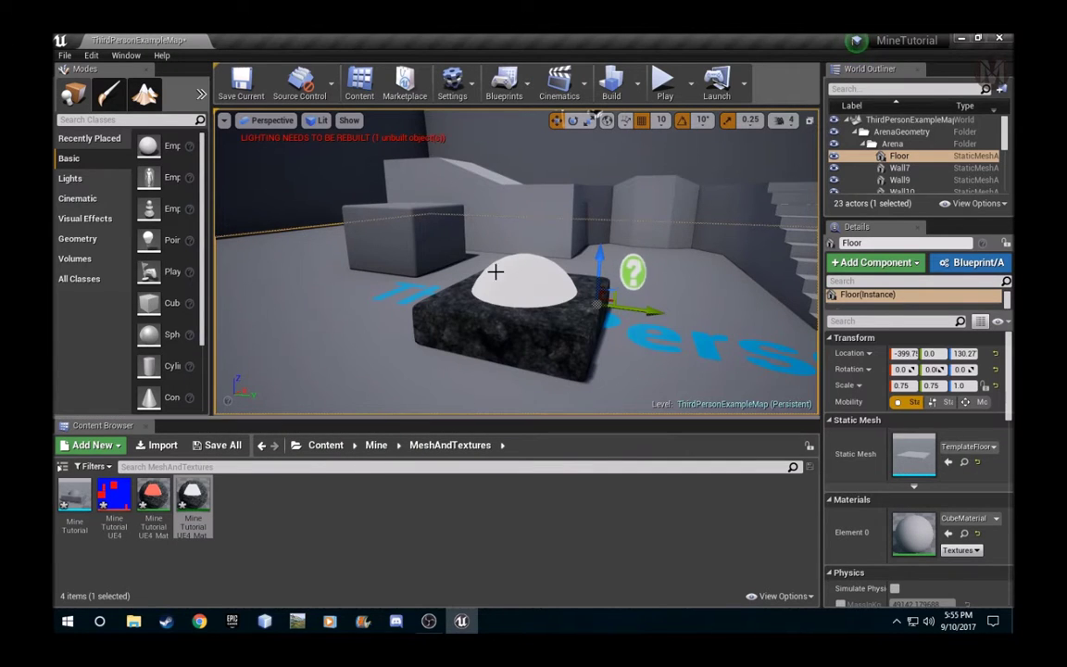
right_click_drag(559, 250, 552, 244)
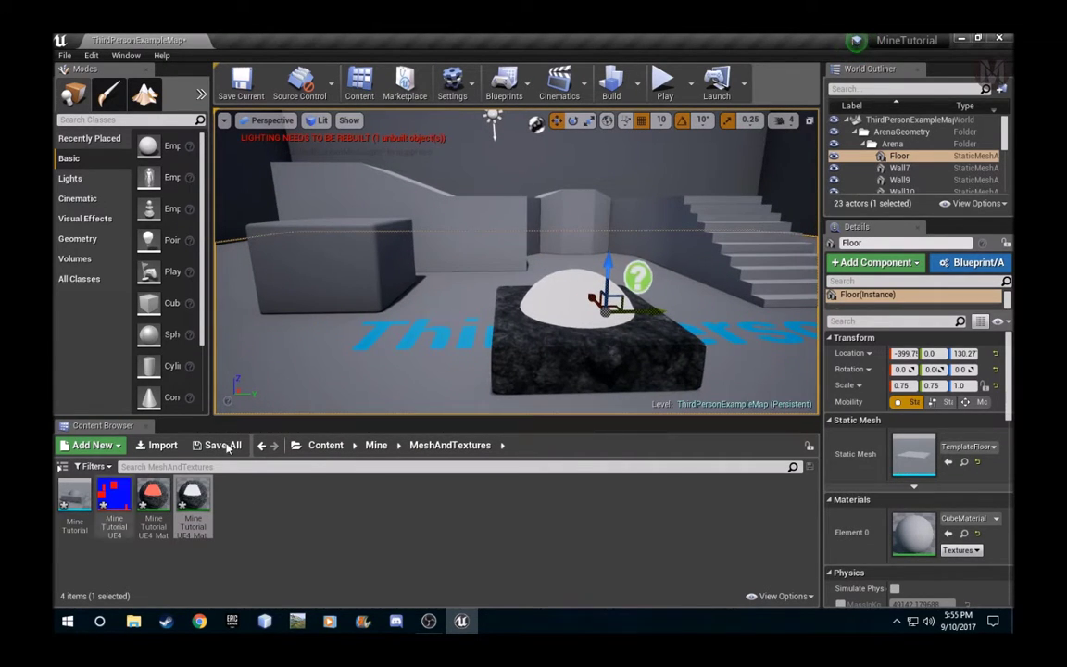
Step: Create an Actor Blueprint class named MineBP in the Content/Mine folder and open it for editing
left_click(376, 446)
right_click(164, 517)
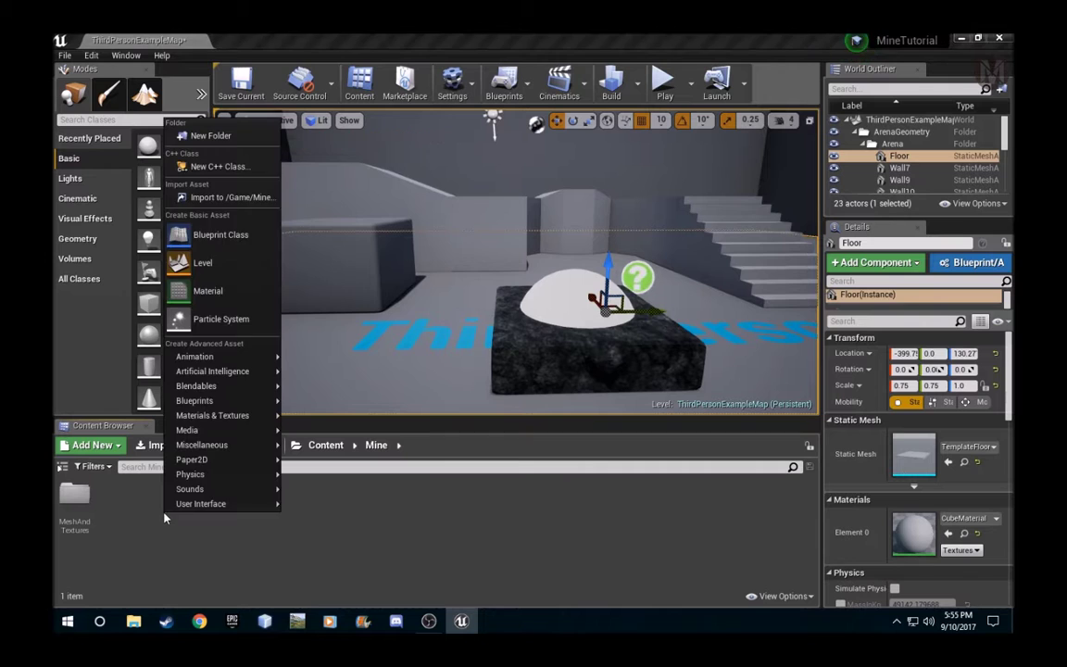
left_click(214, 235)
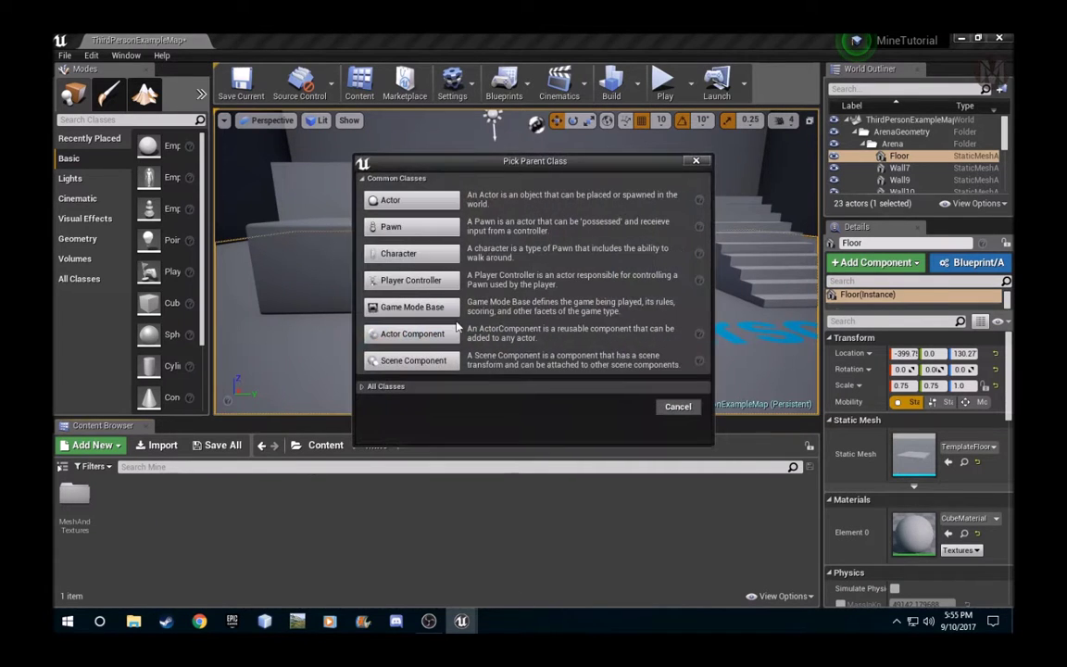
left_click(390, 200)
type("M")
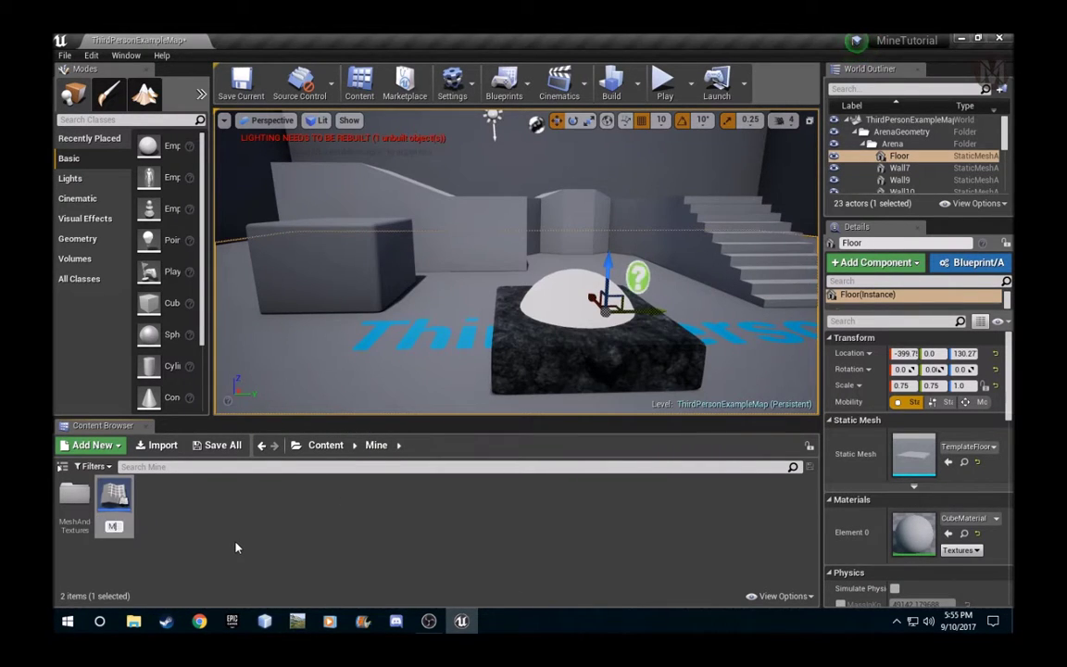
type("ine")
key("Return")
type("BP")
key("Return")
double_click(115, 496)
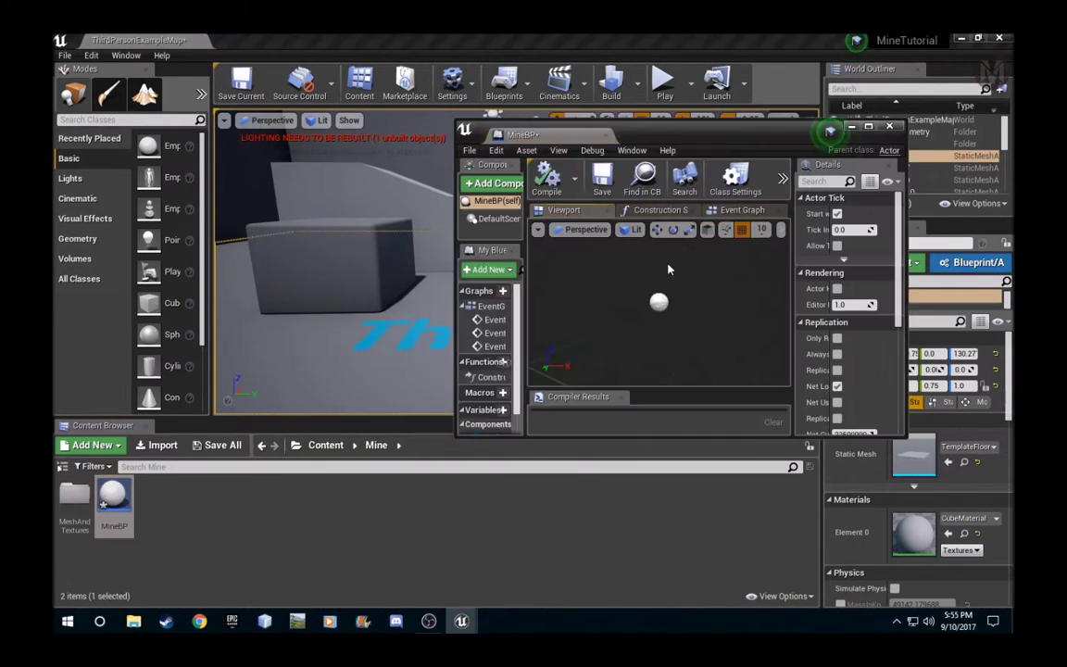
Step: Open the MineTutorial static mesh, assign the MineTutorialUE4_Mat instance to its Element 0 material slot, and close the mesh editor
left_click(866, 128)
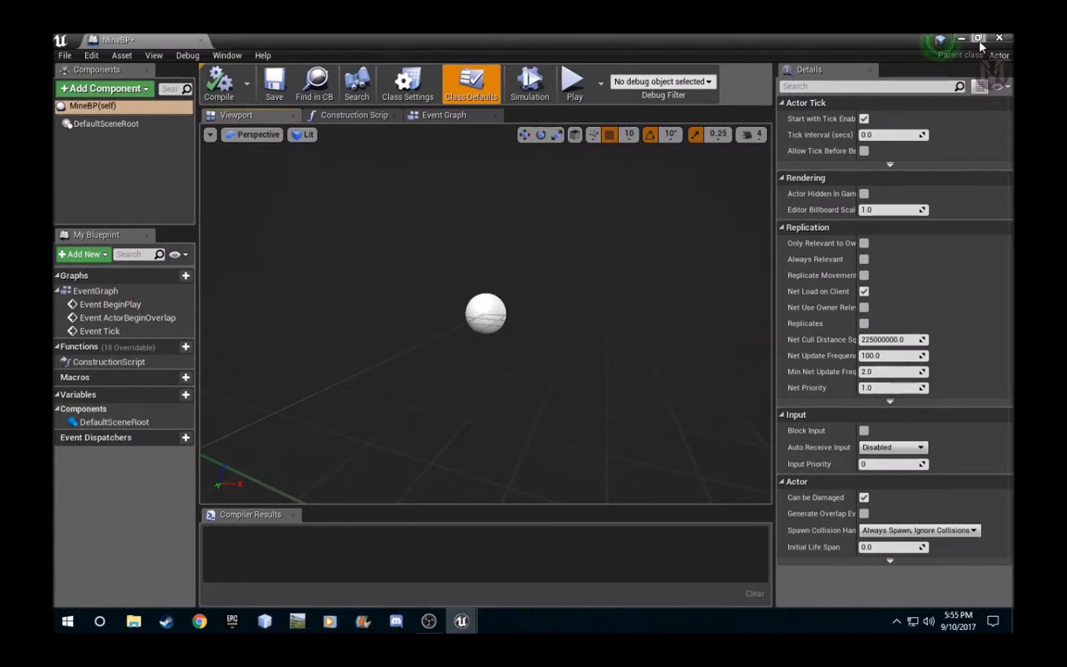
left_click(978, 39)
left_click(72, 504)
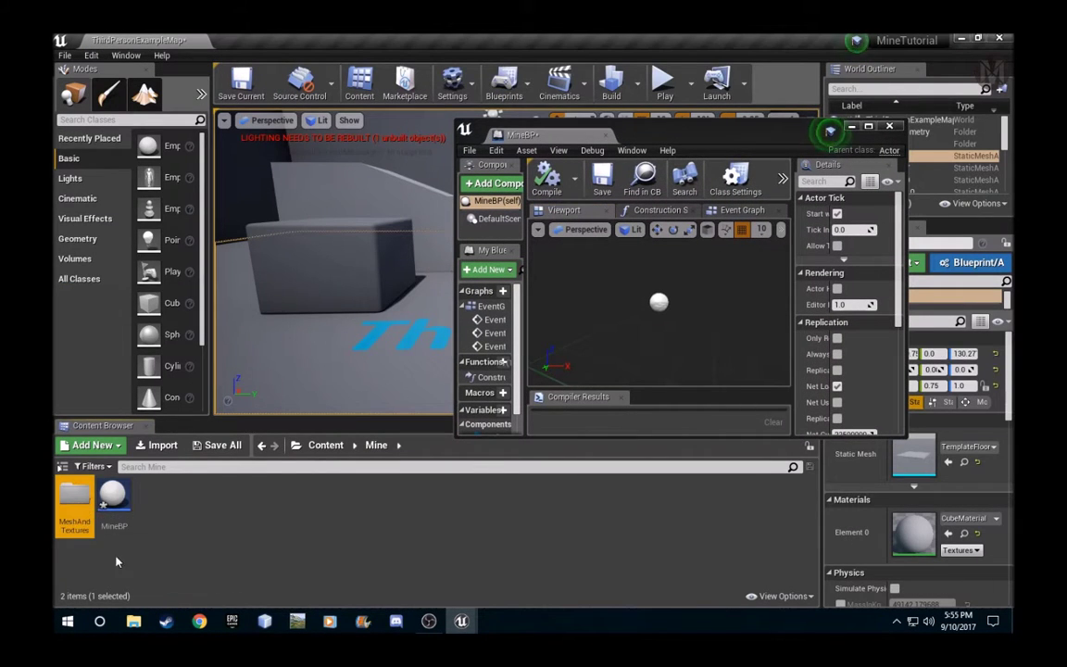
double_click(72, 505)
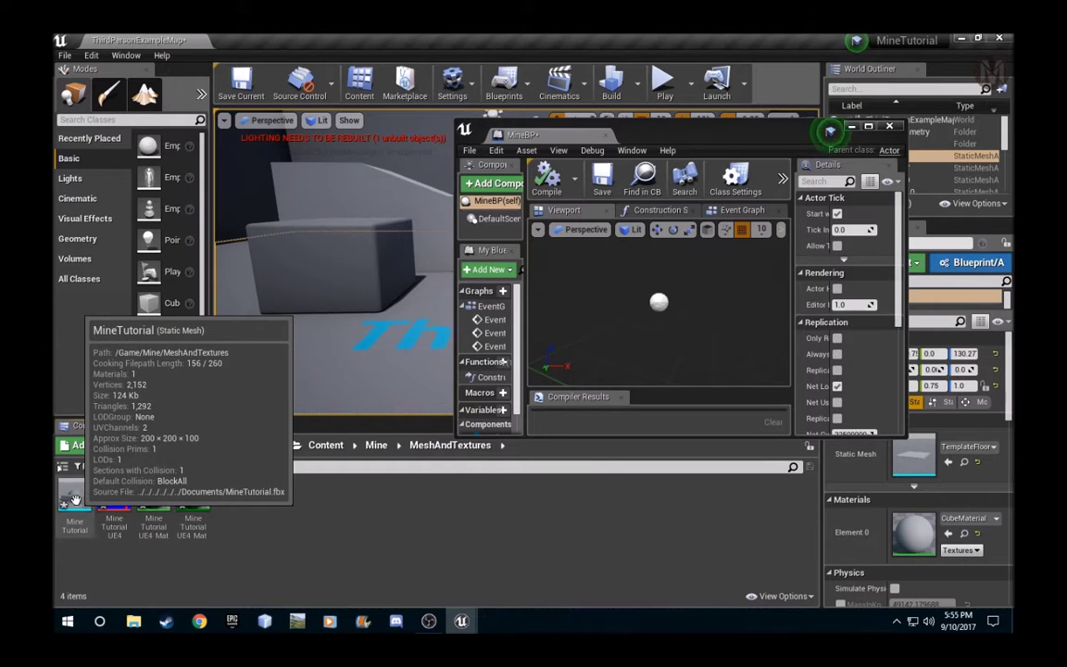
double_click(74, 500)
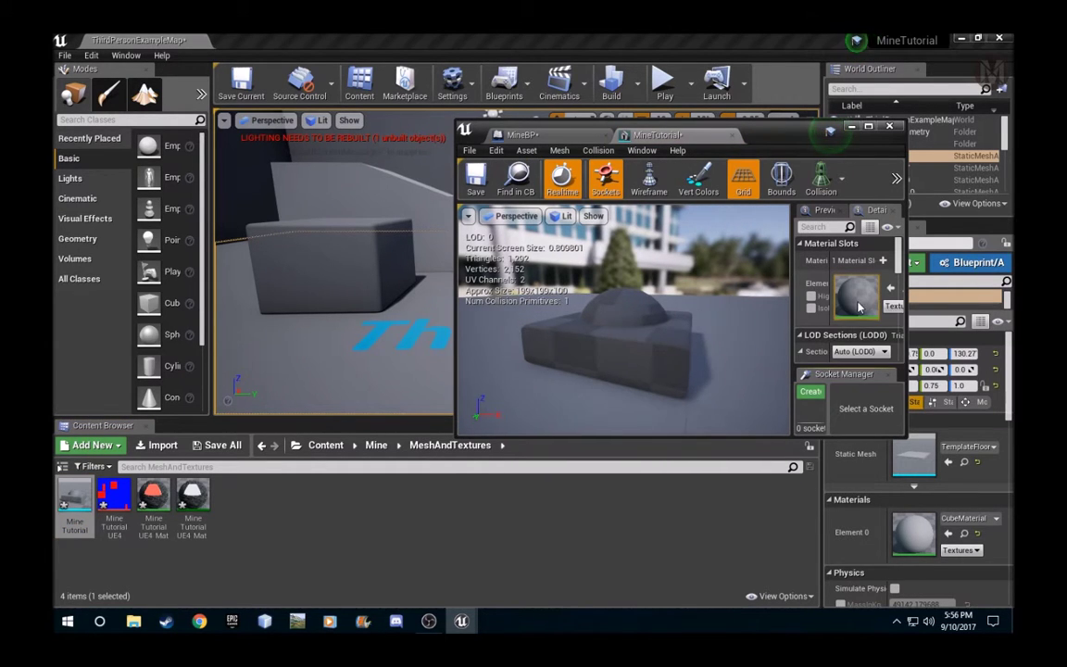
left_click_drag(191, 500, 857, 294)
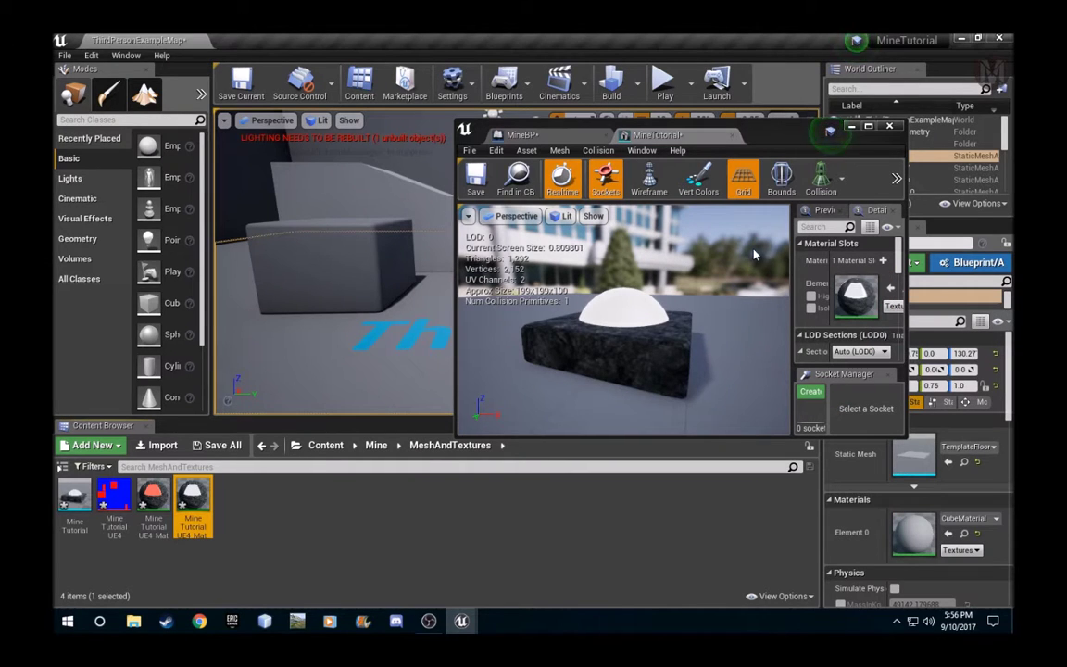
left_click(869, 127)
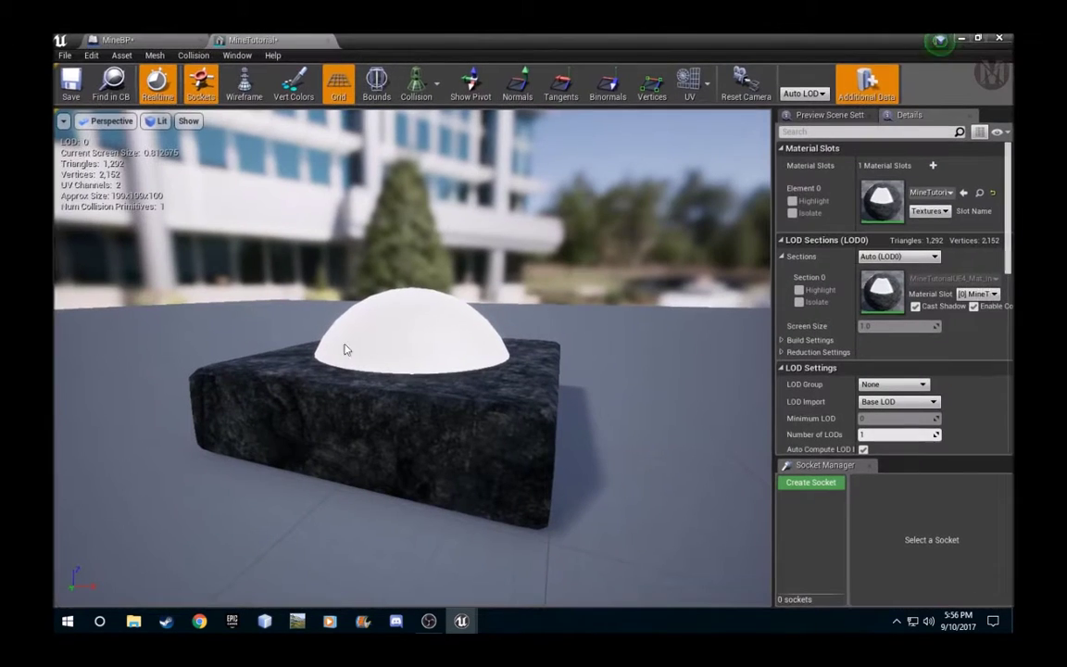
left_click(327, 42)
Step: Add the MineTutorial static mesh as a component of MineBP and frame it in the Blueprint's viewport
left_click(975, 38)
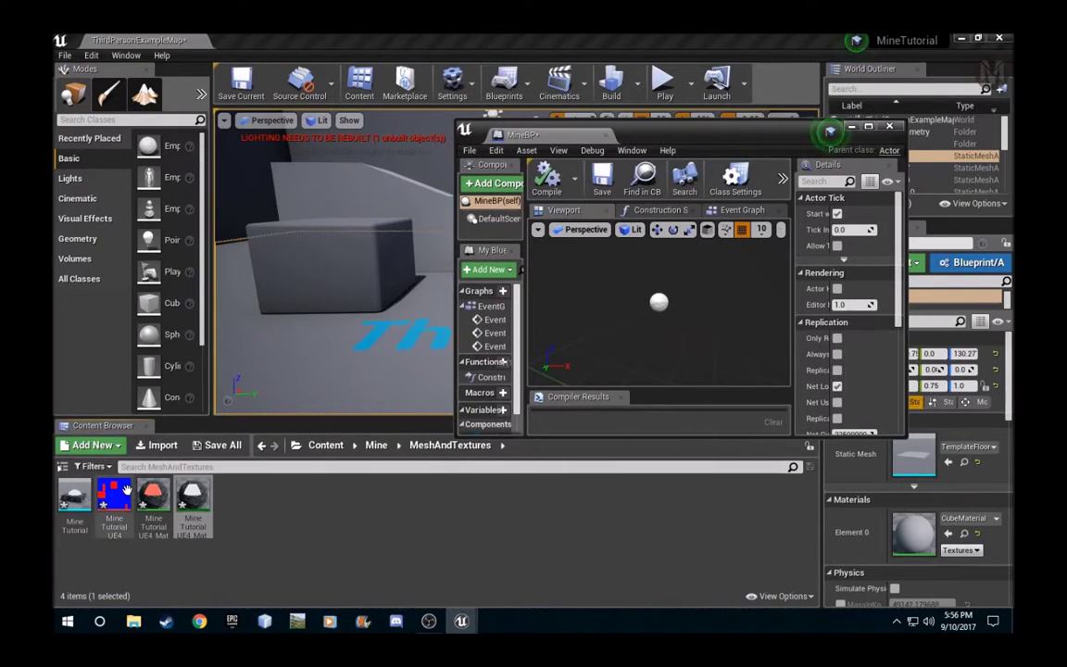
left_click_drag(74, 495, 669, 313)
left_click(869, 127)
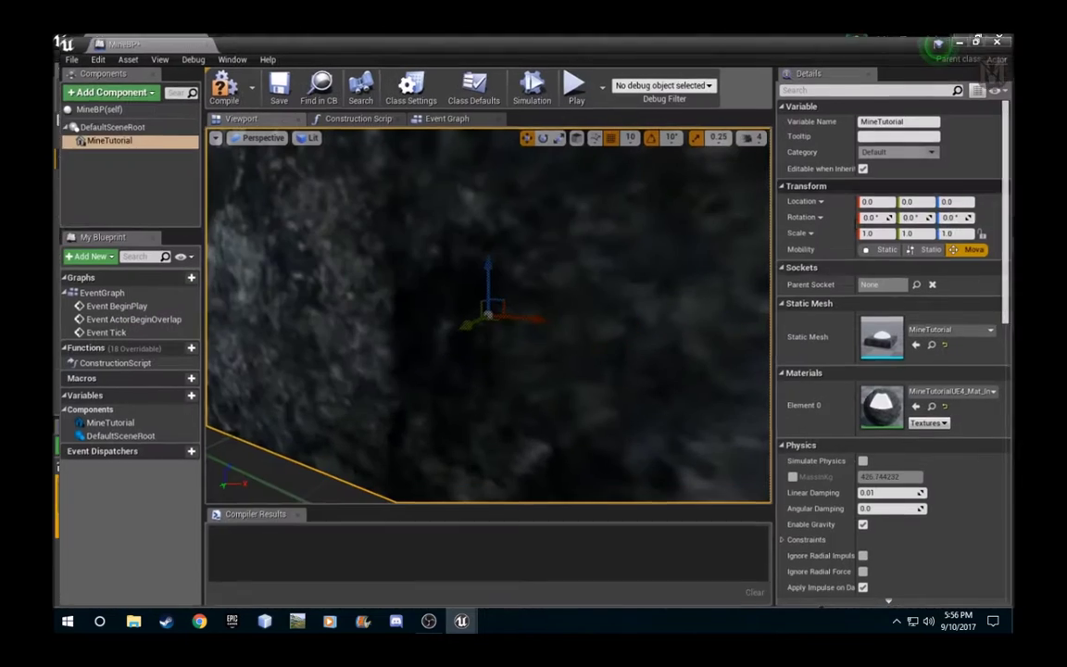
key("f")
right_click_drag(537, 299, 511, 288)
key("a")
mouse_move(656, 277)
right_mouse_down()
mouse_move(685, 277)
mouse_move(656, 277)
right_mouse_up()
key("w")
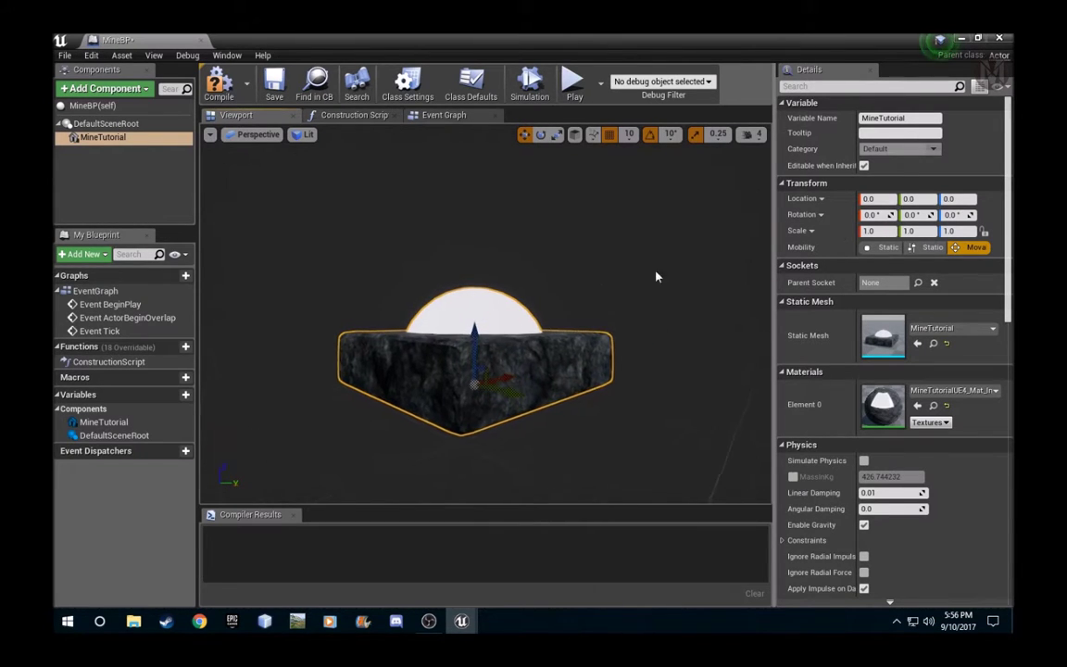
left_click(882, 231)
type("0.5")
key("Return")
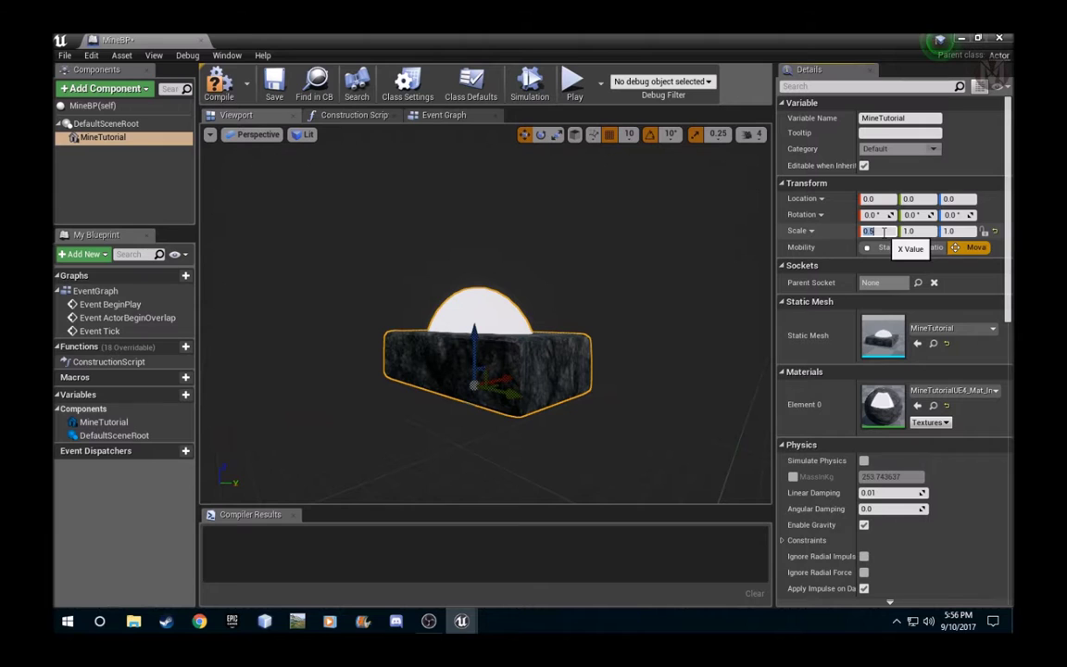
type("1")
key("Return")
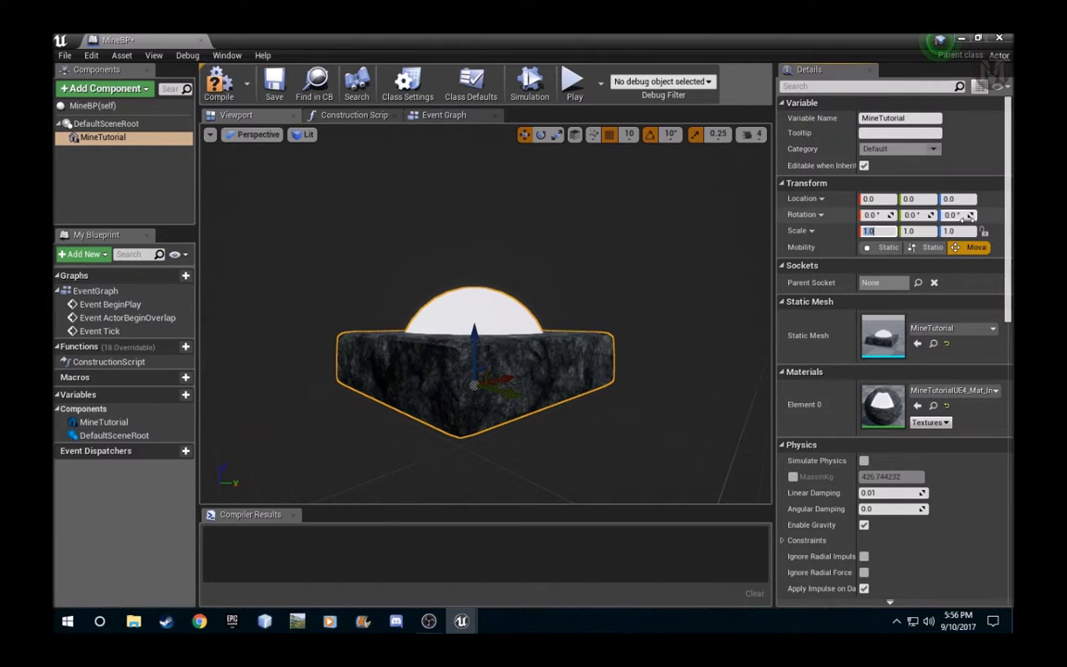
Step: Lock the scale ratio of the MineTutorial component and scale it uniformly to 0.5
left_click(984, 232)
left_click(969, 231)
type("0")
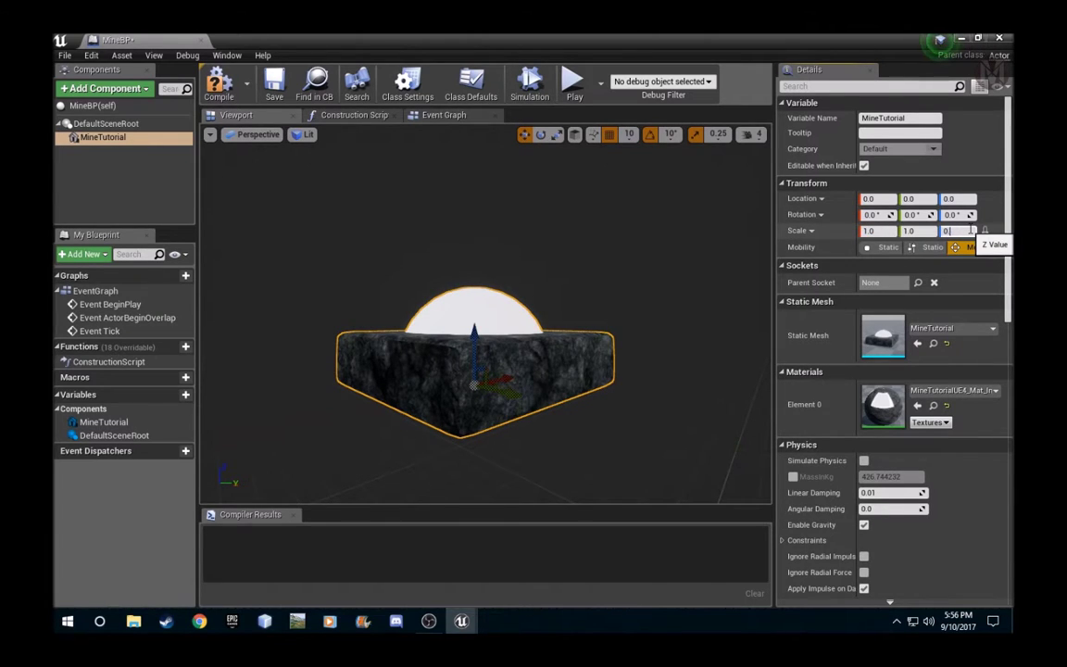
type(".5")
key("Return")
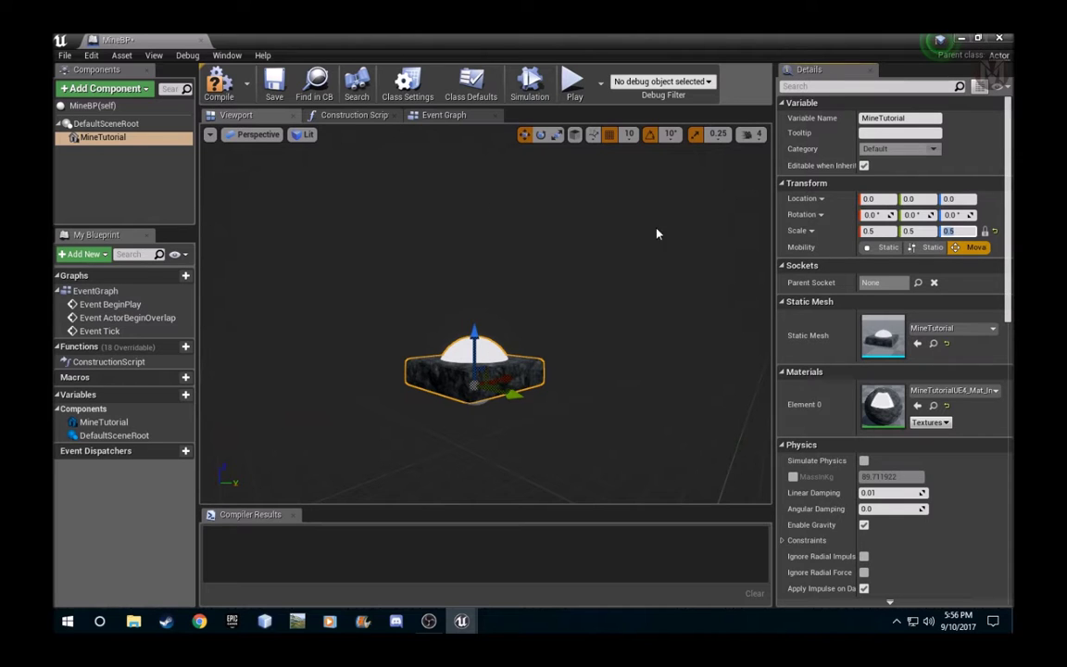
Step: Add a Box Collision component under DefaultSceneRoot and raise it to a Z location of 20
left_click(102, 124)
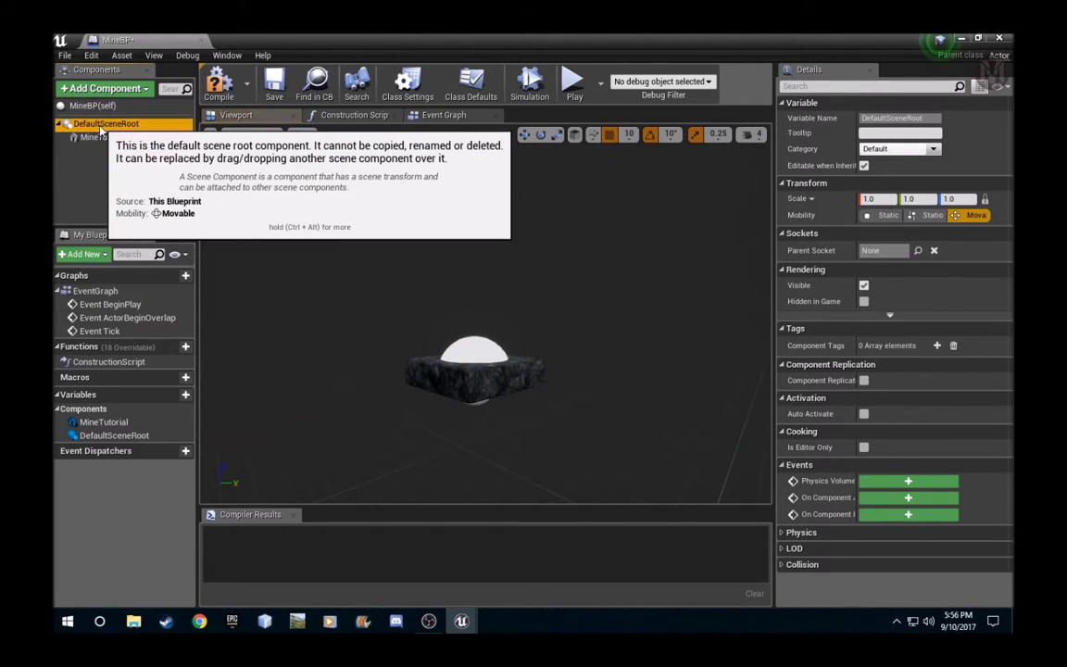
left_click(101, 87)
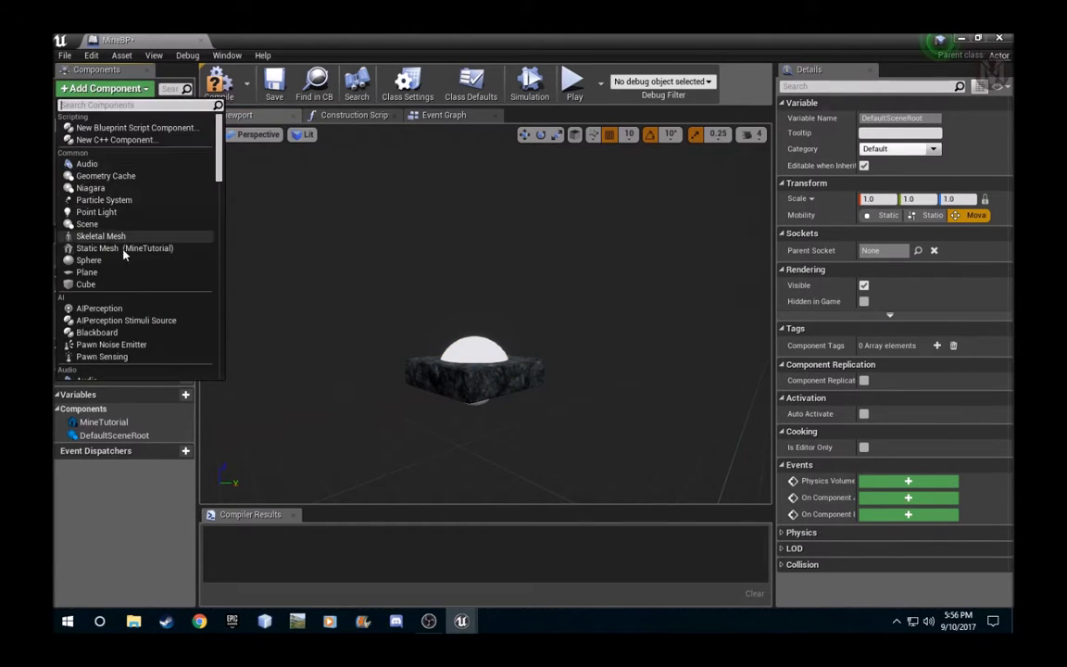
scroll(123, 251, "down", 5)
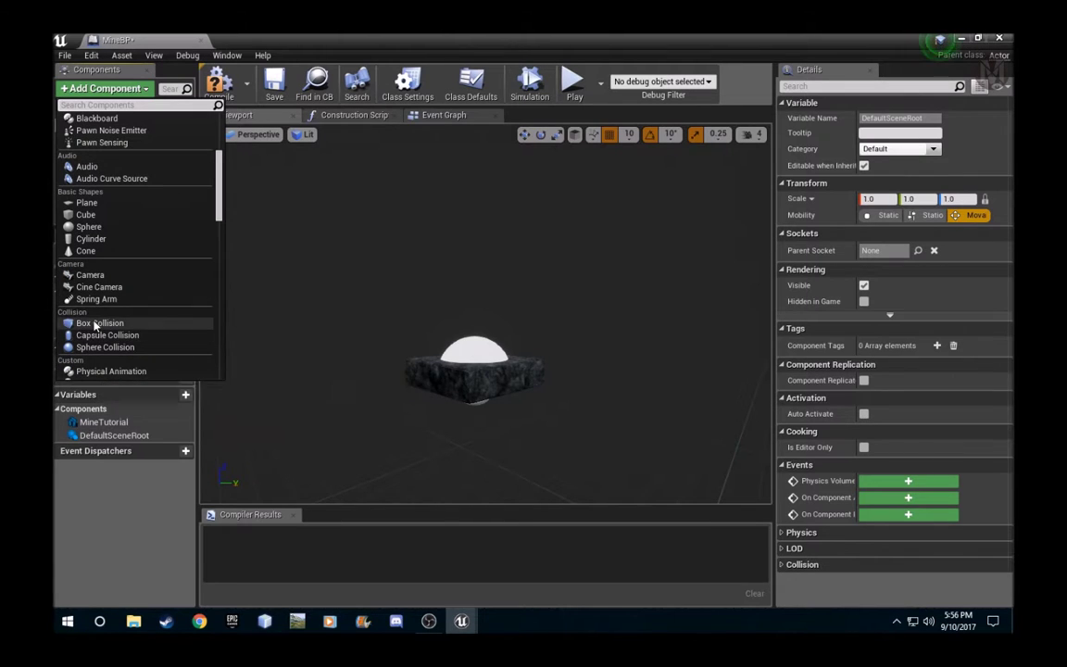
left_click(85, 323)
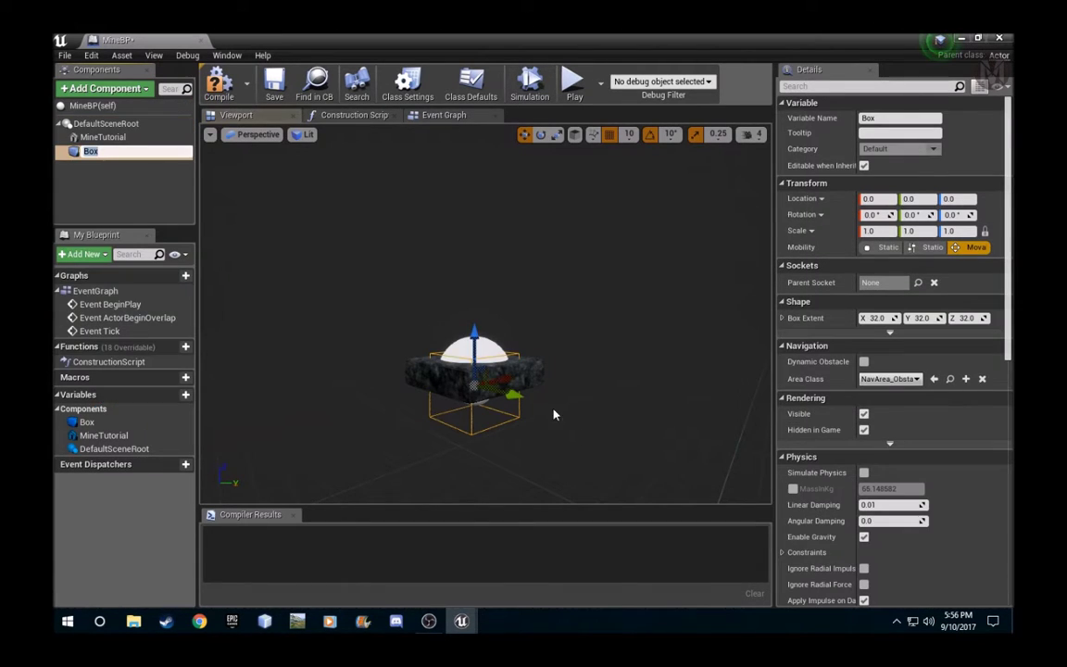
left_click_drag(477, 343, 473, 318)
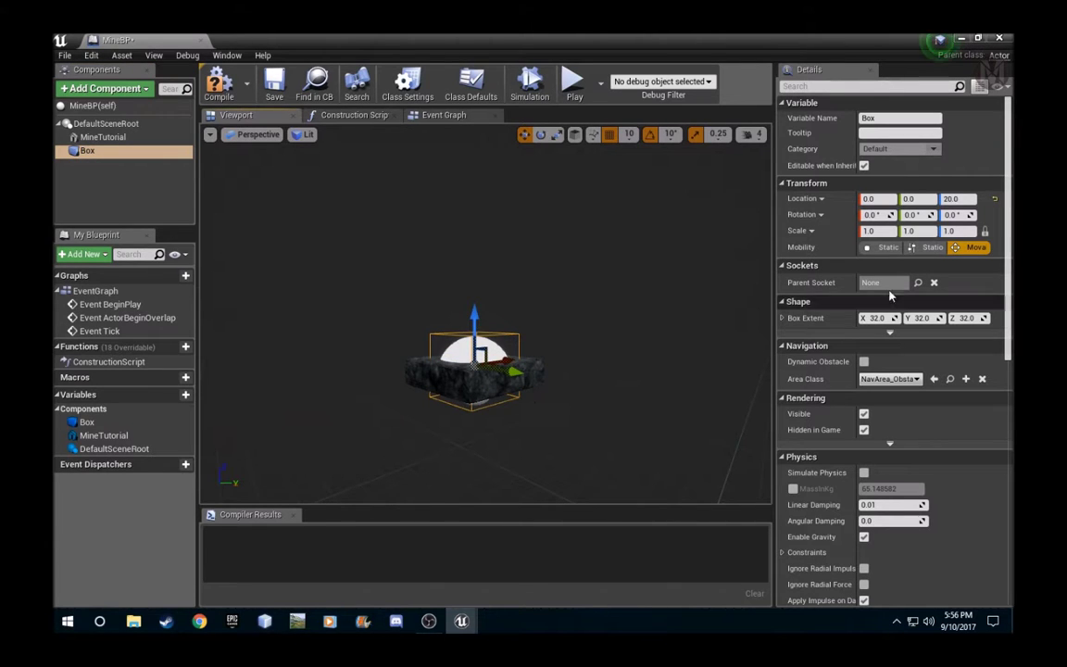
Step: Scale the Box collision component to 2.0 in X and Y so it surrounds the mine, and compile the Blueprint
left_click(920, 231)
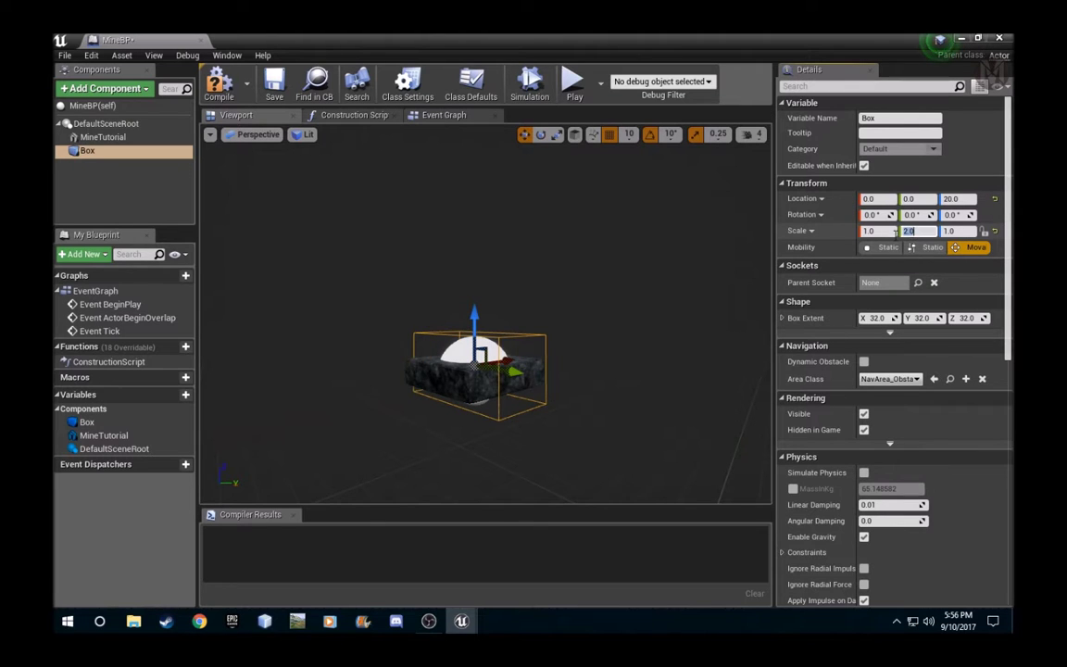
type("2")
key("Return")
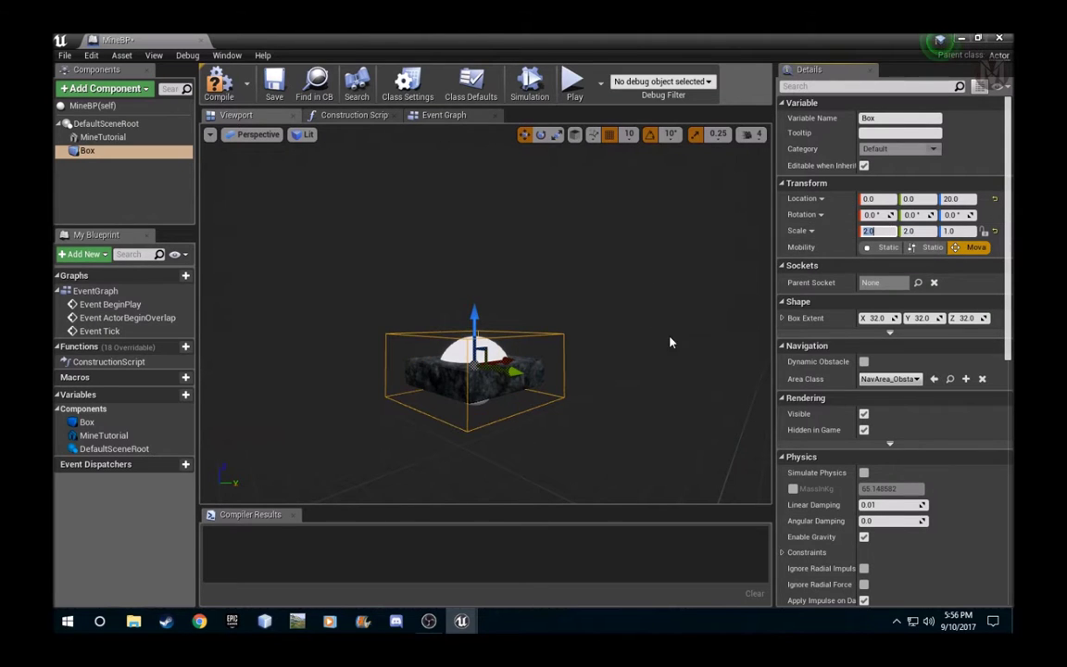
right_click_drag(670, 342, 498, 337)
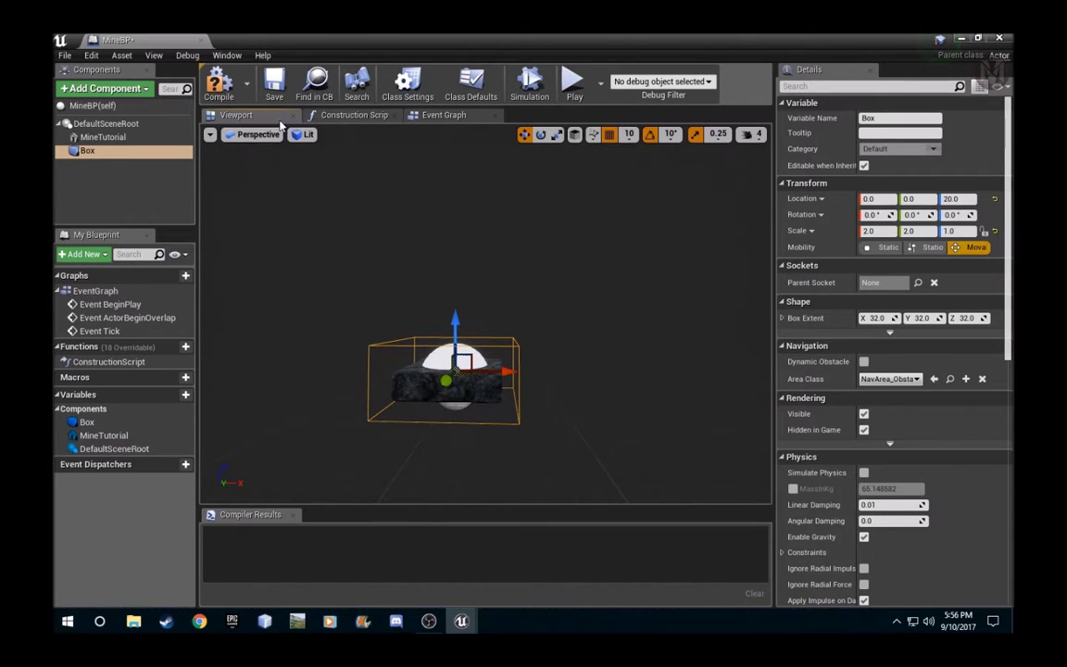
left_click(221, 91)
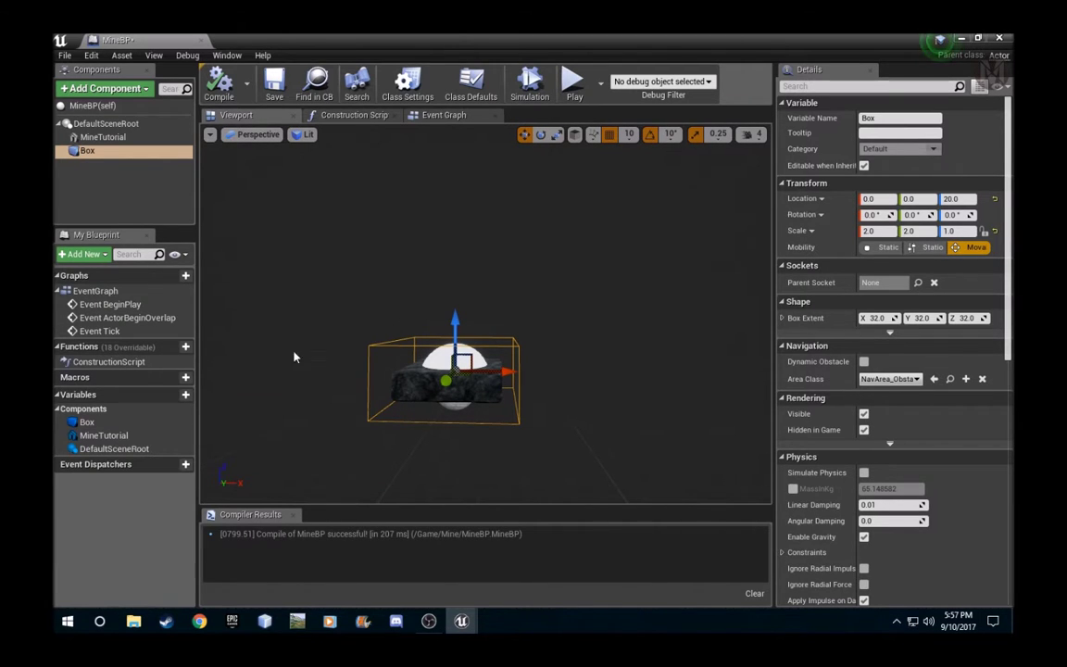
Step: Add an On Component Begin Overlap event for the Box component to MineBP's Event Graph
left_click(445, 116)
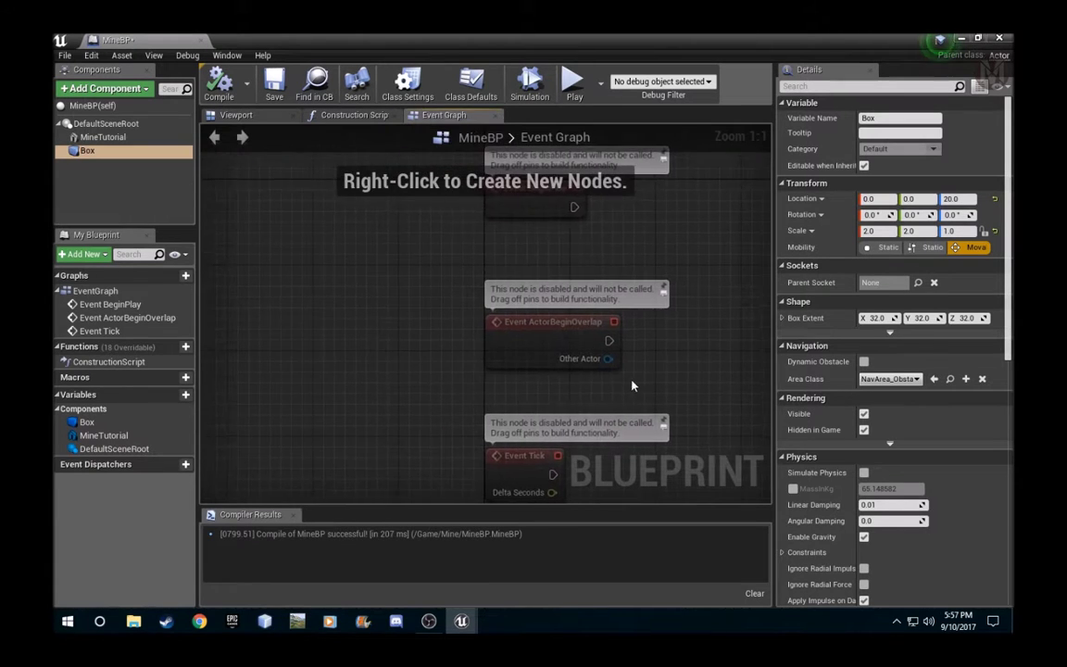
left_click(565, 338)
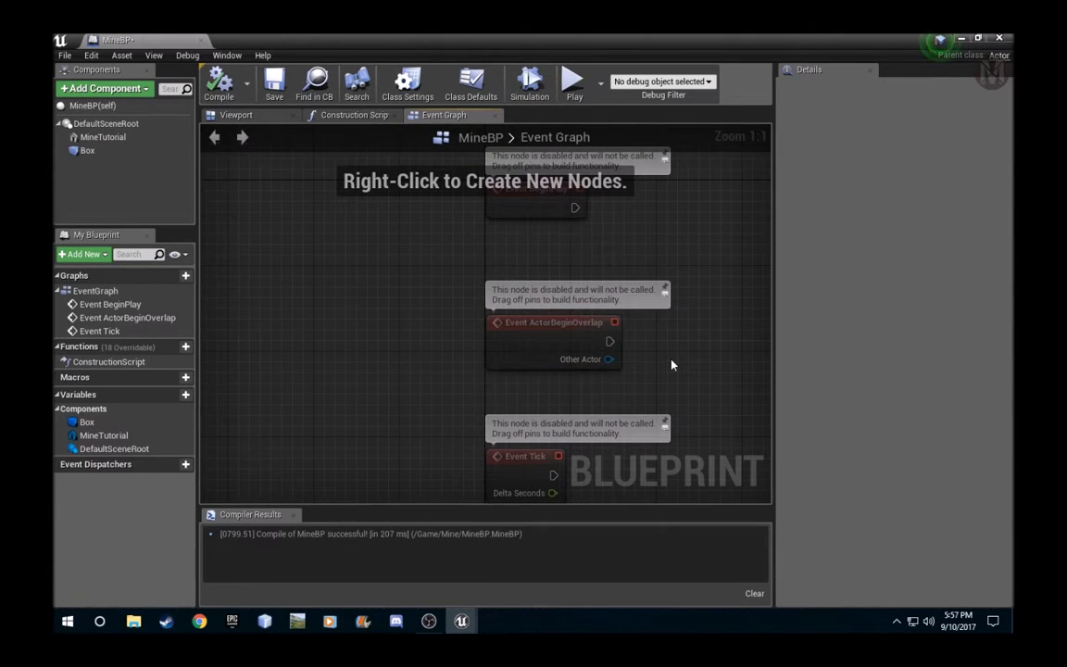
right_click_drag(672, 365, 569, 341)
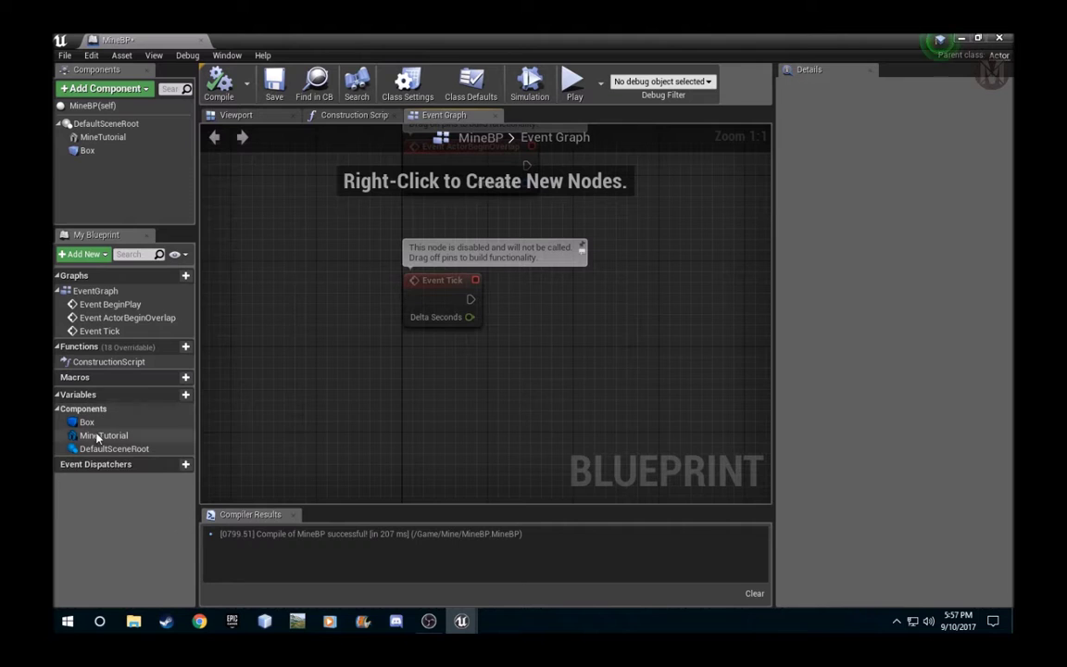
left_click_drag(88, 423, 405, 358)
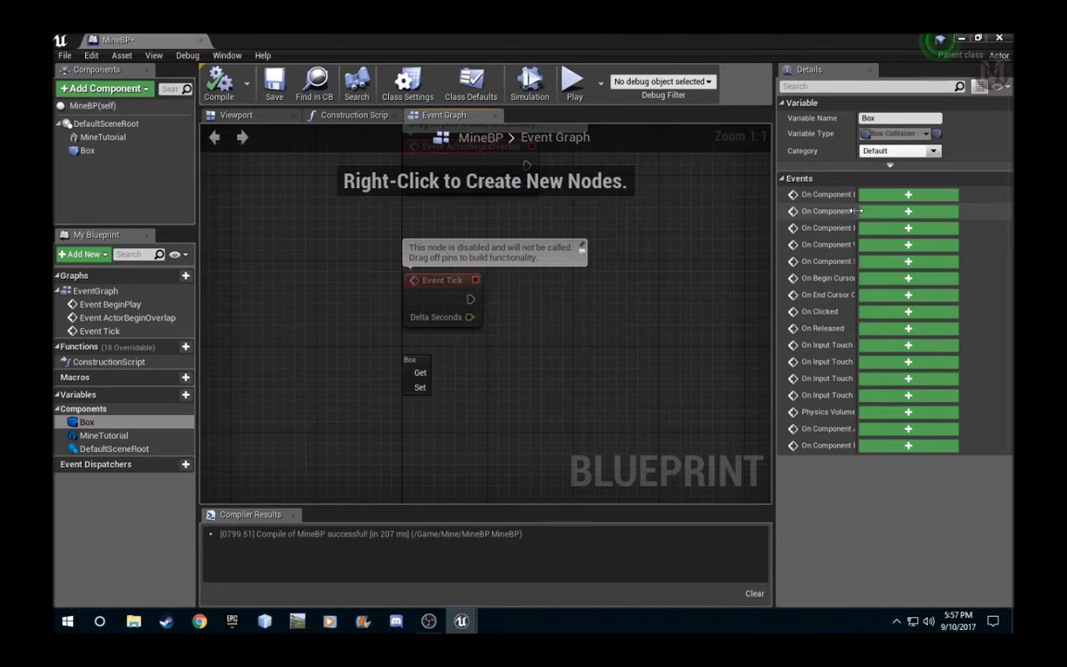
left_click_drag(856, 212, 915, 211)
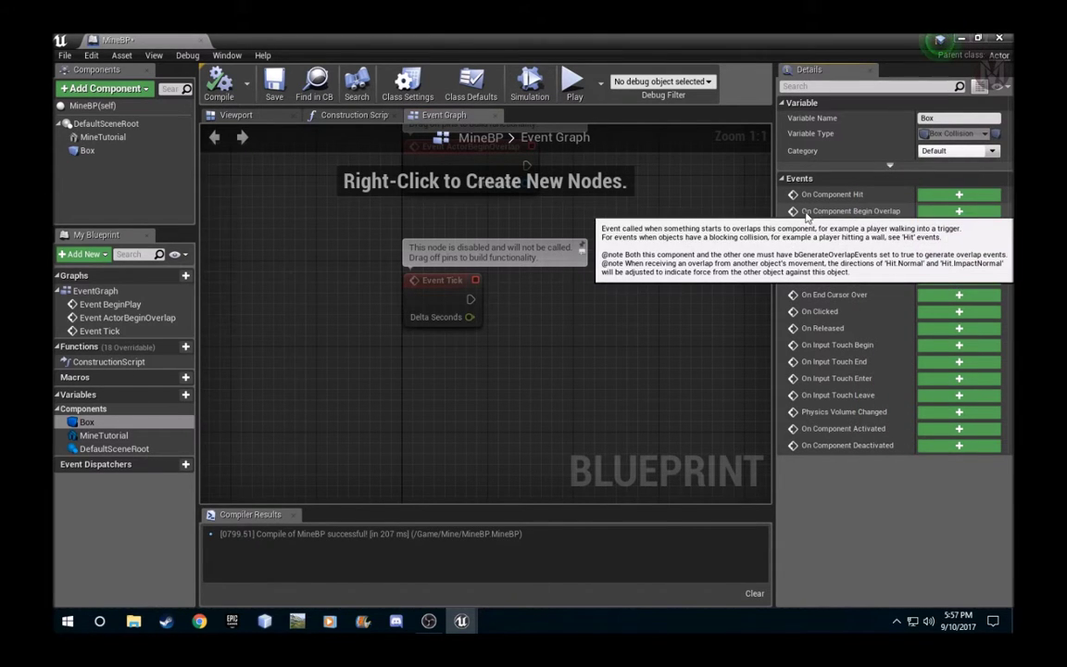
left_click(949, 212)
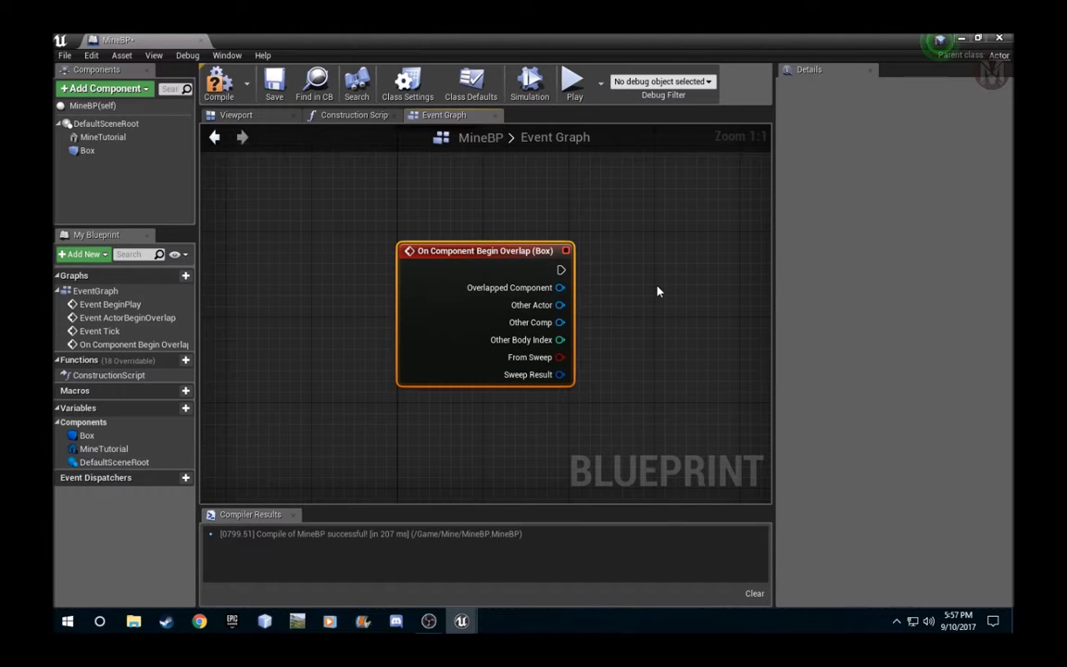
Step: Add a Spawn Emitter Attached node beside the Box's begin overlap event
right_click_drag(642, 287, 467, 278)
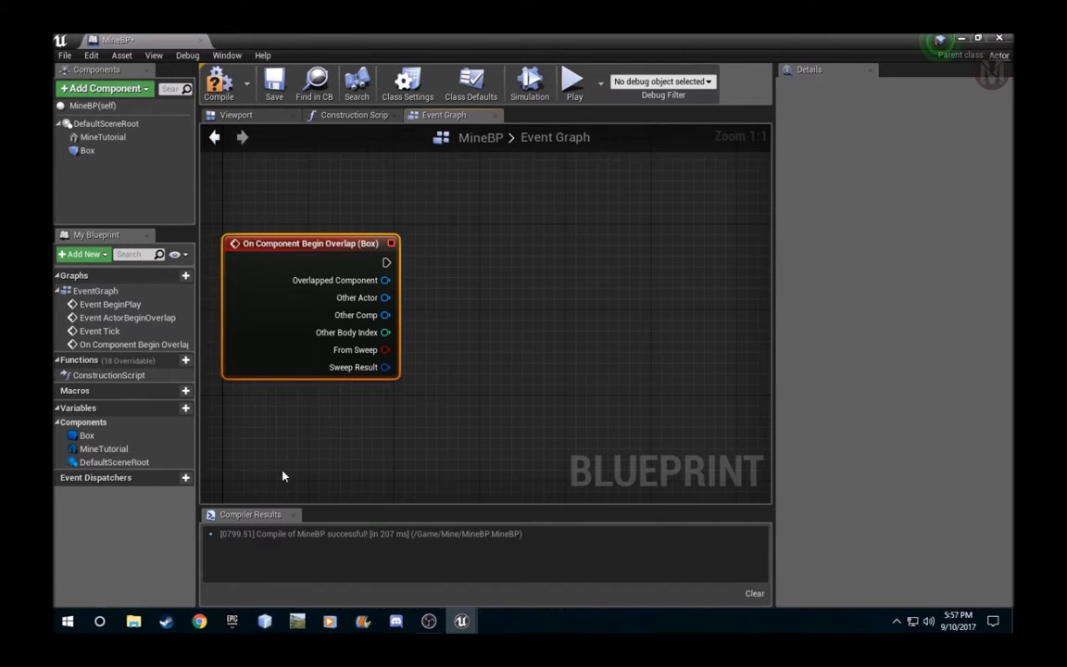
right_click(478, 297)
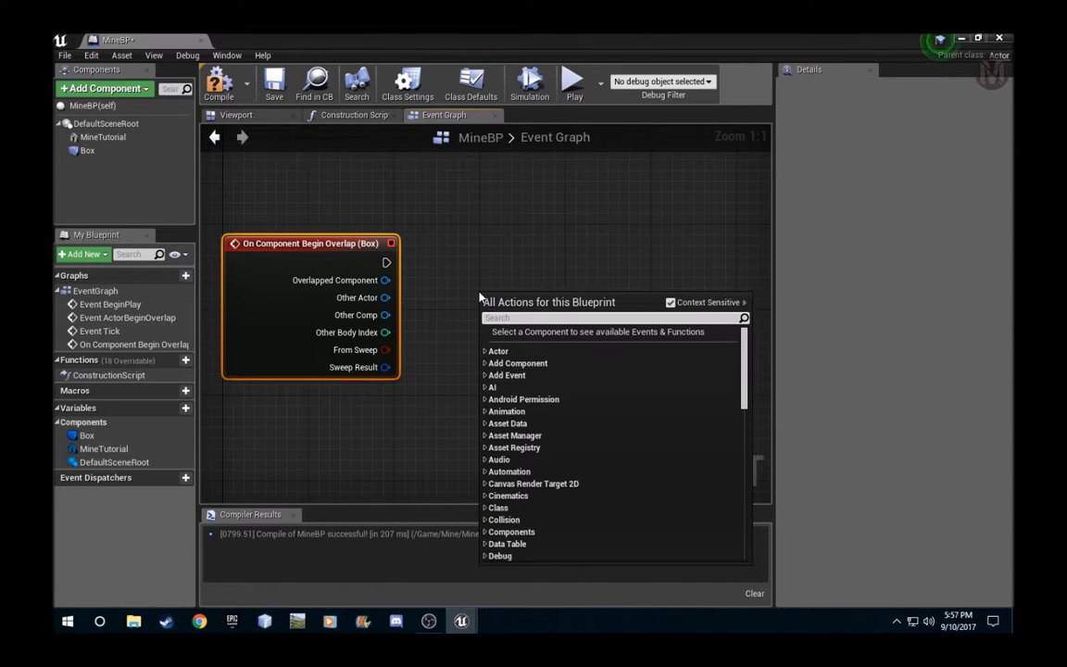
type("particle")
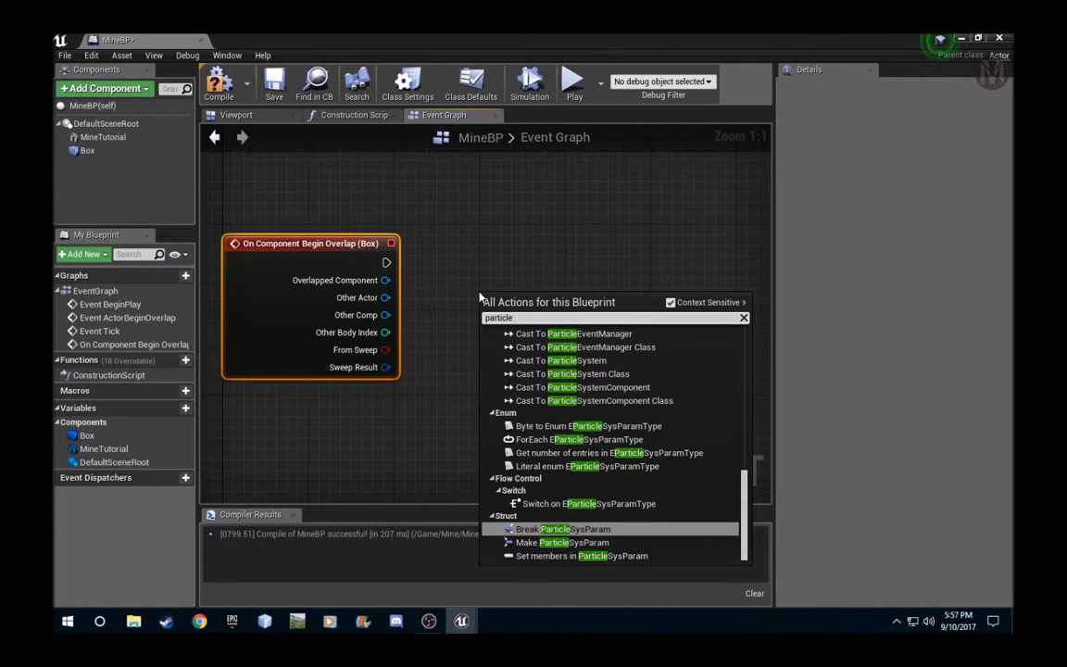
scroll(603, 510, "up", 5)
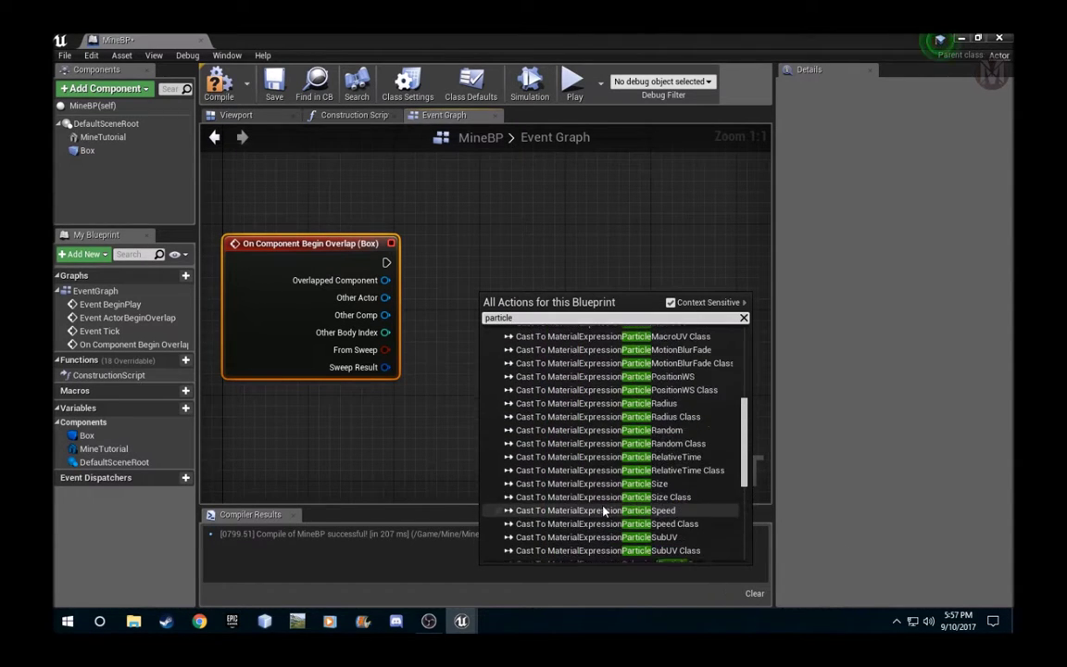
scroll(603, 510, "up", 8)
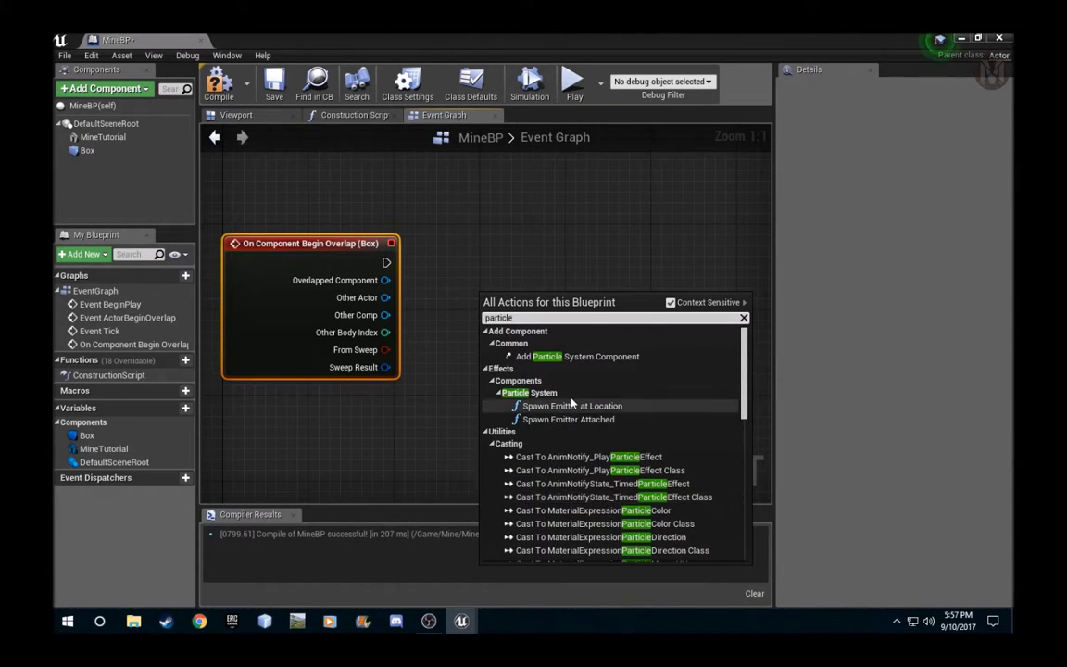
left_click(577, 420)
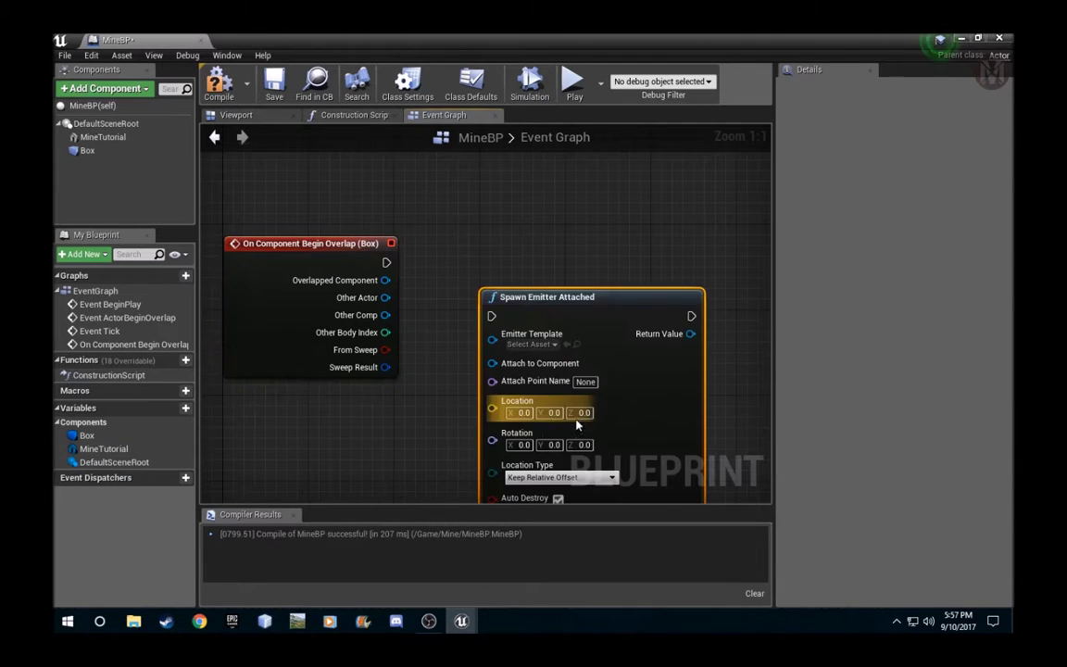
Step: Wire the overlap event's execution and Overlapped Component to Spawn Emitter Attached's execution and Attach to Component inputs, using P_Explosion as the emitter template
left_click_drag(519, 319, 384, 264)
left_click_drag(491, 320, 386, 280)
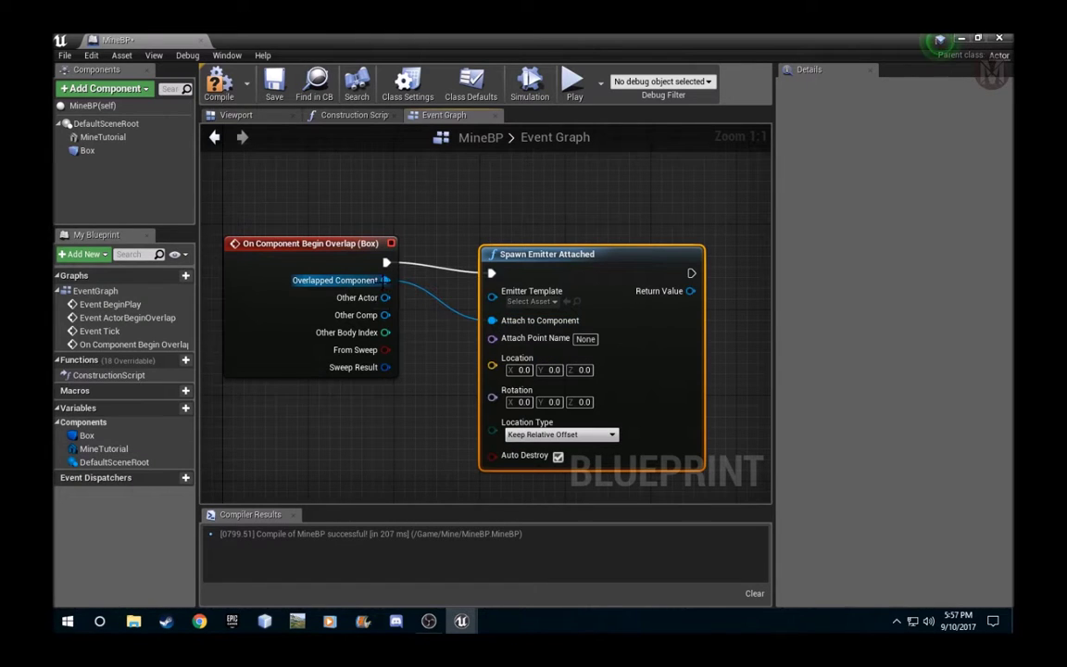
left_click(540, 303)
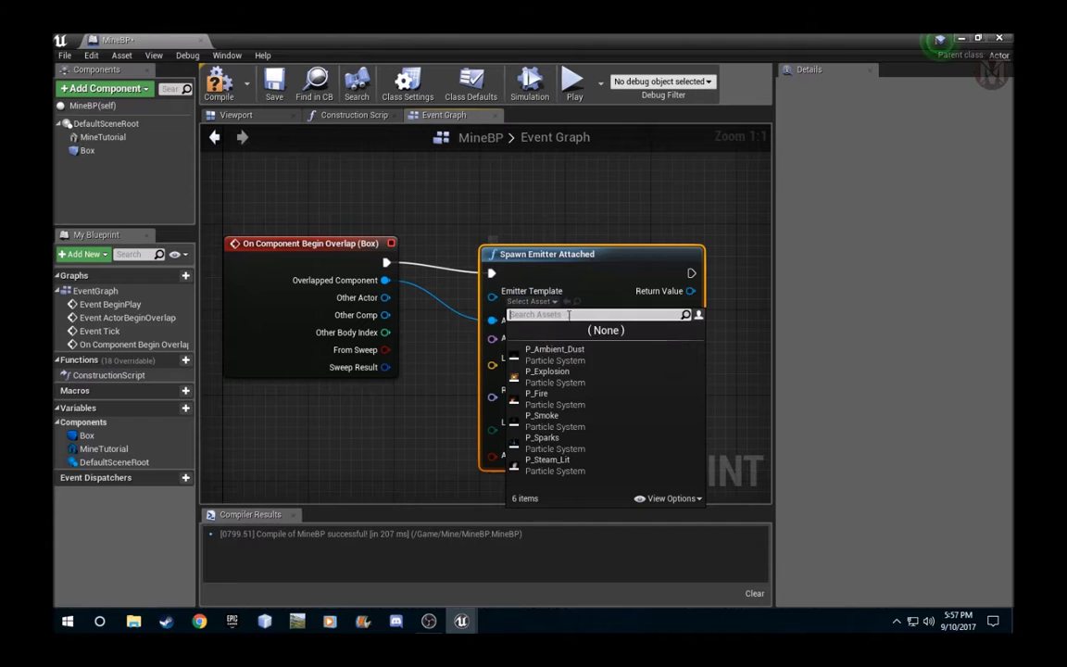
left_click(550, 380)
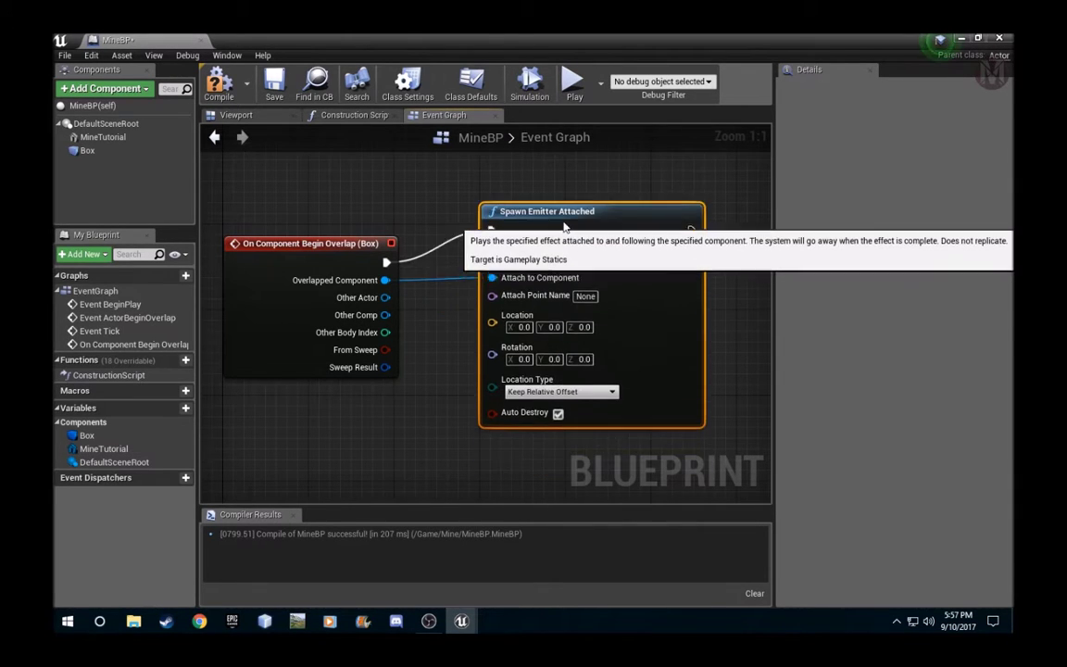
Step: Add a Play Sound 2D node executed after Spawn Emitter Attached and set its sound to the Explosion01 sound wave
right_click_drag(731, 351, 571, 333)
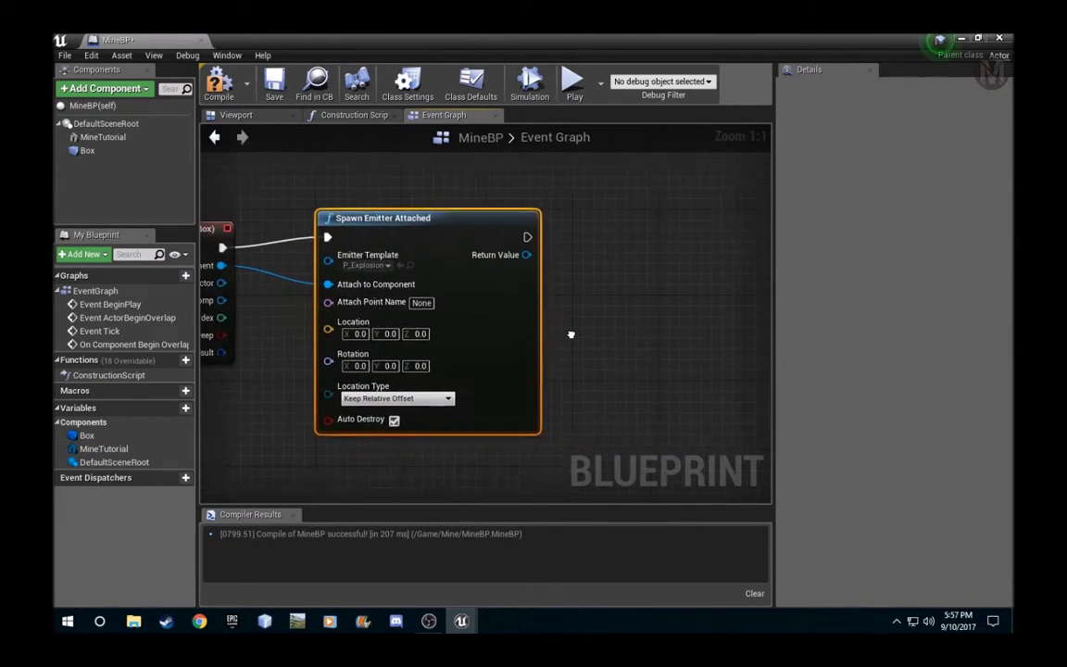
scroll(567, 332, "down", 3)
right_click_drag(476, 291, 505, 301)
right_click_drag(651, 308, 582, 301)
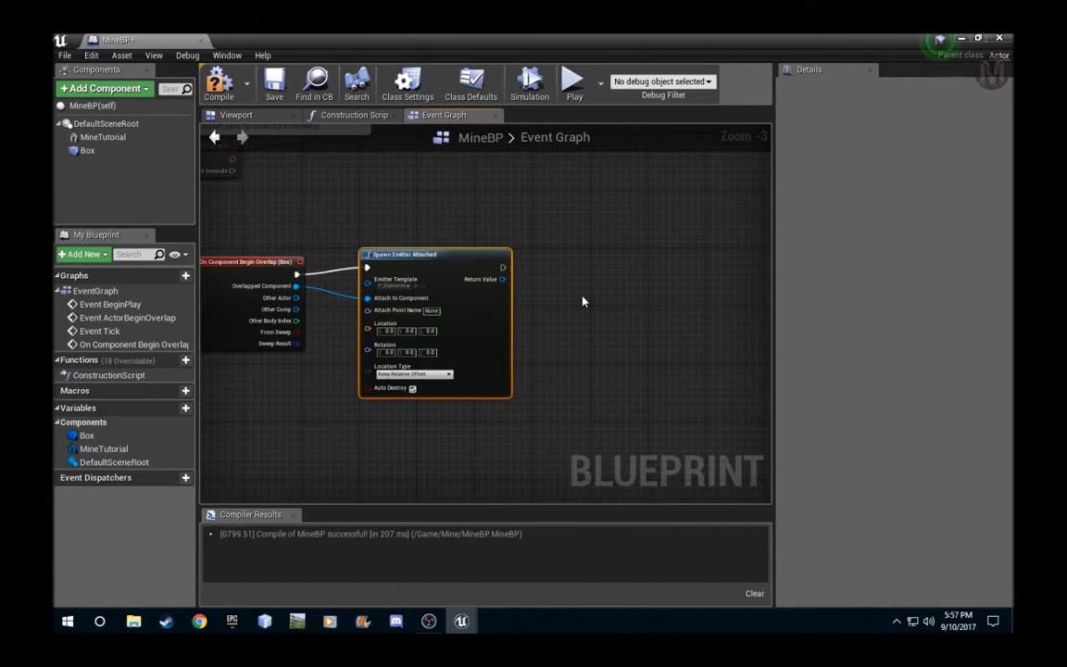
right_click(585, 268)
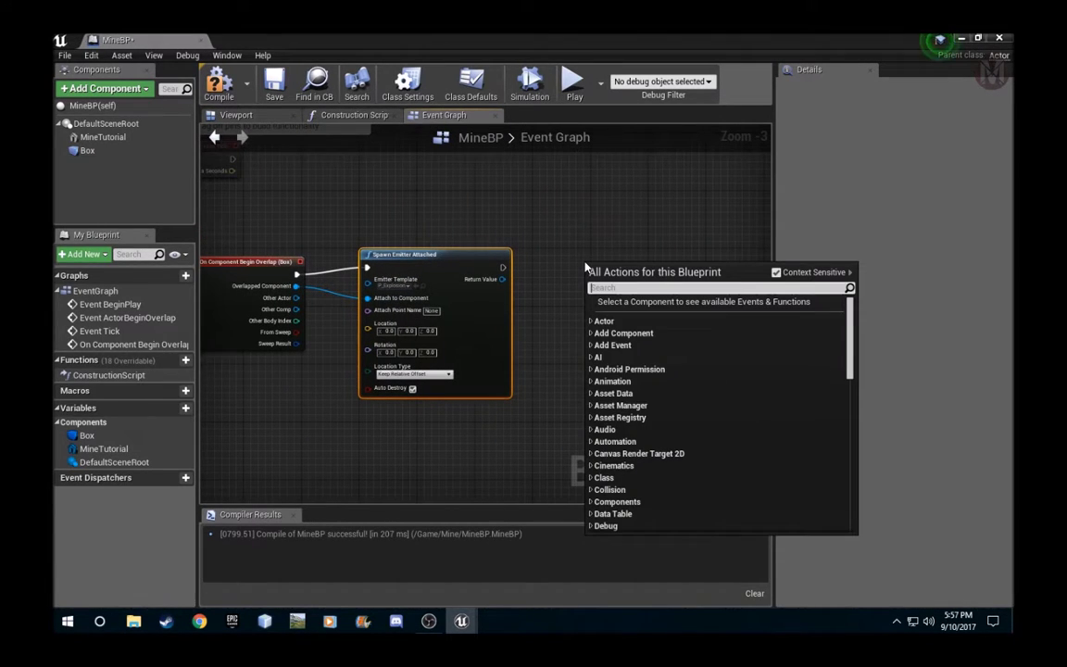
type("sound")
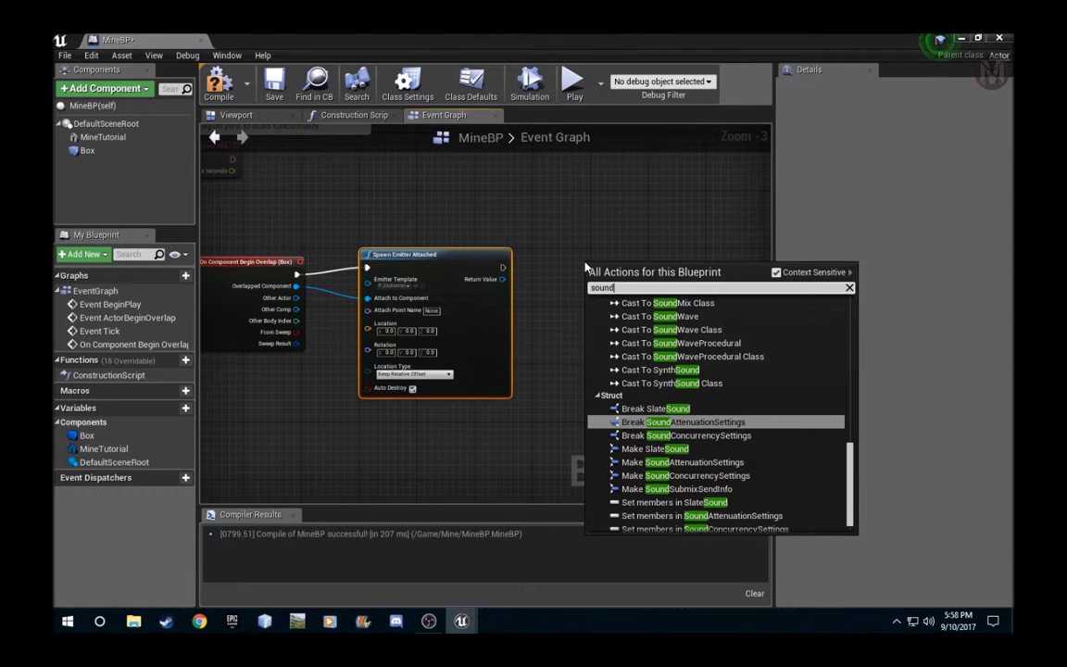
type("2")
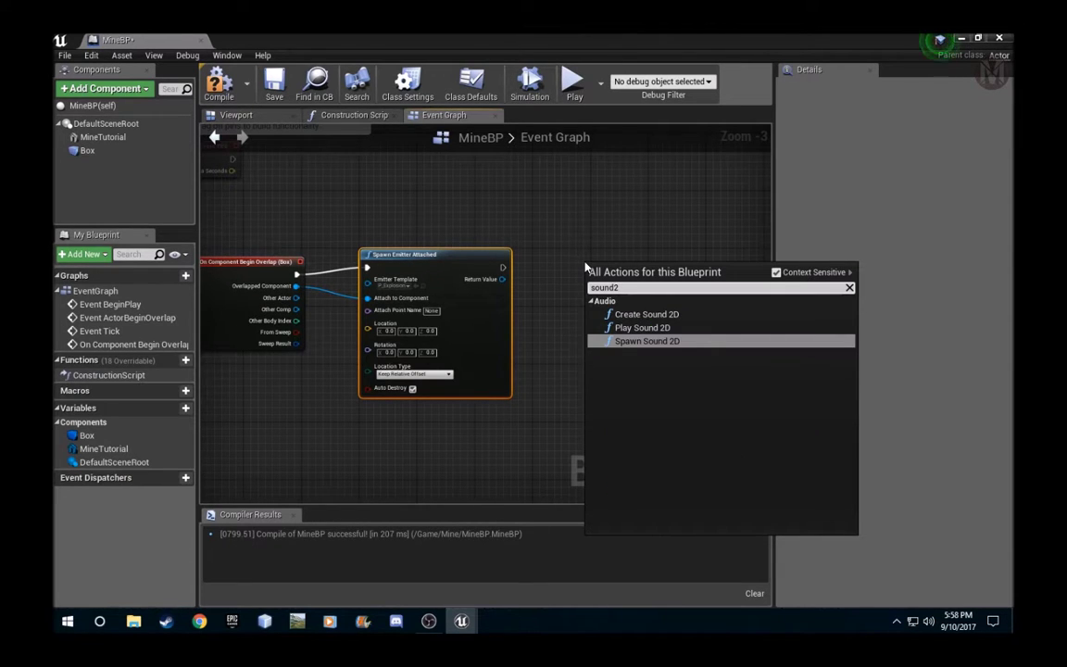
left_click(640, 328)
left_click_drag(591, 281, 502, 269)
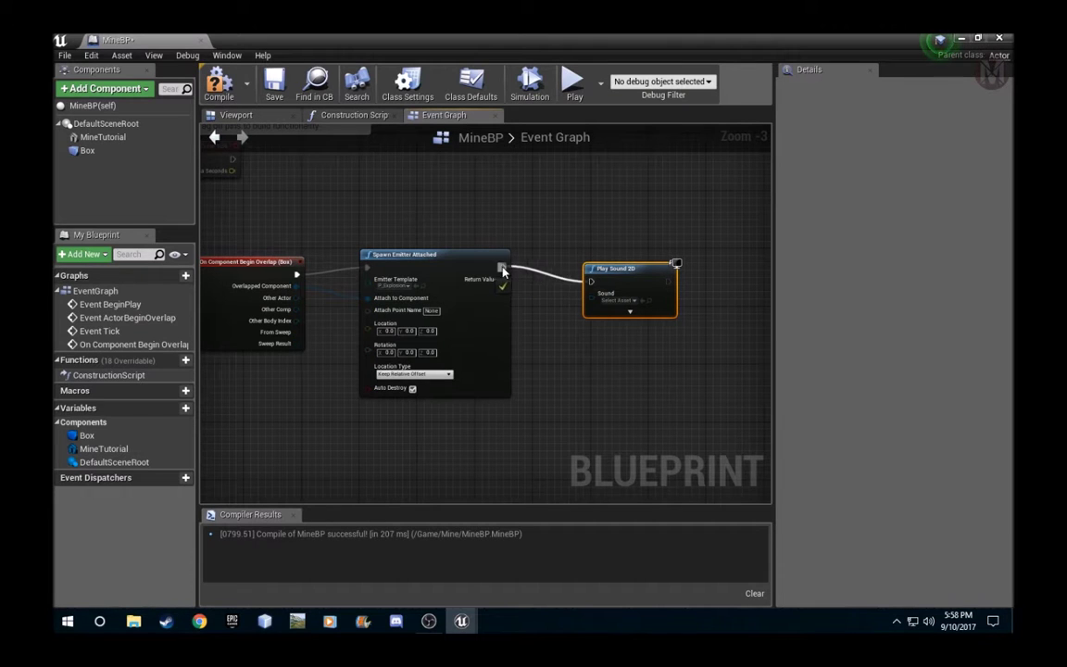
left_click(618, 300)
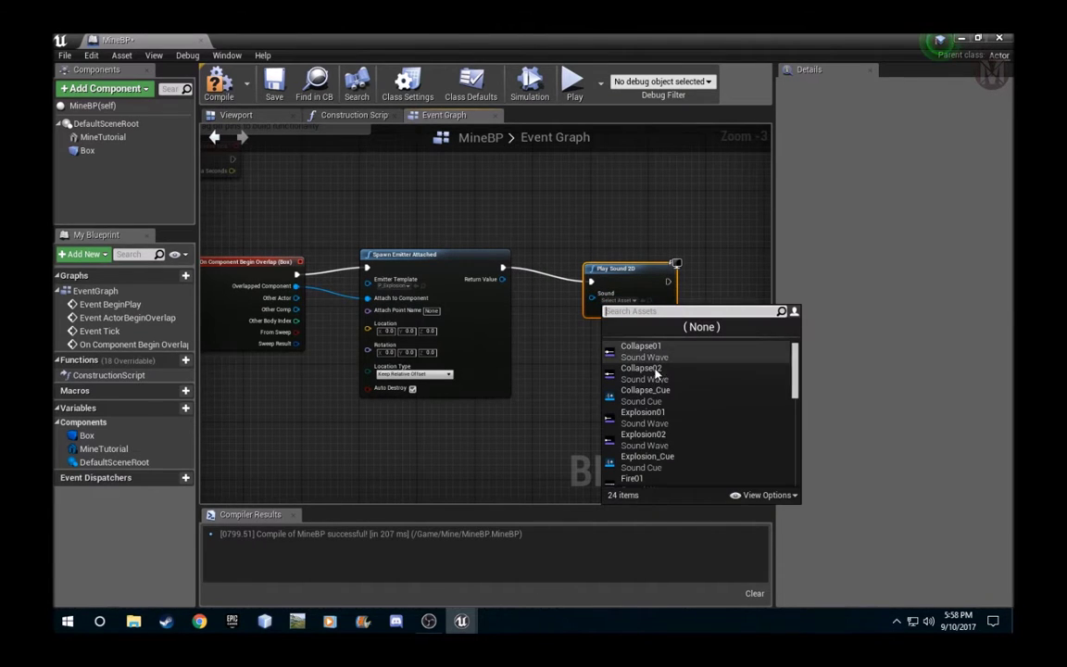
left_click(654, 422)
Step: Add a Delay node after Play Sound 2D and connect their execution pins
right_click_drag(710, 346, 570, 296)
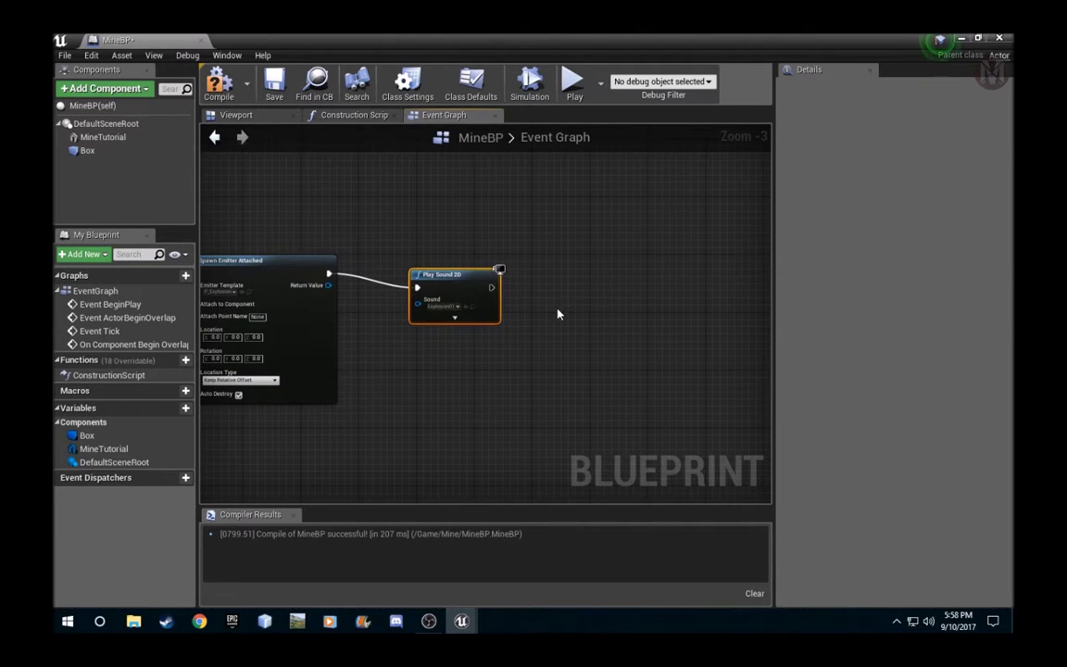
right_click(541, 298)
type("delay")
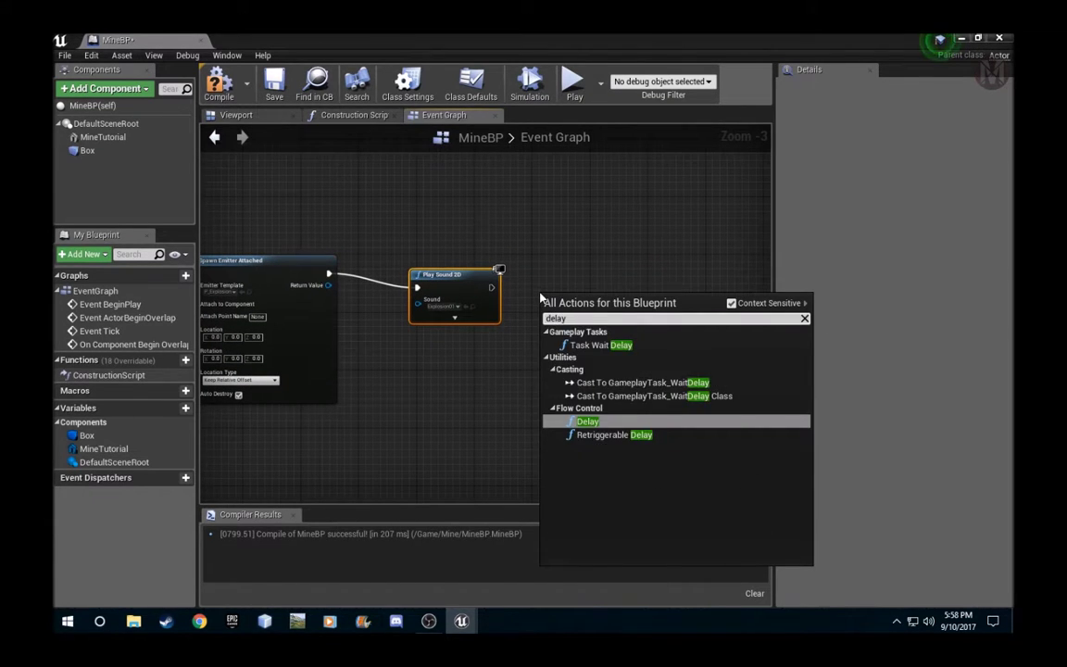
key("Return")
left_click_drag(491, 287, 547, 310)
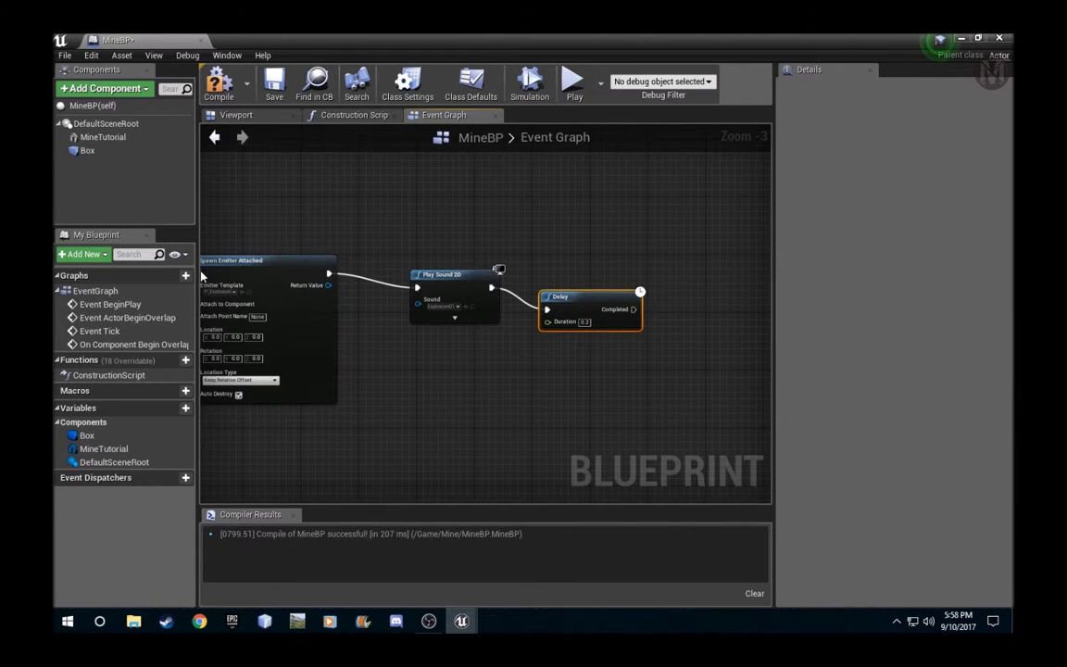
right_click_drag(573, 415, 455, 388)
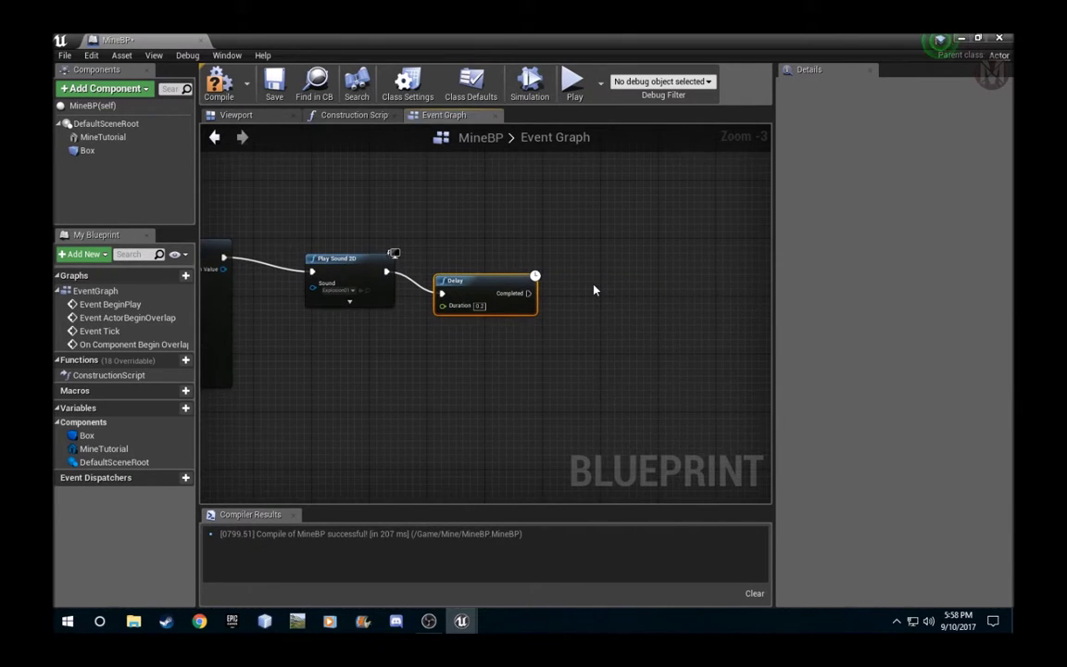
Step: Add a DestroyComponent node after the Delay node and delete the Box reference that comes with it
right_click(593, 290)
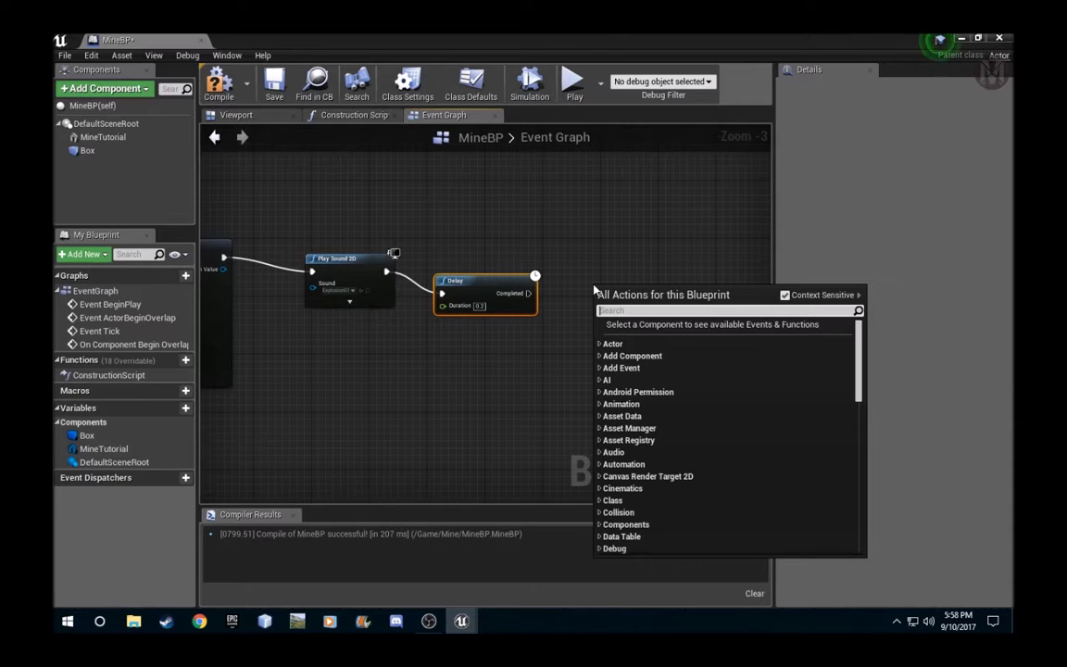
type("destroy")
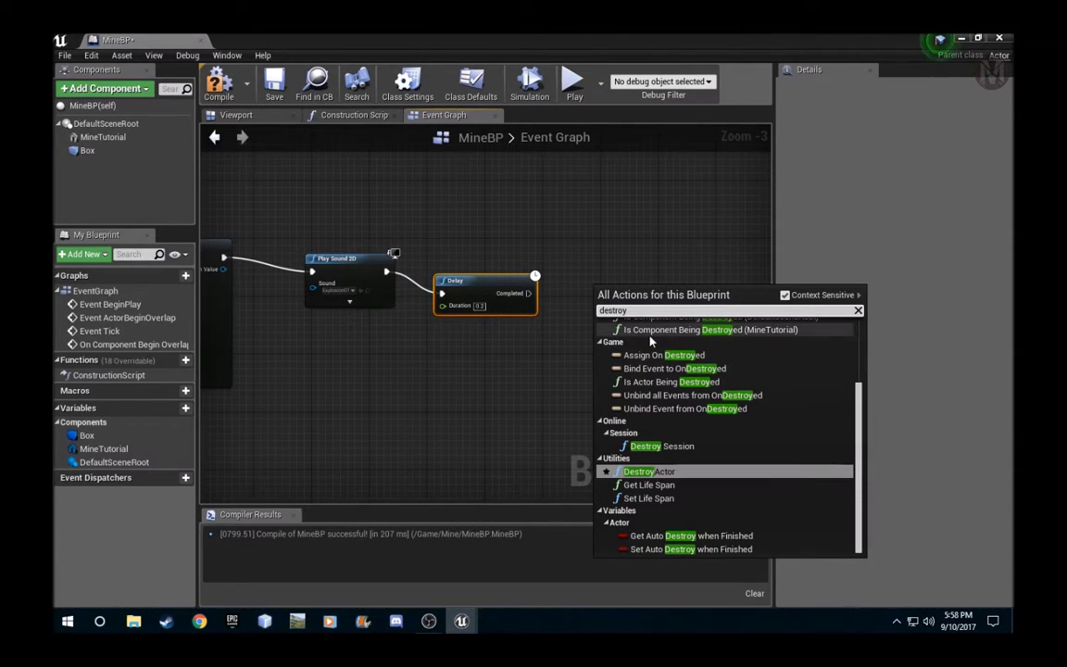
type(" com")
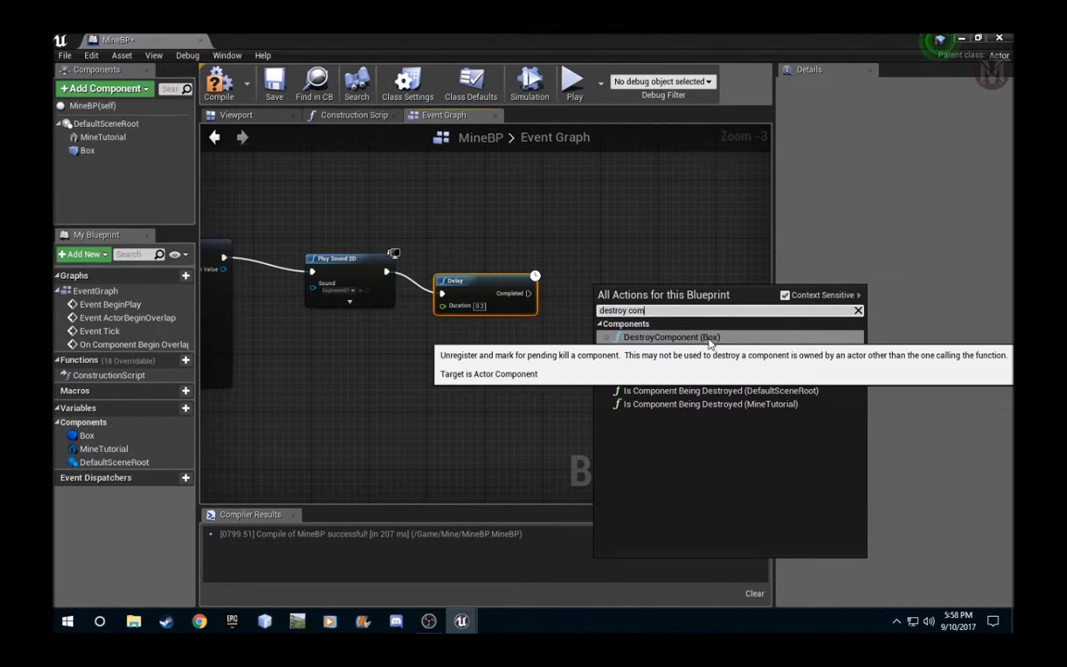
left_click(671, 337)
left_click_drag(685, 313, 678, 299)
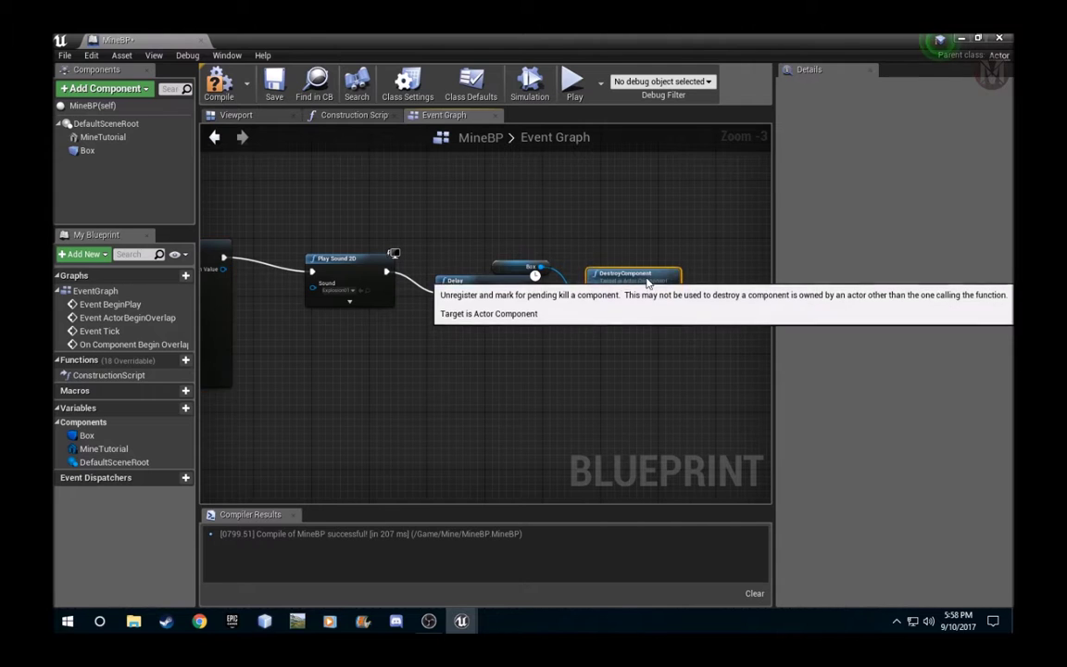
left_click(508, 266)
key("Delete")
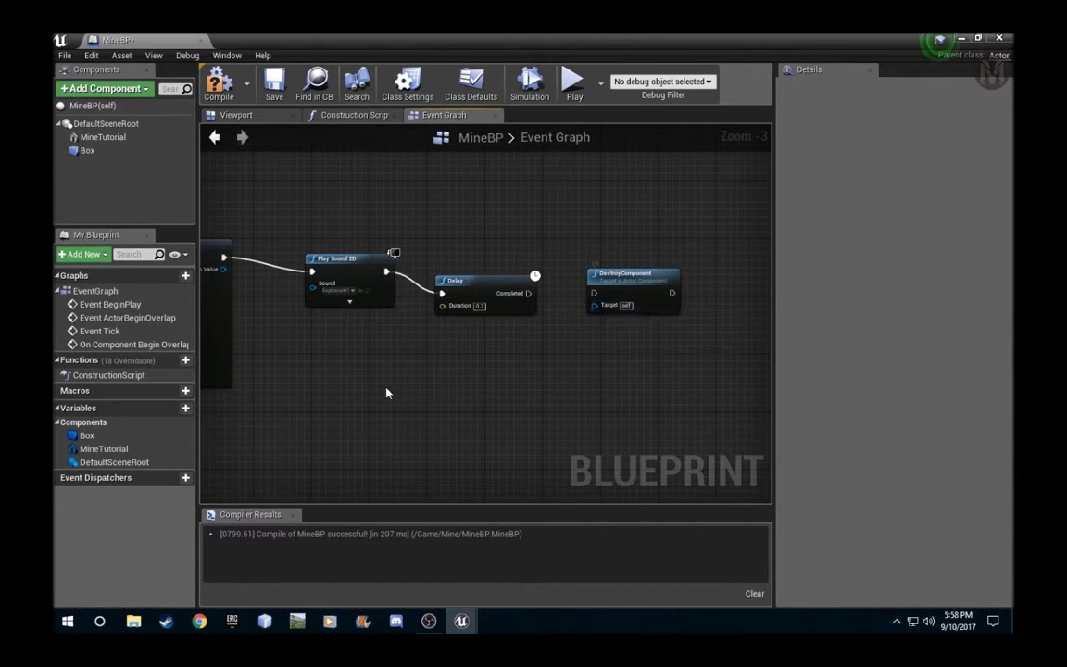
Step: Wire Spawn Emitter Attached's Return Value to DestroyComponent's Target and Delay's Completed output to its execution input, and compile
right_click_drag(385, 391, 460, 388)
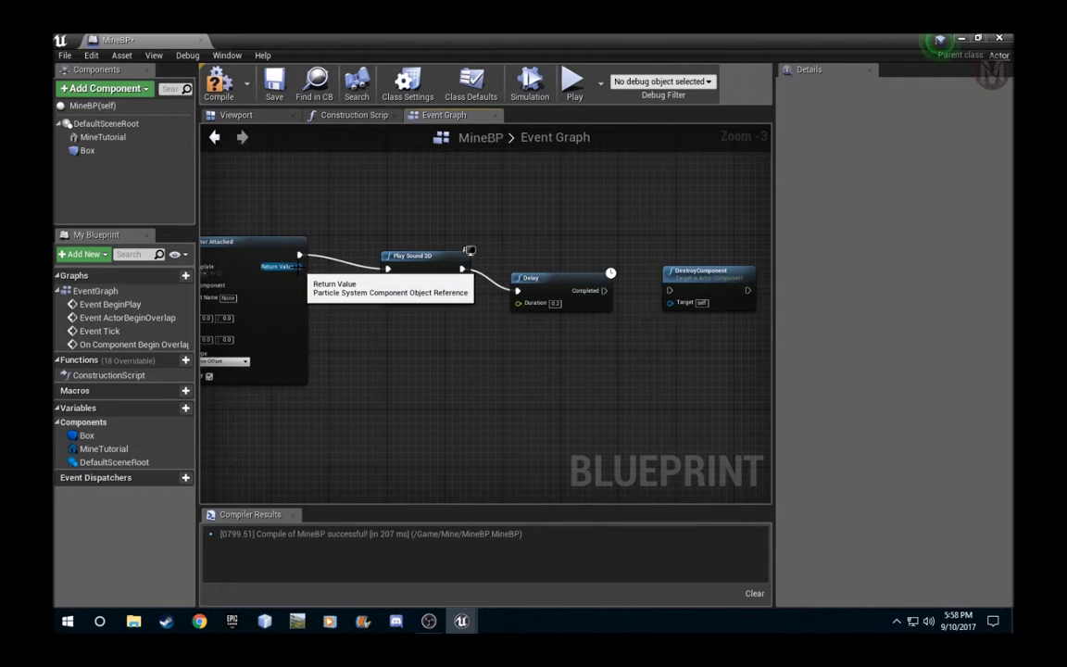
left_click_drag(299, 266, 674, 307)
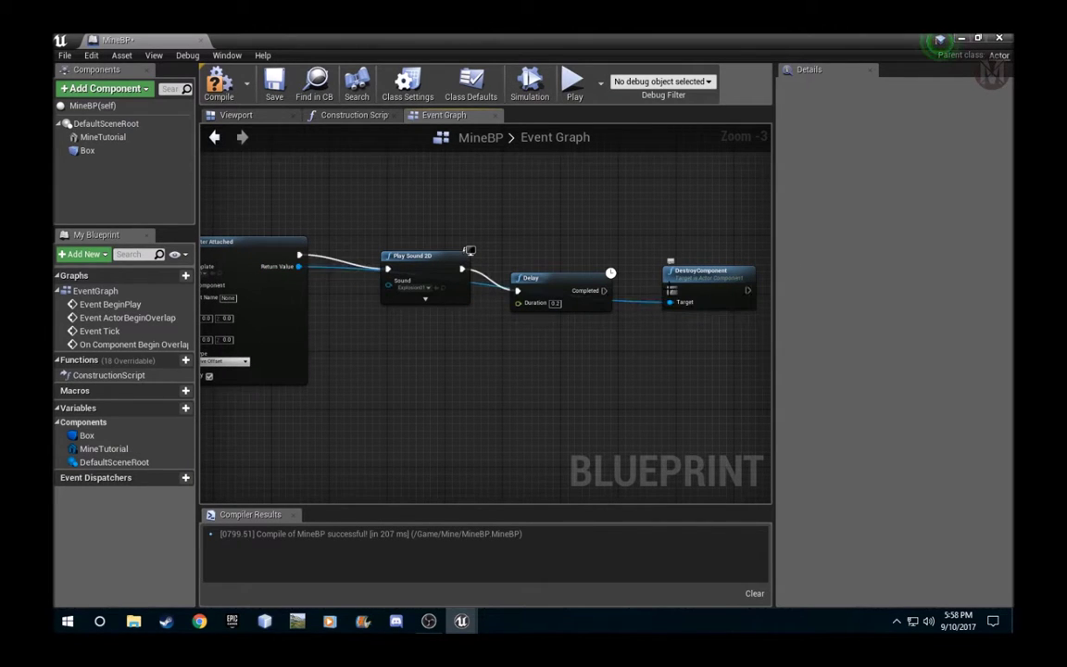
left_click_drag(604, 290, 668, 290)
right_click_drag(669, 361, 625, 378)
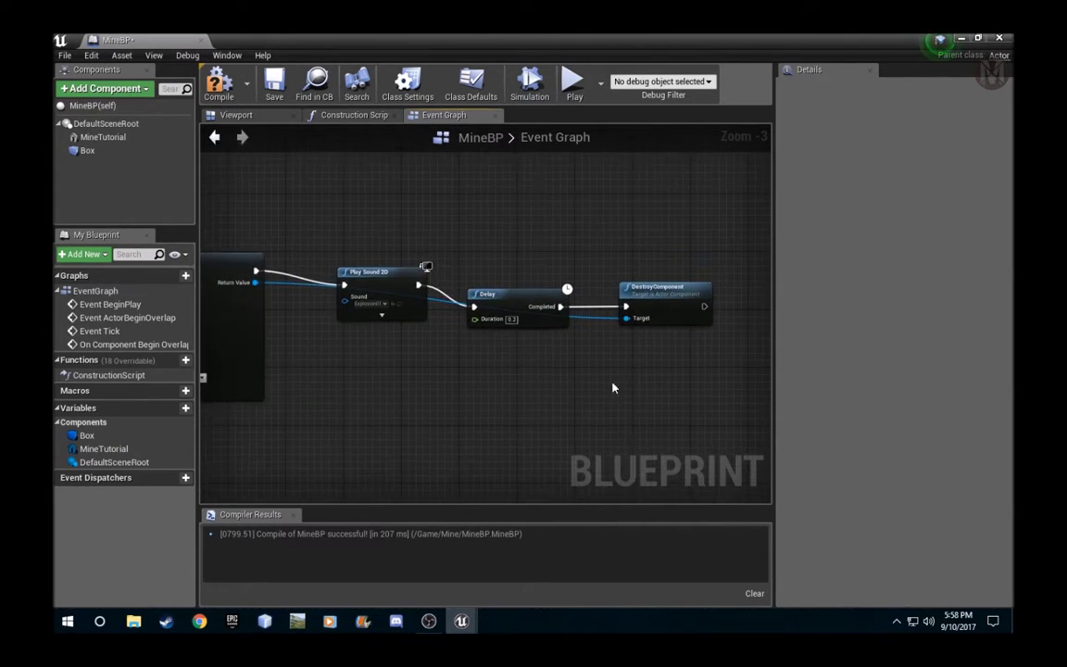
left_click(219, 85)
Step: Chain a second DestroyComponent node targeting MineTutorial after the first, place its variable node below the execution chain, and compile
right_click_drag(692, 372, 524, 357)
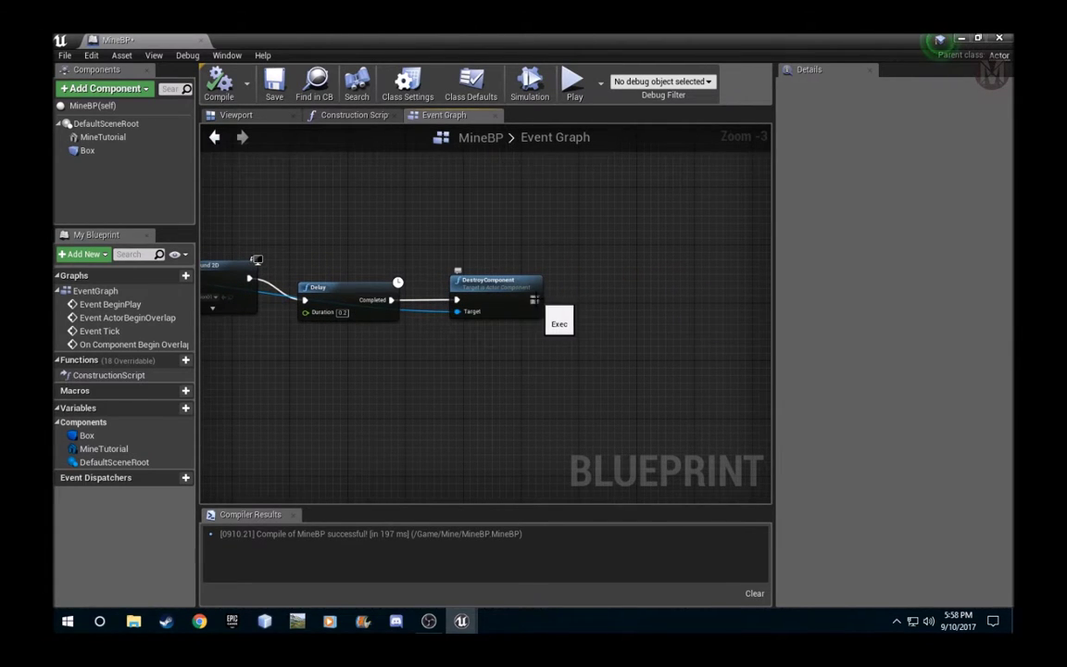
left_click_drag(534, 299, 575, 304)
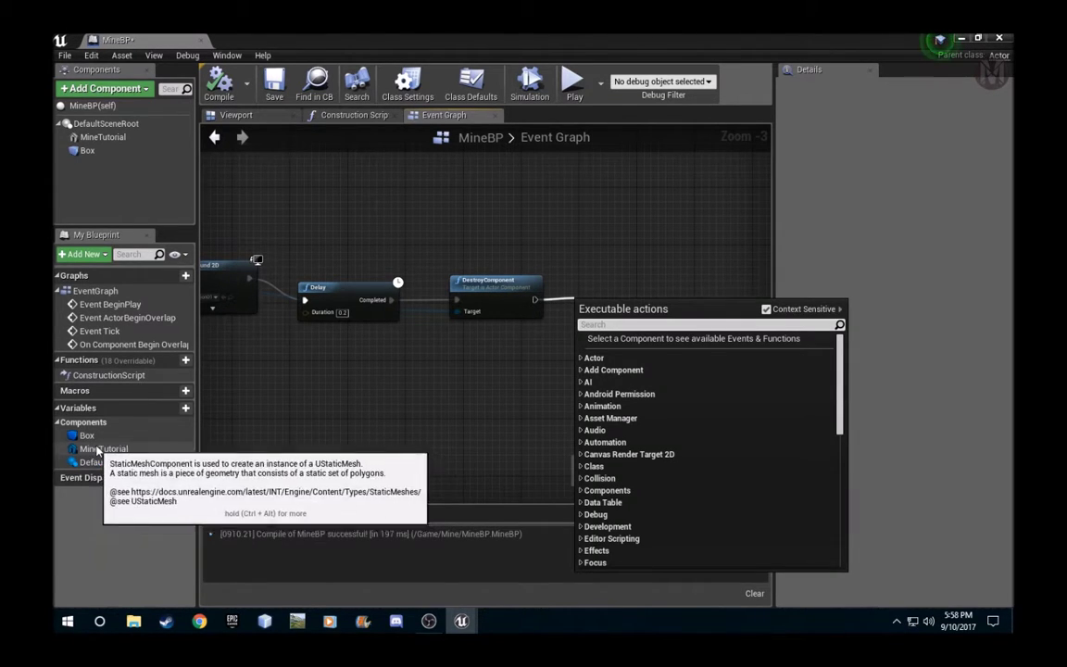
type("de")
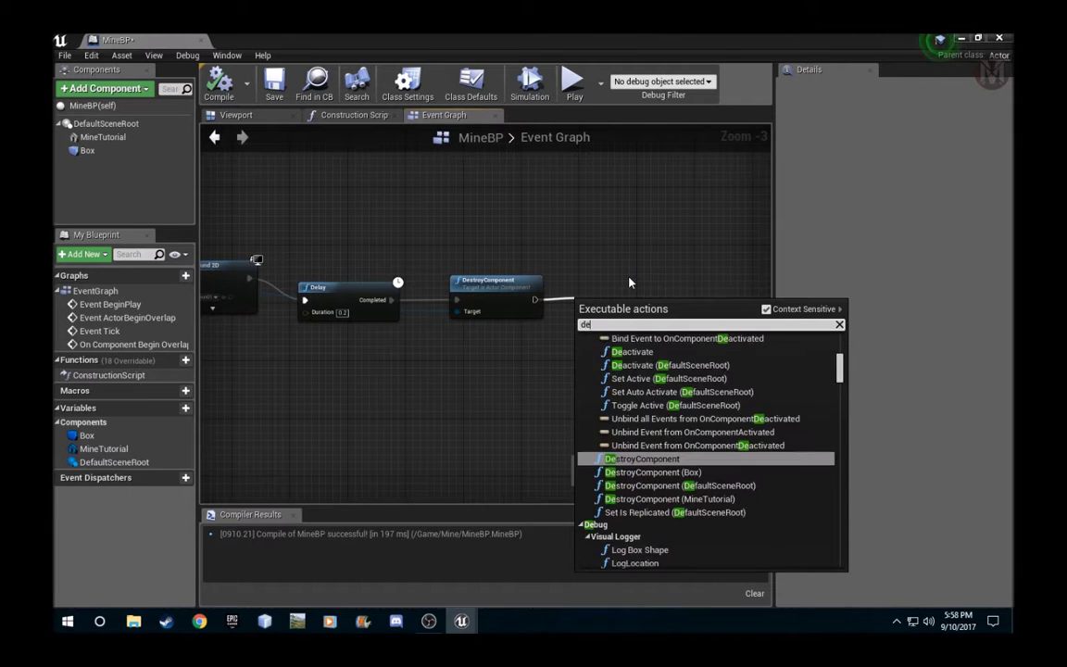
type("stroy com")
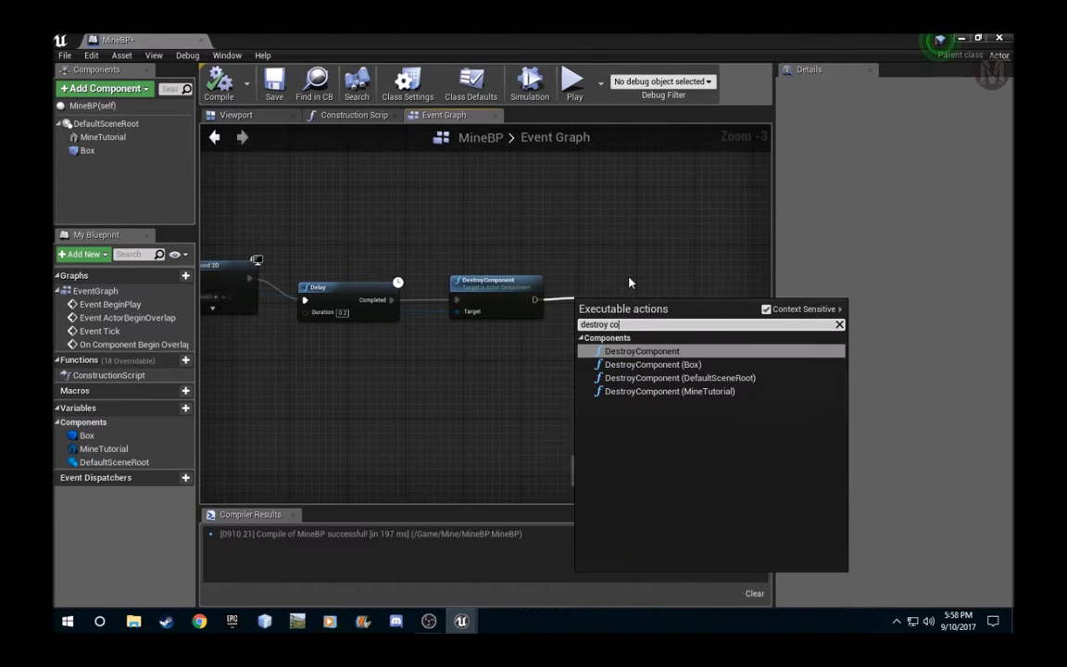
left_click(690, 390)
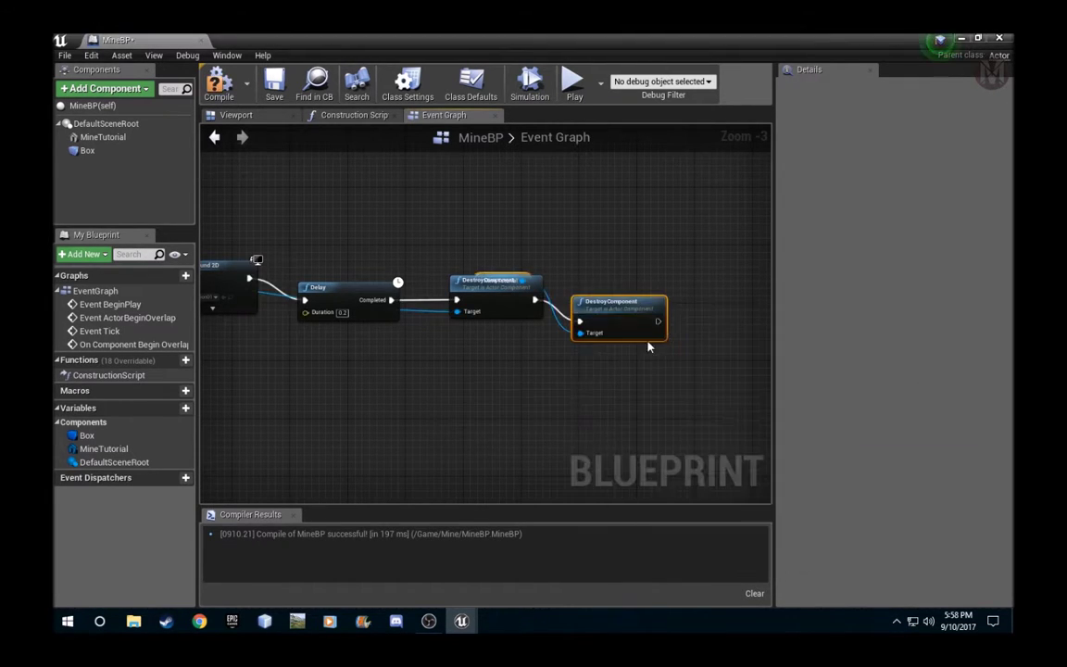
left_click_drag(481, 278, 505, 230)
left_click(505, 231)
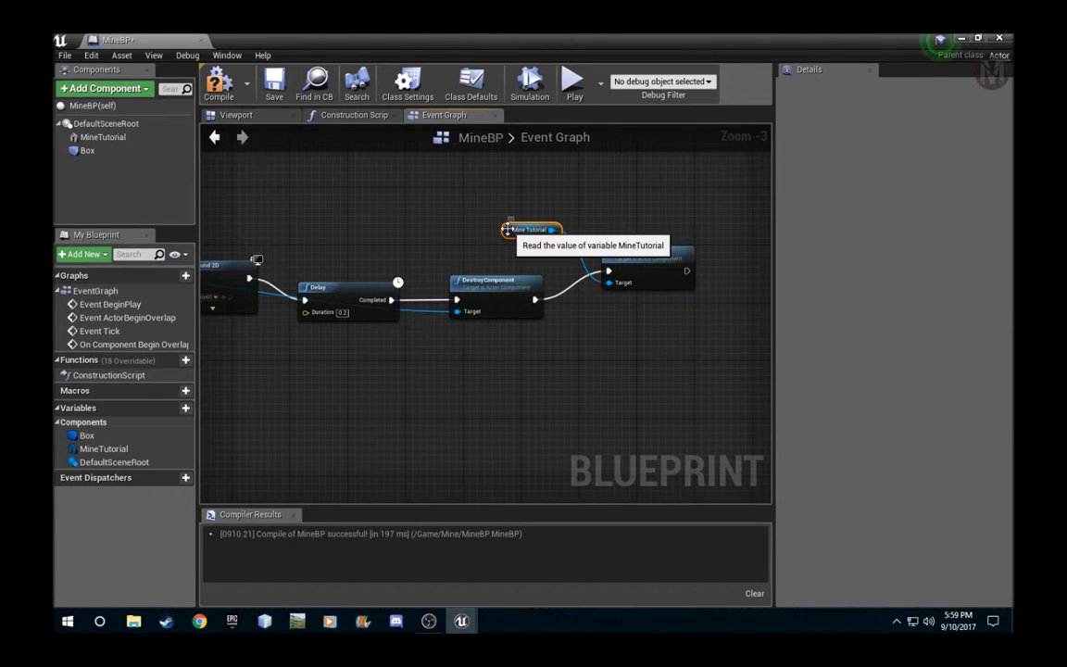
left_click_drag(504, 237, 503, 375)
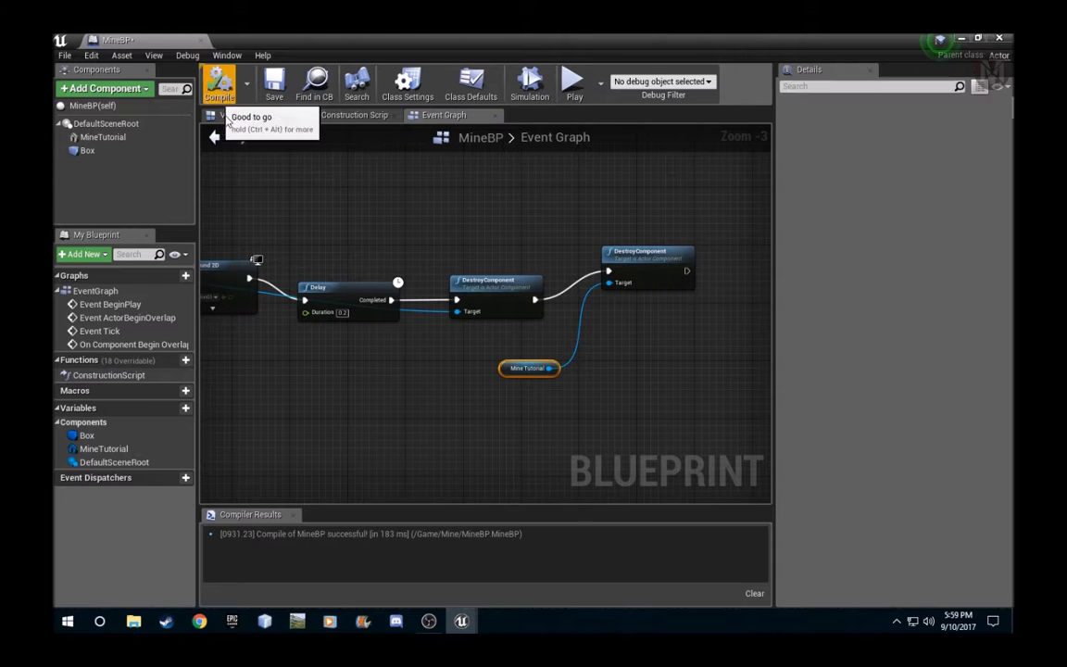
left_click(220, 83)
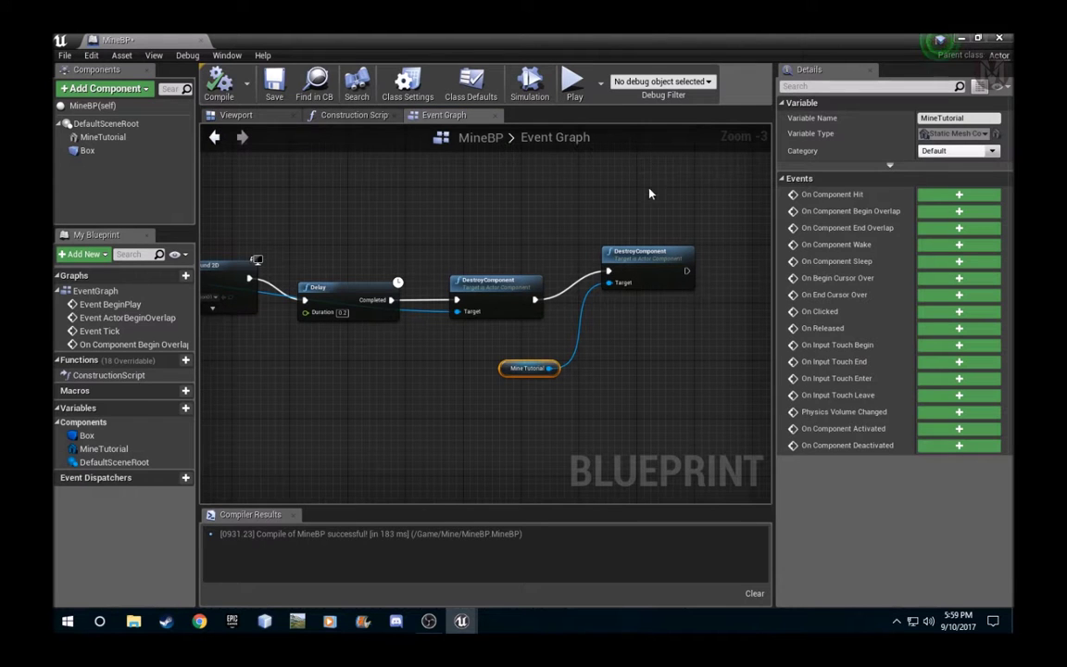
Step: Close the MineBP editor and replace the MineTutorial mesh in the level with a MineBP actor from the Mine folder
left_click(201, 40)
left_click(606, 350)
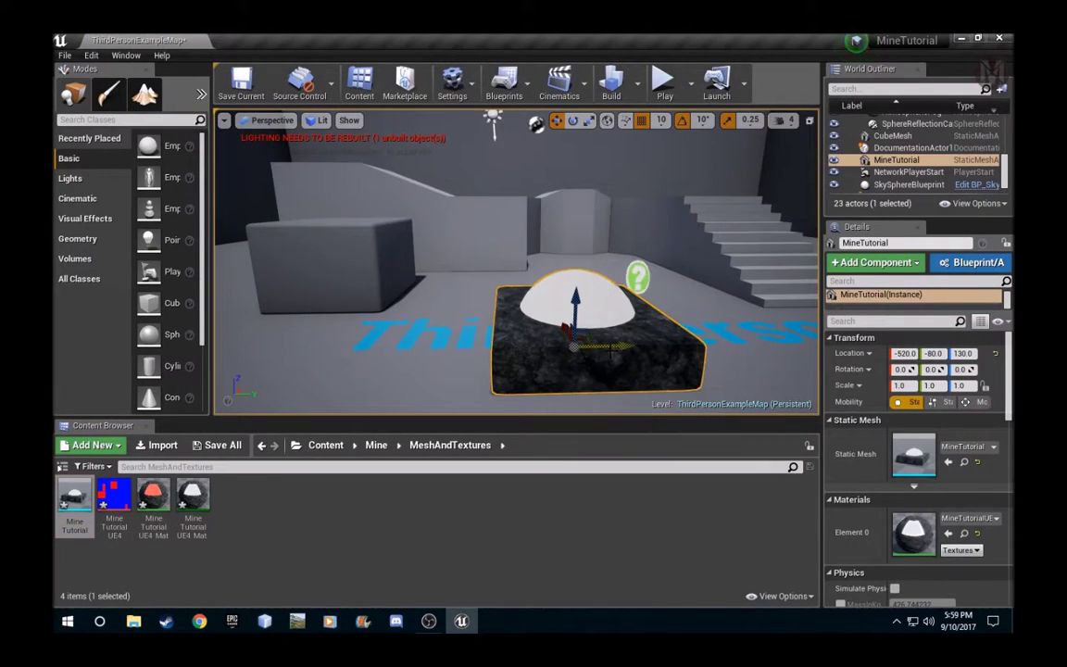
key("Delete")
left_click(376, 446)
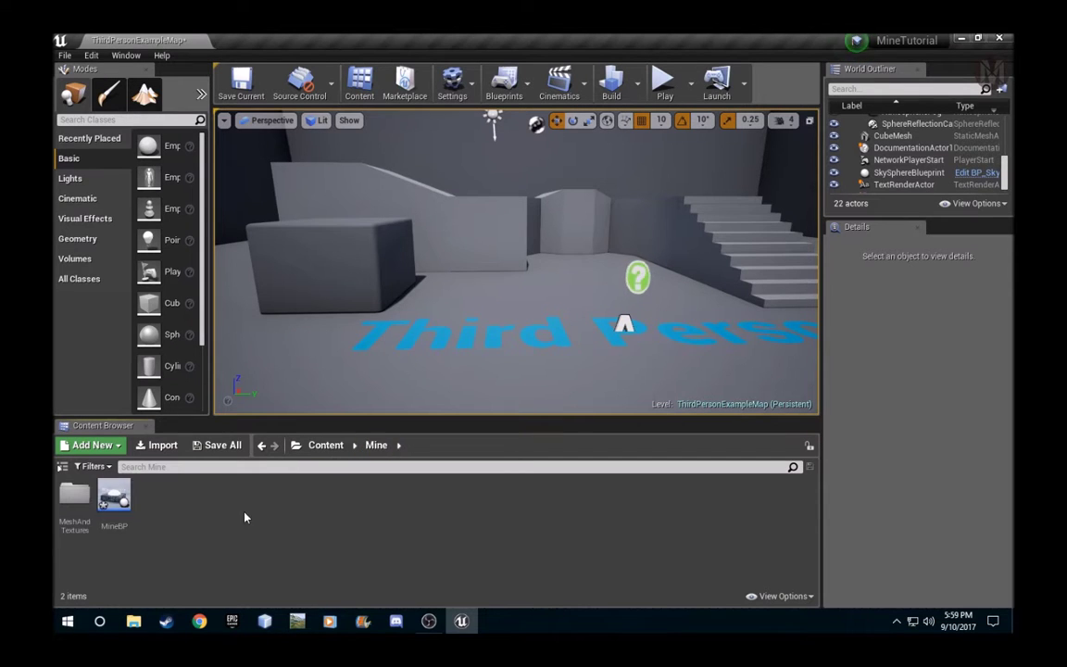
left_click_drag(114, 499, 545, 363)
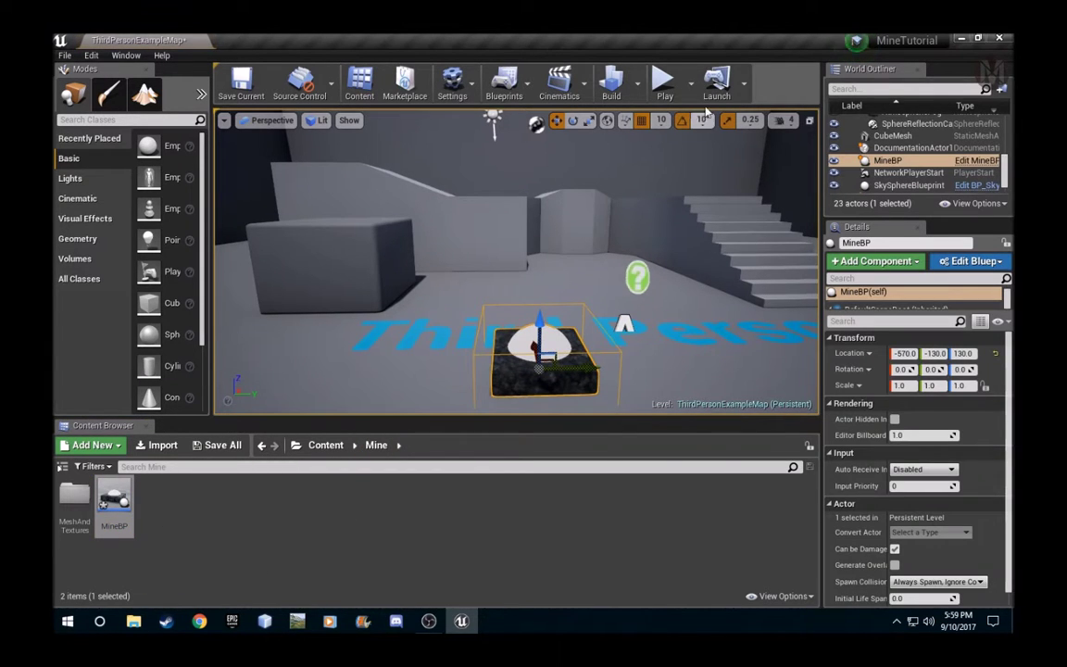
Step: Play-test the level by running the character into the mine, and check the message log for play errors
left_click(663, 82)
key("w")
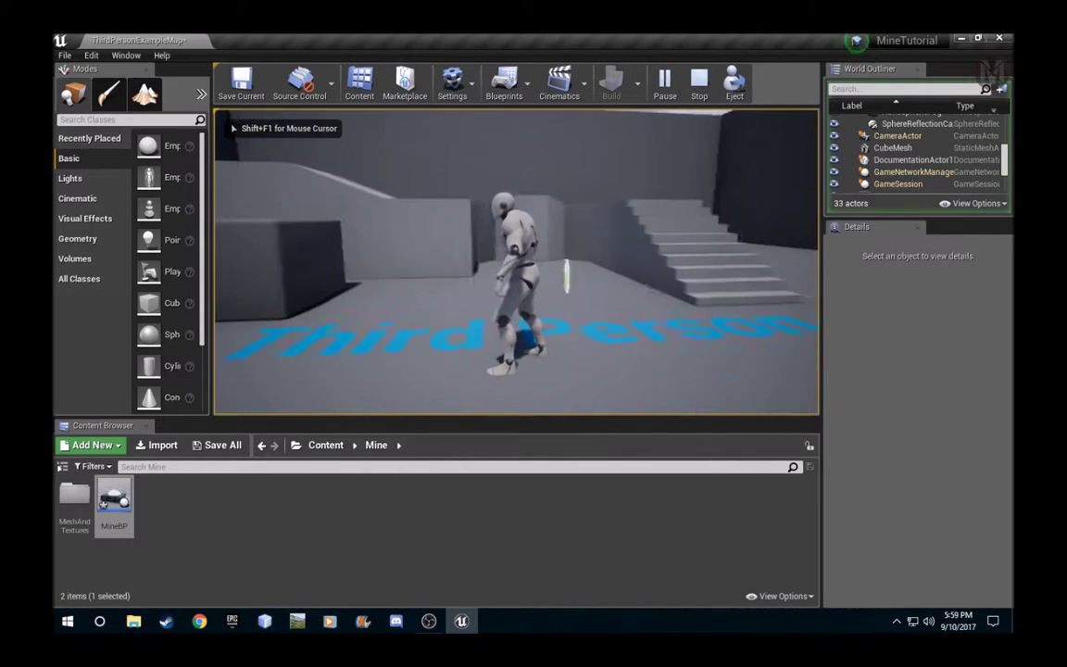
key("s")
key("w")
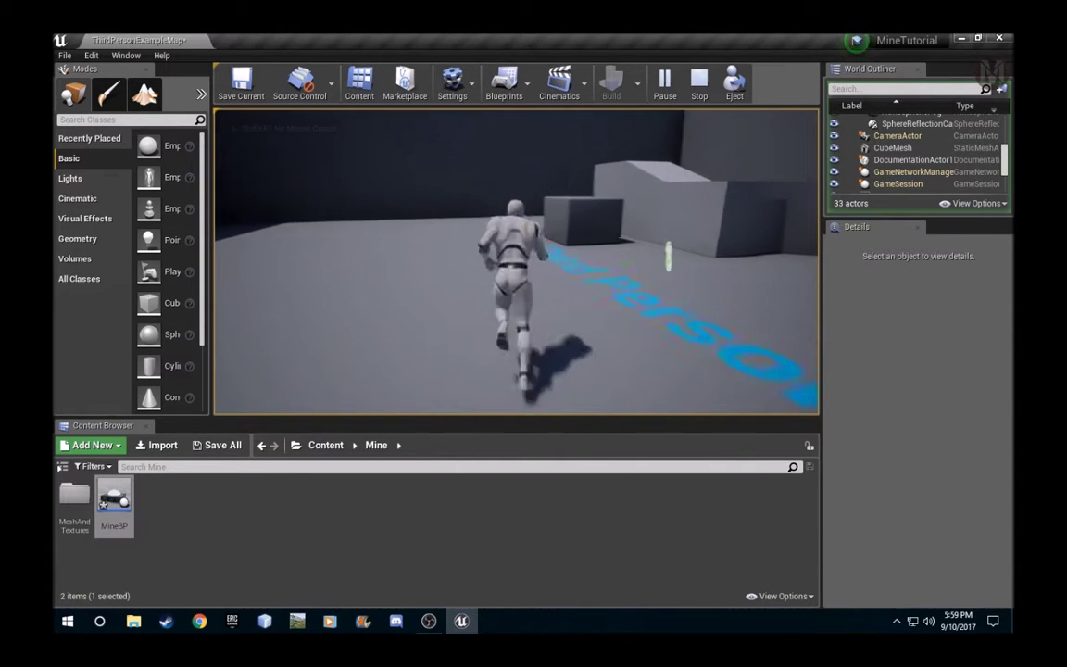
key("d")
key("a")
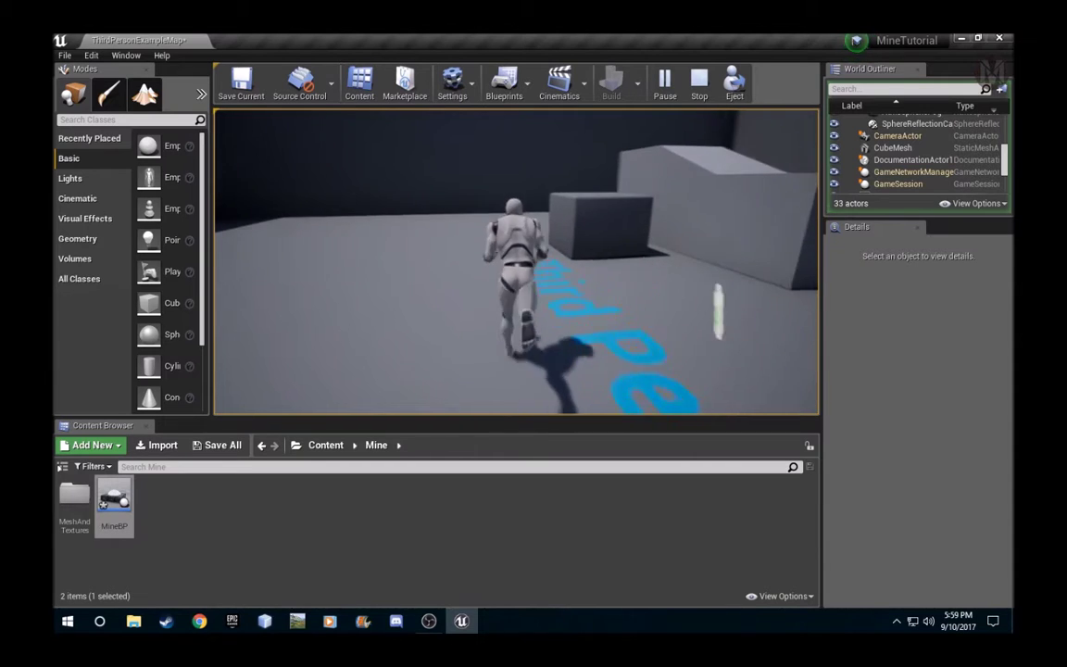
key("Escape")
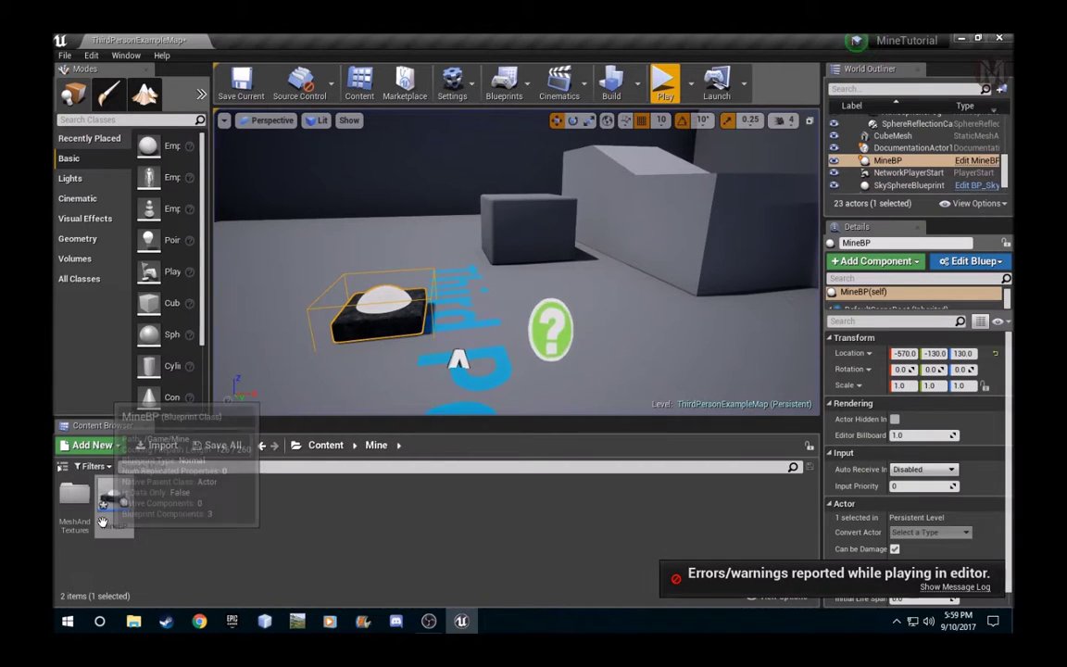
left_click(959, 587)
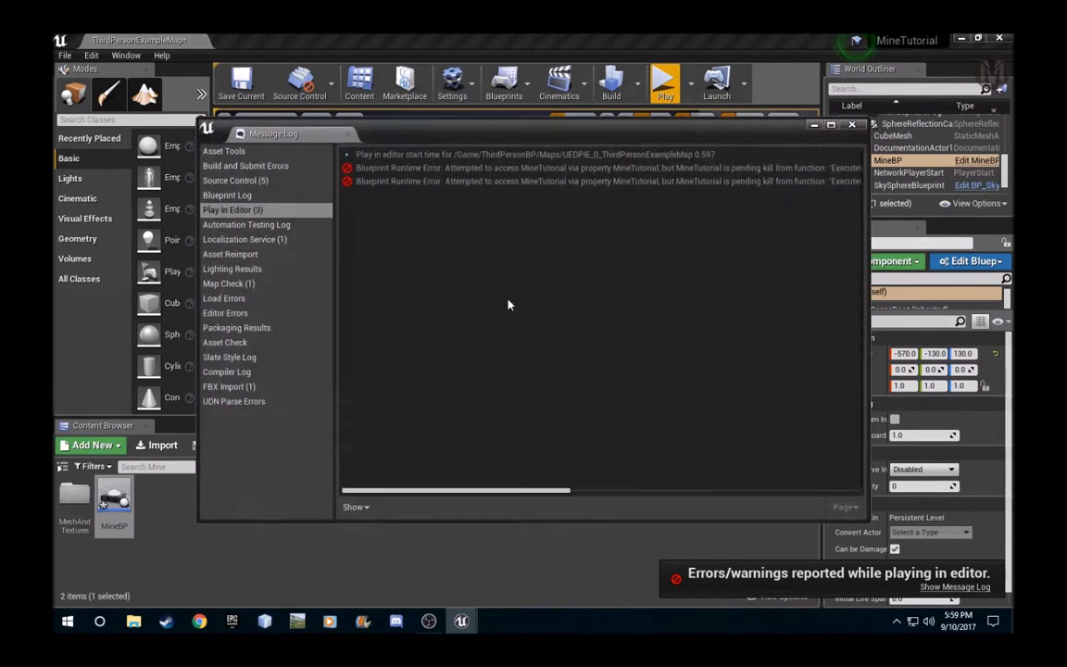
left_click(851, 124)
Step: Reopen MineBP and shift all nodes following the Box overlap event away from it to make room in between
double_click(115, 505)
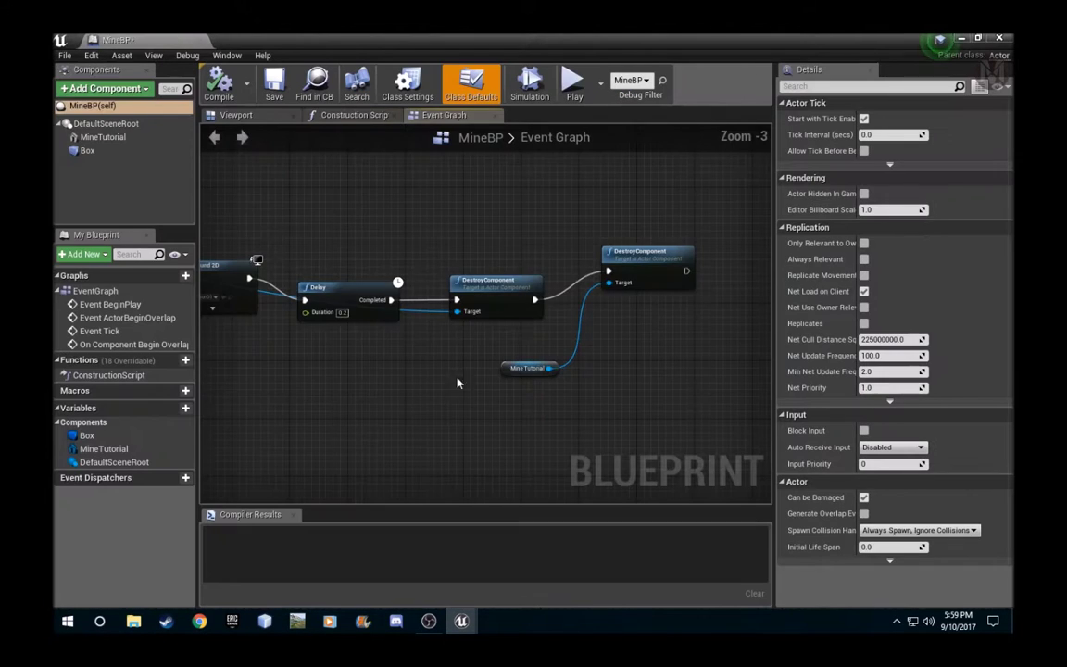
right_click_drag(387, 411, 908, 376)
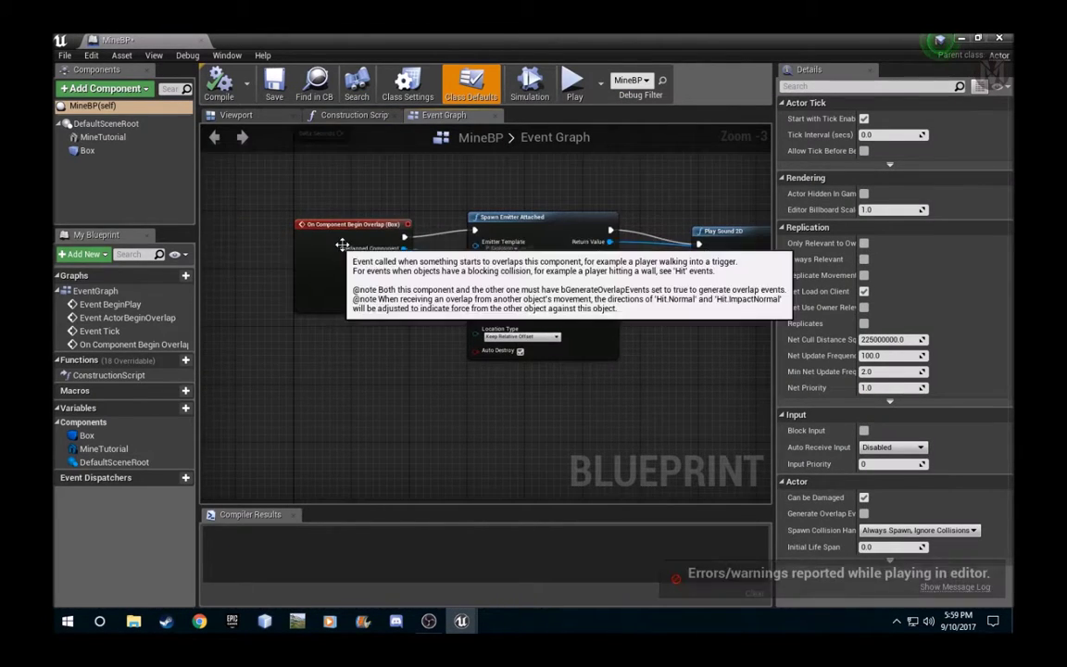
scroll(547, 323, "down", 4)
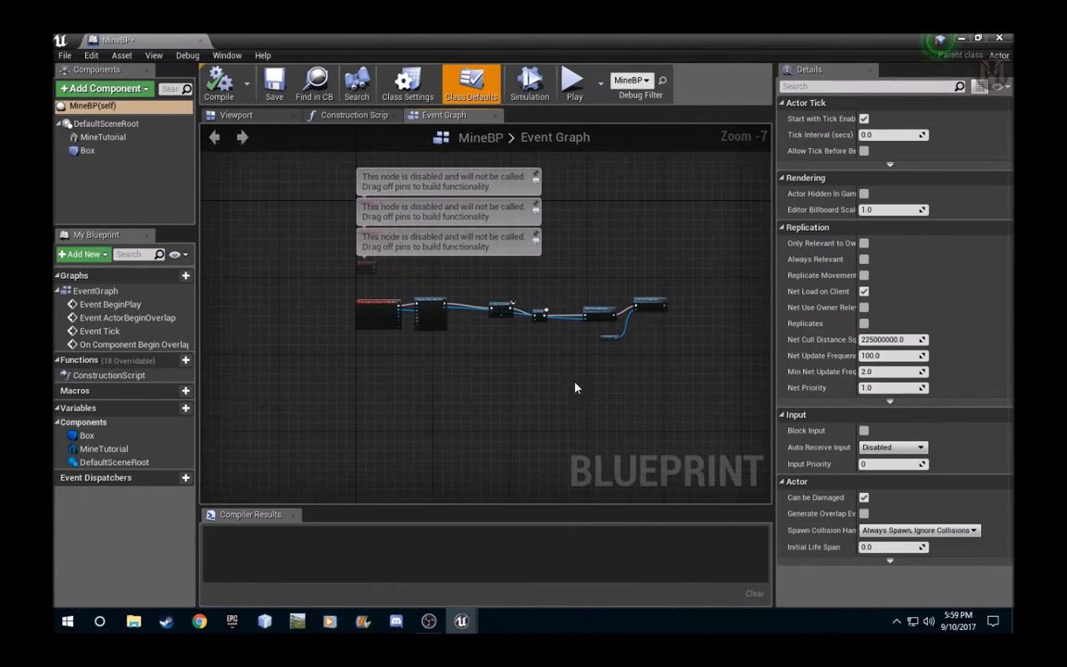
left_click_drag(631, 354, 676, 359)
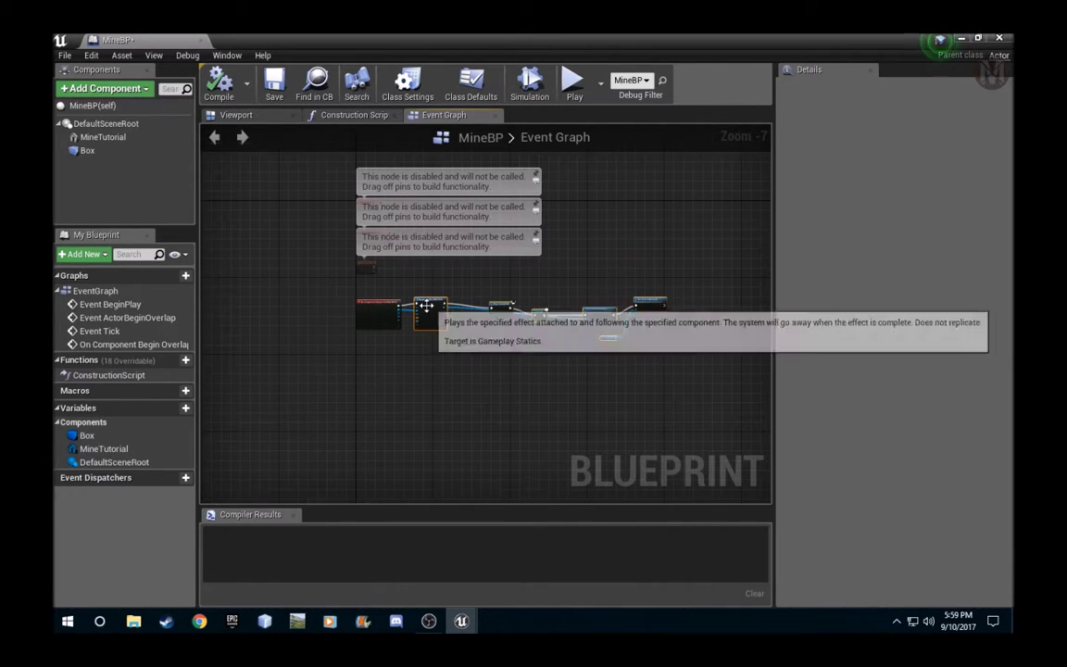
left_click_drag(427, 307, 516, 305)
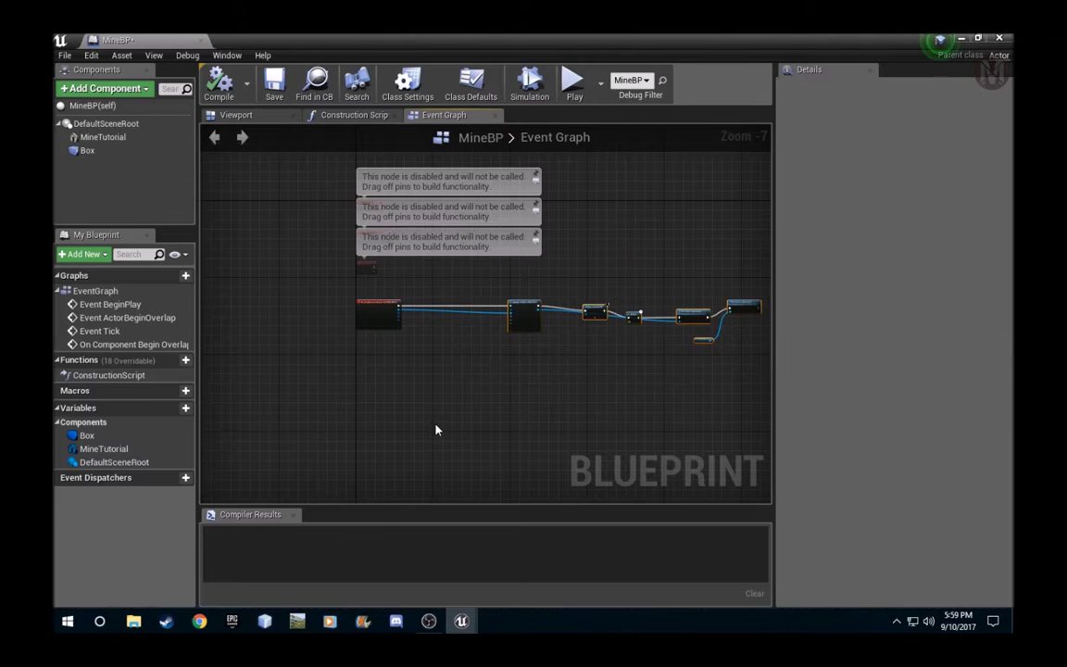
Step: Create a Boolean variable named MineDestroyed?
left_click(185, 408)
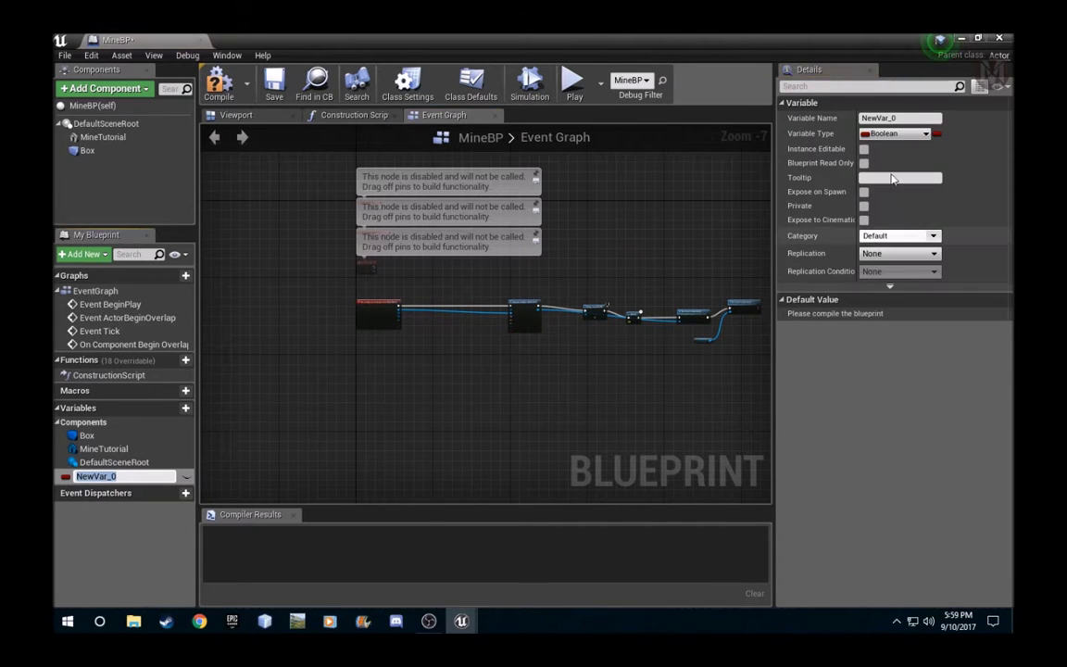
left_click(899, 118)
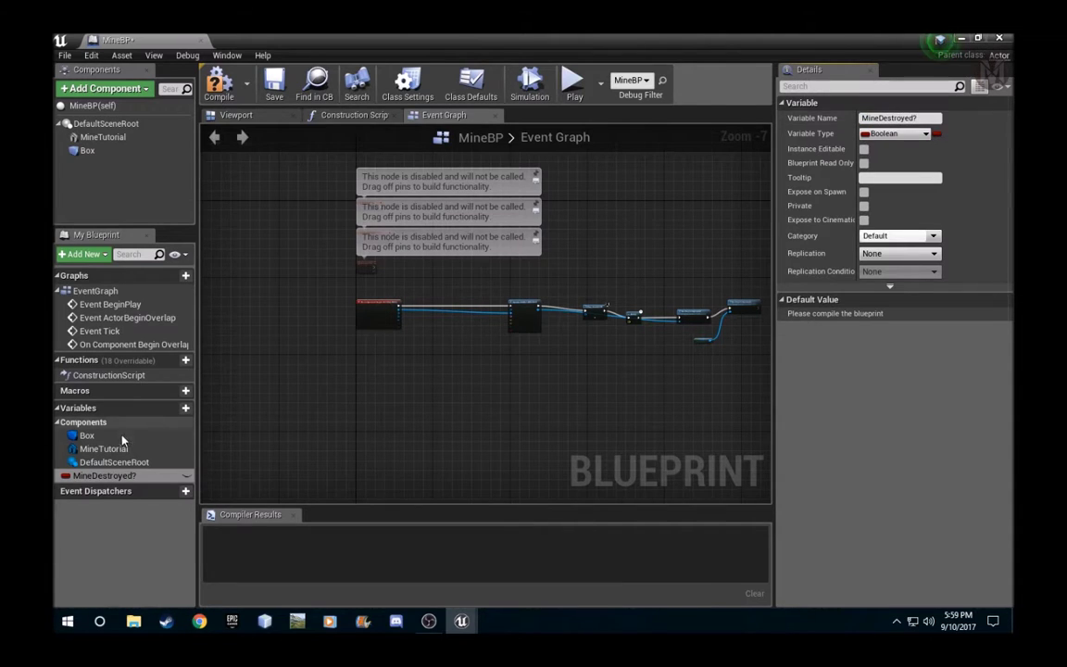
Step: Insert a Branch node after the overlap event and connect its False output to Spawn Emitter Attached's execution input
left_click(448, 313)
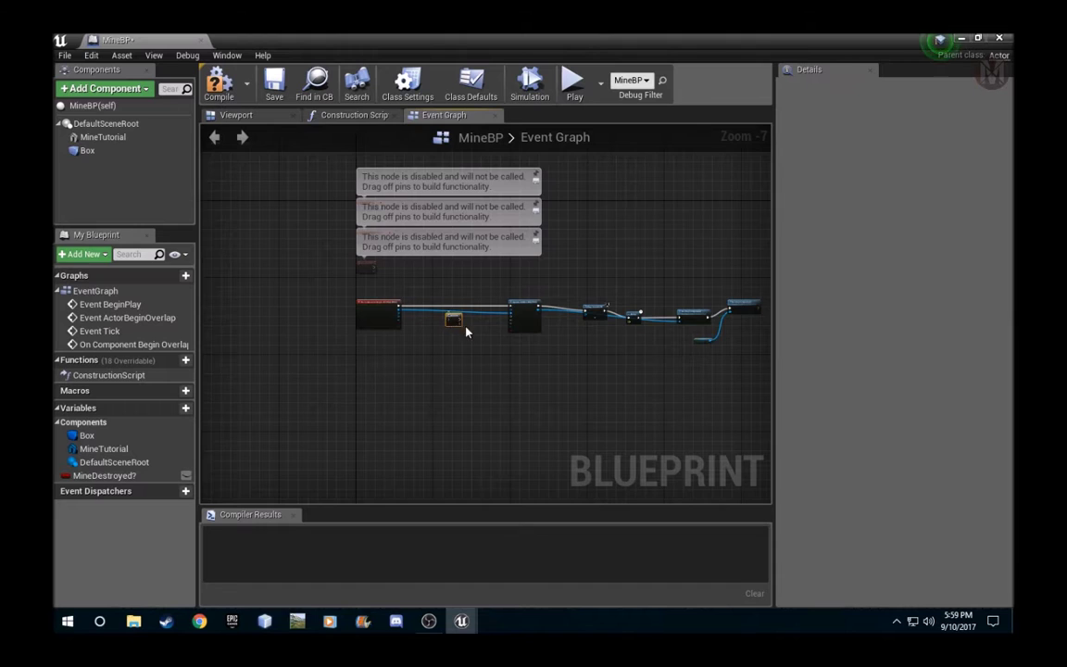
scroll(419, 294, "up", 5)
right_click_drag(439, 393, 555, 367)
left_click_drag(524, 291, 342, 250)
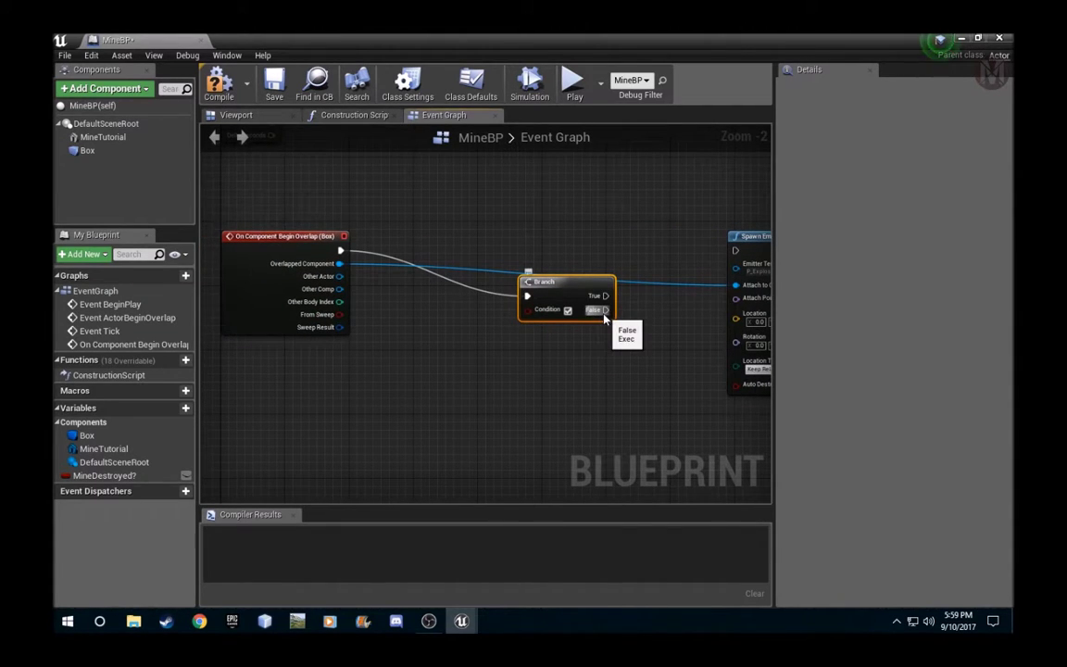
left_click_drag(605, 309, 735, 250)
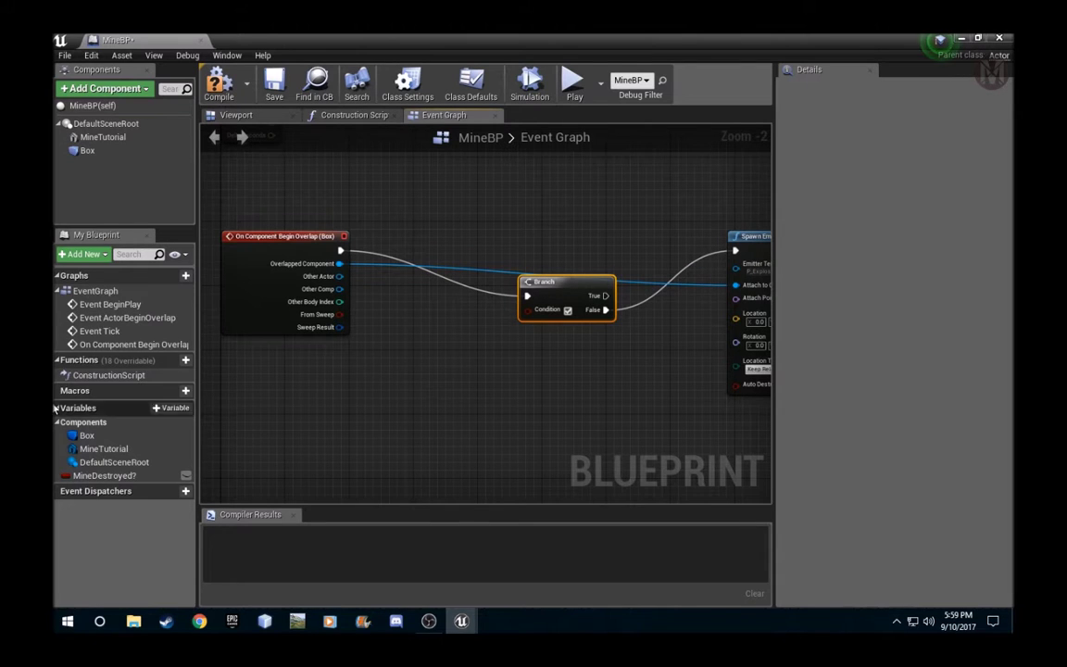
Step: Connect the MineDestroyed? variable to the Branch's Condition and align the Branch with the overlap event's execution line
left_click_drag(105, 475, 528, 309)
left_click(450, 357)
right_click_drag(570, 368, 500, 364)
left_click_drag(468, 286, 468, 241)
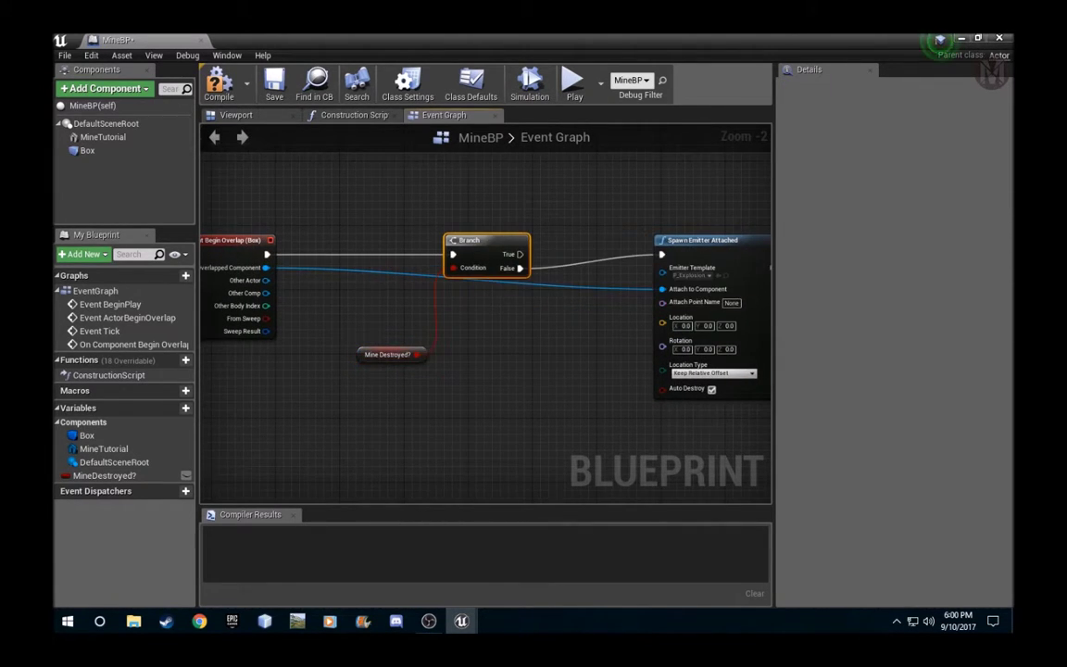
Step: Add a Set MineDestroyed? node with its value ticked true after the final DestroyComponent node
right_click_drag(546, 391, 337, 368)
right_click_drag(692, 385, 201, 396)
right_click_drag(696, 347, 498, 340)
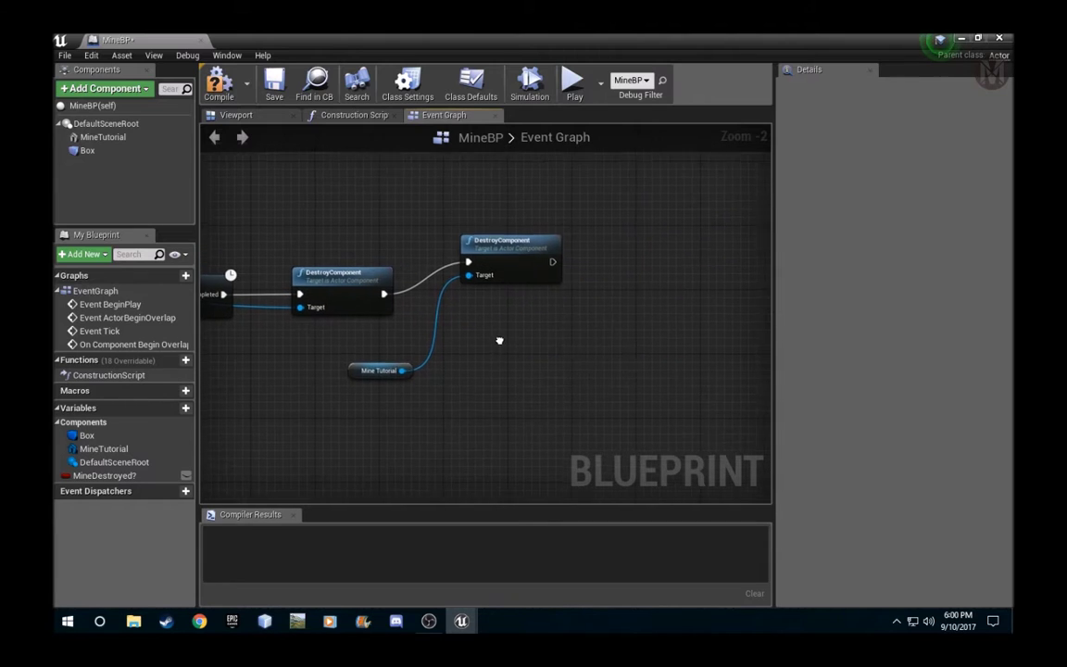
left_click_drag(101, 475, 634, 248)
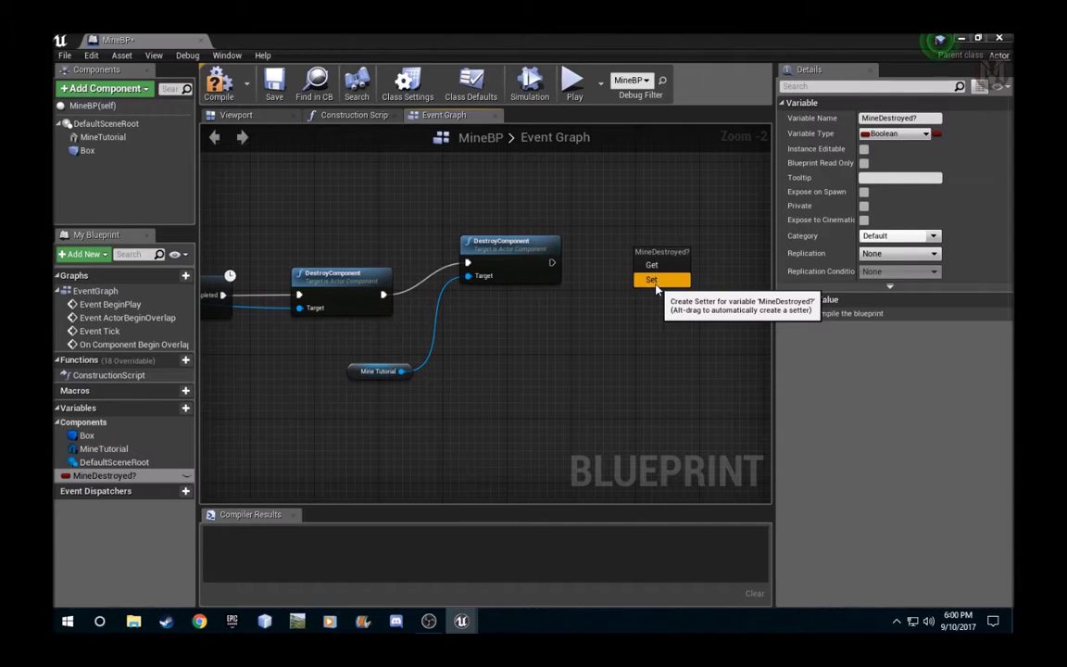
left_click(655, 280)
left_click_drag(643, 255, 552, 264)
left_click(705, 269)
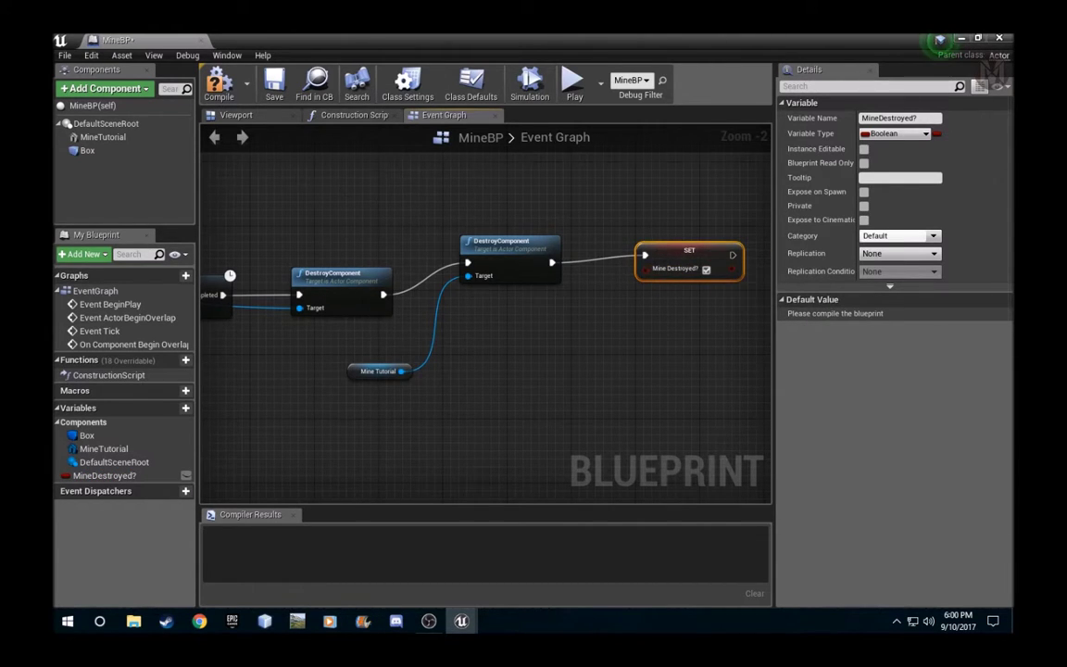
Step: Connect Event BeginPlay to a new Set MineDestroyed? node left unticked, and compile the Blueprint
right_click_drag(222, 278, 1059, 245)
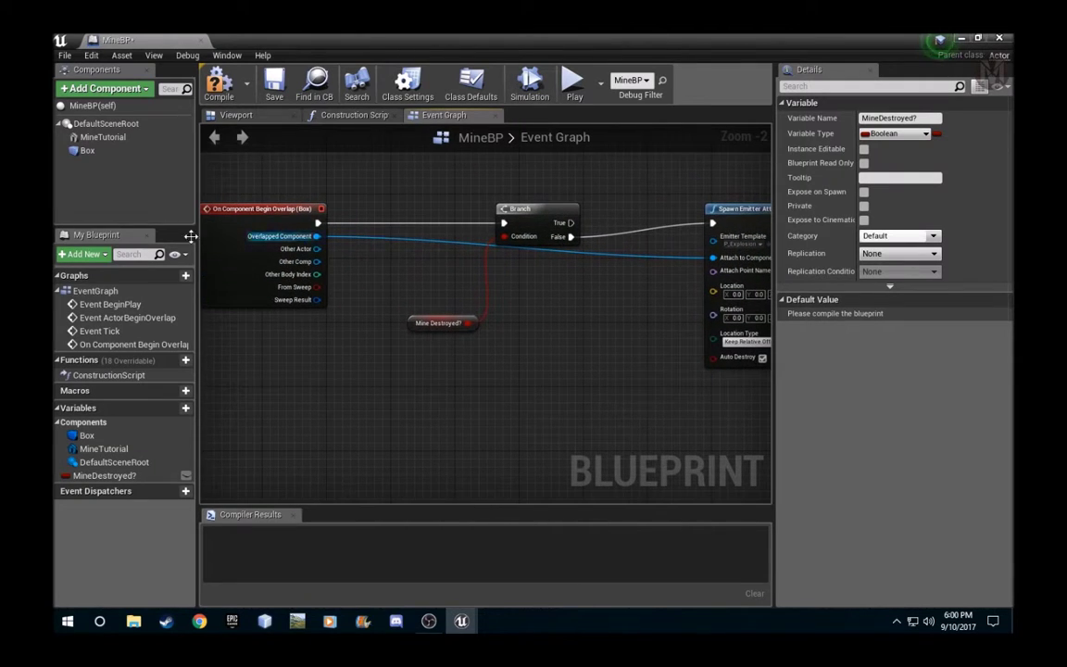
right_click_drag(424, 180, 421, 494)
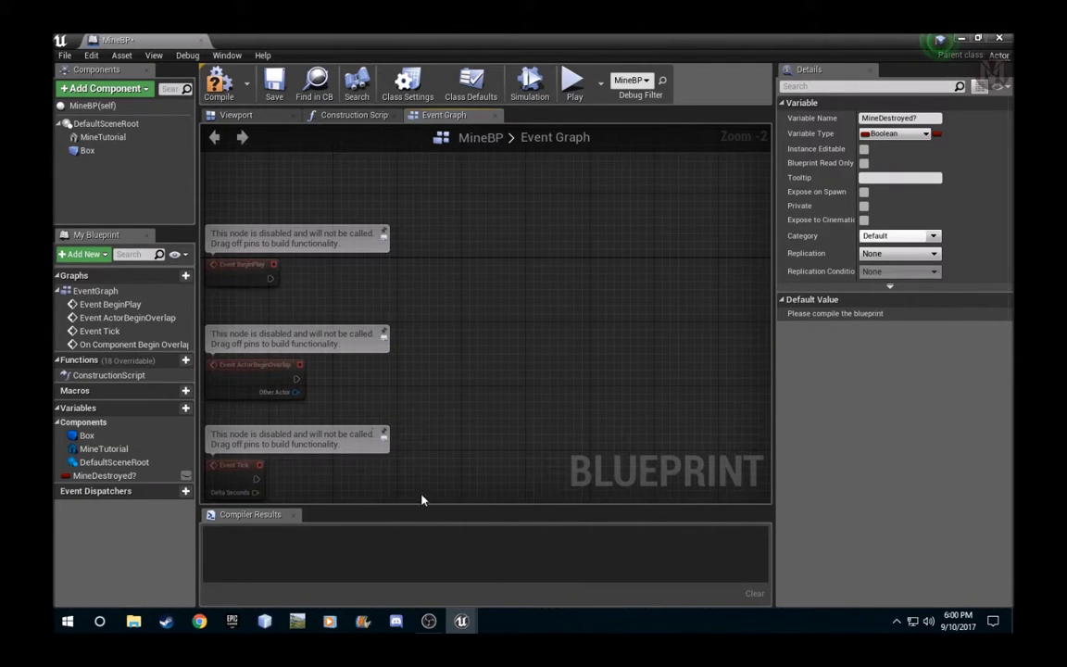
left_click_drag(104, 475, 419, 260)
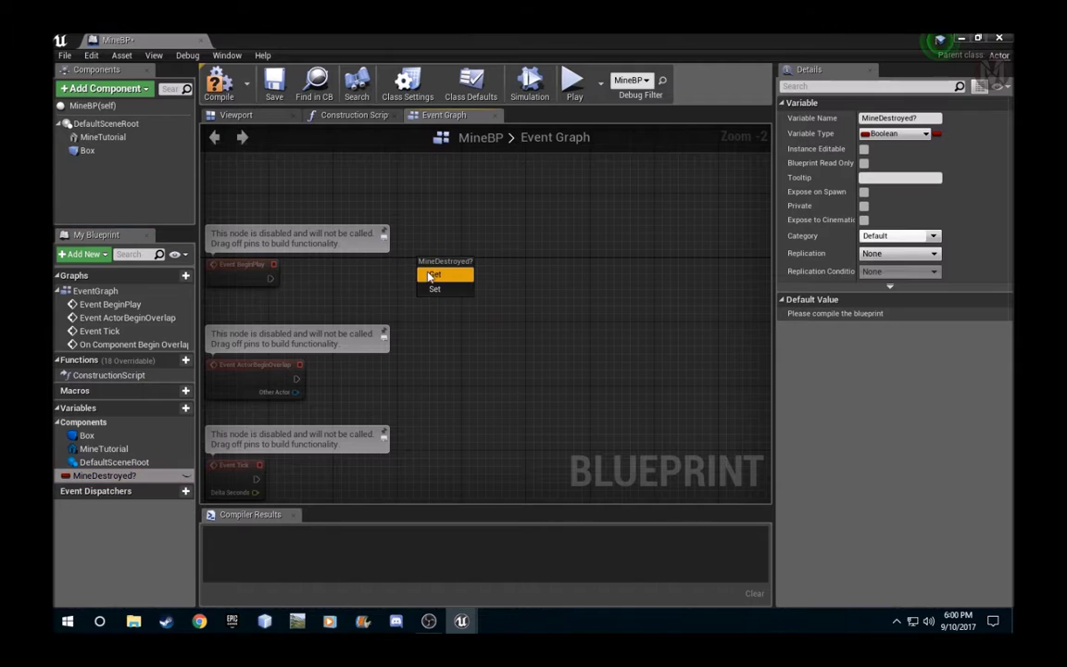
left_click(435, 291)
left_click_drag(270, 278, 424, 271)
left_click(221, 100)
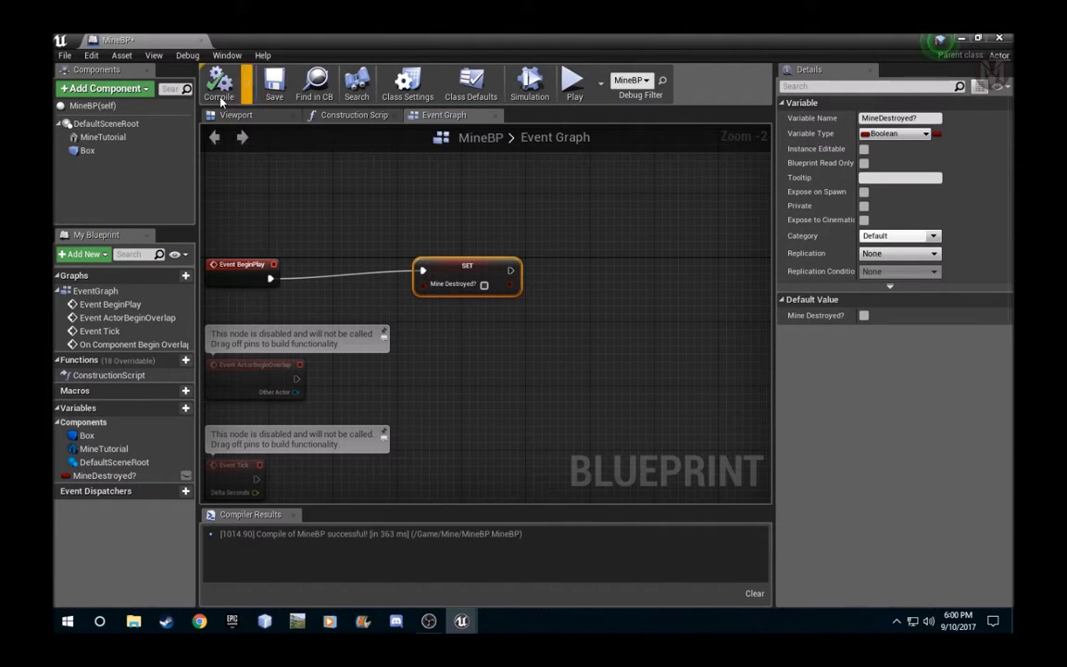
Step: Play-test the level by running the character over the mine and back across its spot, and stop the session
left_click(200, 41)
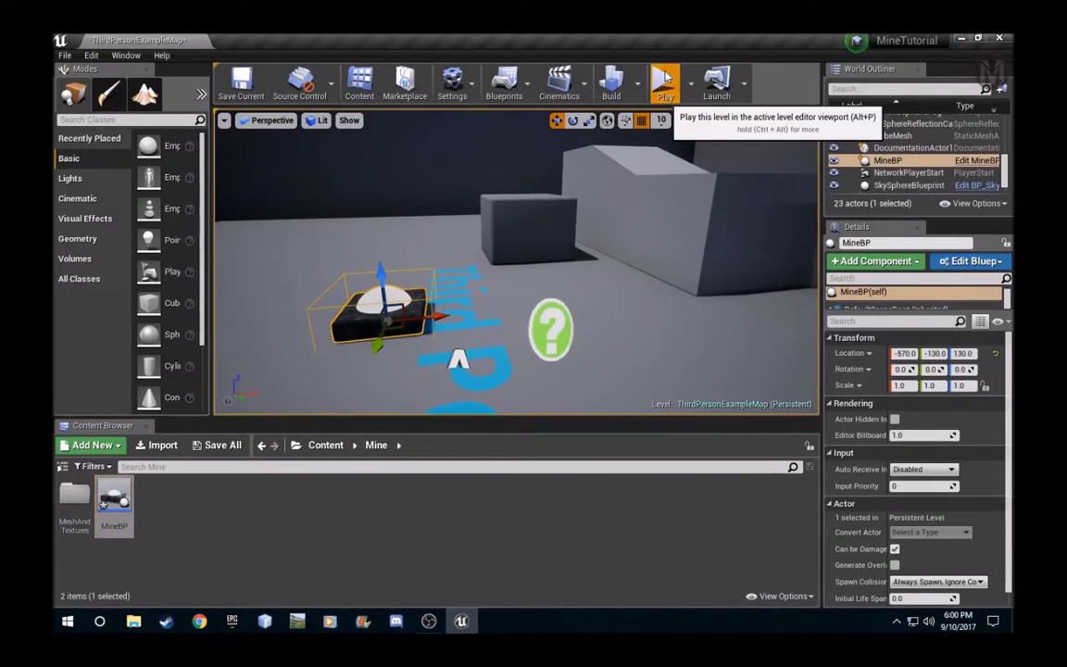
left_click(661, 81)
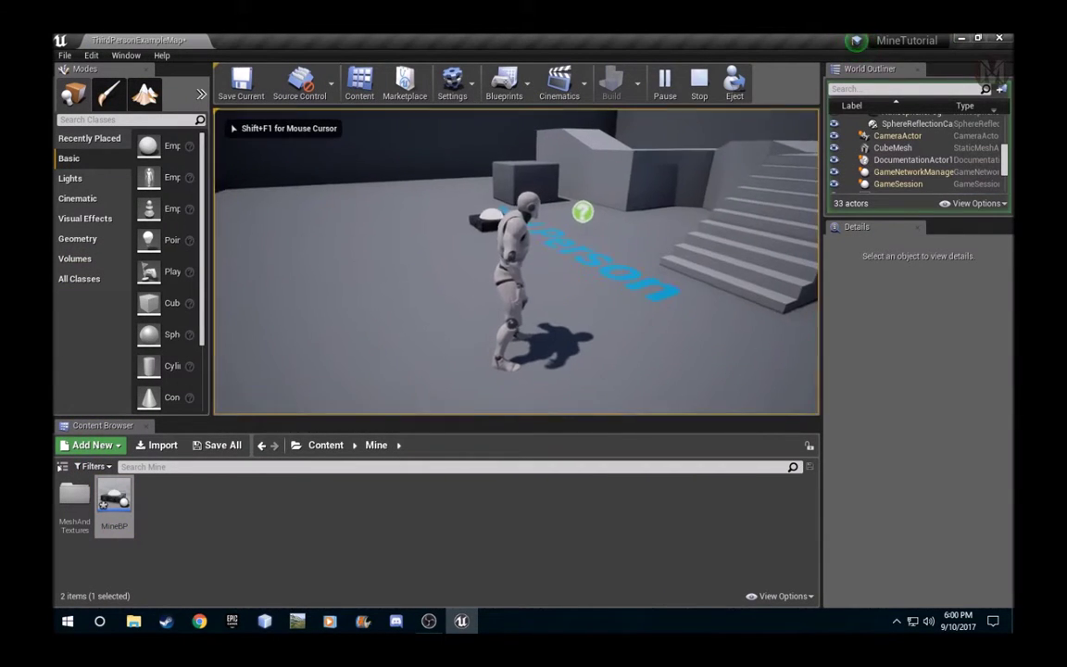
key("w")
key("d")
key("a")
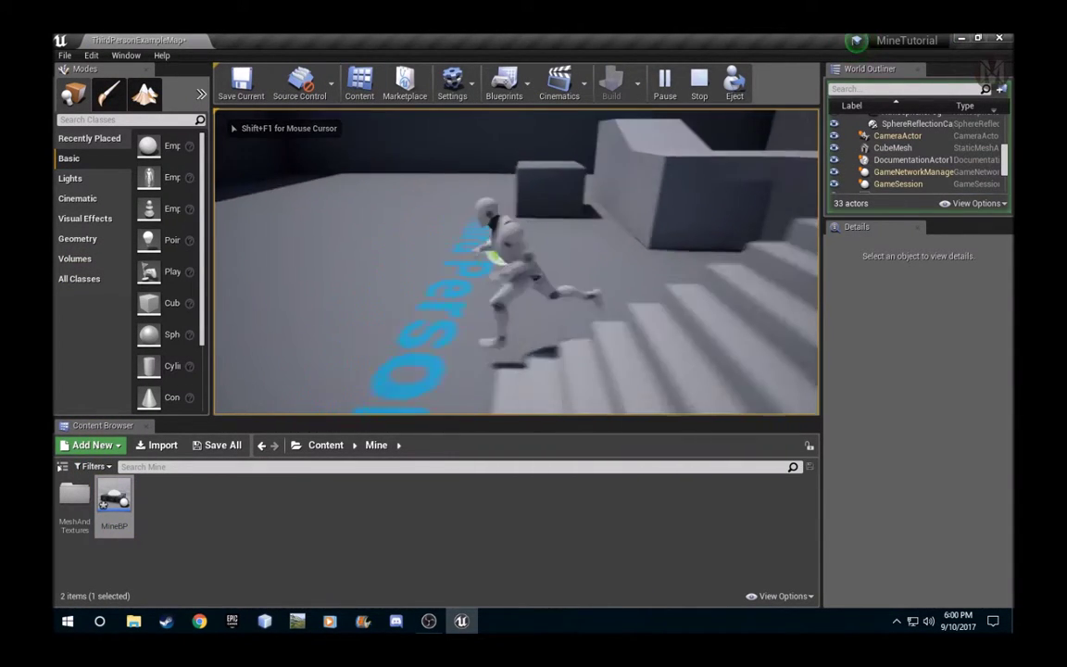
key("w")
key("d")
key("a")
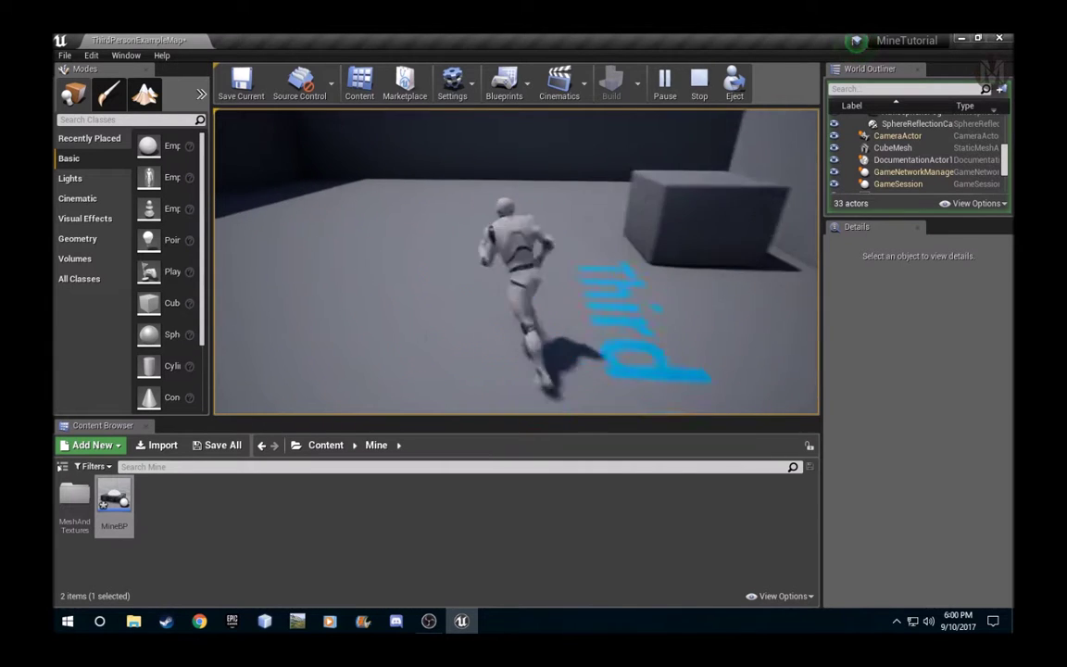
key("s")
key("a")
key("w")
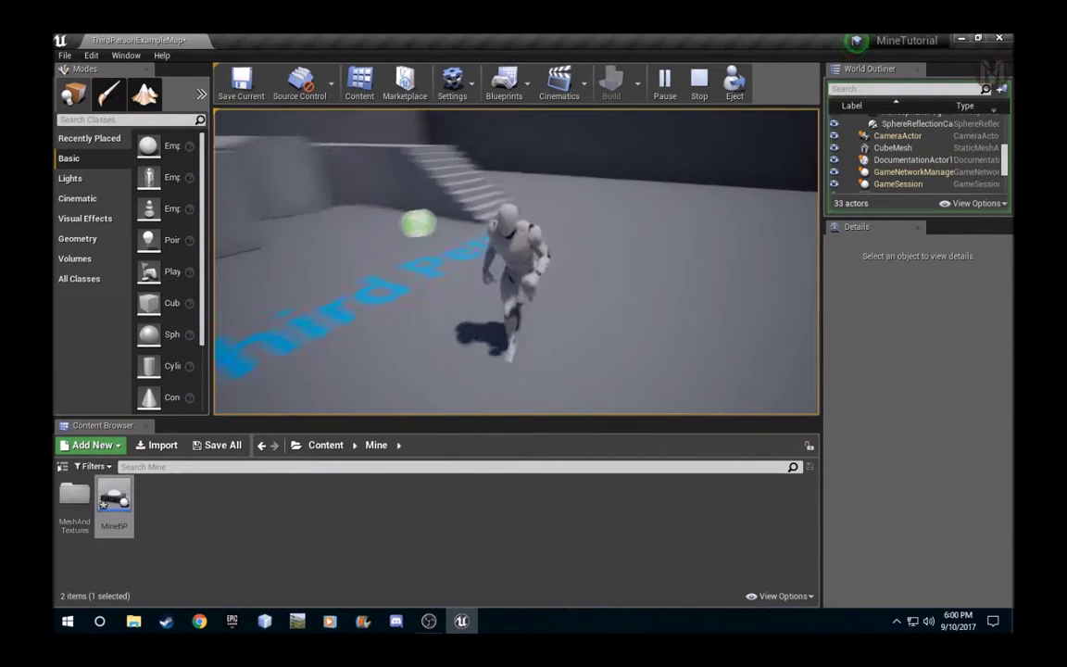
key("Escape")
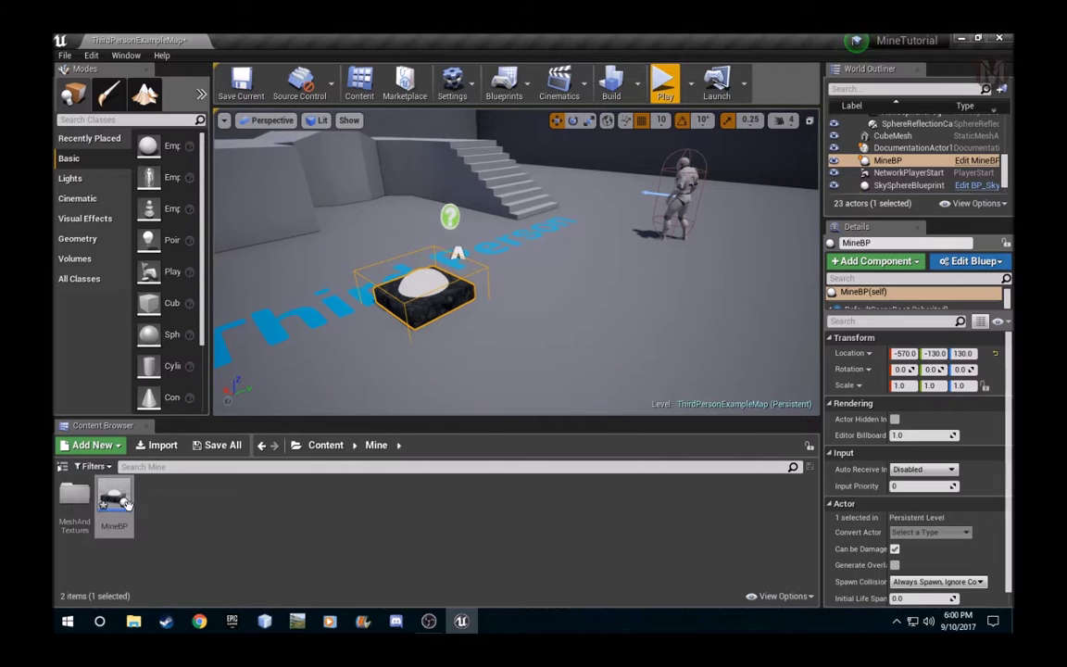
Step: Reopen MineBP and connect Play Sound 2D's execution output directly to the DestroyComponent node that targets Mine Tutorial
double_click(117, 502)
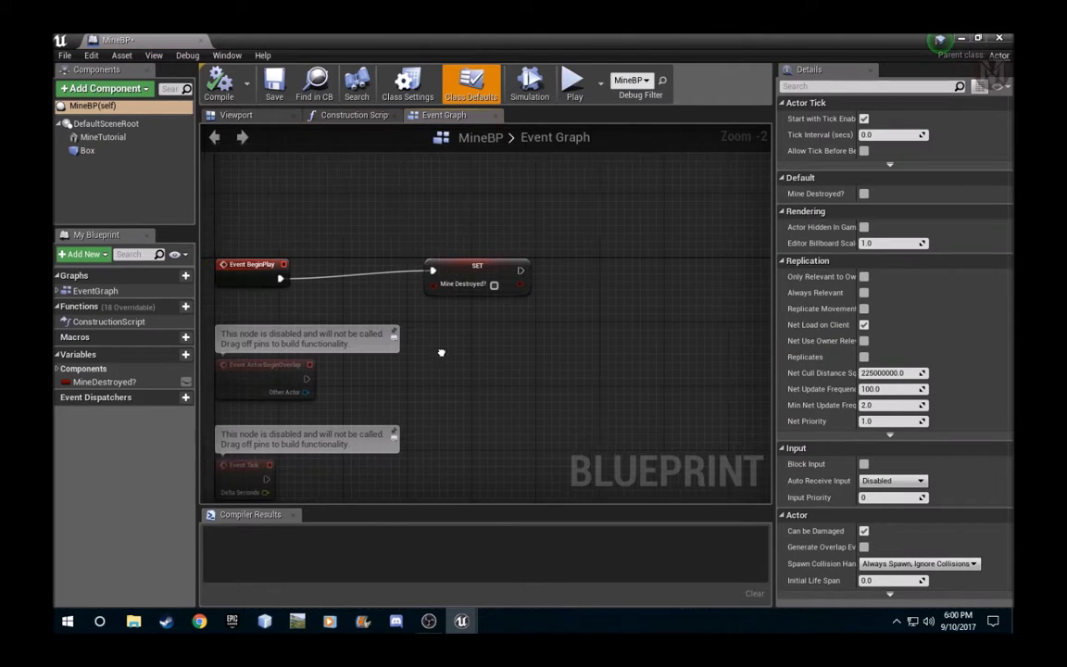
right_click_drag(442, 353, 416, 121)
right_click_drag(572, 489, 226, 321)
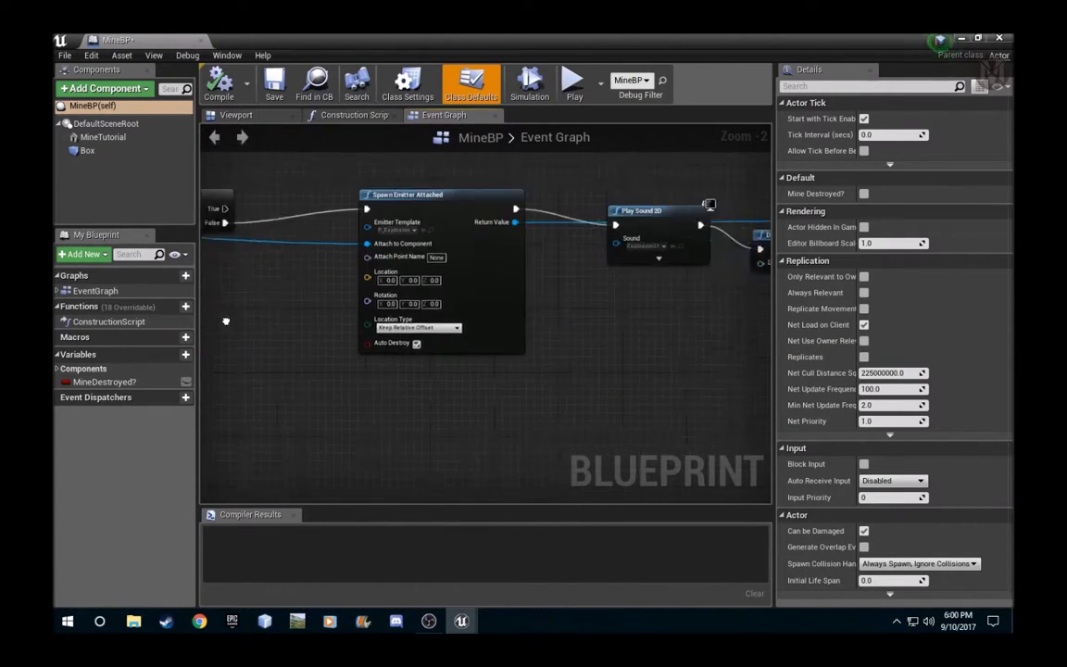
right_click_drag(700, 304, 382, 357)
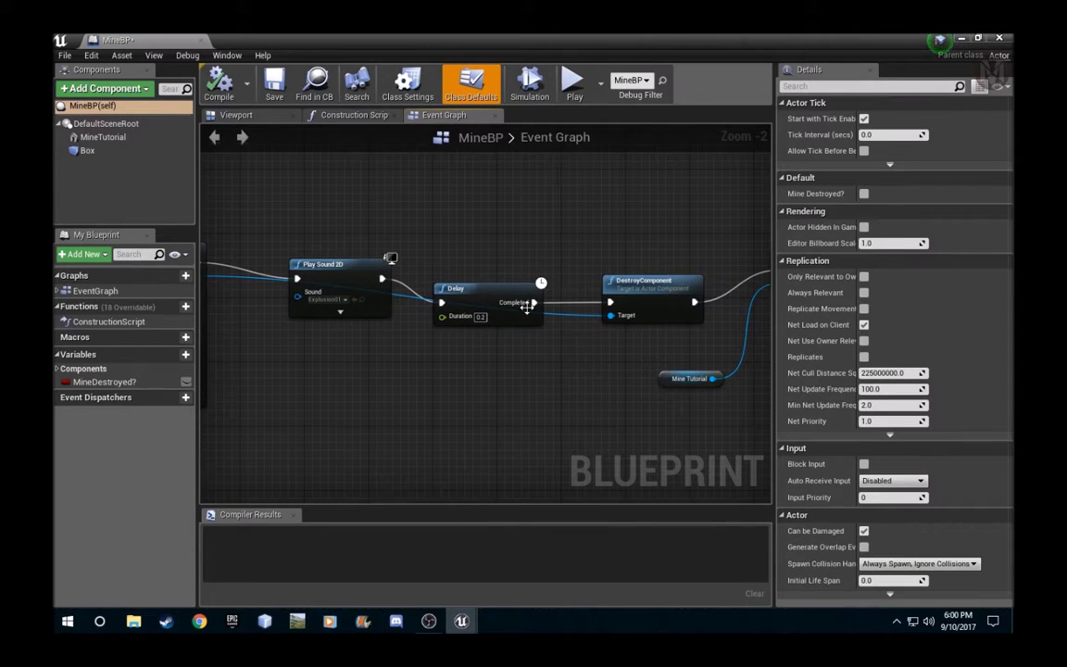
left_click_drag(483, 294, 520, 269)
right_click_drag(563, 335, 371, 400)
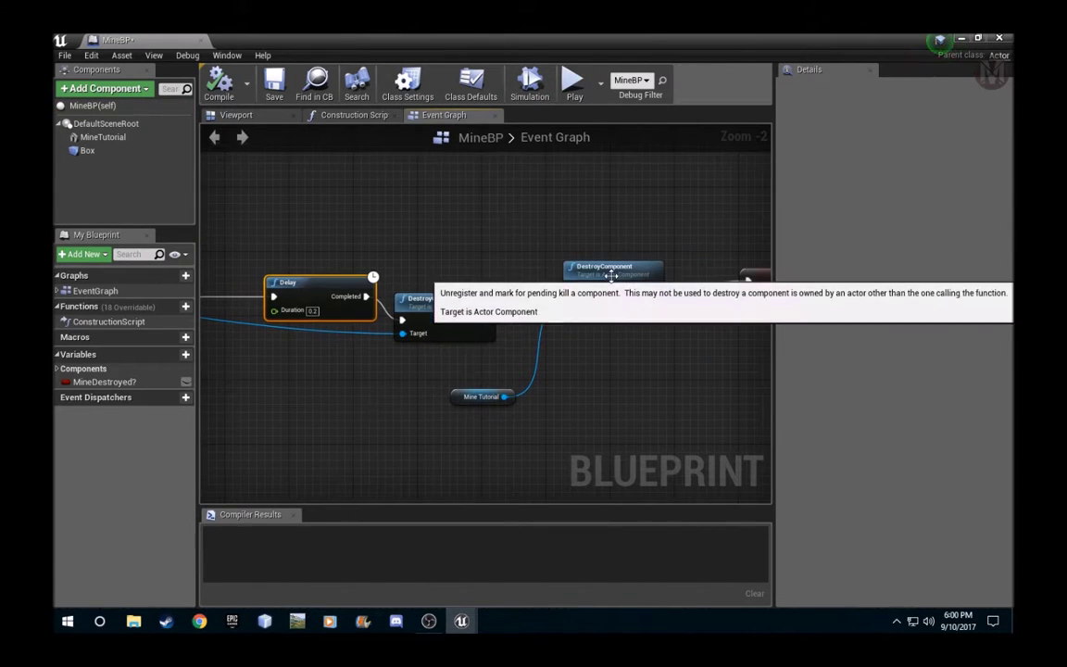
mouse_move(516, 288)
left_mouse_down()
mouse_move(168, 301)
mouse_move(536, 293)
left_mouse_up()
right_click_drag(659, 387, 352, 353)
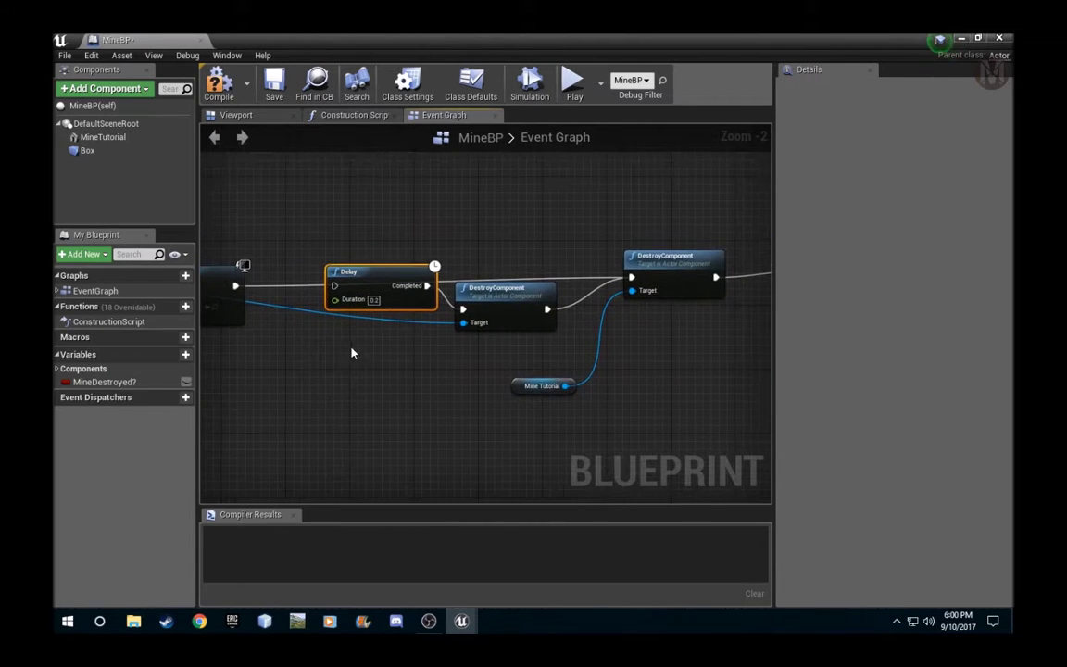
Step: Rearrange the chain so Mine Tutorial's DestroyComponent leads into the Delay, followed by the emitter's DestroyComponent, with Mine Tutorial placed beneath its node
left_click_drag(242, 265, 314, 289)
left_click_drag(639, 257, 298, 289)
left_click_drag(493, 308, 651, 266)
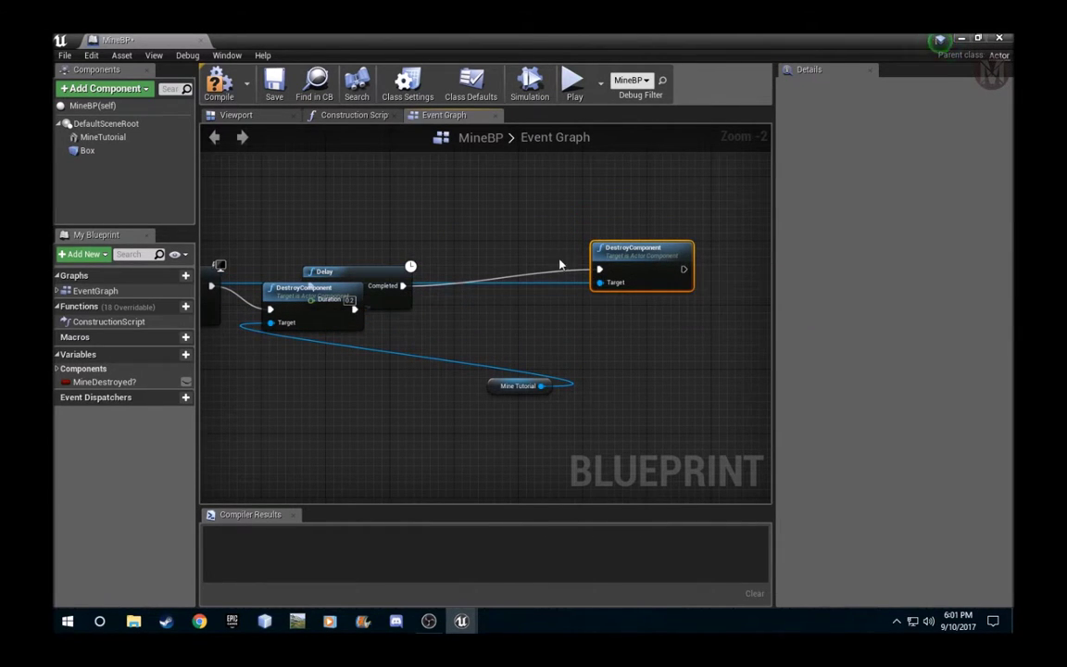
left_click_drag(348, 277, 483, 286)
left_click_drag(310, 296, 324, 271)
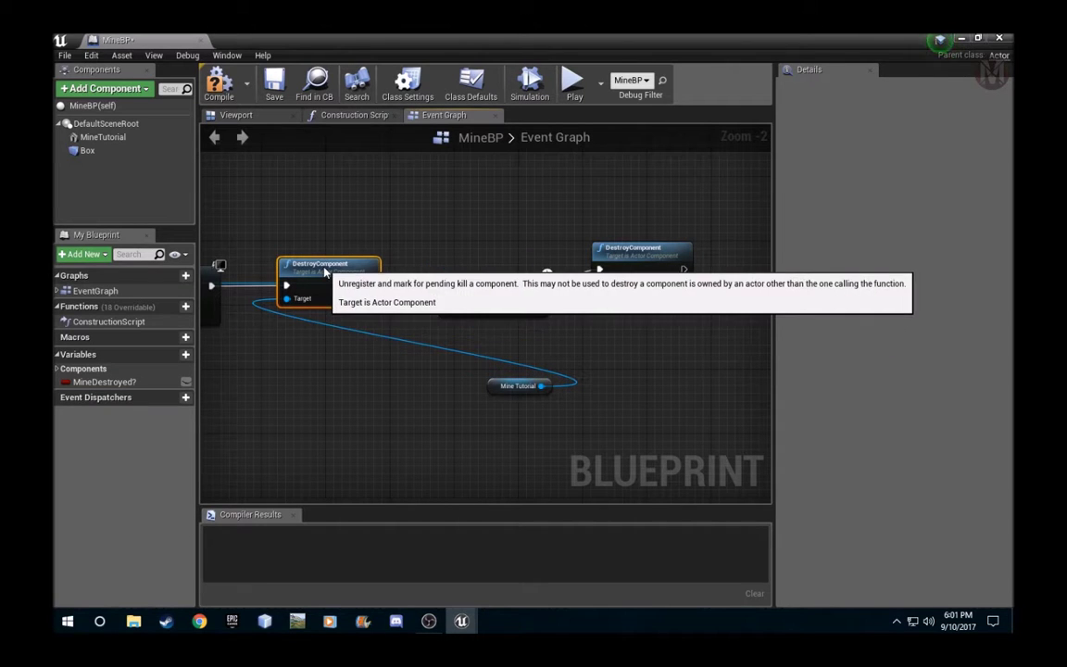
left_click_drag(494, 385, 245, 400)
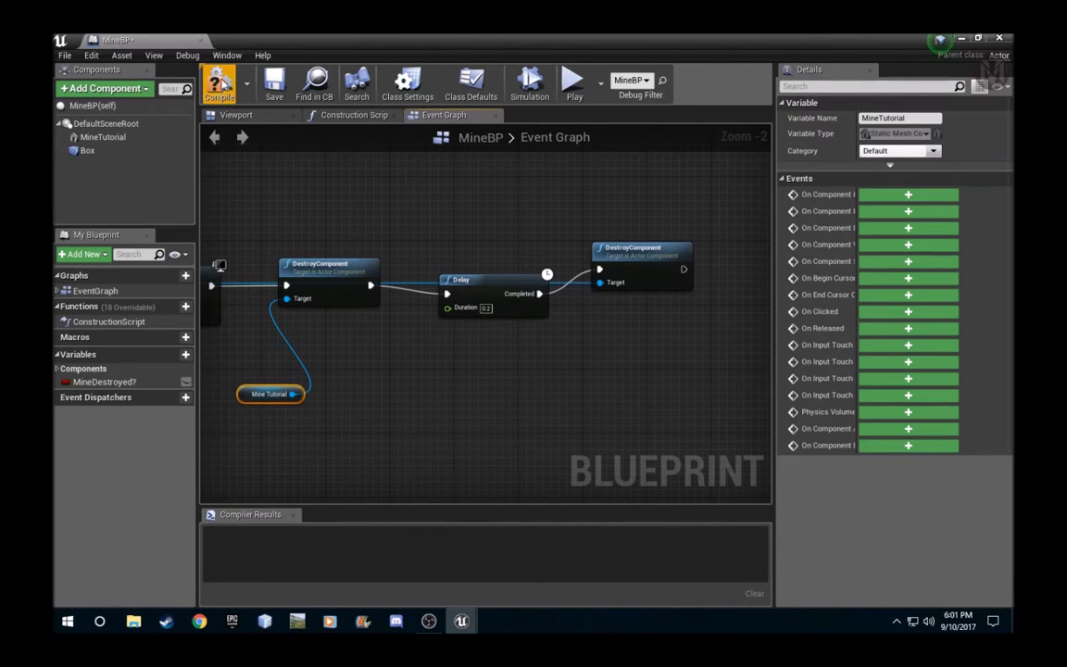
Step: Compile MineBP and play-test the level by running the character into the mine
left_click(217, 85)
left_click(202, 41)
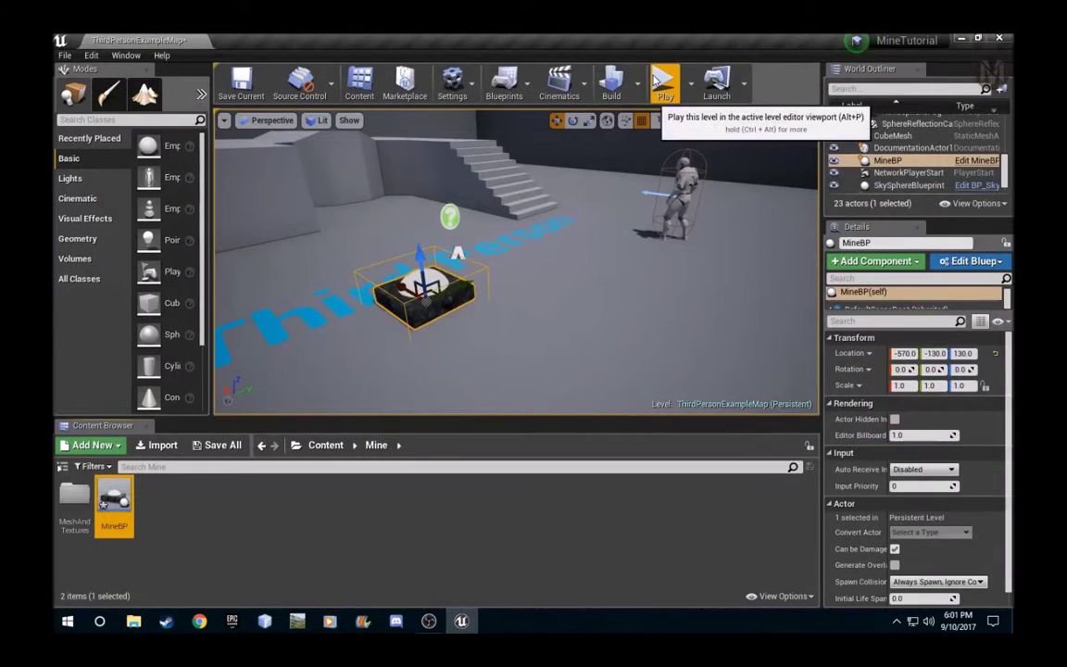
left_click(659, 81)
key("w")
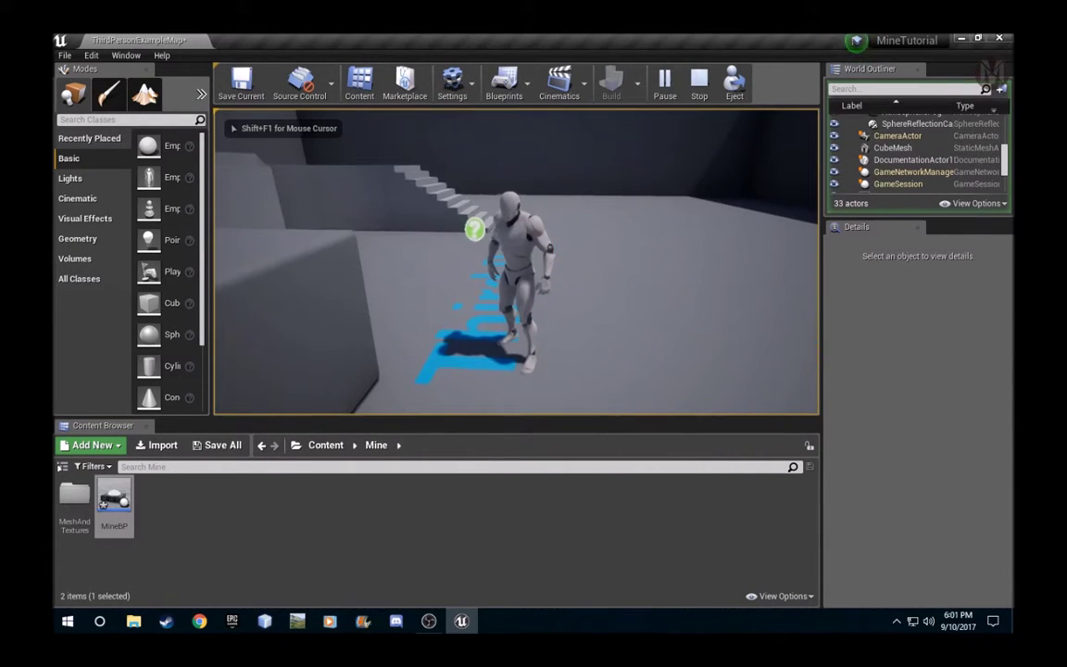
key("Escape")
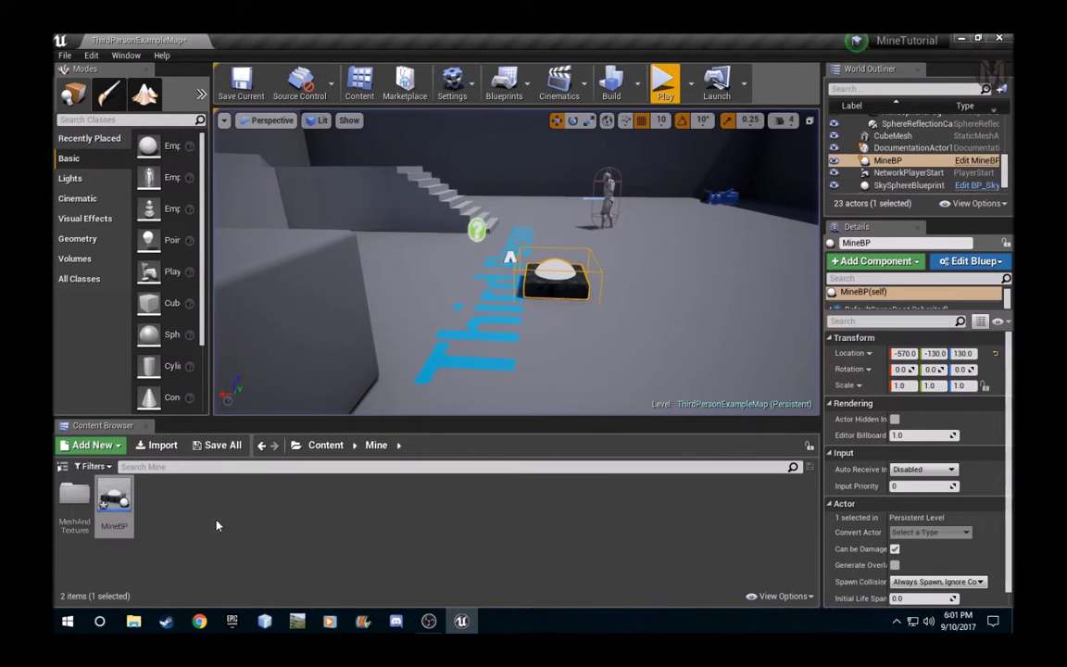
Step: Reopen MineBP and connect the emitter's DestroyComponent to the ticked Set MineDestroyed? node, moving that node closer
double_click(114, 505)
right_click_drag(630, 373, 357, 390)
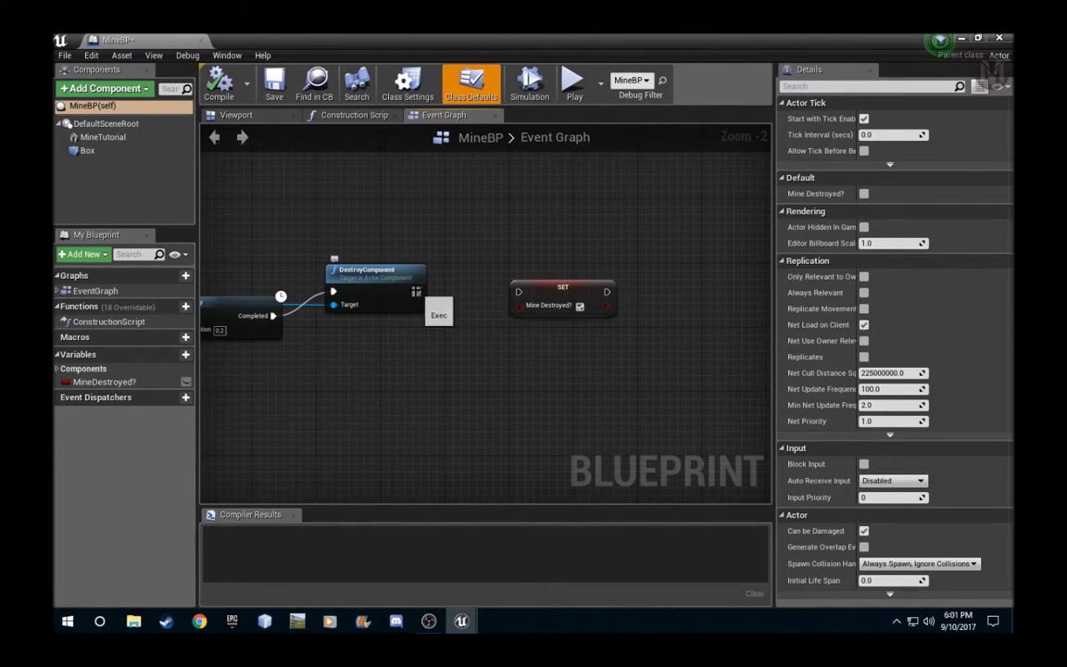
left_click_drag(562, 285, 537, 286)
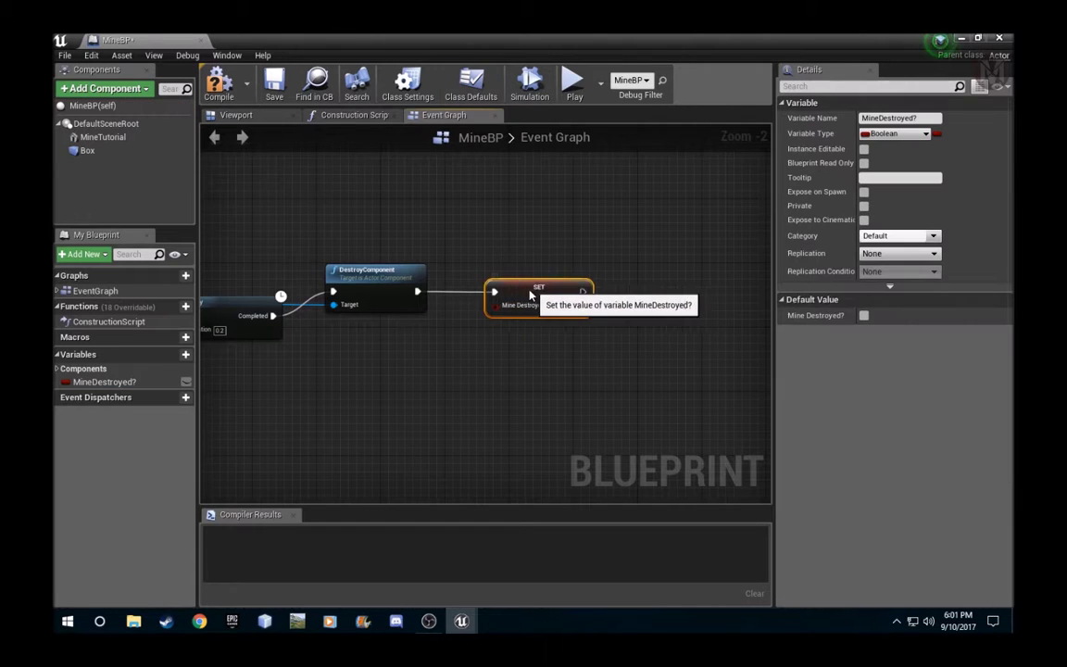
Step: Add a Delay node with a duration of 1 after the Set MineDestroyed? node
right_click_drag(617, 339, 493, 331)
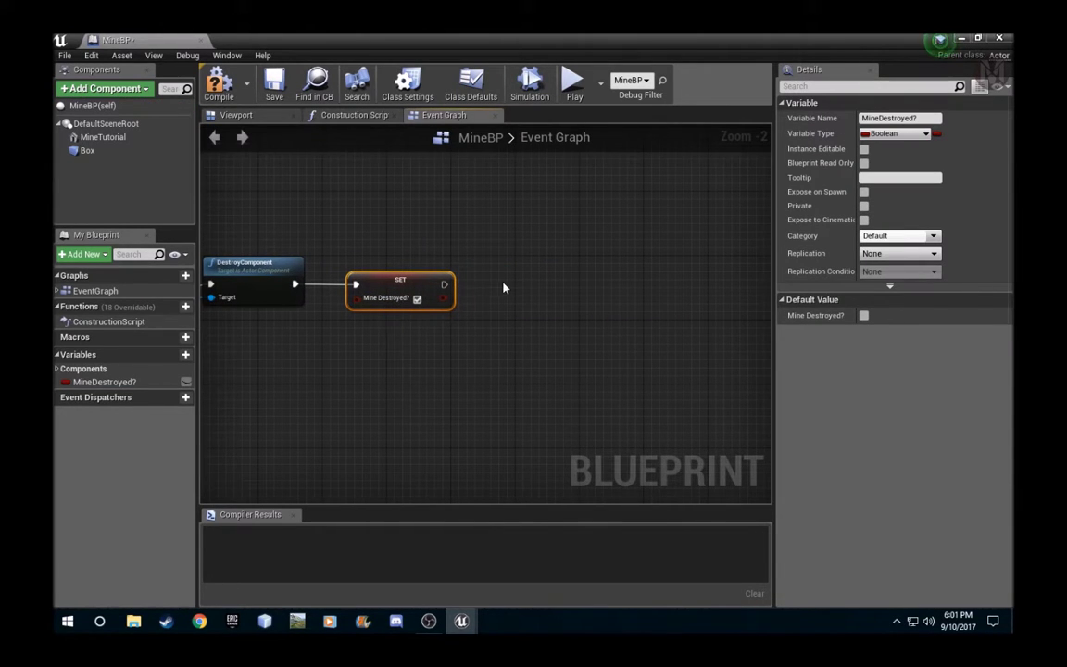
right_click(503, 288)
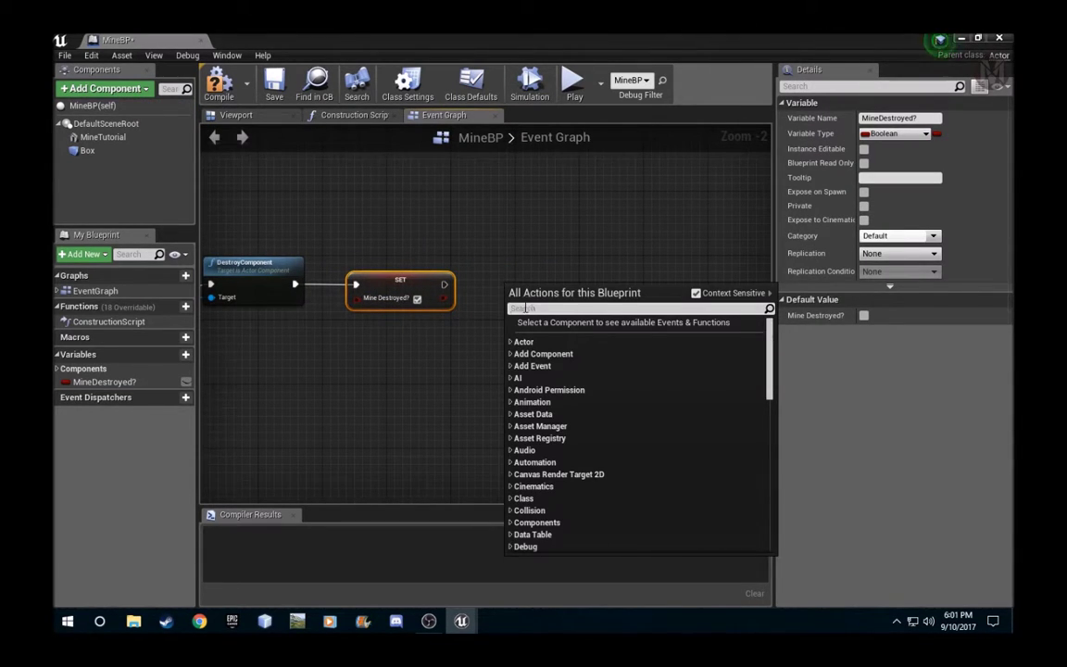
type("dela")
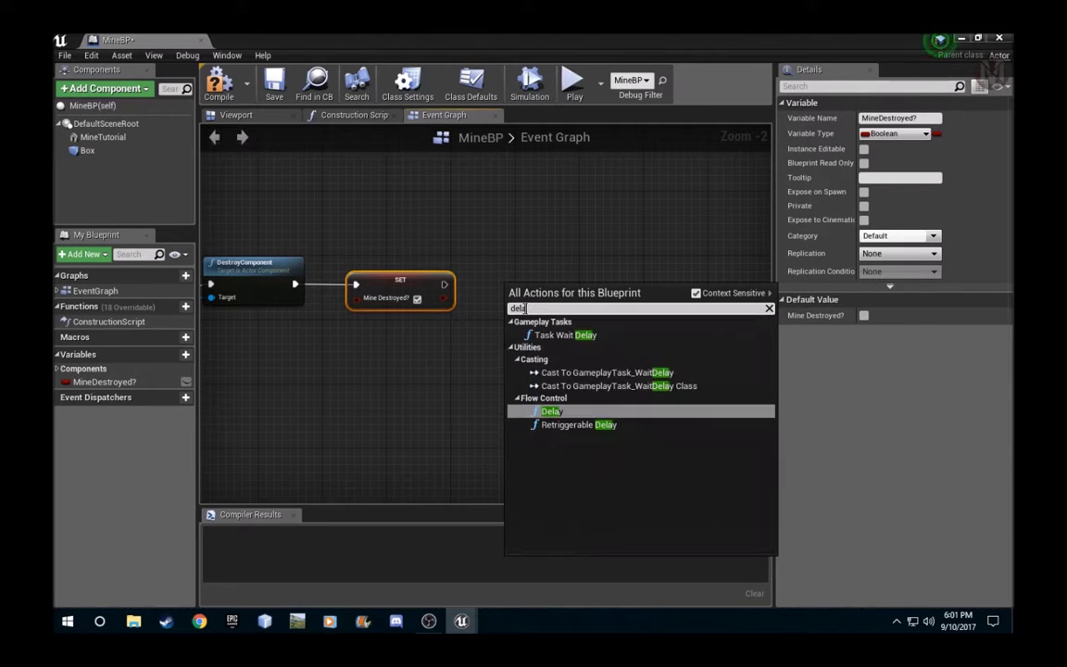
left_click(551, 411)
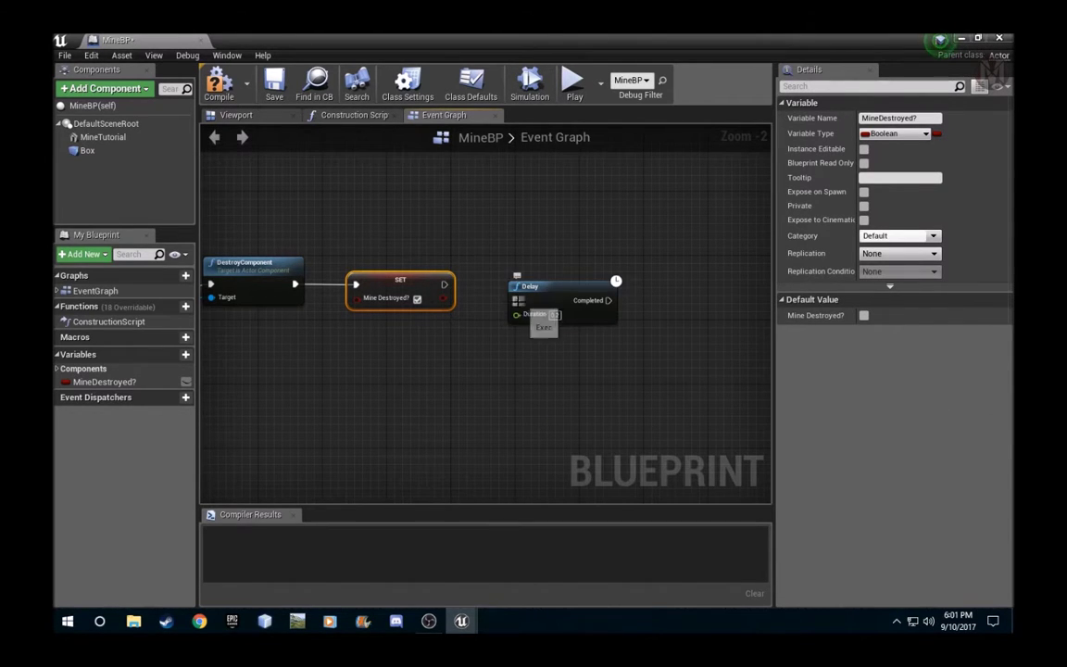
left_click(555, 315)
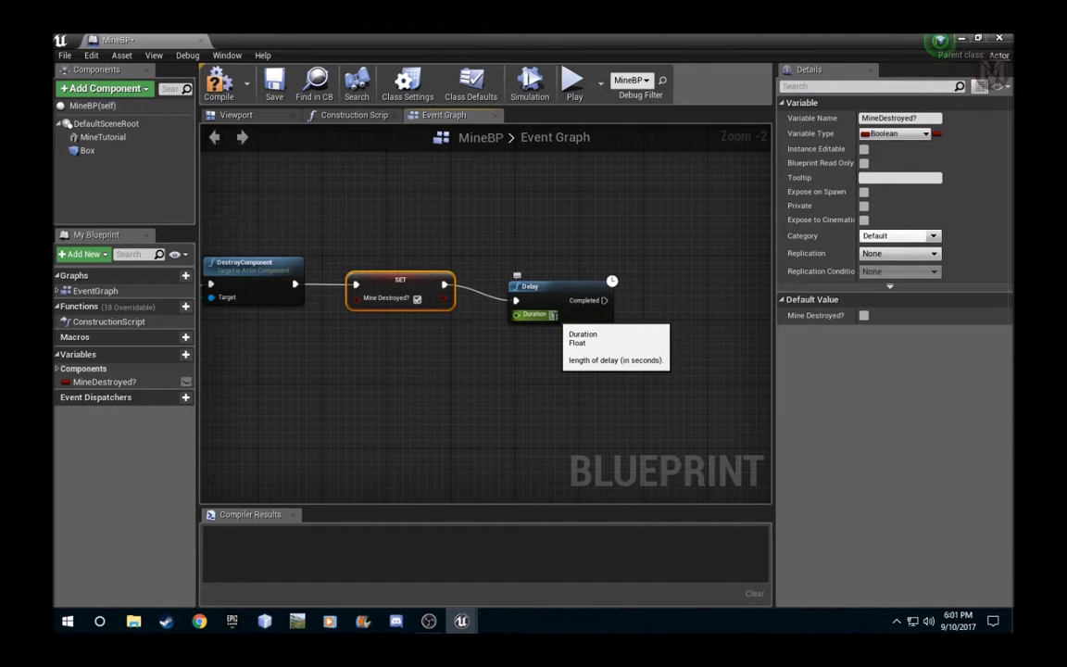
Step: Add a Quit Game node on the new Delay's Completed output
left_click_drag(606, 302, 657, 298)
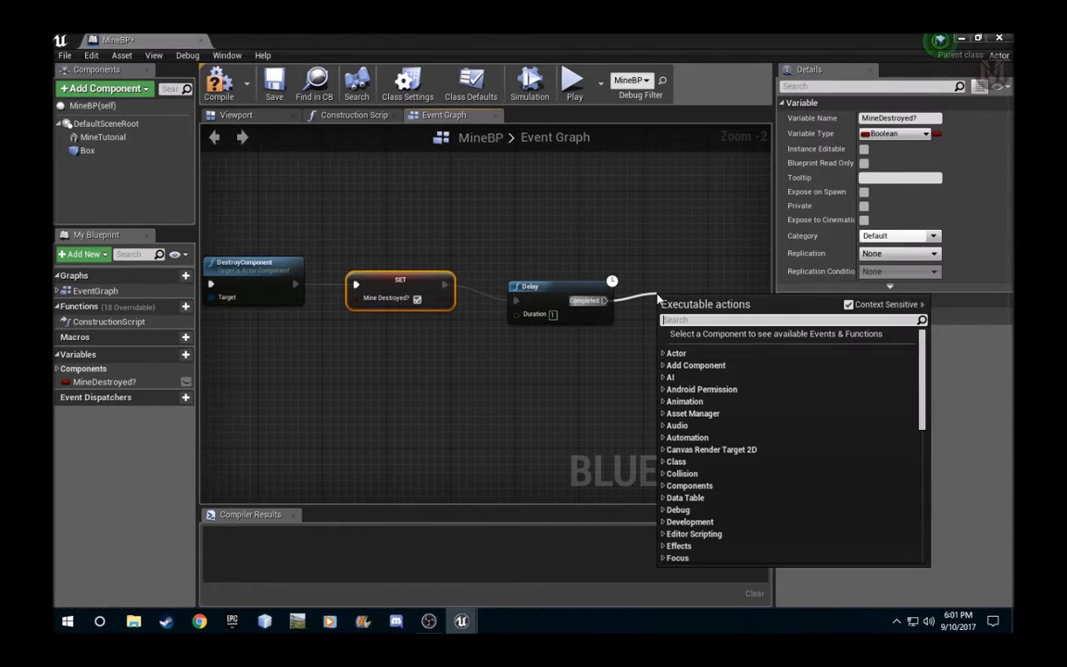
type("quit")
left_click(721, 350)
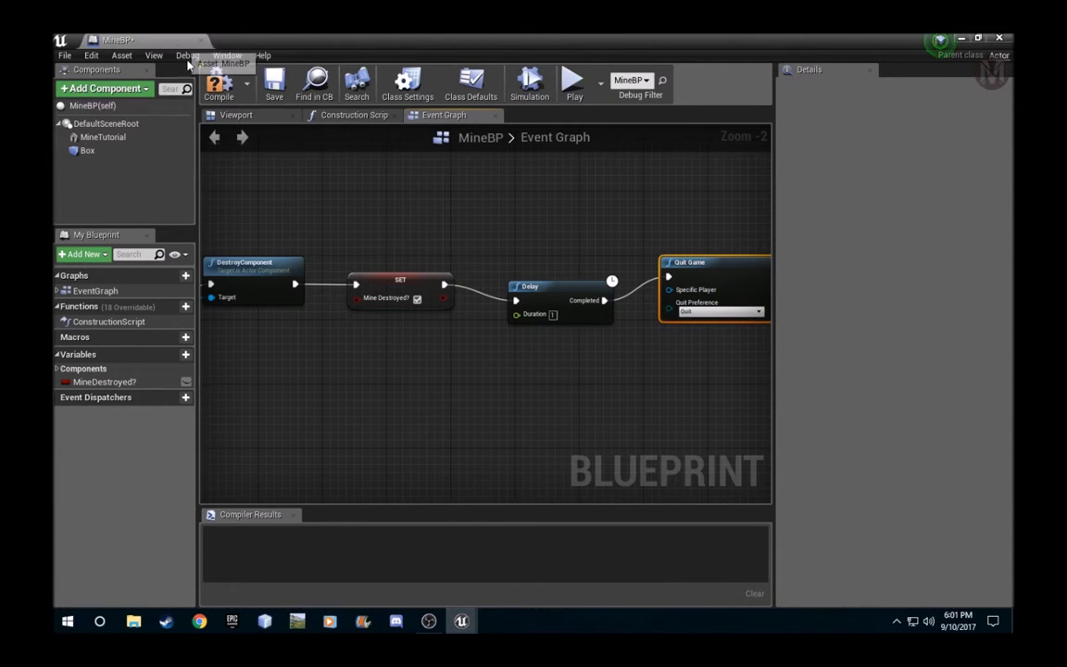
Step: Compile MineBP and play-test the mine with the delayed game exit
left_click(218, 83)
left_click(202, 42)
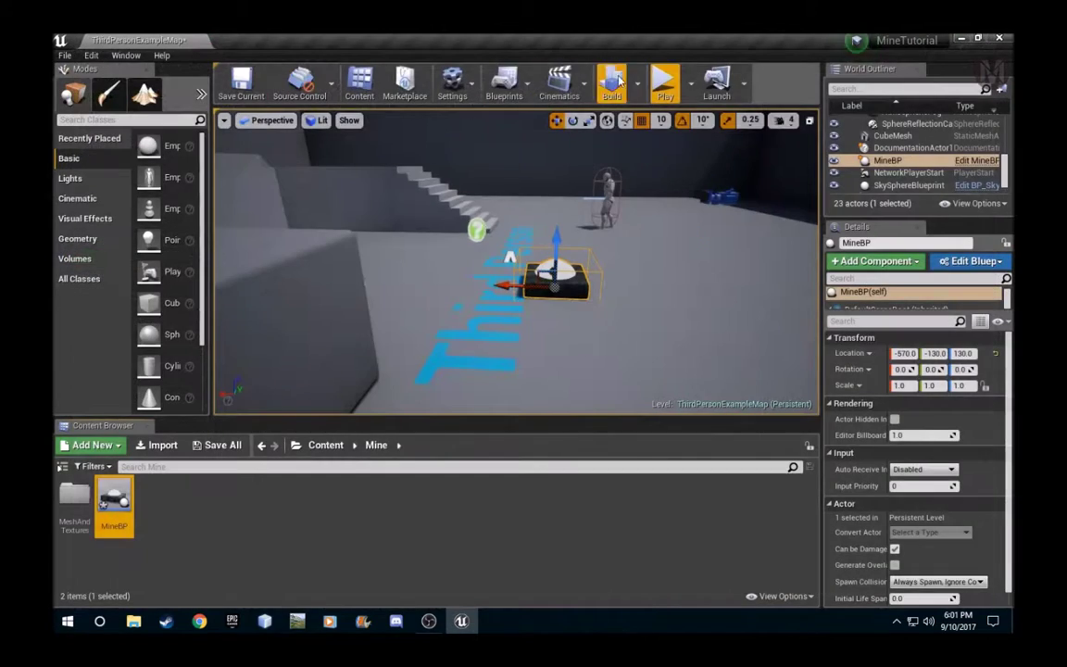
left_click(663, 84)
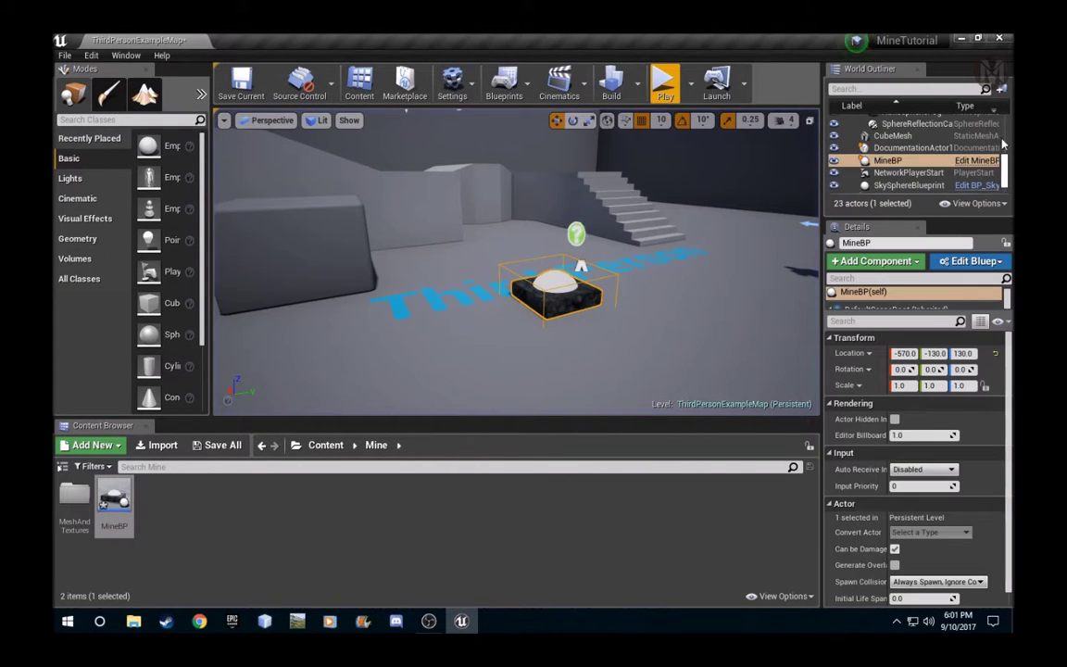
Step: Reopen MineBP and delete the Quit Game node and the Delay node after Set MineDestroyed?
double_click(112, 507)
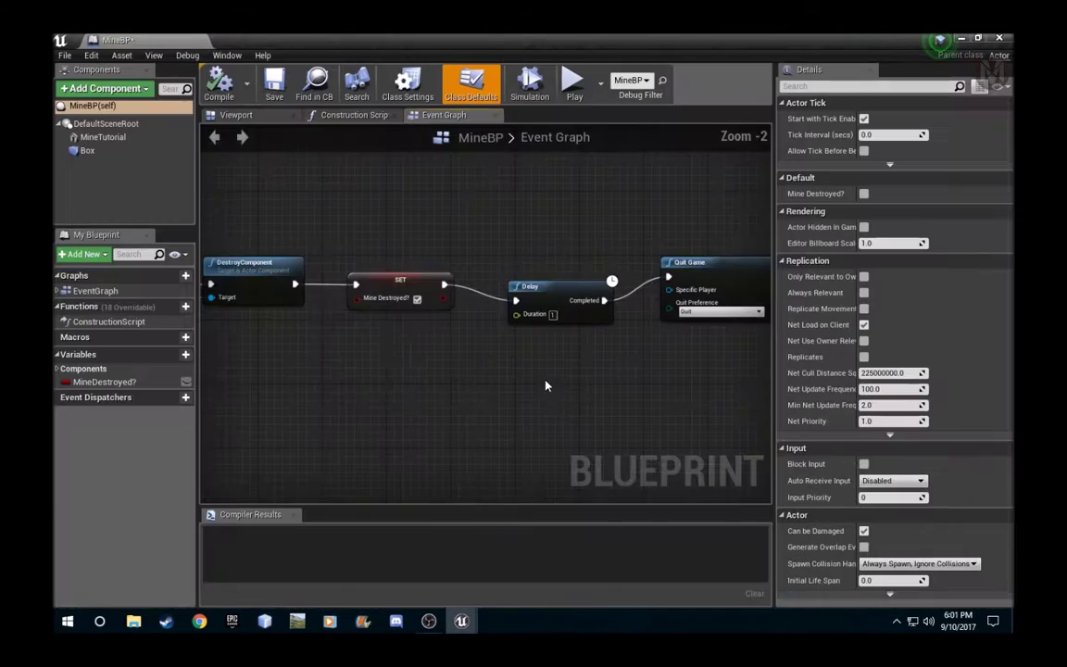
right_click_drag(666, 353, 494, 371)
left_click(558, 292)
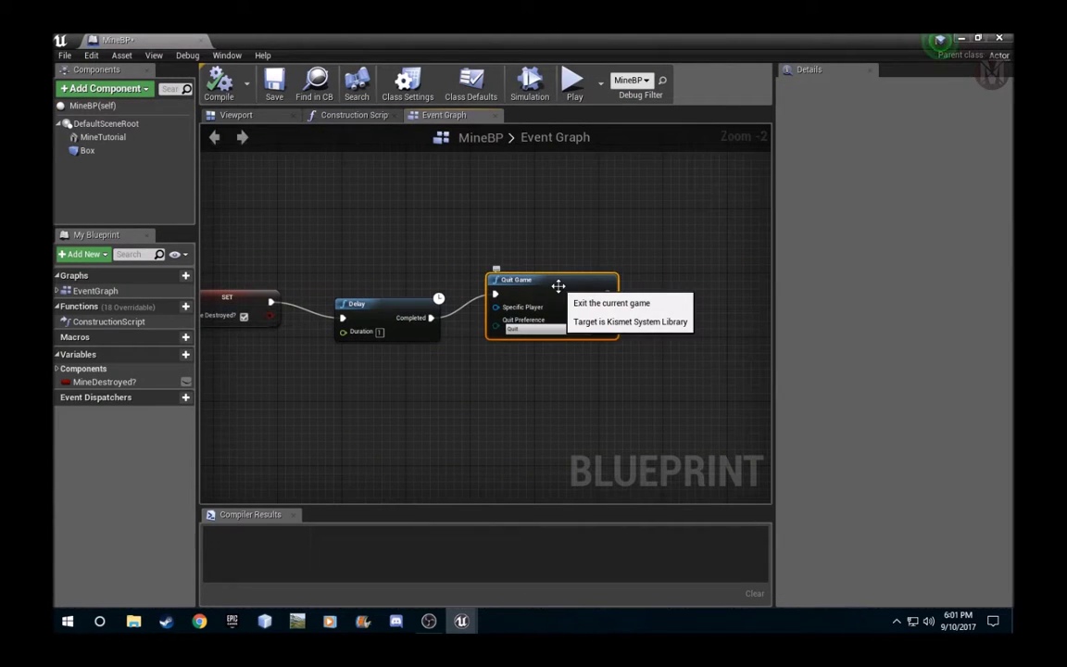
key("Delete")
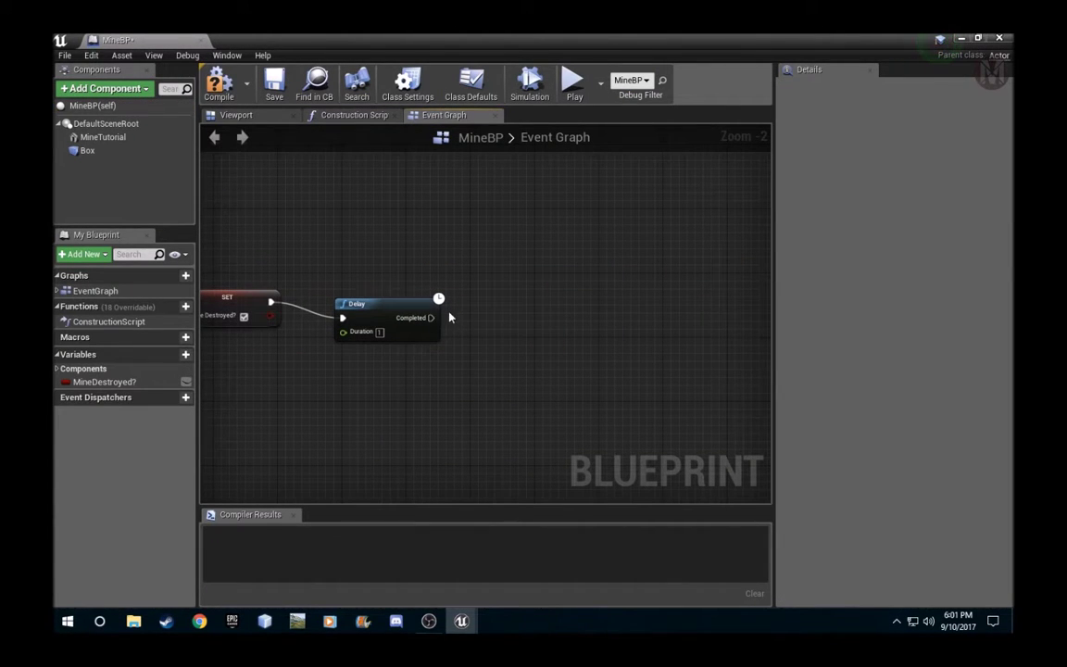
left_click(378, 306)
key("Delete")
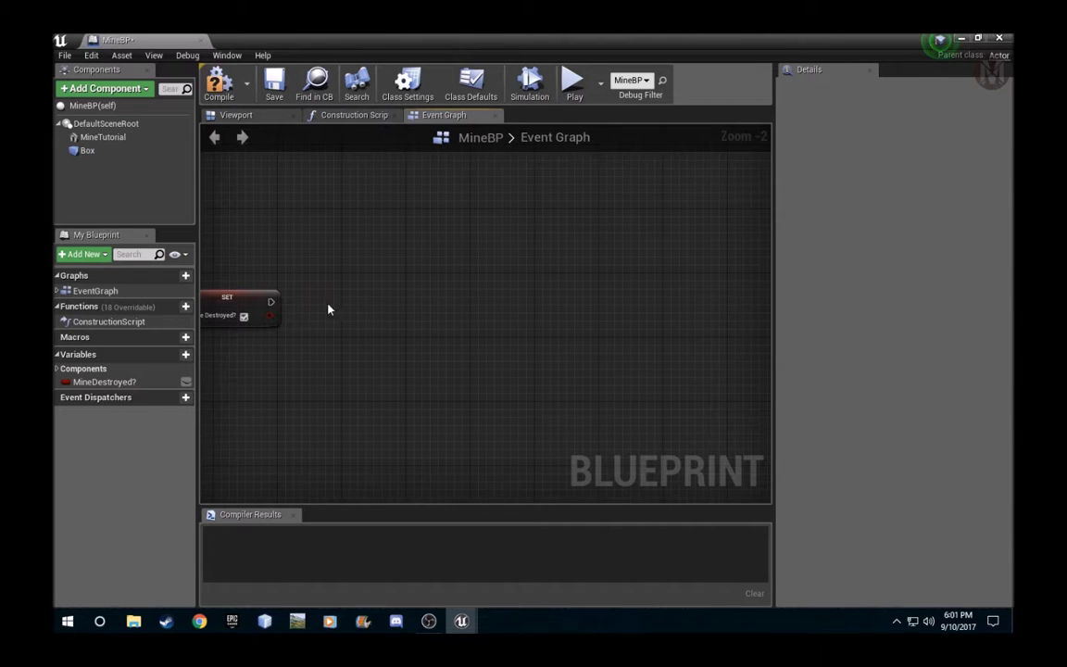
Step: Add a Spawn Emitter Attached node after the Set MineDestroyed? node and set its emitter template to P_Fire
right_click(333, 309)
type("smoke")
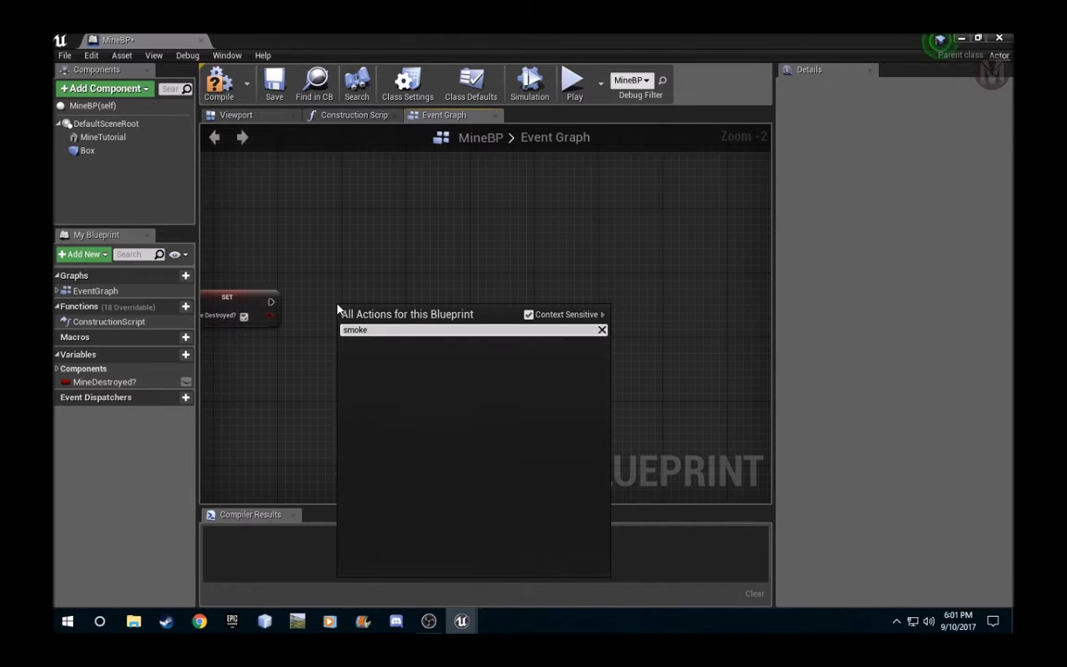
key("BackSpace")
key("BackSpace")
key("BackSpace")
key("BackSpace")
type("partyiv")
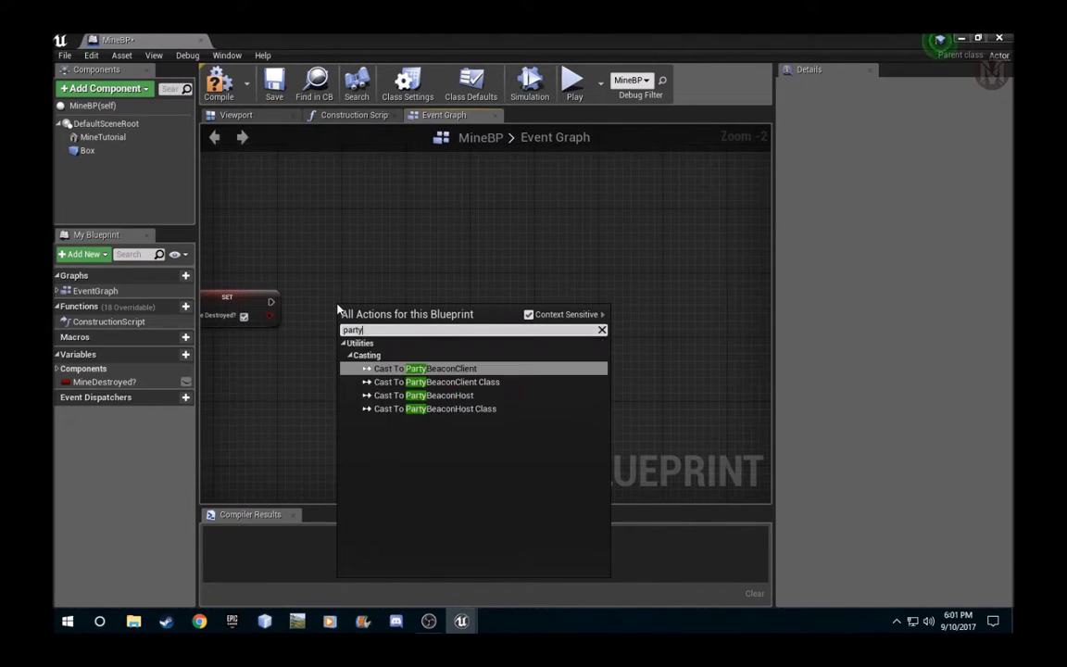
key("BackSpace")
key("BackSpace")
key("BackSpace")
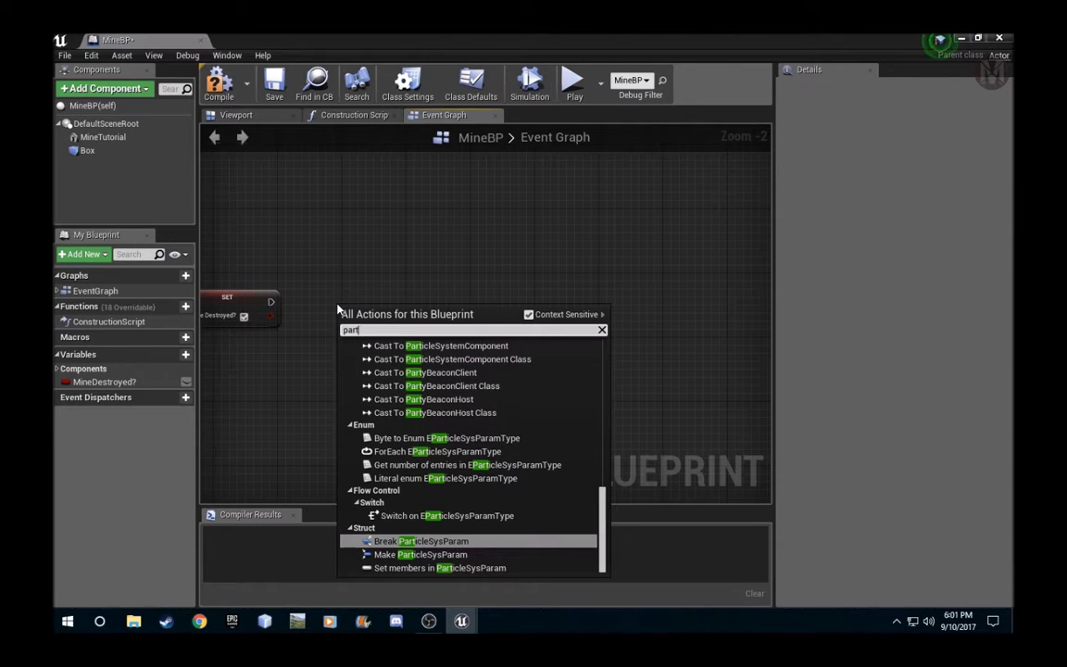
scroll(460, 547, "up", 15)
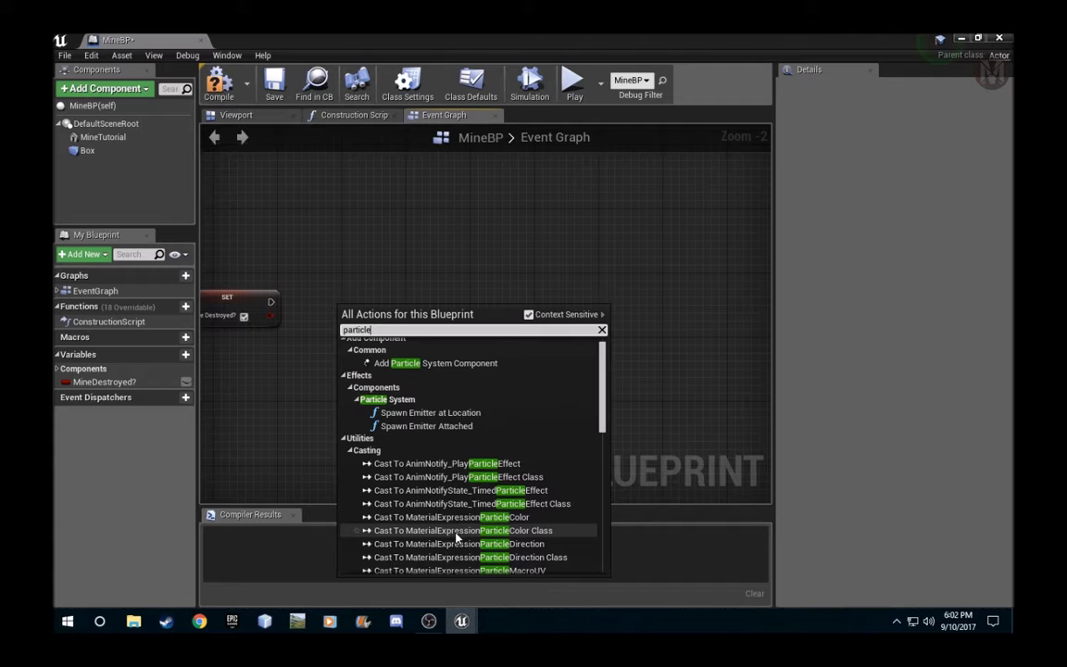
left_click(426, 426)
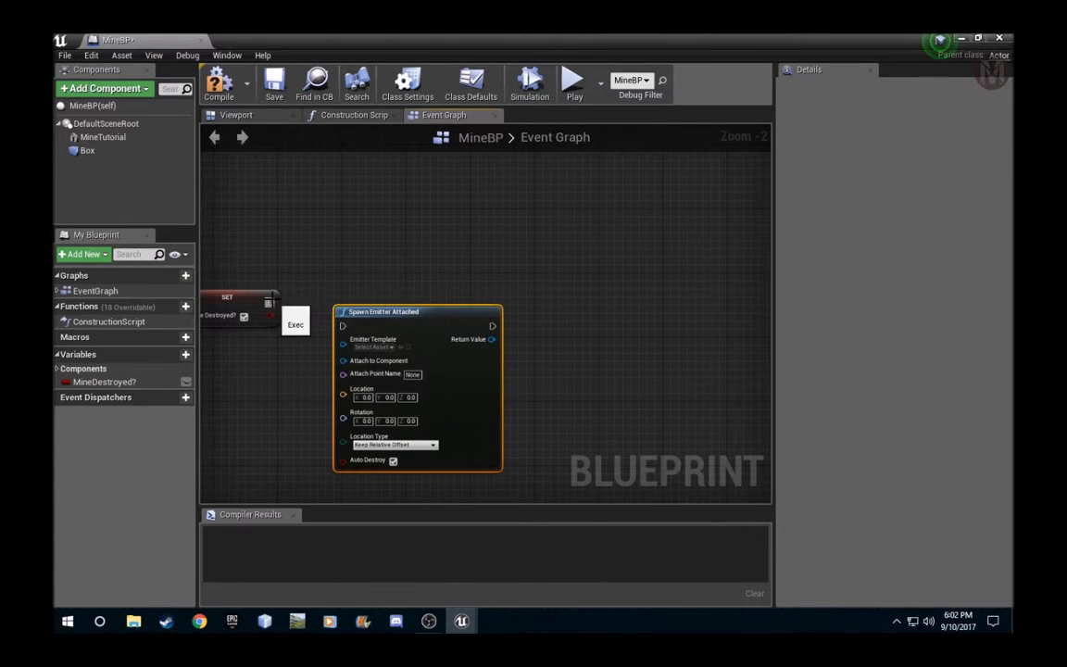
left_click(373, 347)
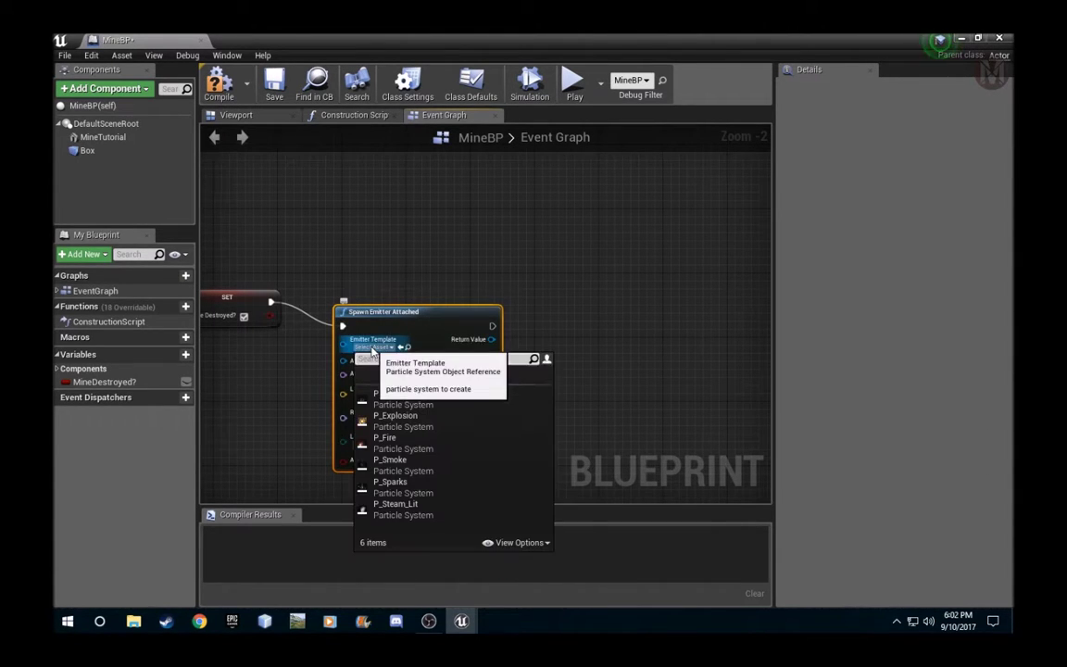
left_click(389, 440)
Step: Connect the overlap event's Overlapped Component to the new emitter's Attach to Component input and align that node with the Set node
scroll(276, 407, "down", 4)
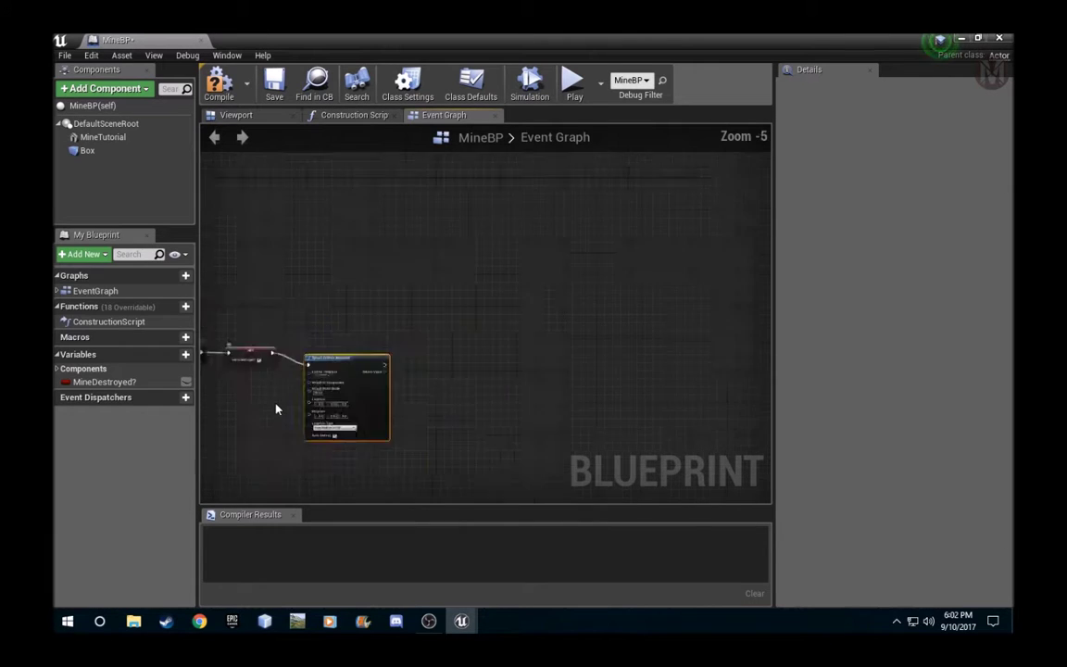
right_click_drag(254, 432, 626, 405)
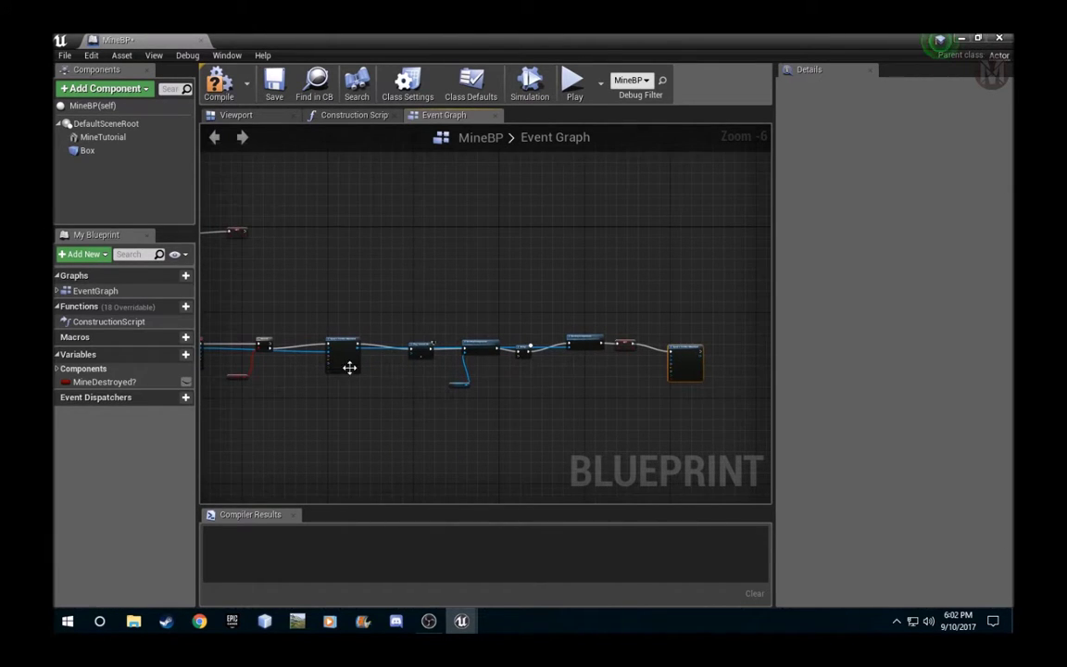
scroll(357, 349, "up", 2)
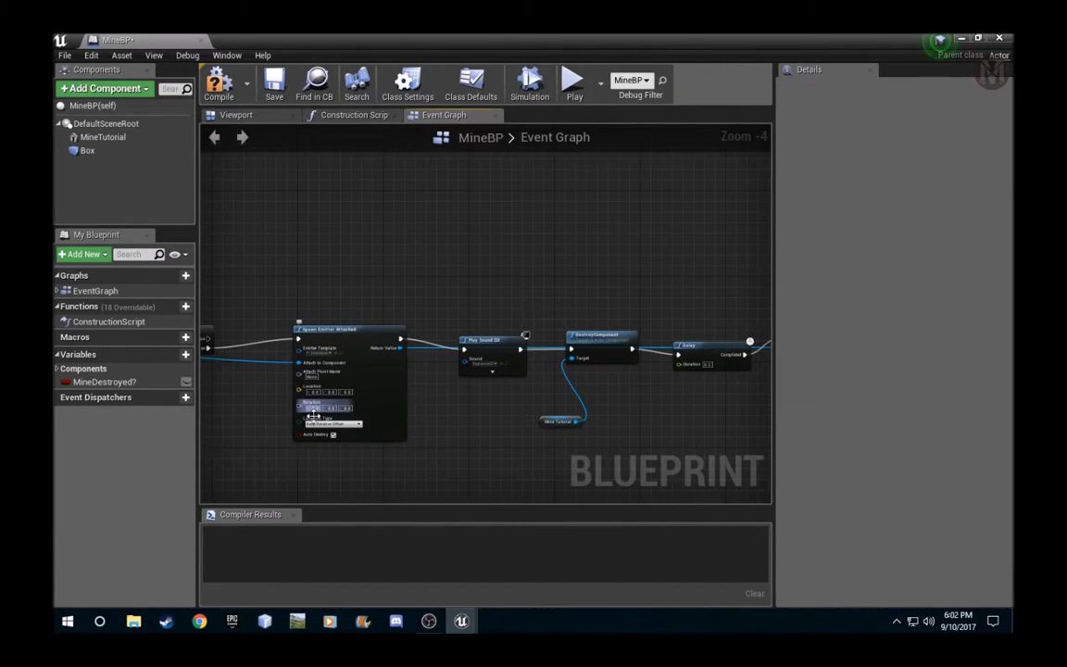
right_click_drag(243, 431, 578, 400)
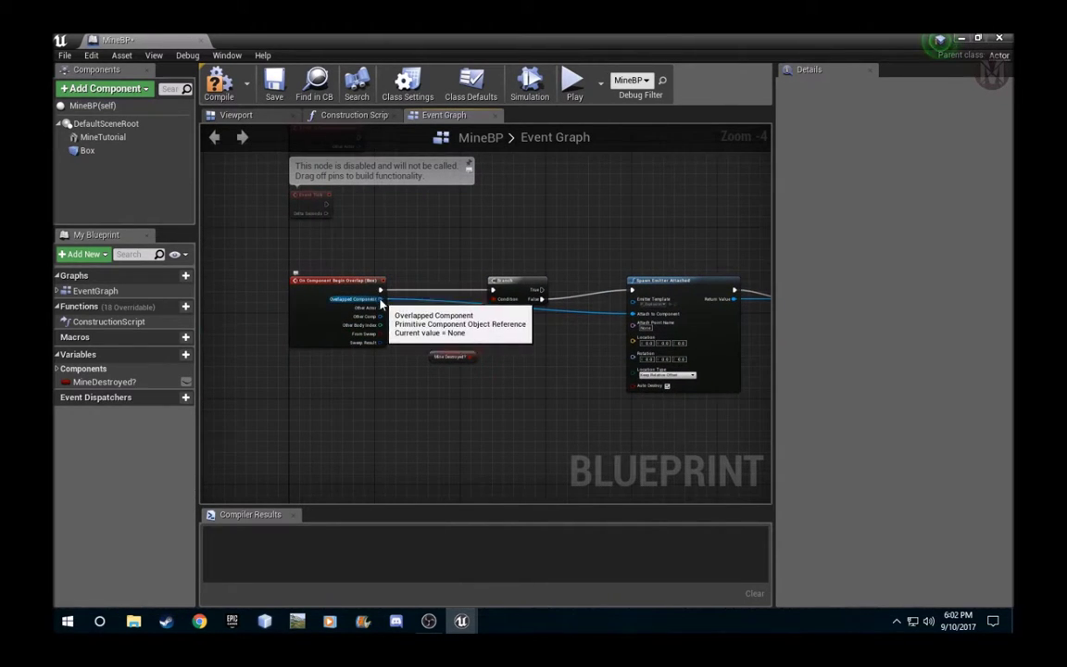
left_click_drag(378, 306, 633, 337)
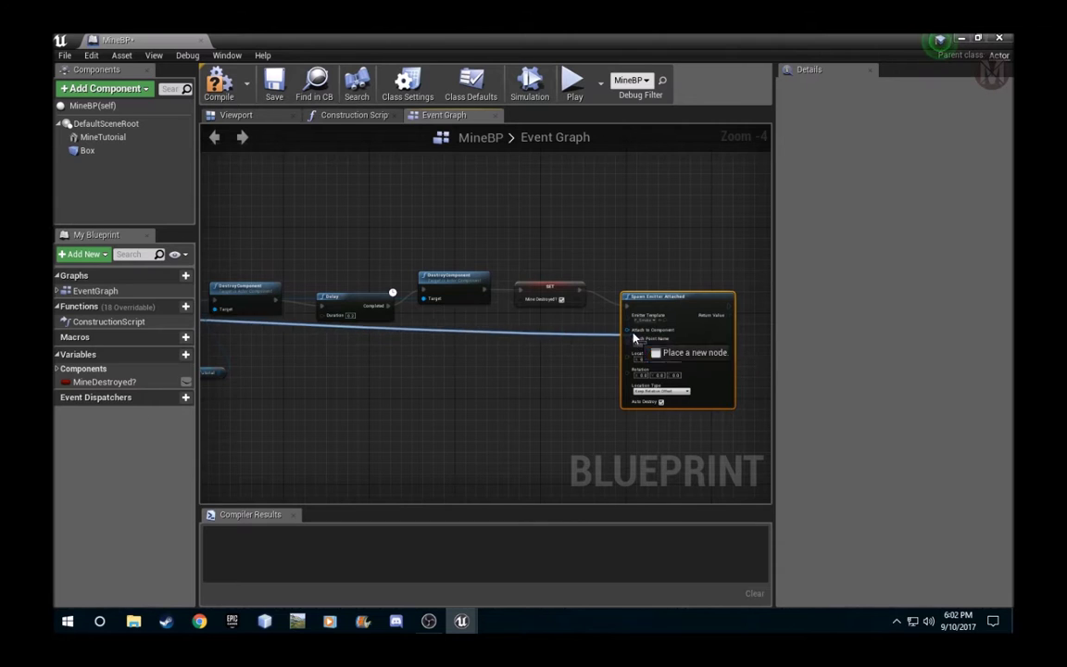
left_click_drag(680, 300, 686, 289)
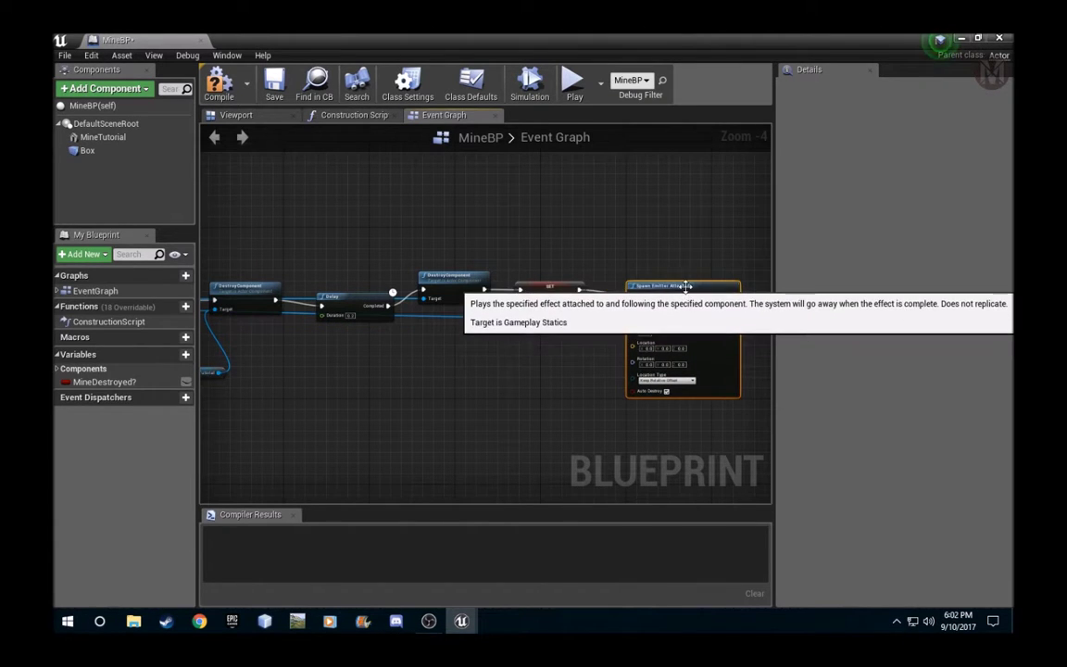
Step: Compile MineBP and play-test the level by running the character onto the mine to check the added particle effect
left_click(219, 88)
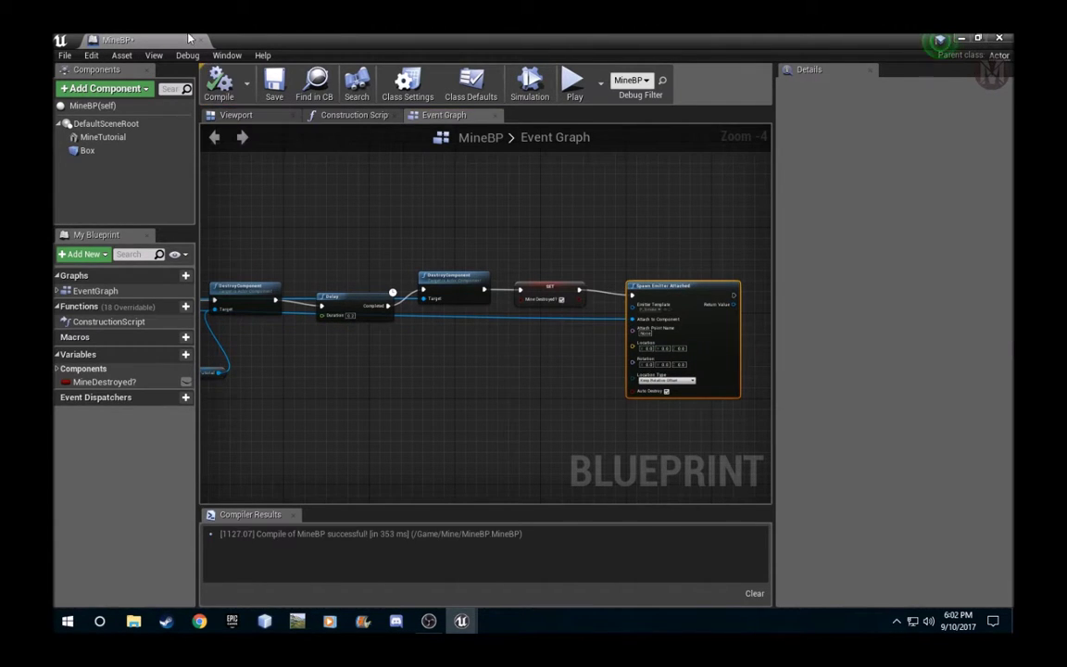
left_click(202, 41)
left_click(665, 81)
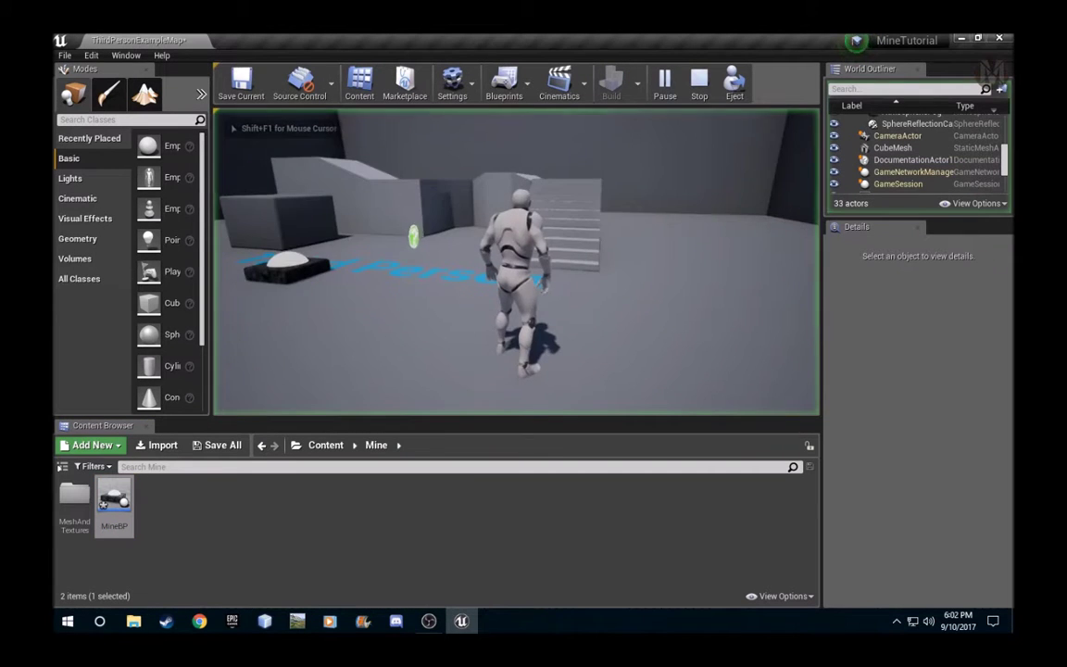
key("a")
key("s")
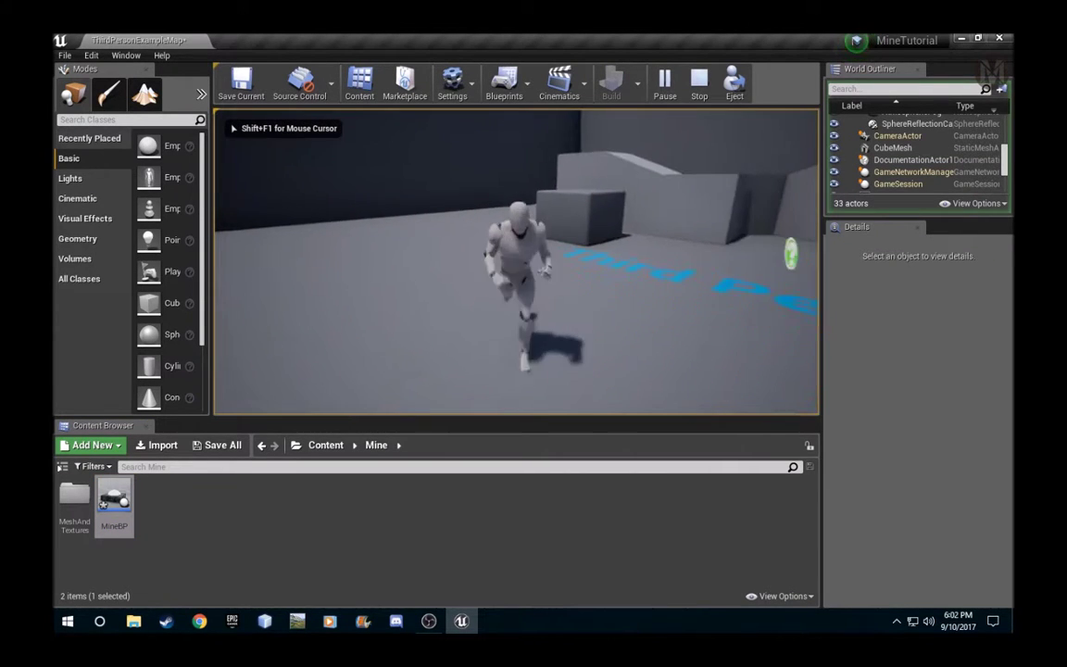
key("d")
key("w")
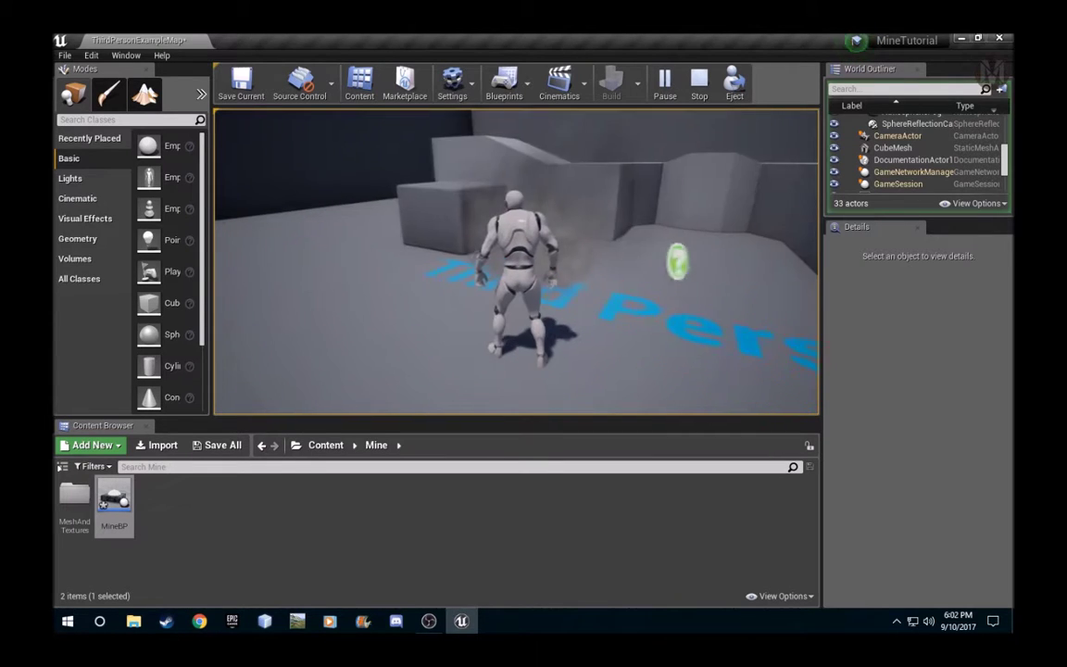
key("Escape")
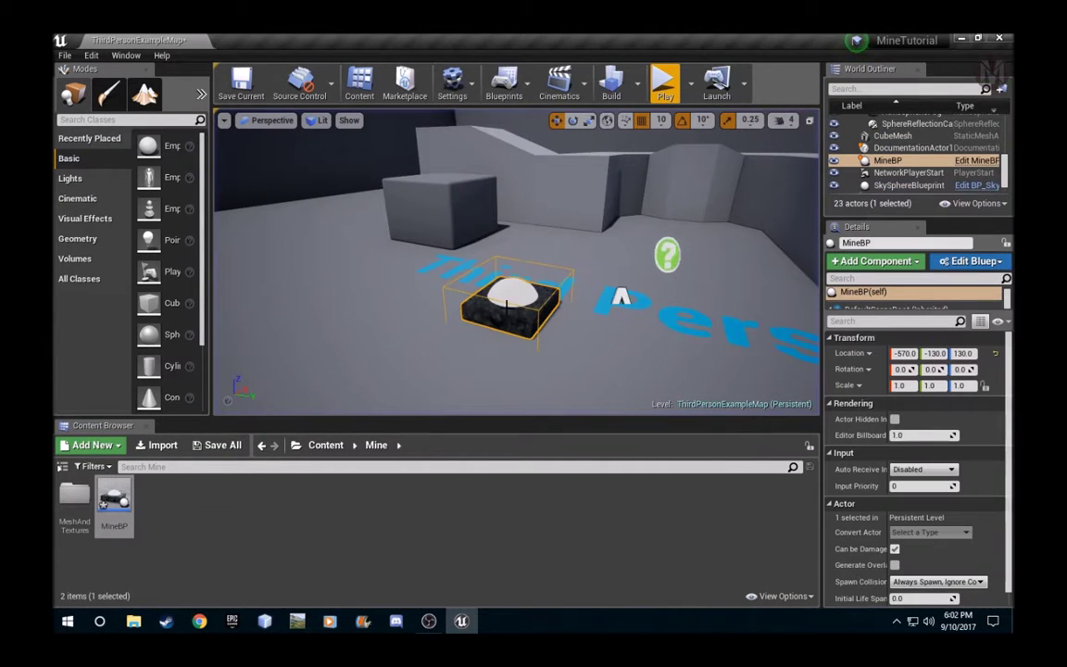
right_click_drag(507, 307, 552, 317)
key("a")
key("w")
key("d")
key("w")
key("w")
key("s")
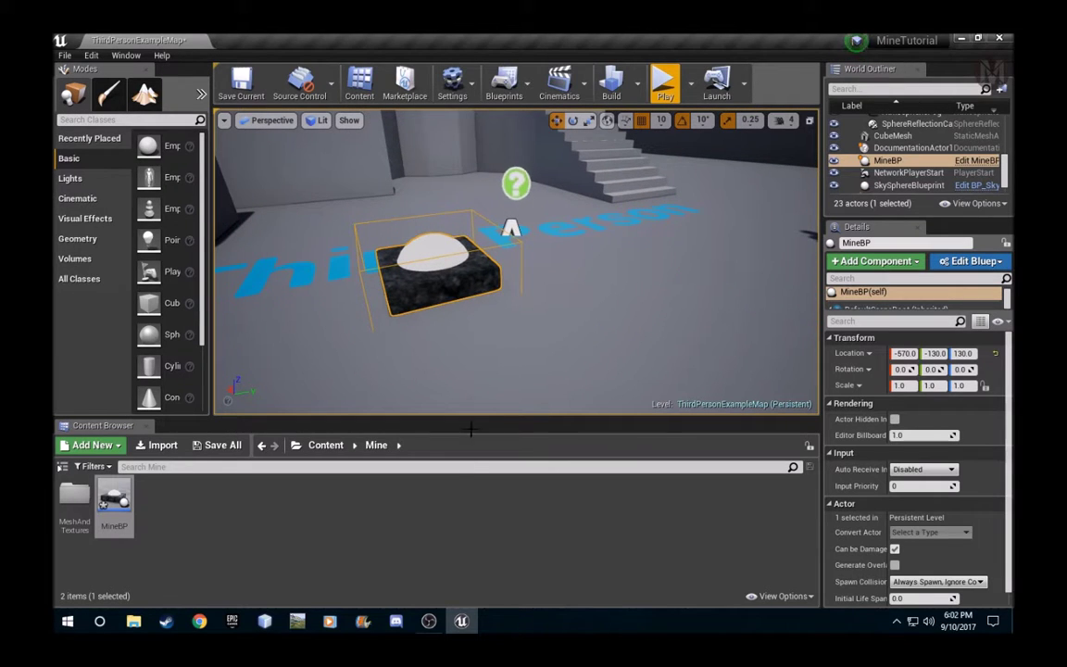